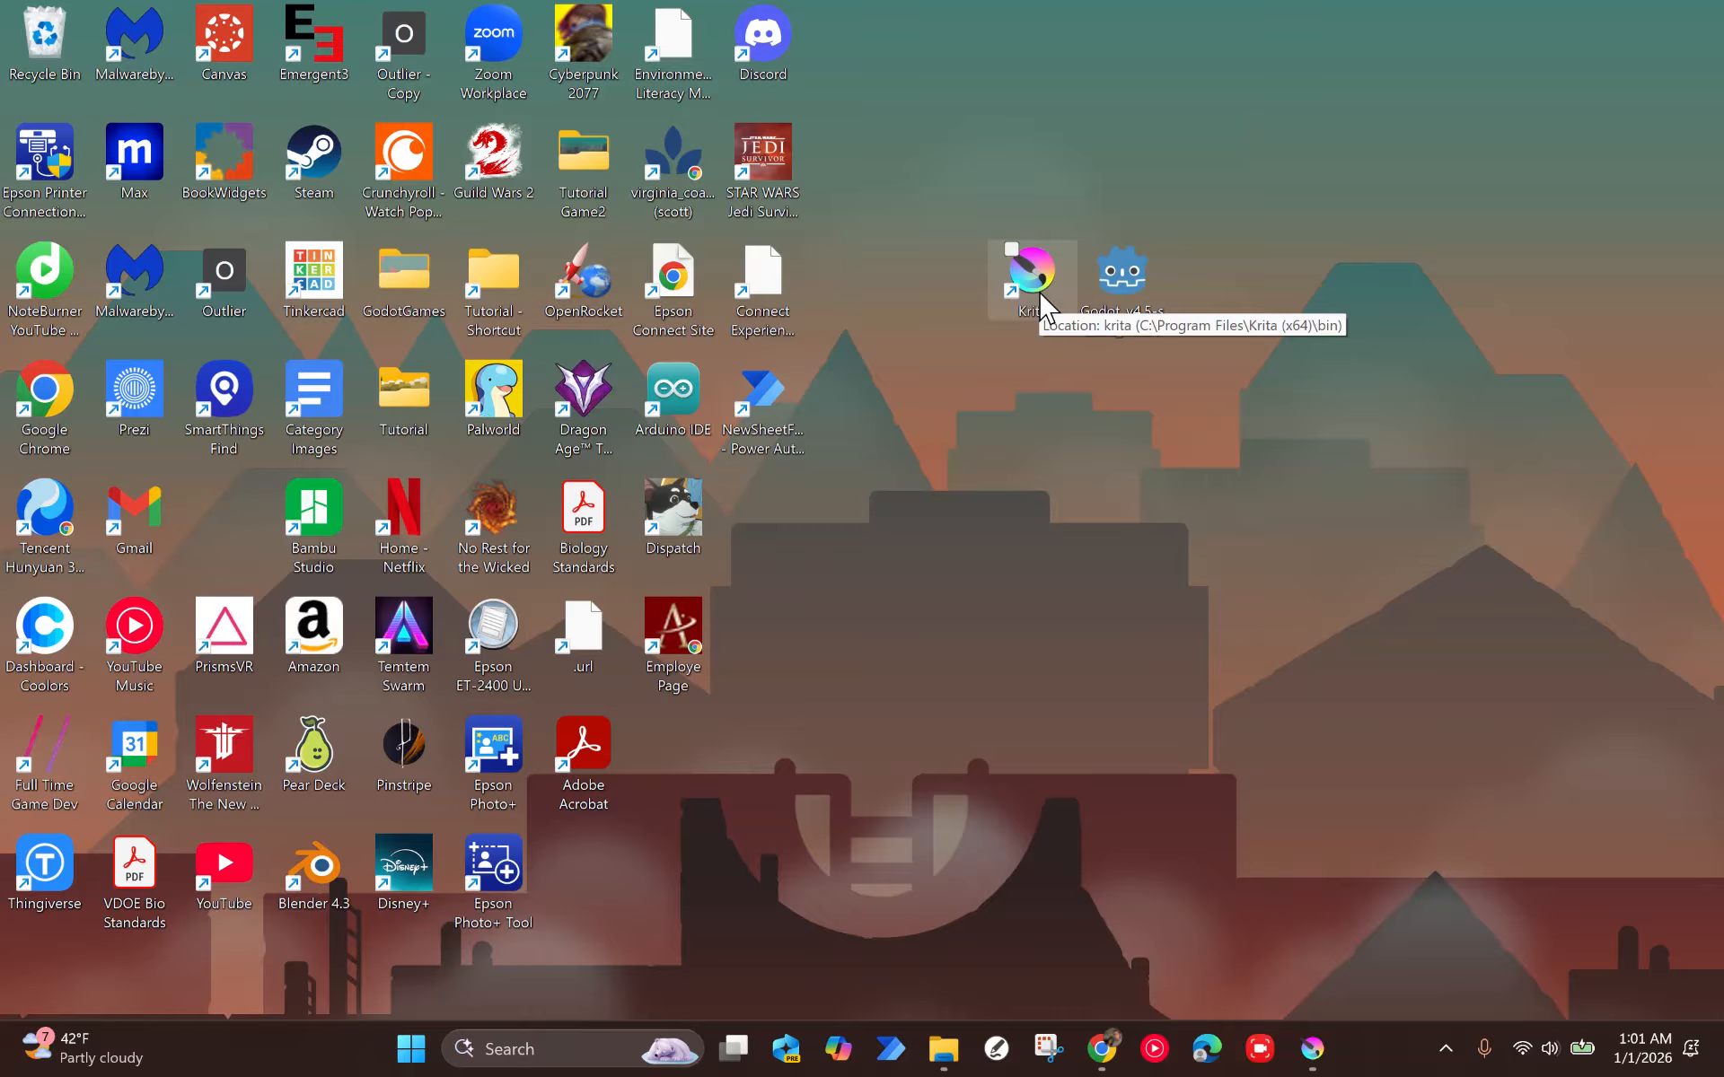
Launch Krita and create a new custom image 7680 px wide and 2160 px high at 72 pixels/inch.
{"action": "double_click", "coordinate": [1019, 289]}
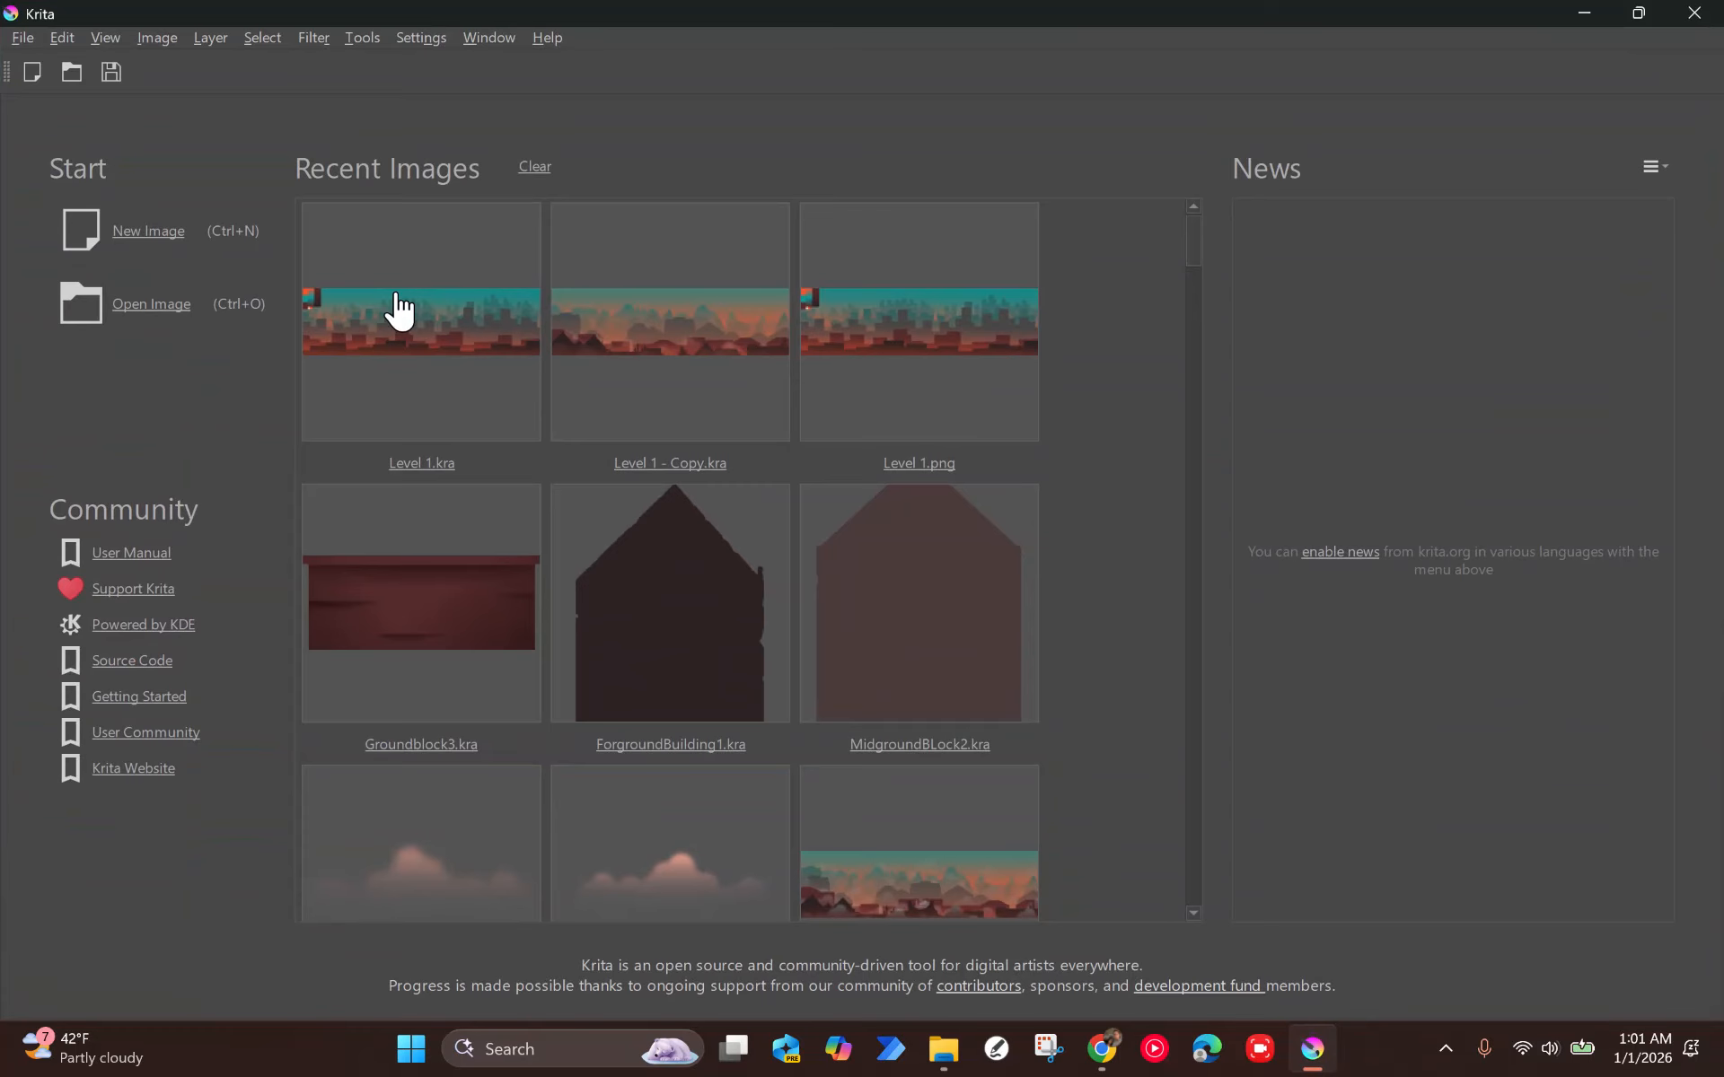
{"action": "left_click", "coordinate": [136, 231]}
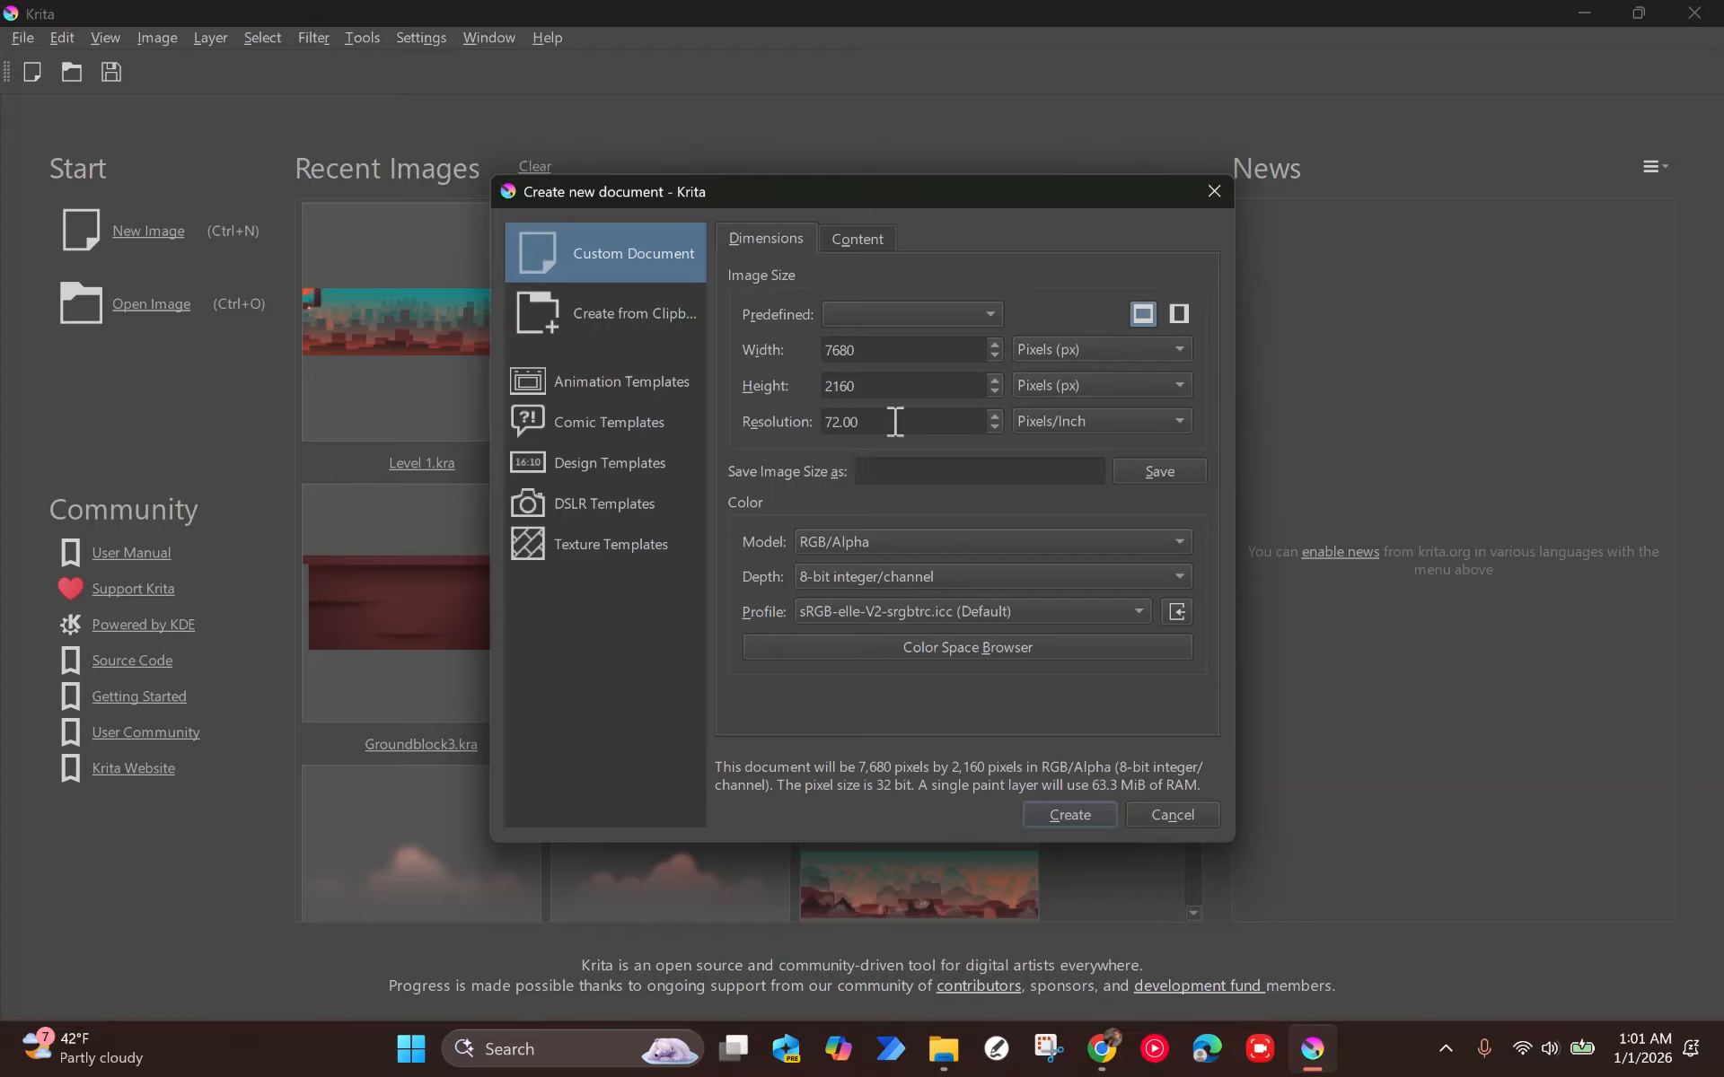
{"action": "left_click", "coordinate": [1086, 814]}
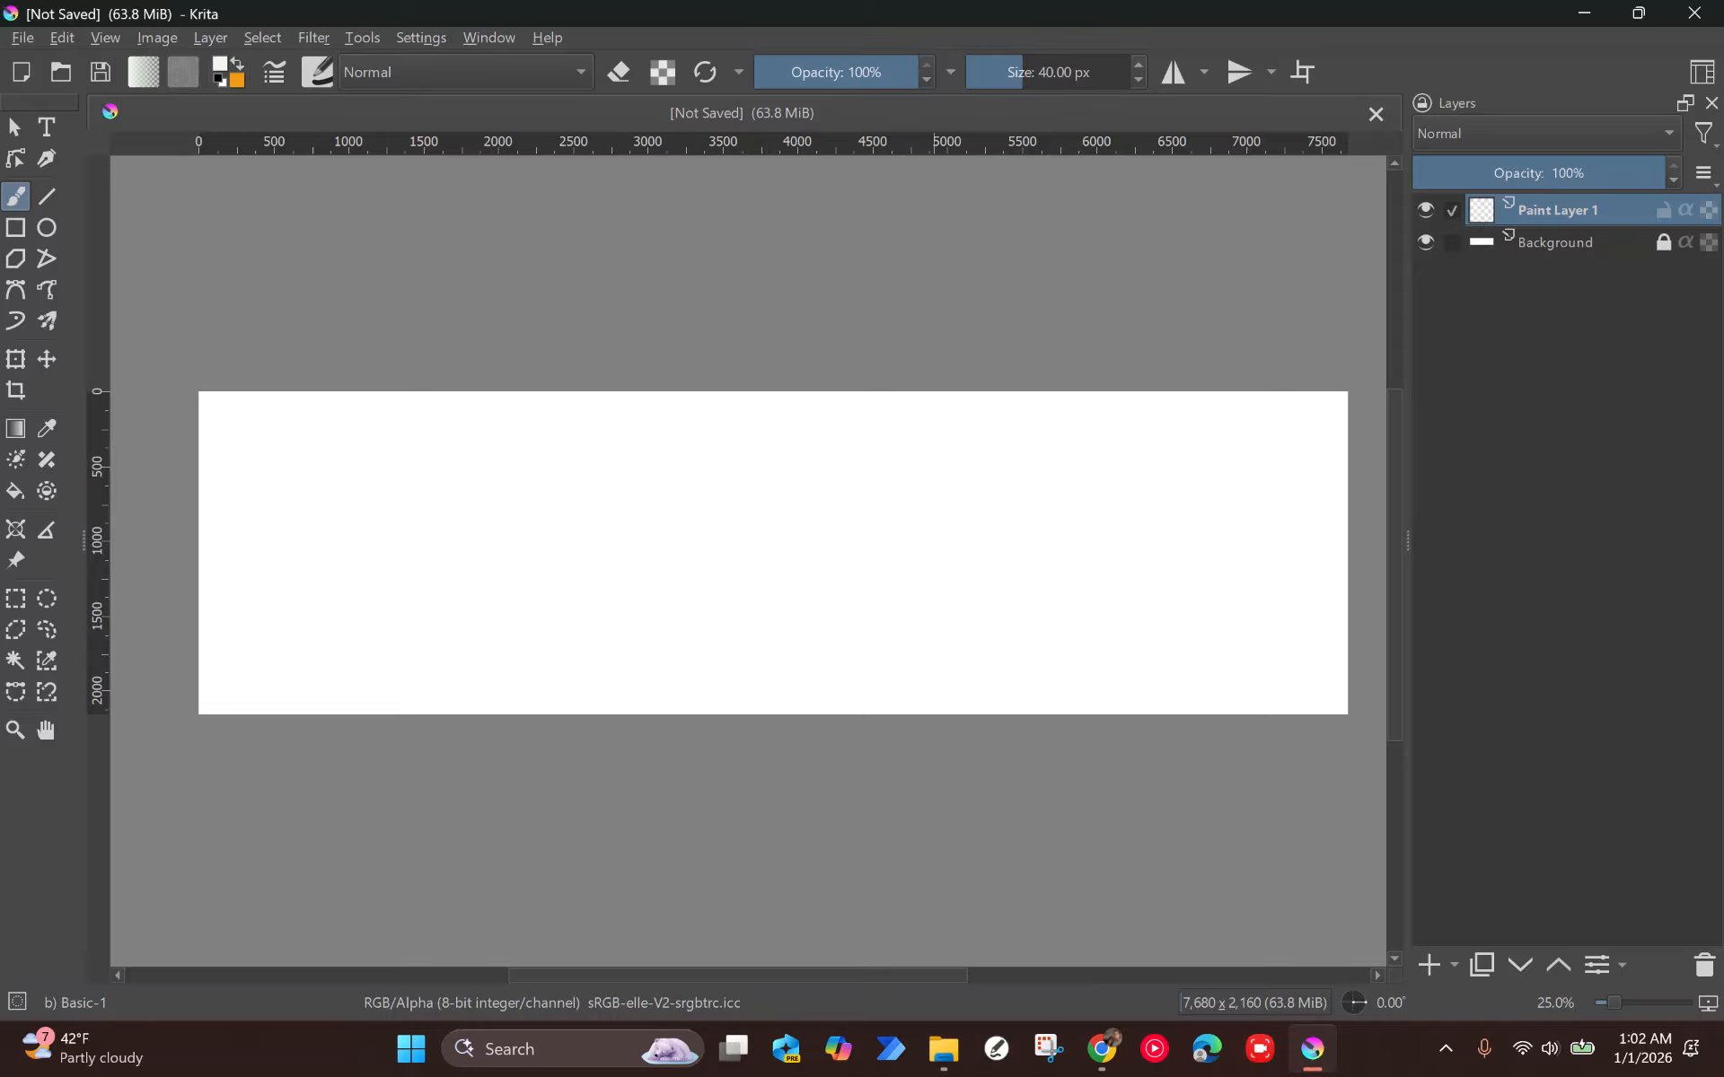
{"action": "left_click", "coordinate": [1531, 239]}
{"action": "left_click", "coordinate": [1531, 212]}
{"action": "left_click", "coordinate": [1529, 239]}
{"action": "left_click", "coordinate": [1532, 210]}
Switch to the Default workspace and close the Advanced Color Selector docker.
{"action": "left_click", "coordinate": [490, 40]}
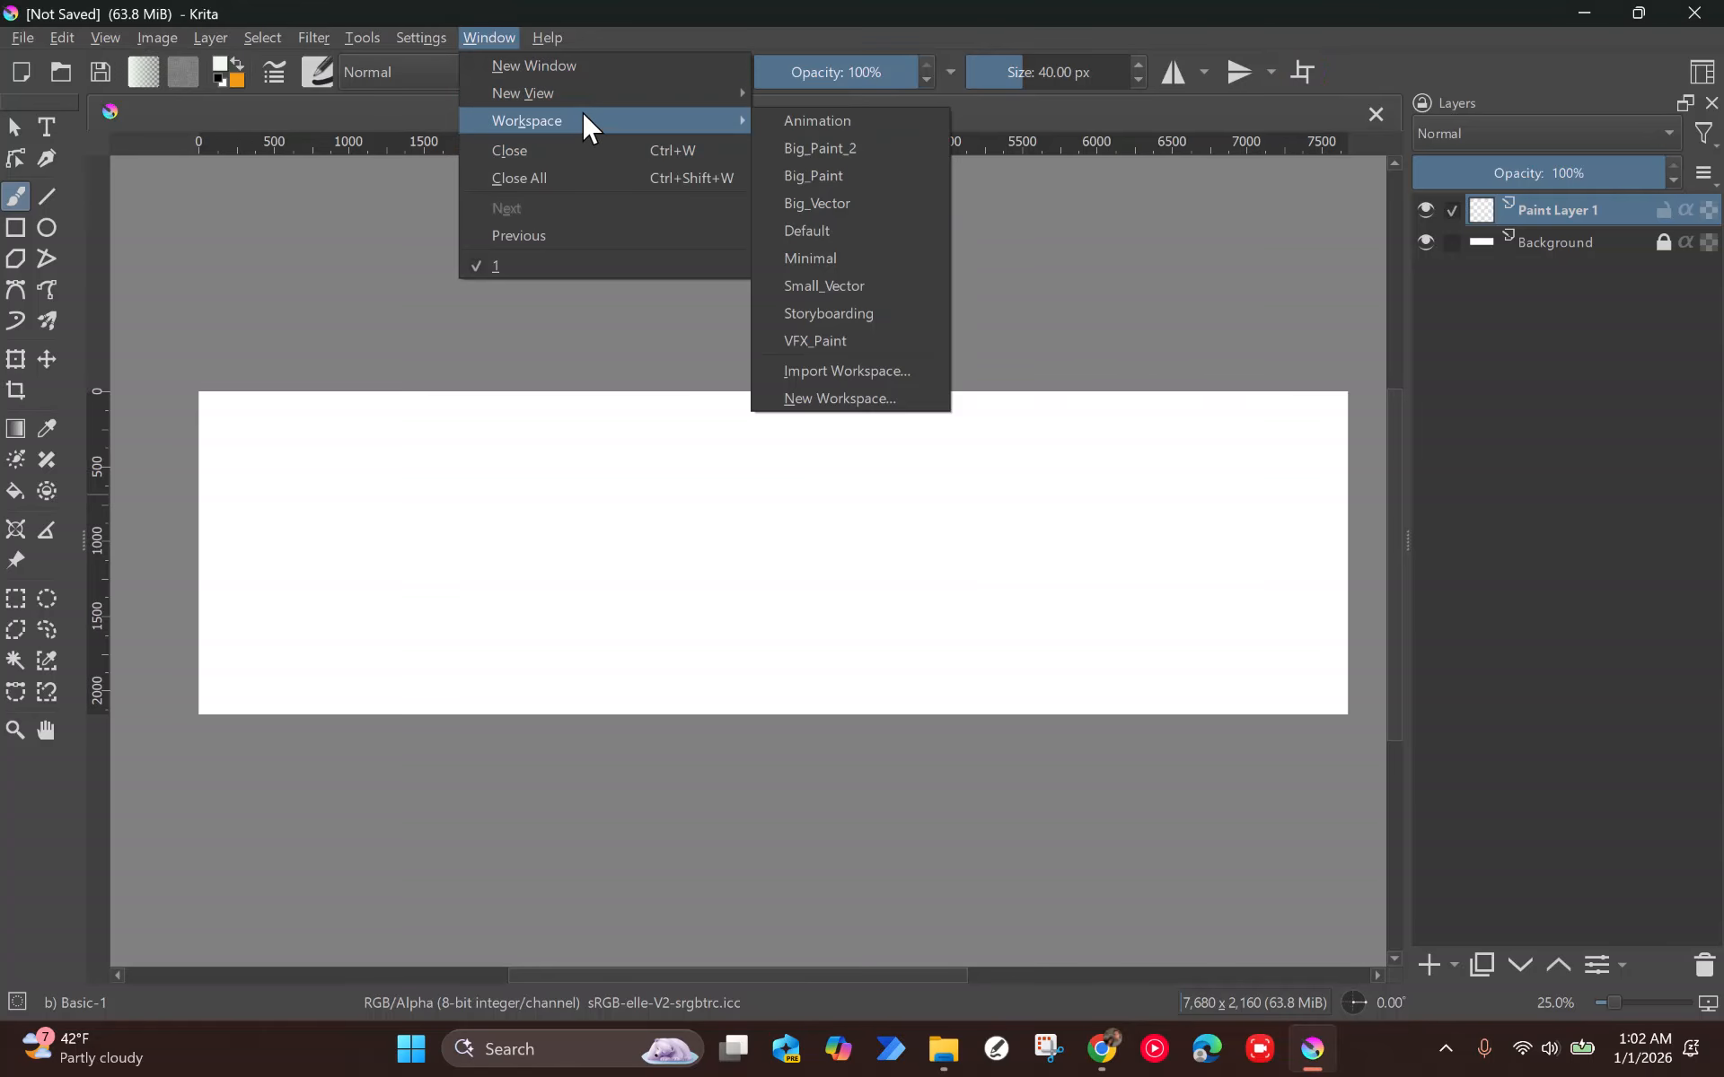
{"action": "left_click", "coordinate": [841, 231]}
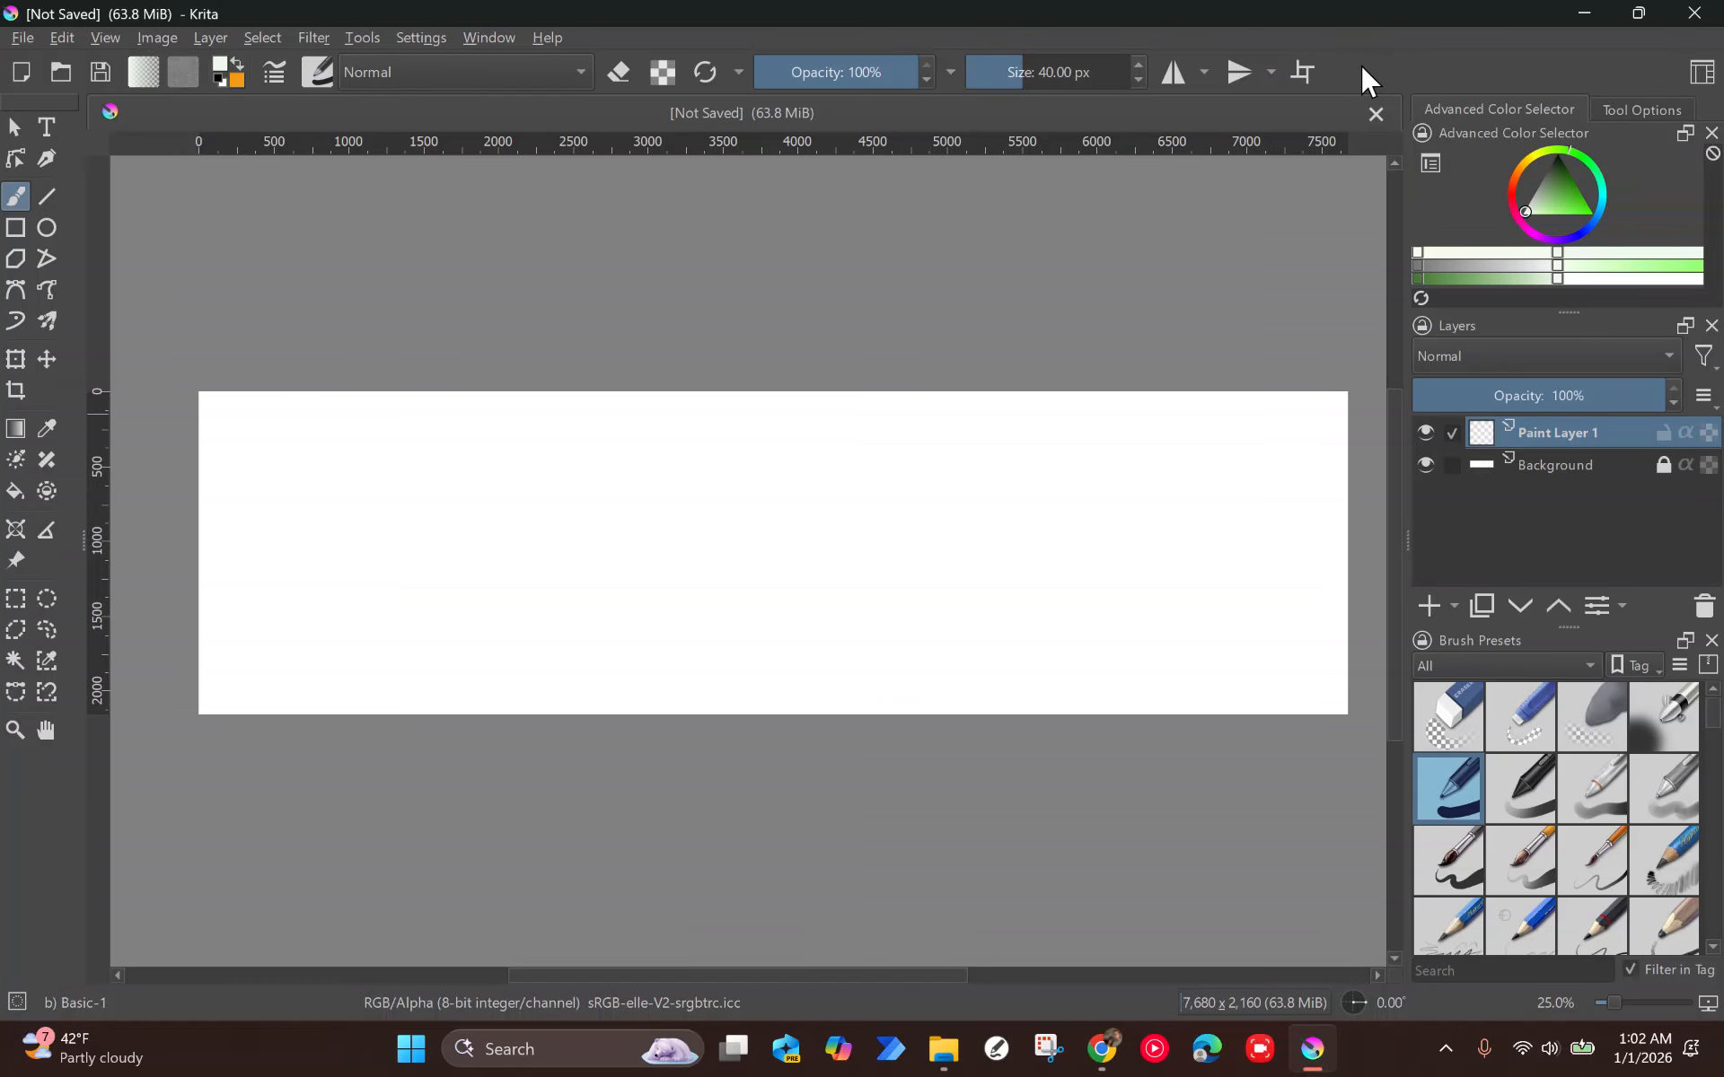
{"action": "key", "text": "super+shift+h"}
{"action": "key", "text": "super+shift+h"}
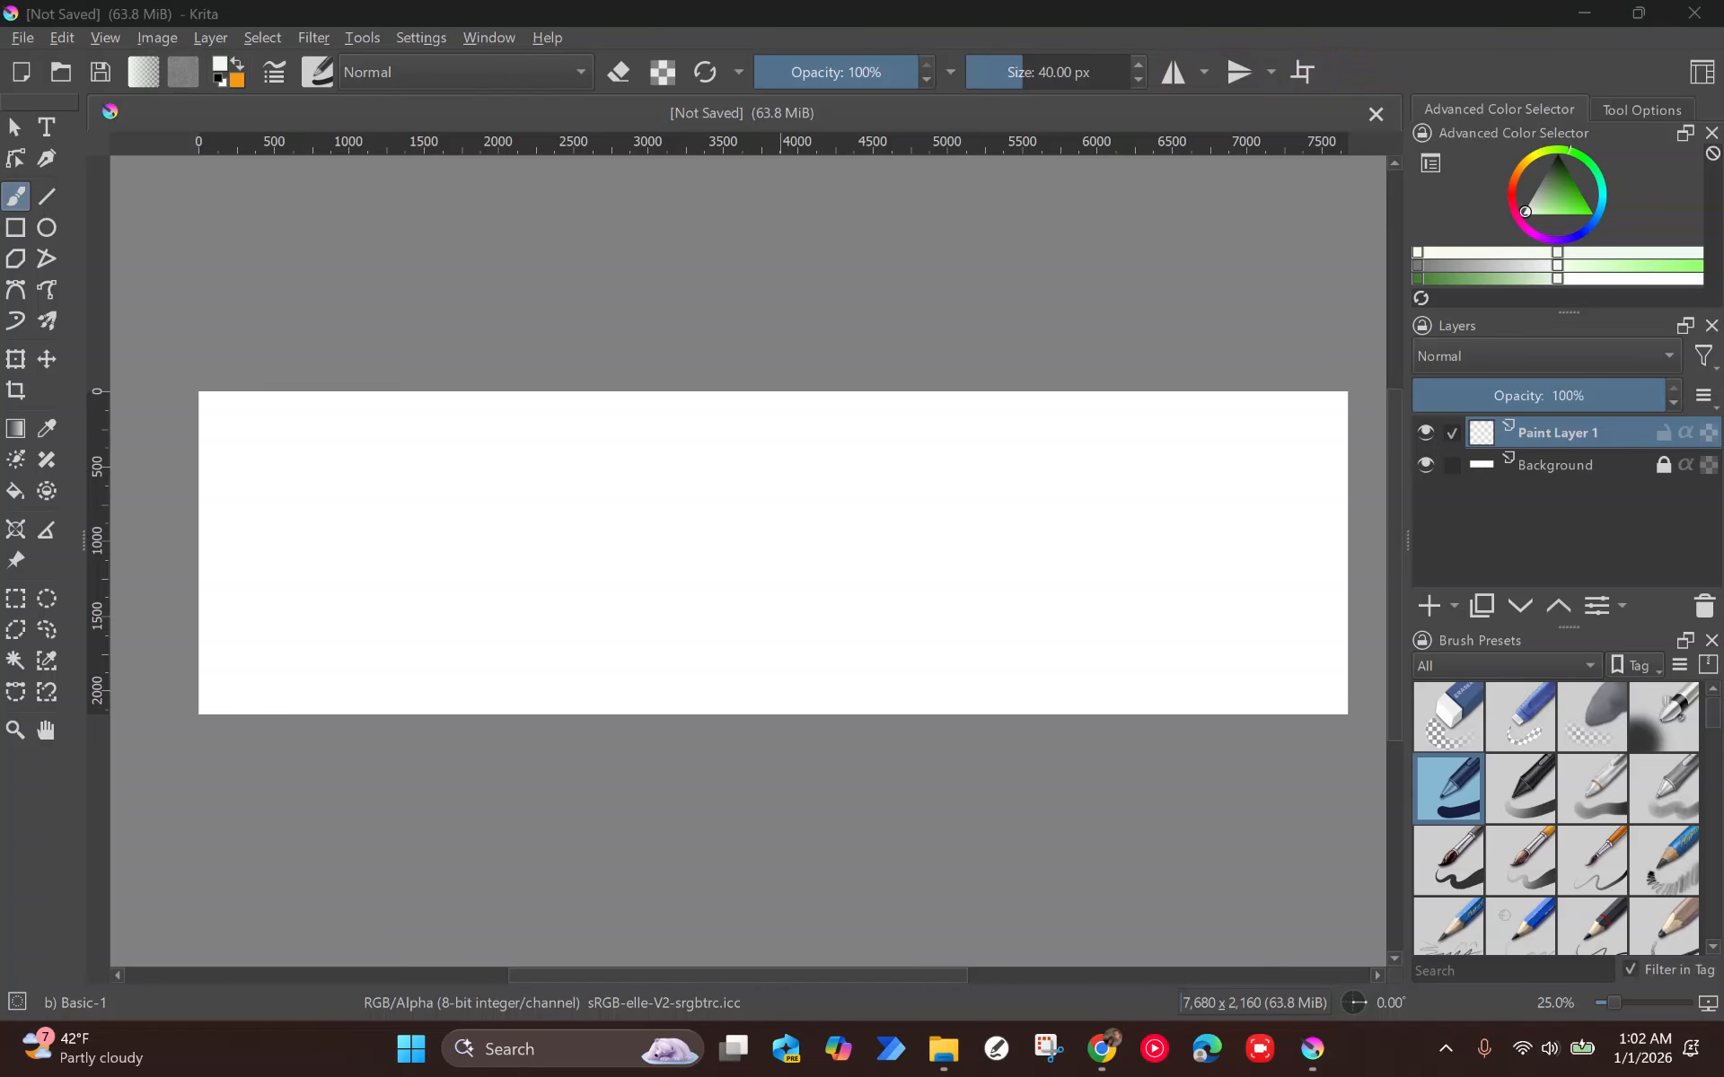
{"action": "left_click", "coordinate": [1711, 132]}
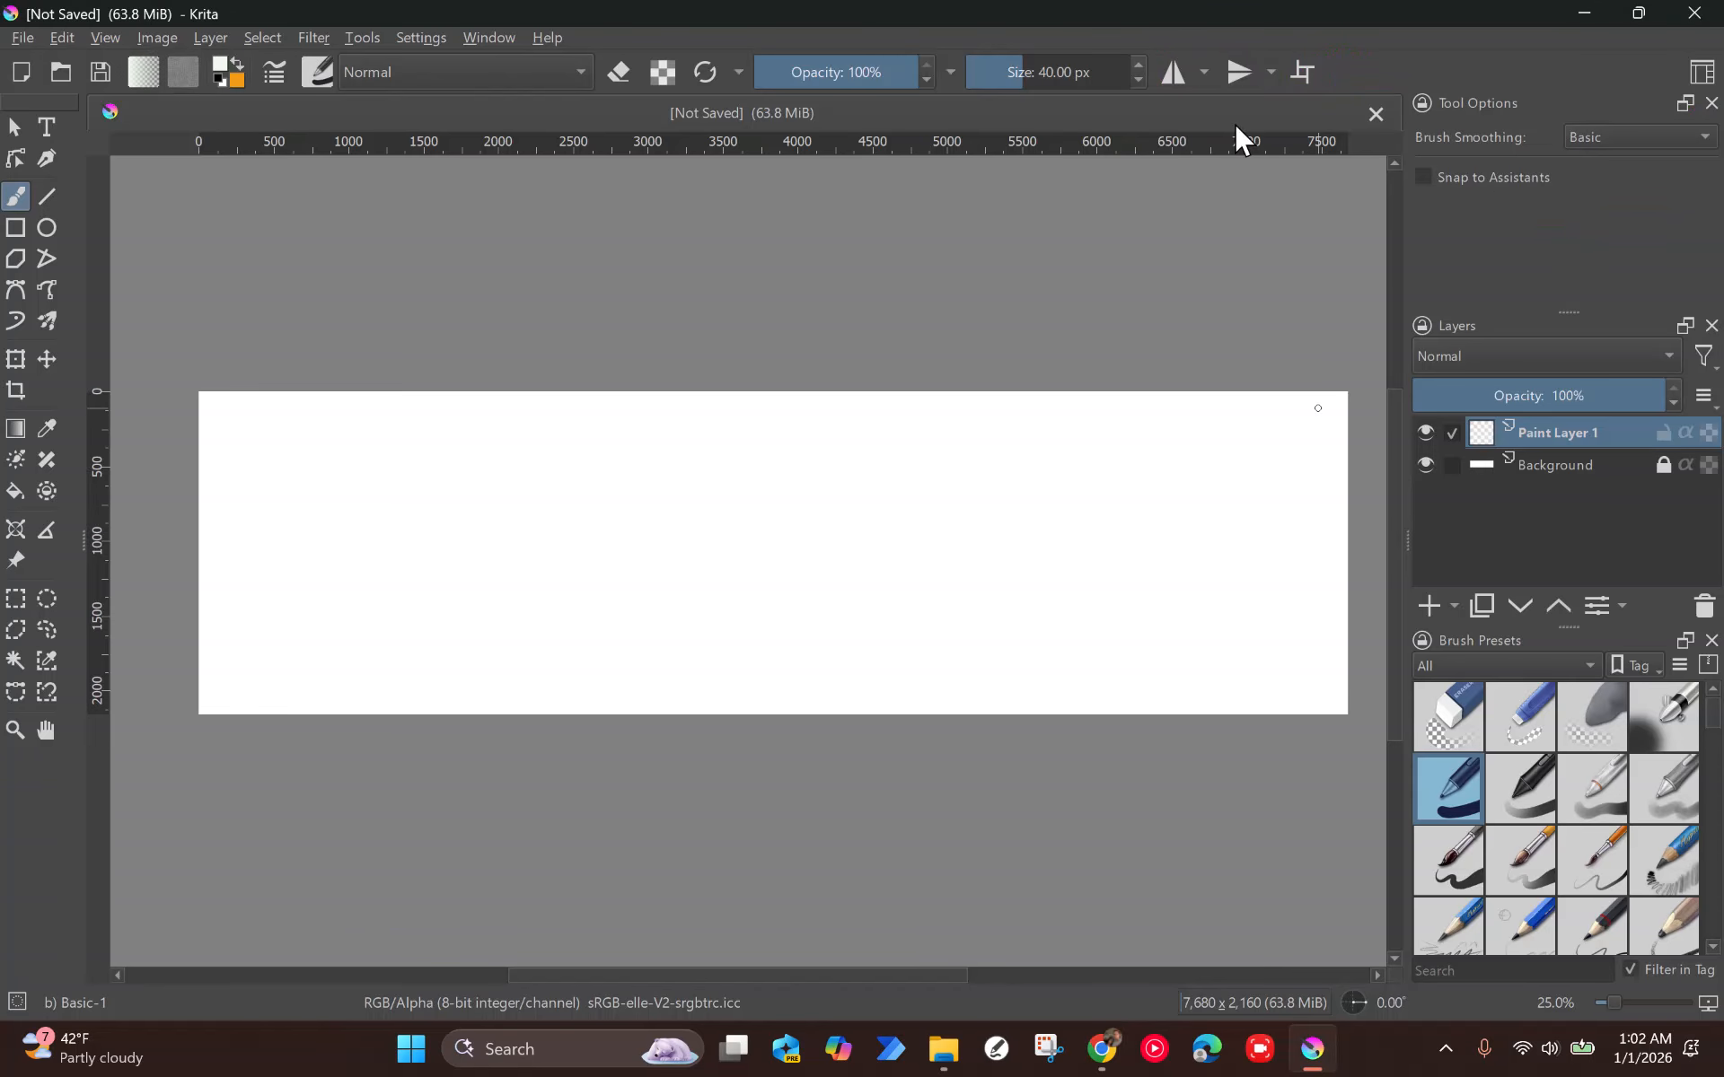
View the foreground color selector without changing it, and swap the foreground and background colors to make orange active.
{"action": "left_click", "coordinate": [225, 67]}
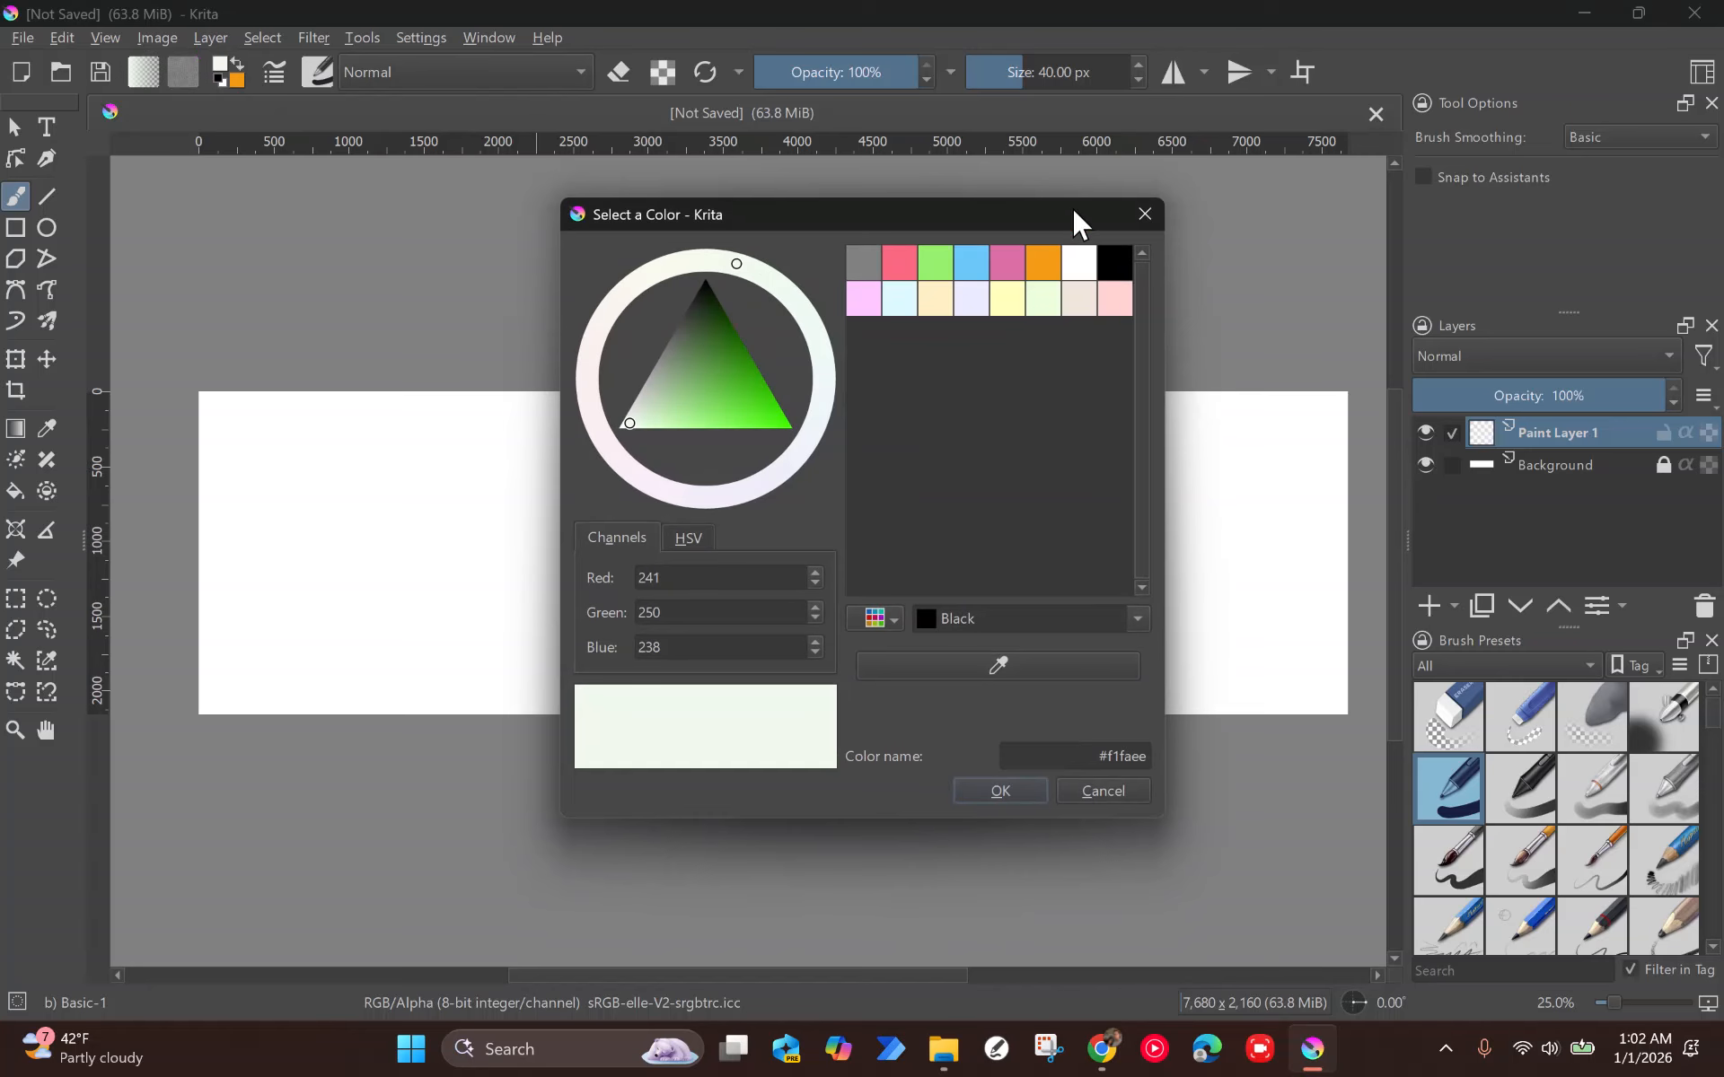
{"action": "left_click", "coordinate": [1145, 214]}
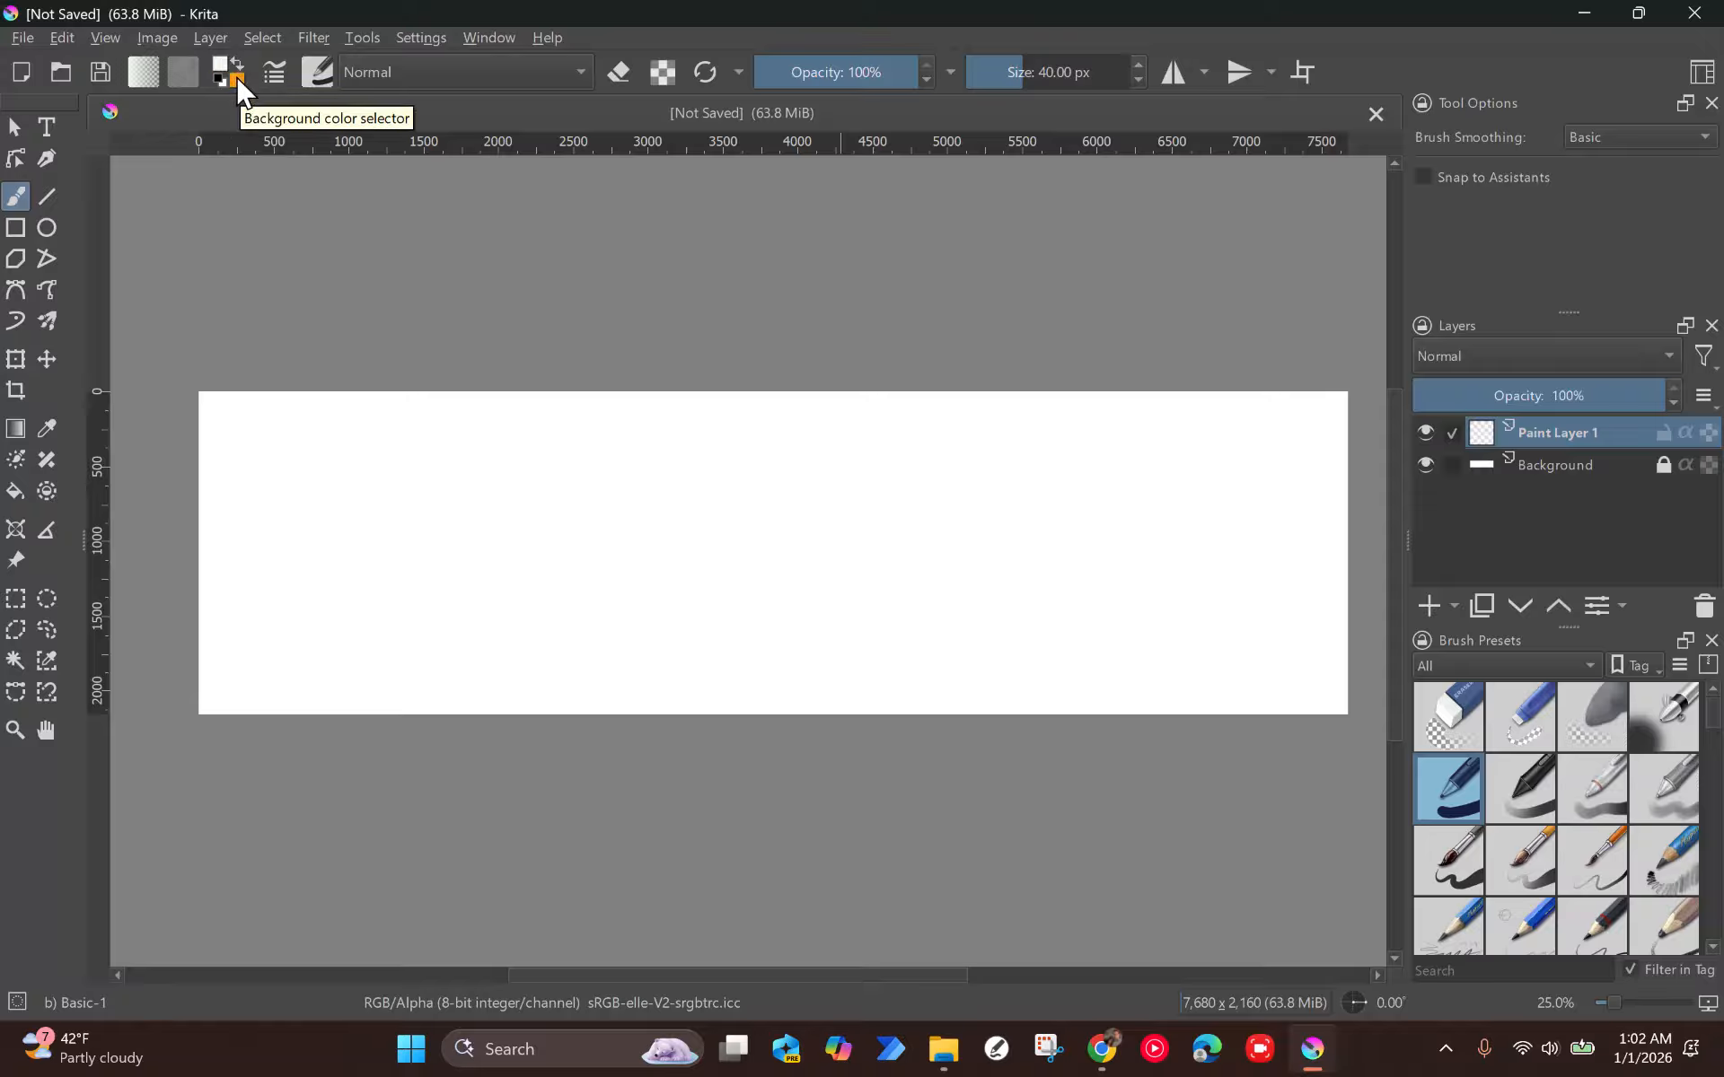
{"action": "key", "text": "x"}
{"action": "key", "text": "x"}
{"action": "key", "text": "x"}
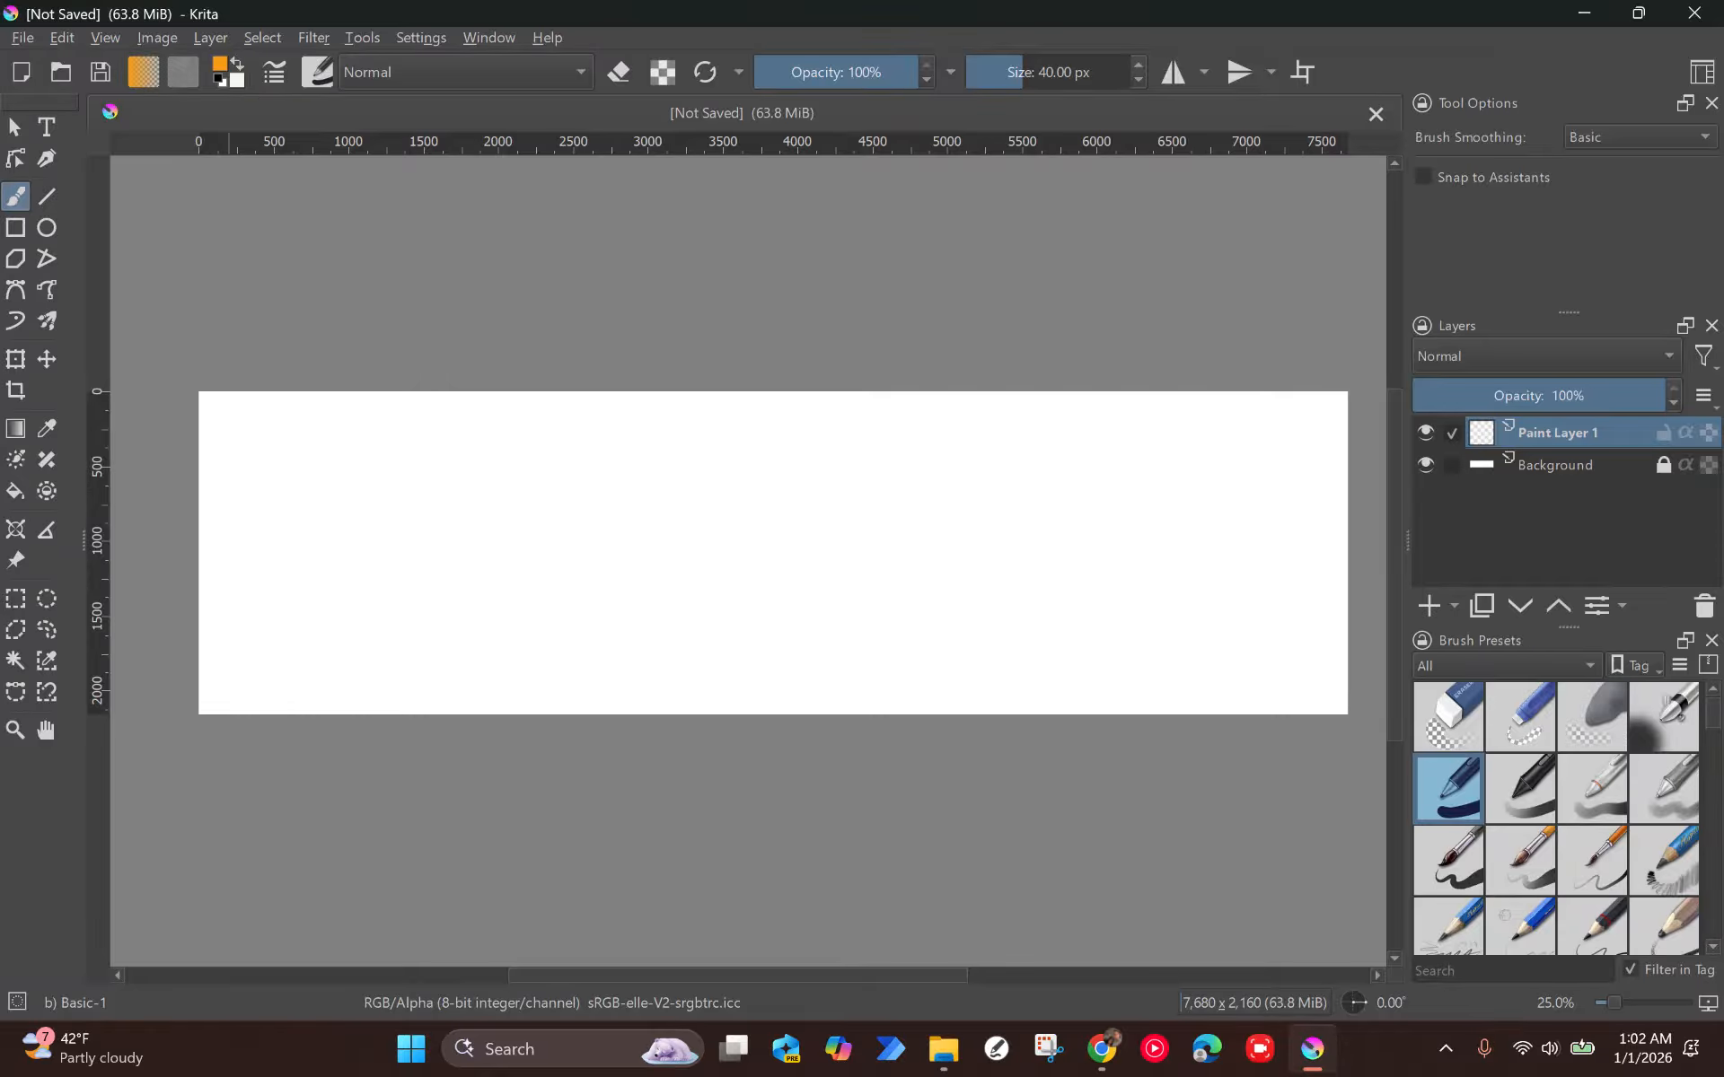
Paint an orange diagonal stroke on Paint Layer 1 and cross it with a stroke in the swapped pale color.
{"action": "mouse_move", "coordinate": [391, 483]}
{"action": "left_mouse_down"}
{"action": "mouse_move", "coordinate": [605, 659]}
{"action": "mouse_move", "coordinate": [761, 704]}
{"action": "left_mouse_up"}
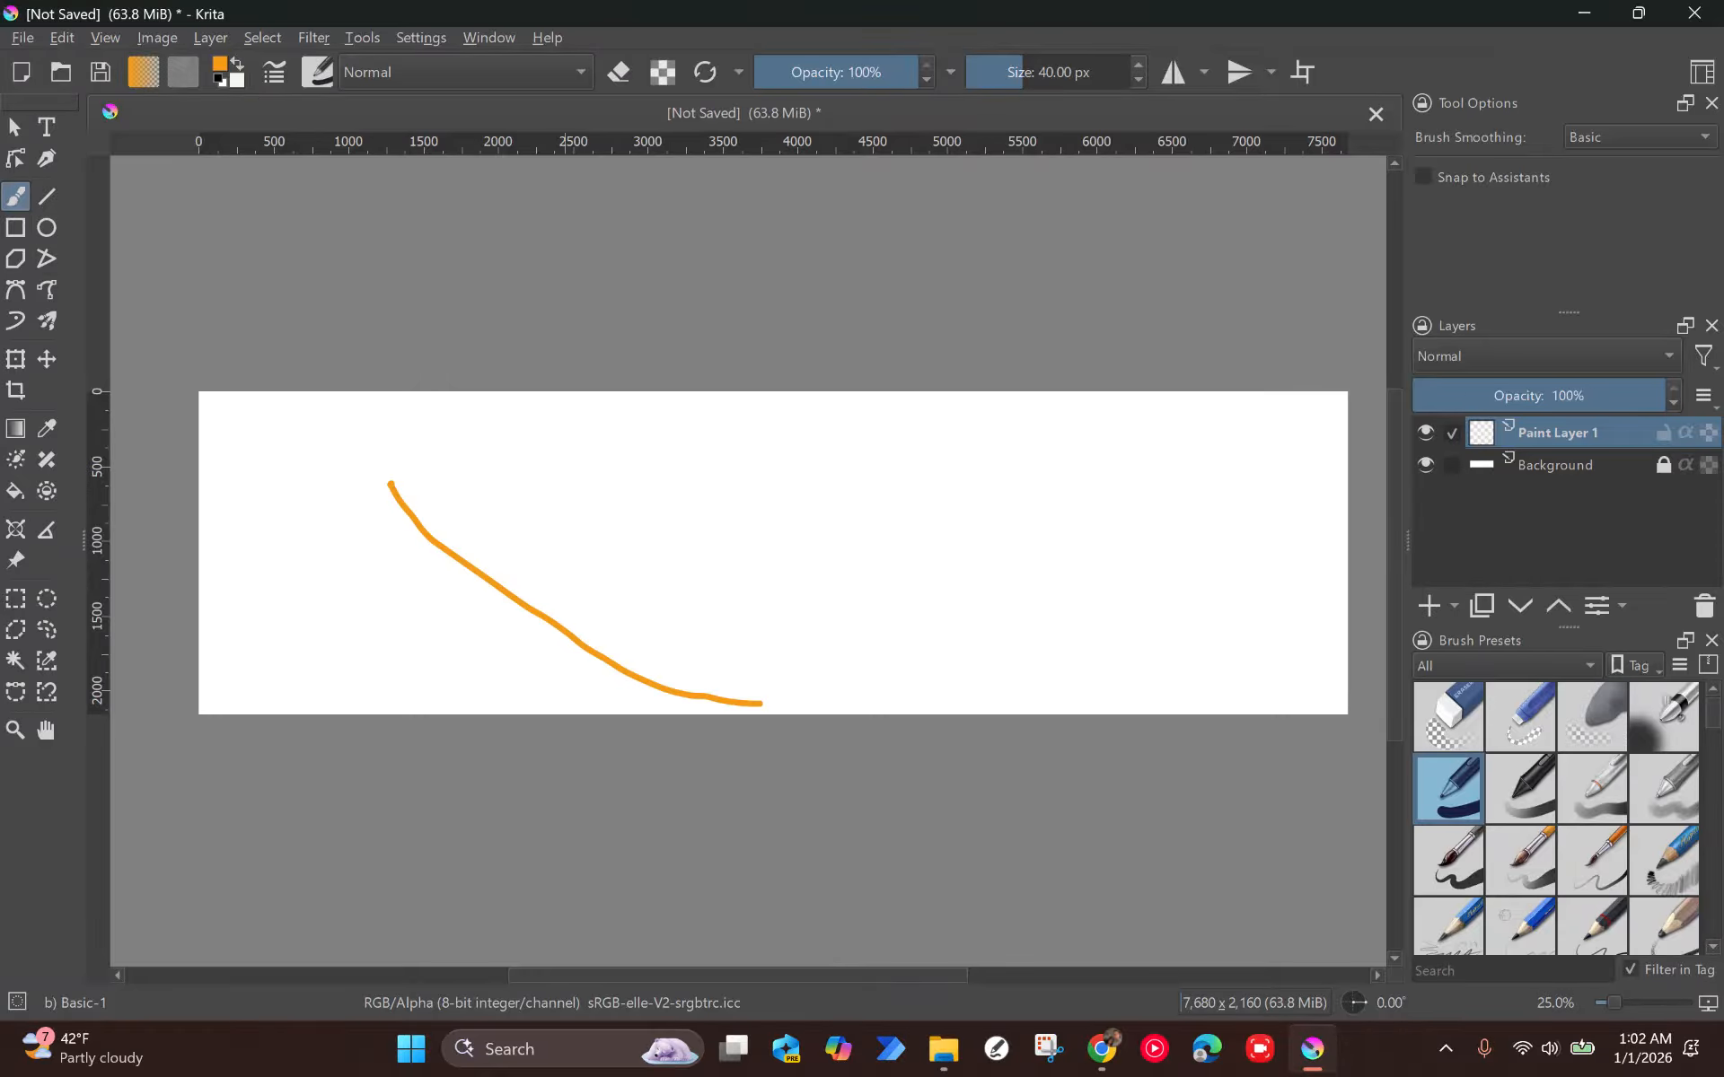
{"action": "key", "text": "x"}
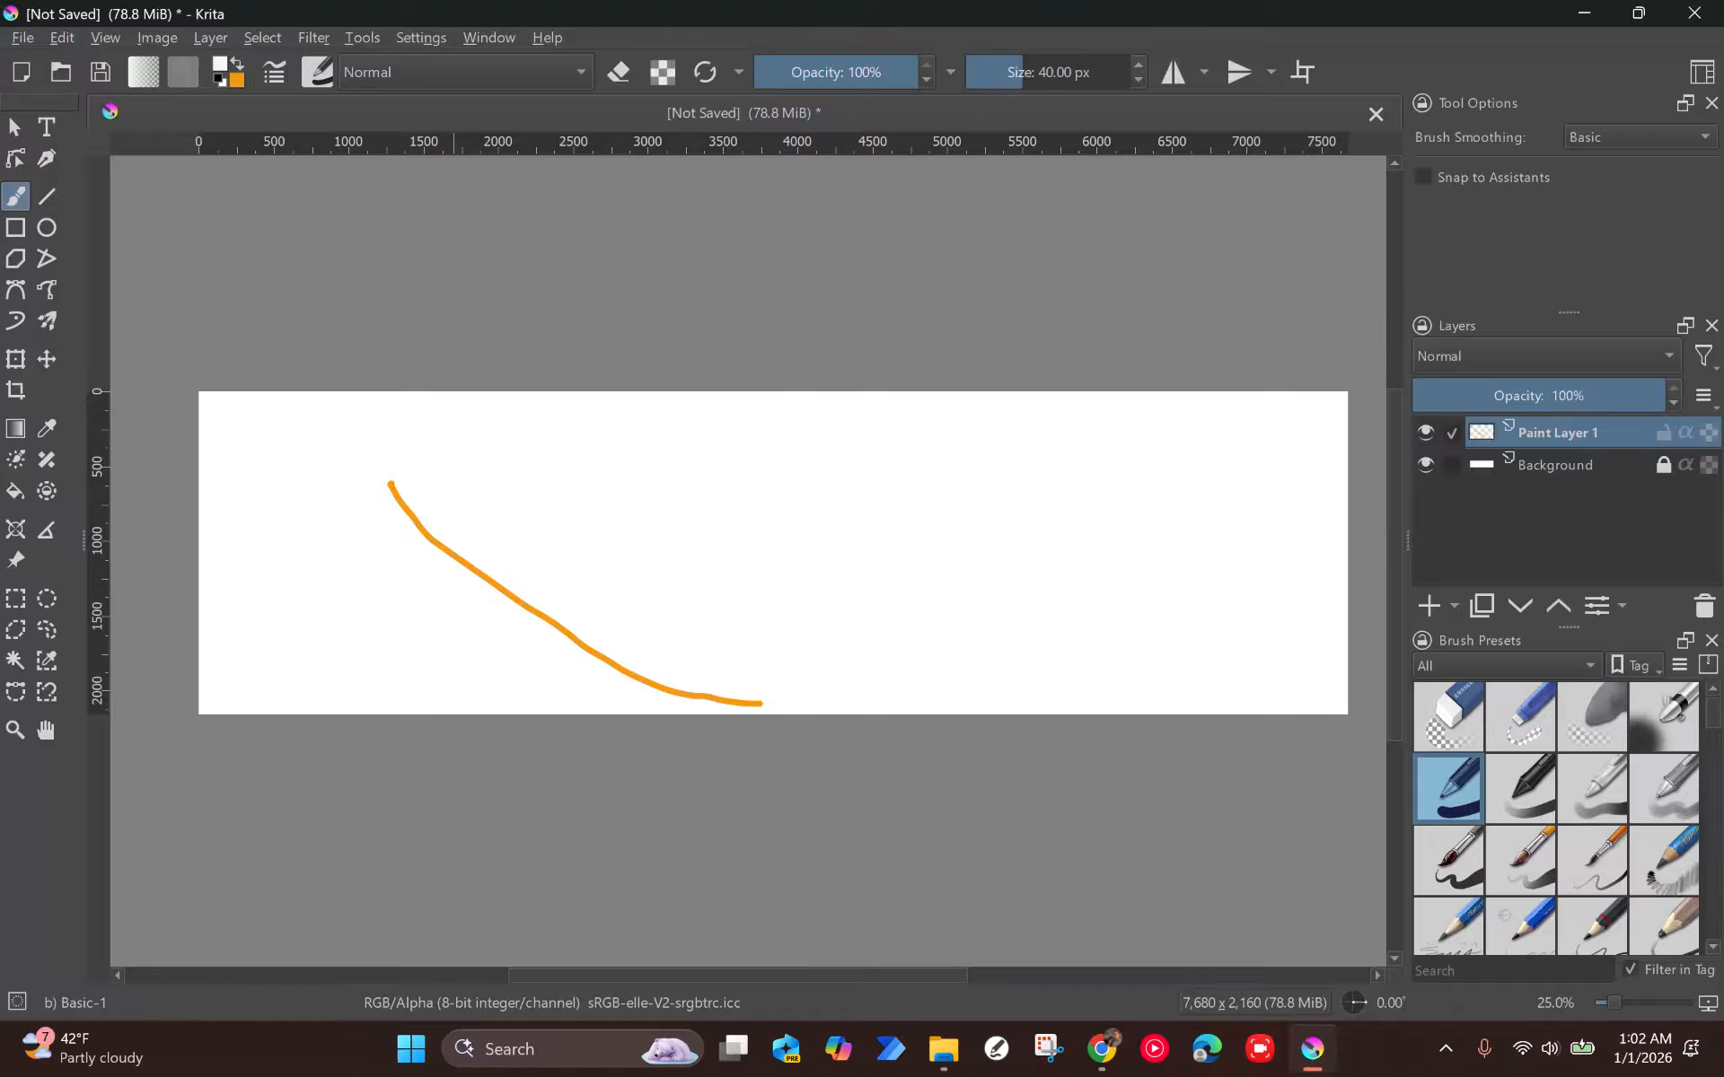
{"action": "scroll", "coordinate": [434, 541], "scroll_direction": "up", "scroll_amount": 5}
{"action": "left_click_drag", "start_coordinate": [884, 344], "coordinate": [408, 653]}
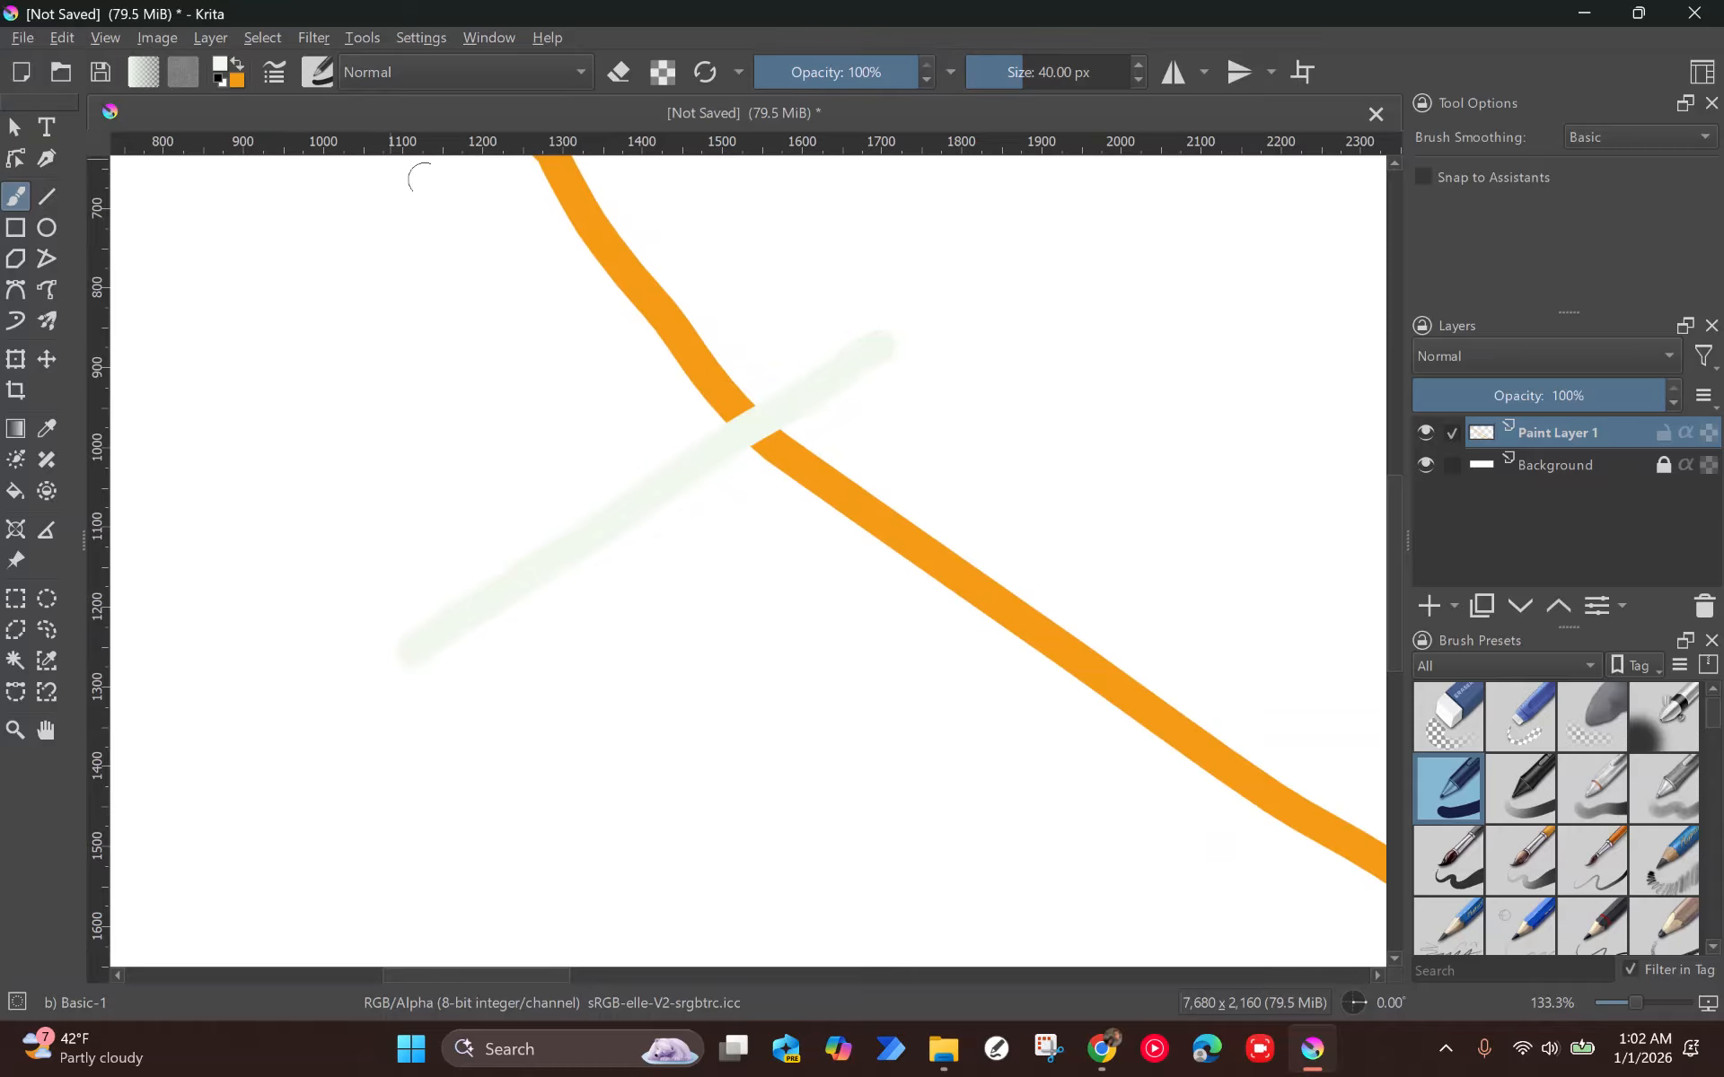
Undo both test strokes on Paint Layer 1.
{"action": "key", "text": "ctrl+z"}
{"action": "key", "text": "ctrl+z"}
{"action": "scroll", "coordinate": [647, 363], "scroll_direction": "down", "scroll_amount": 8}
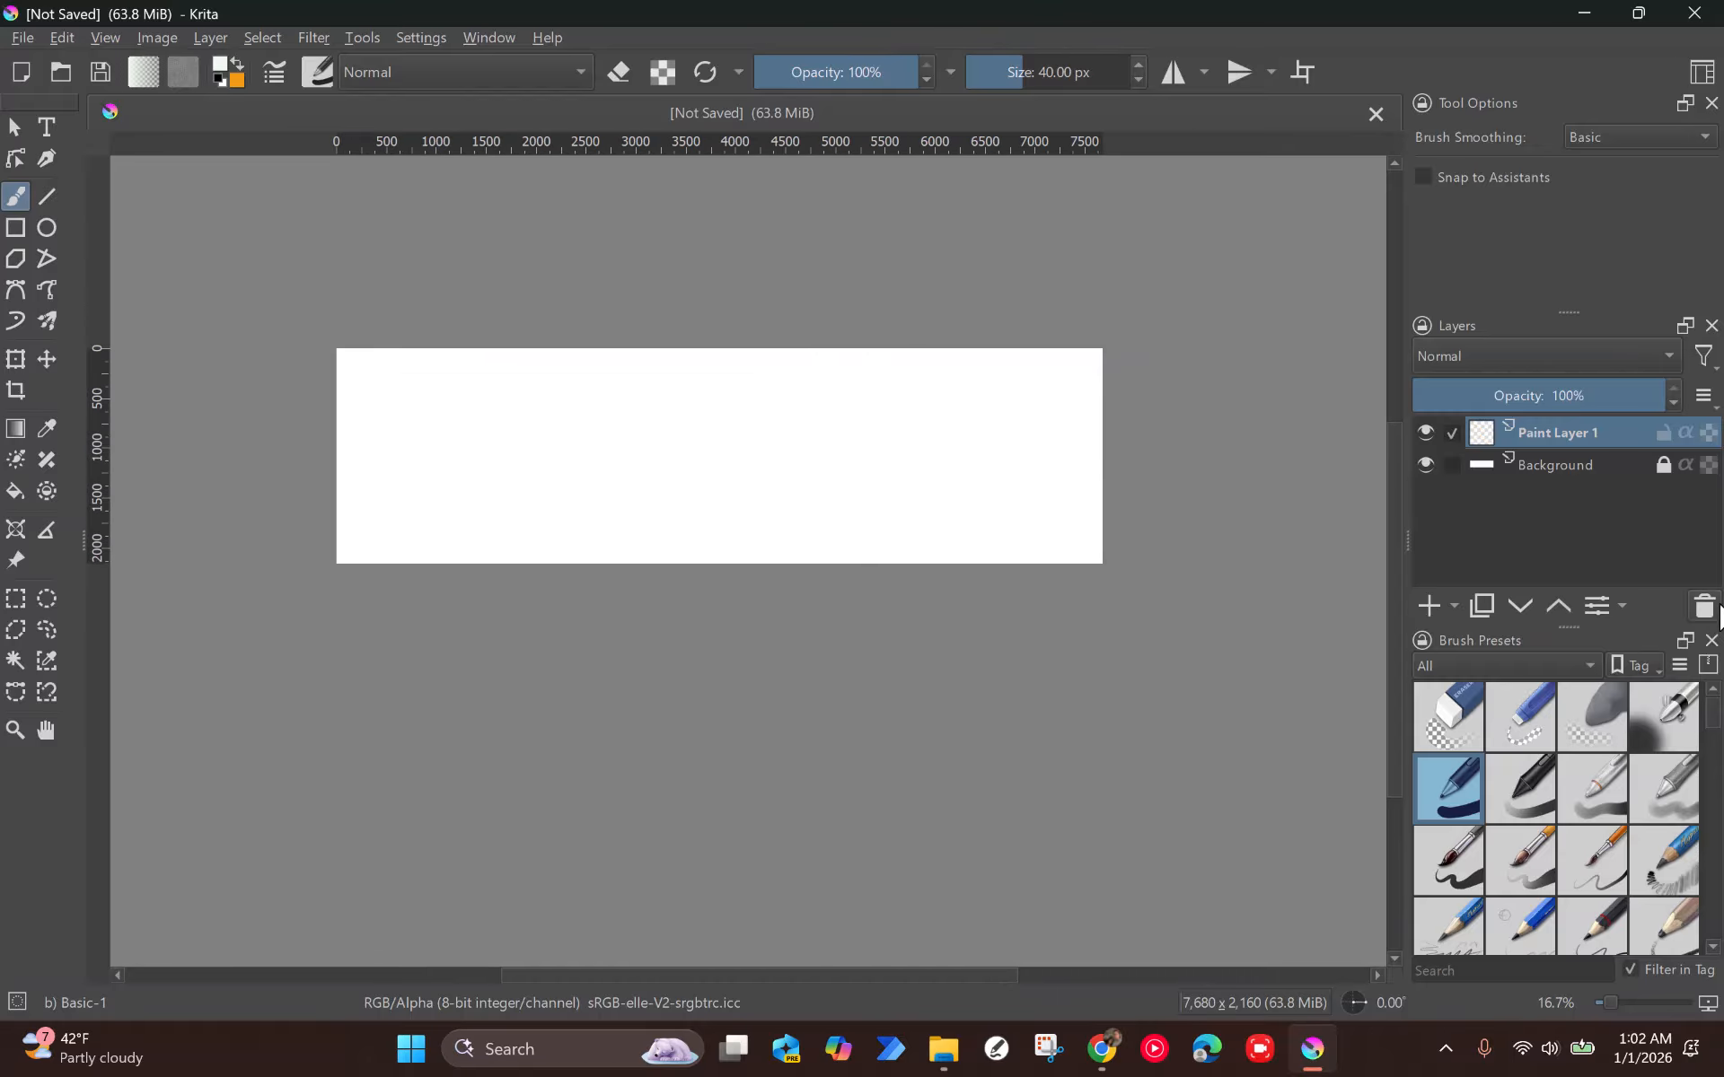
Close the Brush Presets docker.
{"action": "left_click", "coordinate": [1711, 640]}
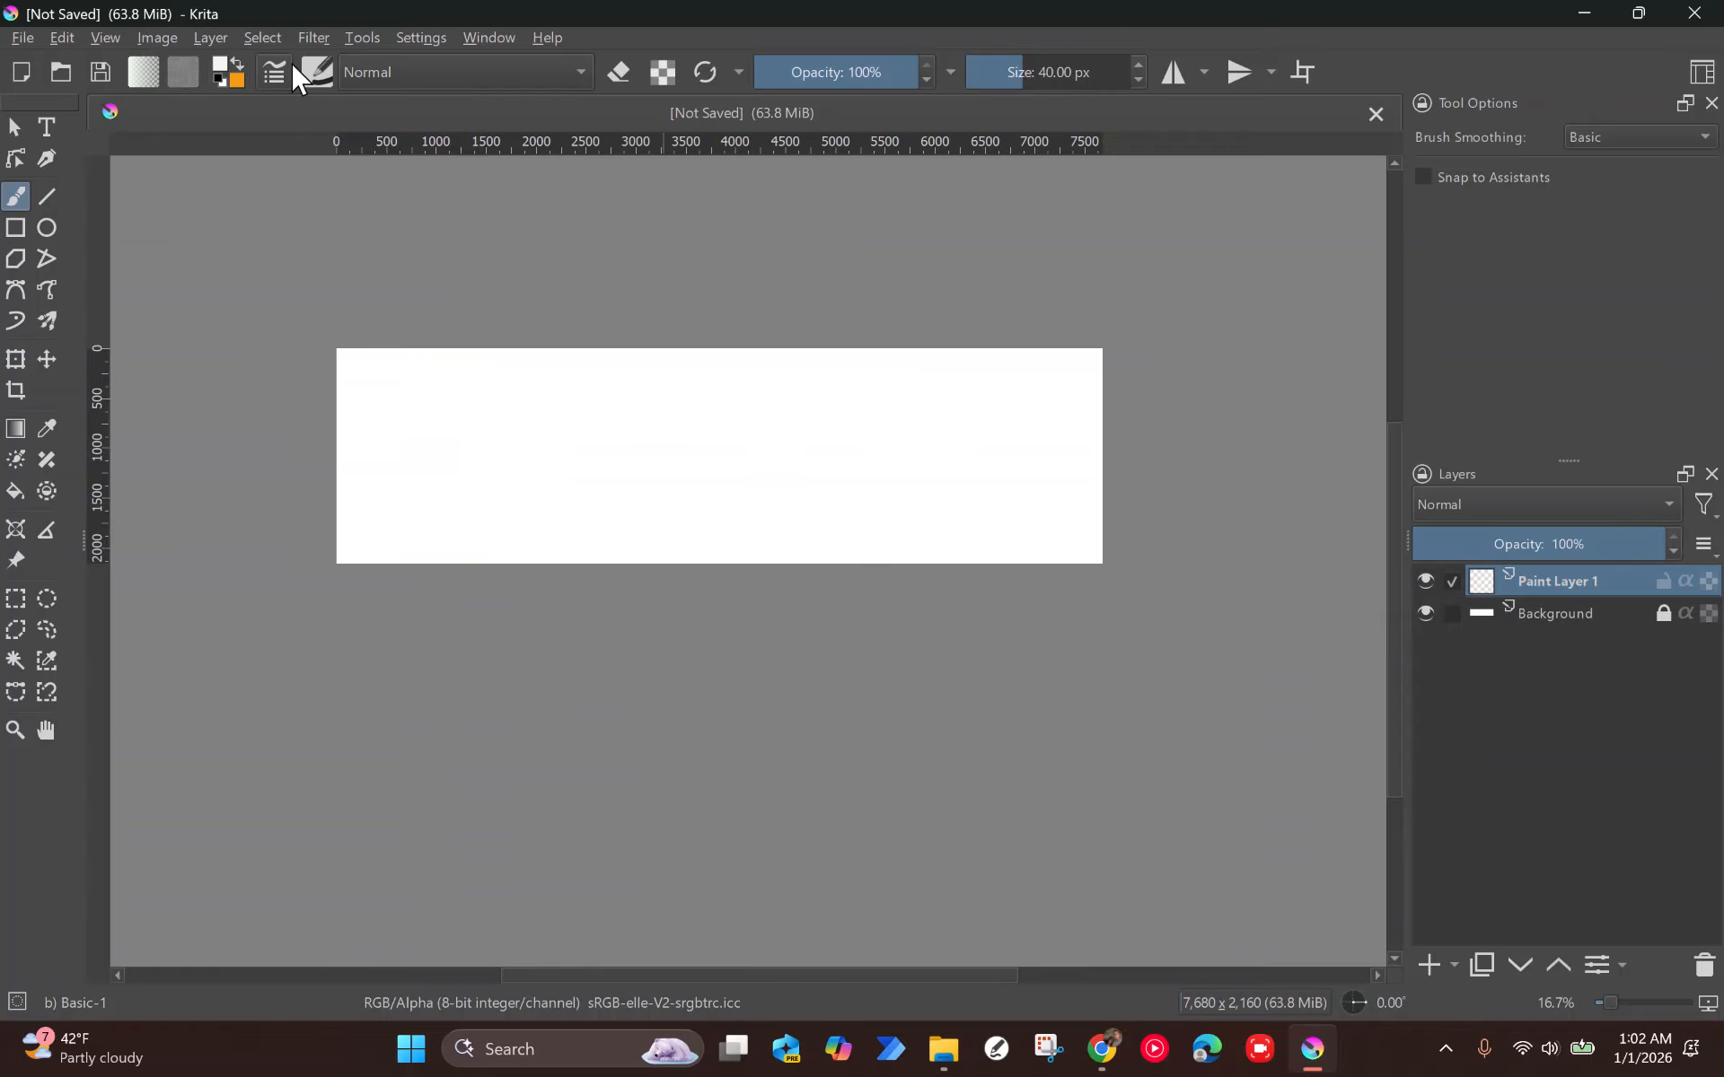
Paint three test strokes with the Texture Impressionism brush preset and undo them.
{"action": "left_click", "coordinate": [319, 71]}
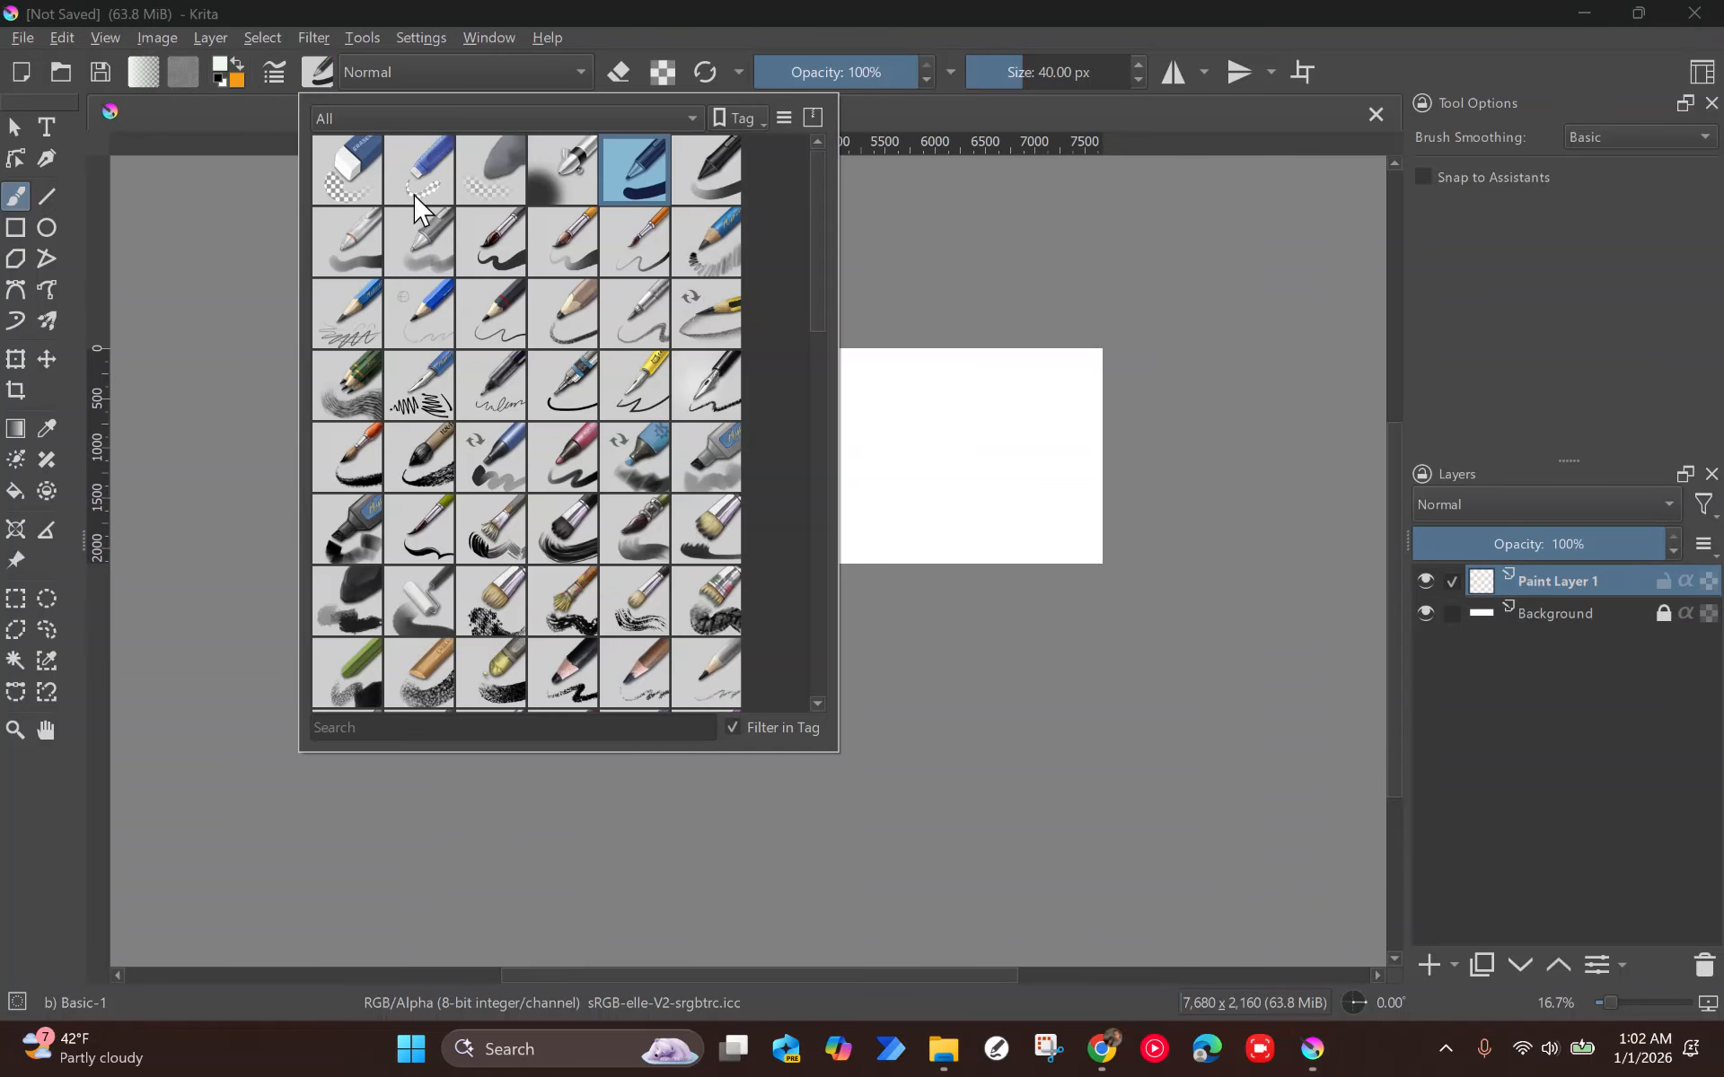
{"action": "scroll", "coordinate": [493, 342], "scroll_direction": "down", "scroll_amount": 10}
{"action": "left_click", "coordinate": [516, 328]}
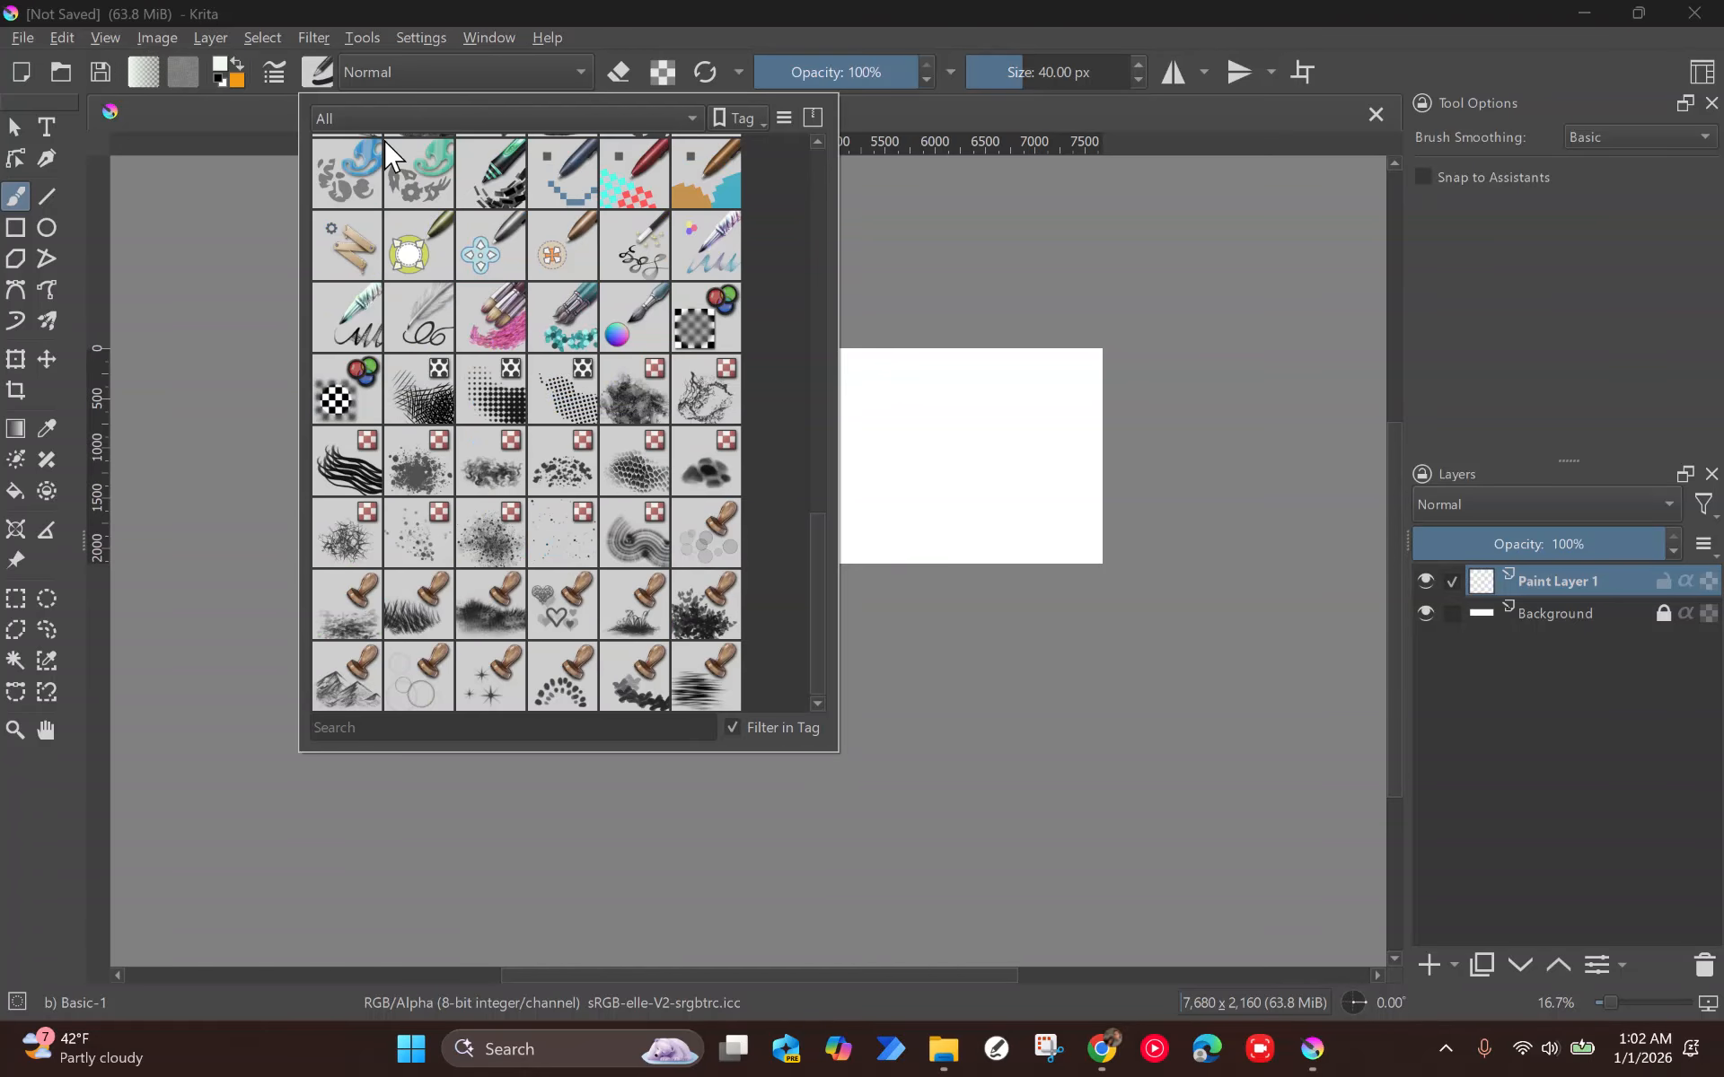
{"action": "left_click_drag", "start_coordinate": [880, 389], "coordinate": [431, 467]}
{"action": "scroll", "coordinate": [581, 331], "scroll_direction": "up", "scroll_amount": 4}
{"action": "left_click_drag", "start_coordinate": [581, 331], "coordinate": [942, 610]}
{"action": "left_click_drag", "start_coordinate": [986, 547], "coordinate": [1096, 458]}
{"action": "scroll", "coordinate": [697, 461], "scroll_direction": "down", "scroll_amount": 4}
{"action": "key", "text": "ctrl+z"}
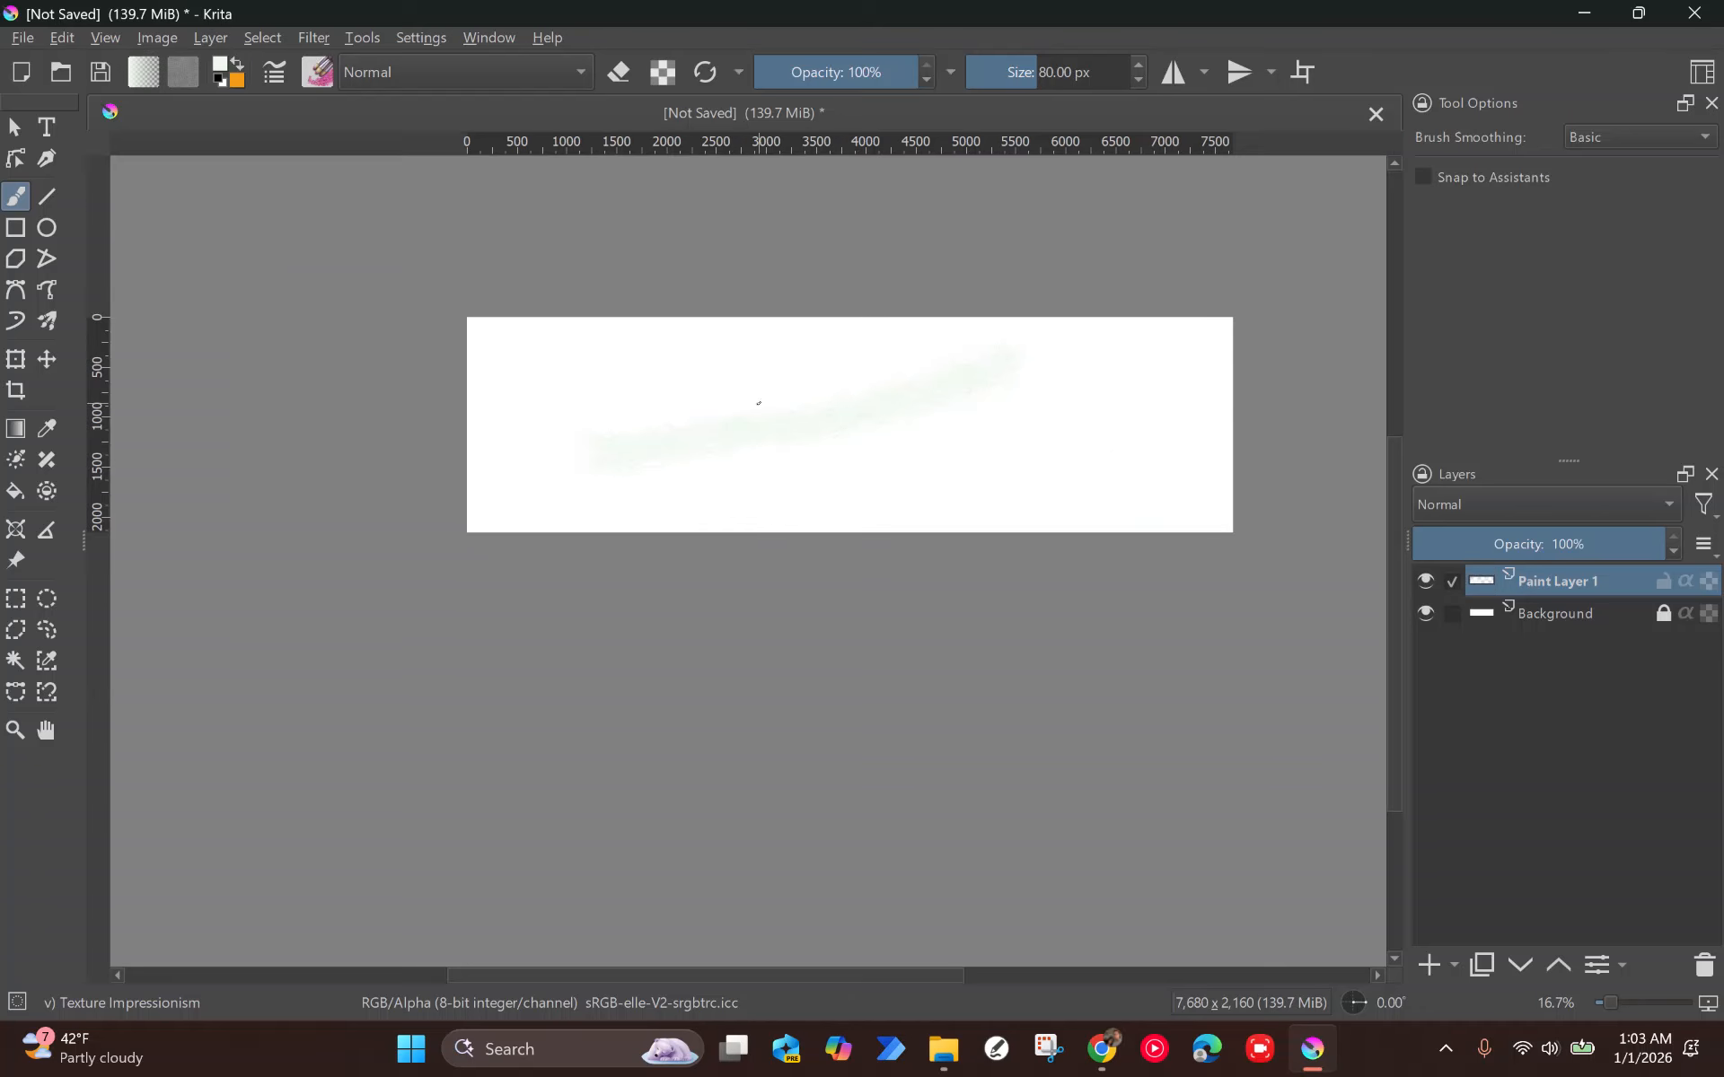
Switch the brush back to the Basic-1 preset.
{"action": "left_click", "coordinate": [309, 79]}
{"action": "scroll", "coordinate": [586, 267], "scroll_direction": "up", "scroll_amount": 5}
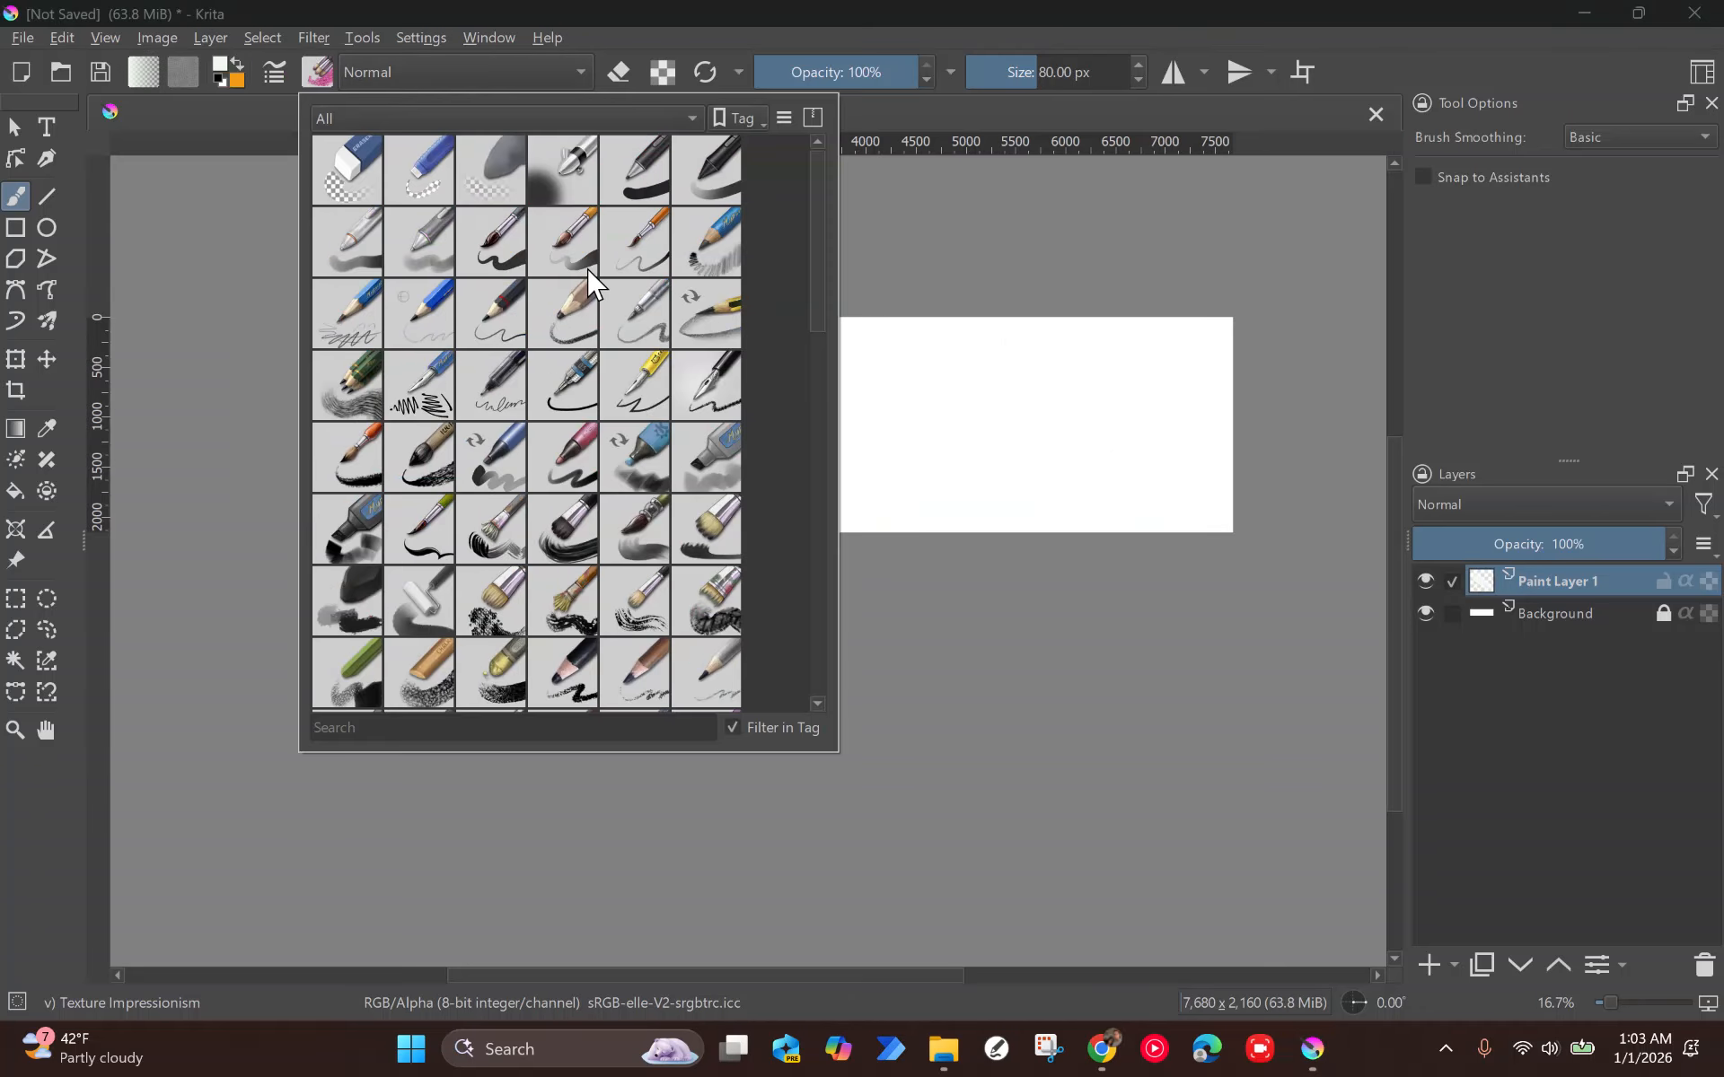
{"action": "left_click", "coordinate": [664, 165]}
{"action": "left_click", "coordinate": [1596, 674]}
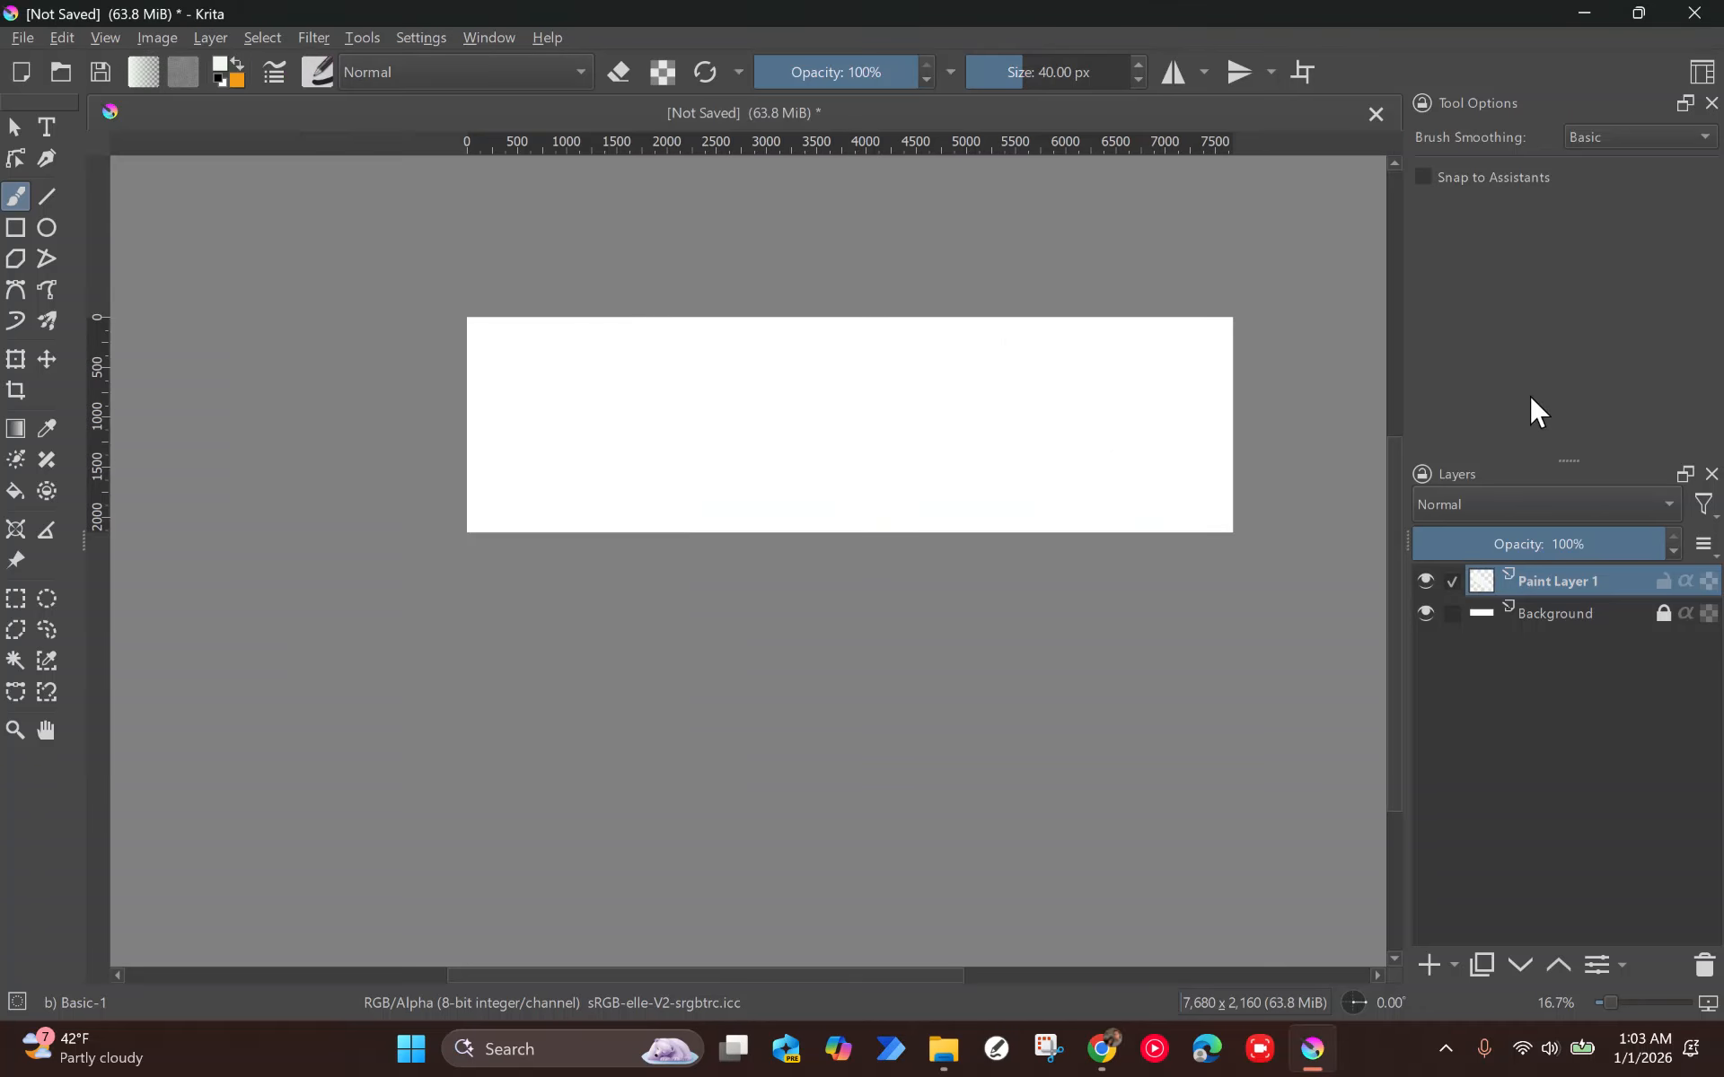
Close the Tool Options docker so that only the Layers docker stays open.
{"action": "left_click", "coordinate": [1712, 104]}
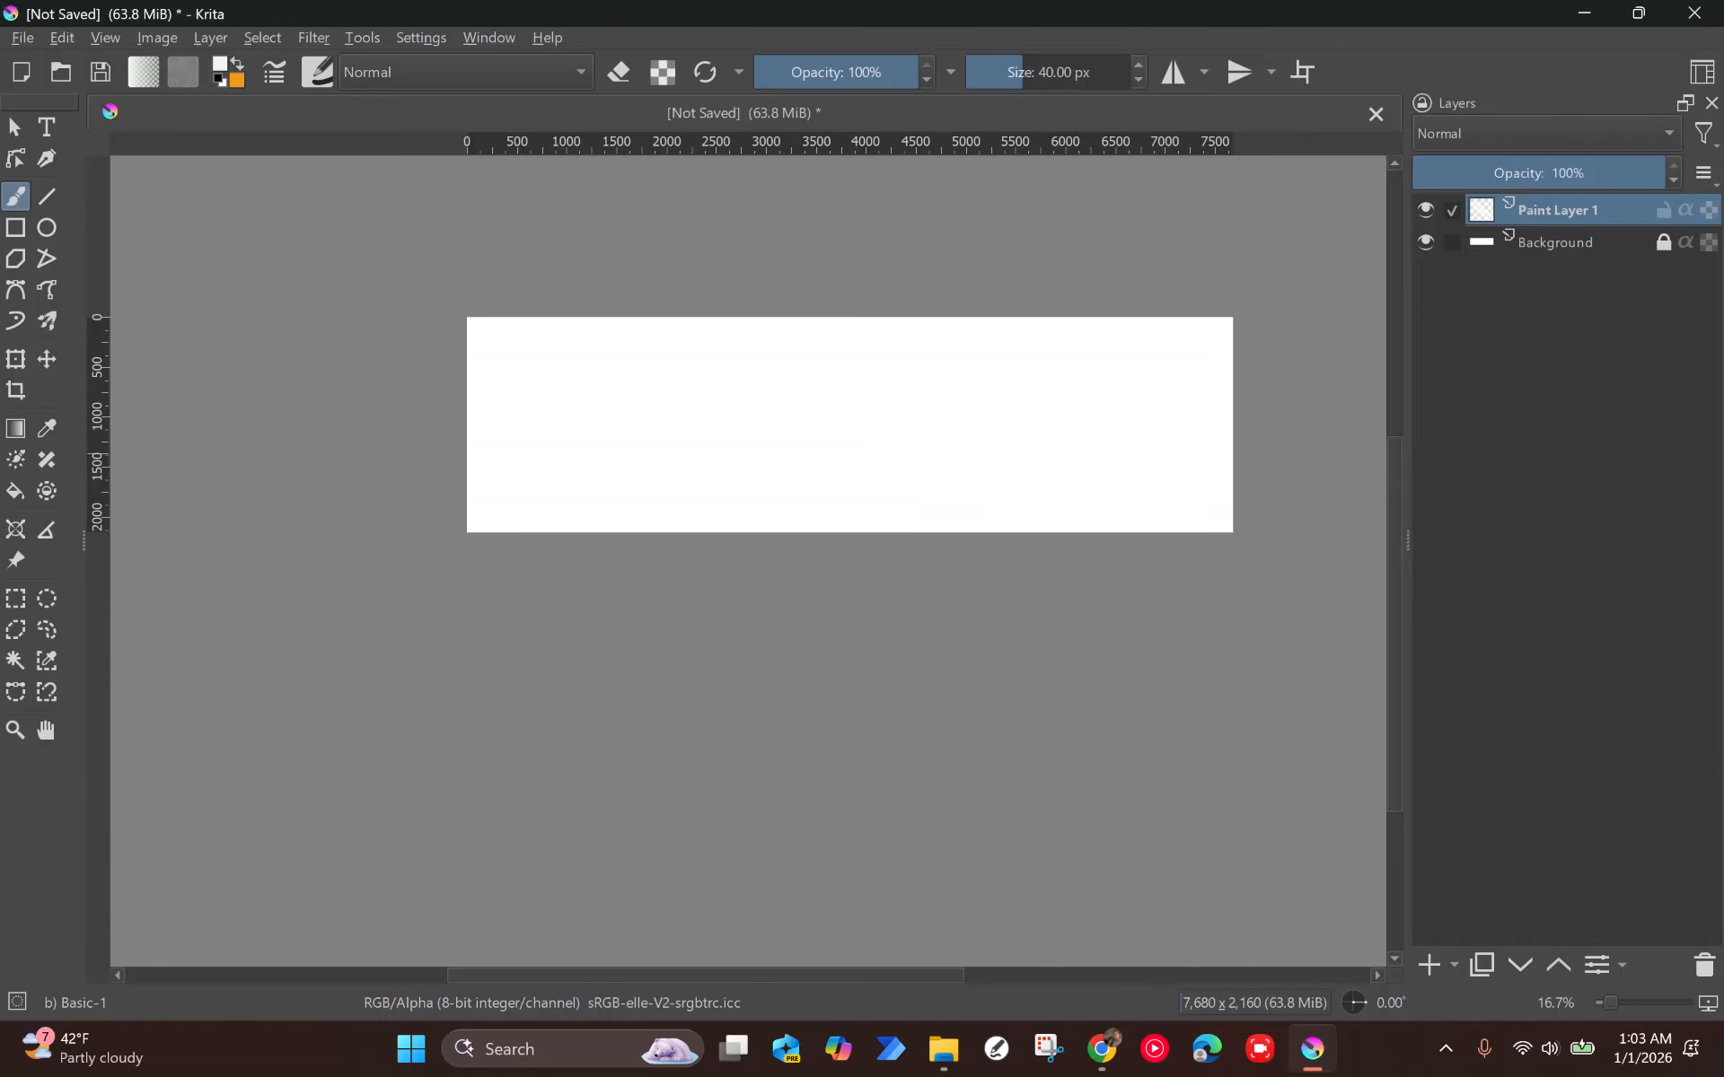
{"action": "left_click_drag", "start_coordinate": [953, 418], "coordinate": [820, 482]}
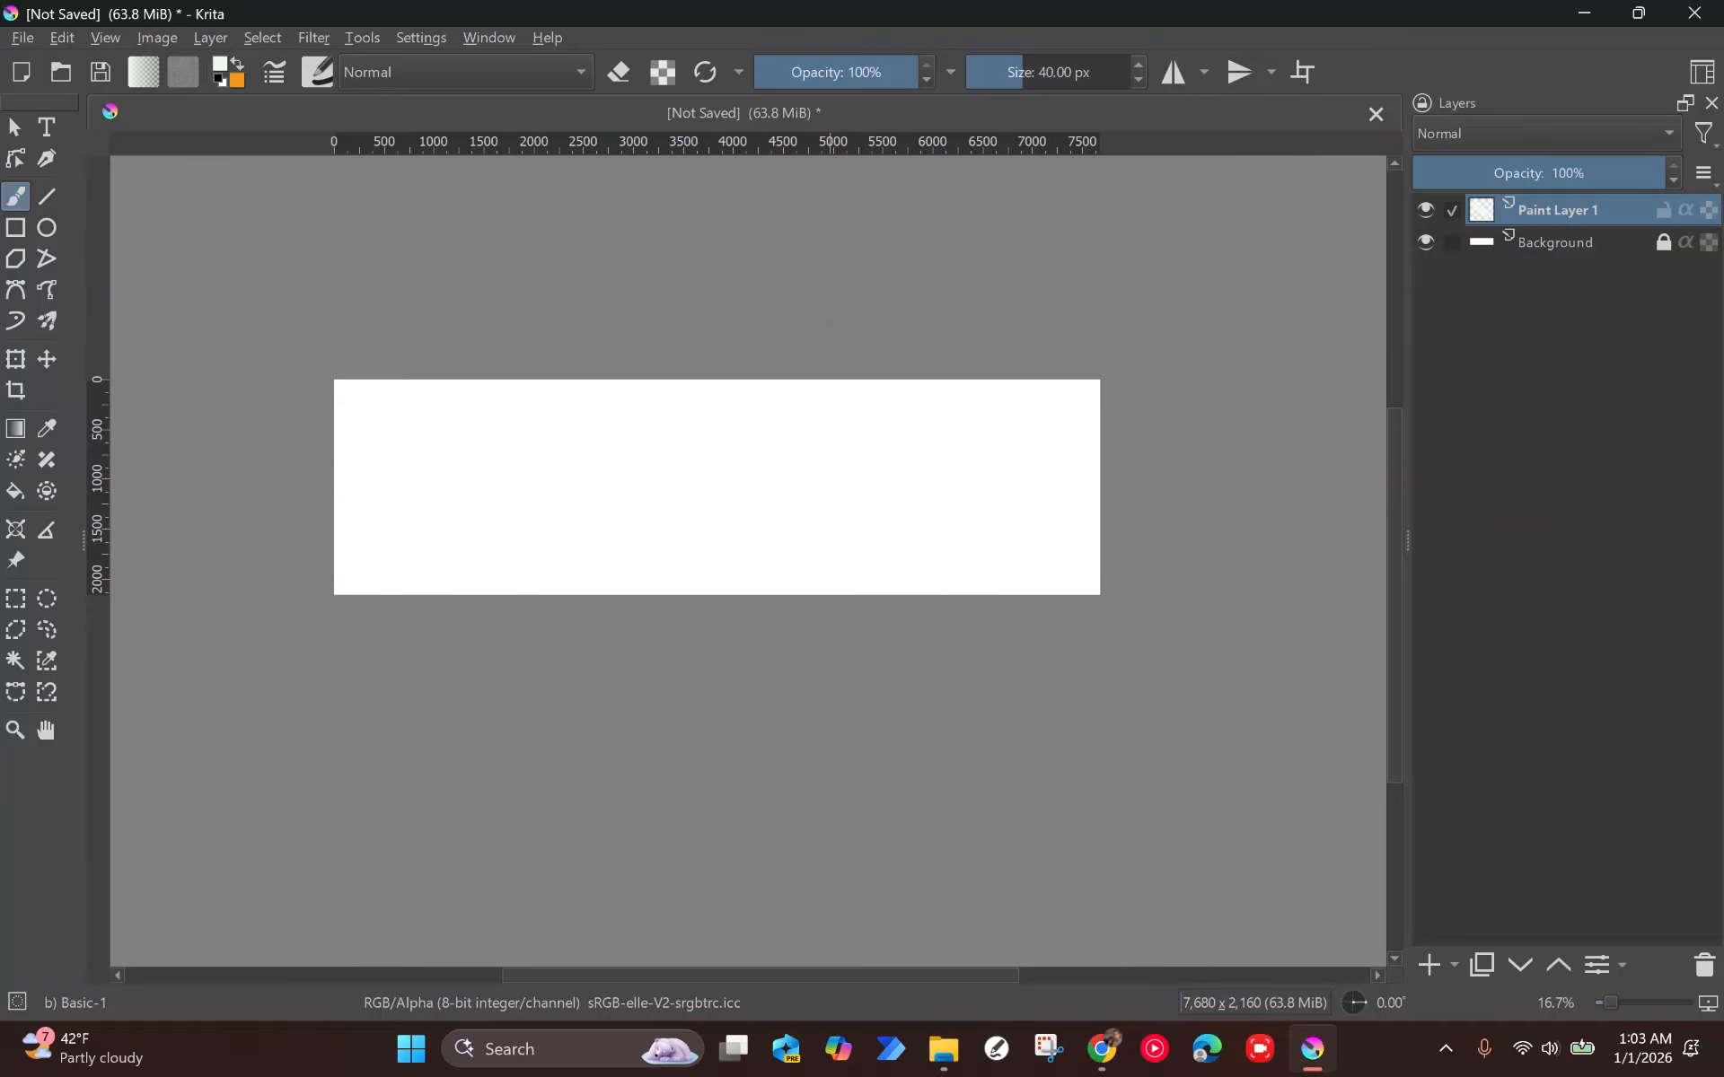
Hide and show the Background layer several times, leave it visible, and reselect Paint Layer 1.
{"action": "left_click", "coordinate": [1544, 247]}
{"action": "left_click", "coordinate": [1424, 239]}
{"action": "left_click", "coordinate": [1425, 239]}
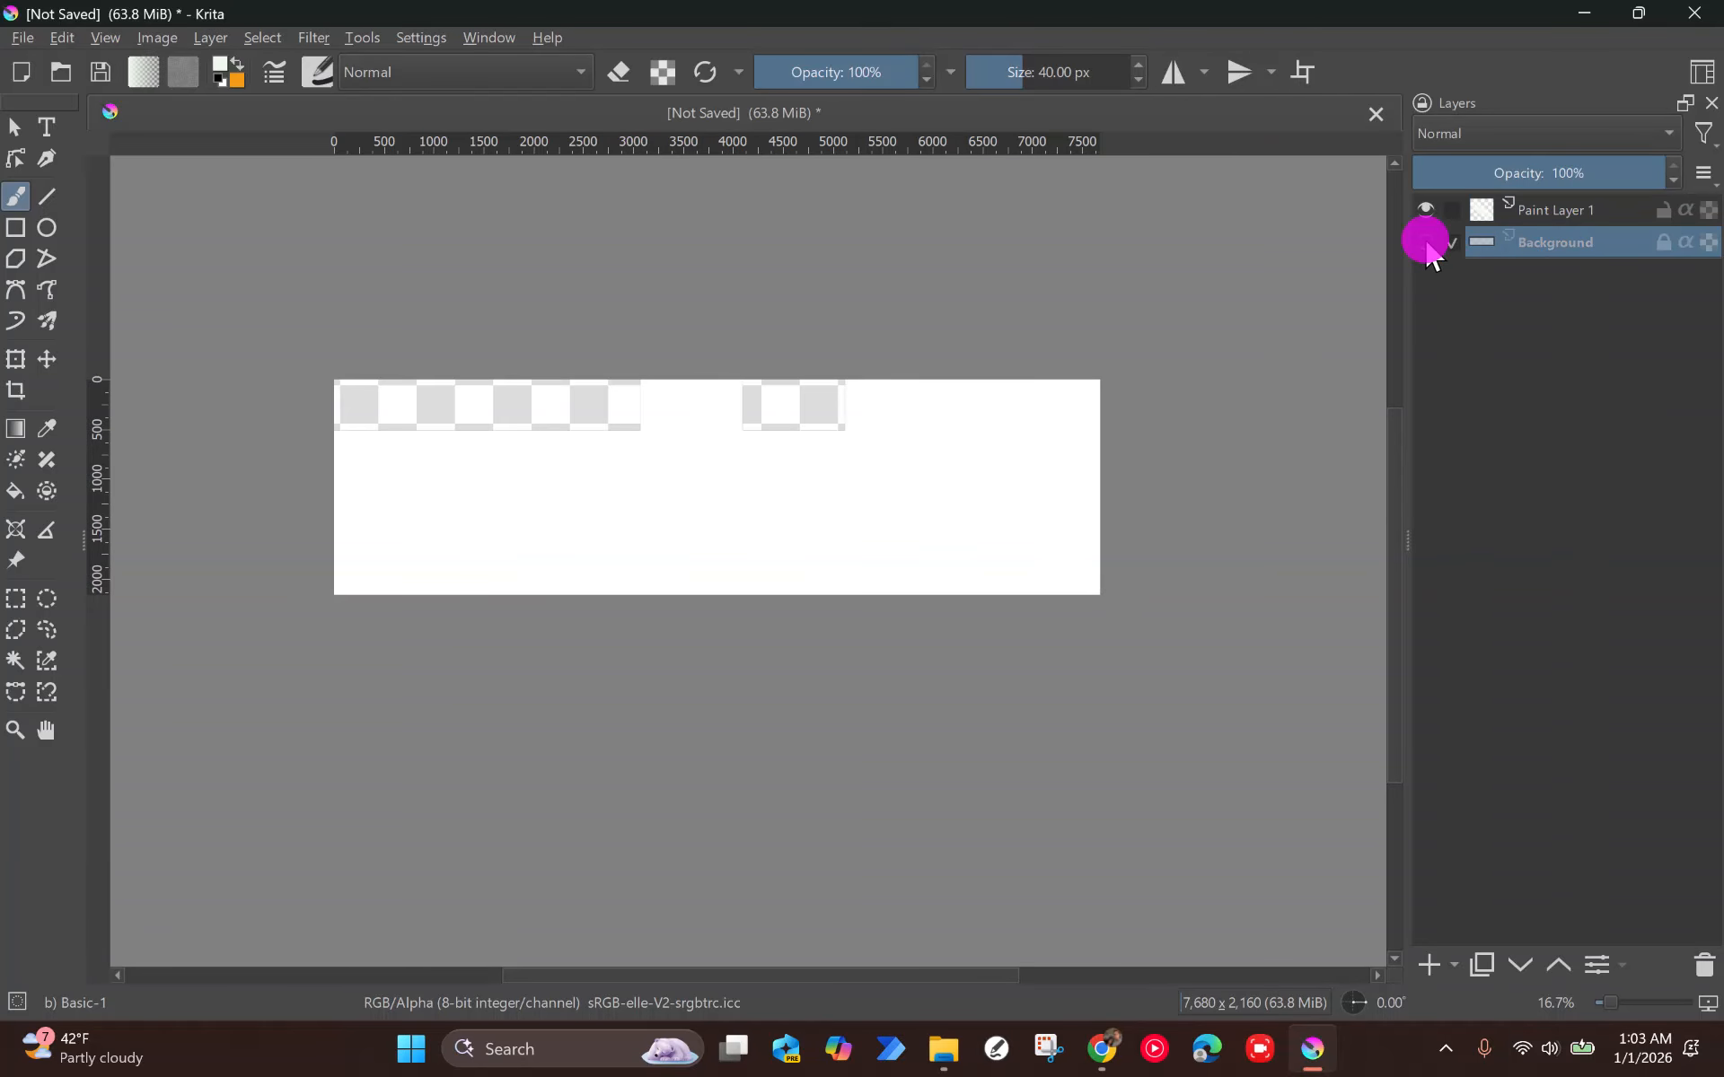
{"action": "double_click", "coordinate": [1425, 238]}
{"action": "left_click", "coordinate": [1425, 239]}
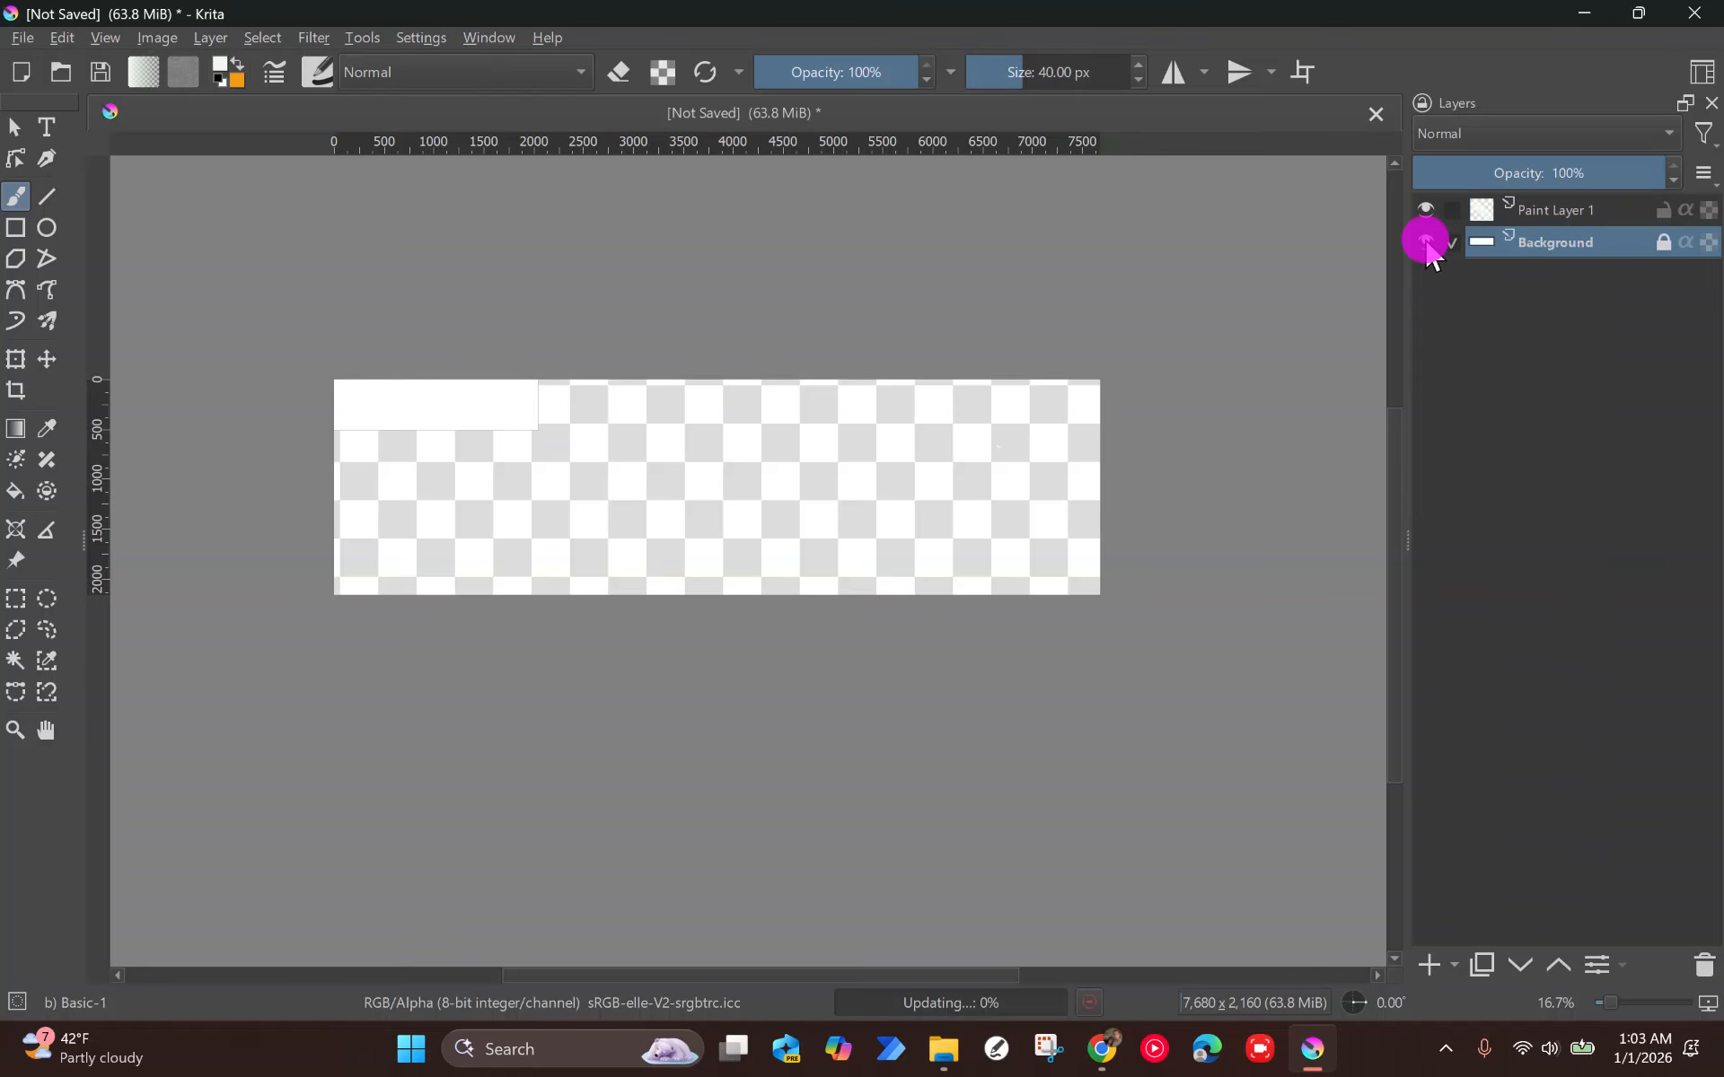
{"action": "double_click", "coordinate": [1425, 239]}
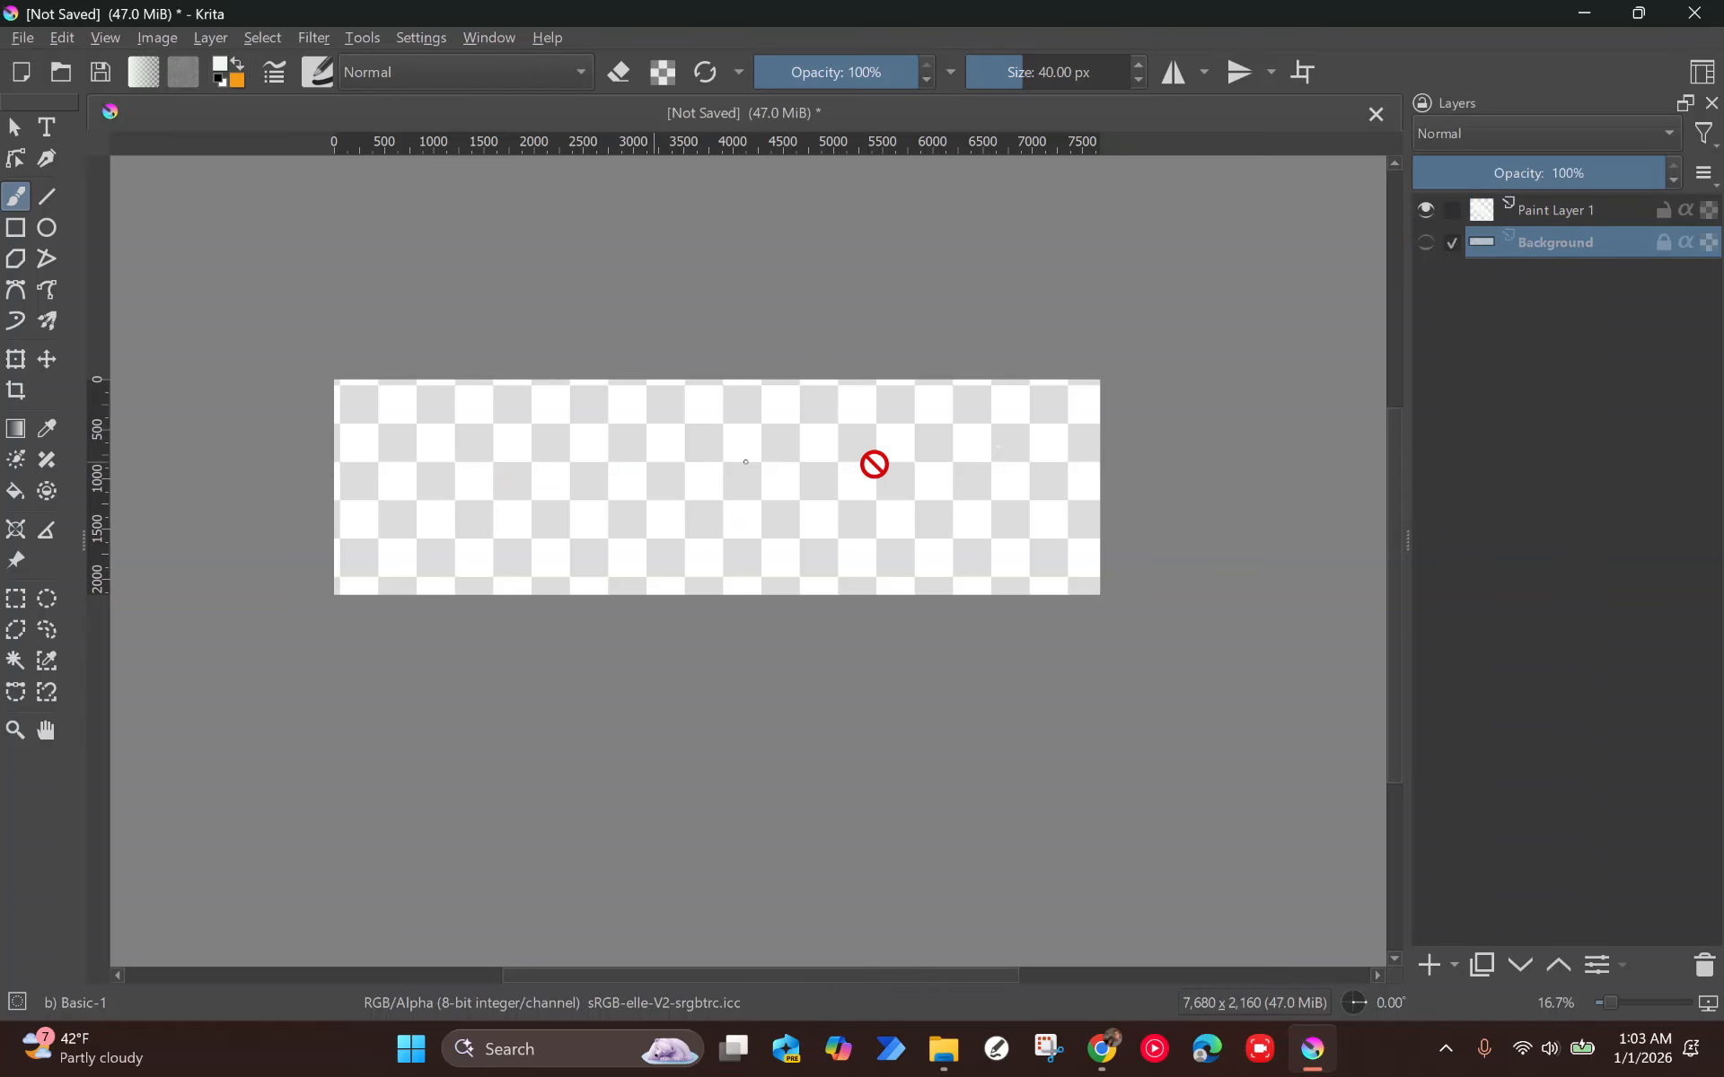
{"action": "left_click", "coordinate": [1425, 239]}
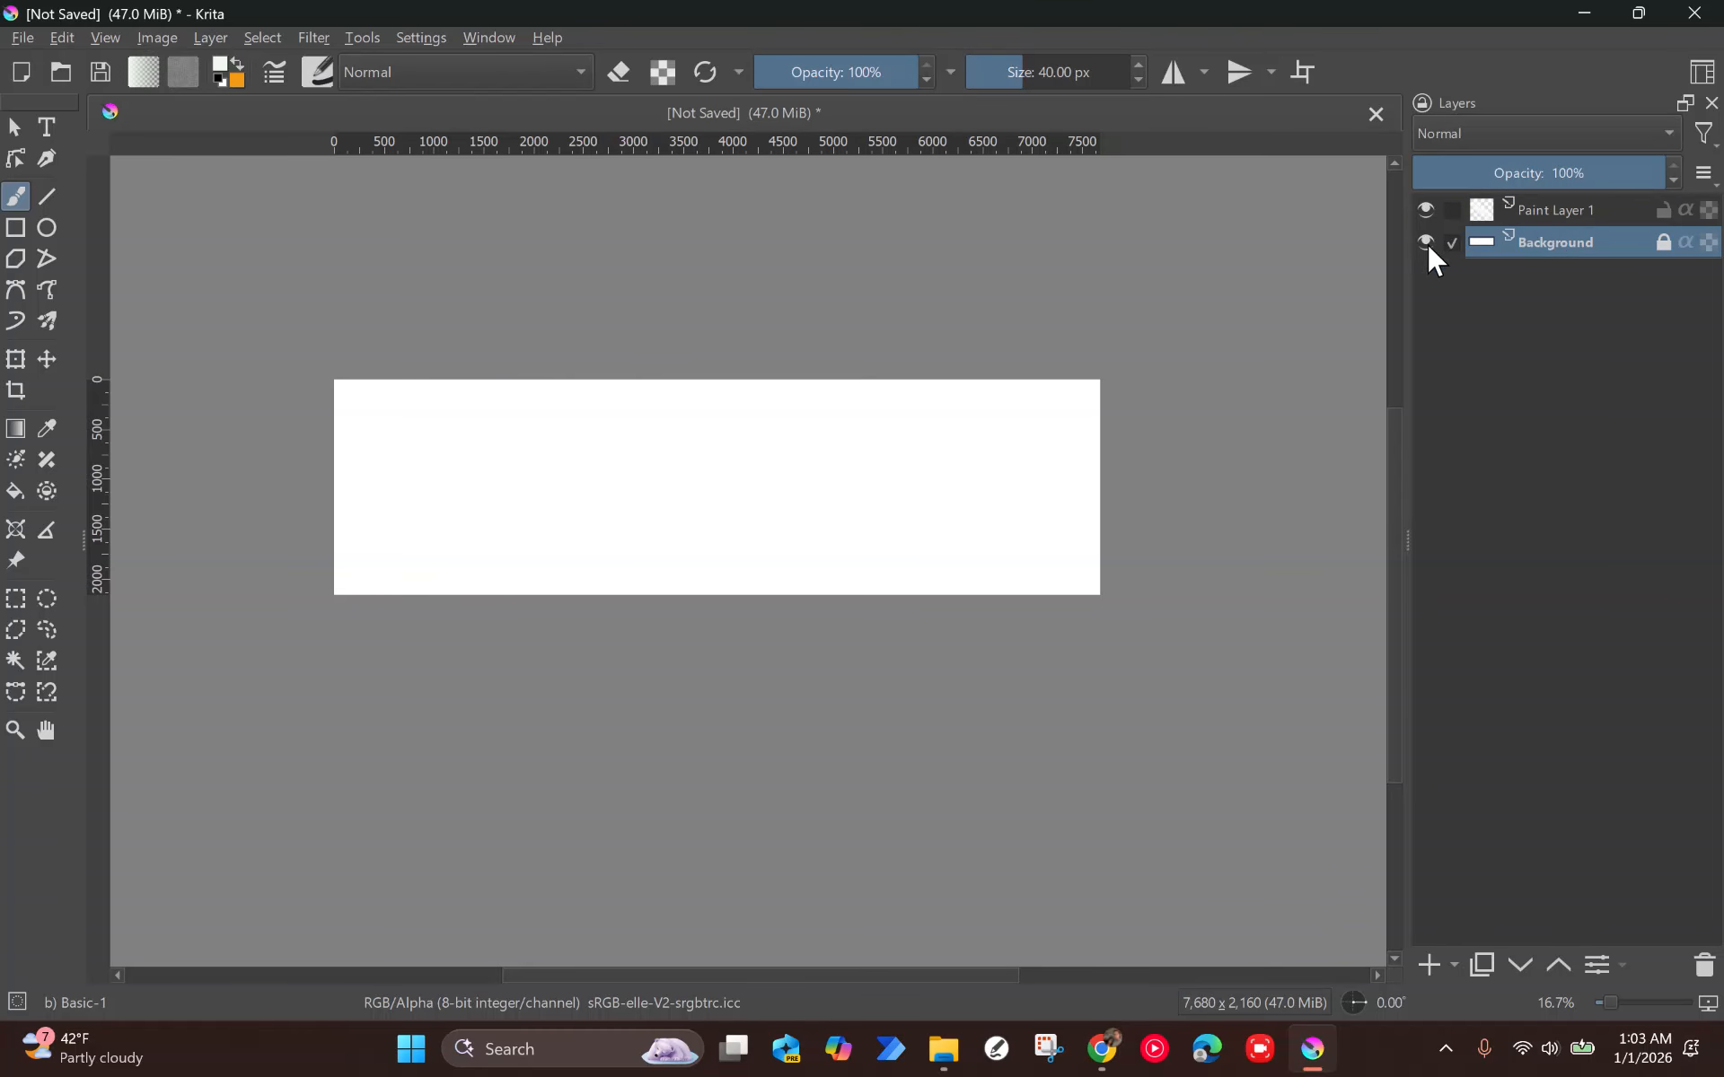
{"action": "left_click", "coordinate": [1566, 213]}
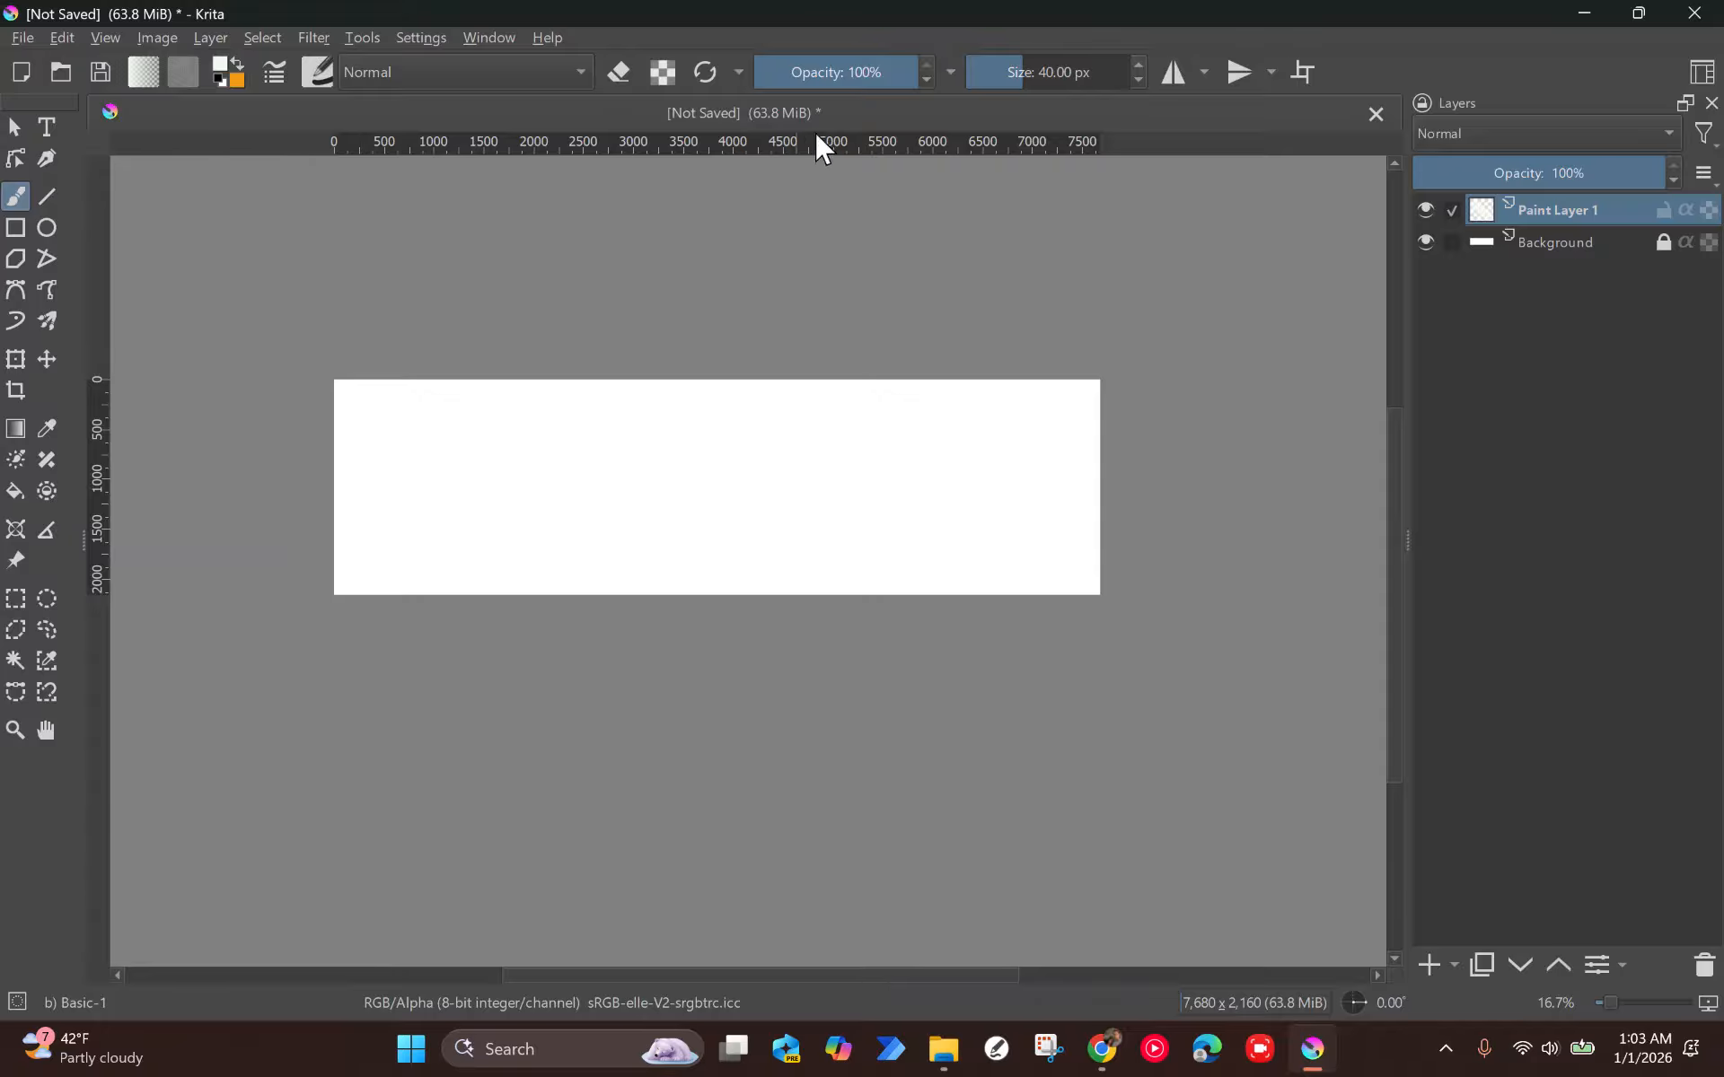
Increase the brush size to 323.02 px.
{"action": "left_click", "coordinate": [1171, 74]}
{"action": "left_click", "coordinate": [1138, 171]}
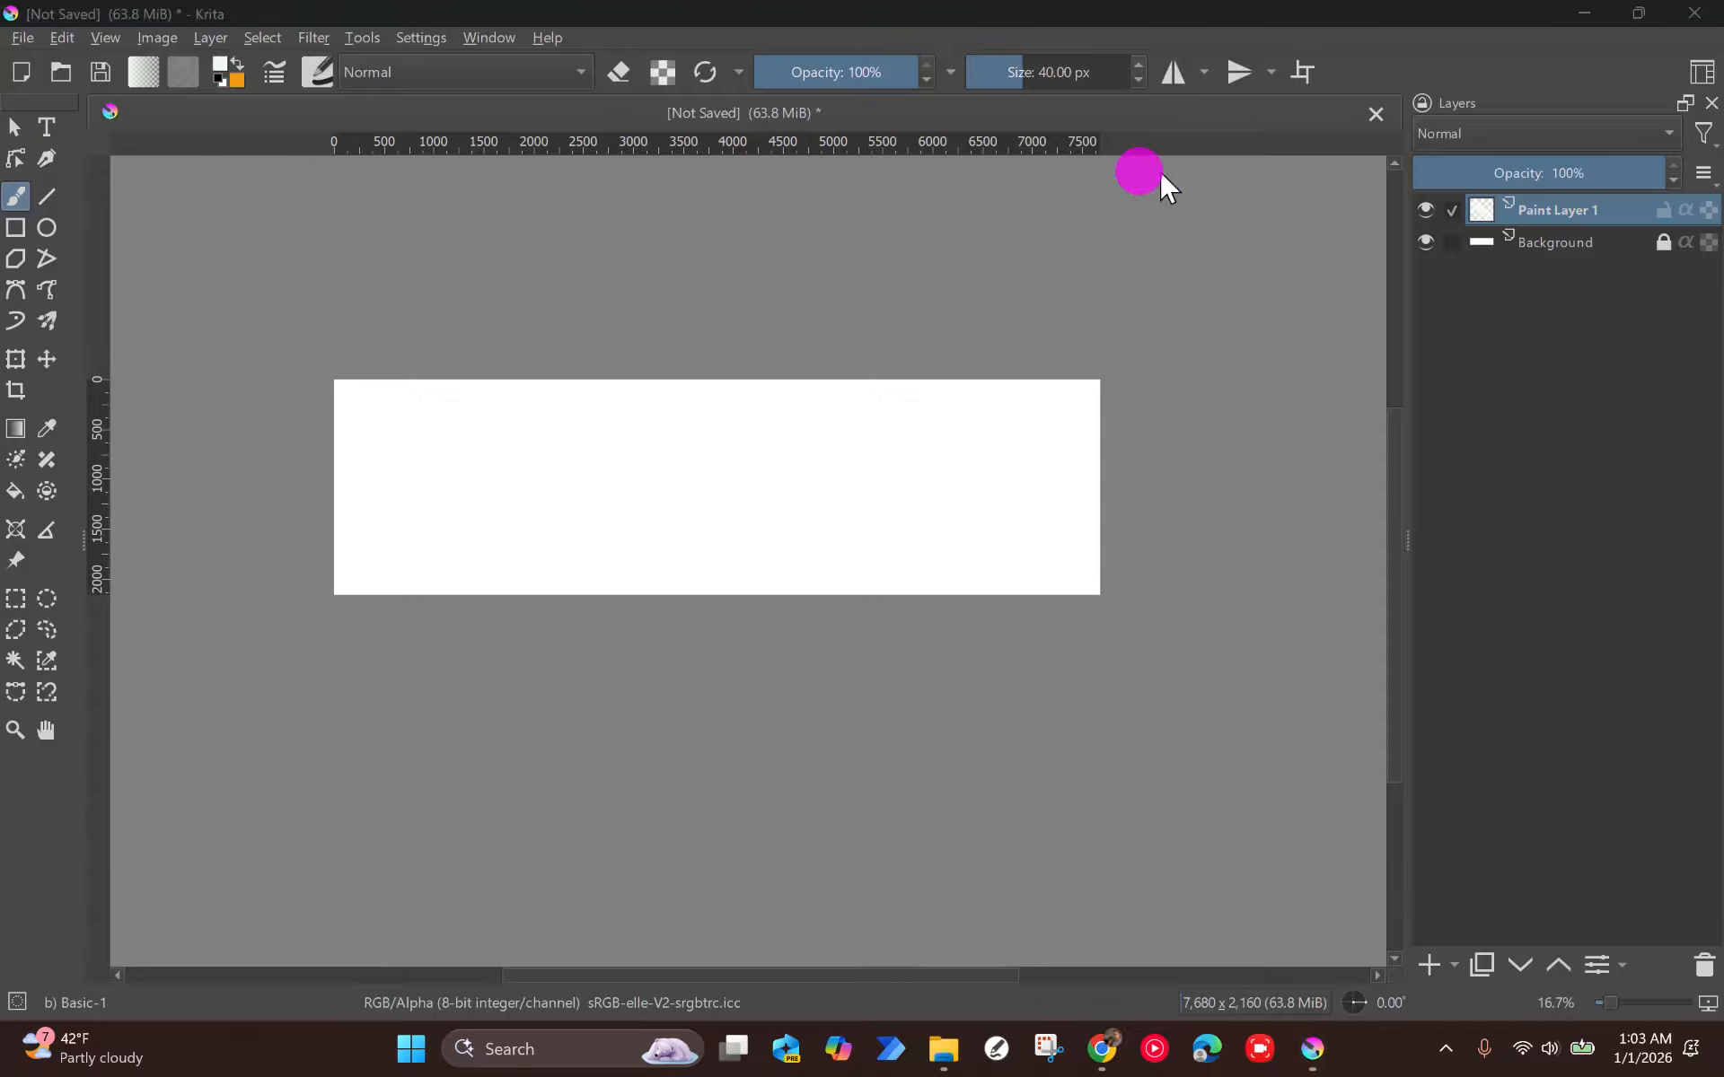
{"action": "left_click_drag", "start_coordinate": [971, 72], "coordinate": [1079, 68]}
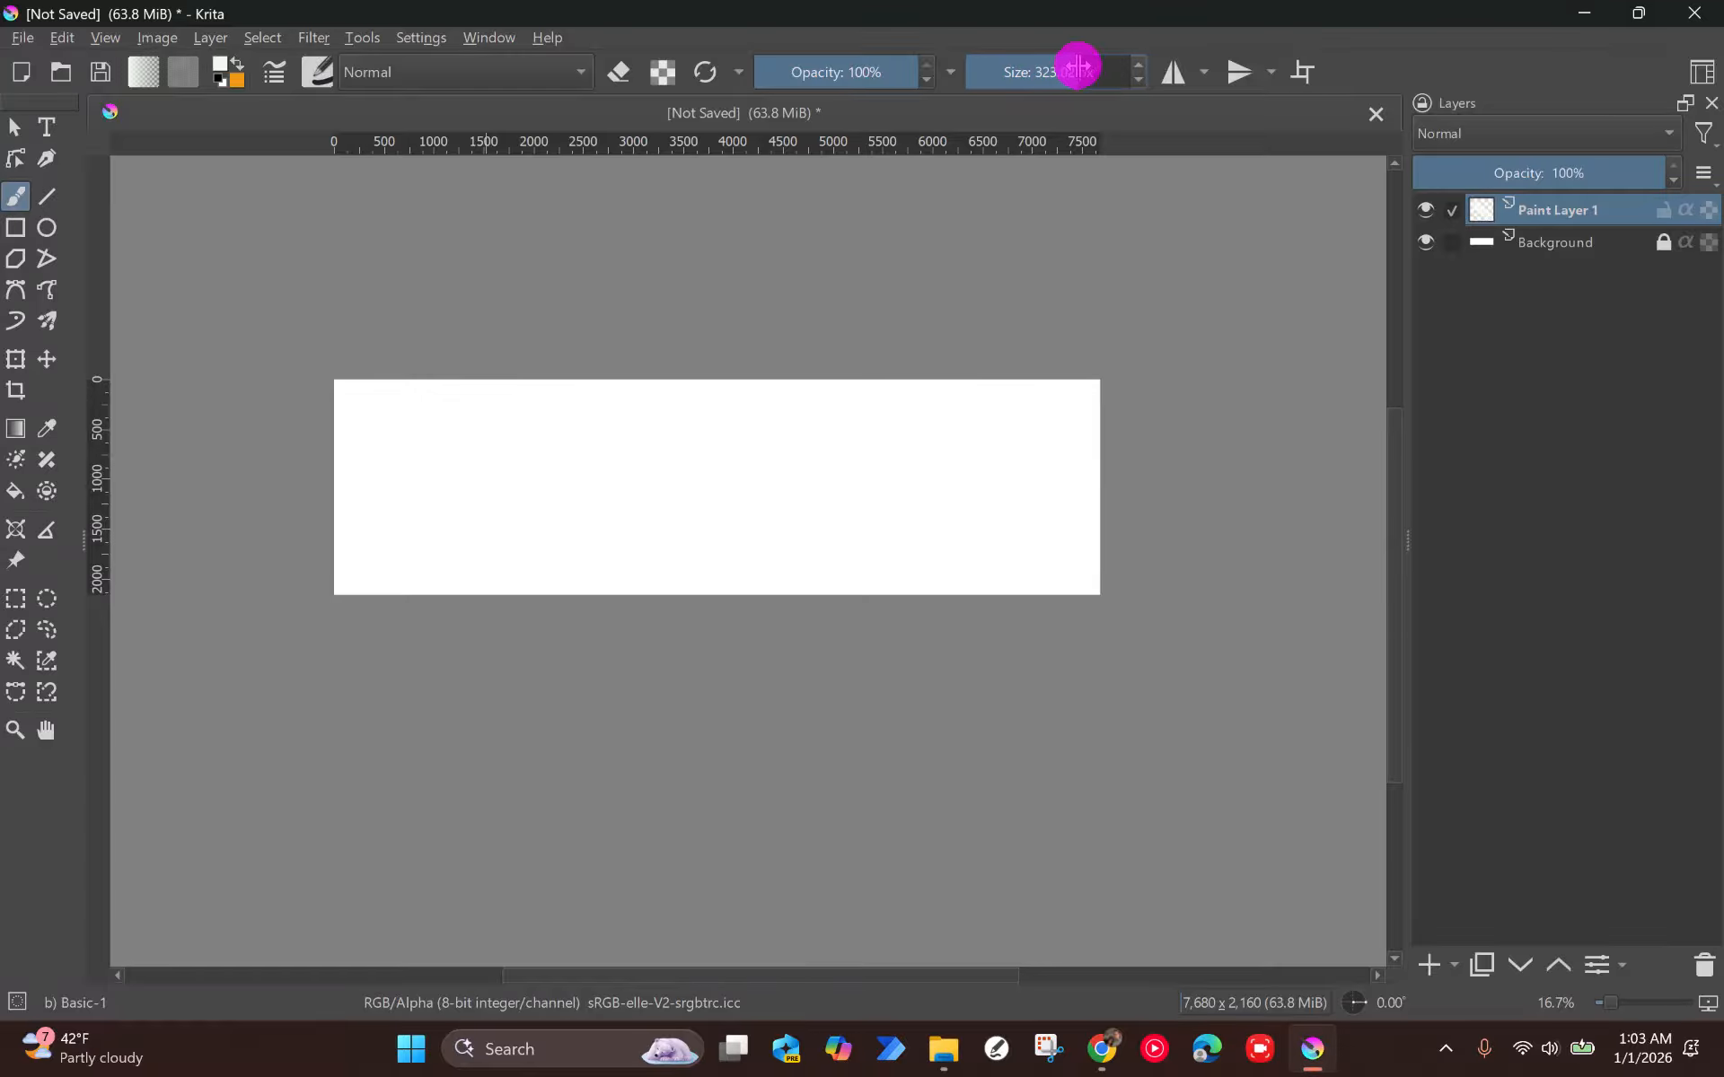
Paint a short pale test stroke with the enlarged brush near the canvas's upper left and undo it.
{"action": "scroll", "coordinate": [466, 431], "scroll_direction": "up", "scroll_amount": 2}
{"action": "left_click_drag", "start_coordinate": [440, 357], "coordinate": [544, 464]}
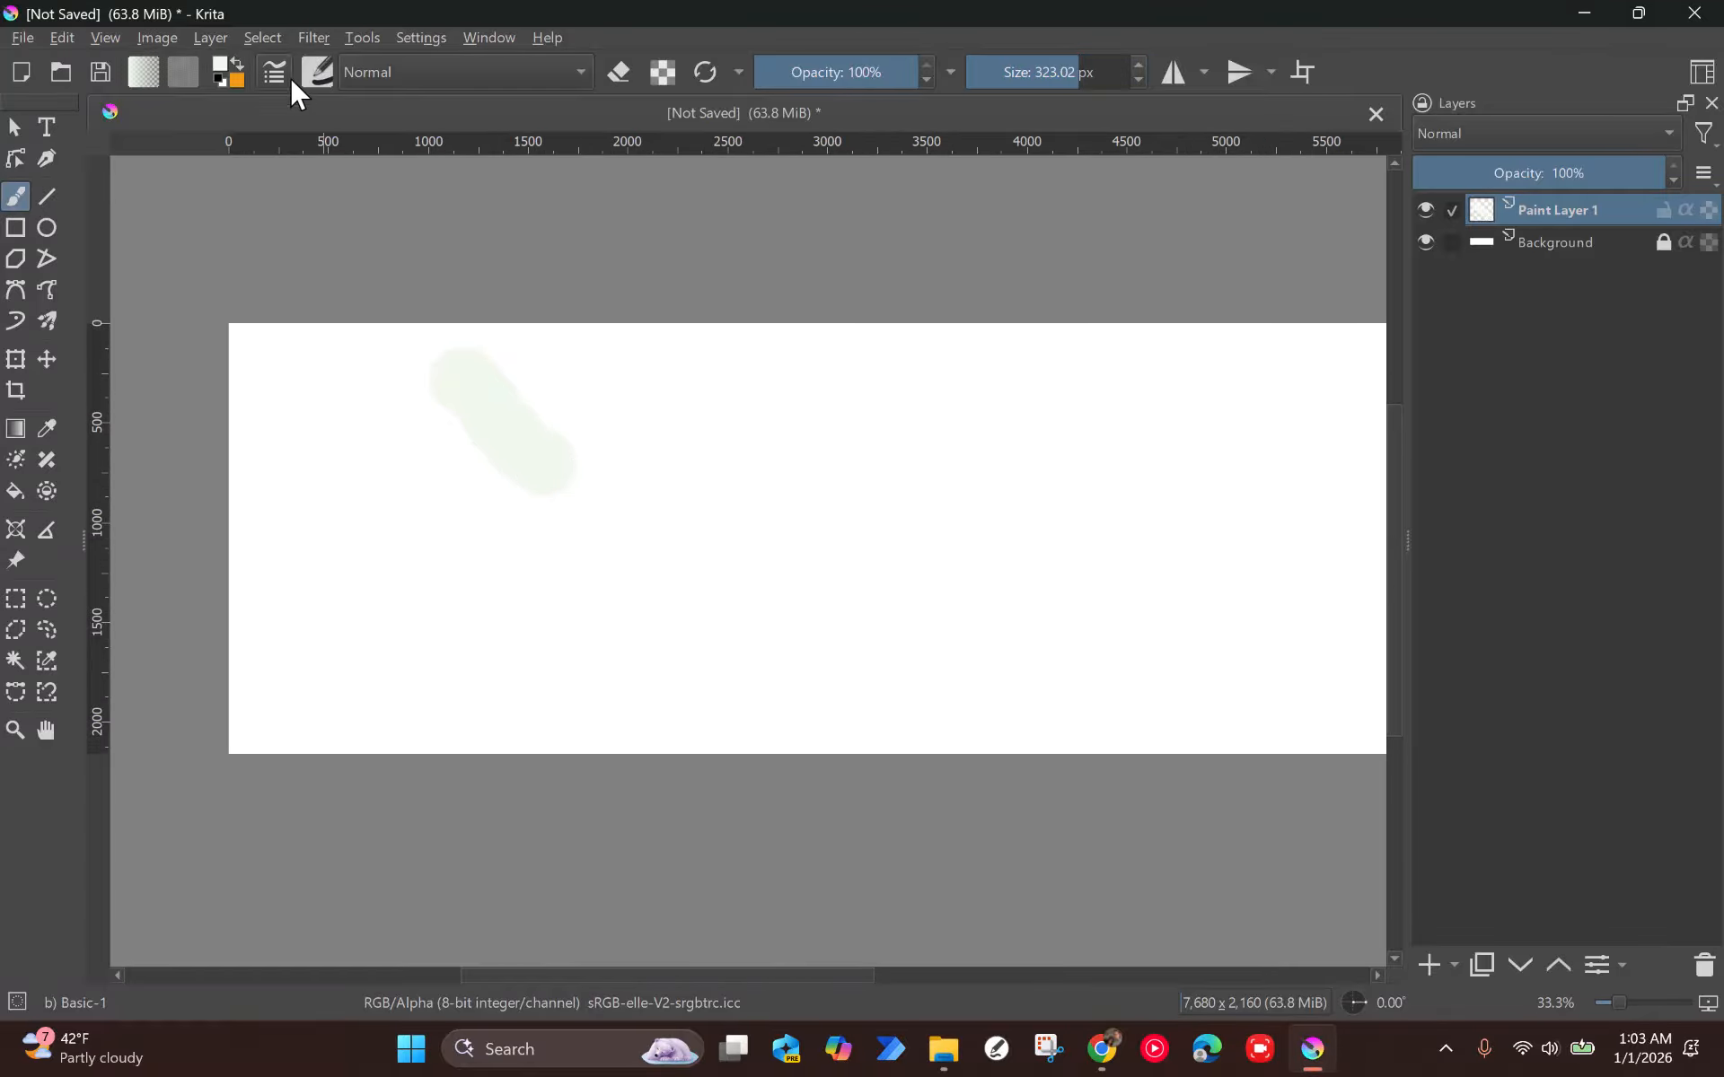
{"action": "key", "text": "ctrl+z"}
Set the foreground color to bright green #3fff00 and paint a long stroke sloping down to the right on Paint Layer 1.
{"action": "left_click", "coordinate": [226, 61]}
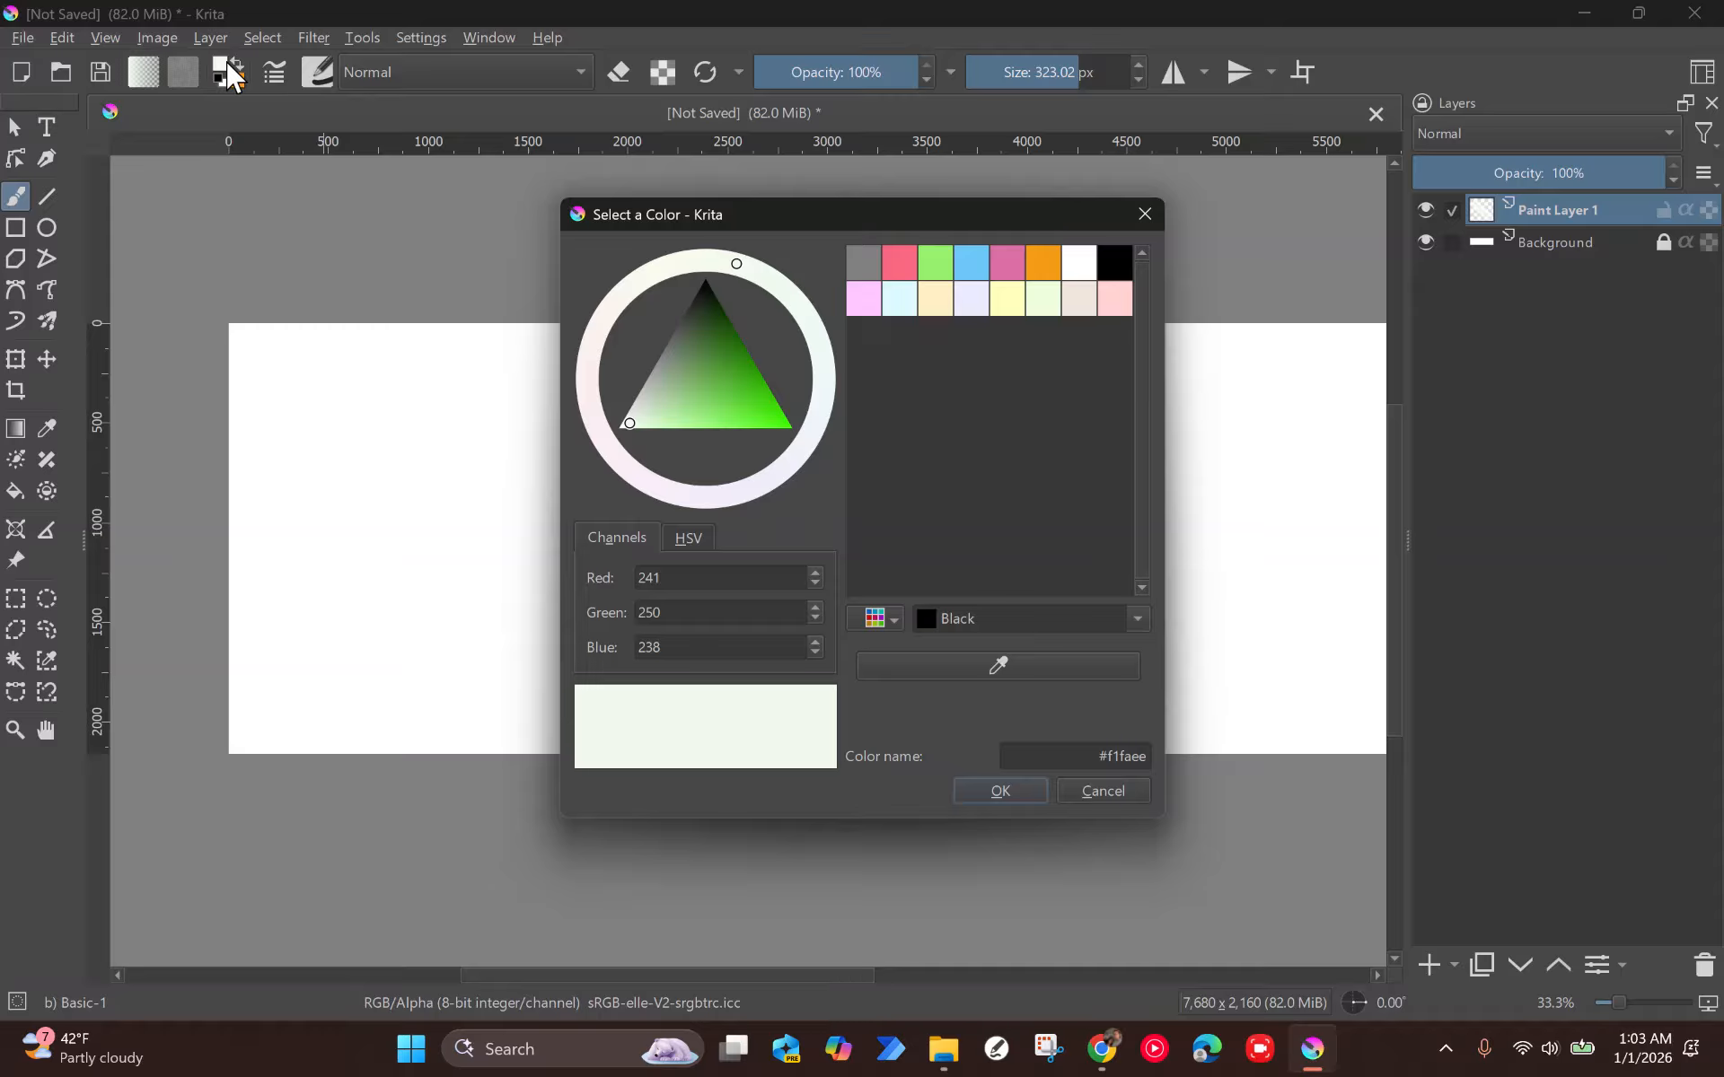
{"action": "left_click", "coordinate": [783, 420]}
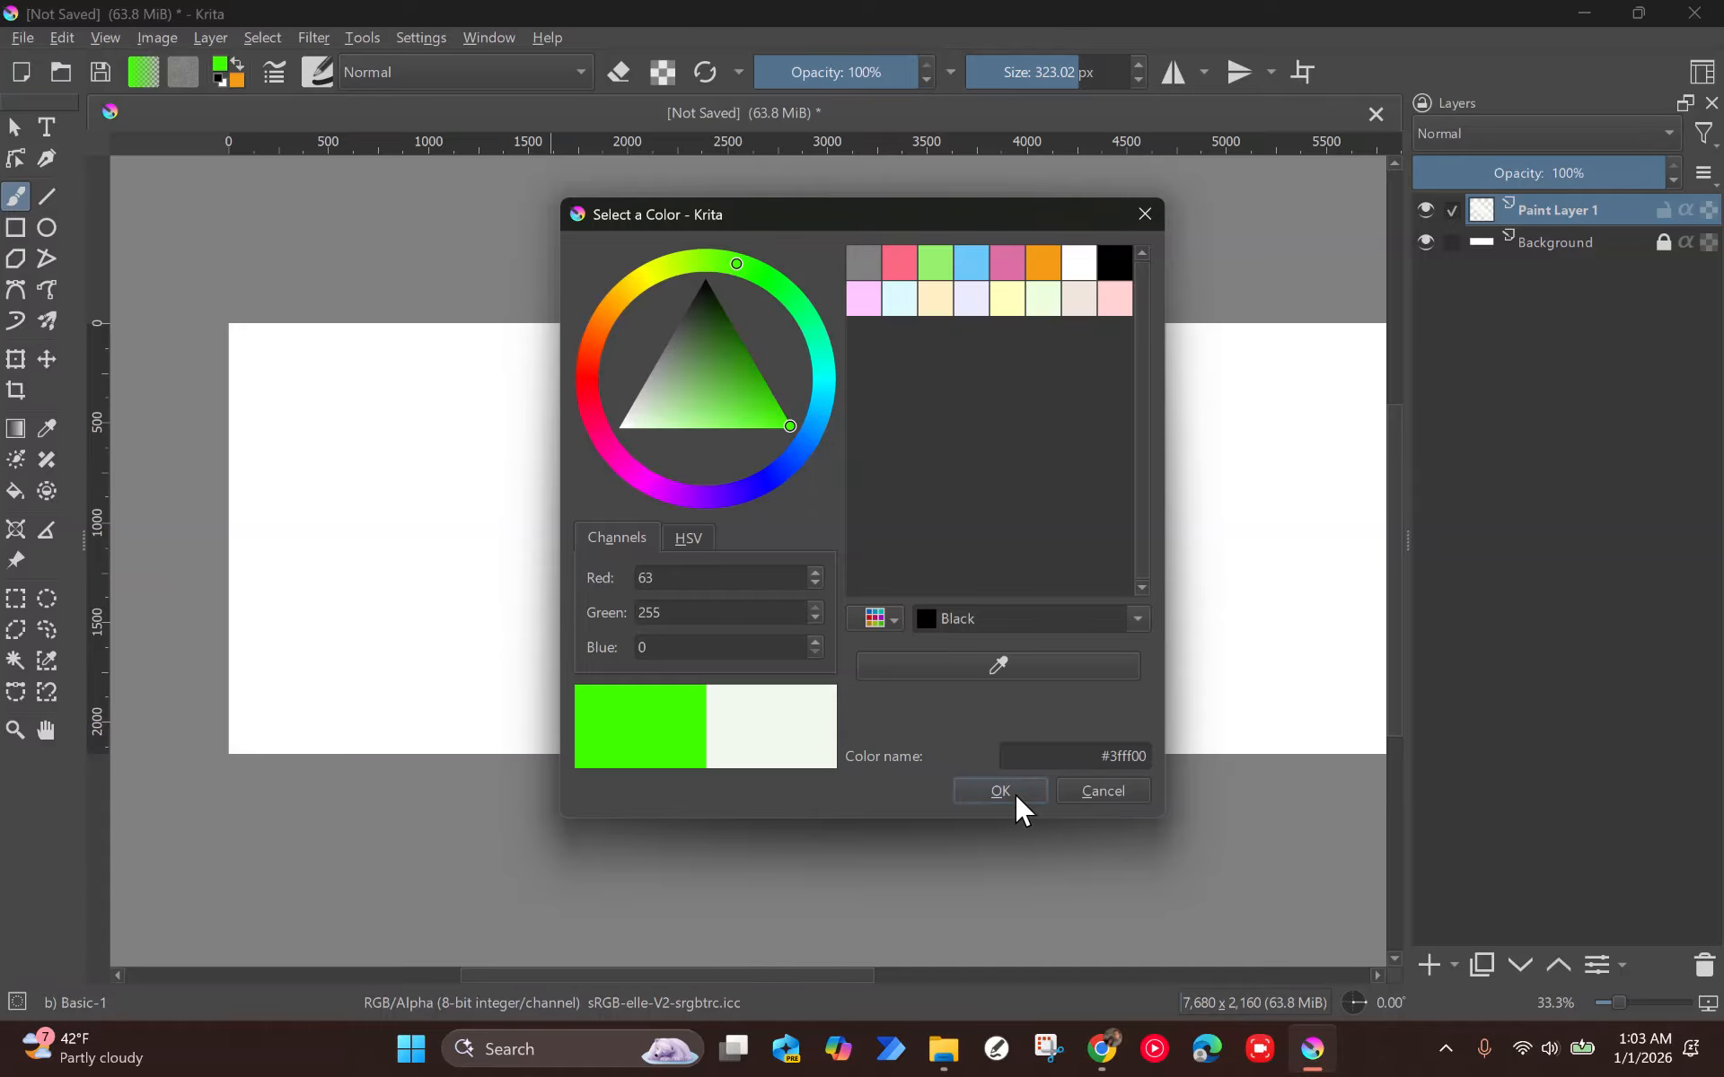
{"action": "left_click", "coordinate": [1000, 790]}
{"action": "left_click", "coordinate": [466, 393]}
{"action": "left_click_drag", "start_coordinate": [483, 404], "coordinate": [1164, 678]}
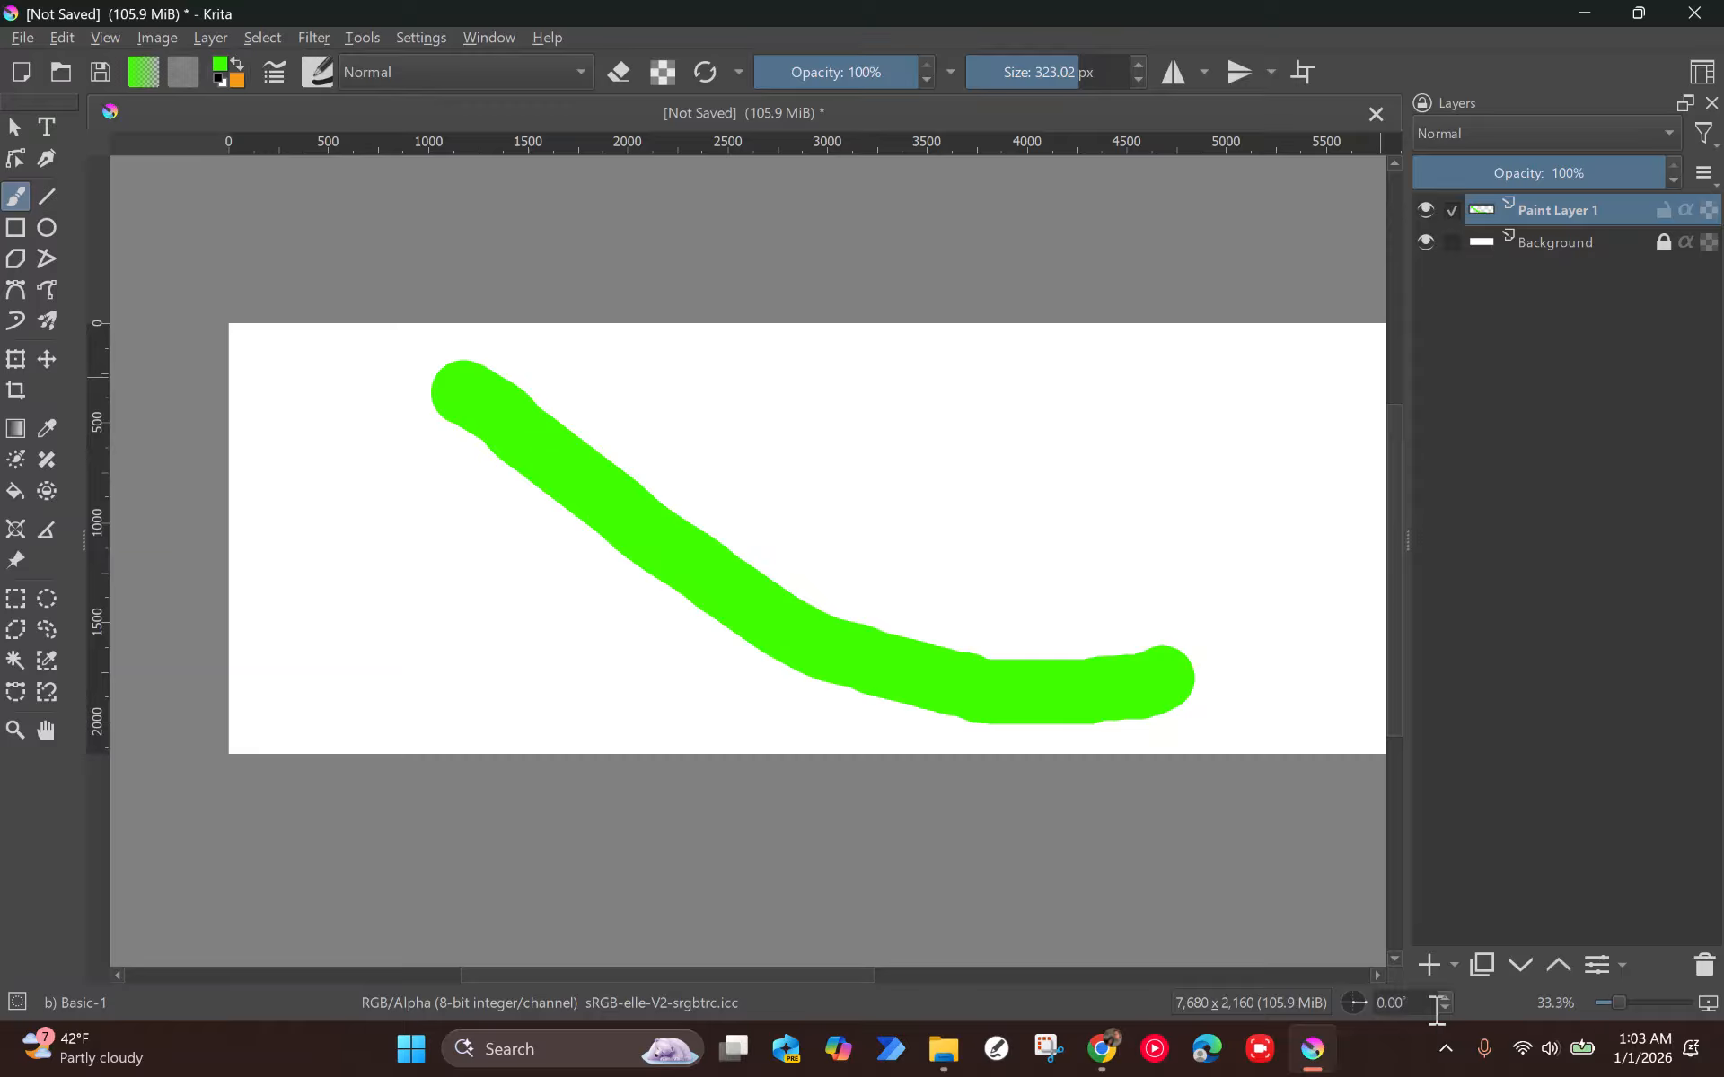
Add a new paint layer and paint an orange stroke on it, rising to the right across the green stroke.
{"action": "left_click", "coordinate": [1428, 965]}
{"action": "left_click", "coordinate": [236, 61]}
{"action": "mouse_move", "coordinate": [370, 684]}
{"action": "left_mouse_down"}
{"action": "mouse_move", "coordinate": [790, 581]}
{"action": "mouse_move", "coordinate": [1064, 413]}
{"action": "left_mouse_up"}
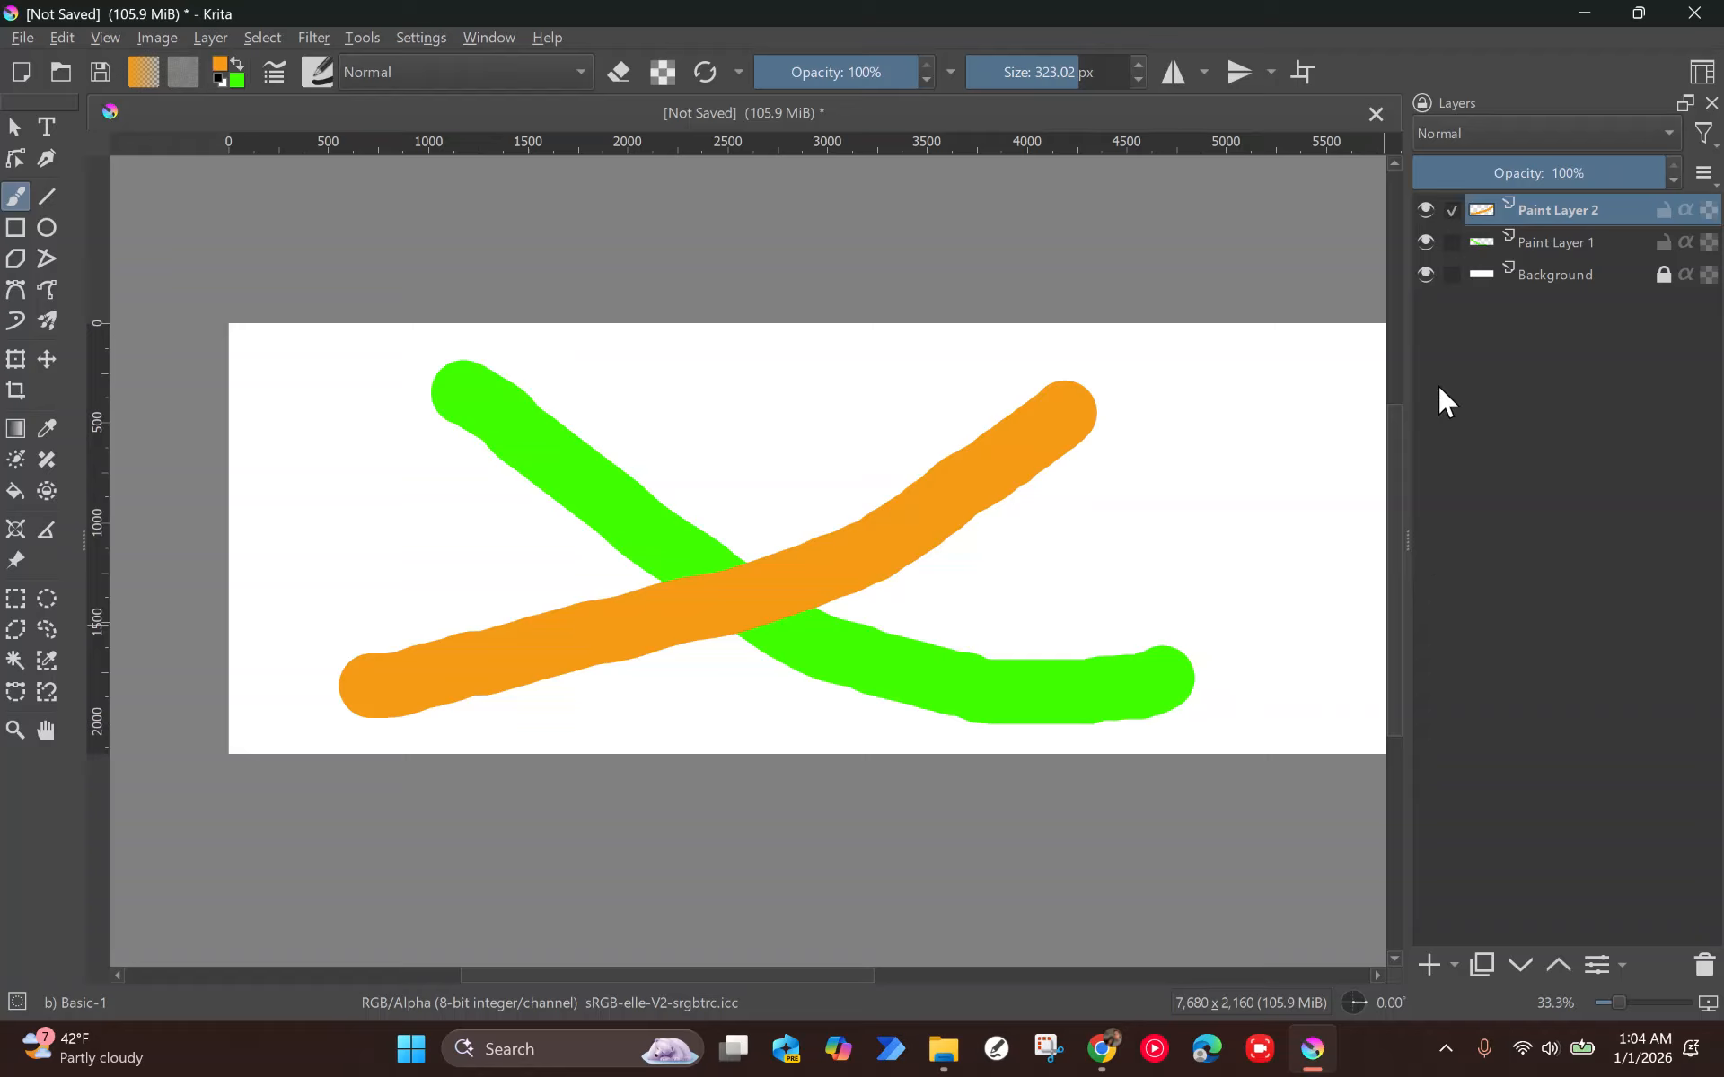
Move Paint Layer 2 below Paint Layer 1 in the layer stack.
{"action": "mouse_move", "coordinate": [1522, 225]}
{"action": "left_mouse_down"}
{"action": "mouse_move", "coordinate": [1554, 230]}
{"action": "mouse_move", "coordinate": [1578, 268]}
{"action": "left_mouse_up"}
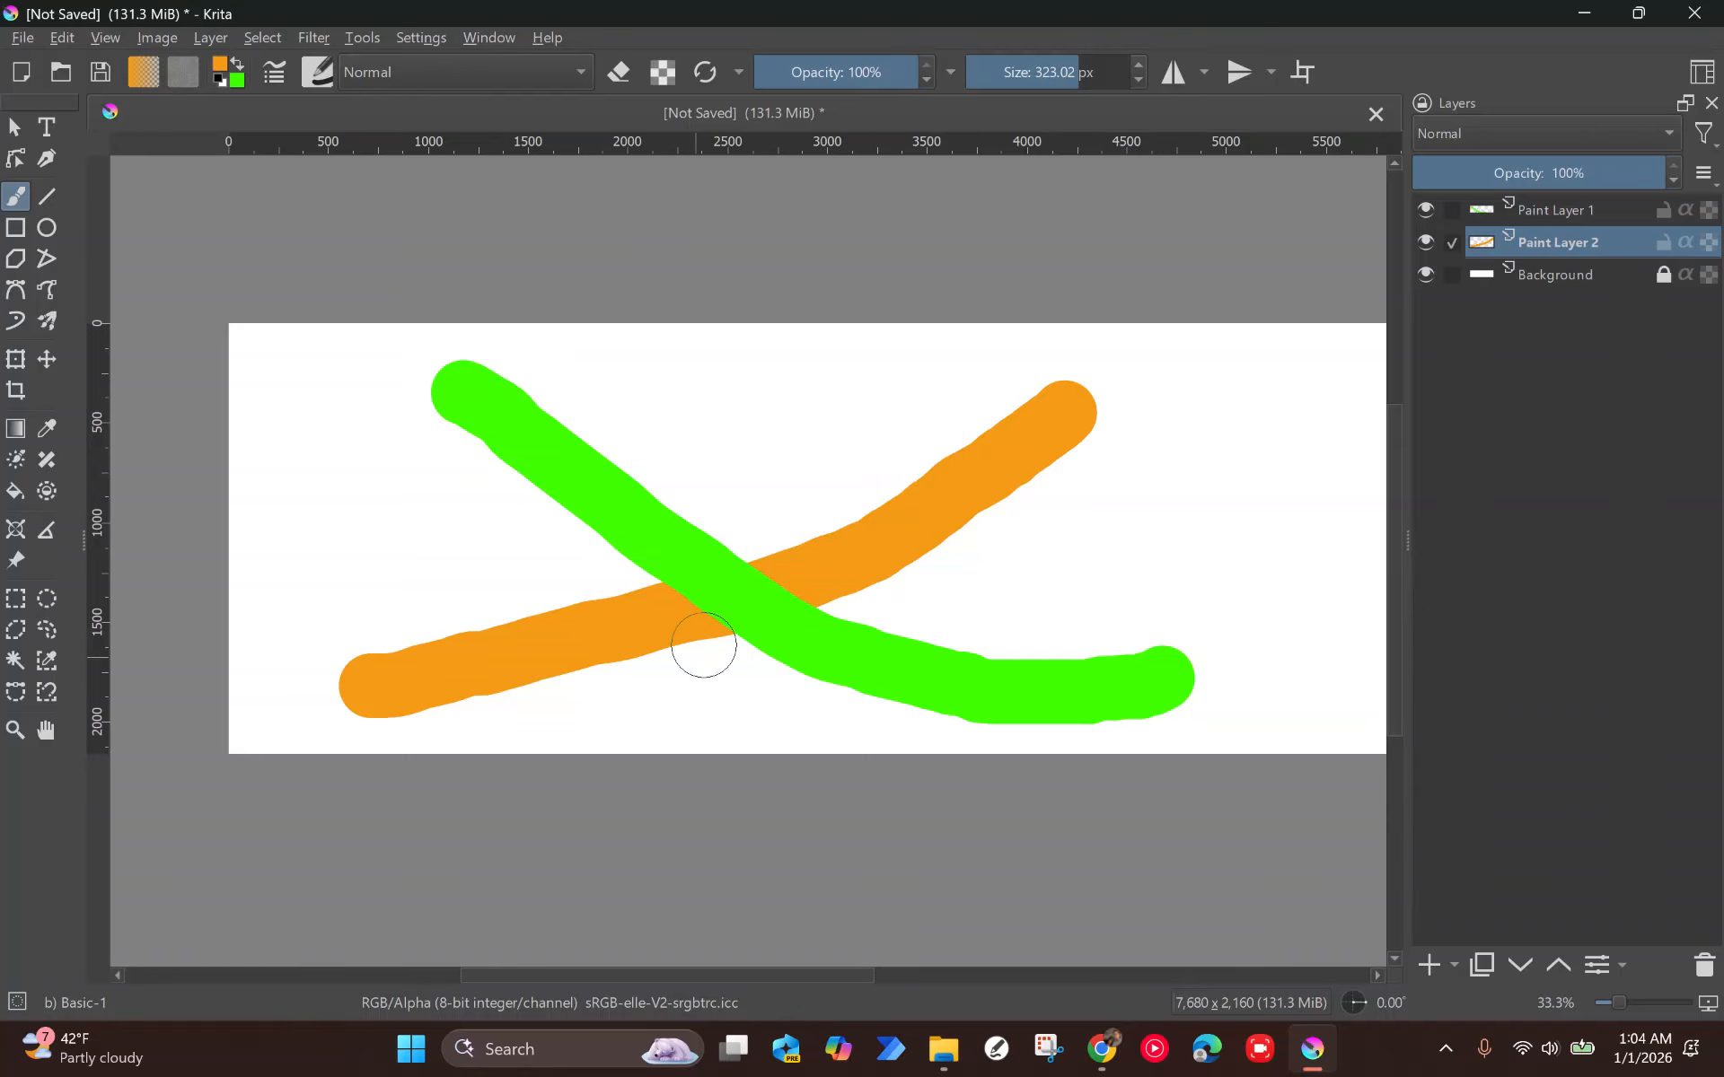
Move Paint Layer 1 below Paint Layer 2 in the layer stack.
{"action": "key", "text": "1"}
{"action": "mouse_move", "coordinate": [1571, 207]}
{"action": "left_mouse_down"}
{"action": "mouse_move", "coordinate": [1573, 261]}
{"action": "mouse_move", "coordinate": [1559, 213]}
{"action": "mouse_move", "coordinate": [1513, 284]}
{"action": "mouse_move", "coordinate": [1575, 262]}
{"action": "left_mouse_up"}
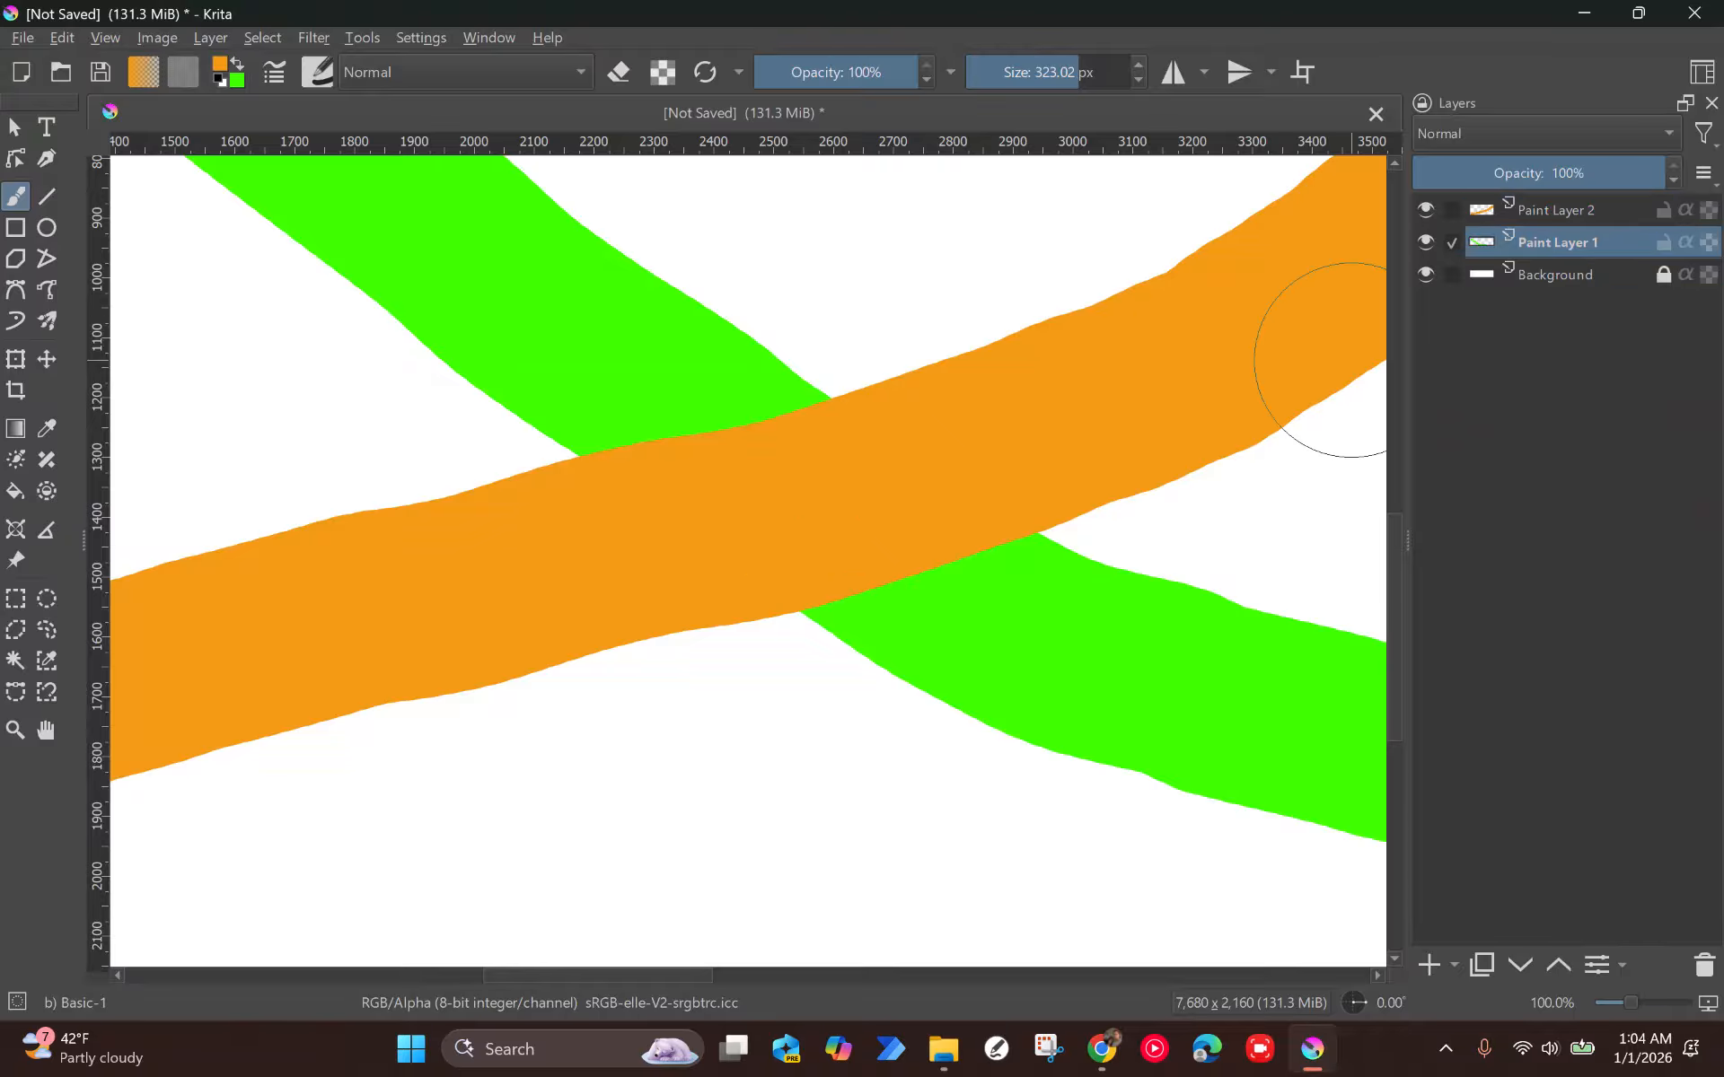
{"action": "scroll", "coordinate": [907, 481], "scroll_direction": "down", "scroll_amount": 5}
{"action": "scroll", "coordinate": [1050, 435], "scroll_direction": "up", "scroll_amount": 2}
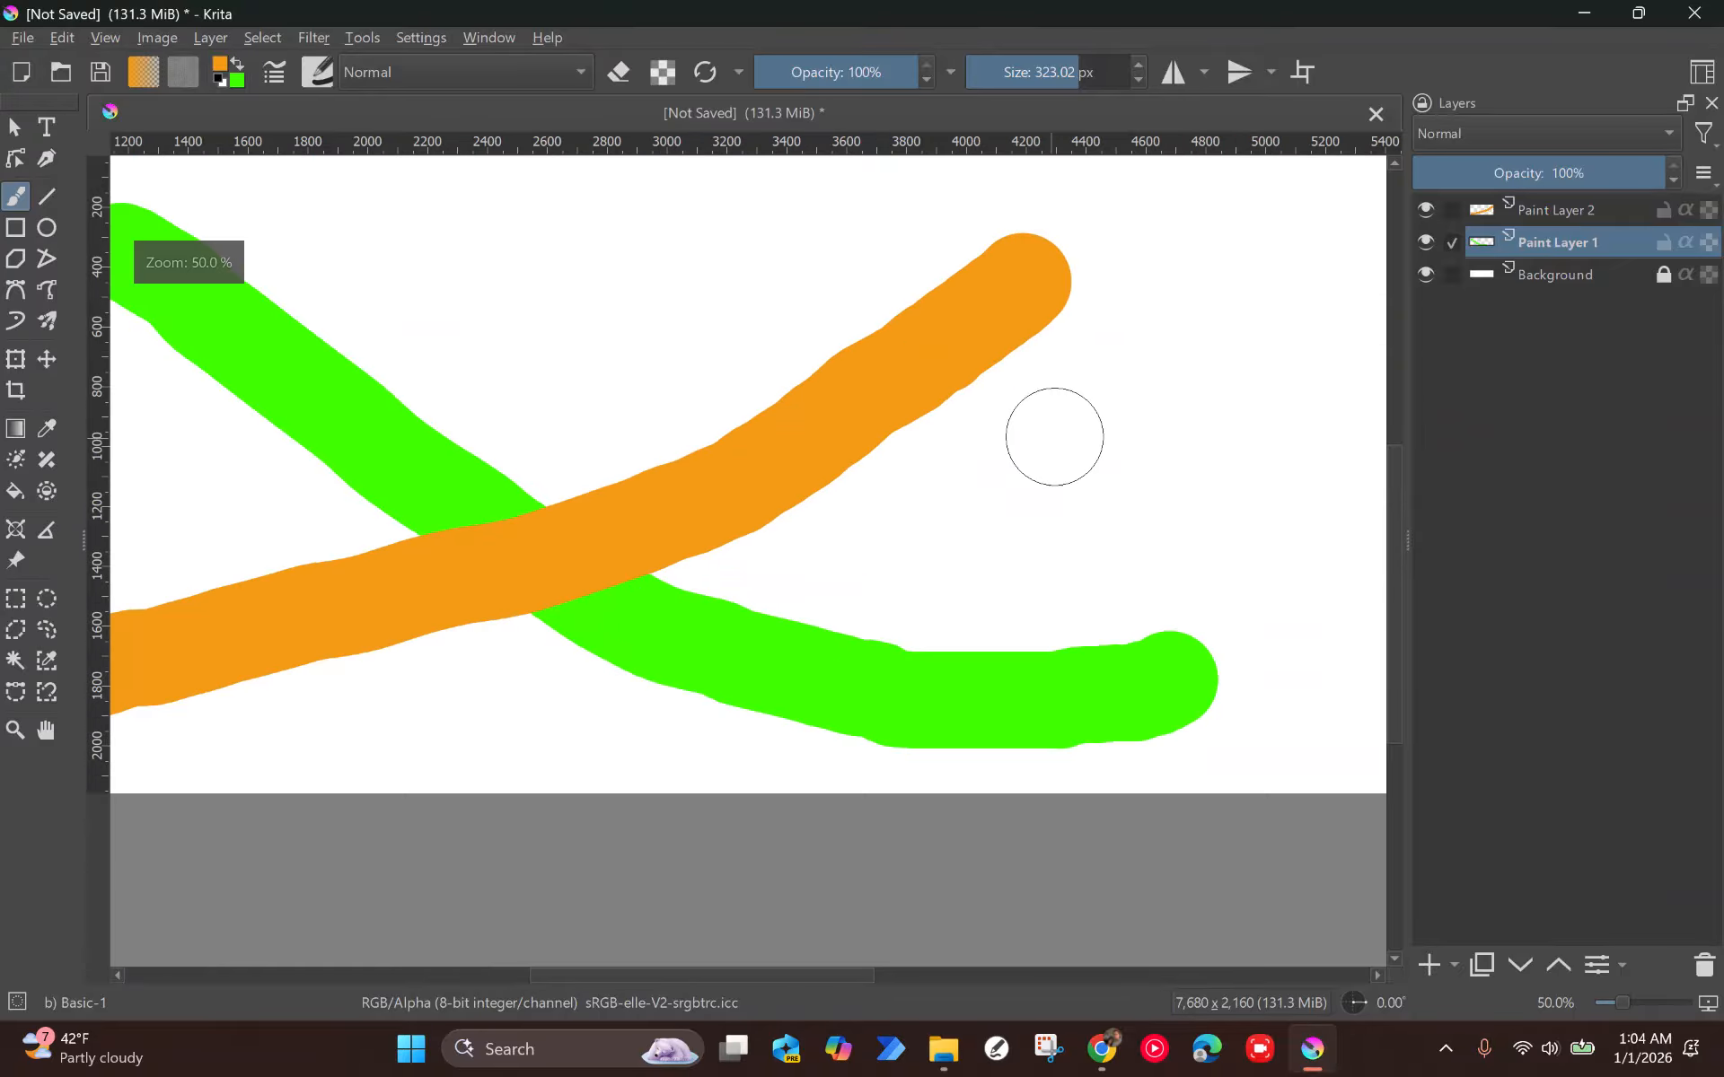
Lock both paint layers, unlocking Paint Layer 1 only to shift its green stroke slightly to the left with the Move tool.
{"action": "left_click_drag", "start_coordinate": [1663, 210], "coordinate": [1662, 243]}
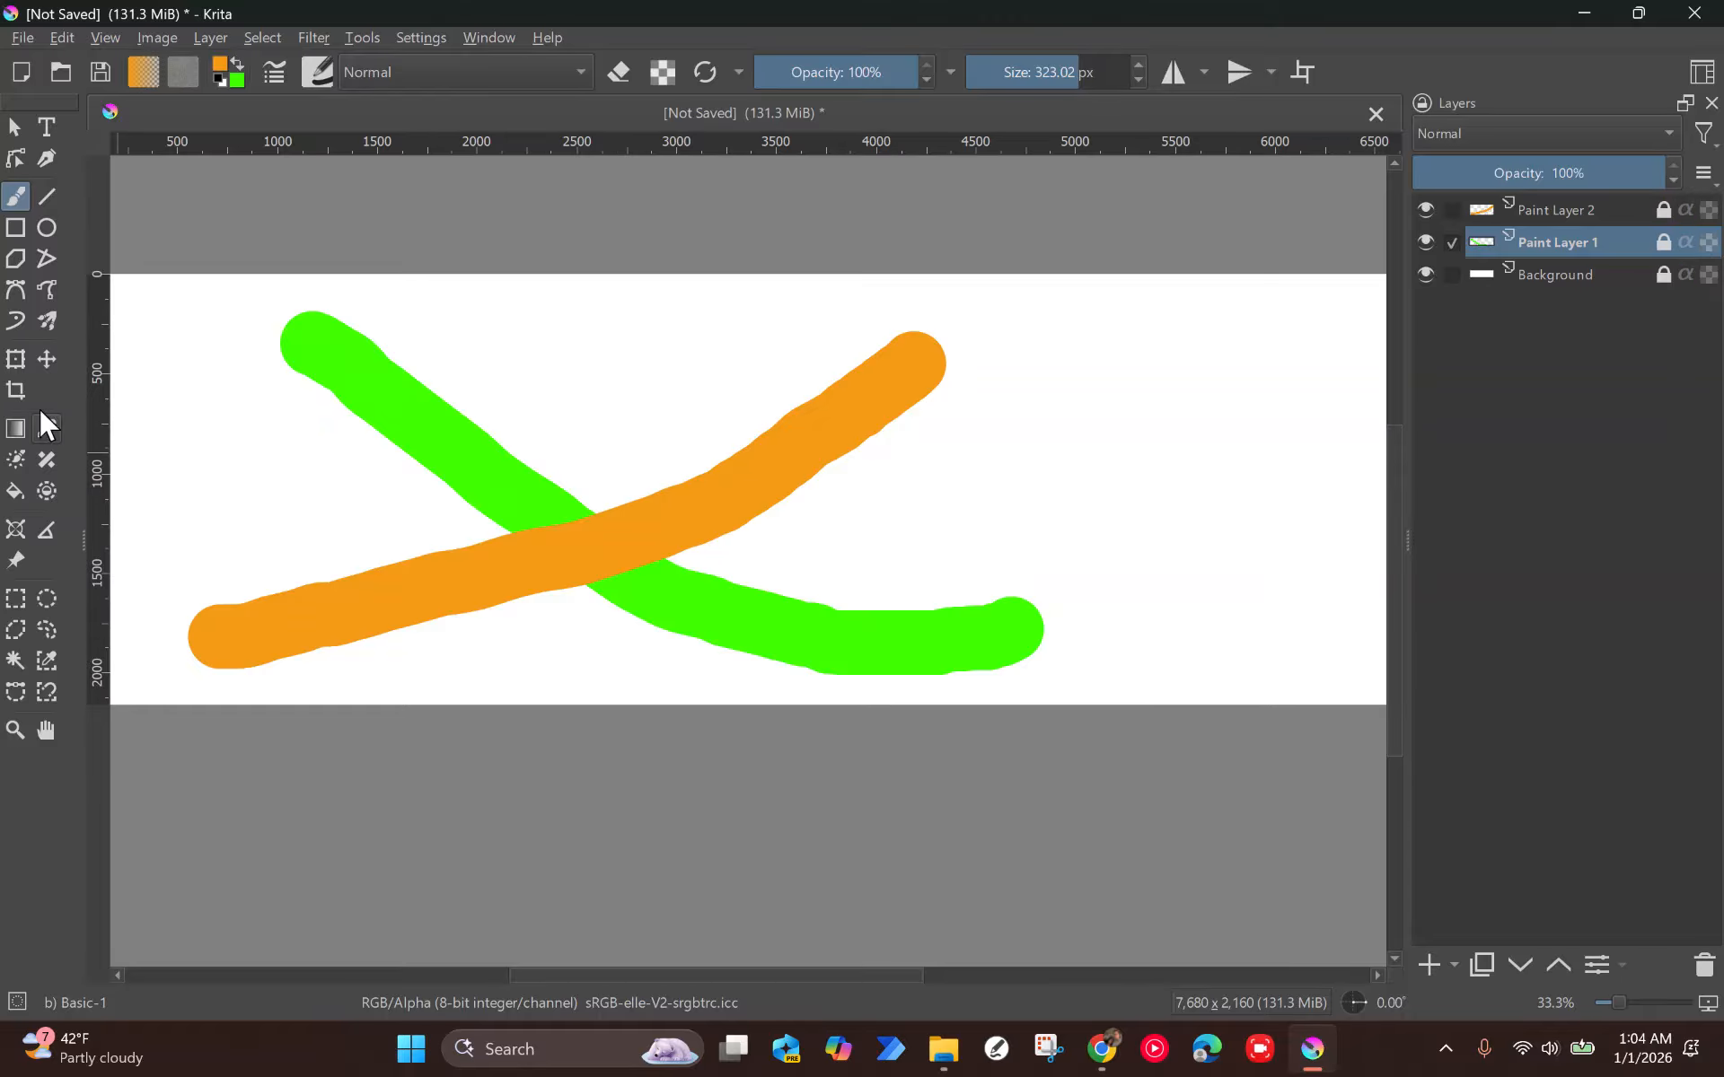
{"action": "left_click", "coordinate": [46, 359]}
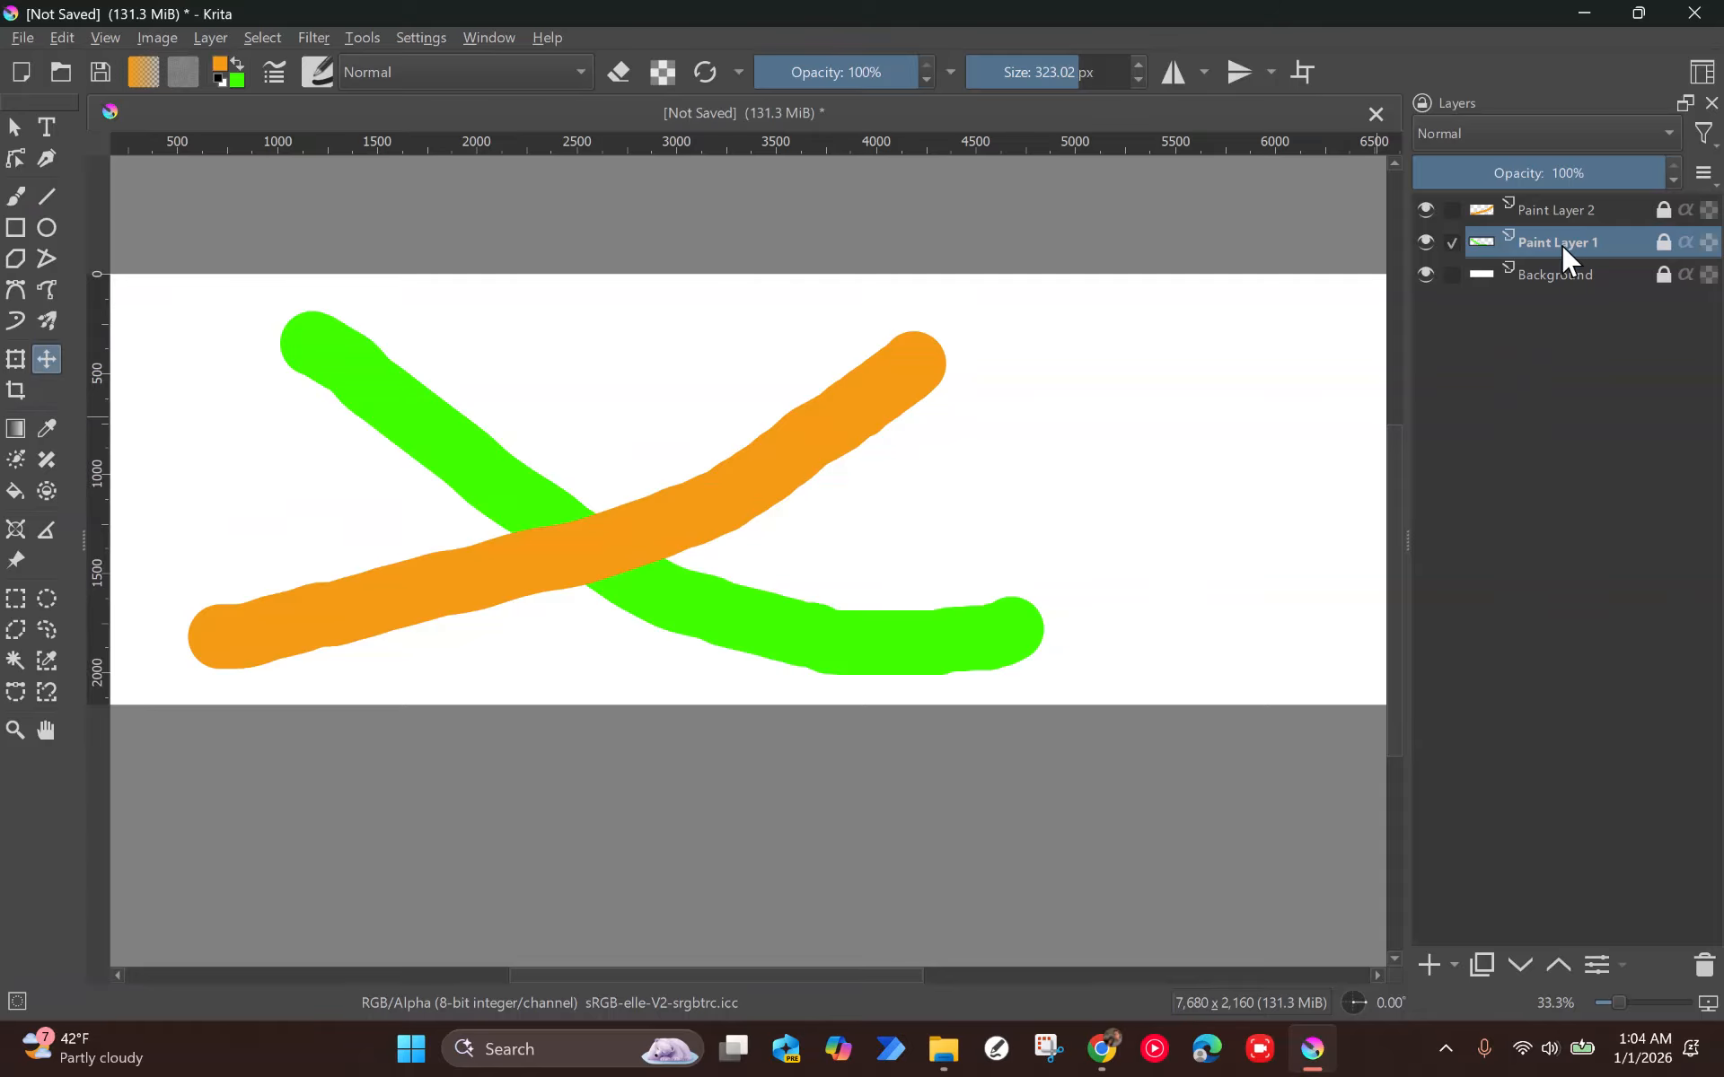
{"action": "left_click", "coordinate": [1663, 241]}
{"action": "mouse_move", "coordinate": [966, 419]}
{"action": "left_mouse_down"}
{"action": "mouse_move", "coordinate": [1000, 392]}
{"action": "mouse_move", "coordinate": [925, 419]}
{"action": "left_mouse_up"}
{"action": "left_click", "coordinate": [1663, 242]}
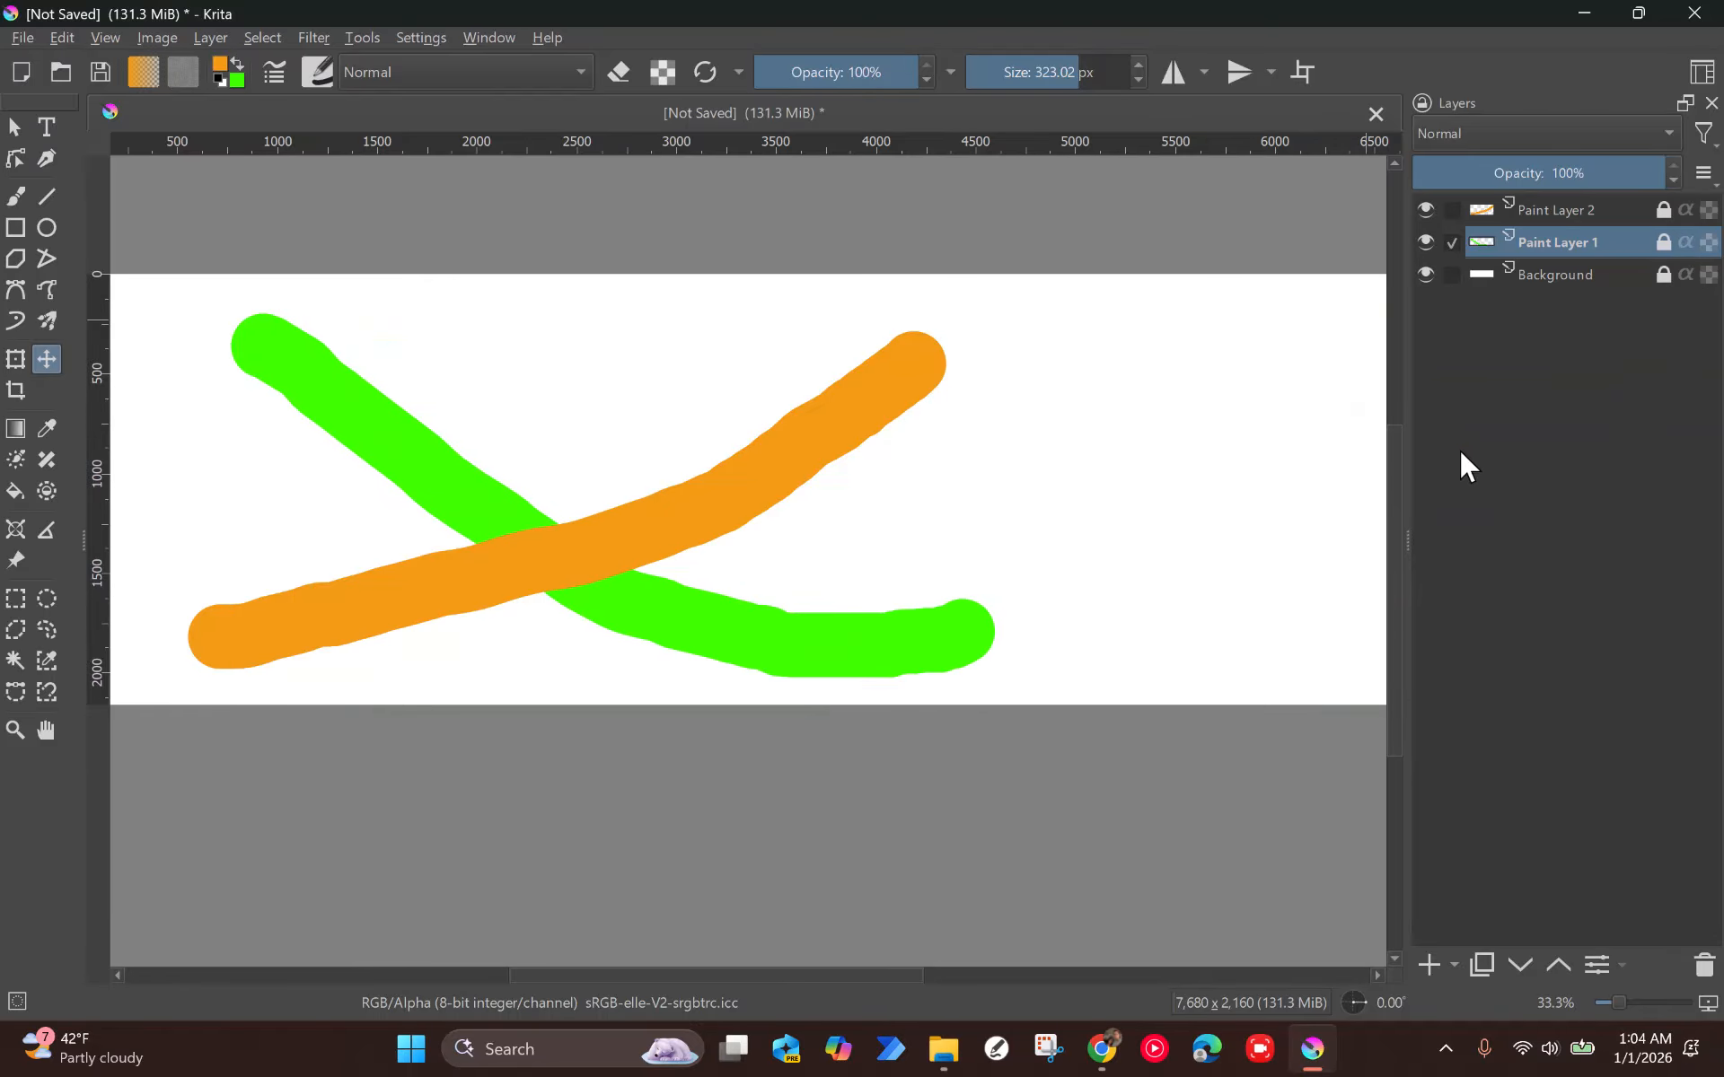
Duplicate Paint Layer 2 beneath Paint Layer 1, and undo the duplication.
{"action": "left_click", "coordinate": [1528, 214]}
{"action": "left_click", "coordinate": [1554, 245]}
{"action": "left_click", "coordinate": [1558, 211]}
{"action": "left_click", "coordinate": [1536, 253]}
{"action": "mouse_move", "coordinate": [1553, 212]}
{"action": "left_mouse_down"}
{"action": "mouse_move", "coordinate": [1624, 231]}
{"action": "mouse_move", "coordinate": [1635, 305]}
{"action": "left_mouse_up"}
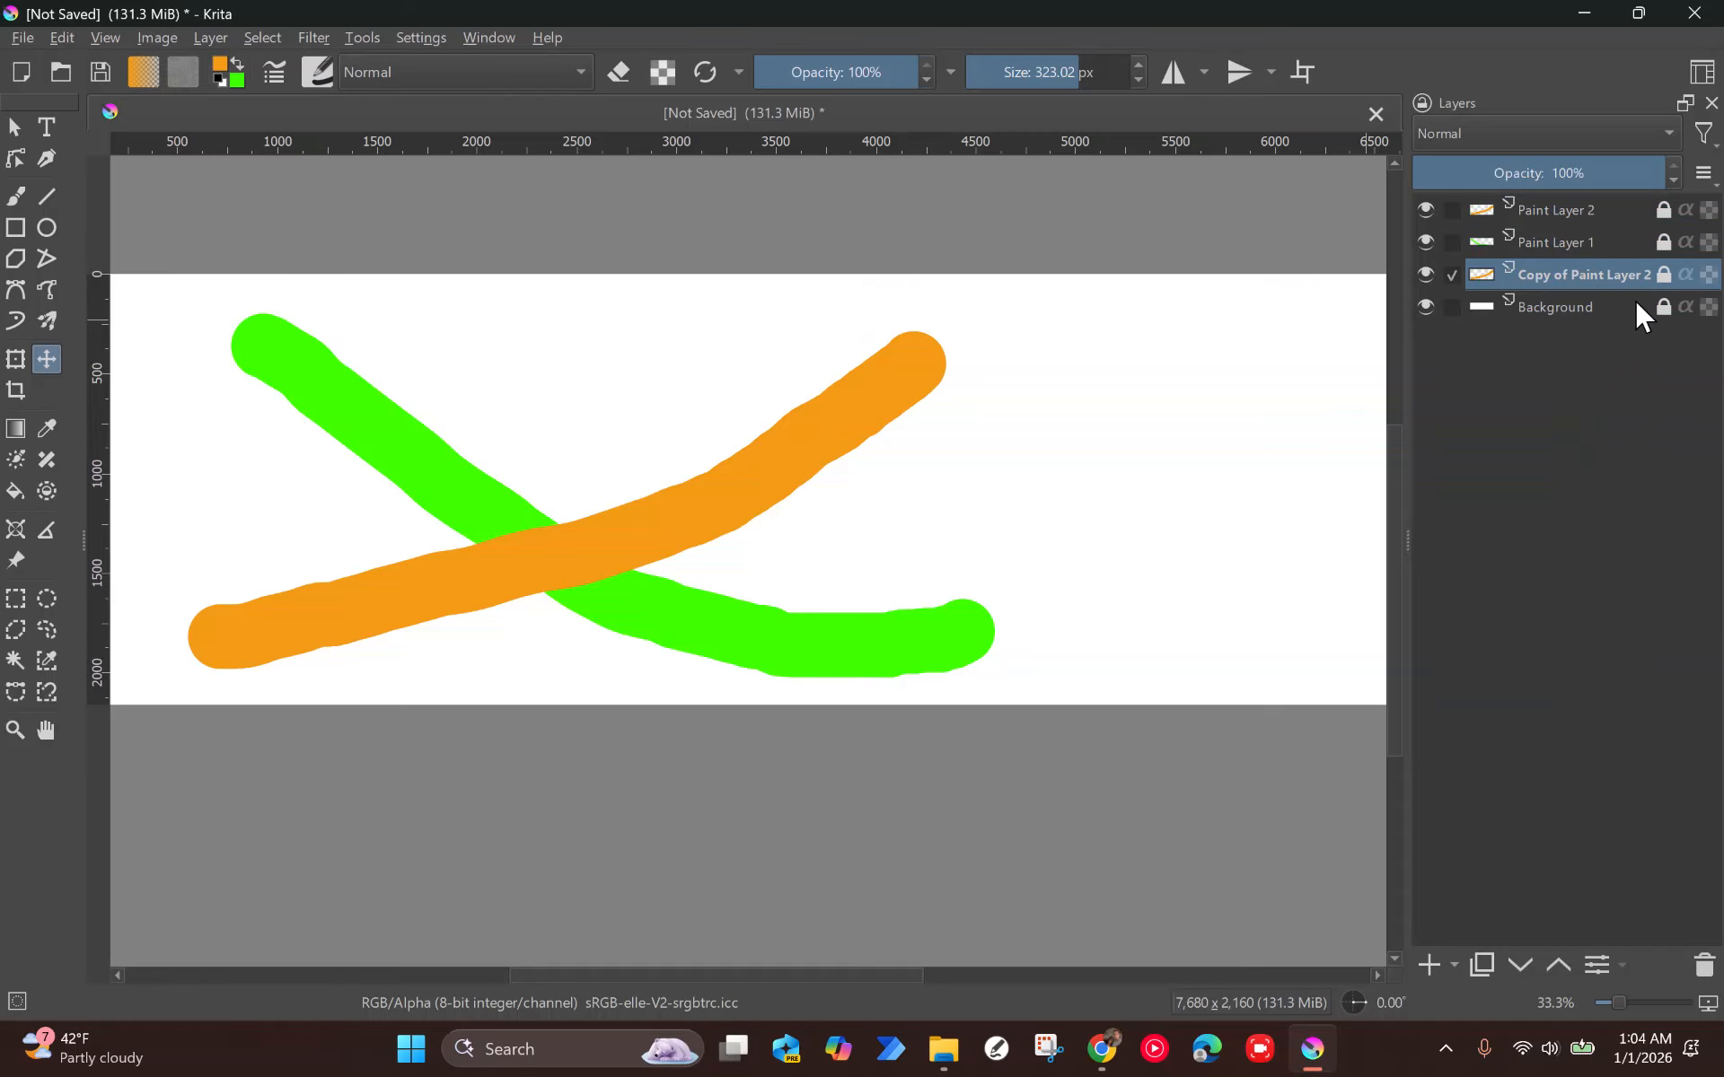
{"action": "key", "text": "ctrl+z"}
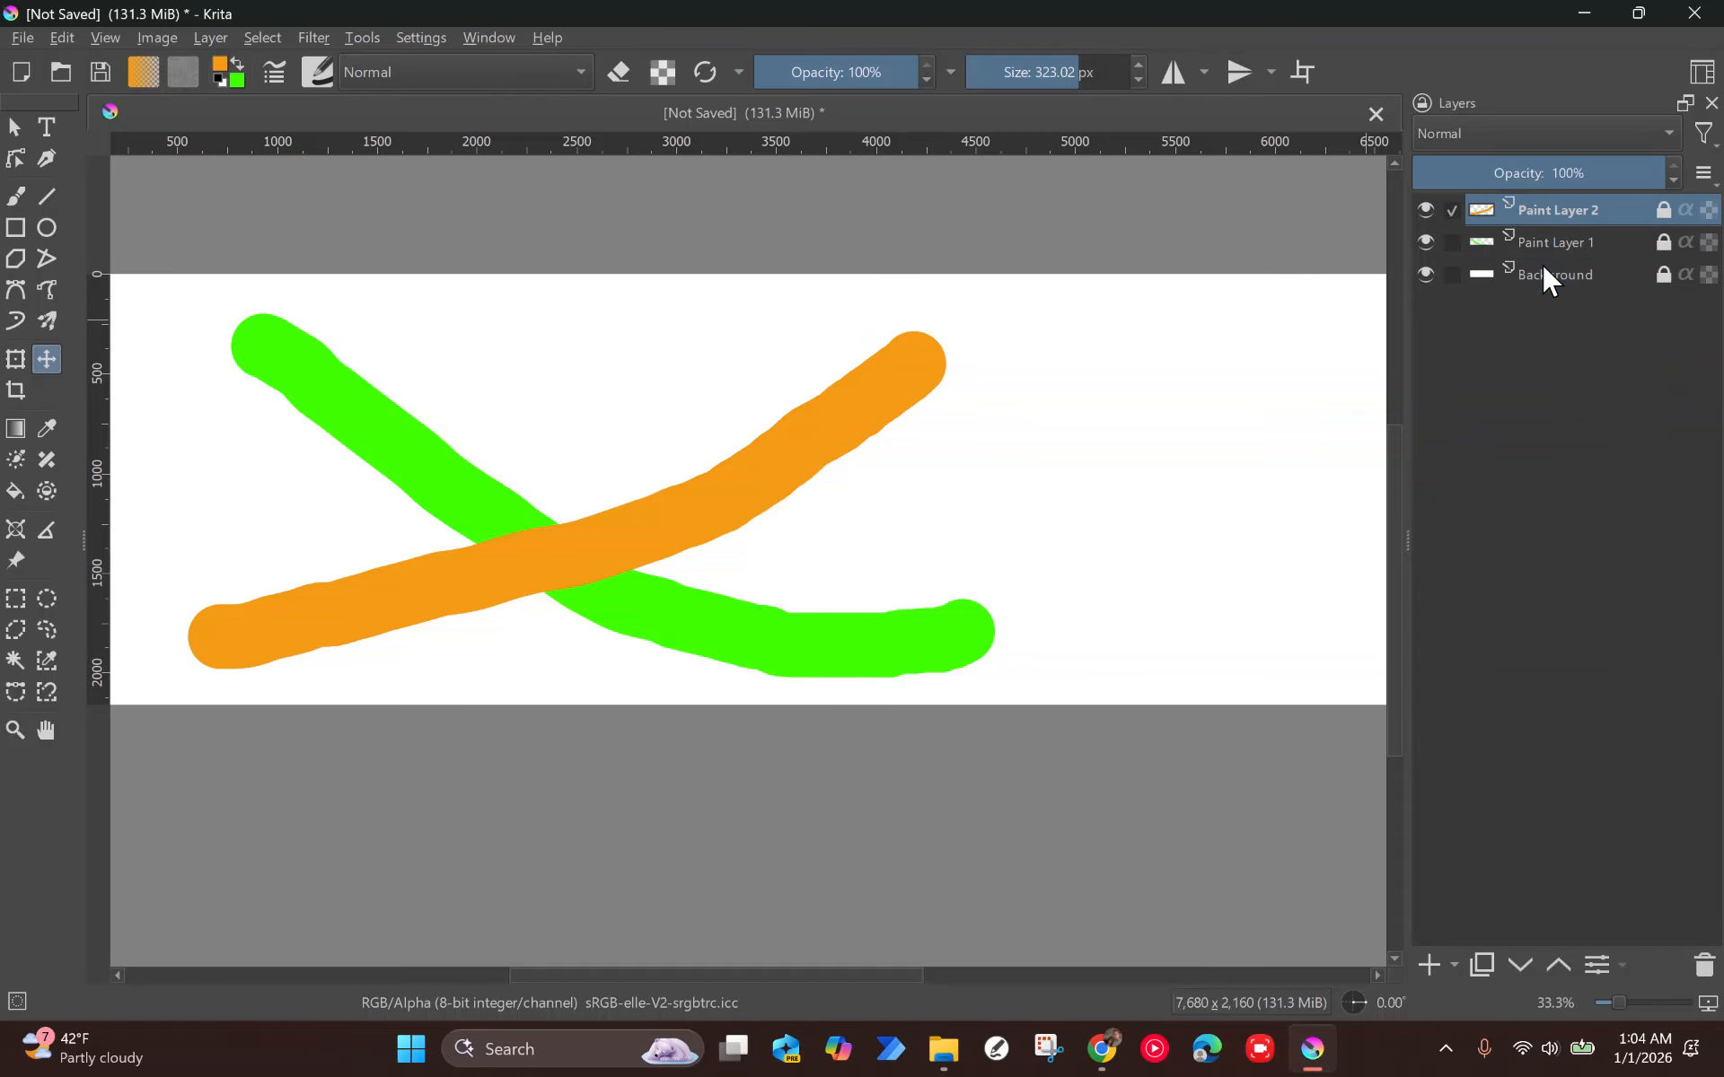
Delete Paint Layer 1 and Paint Layer 2 together, keeping only the Background layer.
{"action": "left_click", "coordinate": [1619, 244]}
{"action": "left_click", "coordinate": [1614, 211]}
{"action": "left_click", "coordinate": [1555, 249], "text": "shift"}
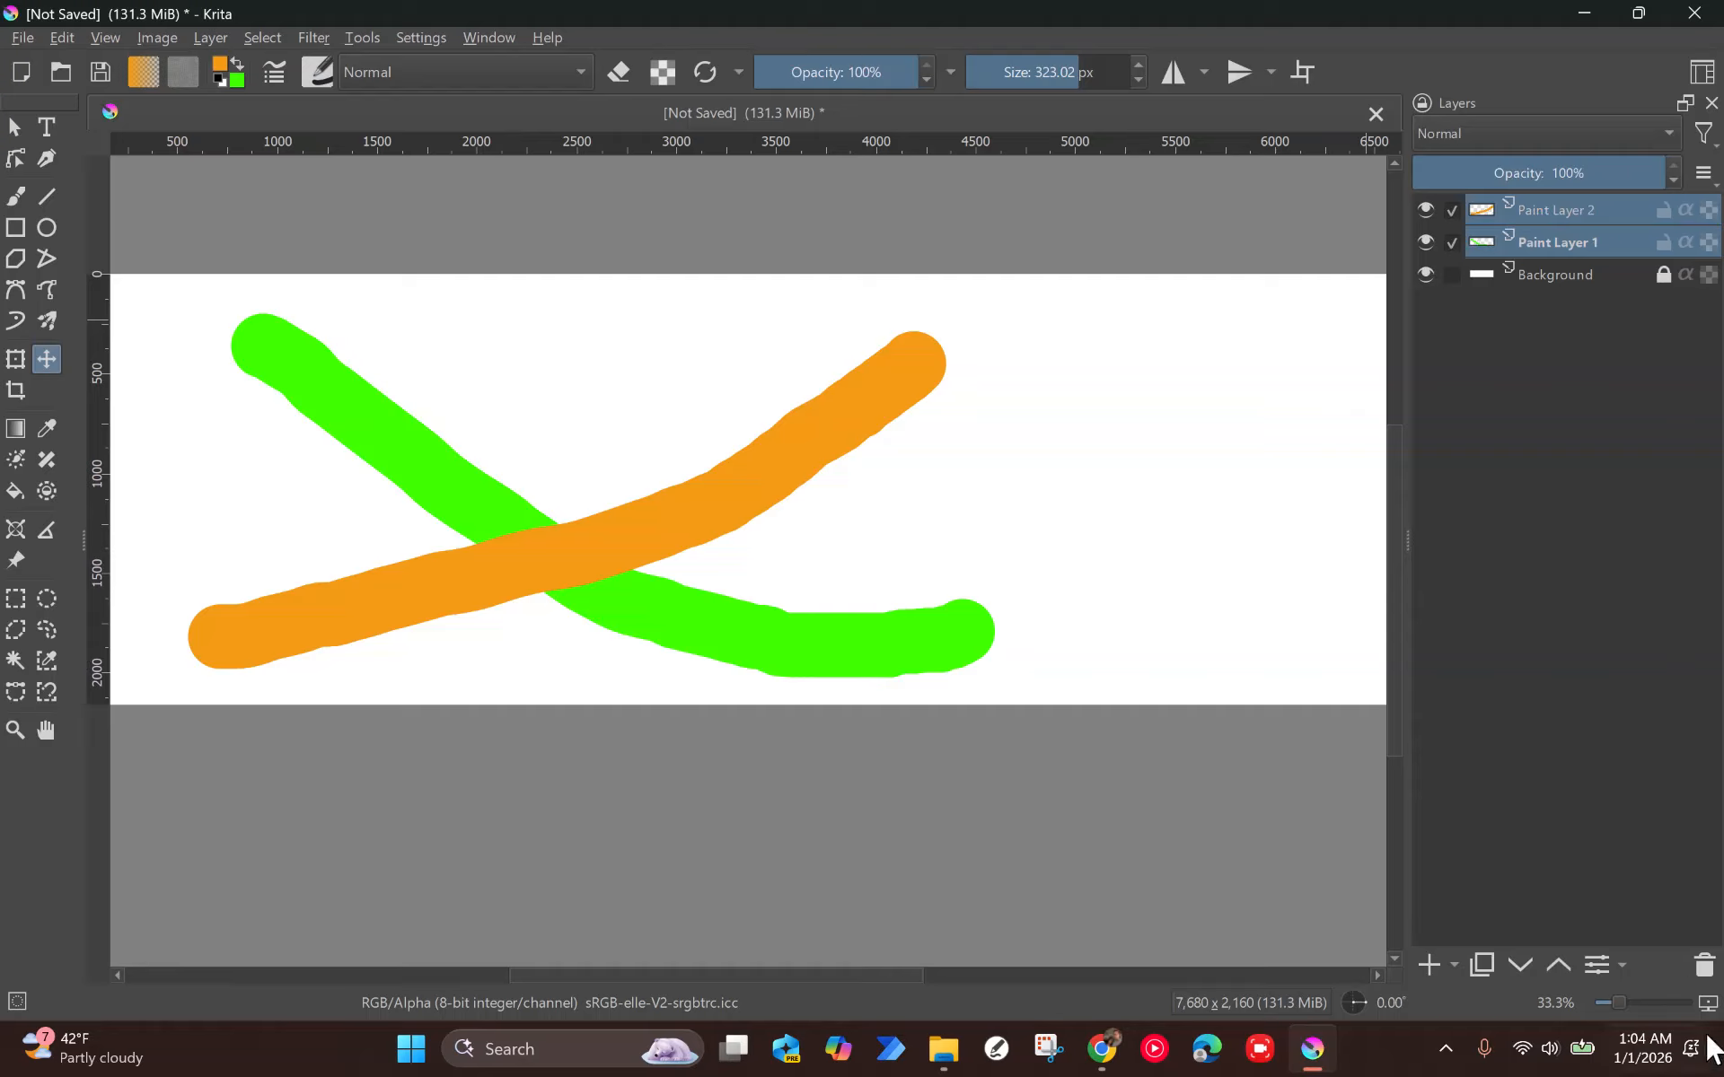
{"action": "left_click", "coordinate": [1704, 965]}
{"action": "scroll", "coordinate": [923, 327], "scroll_direction": "down", "scroll_amount": 1}
{"action": "left_click_drag", "start_coordinate": [916, 350], "coordinate": [764, 380]}
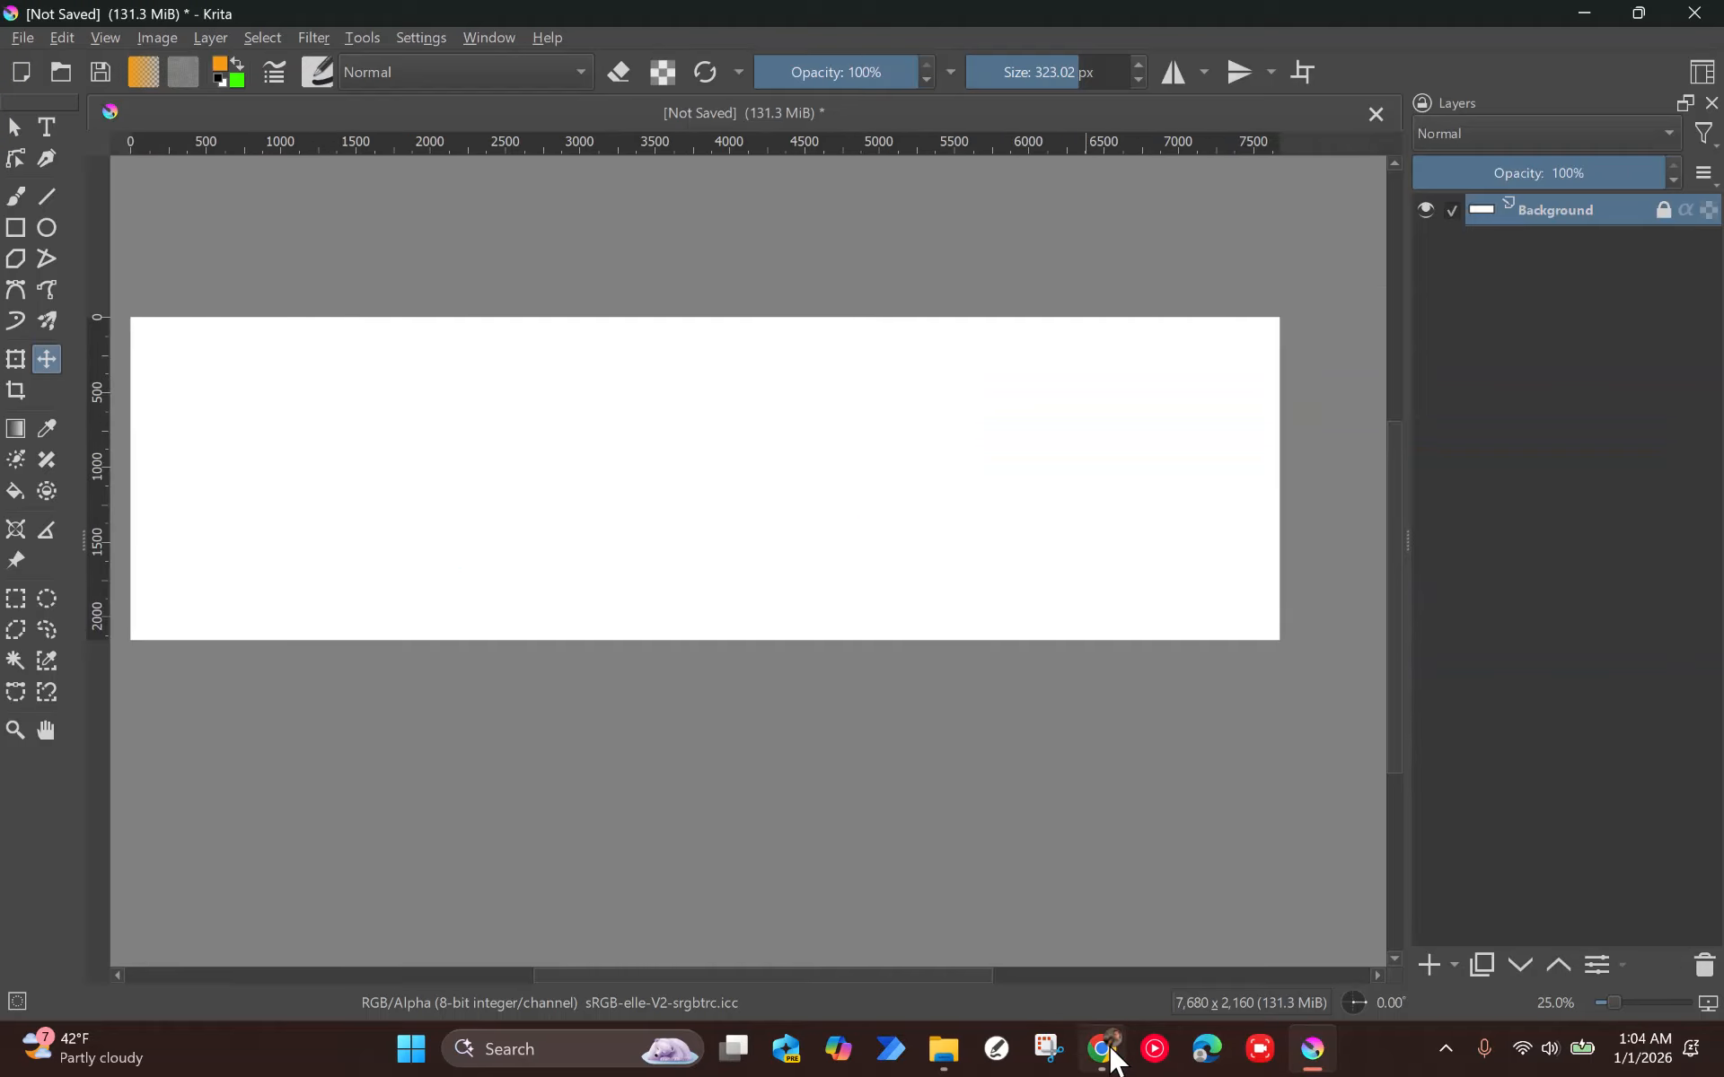
Open the Level 1 - Copy file from the Tutorial Game2 folder in Krita.
{"action": "mouse_move", "coordinate": [1110, 1050]}
{"action": "left_click", "coordinate": [941, 1063]}
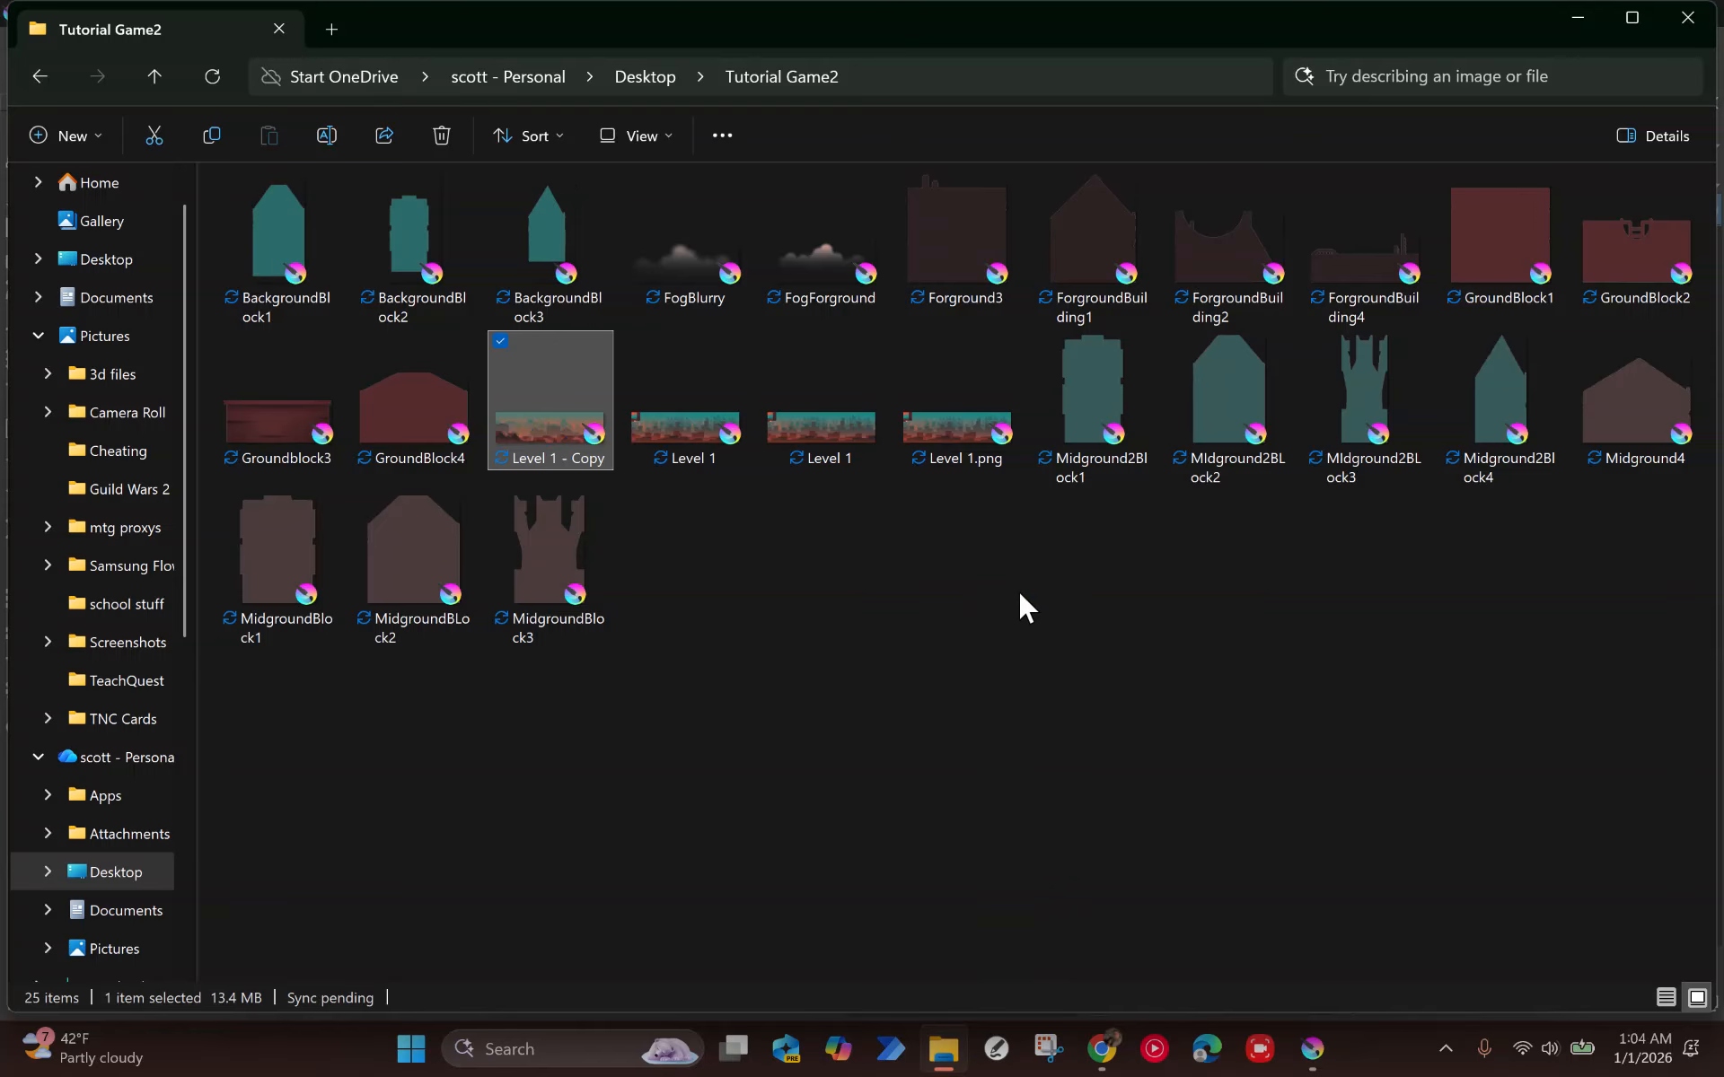
{"action": "left_click", "coordinate": [1312, 1048]}
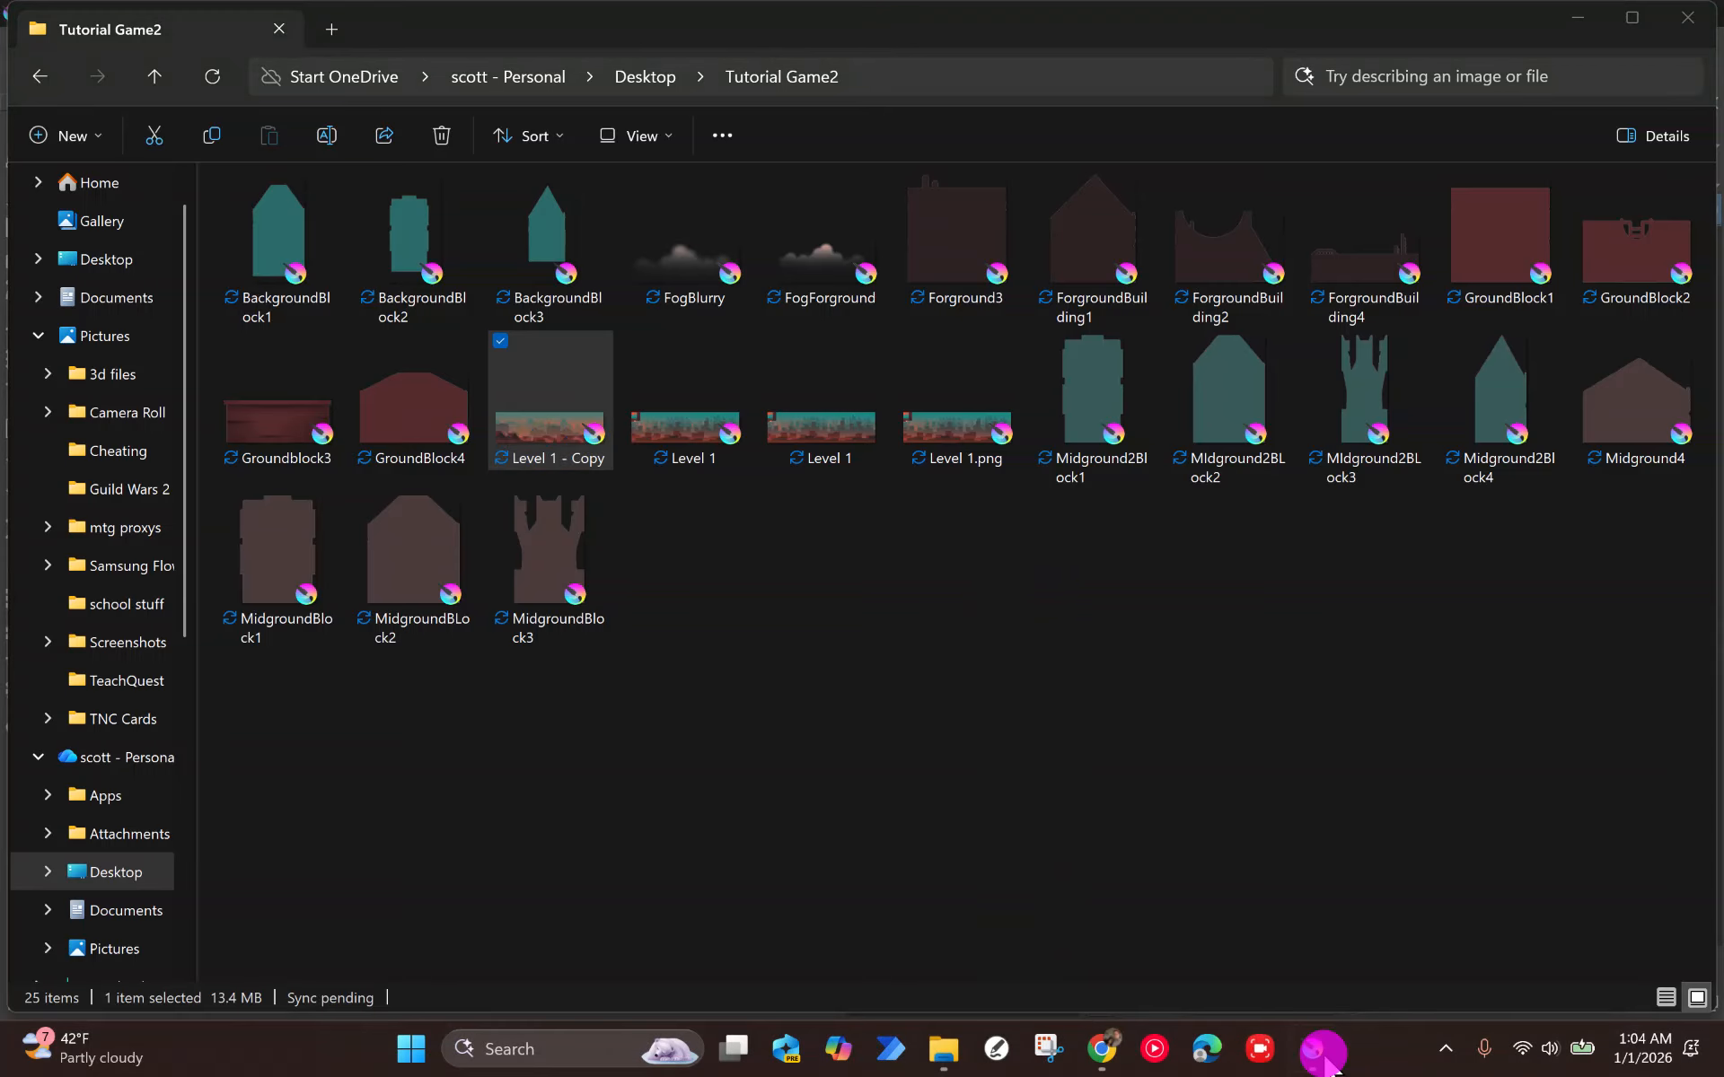
{"action": "key", "text": "minus"}
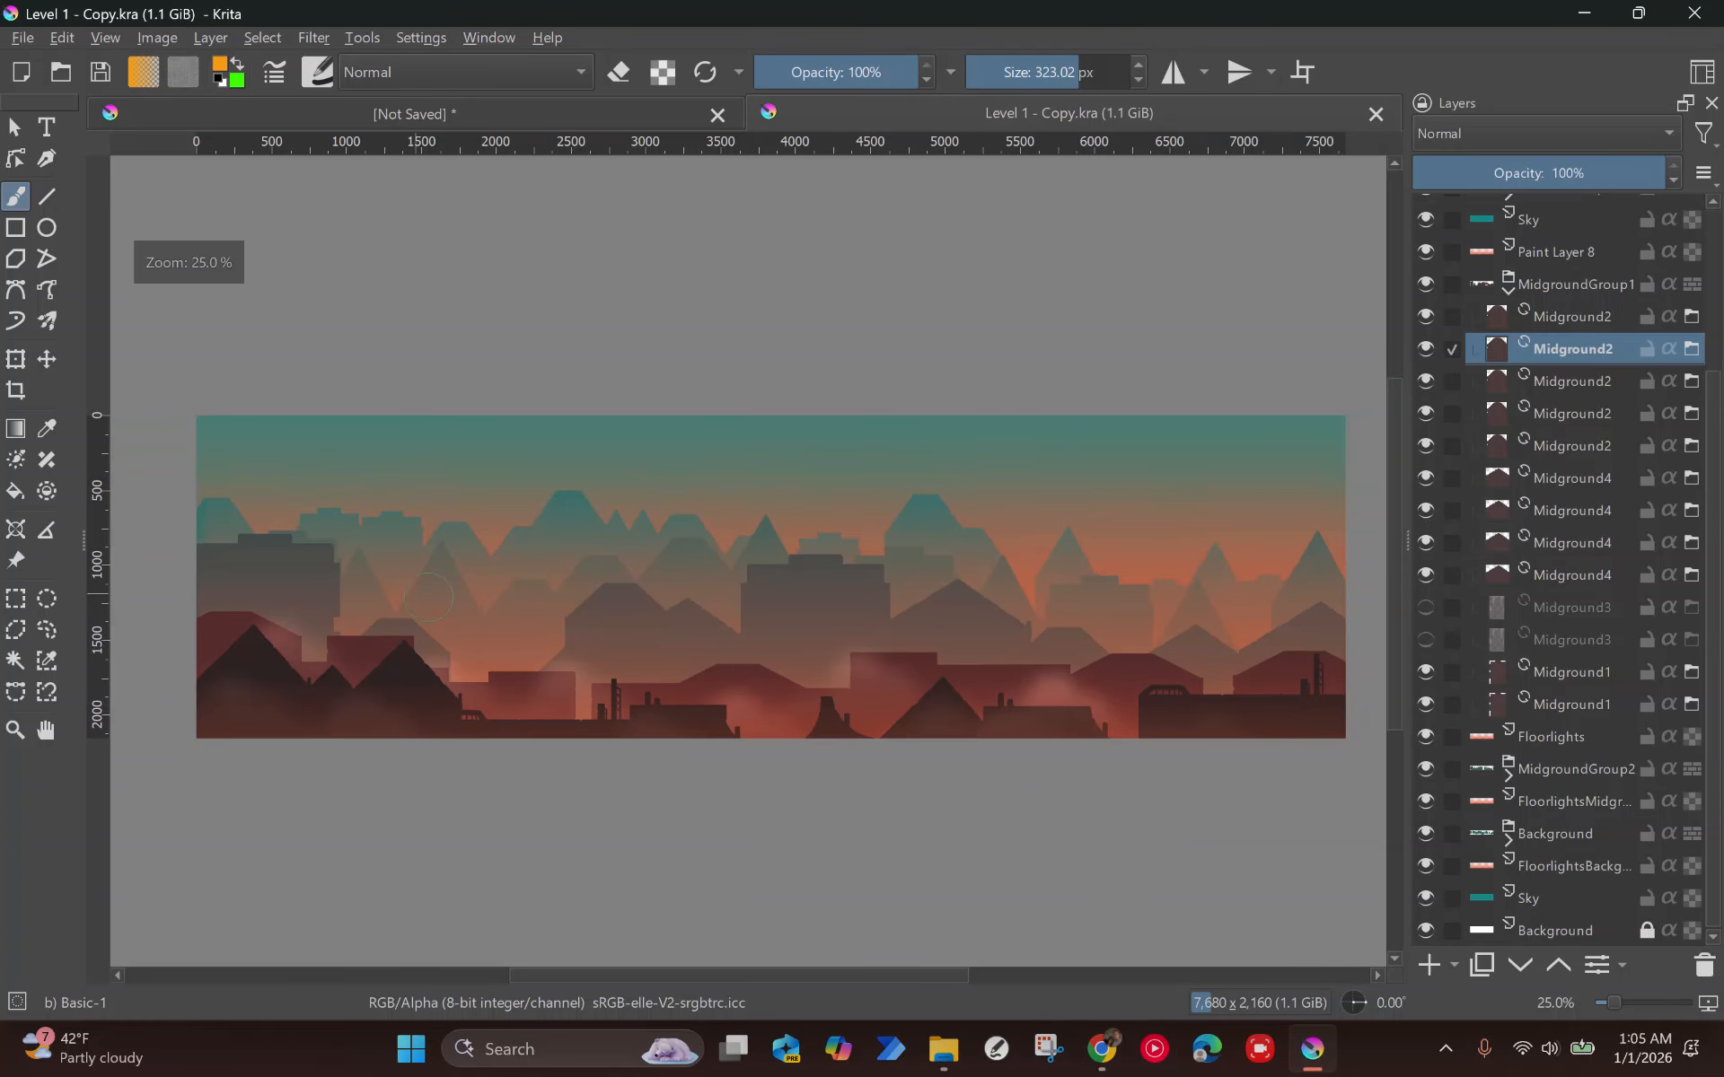
Show the palette layer at the top of the layer stack and examine its color swatches in the canvas's upper-left corner.
{"action": "scroll", "coordinate": [1526, 215], "scroll_direction": "up", "scroll_amount": 2}
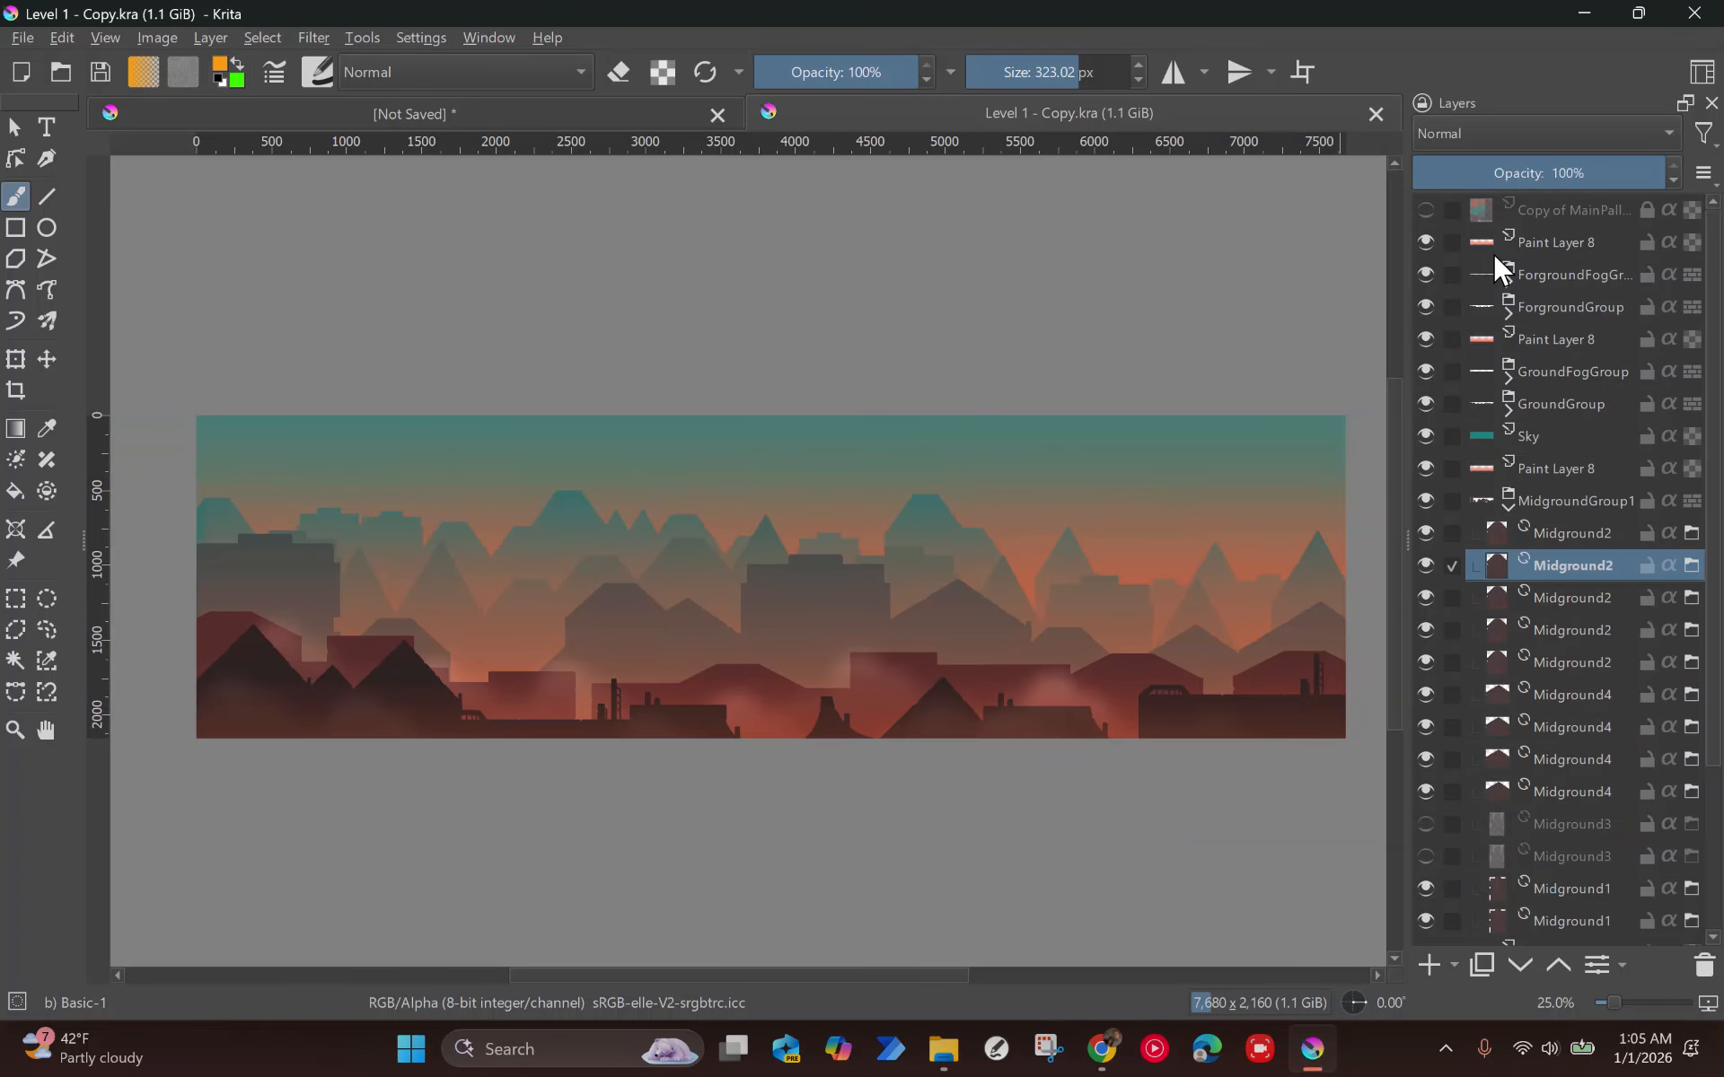
{"action": "left_click", "coordinate": [1427, 209]}
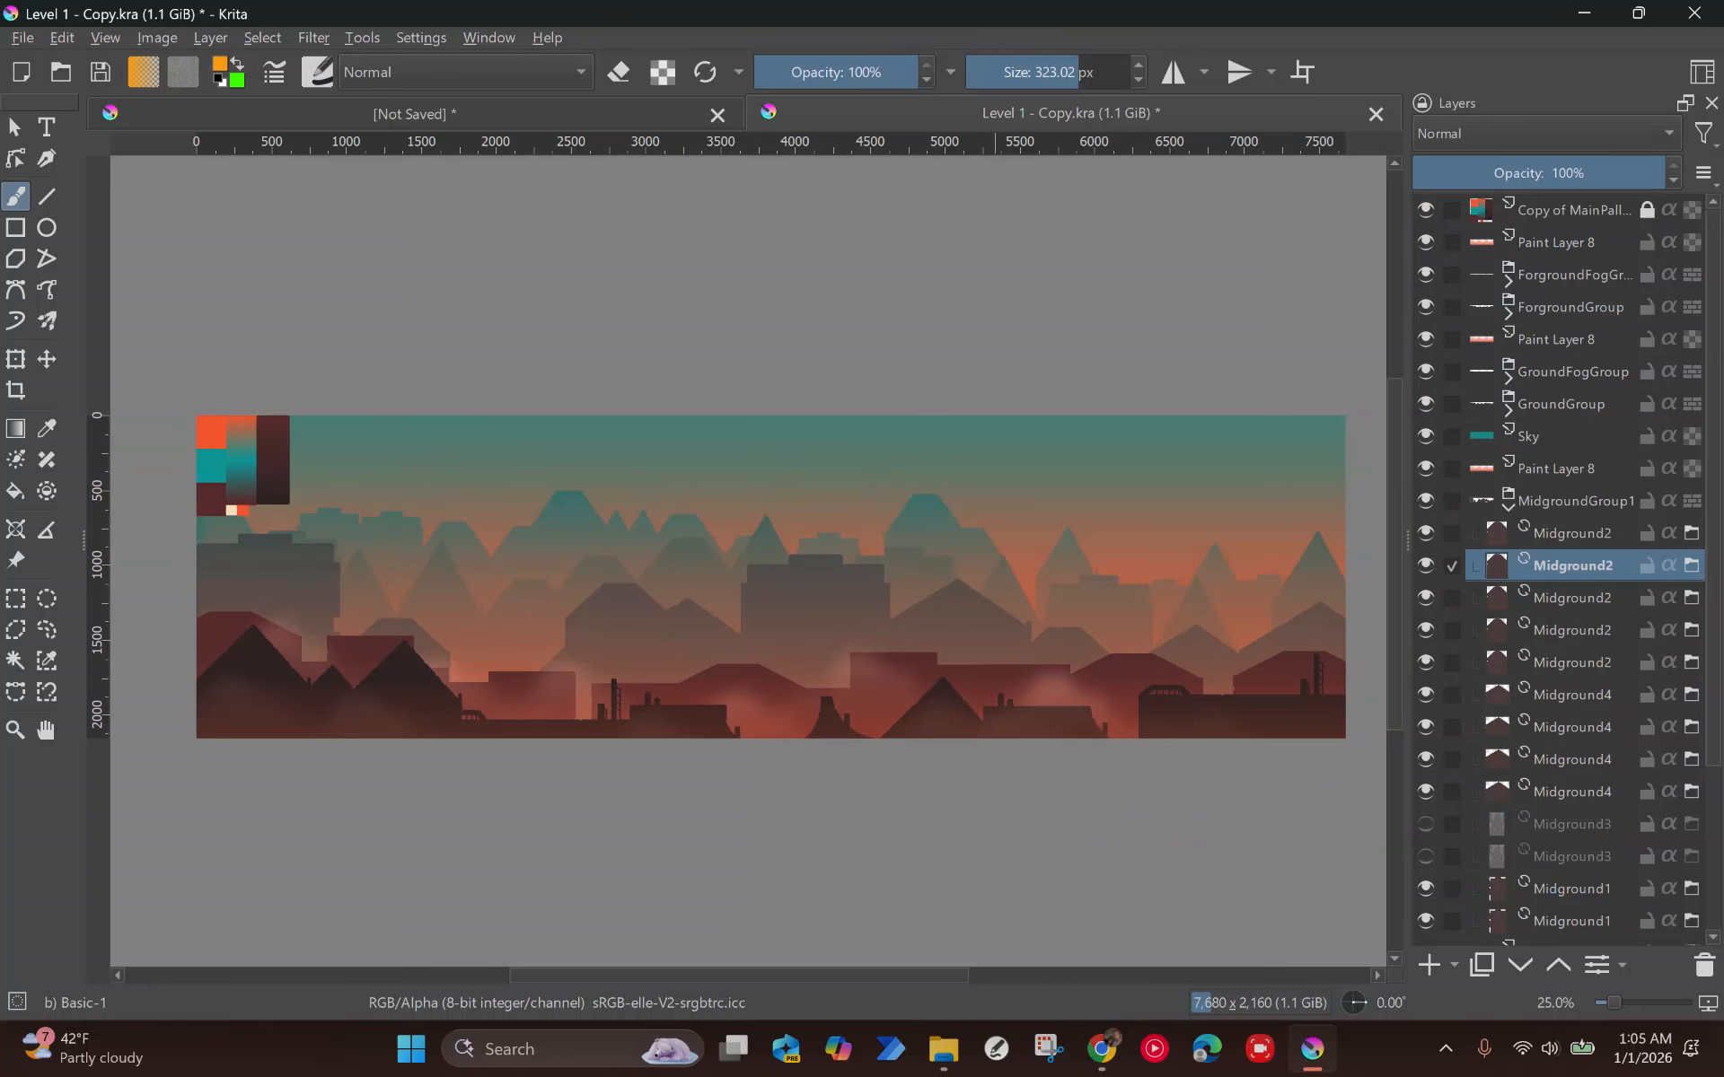
{"action": "key", "text": "1"}
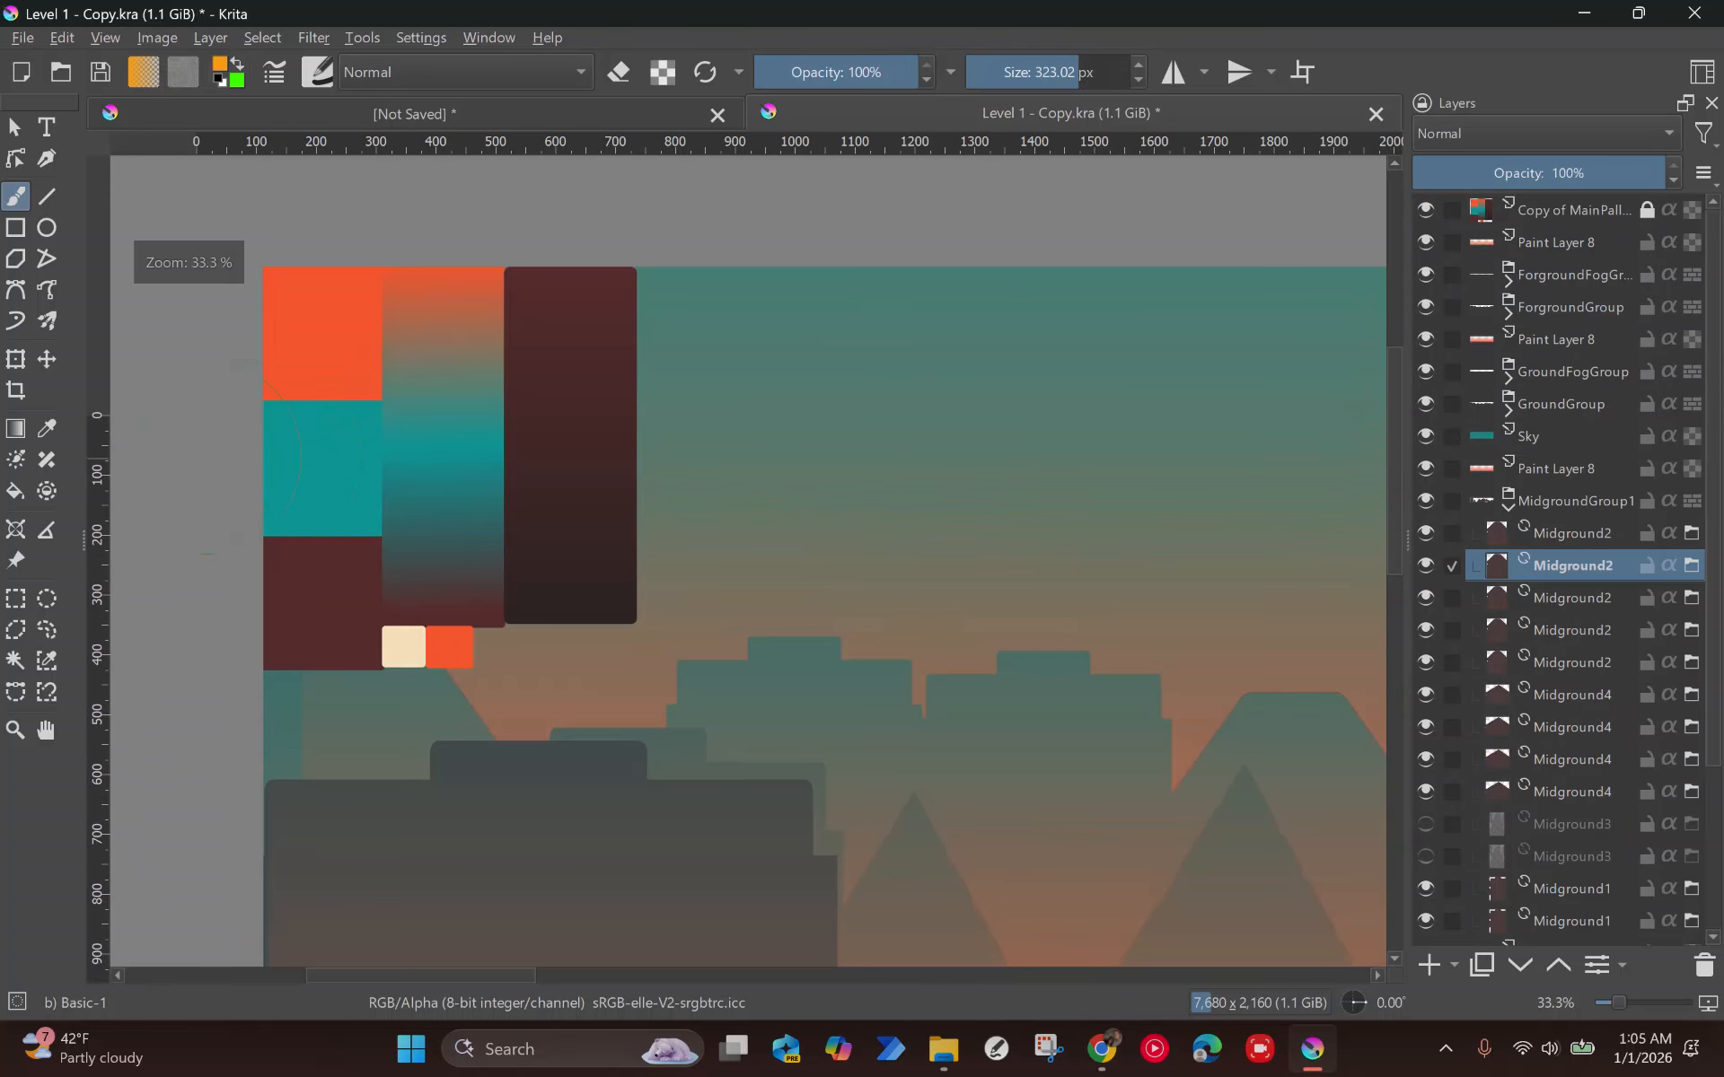
{"action": "key", "text": "minus"}
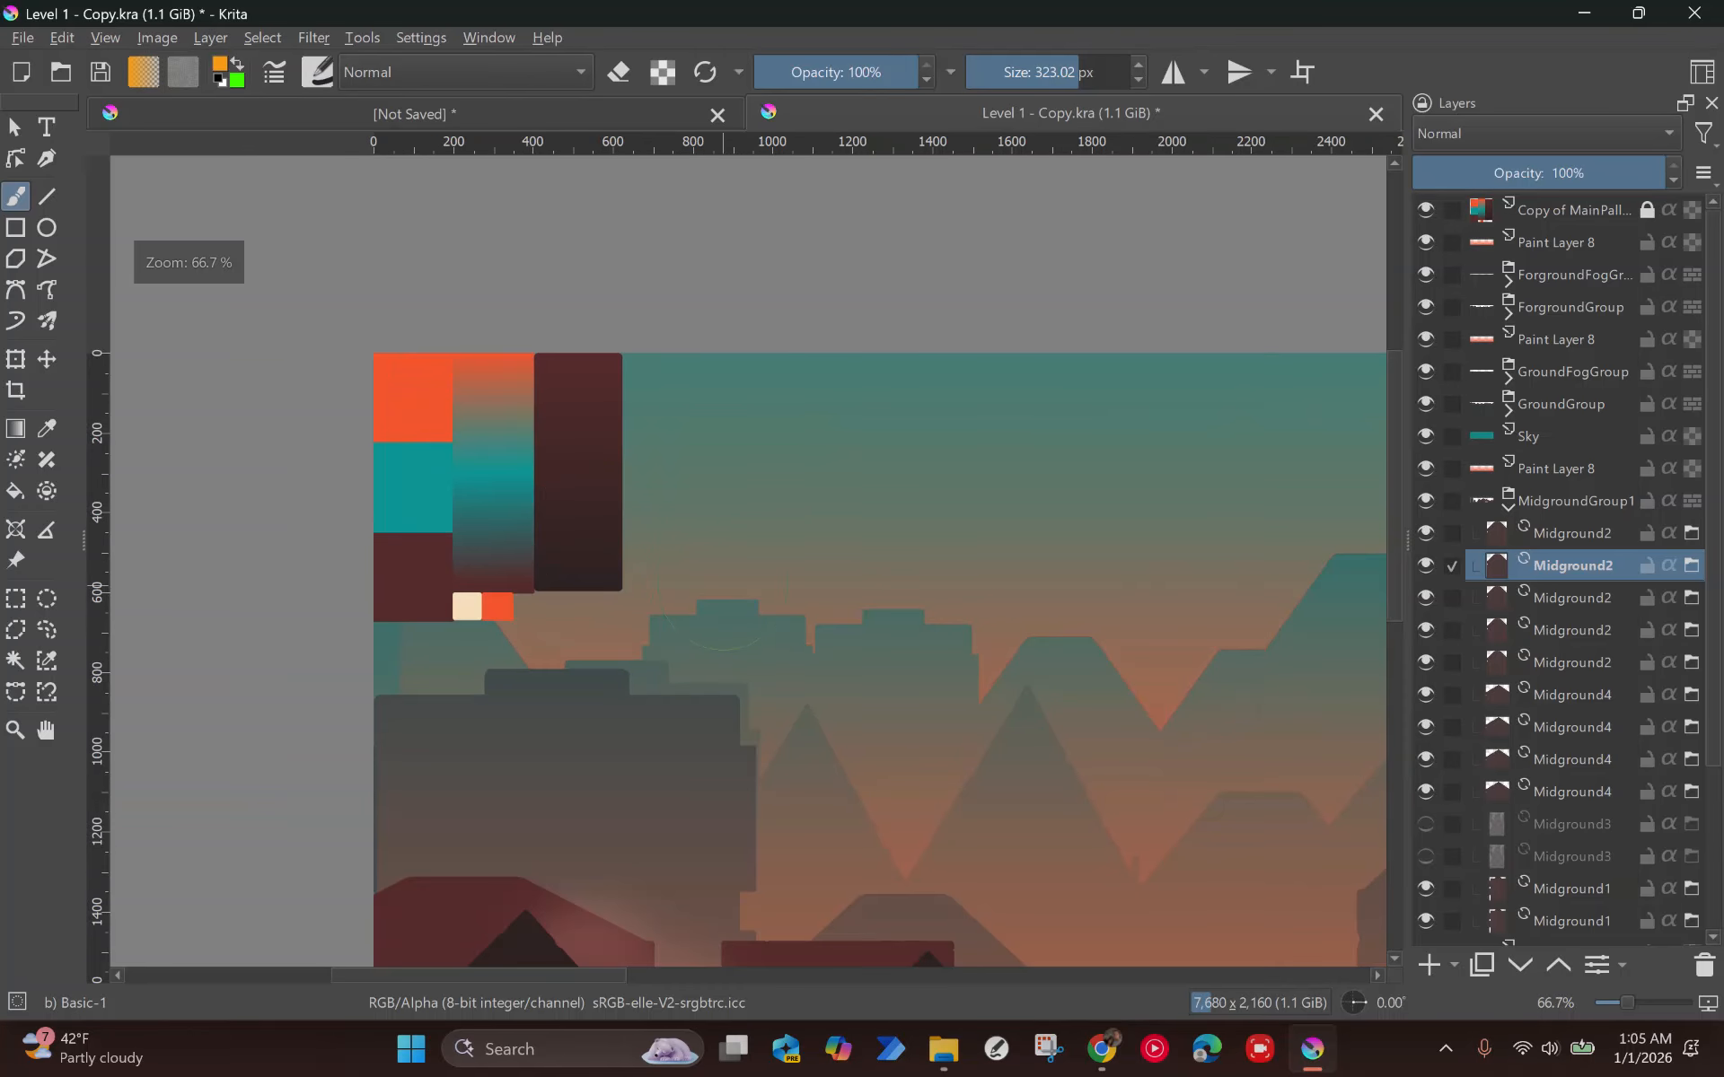
{"action": "scroll", "coordinate": [893, 643], "scroll_direction": "down", "scroll_amount": 1}
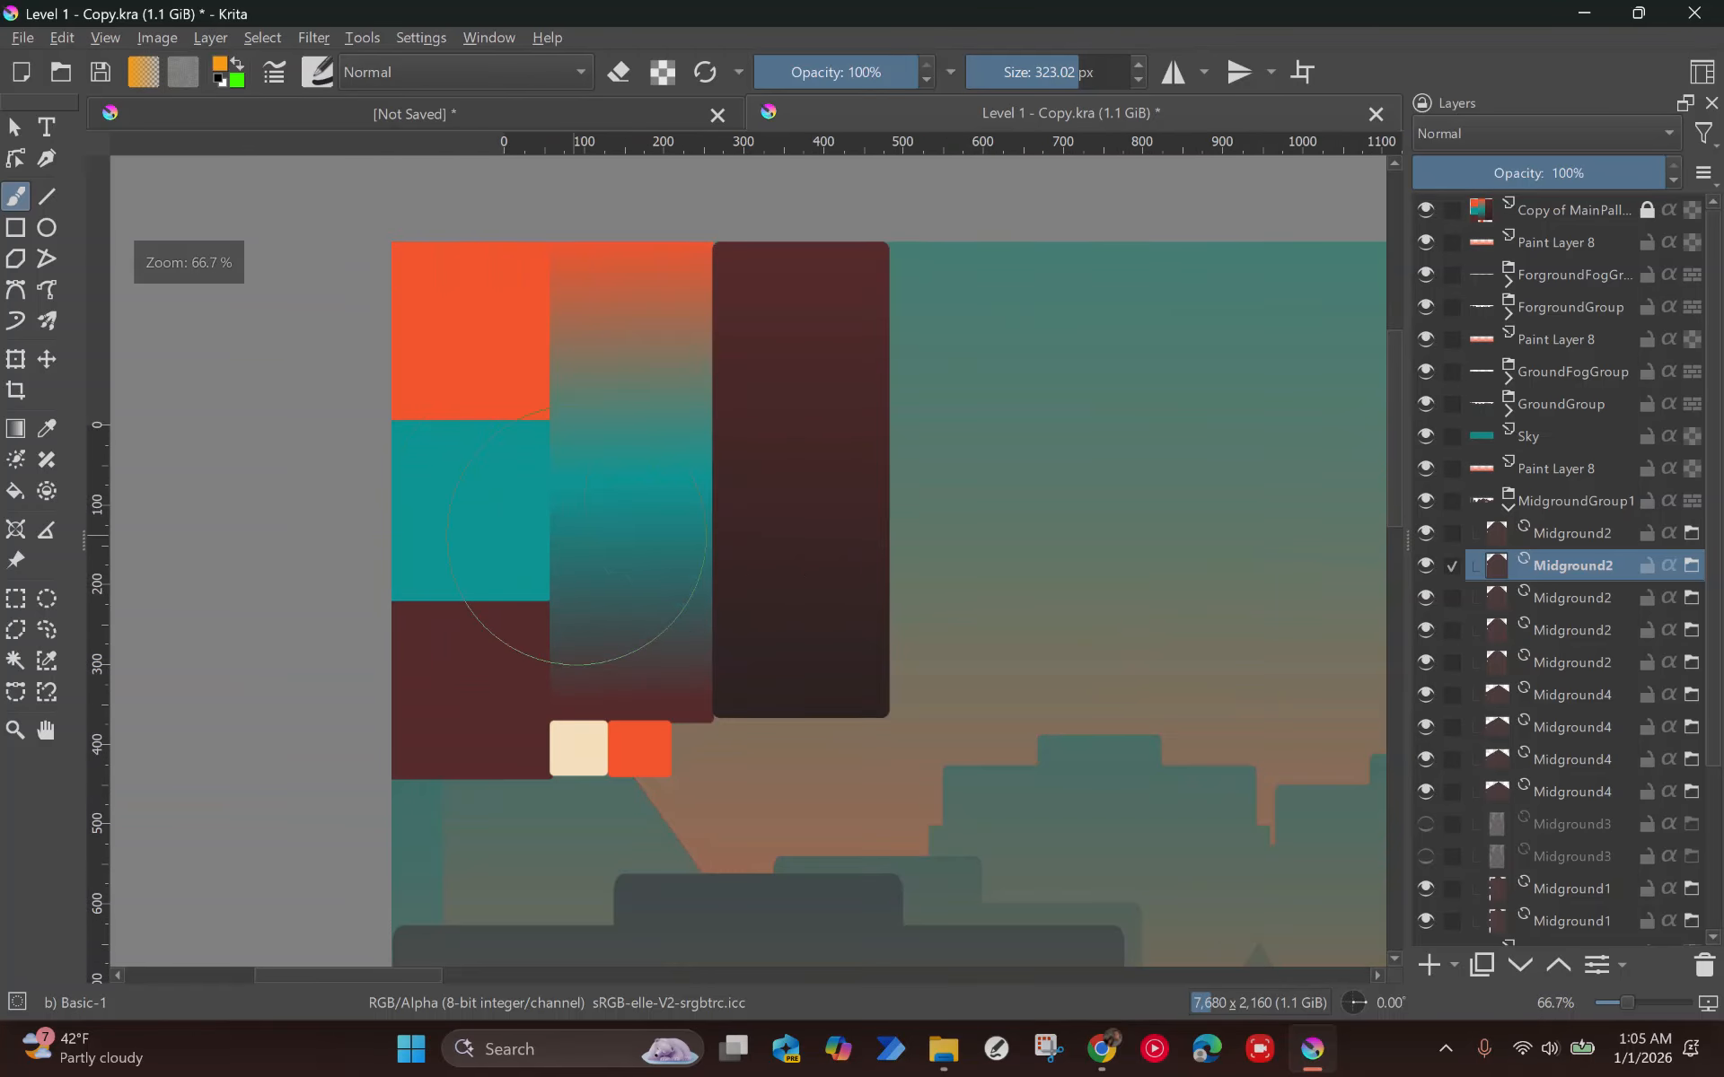
{"action": "scroll", "coordinate": [571, 535], "scroll_direction": "up", "scroll_amount": 3}
{"action": "left_click", "coordinate": [1426, 210]}
{"action": "left_click", "coordinate": [1426, 210]}
{"action": "left_click", "coordinate": [1426, 210]}
{"action": "left_click", "coordinate": [1426, 210]}
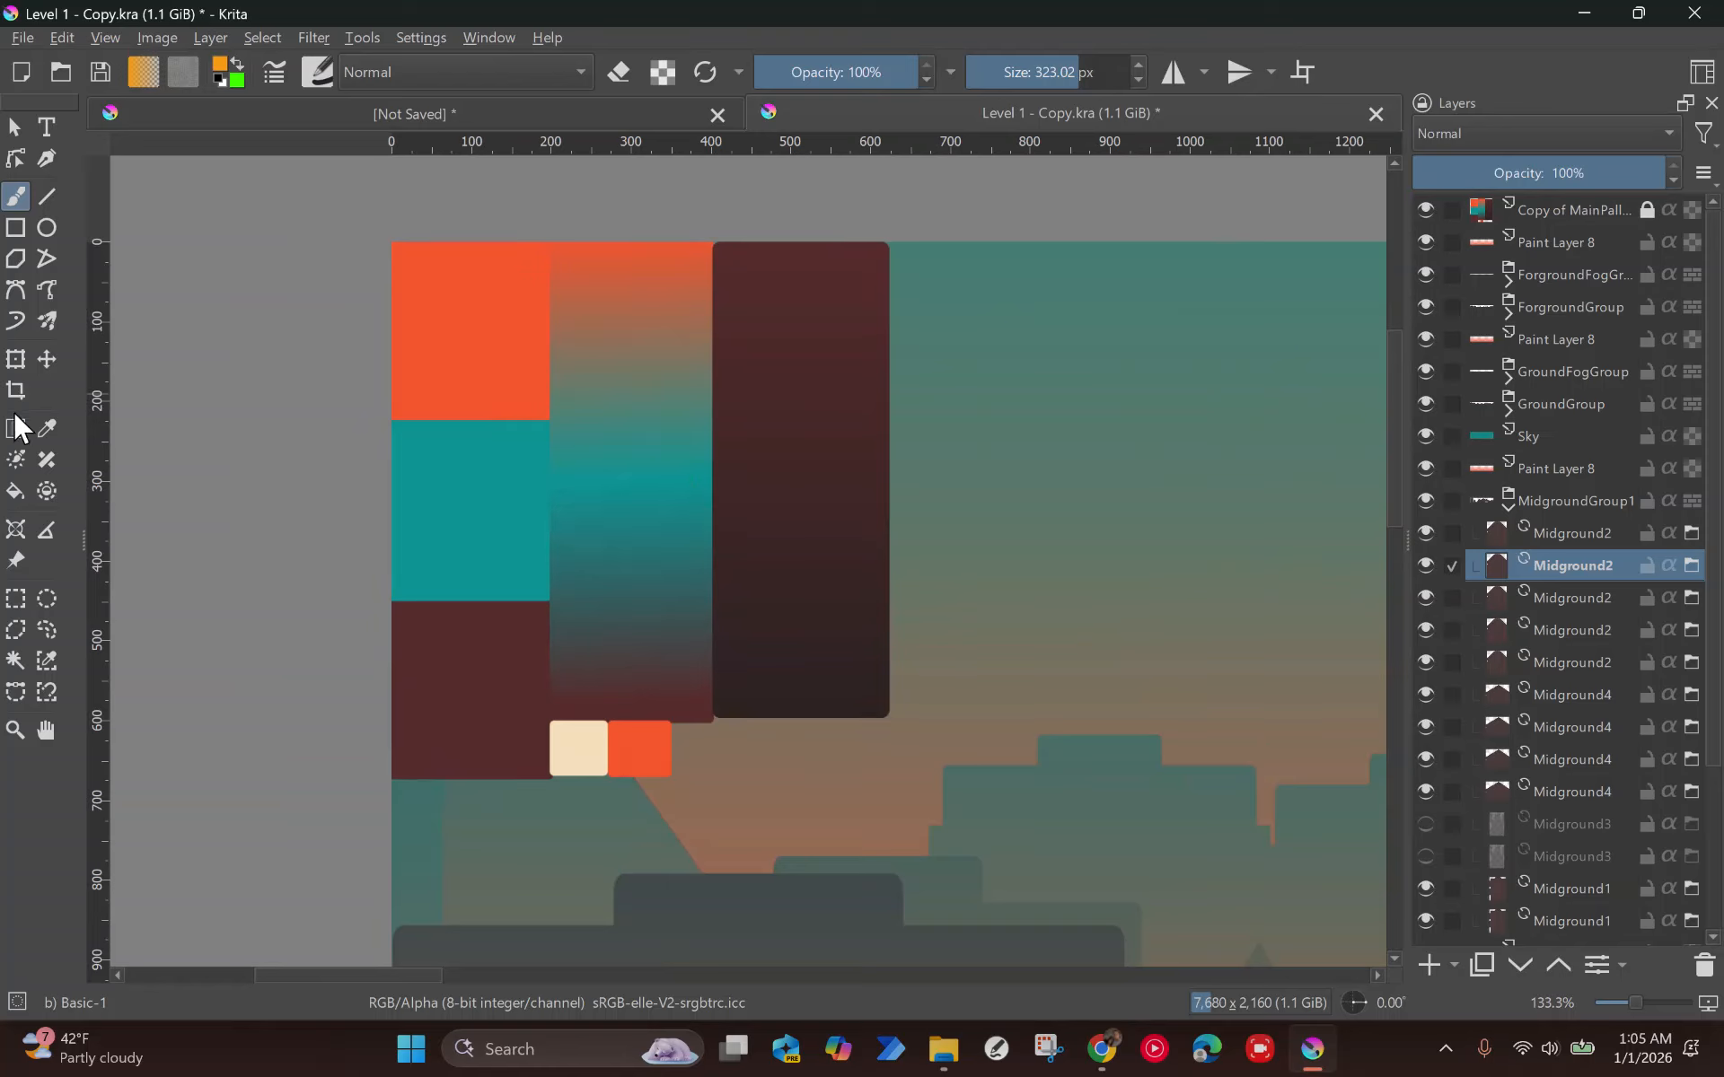
Sample the palette's orange, teal and dark maroon swatches with the Color Sampler, ending with maroon as the foreground color.
{"action": "left_click", "coordinate": [47, 428]}
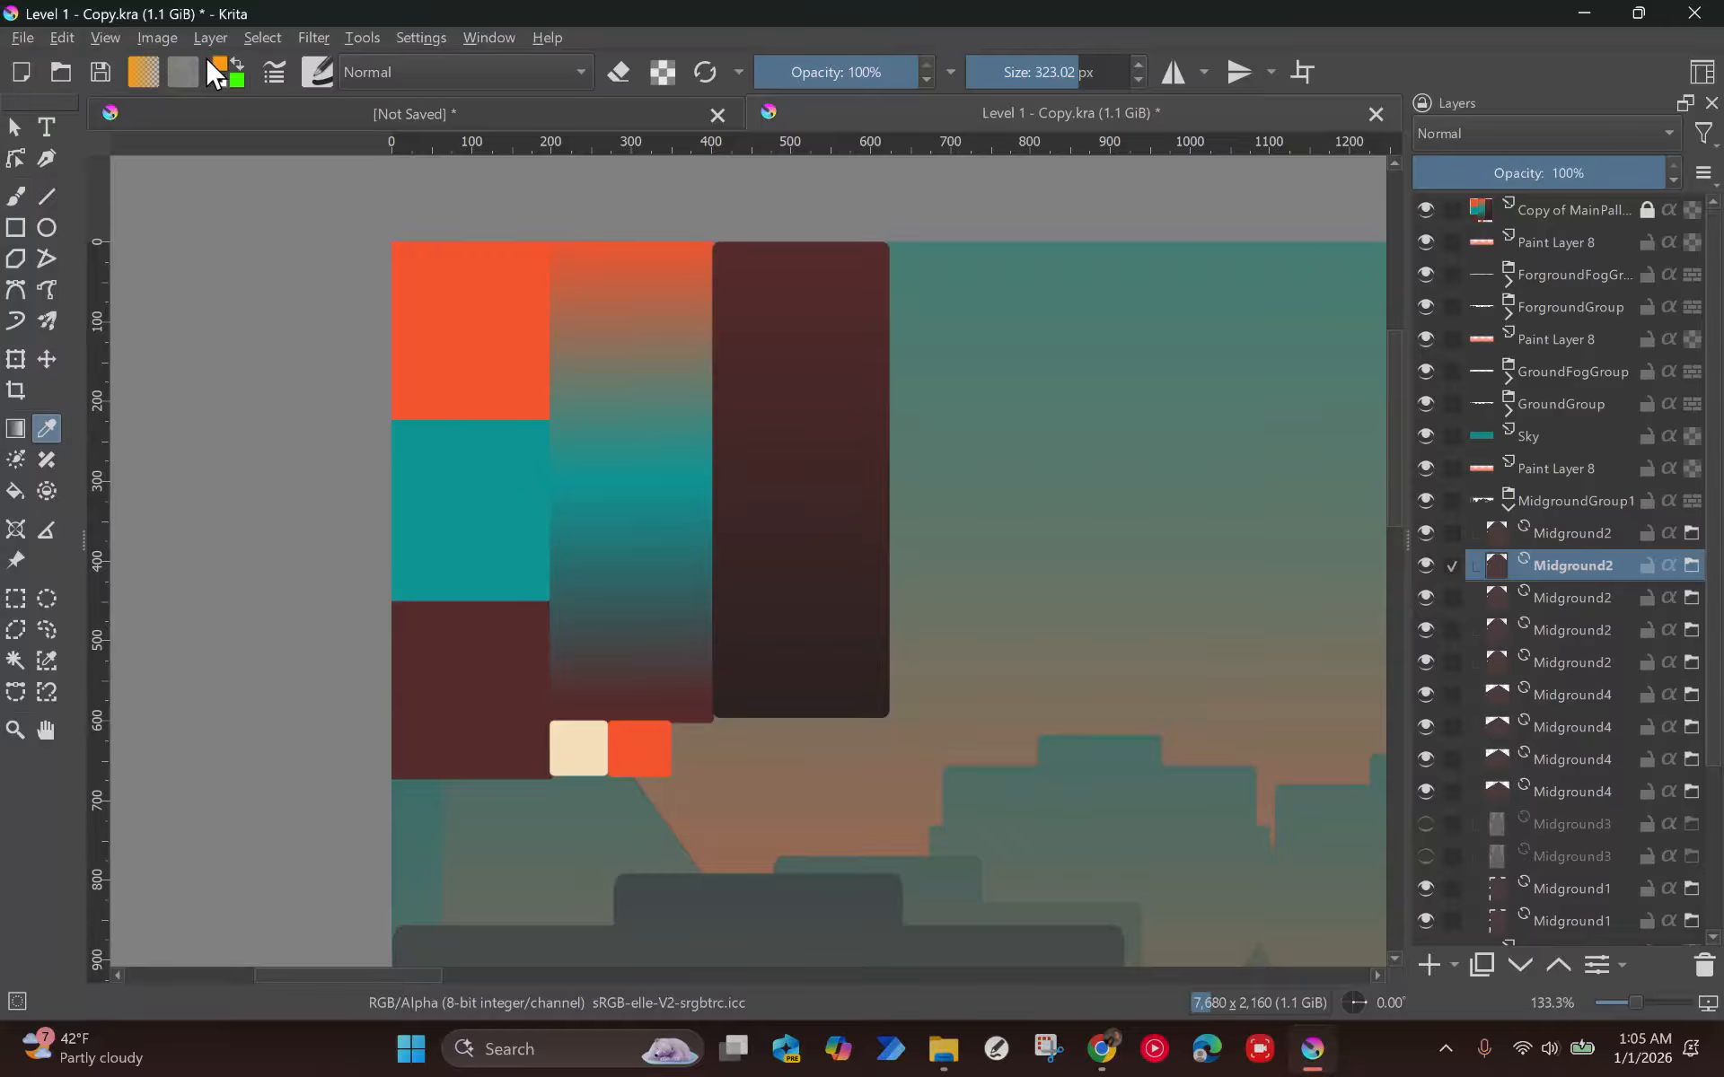
{"action": "left_click", "coordinate": [454, 288]}
{"action": "left_click", "coordinate": [471, 515]}
{"action": "left_click", "coordinate": [497, 512]}
{"action": "left_click", "coordinate": [485, 708]}
Toggle the palette layer's visibility repeatedly to compare the skyline scene with and without its swatches, leaving the layer shown.
{"action": "scroll", "coordinate": [624, 465], "scroll_direction": "down", "scroll_amount": 1}
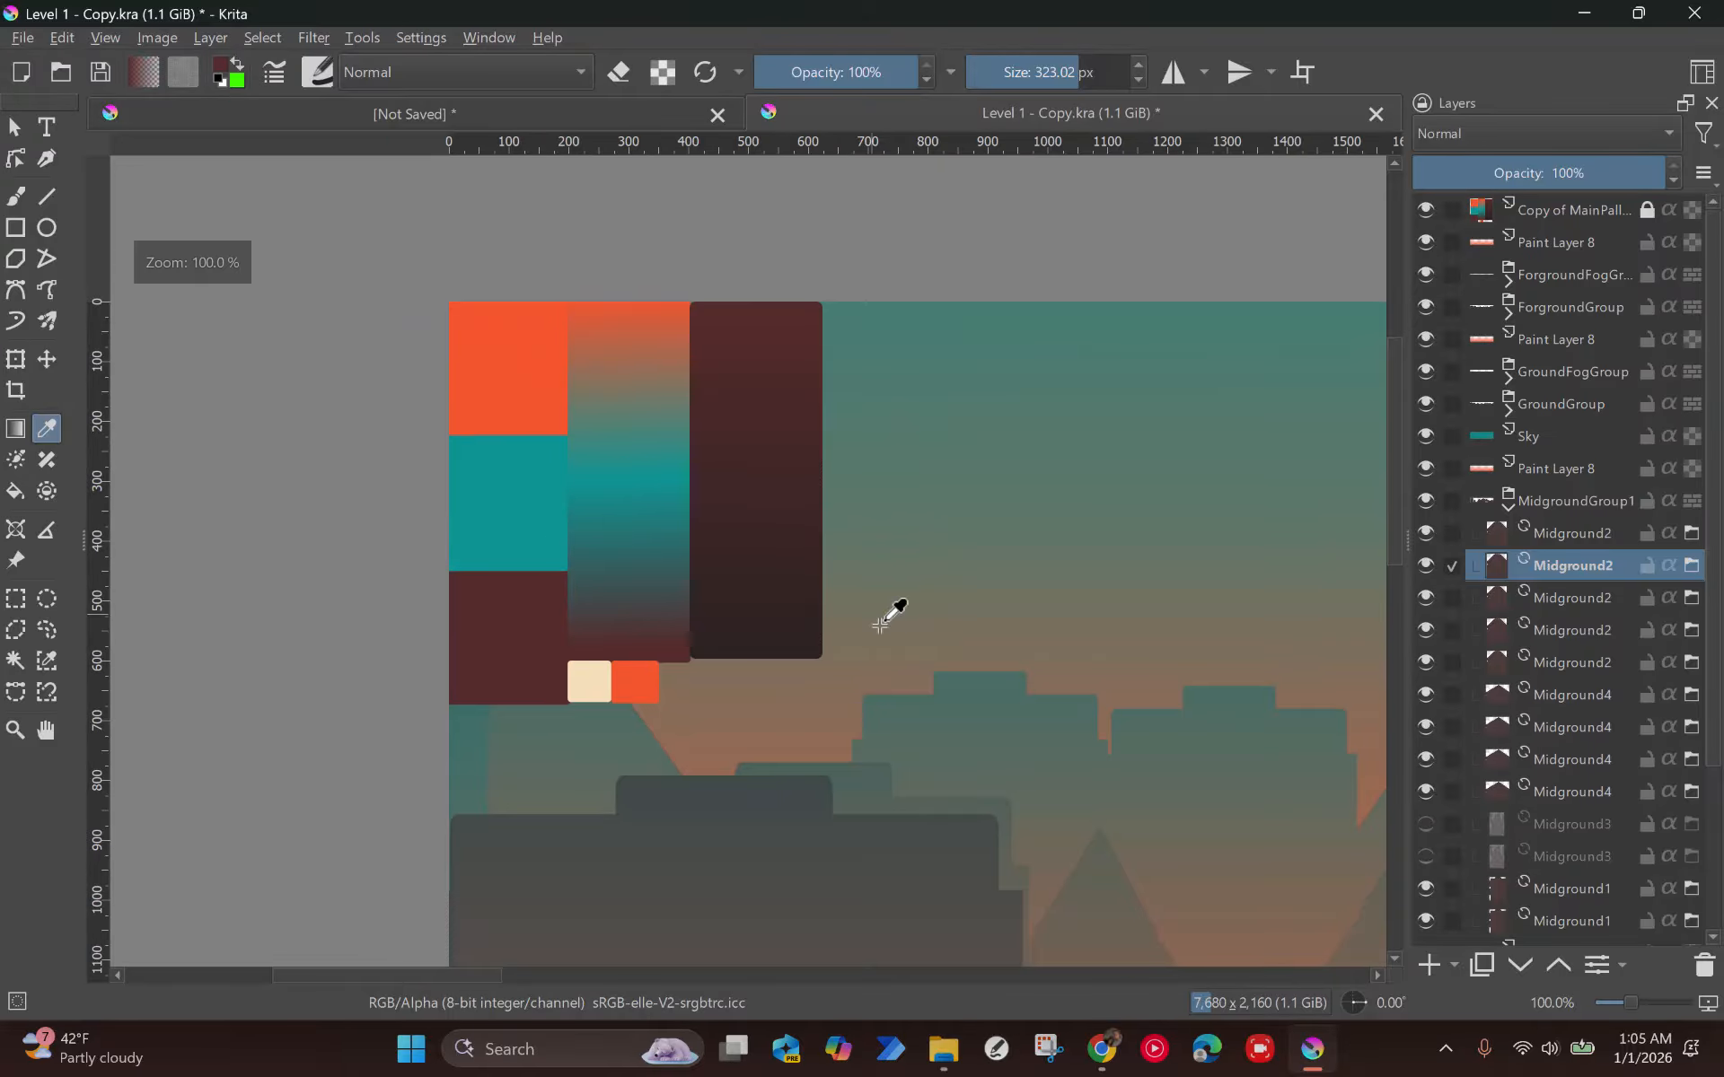
{"action": "scroll", "coordinate": [667, 497], "scroll_direction": "down", "scroll_amount": 1}
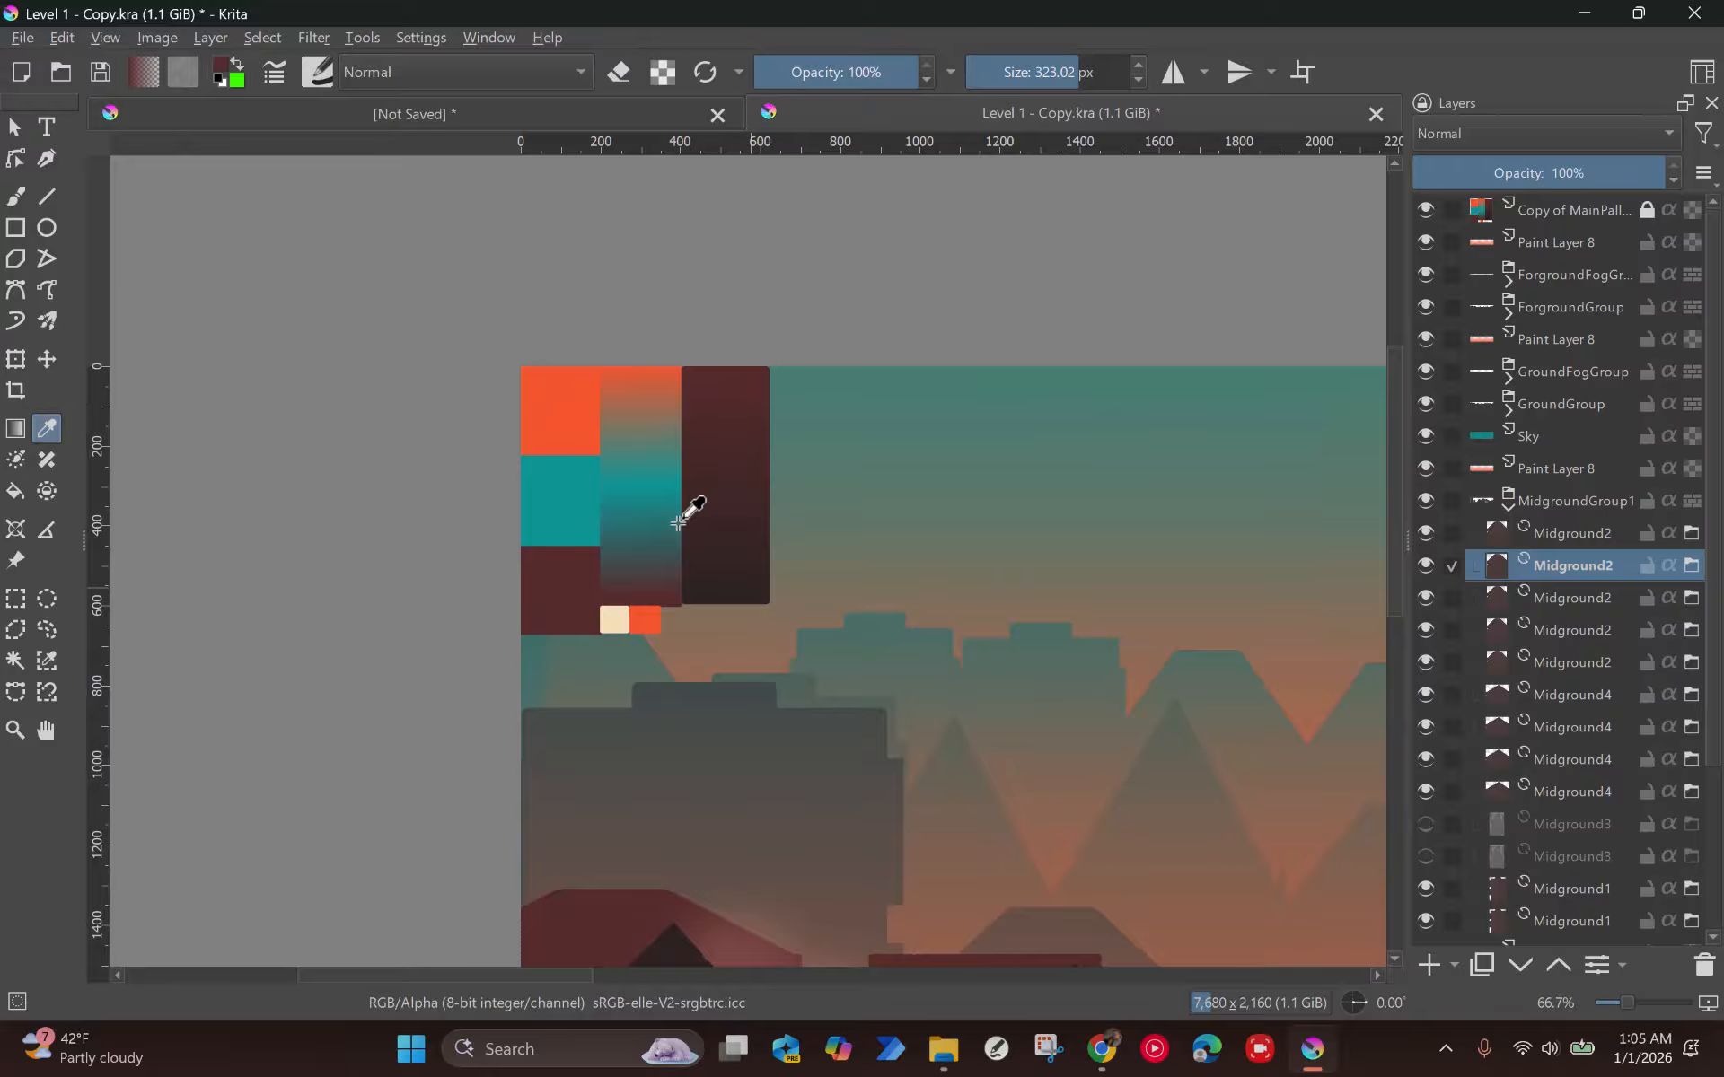
{"action": "scroll", "coordinate": [869, 443], "scroll_direction": "down", "scroll_amount": 1}
{"action": "left_click_drag", "start_coordinate": [1056, 501], "coordinate": [615, 346]}
{"action": "left_click", "coordinate": [1417, 213]}
{"action": "left_click", "coordinate": [1417, 213]}
{"action": "left_click", "coordinate": [1417, 212]}
{"action": "left_click", "coordinate": [1417, 212]}
{"action": "left_click", "coordinate": [1417, 213]}
{"action": "left_click", "coordinate": [1417, 212]}
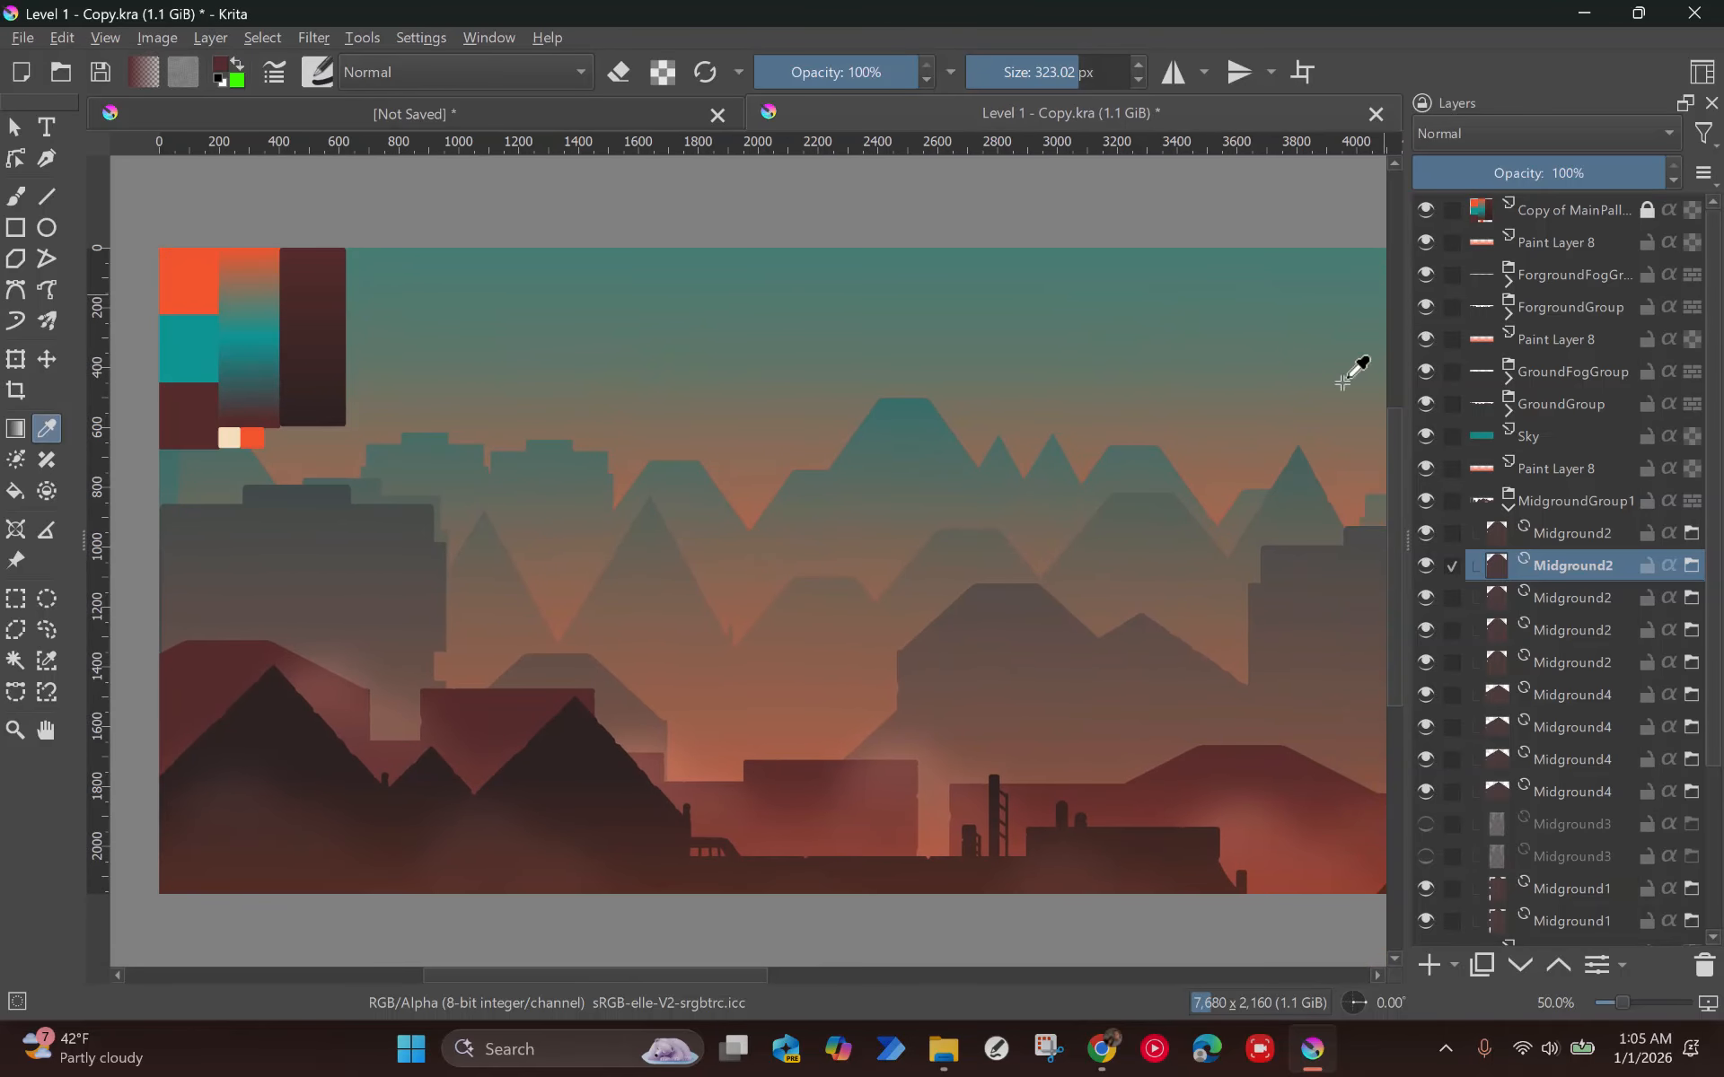
Return to the unsaved document, then switch to the Coolors page in Chrome and dismiss the Browser Guard notice.
{"action": "left_click", "coordinate": [580, 111]}
{"action": "scroll", "coordinate": [414, 358], "scroll_direction": "down", "scroll_amount": 1}
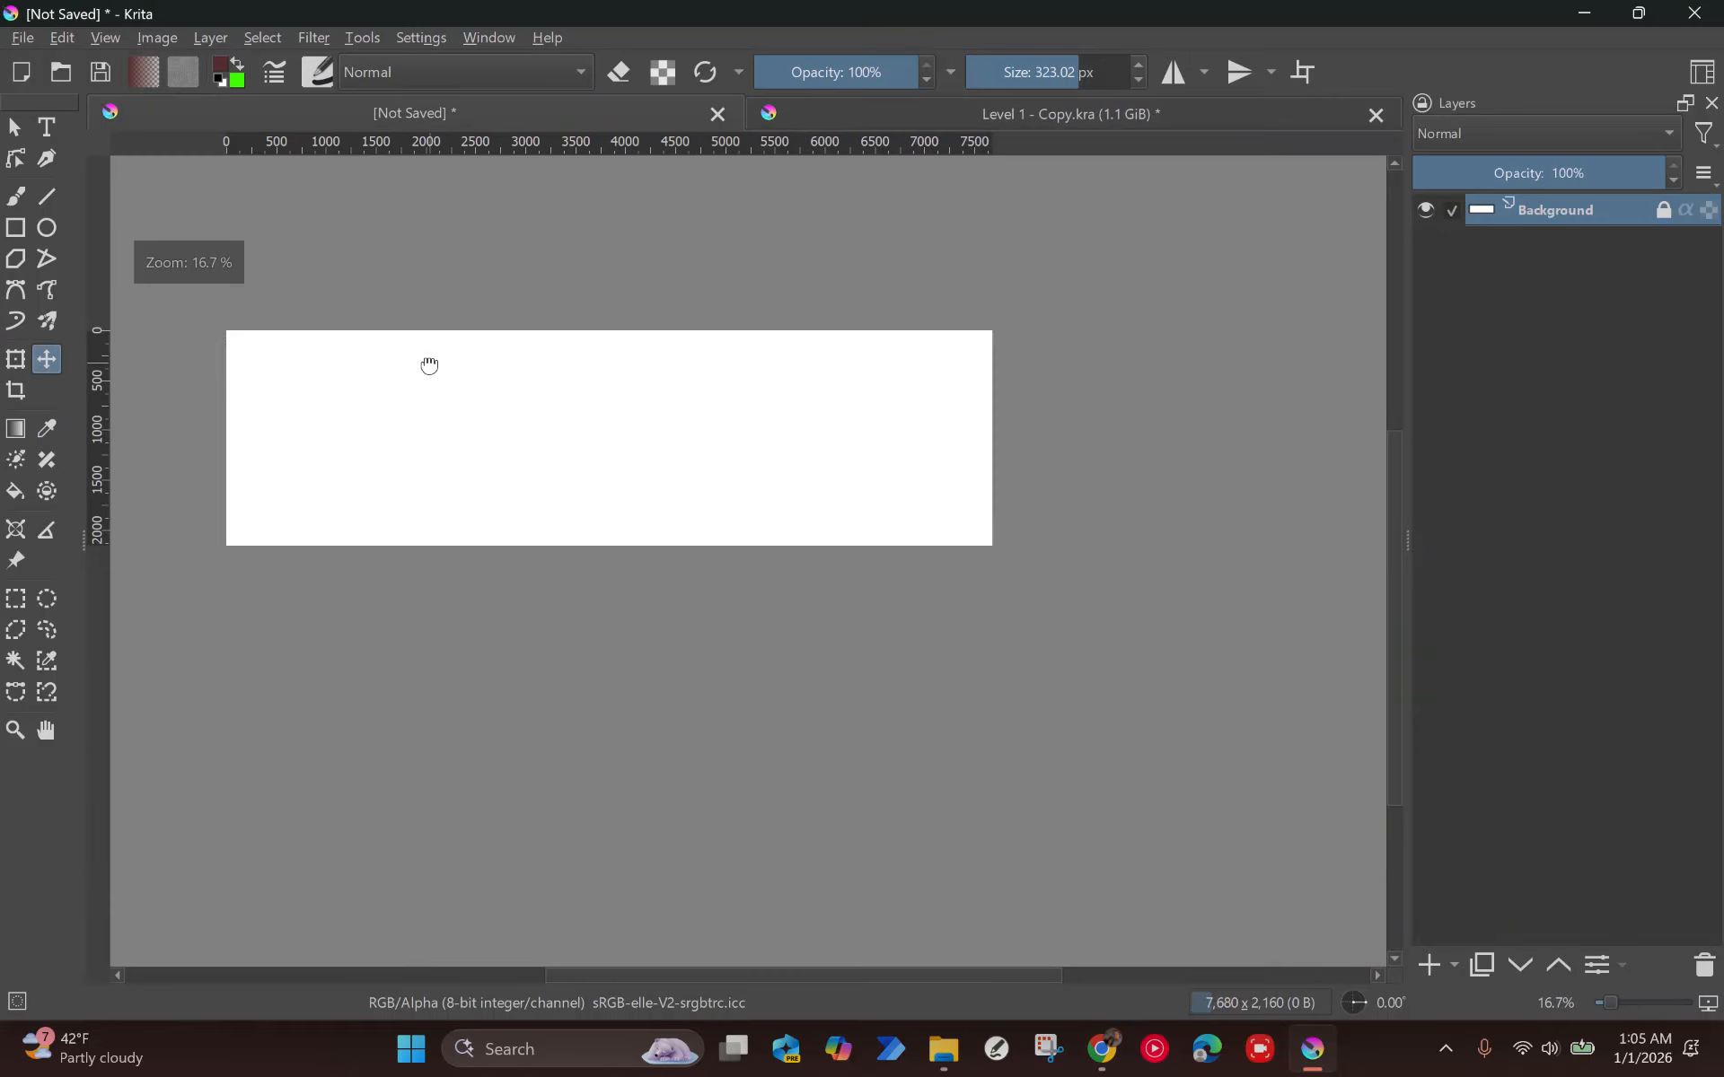
{"action": "left_click", "coordinate": [1102, 1050]}
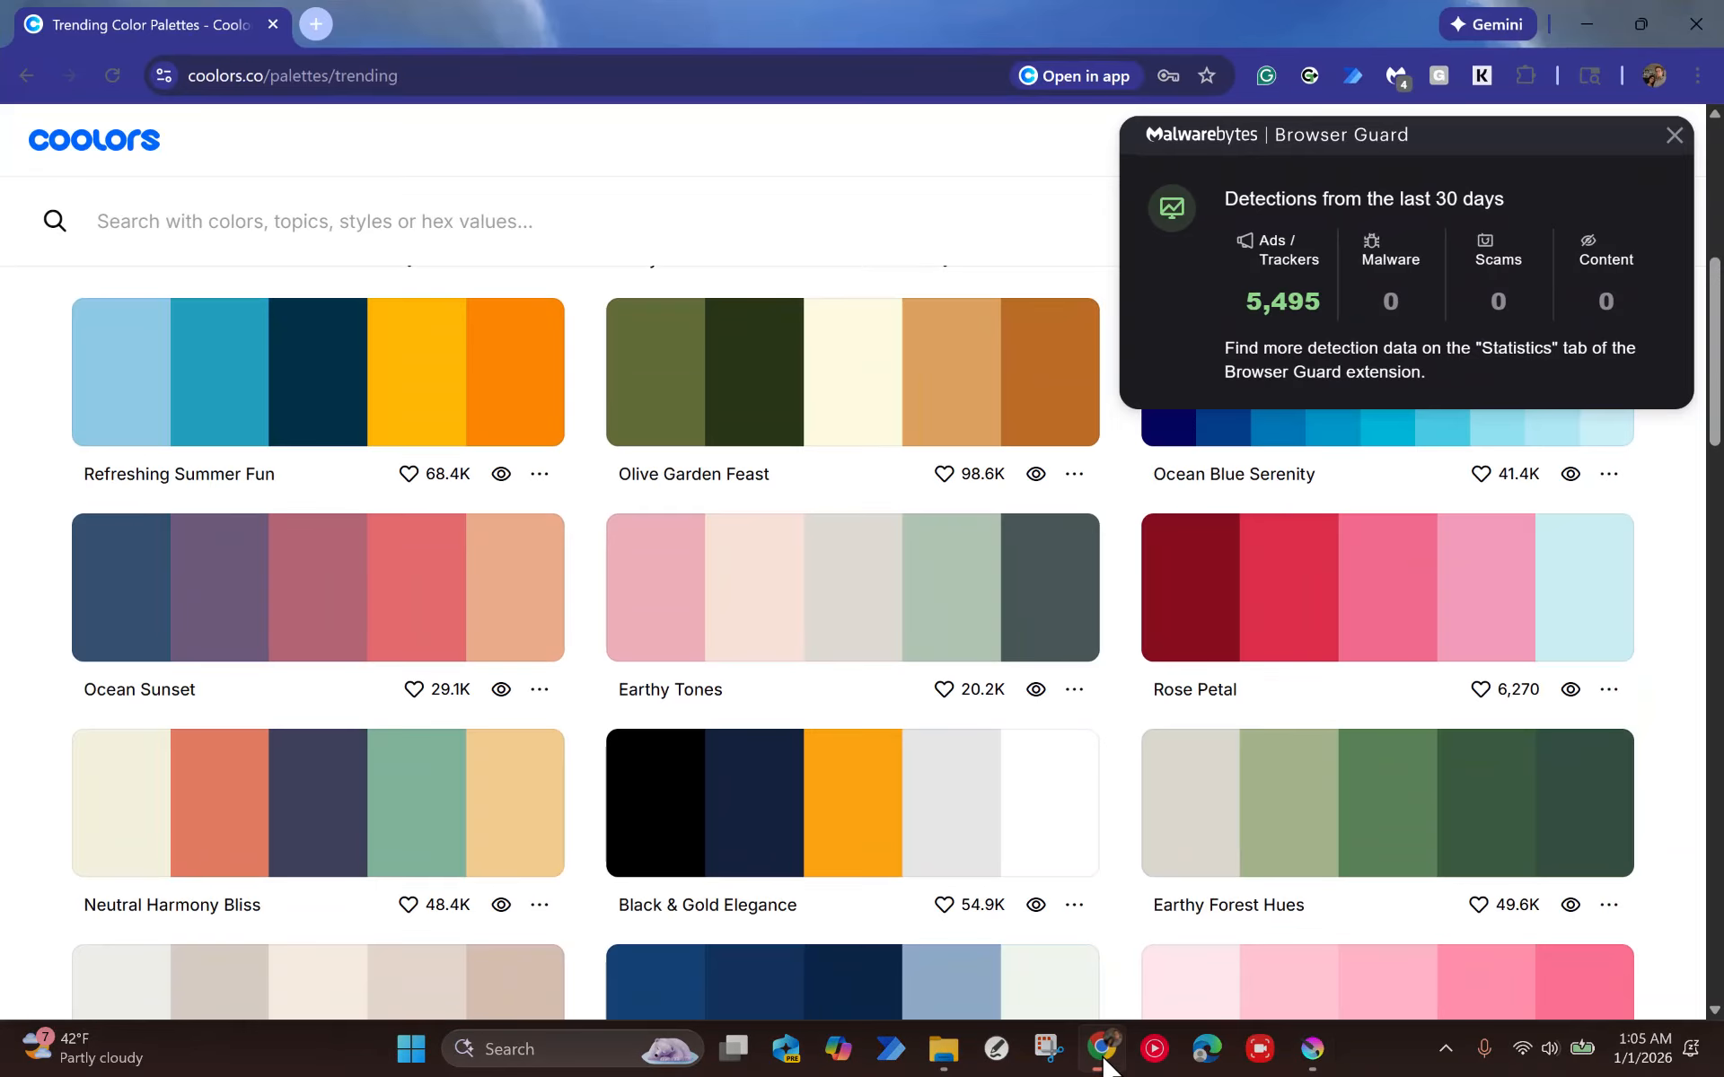
{"action": "left_click", "coordinate": [1674, 132]}
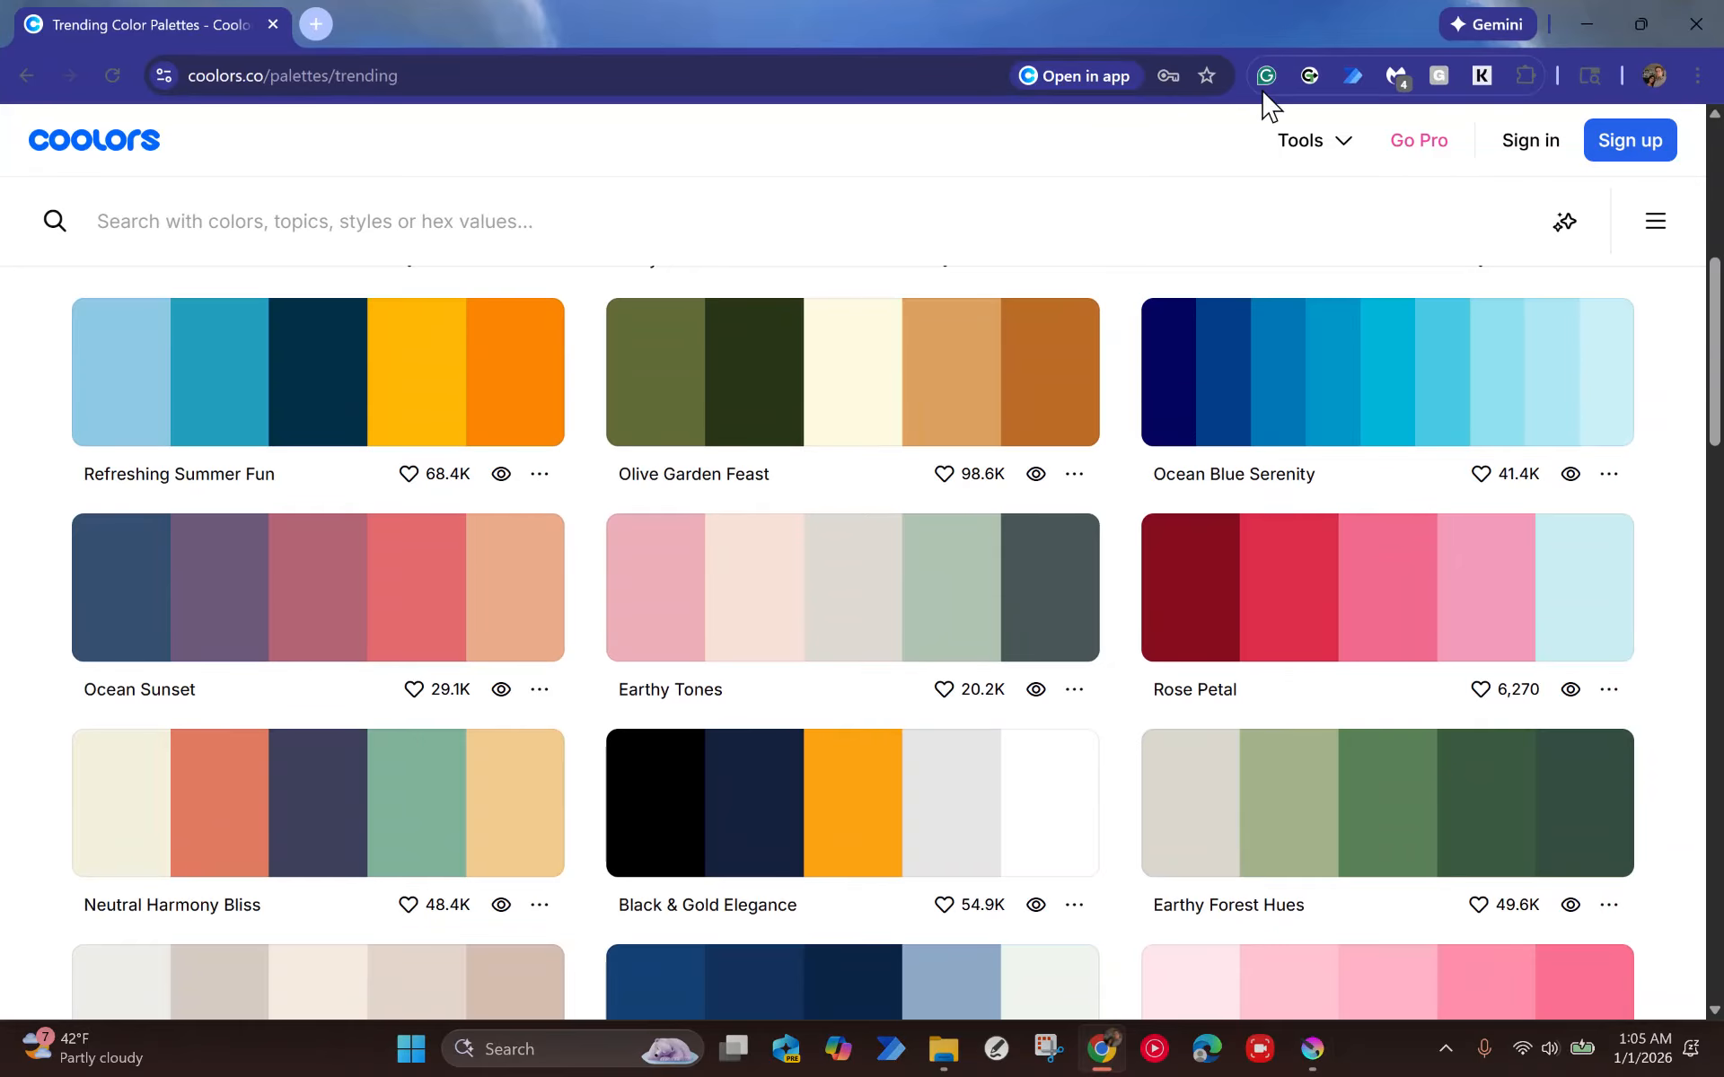
{"action": "left_click", "coordinate": [1097, 167]}
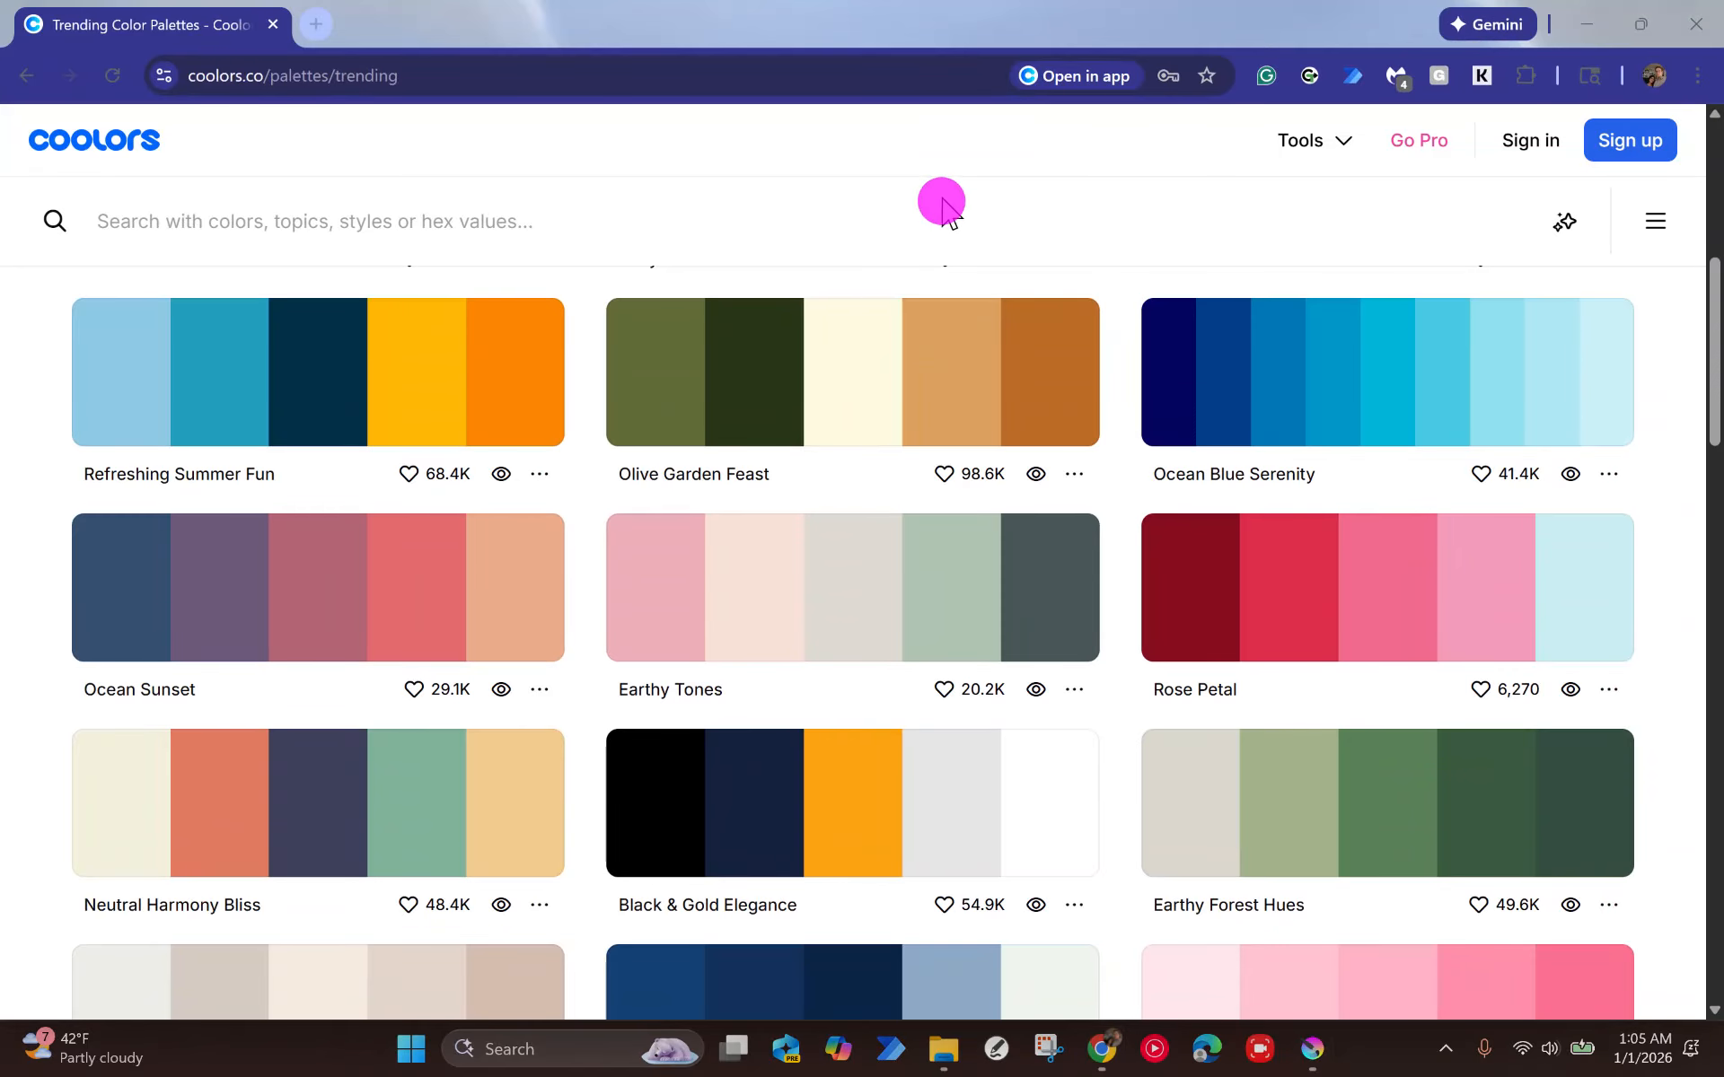
Open Explore Palettes from the Coolors home page and browse the trending palettes to Ocean Sunset.
{"action": "left_click", "coordinate": [25, 75]}
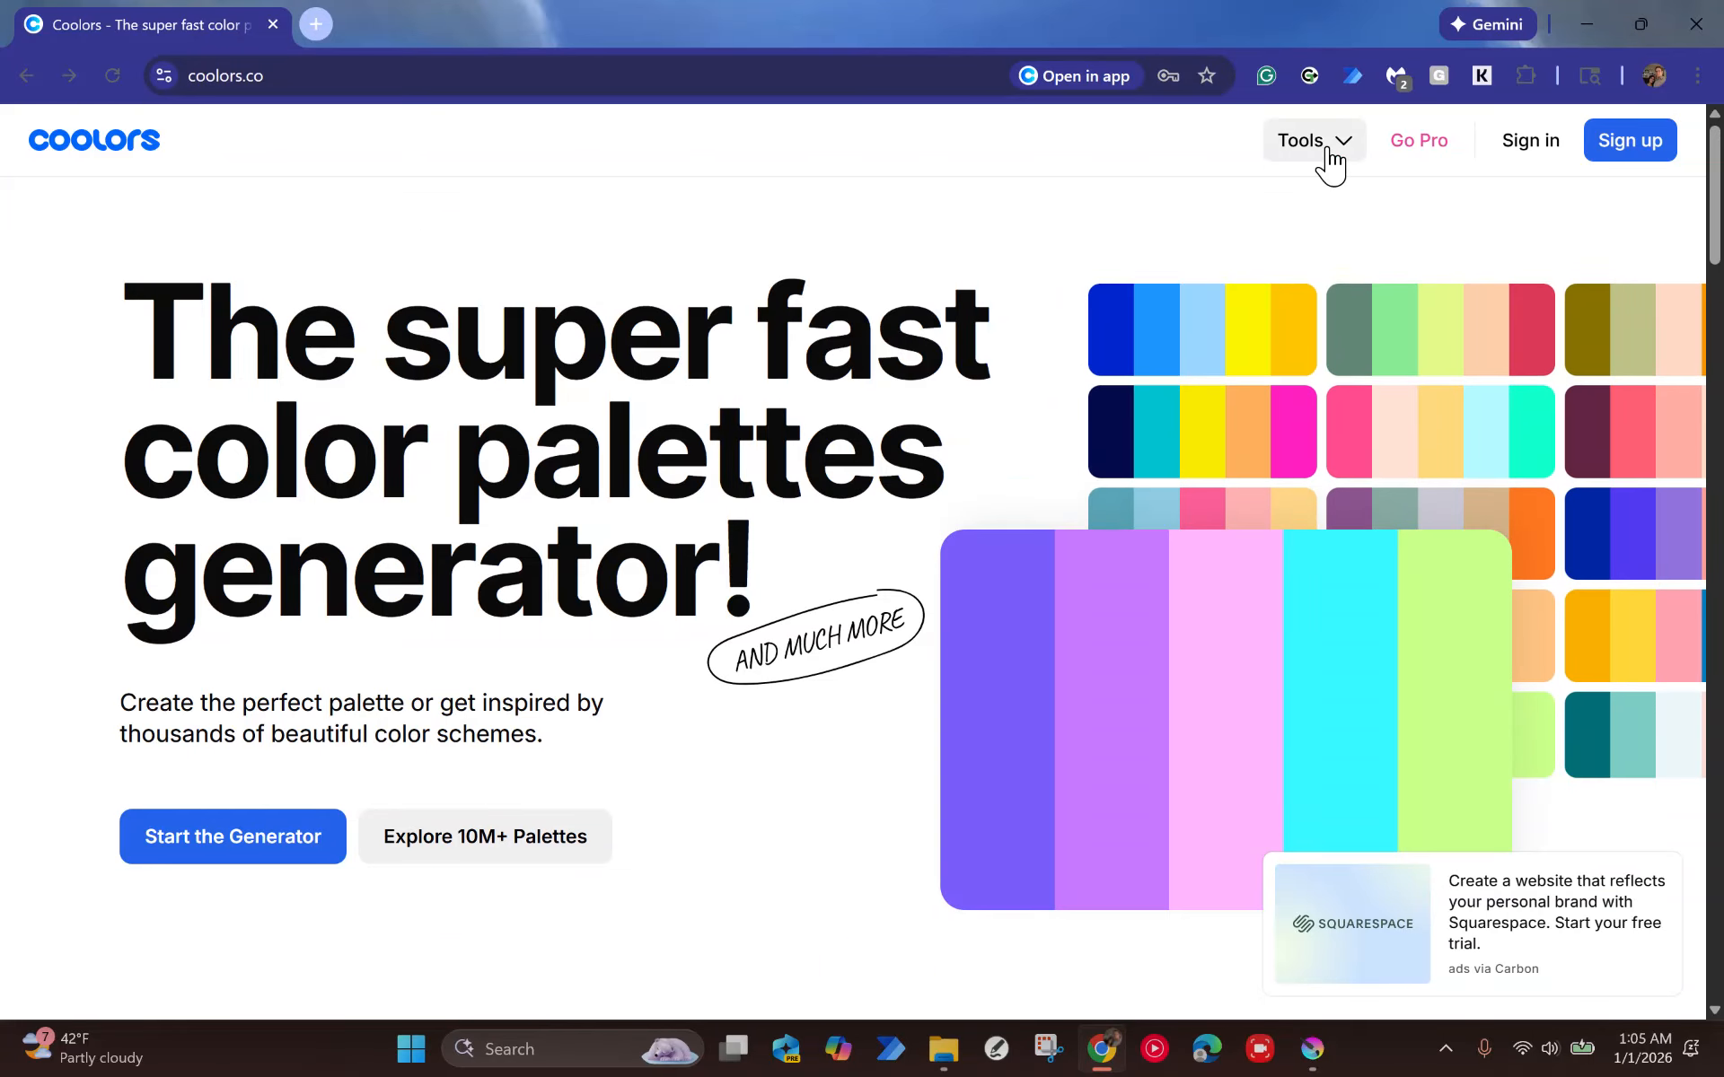
{"action": "left_click", "coordinate": [1327, 151]}
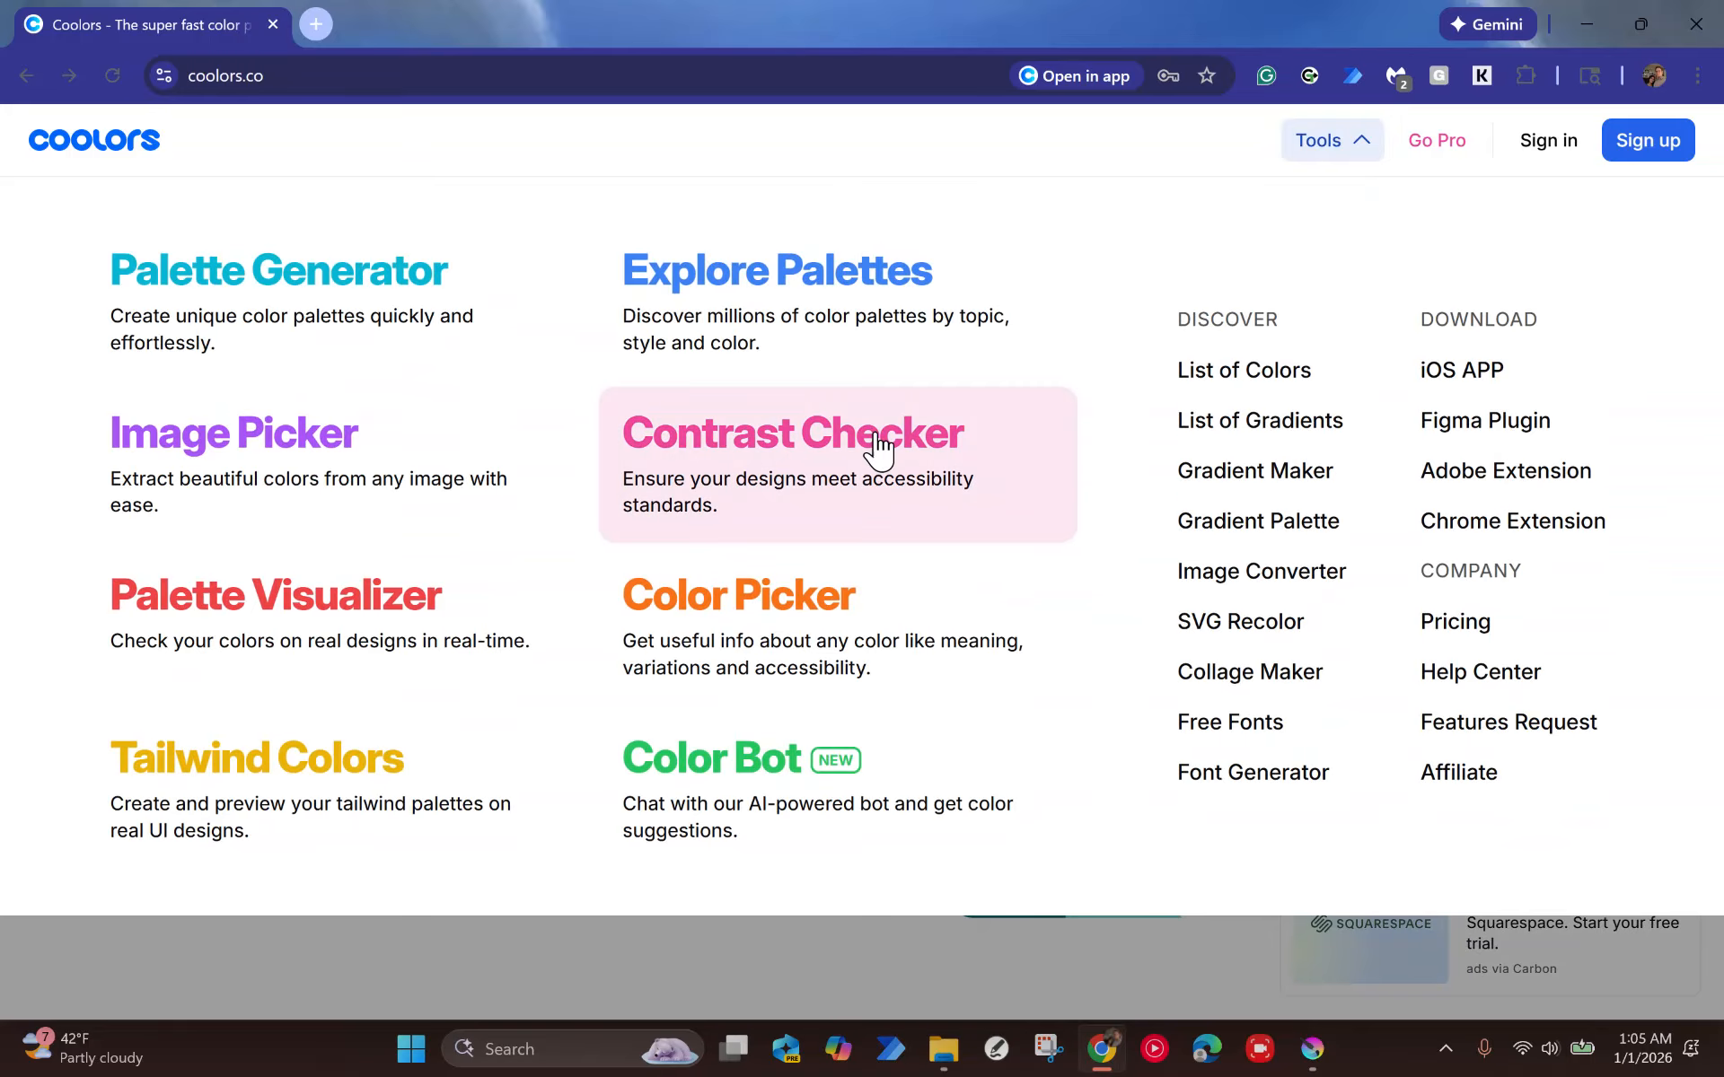
{"action": "left_click", "coordinate": [767, 328]}
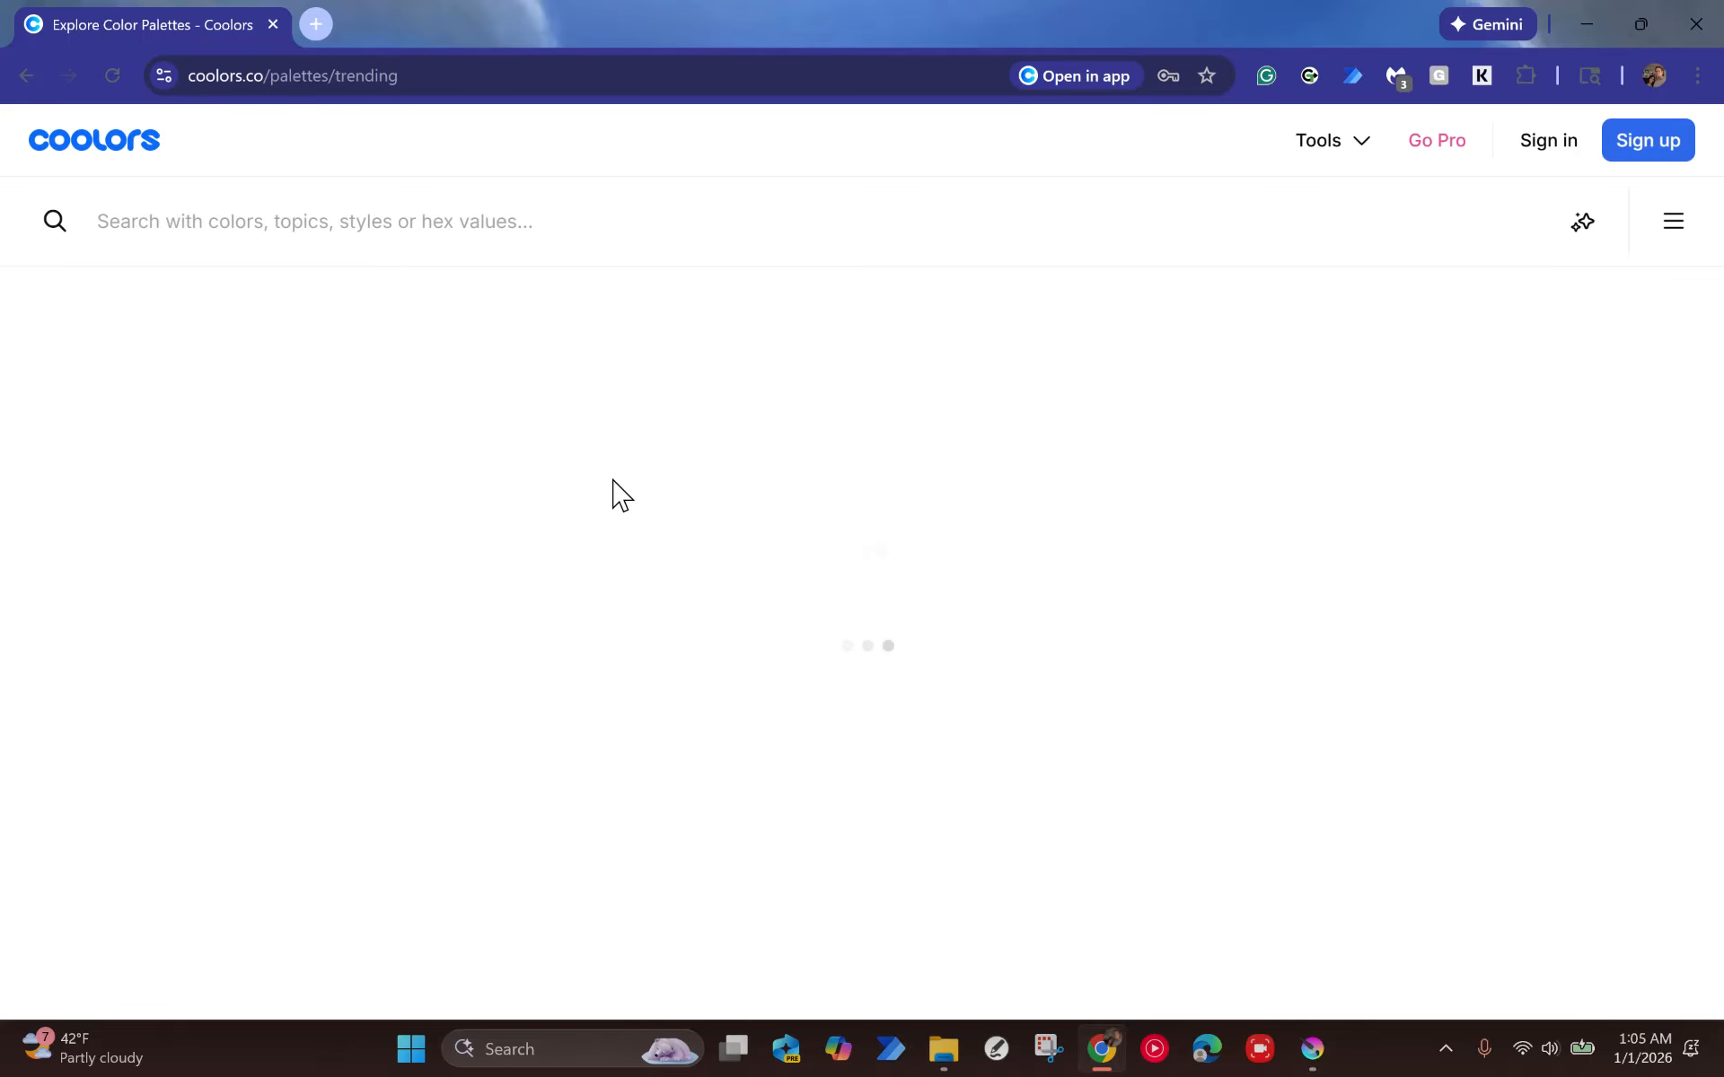
{"action": "scroll", "coordinate": [612, 495], "scroll_direction": "down", "scroll_amount": 6}
{"action": "scroll", "coordinate": [615, 492], "scroll_direction": "down", "scroll_amount": 3}
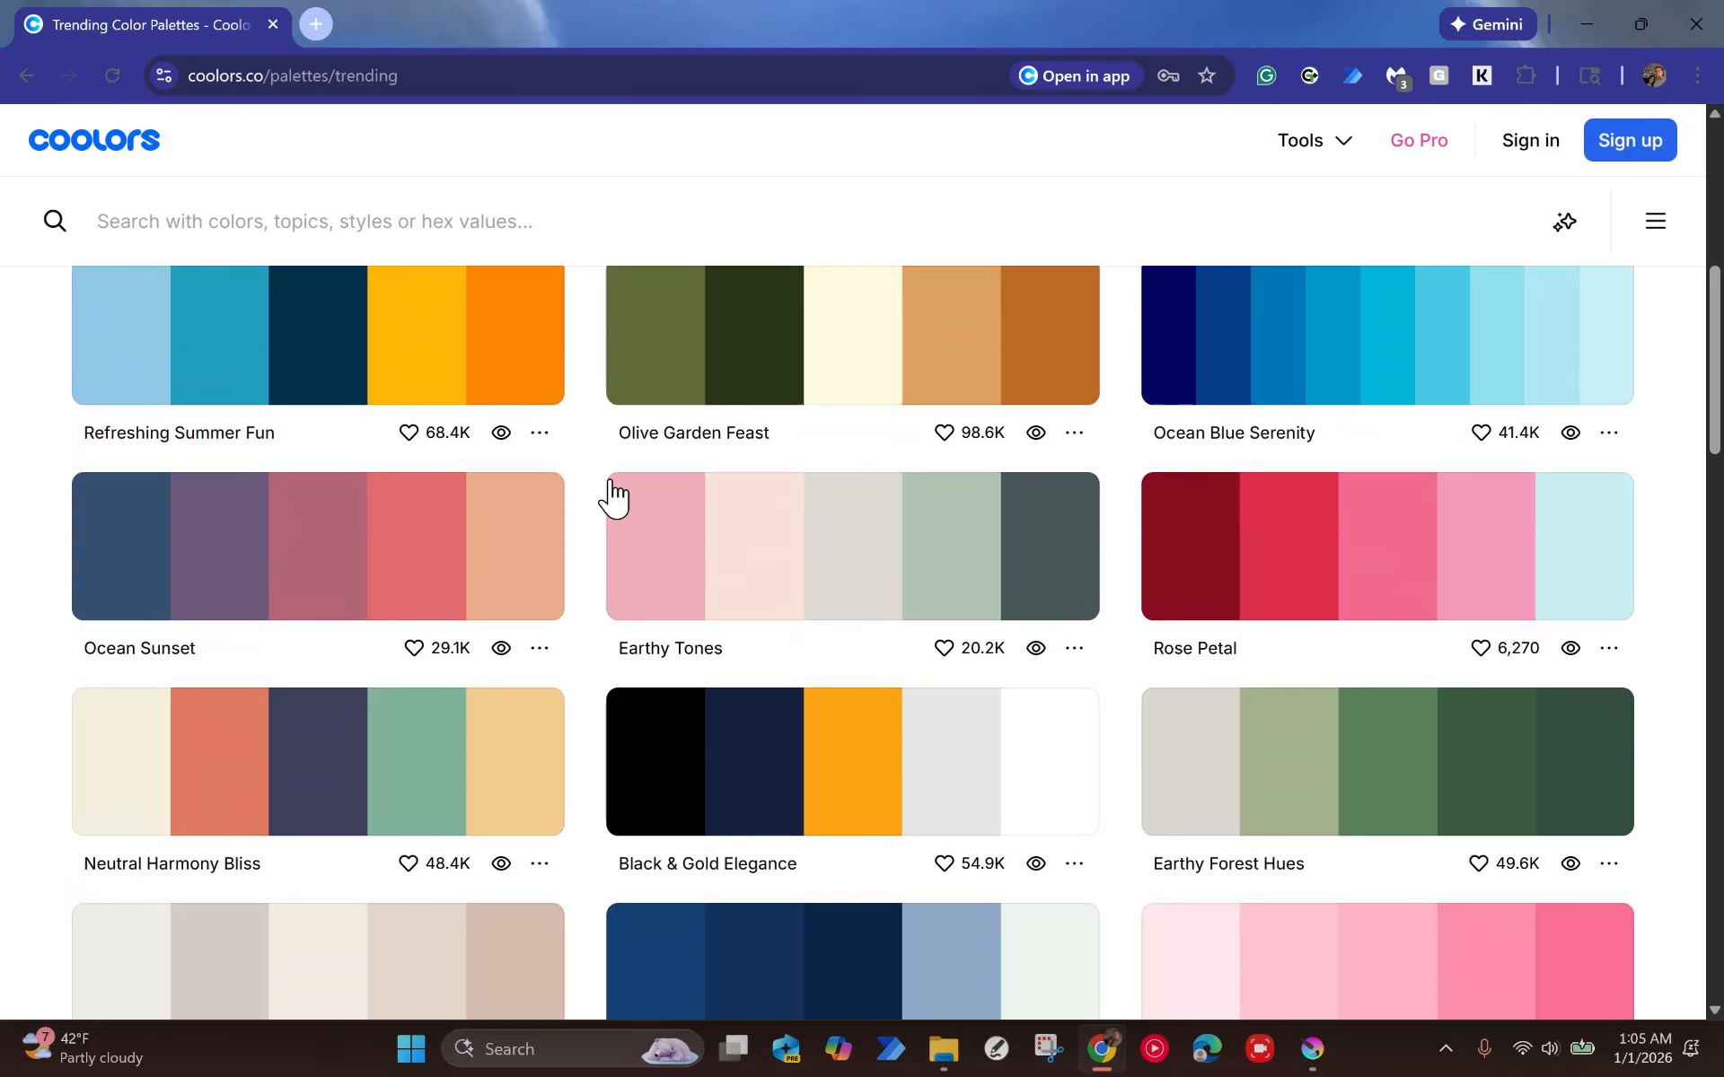
{"action": "scroll", "coordinate": [299, 470], "scroll_direction": "up", "scroll_amount": 3}
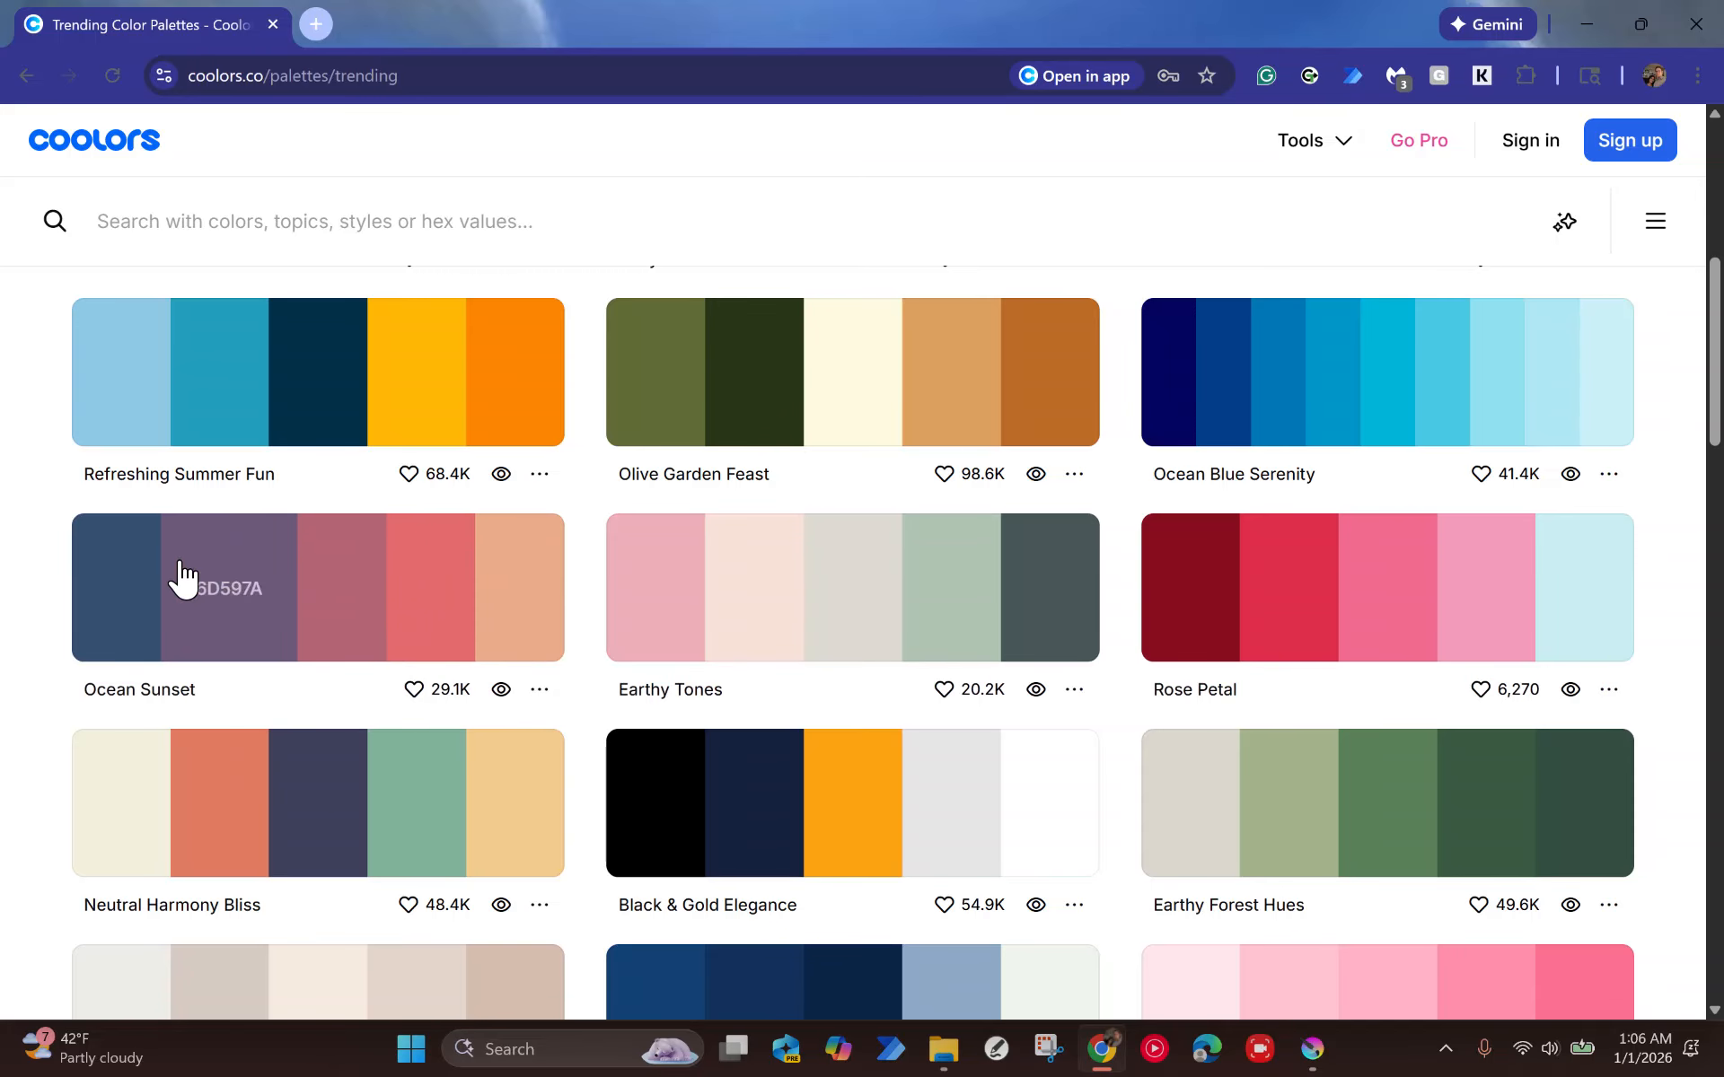
Copy the hex code of the coral-red color in the Ocean Sunset palette and switch back to the unsaved document in Krita.
{"action": "left_click", "coordinate": [389, 589]}
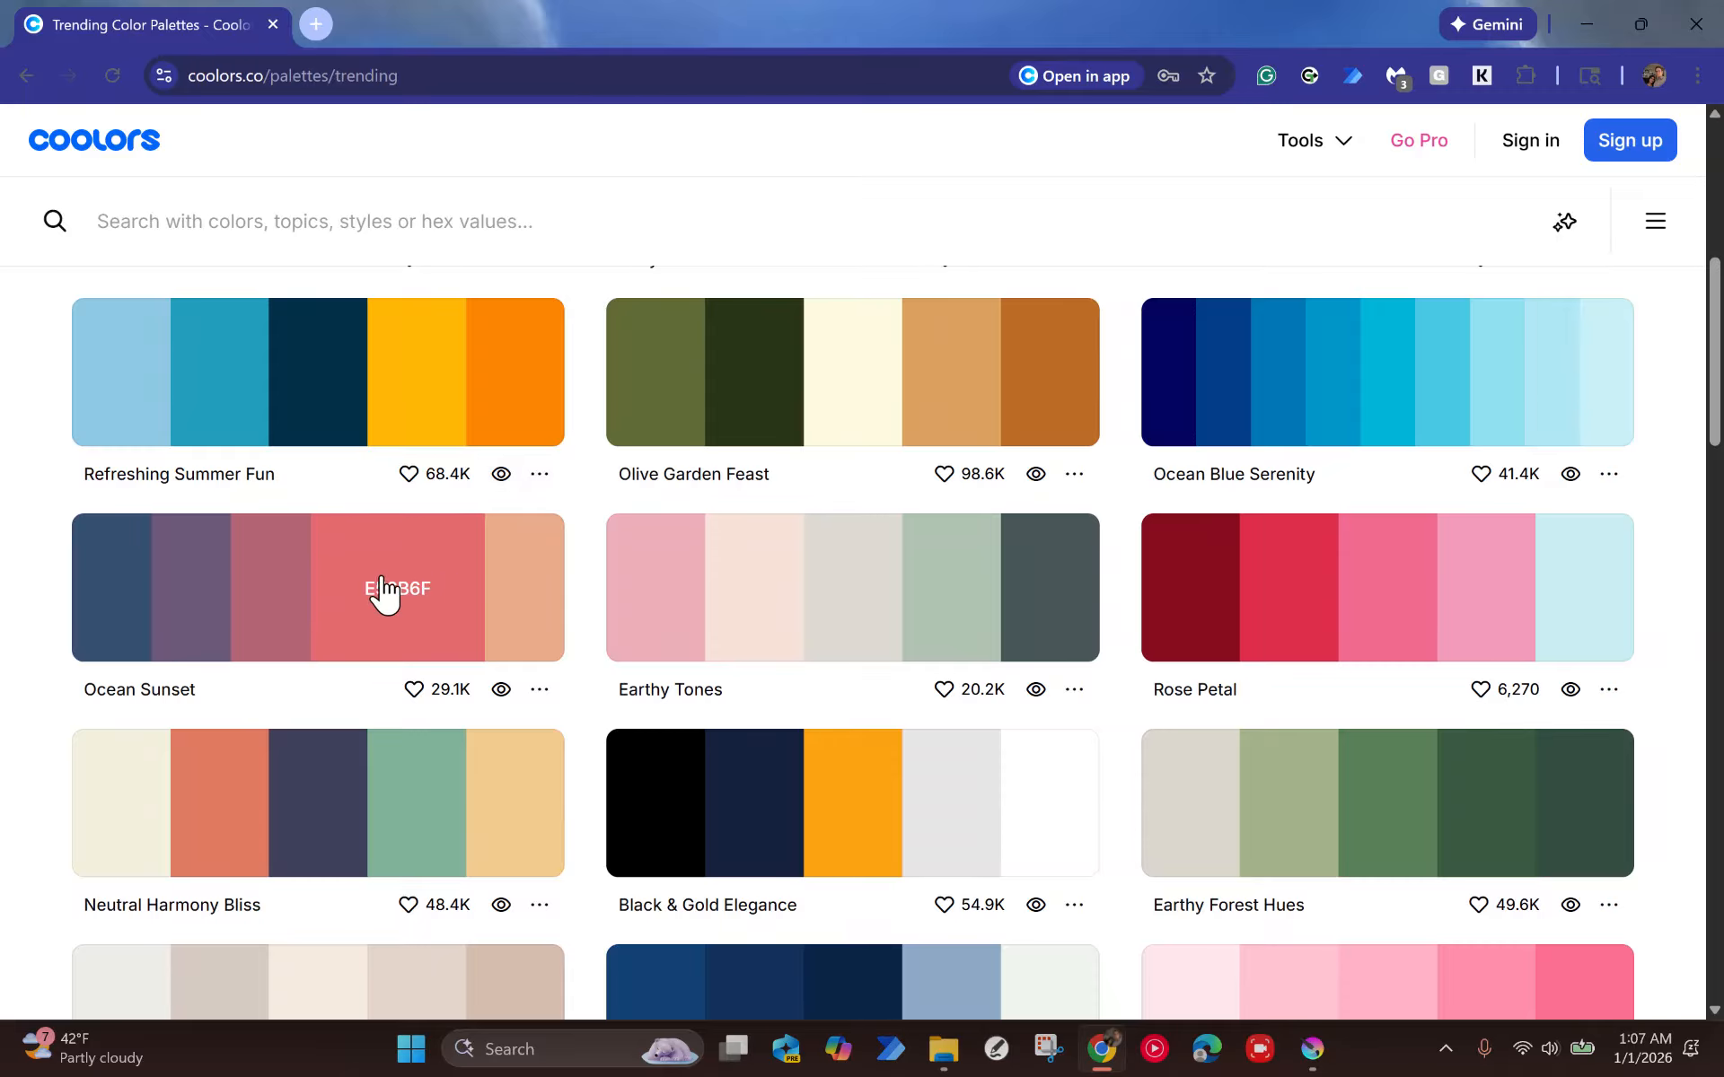
{"action": "left_click", "coordinate": [402, 598]}
{"action": "left_click", "coordinate": [402, 598]}
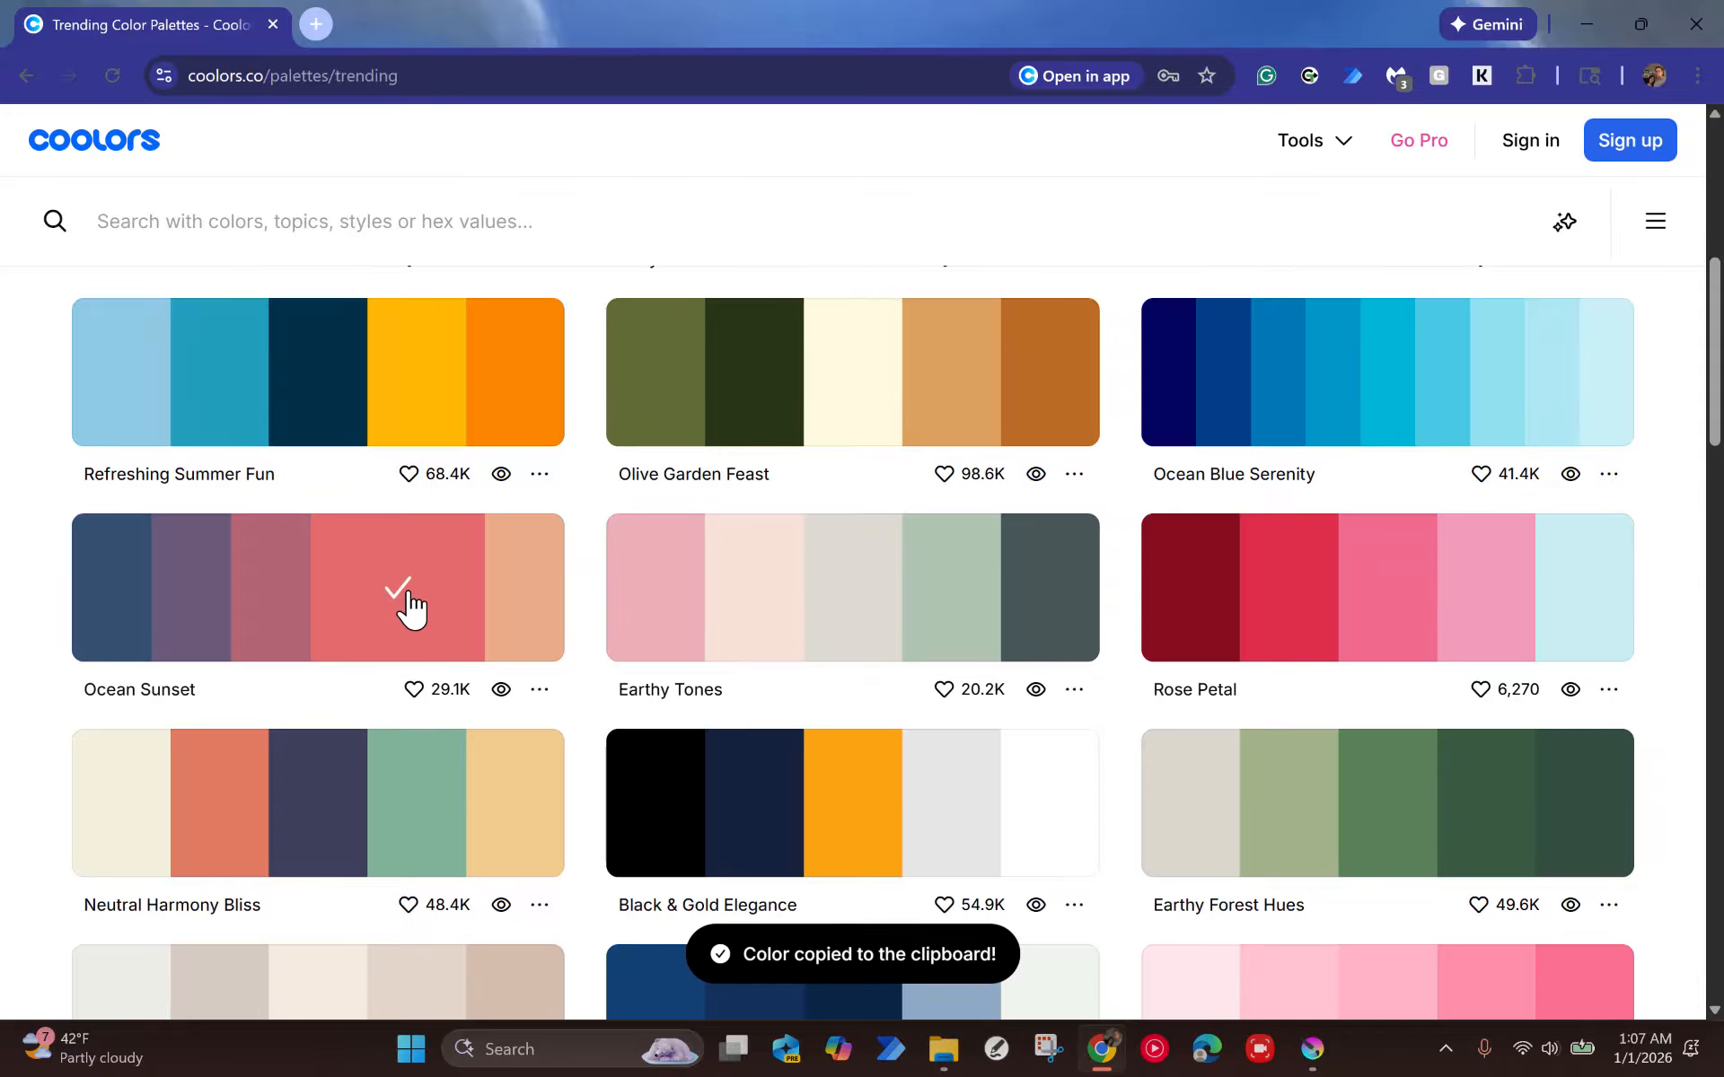
{"action": "left_click", "coordinate": [402, 597]}
{"action": "left_click", "coordinate": [402, 597]}
{"action": "left_click", "coordinate": [404, 594]}
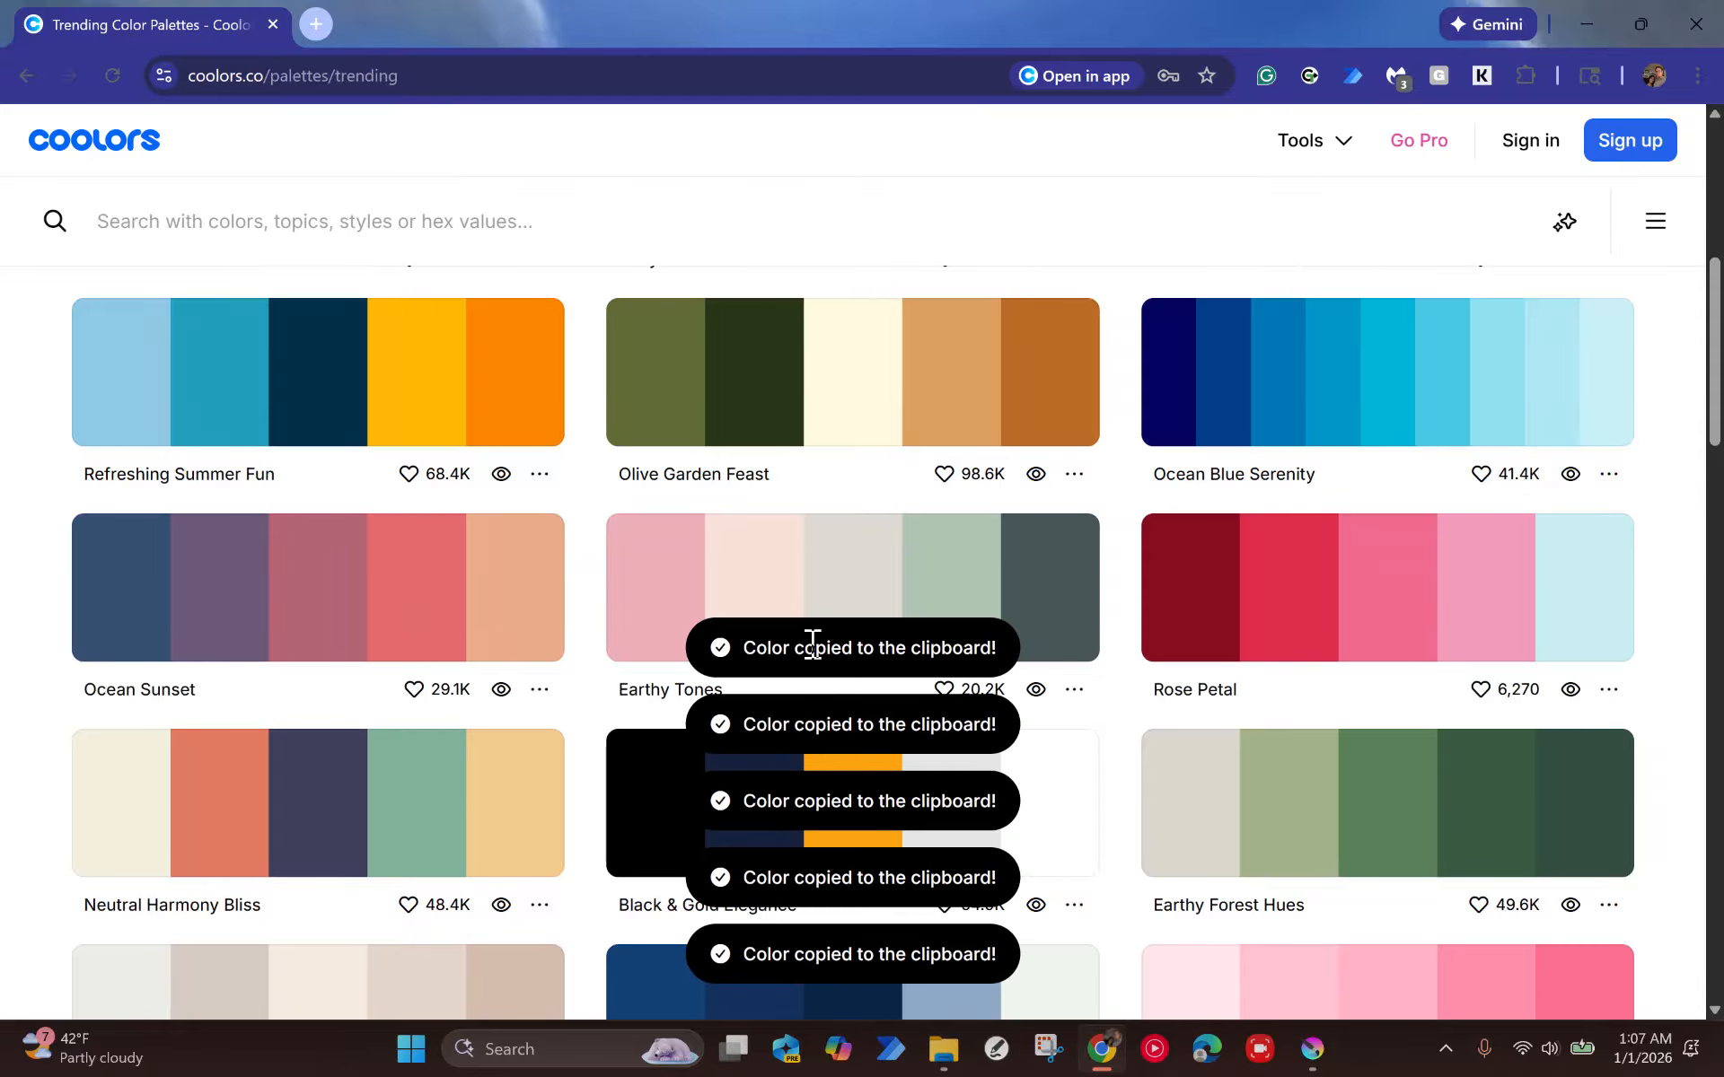
{"action": "left_click", "coordinate": [1312, 1048]}
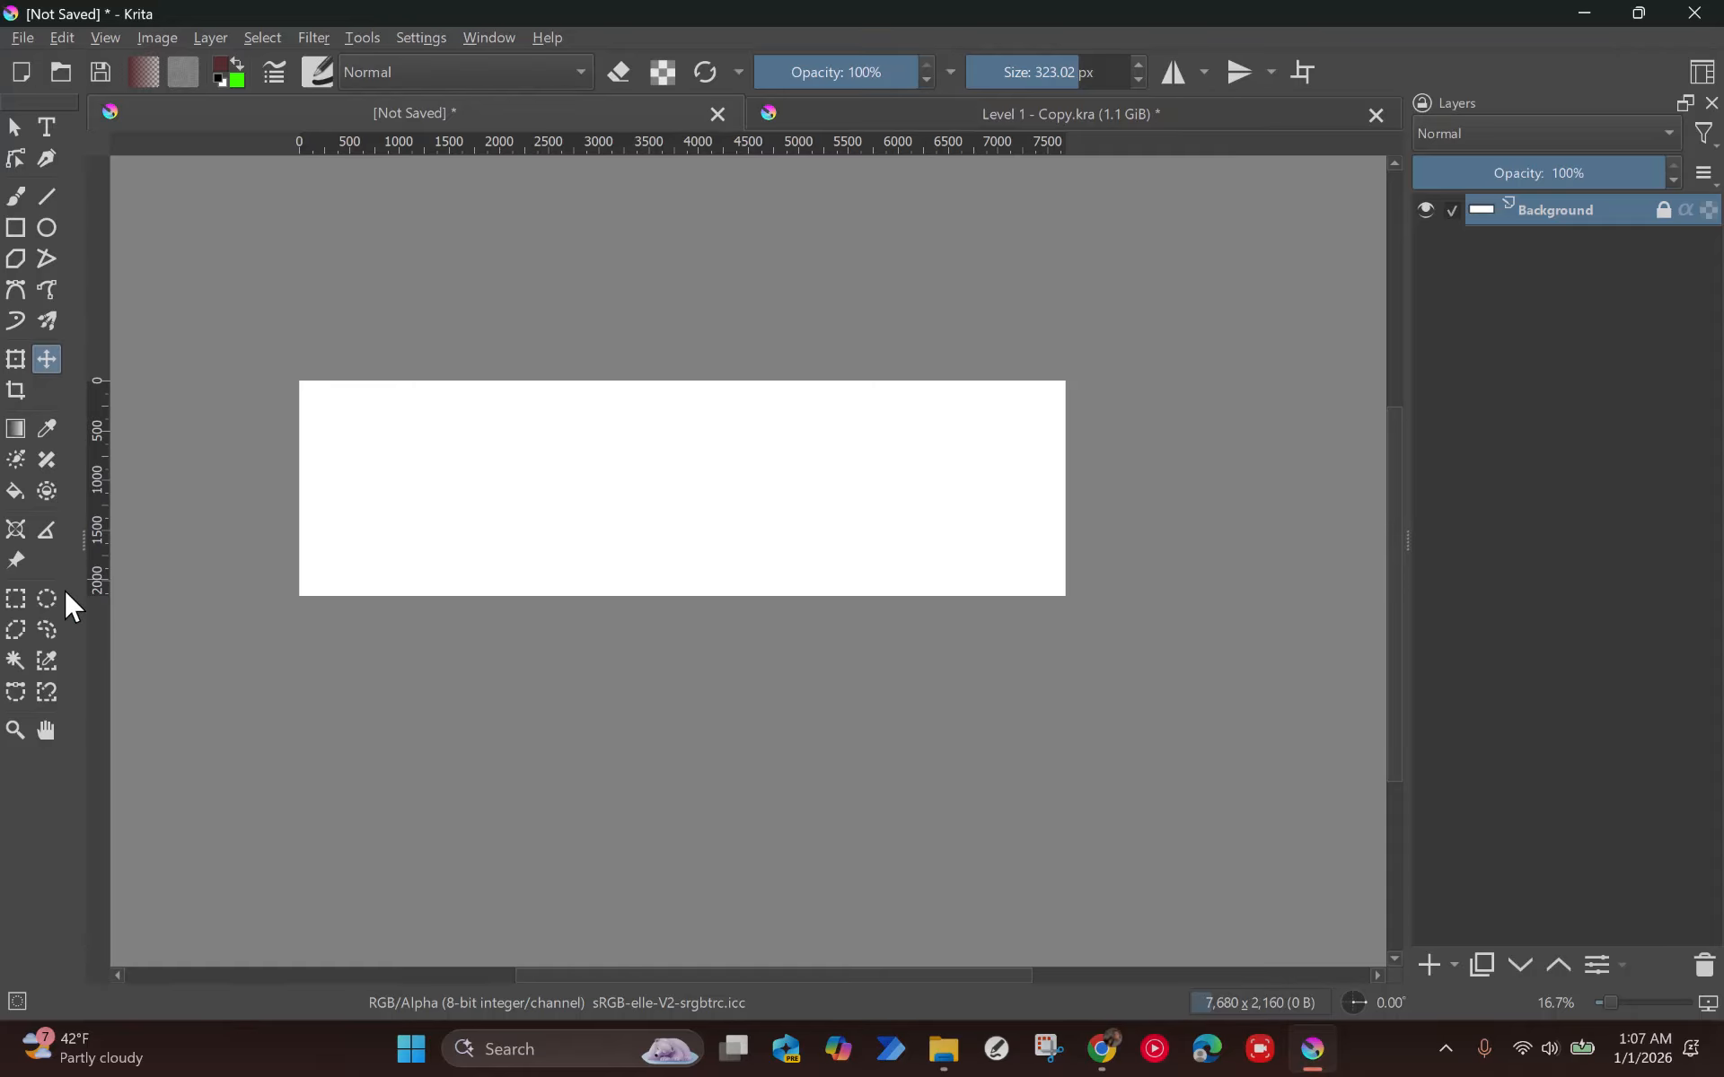
{"action": "left_click", "coordinate": [16, 598]}
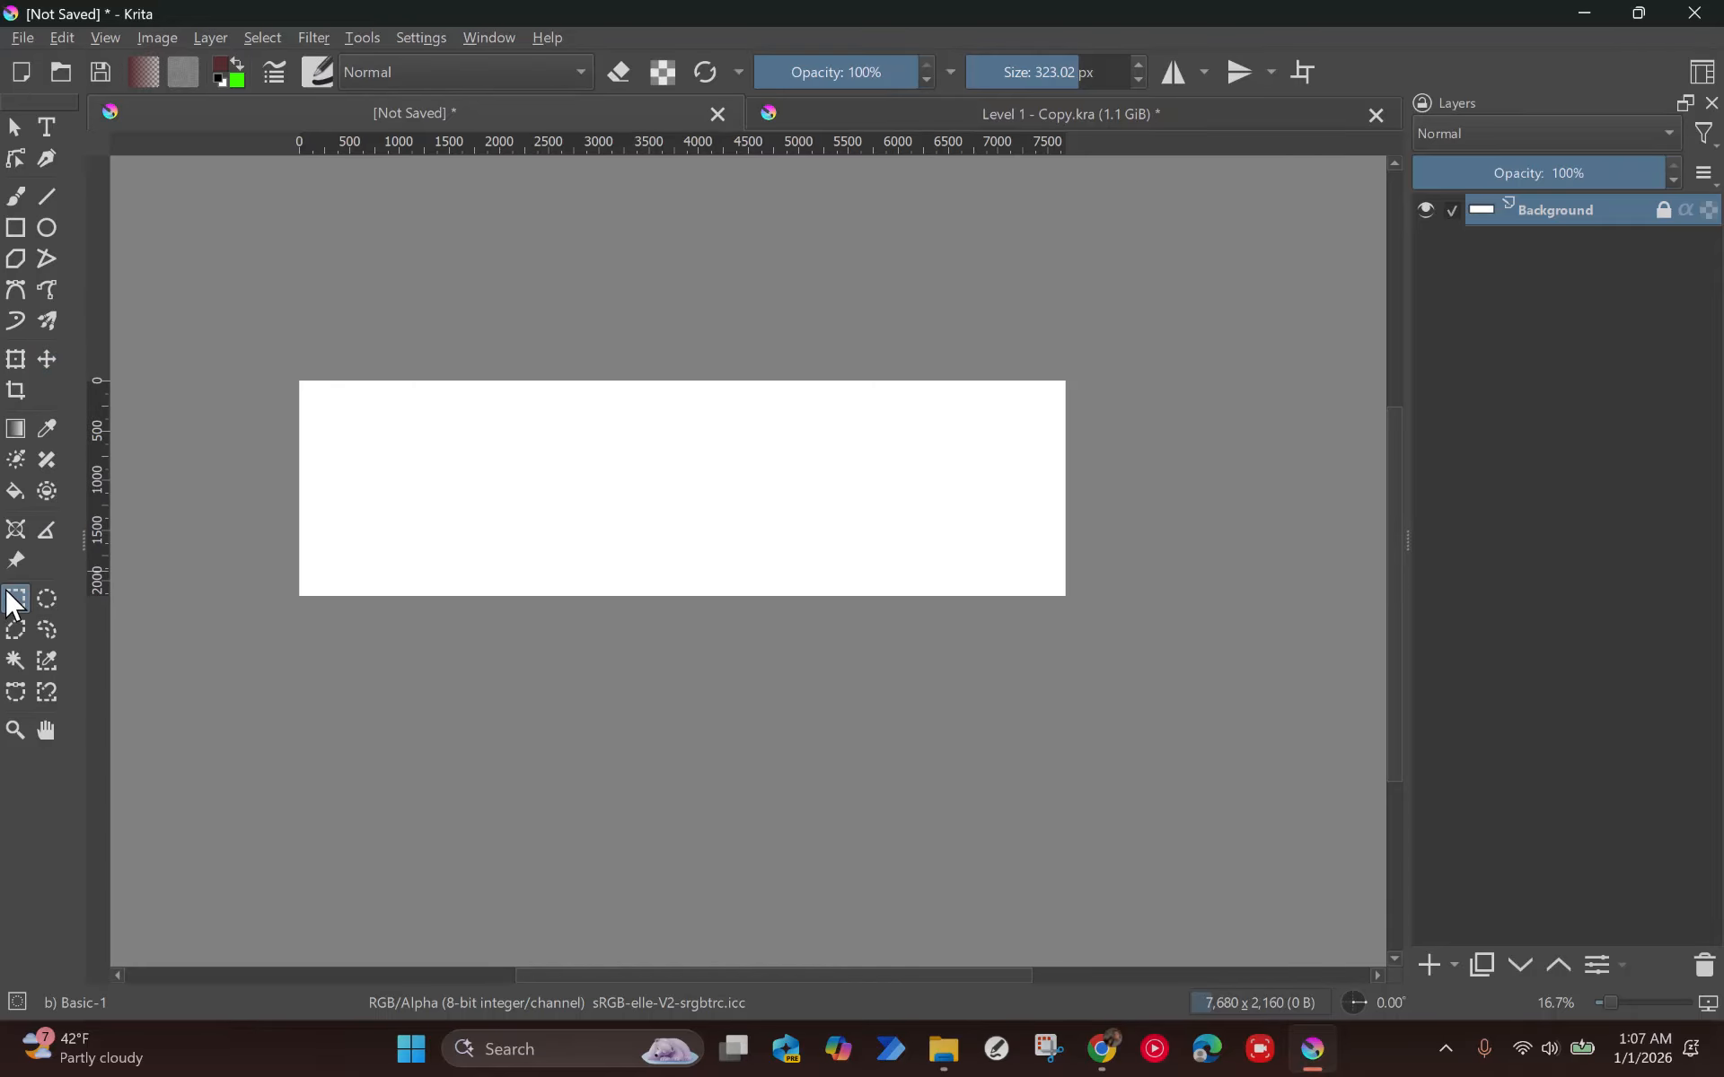
{"action": "left_click", "coordinate": [303, 382]}
{"action": "left_click_drag", "start_coordinate": [303, 382], "coordinate": [342, 426]}
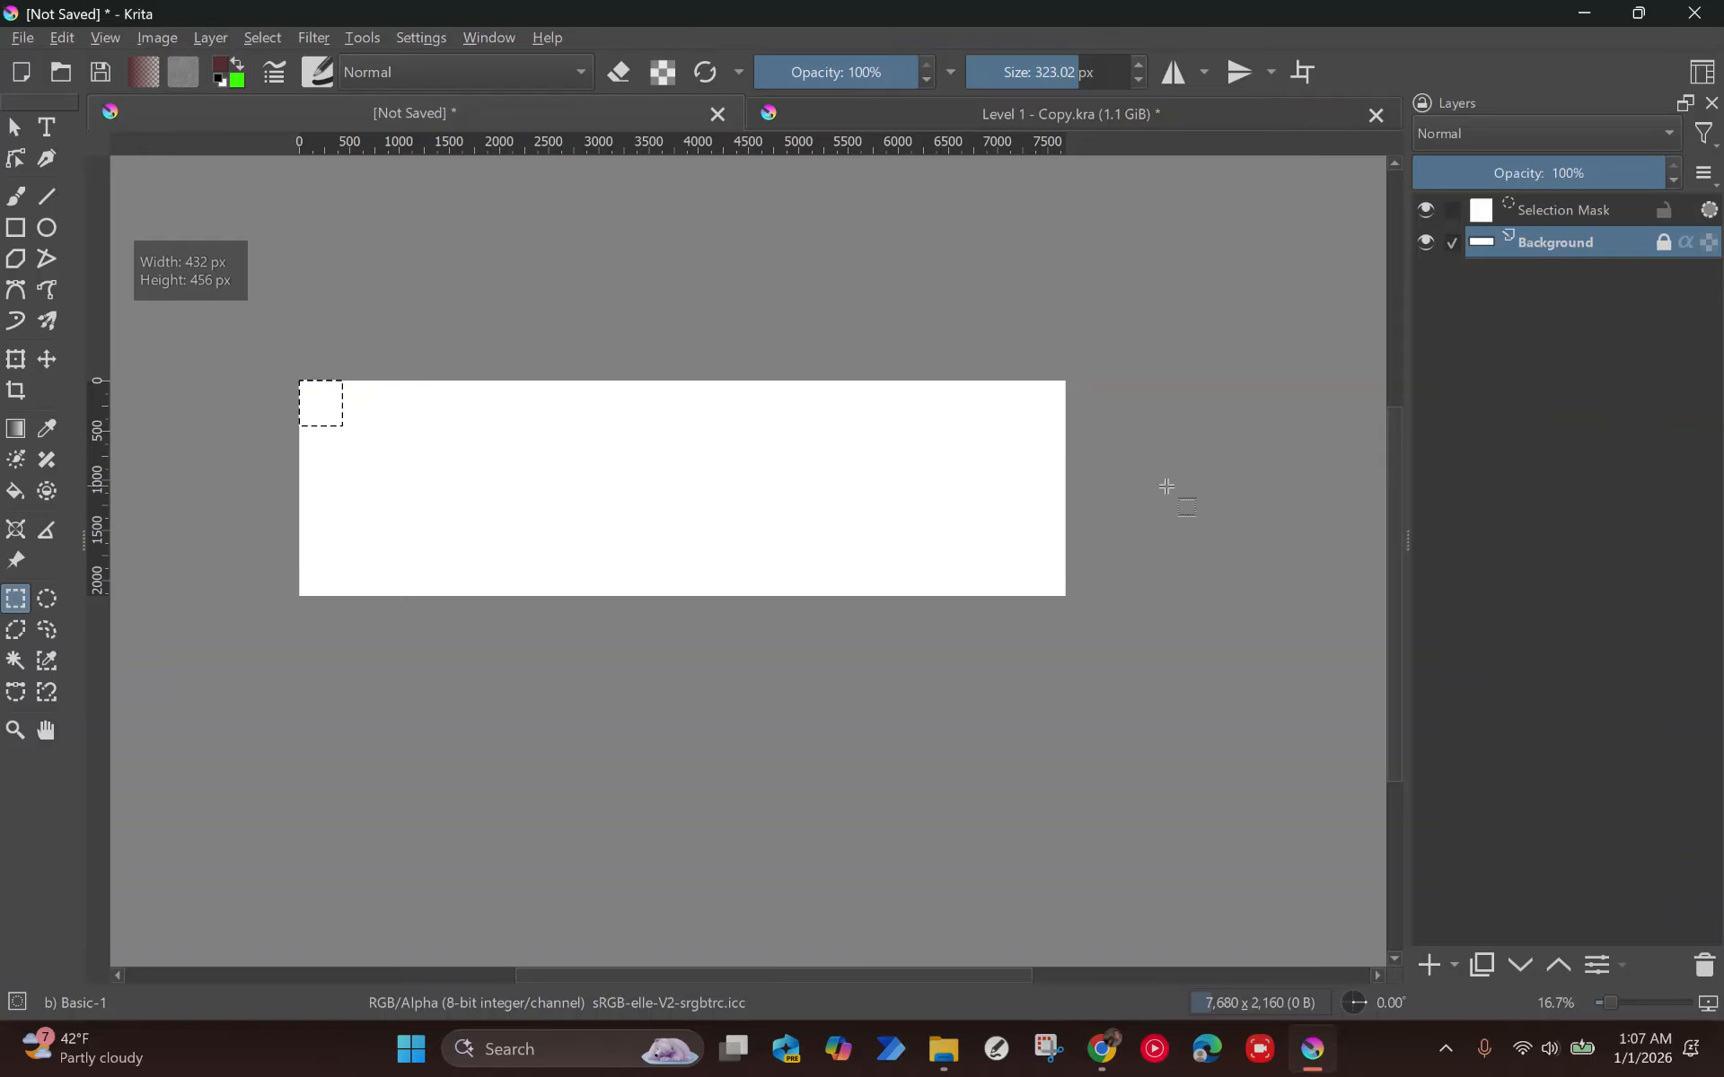
{"action": "key", "text": "ctrl+shift+a"}
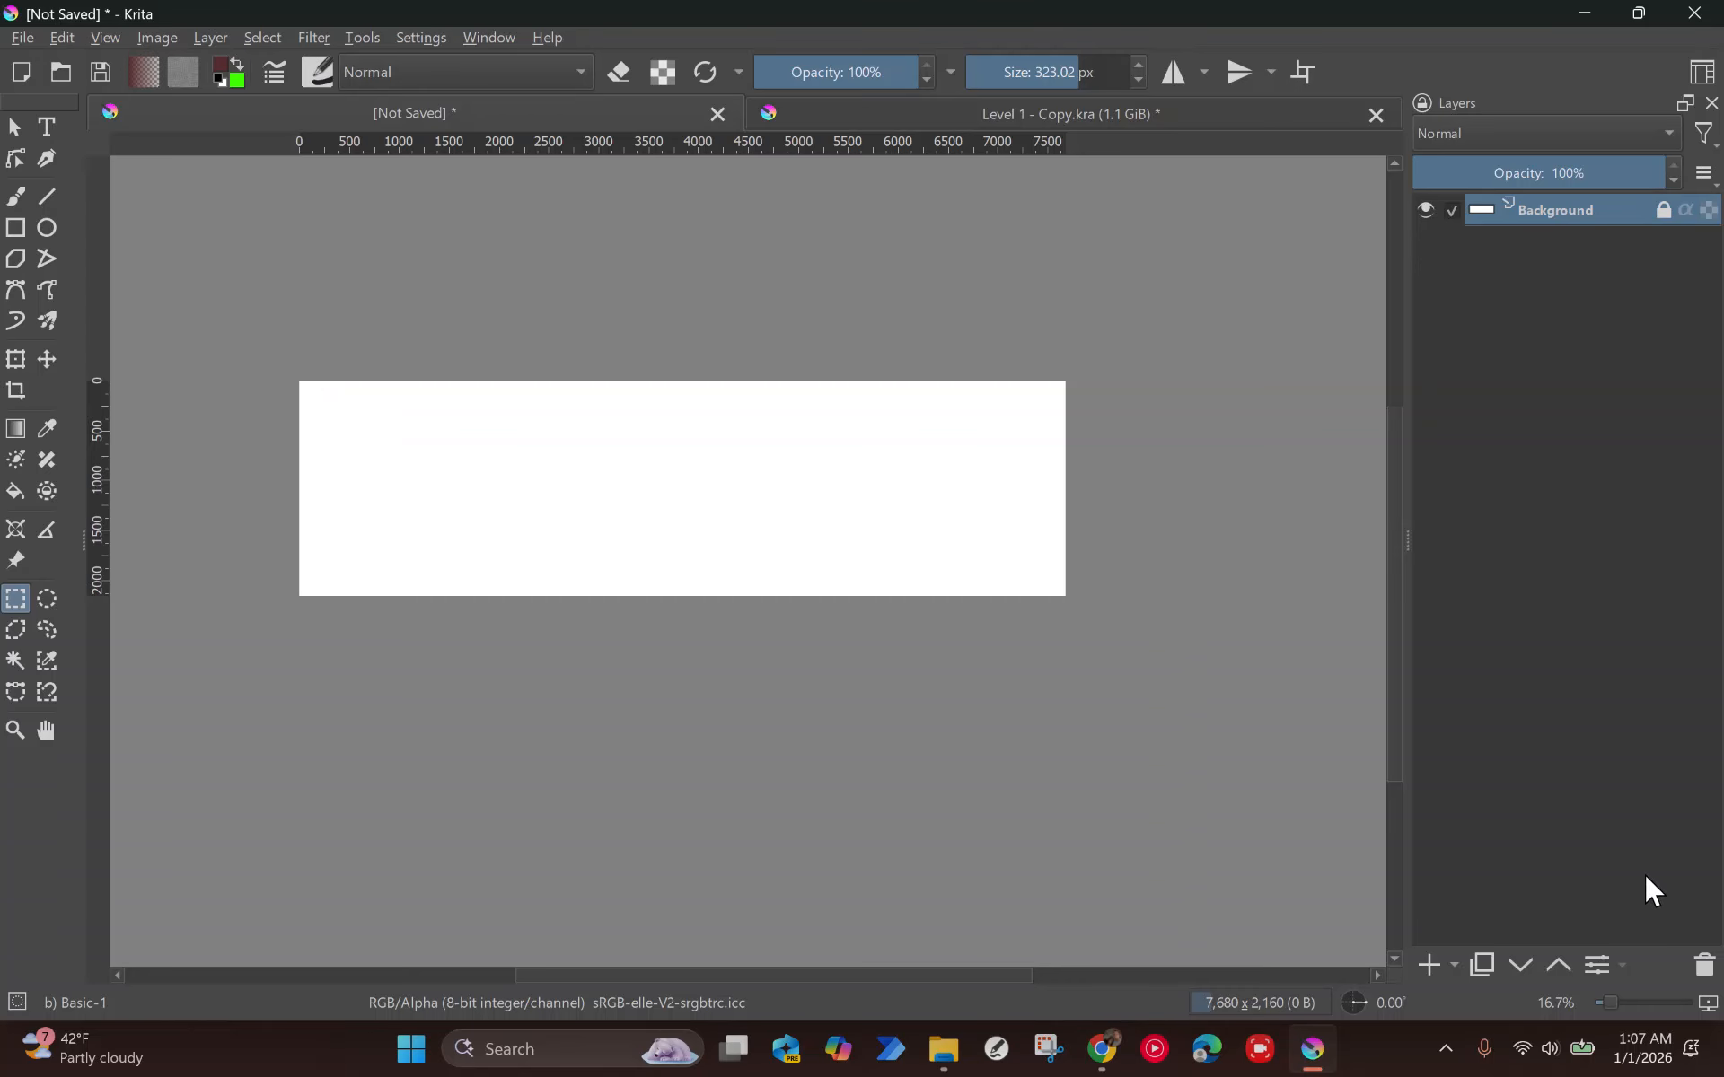
Add a paint layer above the Background layer and name it Colors.
{"action": "left_click", "coordinate": [1430, 965]}
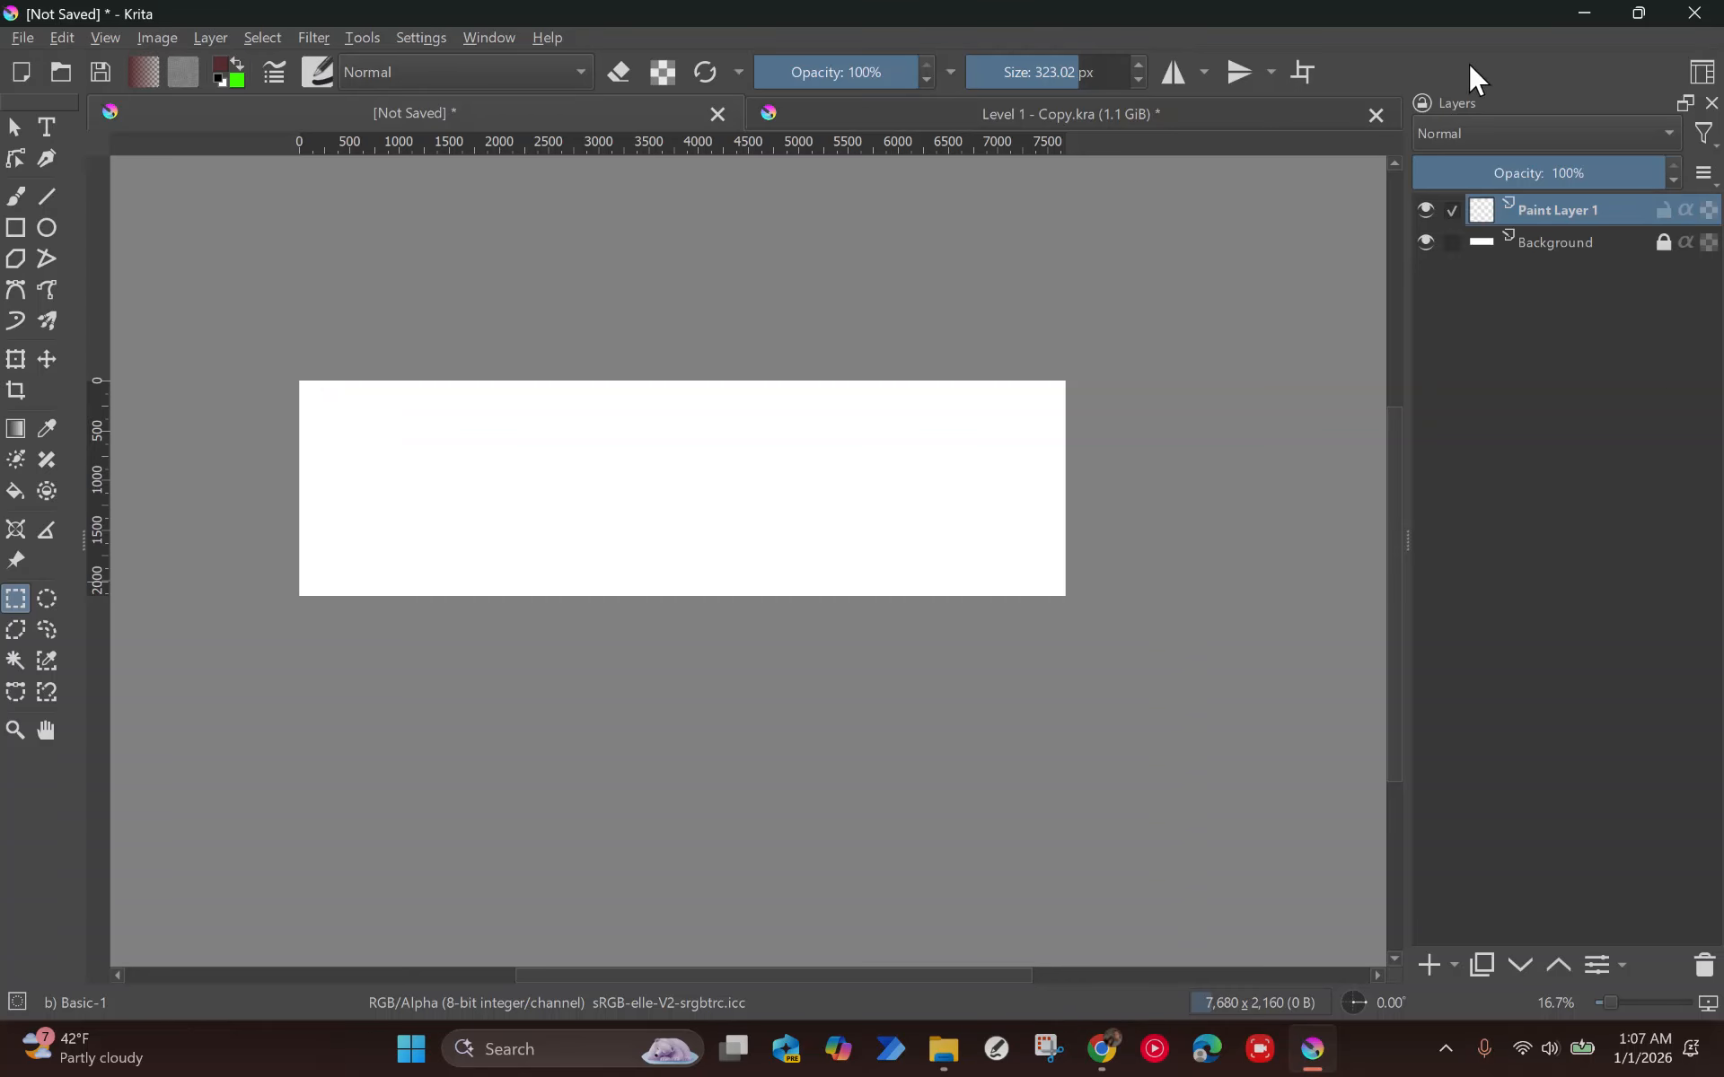
{"action": "double_click", "coordinate": [1556, 215]}
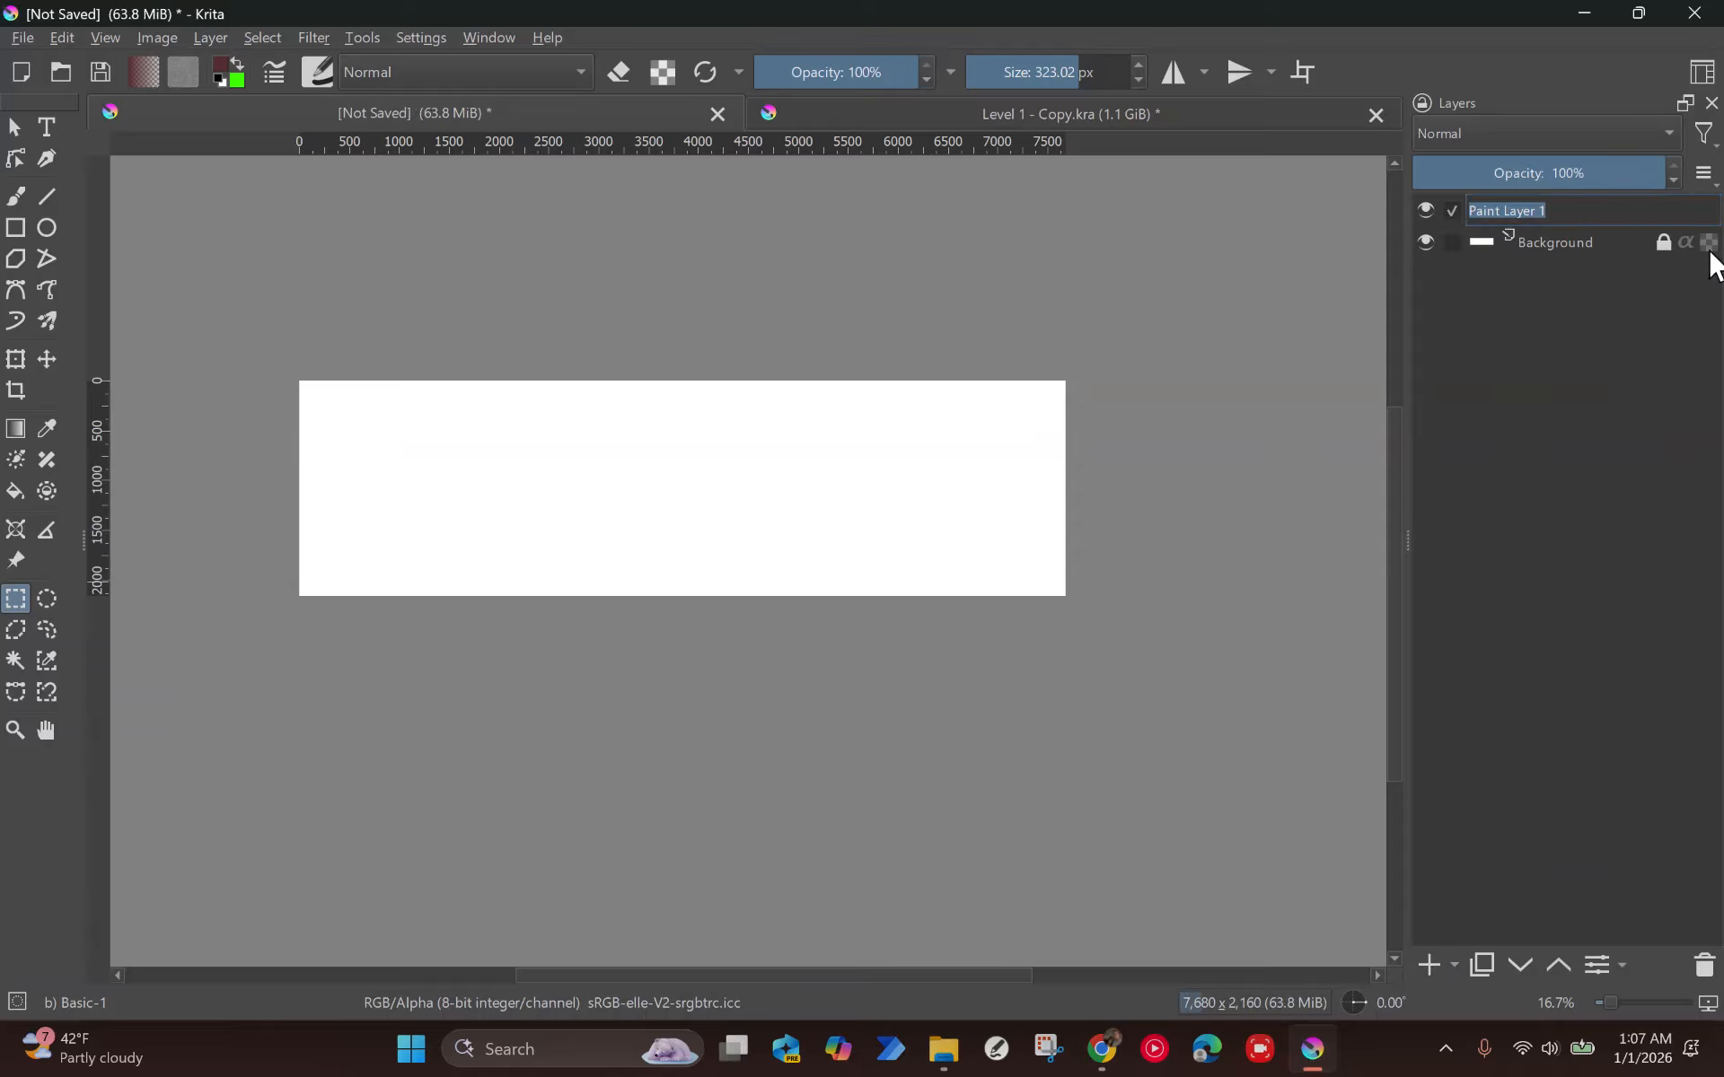
{"action": "type", "text": "Colors"}
{"action": "key", "text": "Return"}
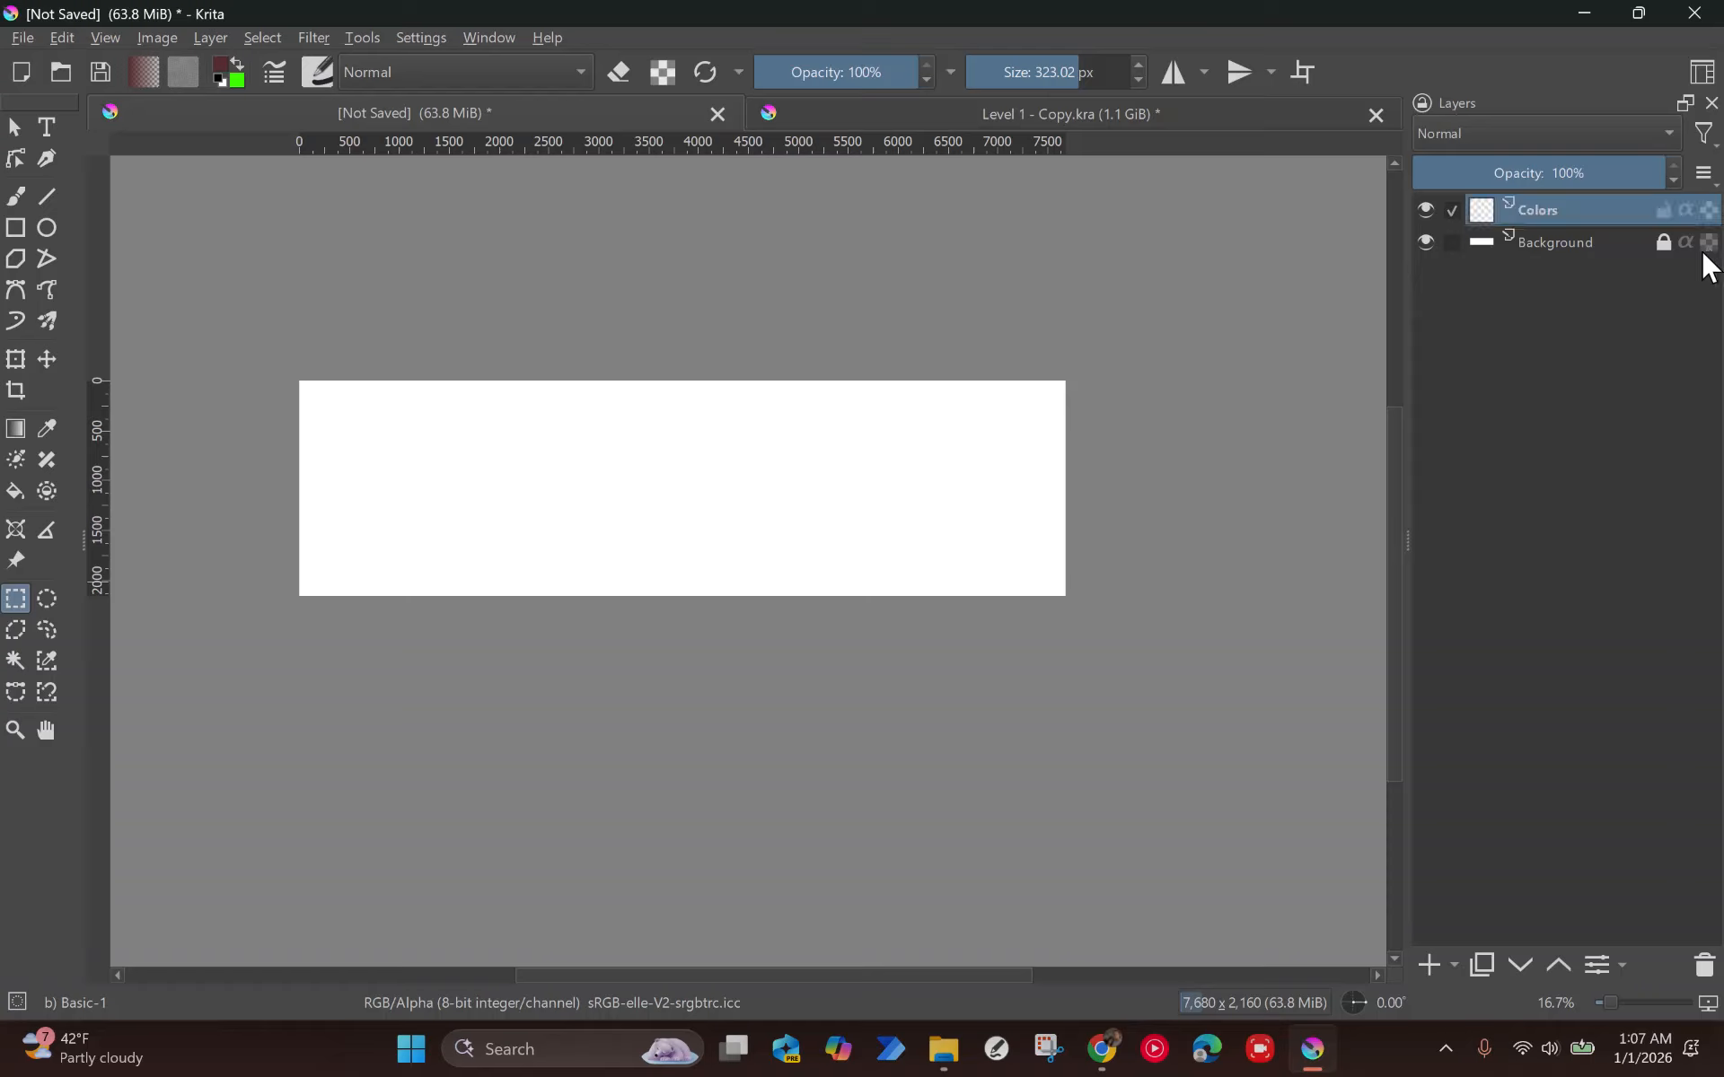
Make a rectangular selection about 444 × 516 px in the canvas's upper-left corner and set the foreground color to the copied coral-red hex code.
{"action": "left_click_drag", "start_coordinate": [301, 384], "coordinate": [344, 432]}
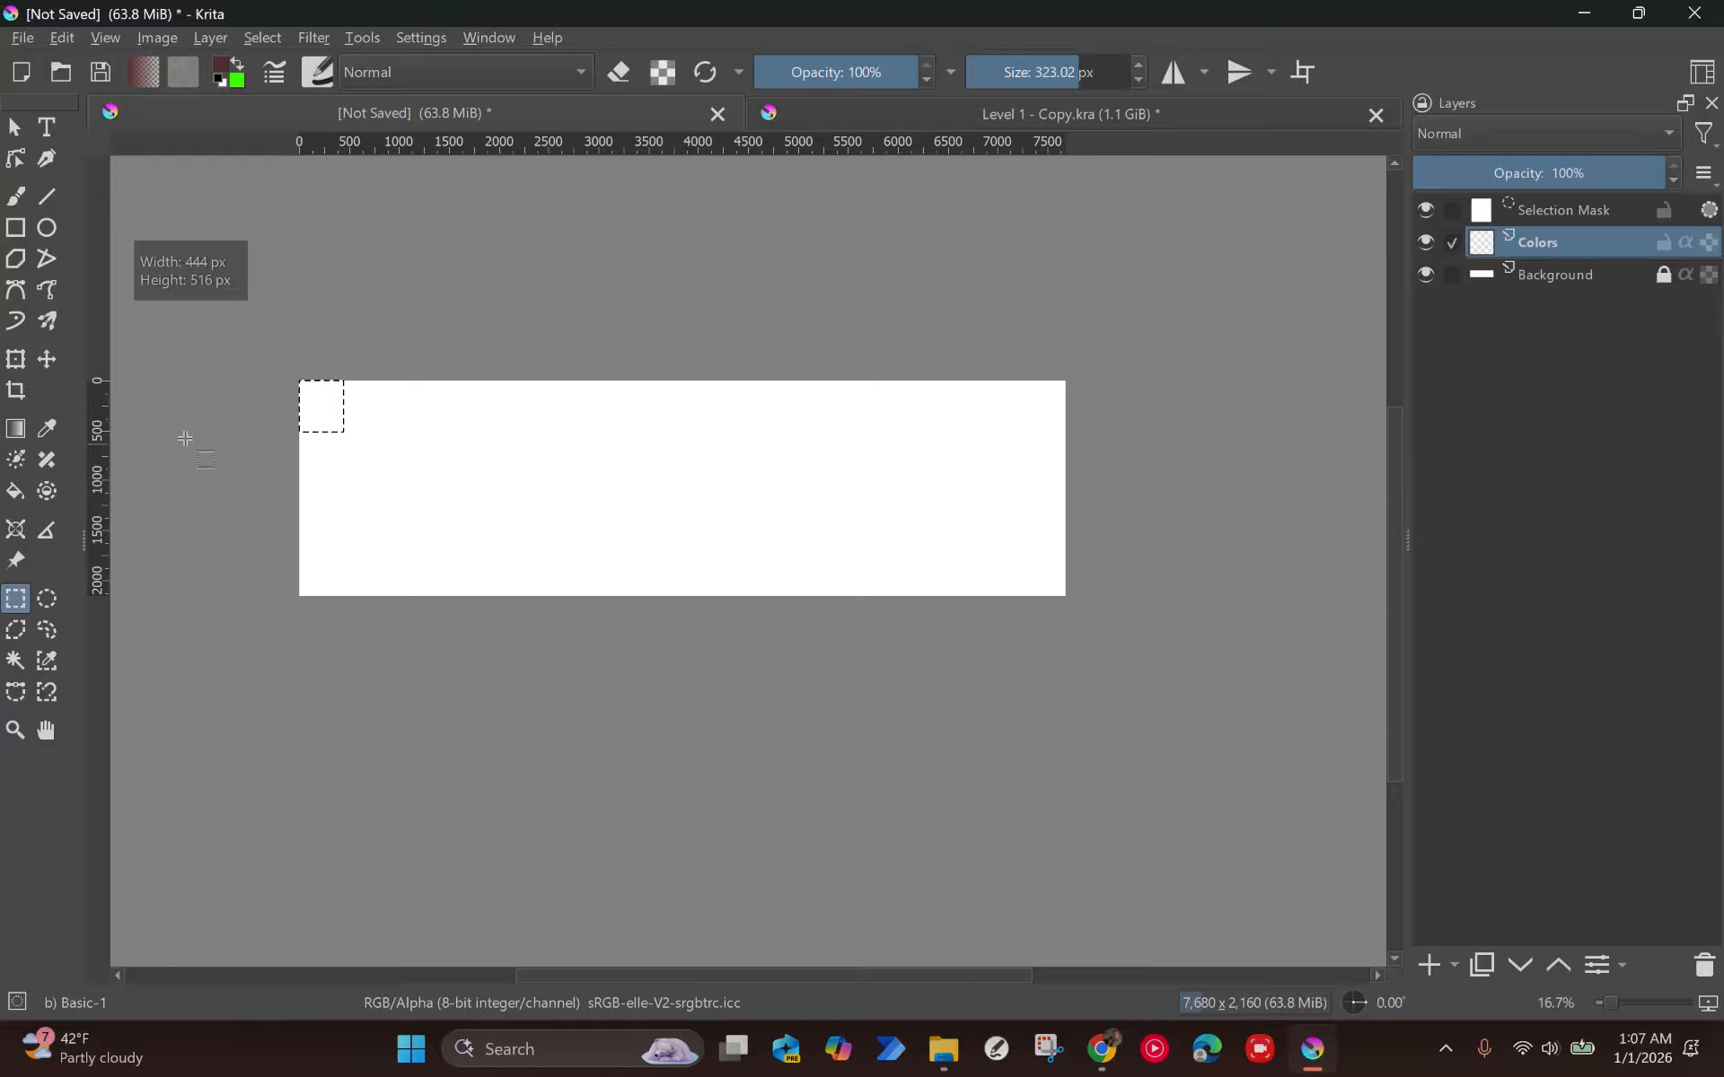
{"action": "left_click", "coordinate": [223, 59]}
{"action": "left_click", "coordinate": [1085, 752]}
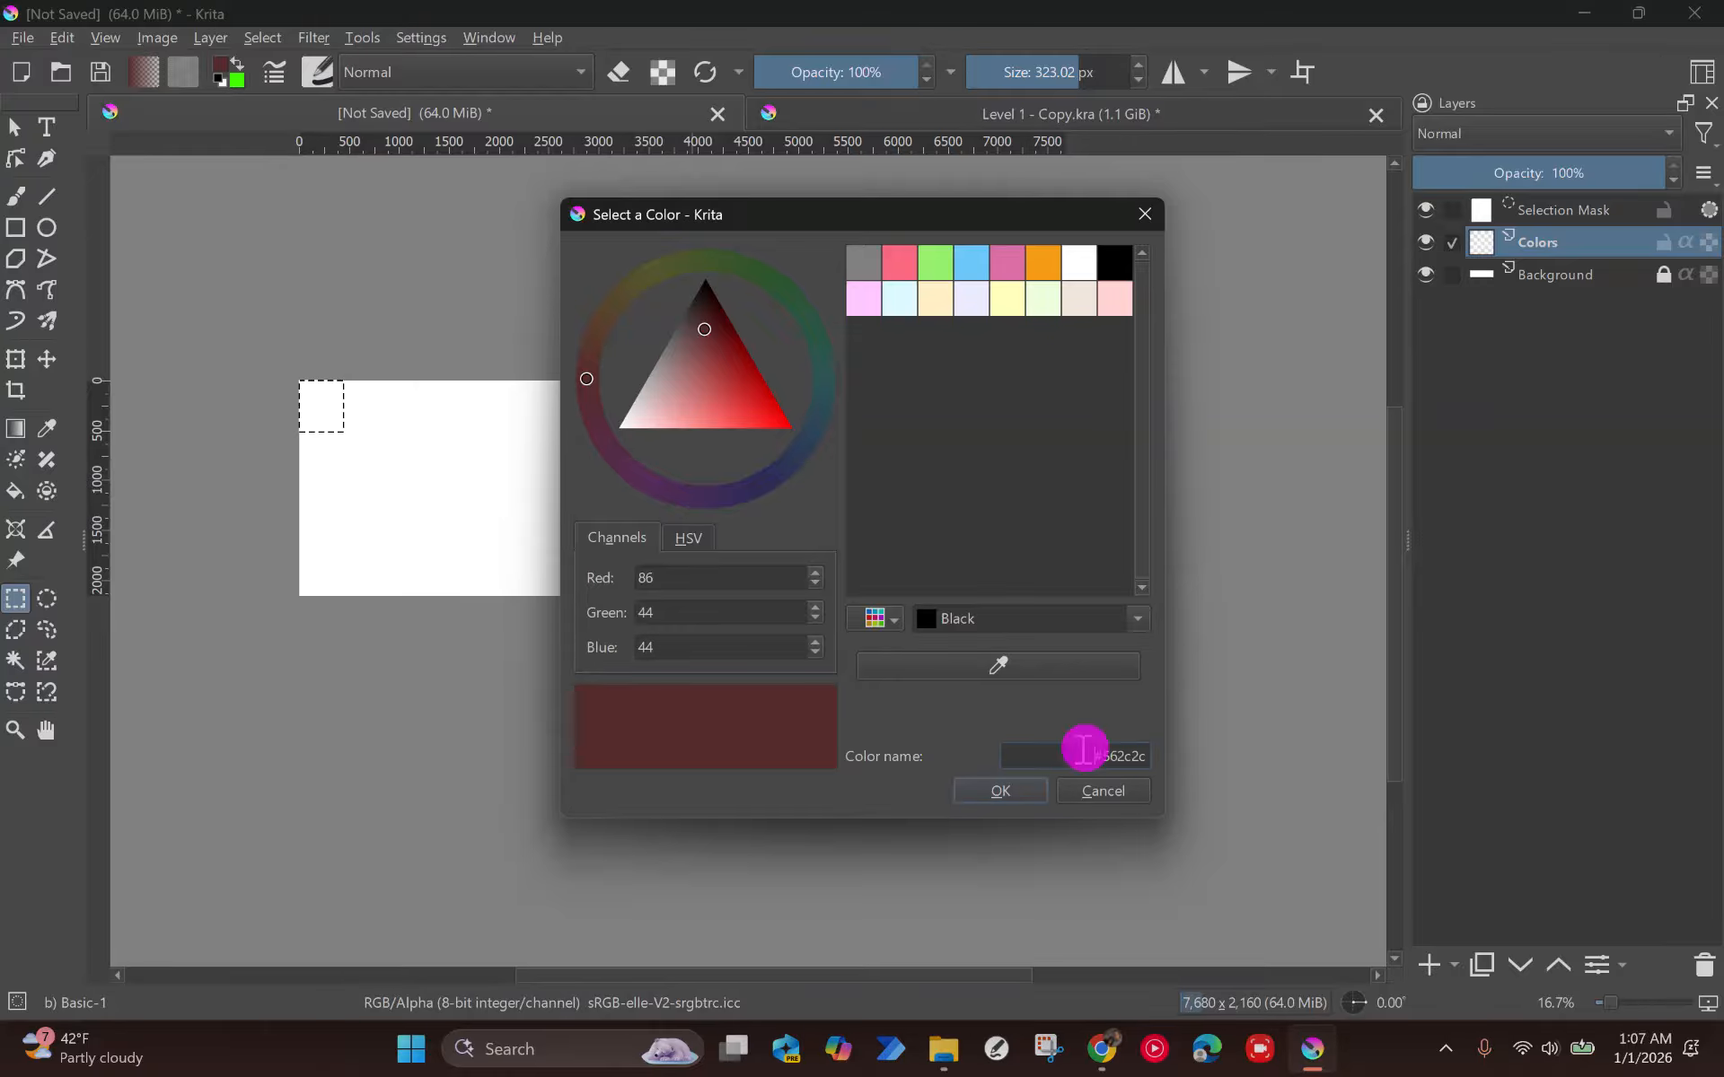
{"action": "key", "text": "ctrl+v"}
{"action": "left_click", "coordinate": [1024, 798]}
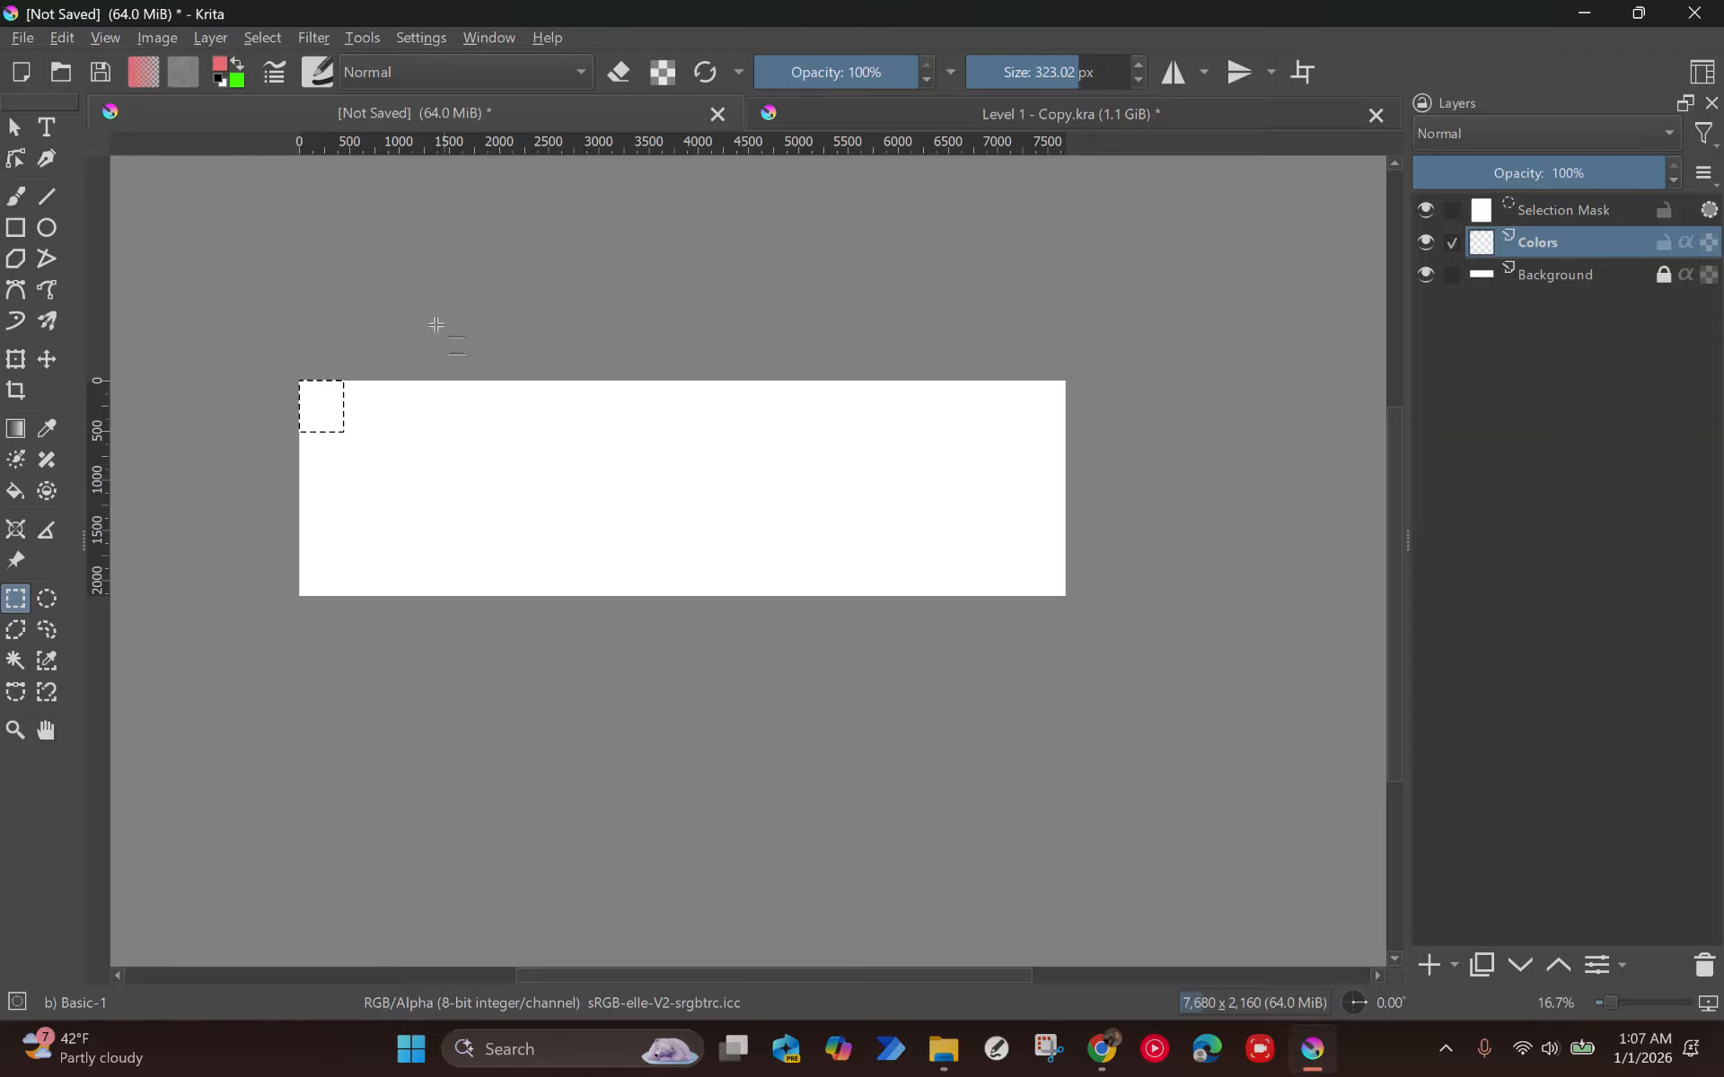
Fill the rectangular selection on the Colors layer with the coral-red foreground color.
{"action": "key", "text": "f"}
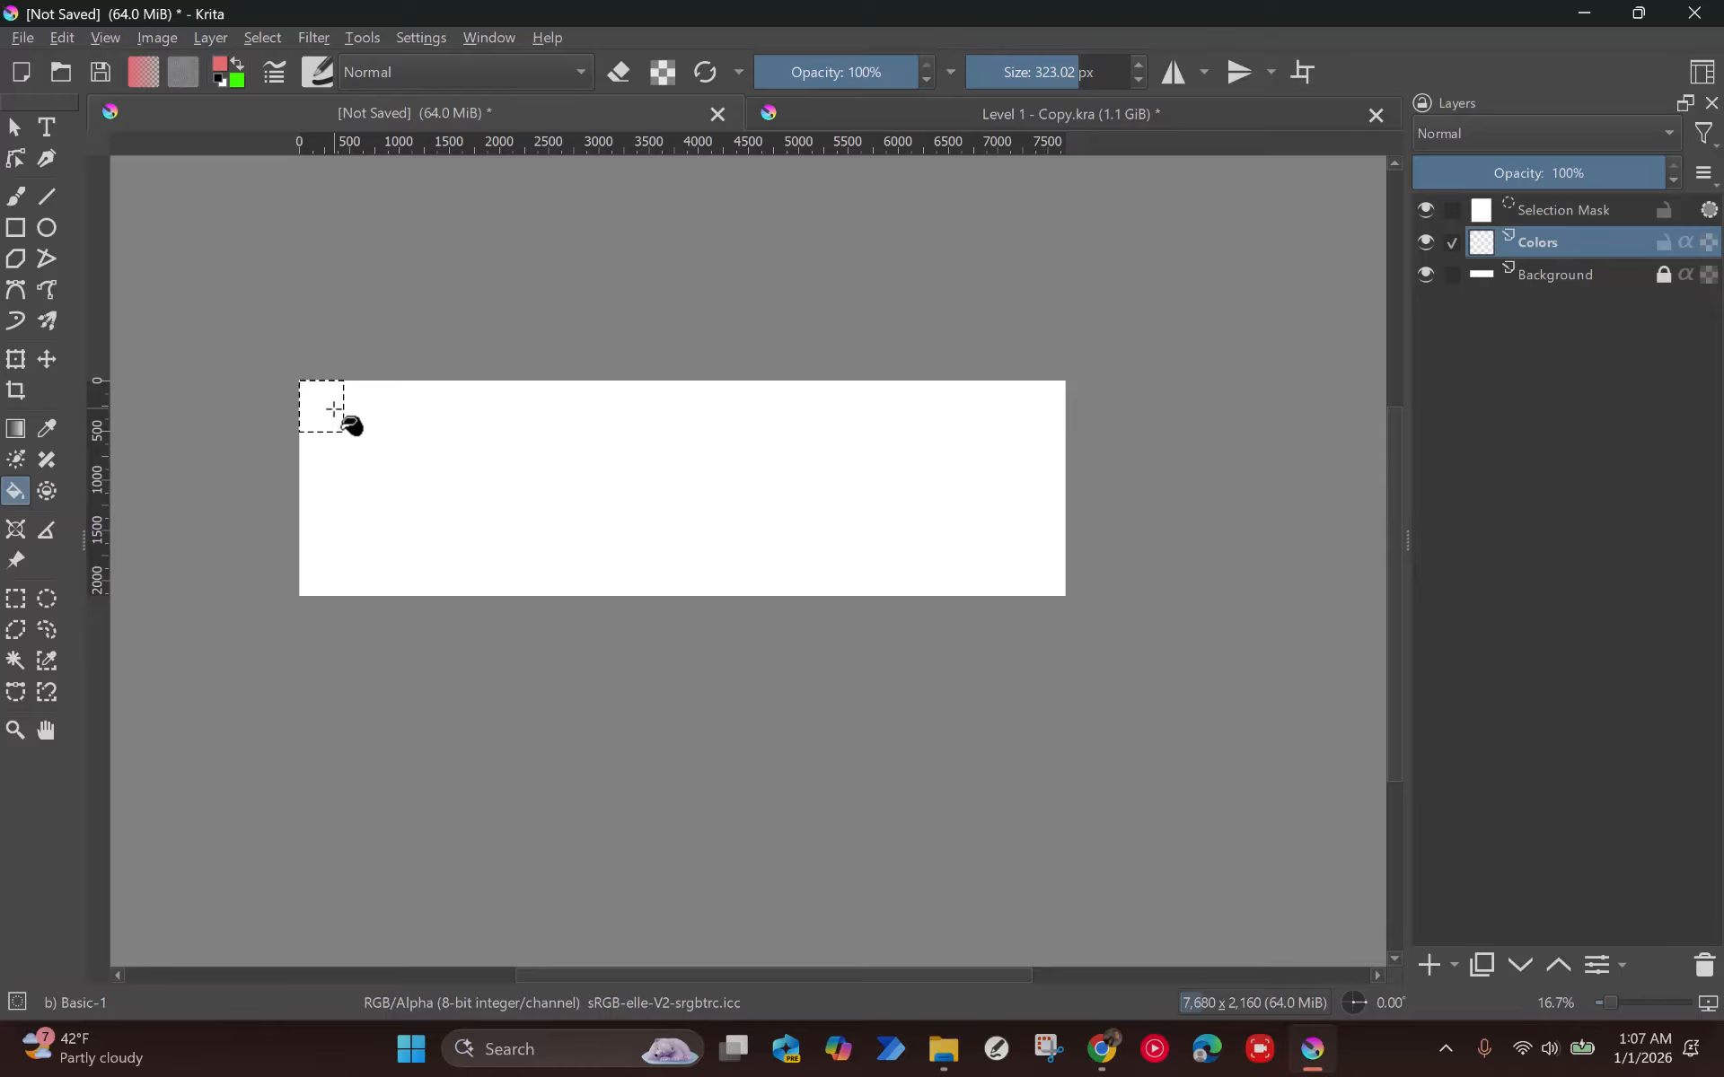
{"action": "left_click", "coordinate": [339, 413]}
{"action": "key", "text": "1"}
{"action": "left_click_drag", "start_coordinate": [374, 364], "coordinate": [337, 761]}
{"action": "scroll", "coordinate": [373, 705], "scroll_direction": "down", "scroll_amount": 1}
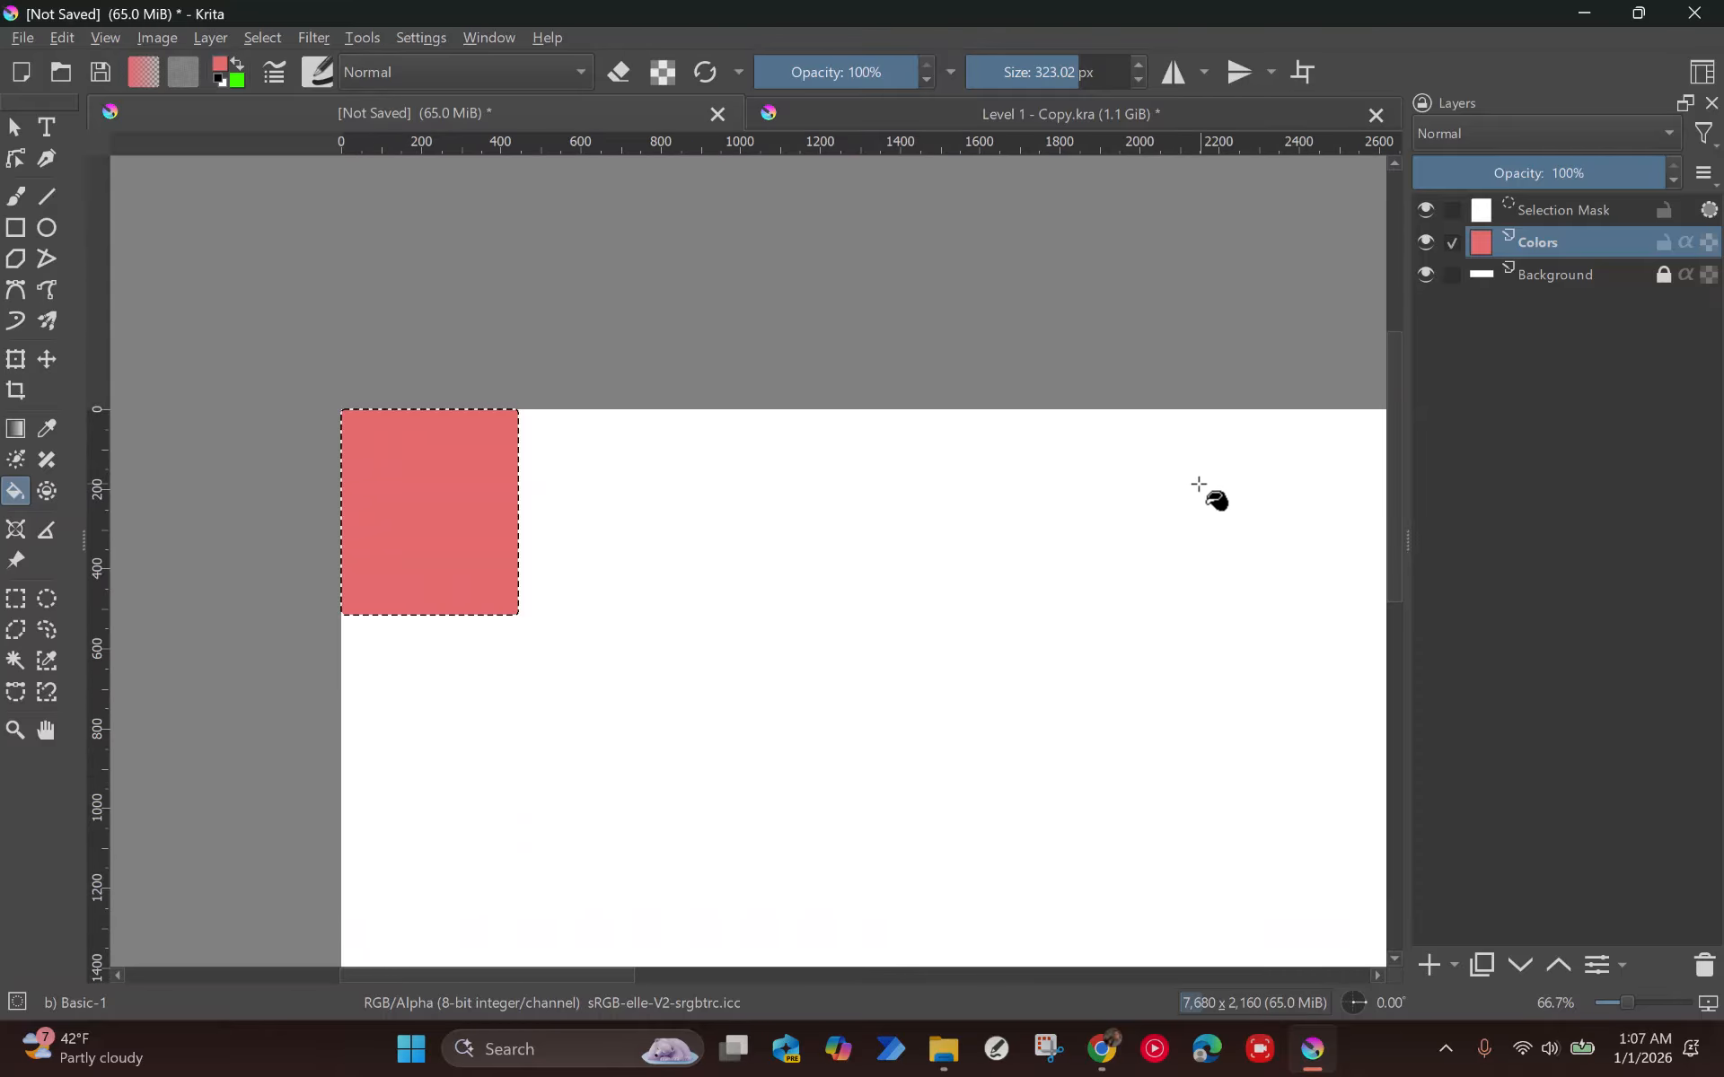
{"action": "scroll", "coordinate": [954, 577], "scroll_direction": "down", "scroll_amount": 1}
{"action": "left_click_drag", "start_coordinate": [954, 578], "coordinate": [842, 473]}
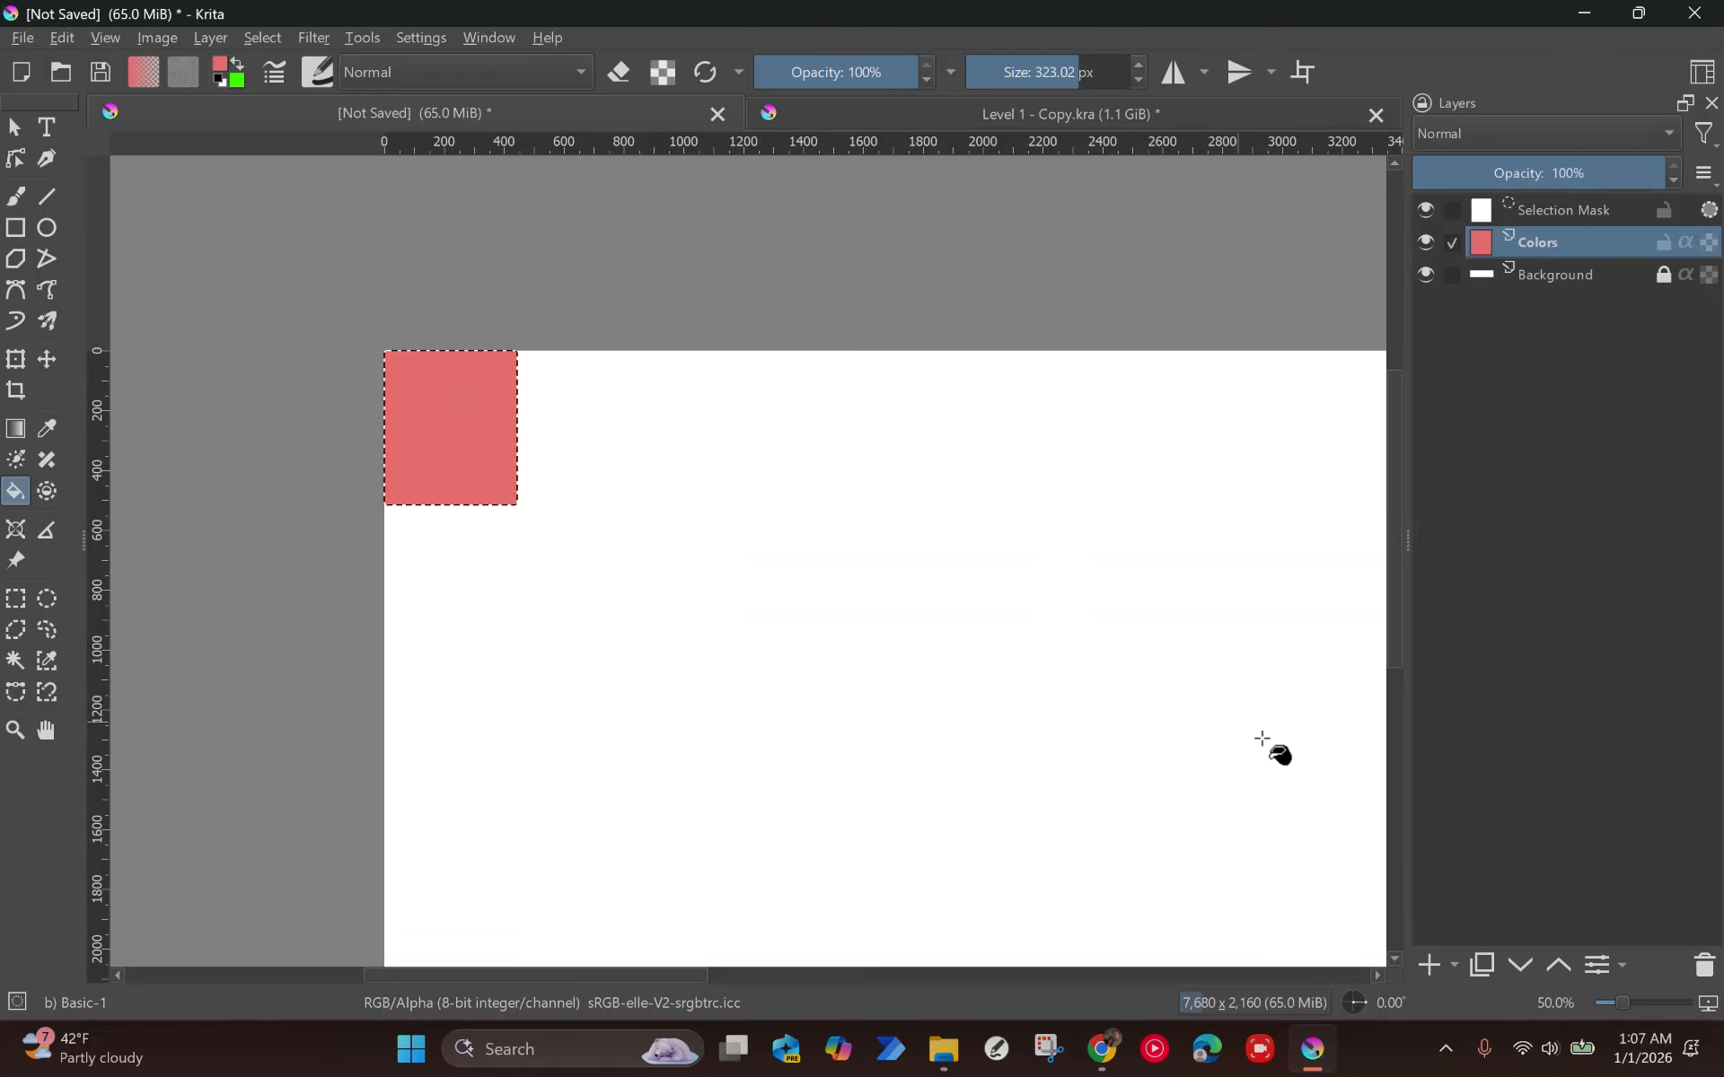
Add a paint layer above Colors and copy the peach color's hex code from the Ocean Sunset palette on Coolors in Chrome.
{"action": "left_click", "coordinate": [1431, 965]}
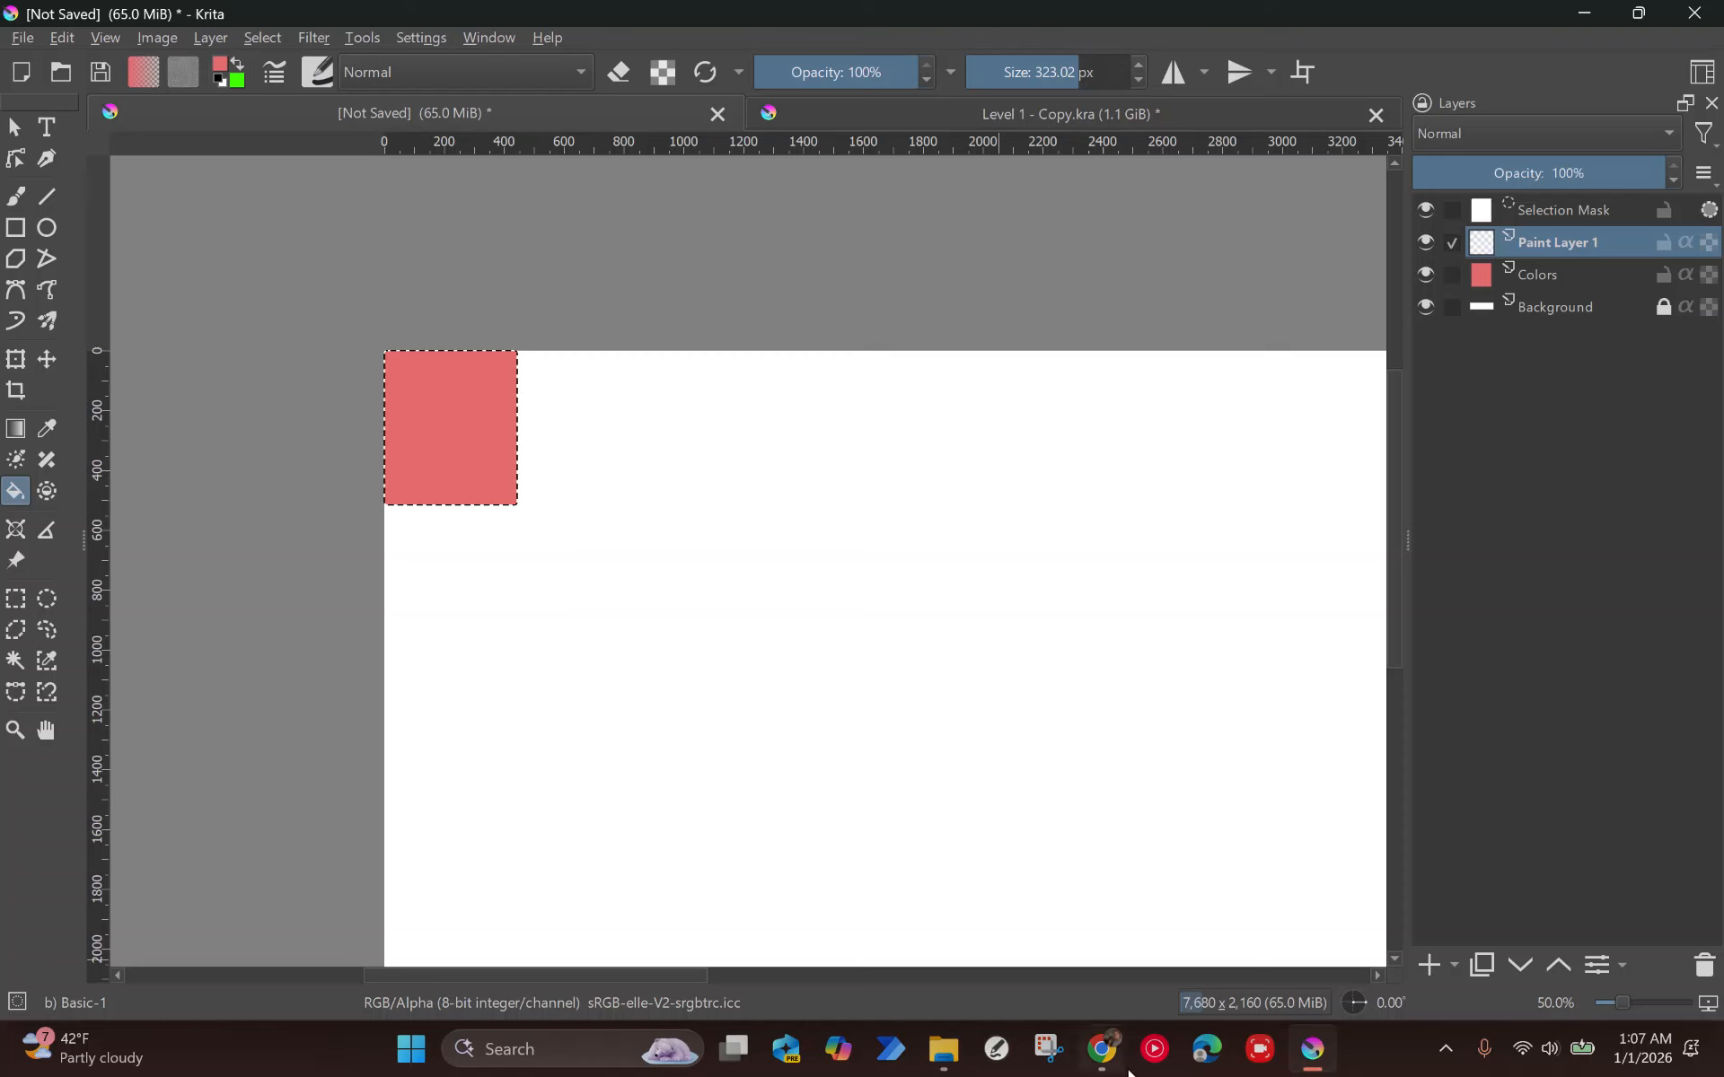
{"action": "left_click", "coordinate": [1104, 1045]}
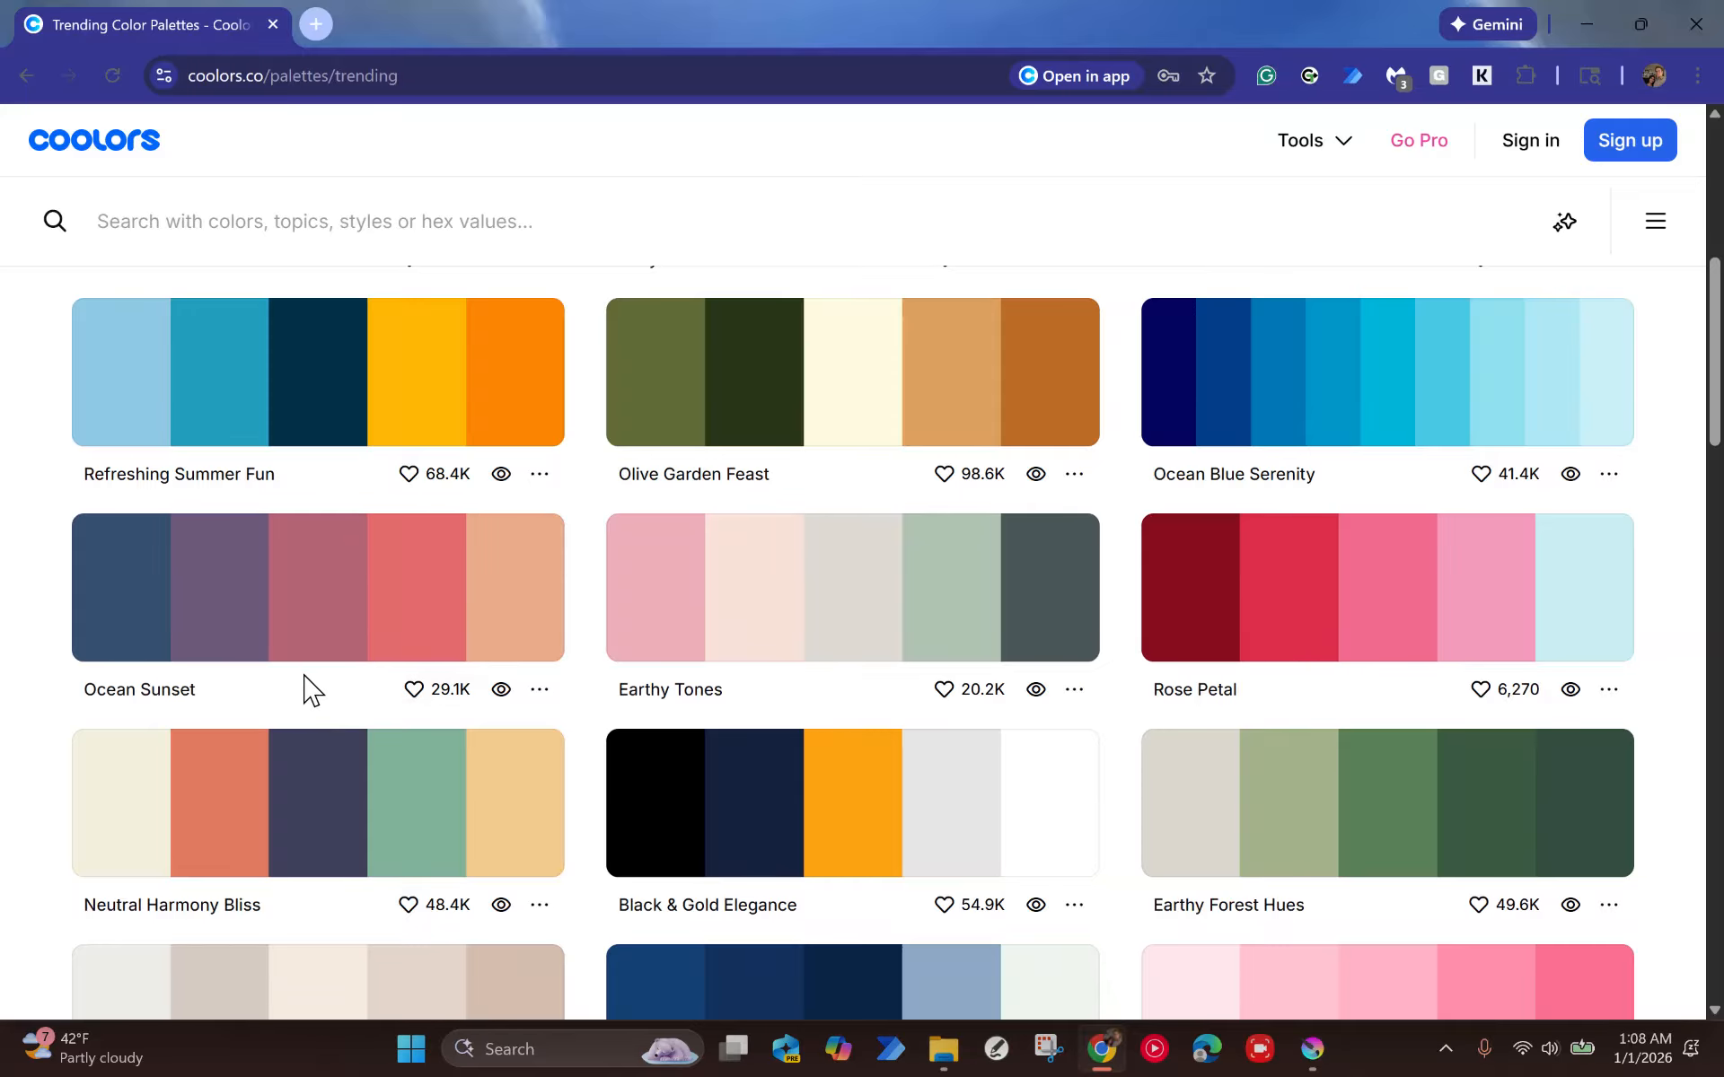
{"action": "left_click", "coordinate": [497, 600]}
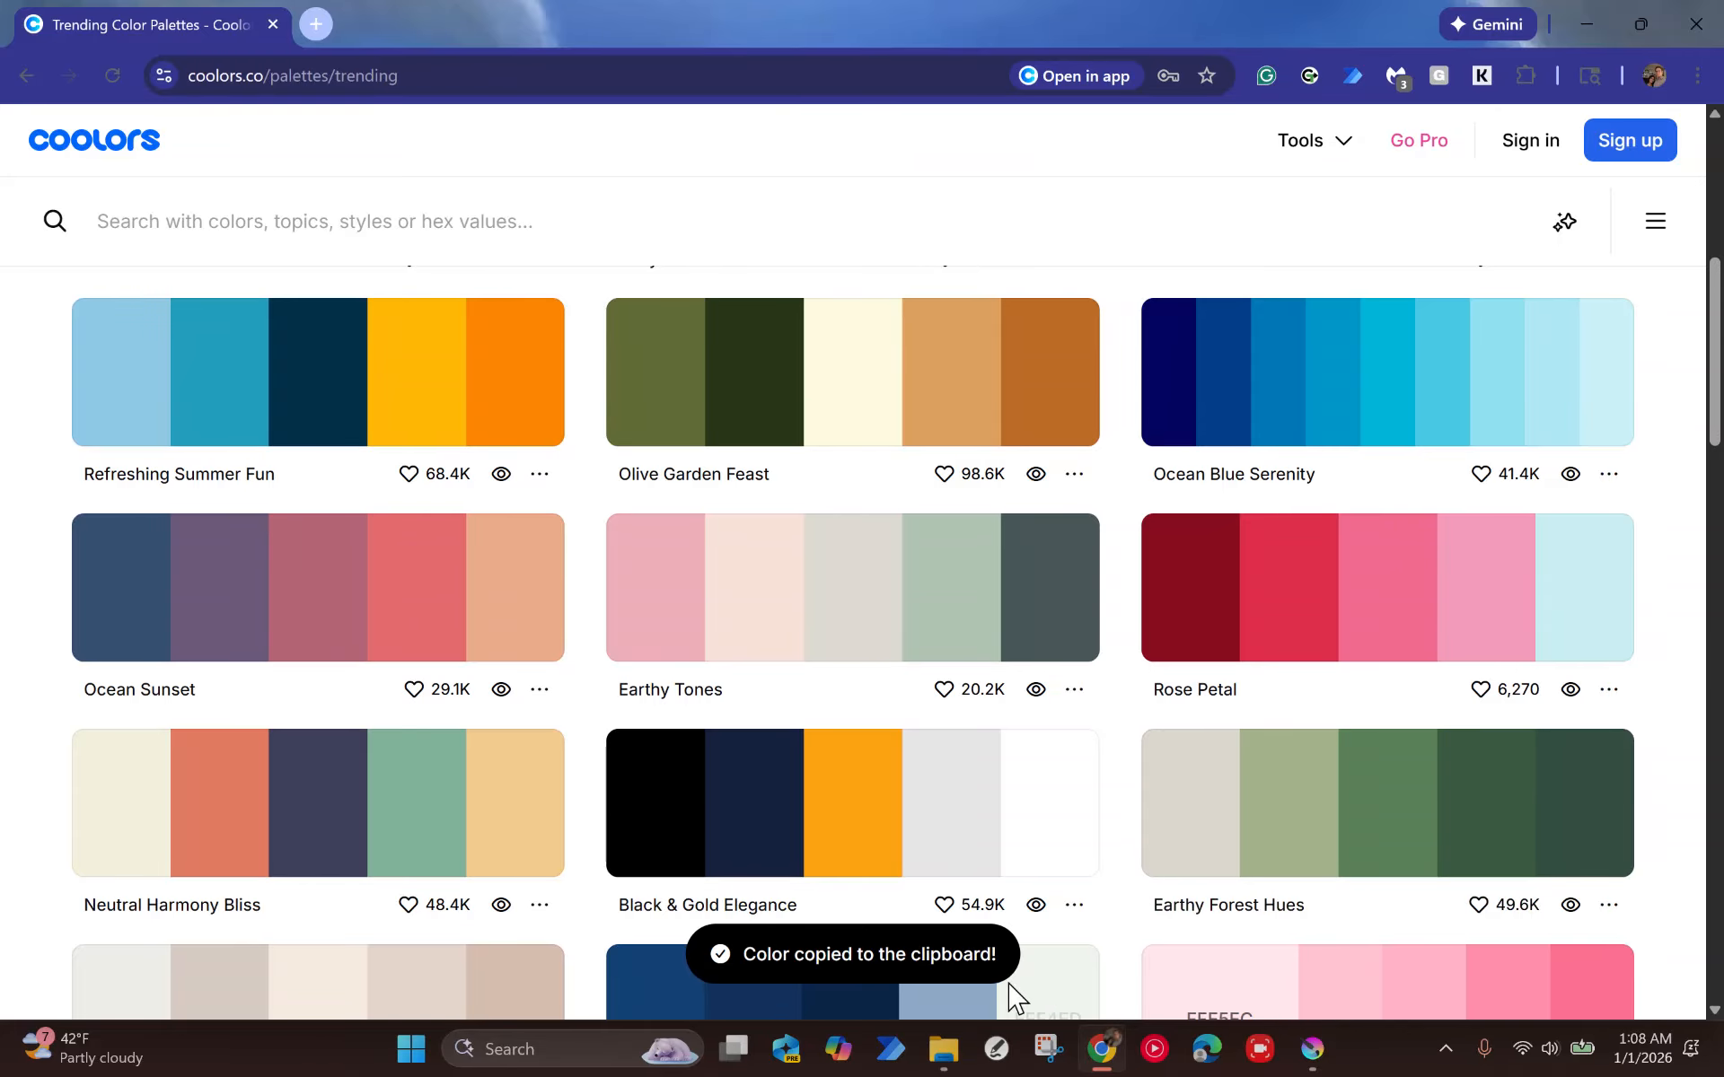
Switch back to Krita, set the foreground color to #eaac8b and fill the selection on the new paint layer with it.
{"action": "left_click", "coordinate": [1312, 1049]}
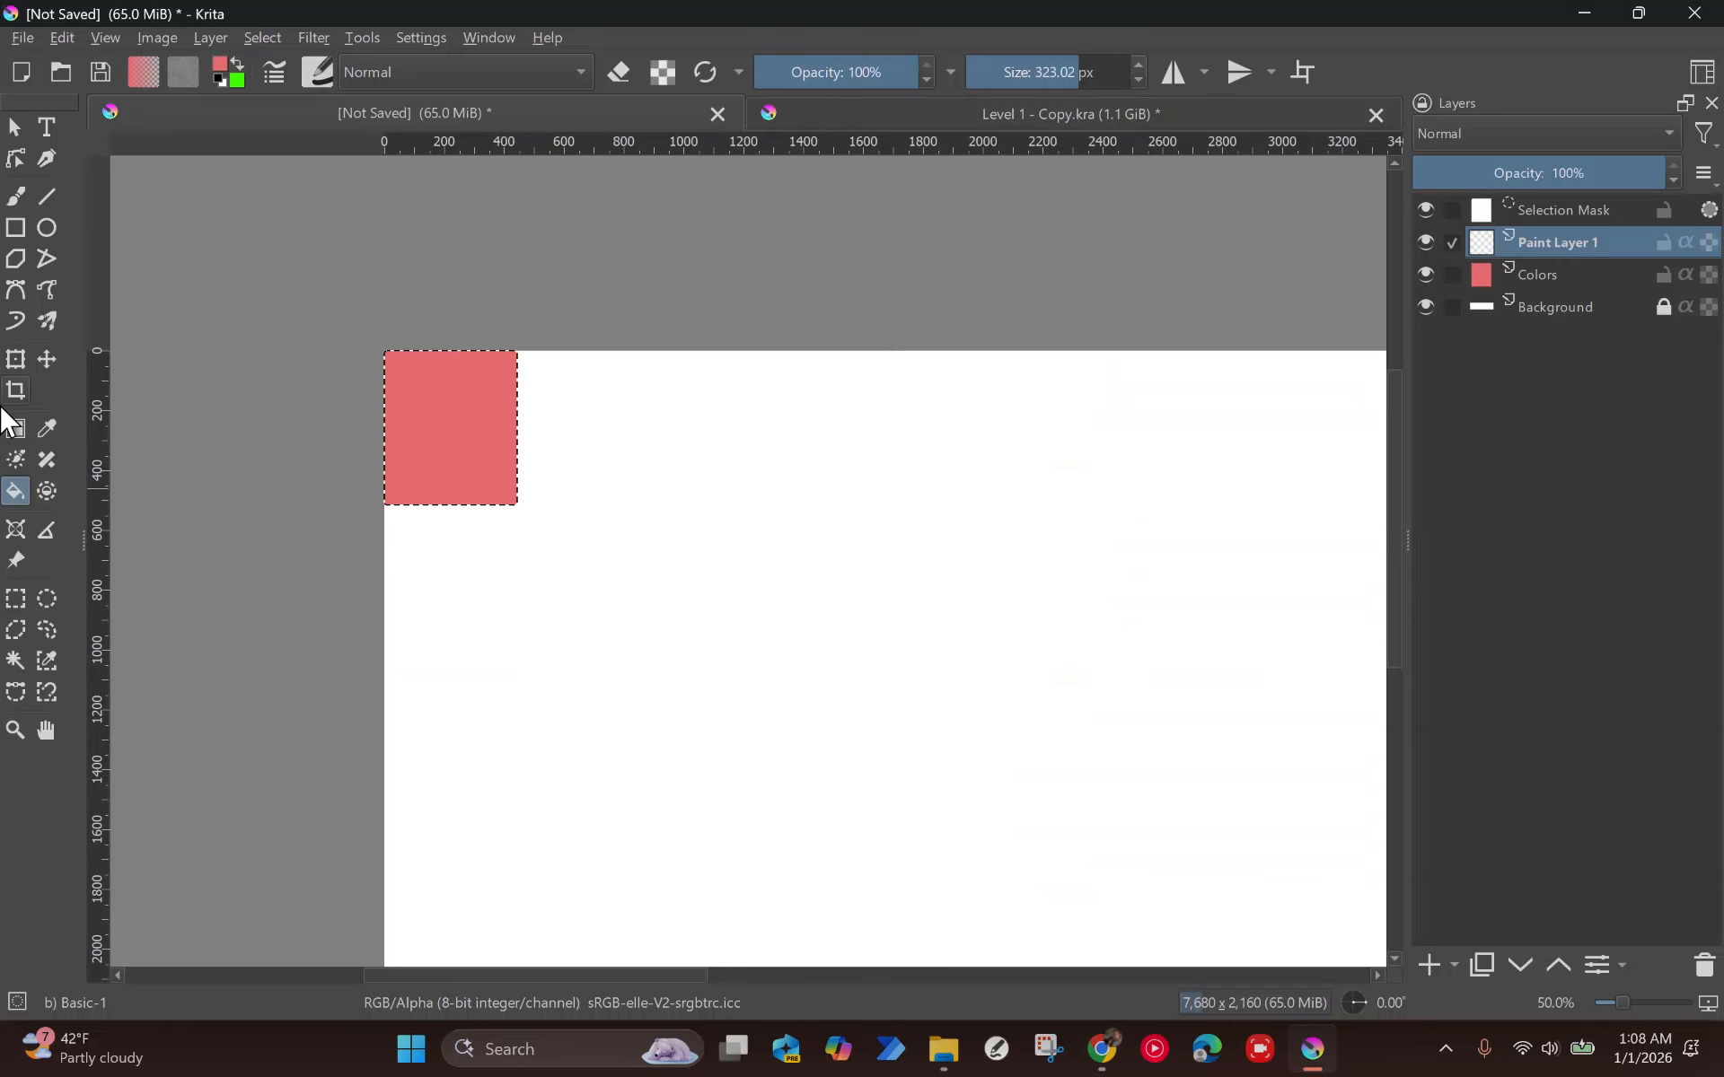
{"action": "left_click", "coordinate": [219, 58]}
{"action": "left_click_drag", "start_coordinate": [1065, 757], "coordinate": [1346, 762]}
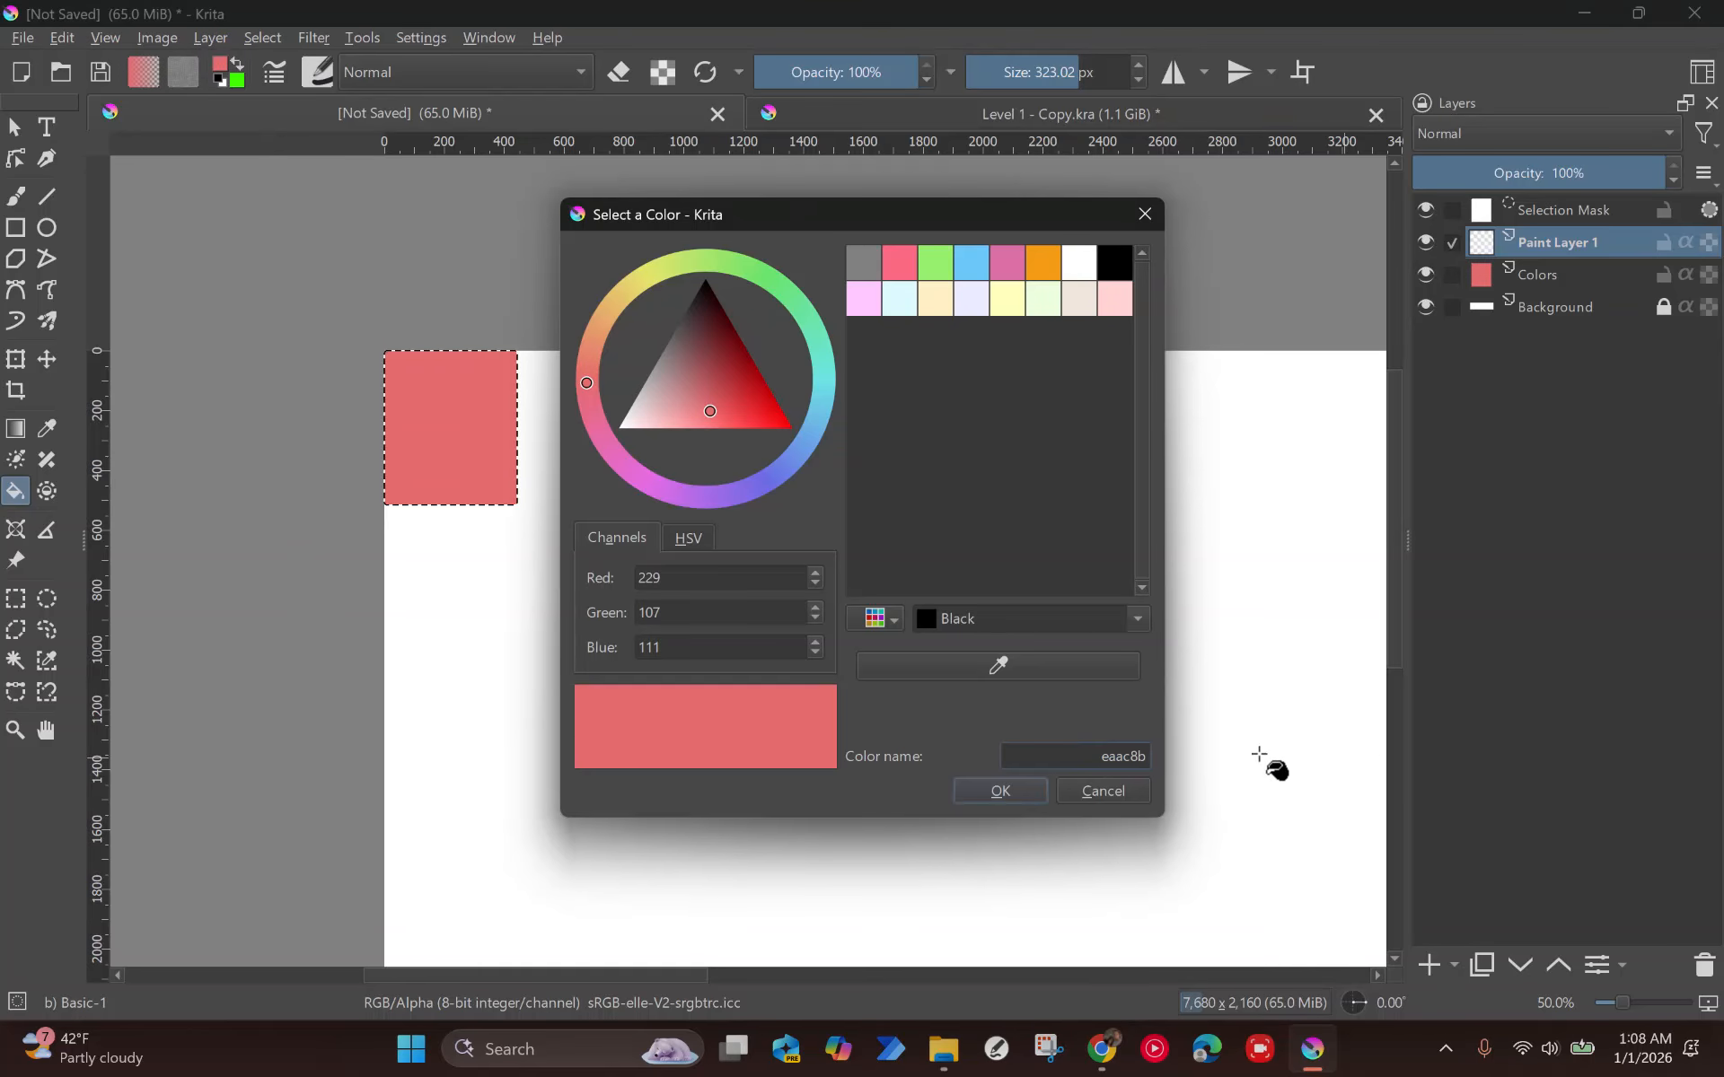
{"action": "left_click", "coordinate": [1006, 792]}
{"action": "left_click", "coordinate": [453, 401]}
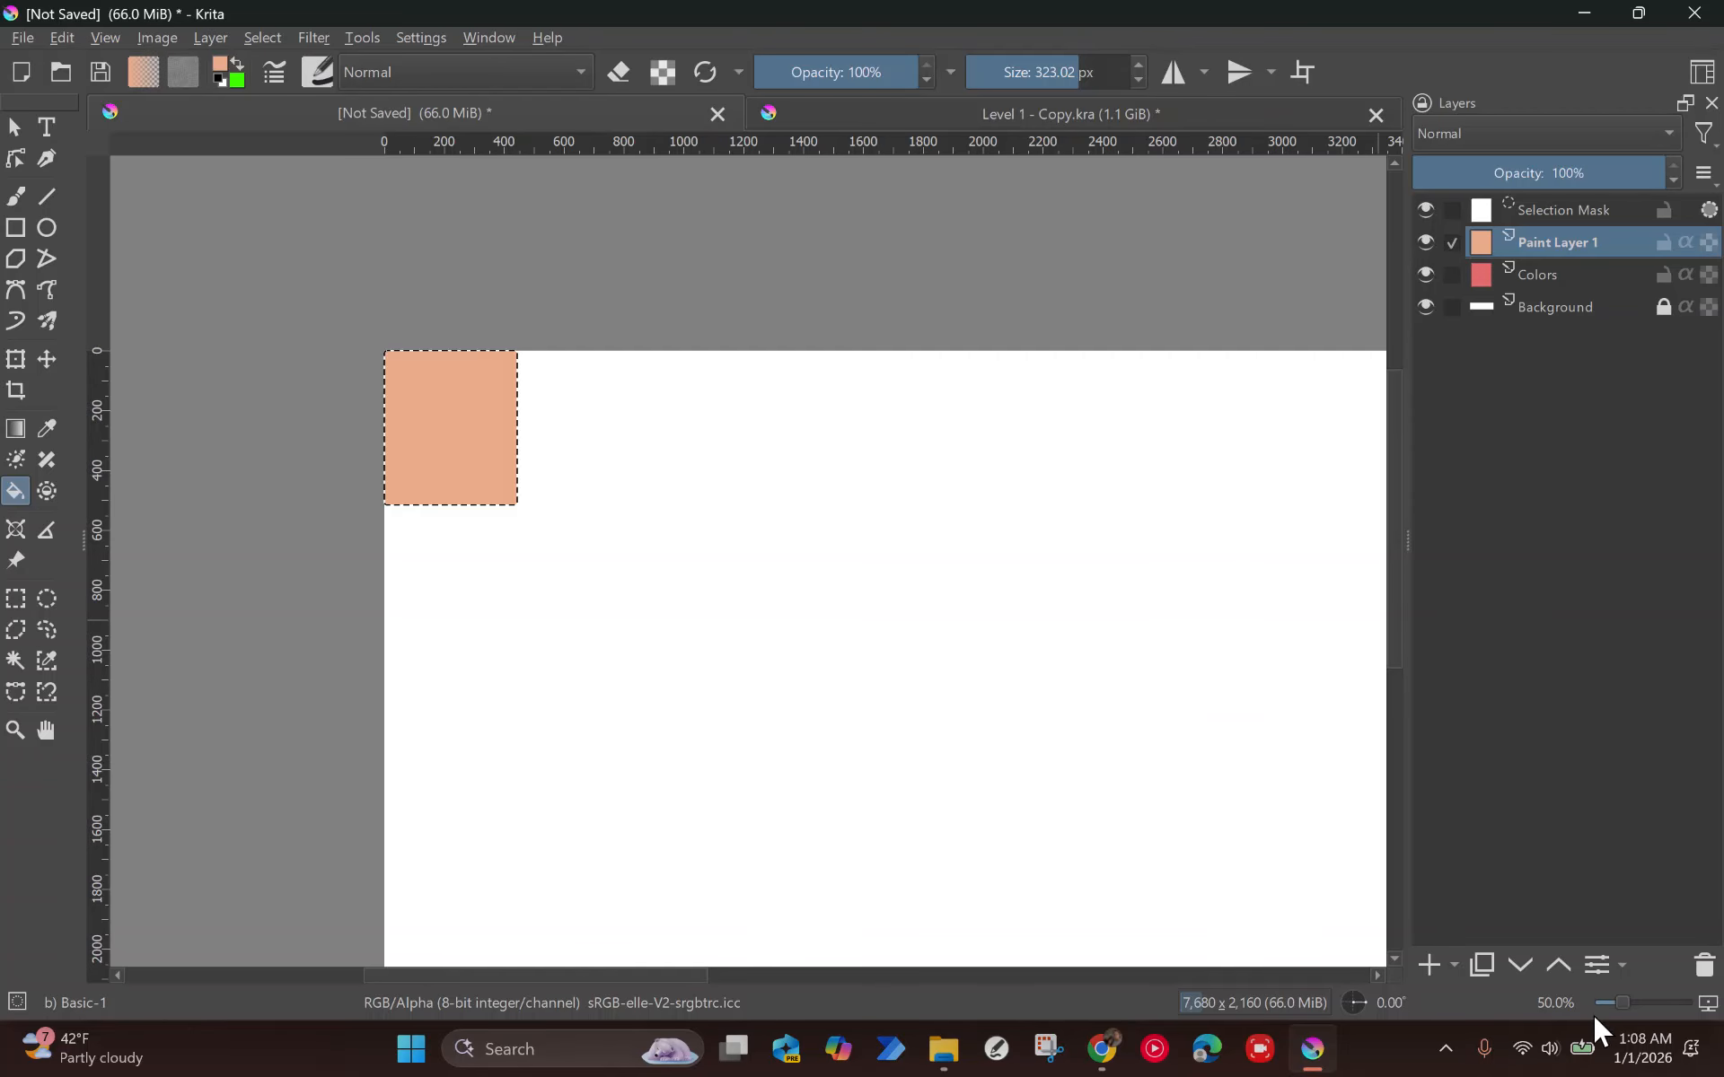
Add another paint layer above the peach one and copy the purple color's hex code from Ocean Sunset in Chrome.
{"action": "left_click", "coordinate": [1429, 965]}
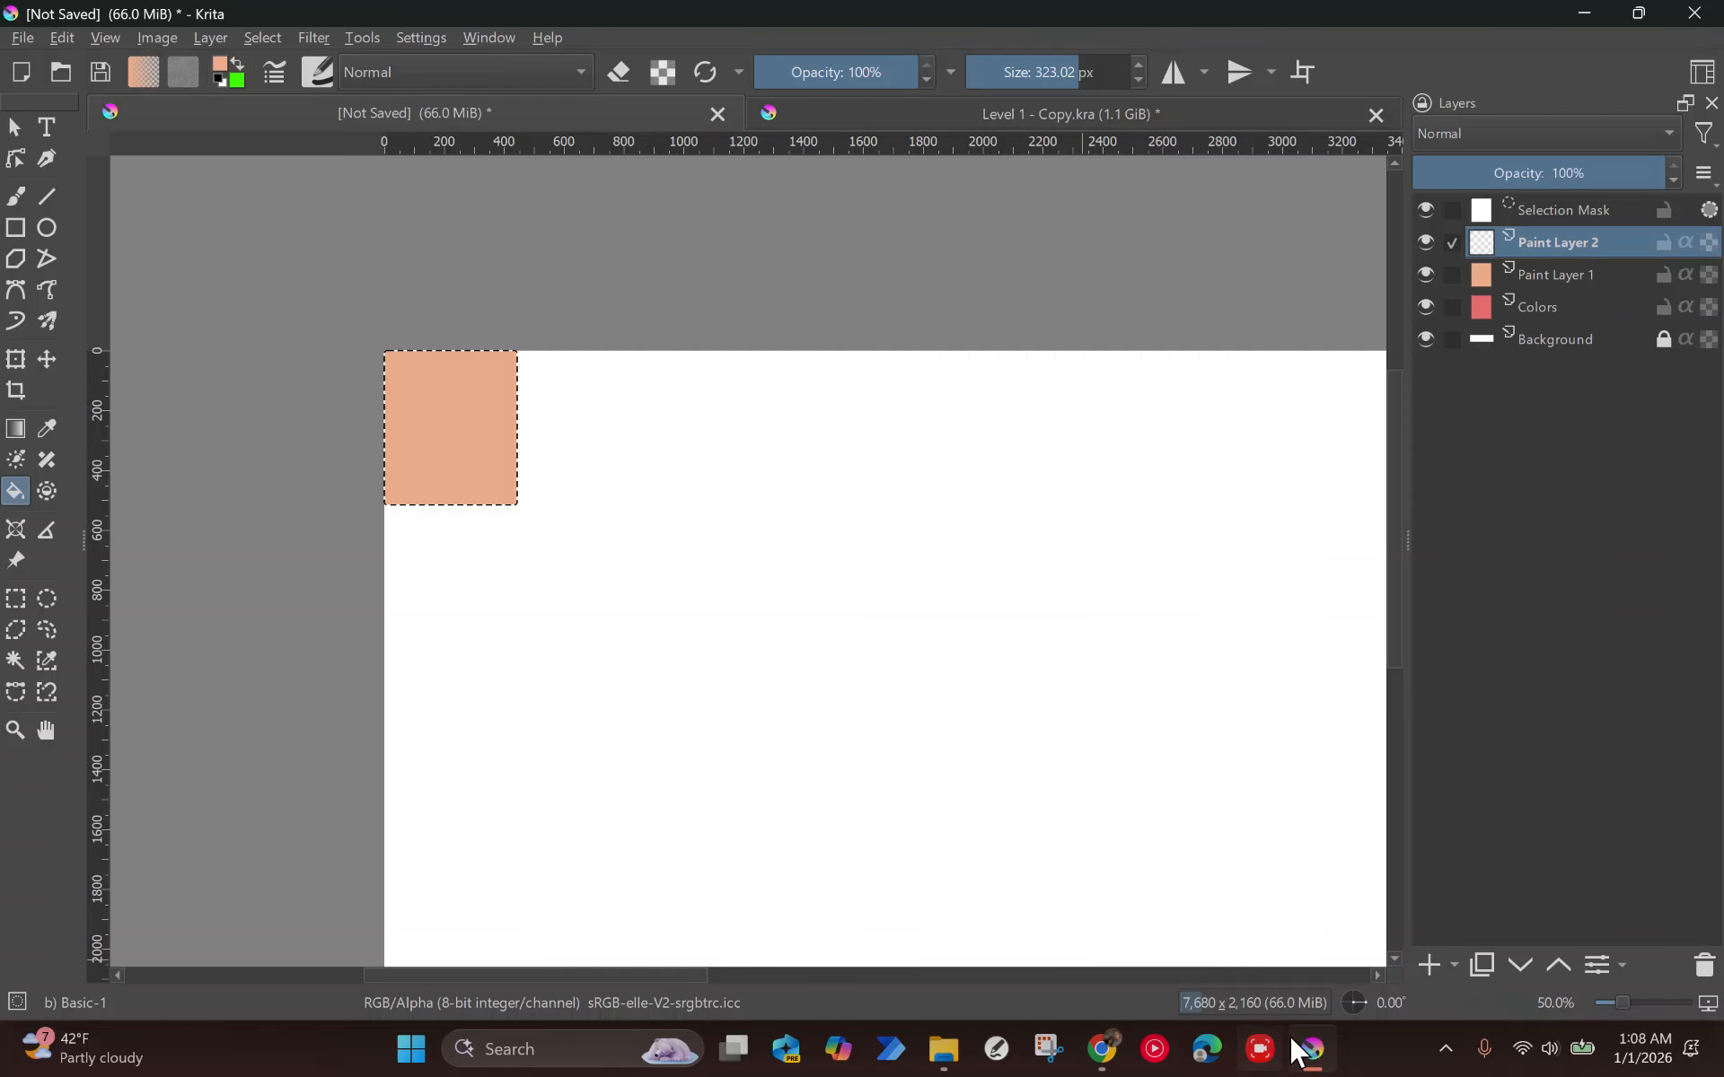
{"action": "left_click", "coordinate": [1097, 1050]}
{"action": "left_click", "coordinate": [234, 585]}
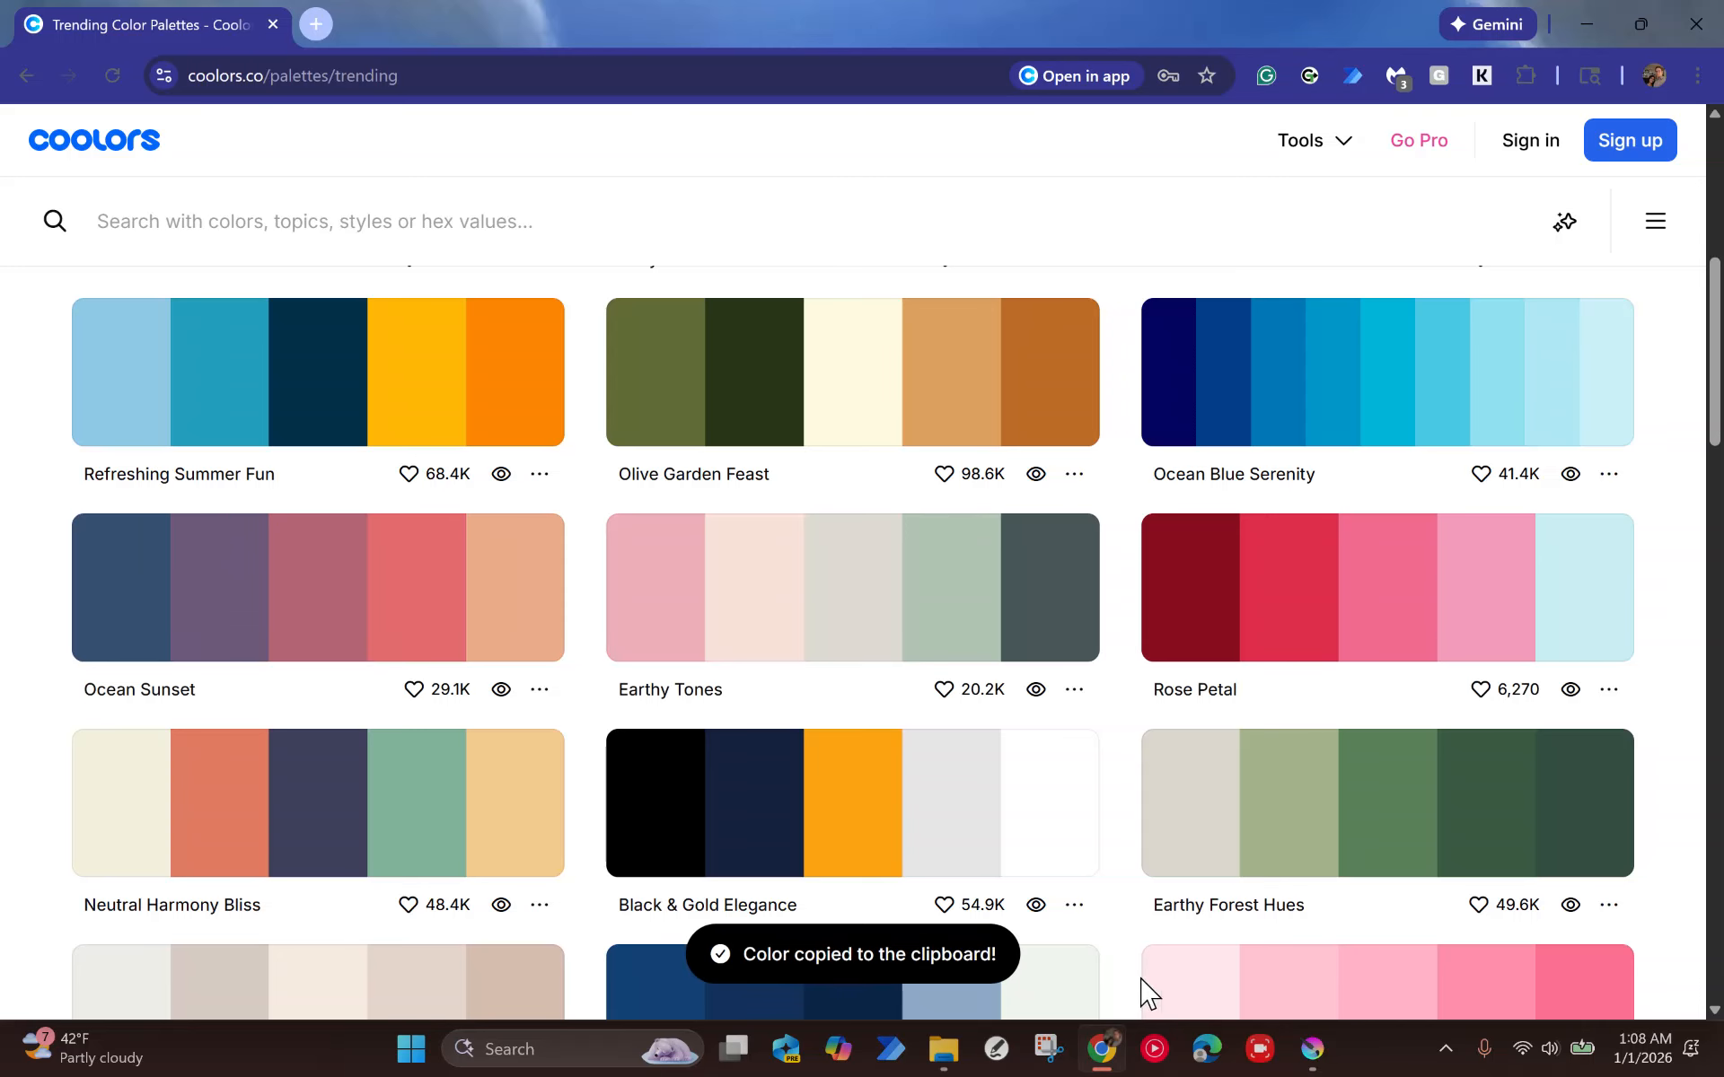
Return to Krita, set the foreground color to #6d597a and fill the selection on Paint Layer 2 with it.
{"action": "left_click", "coordinate": [1312, 1049]}
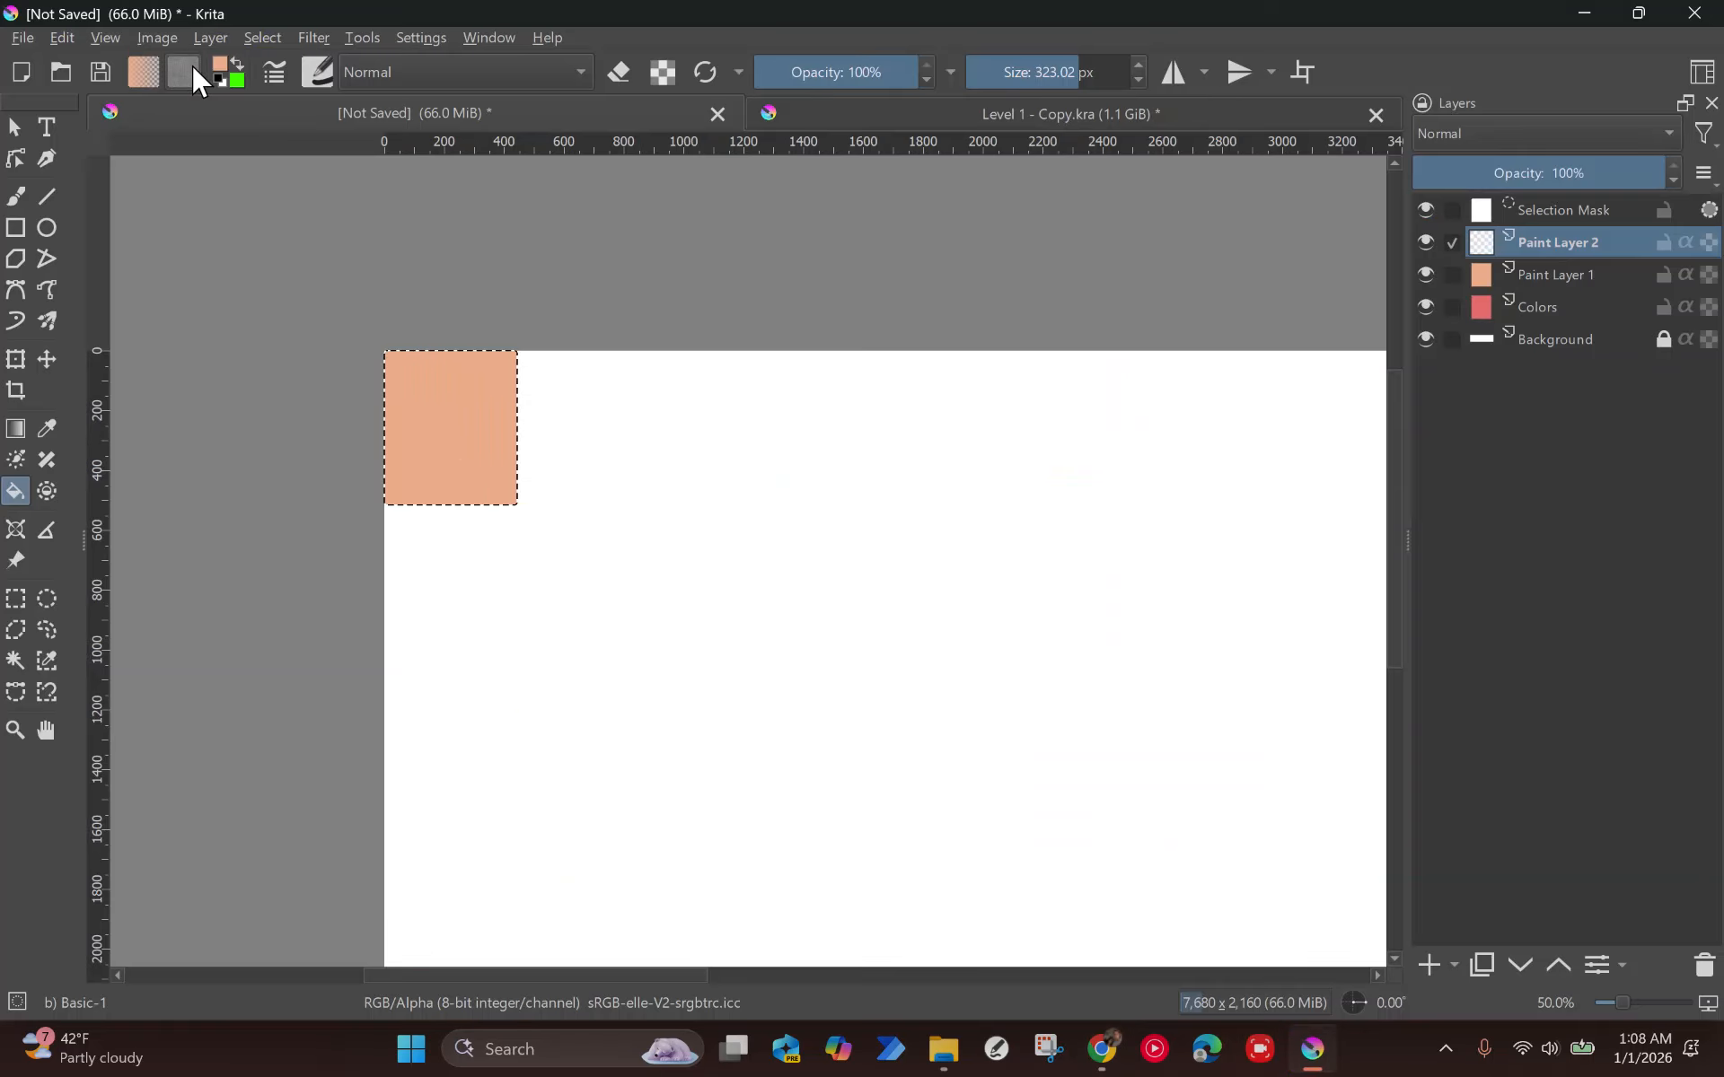
{"action": "left_click", "coordinate": [222, 59]}
{"action": "left_click_drag", "start_coordinate": [1062, 750], "coordinate": [1377, 769]}
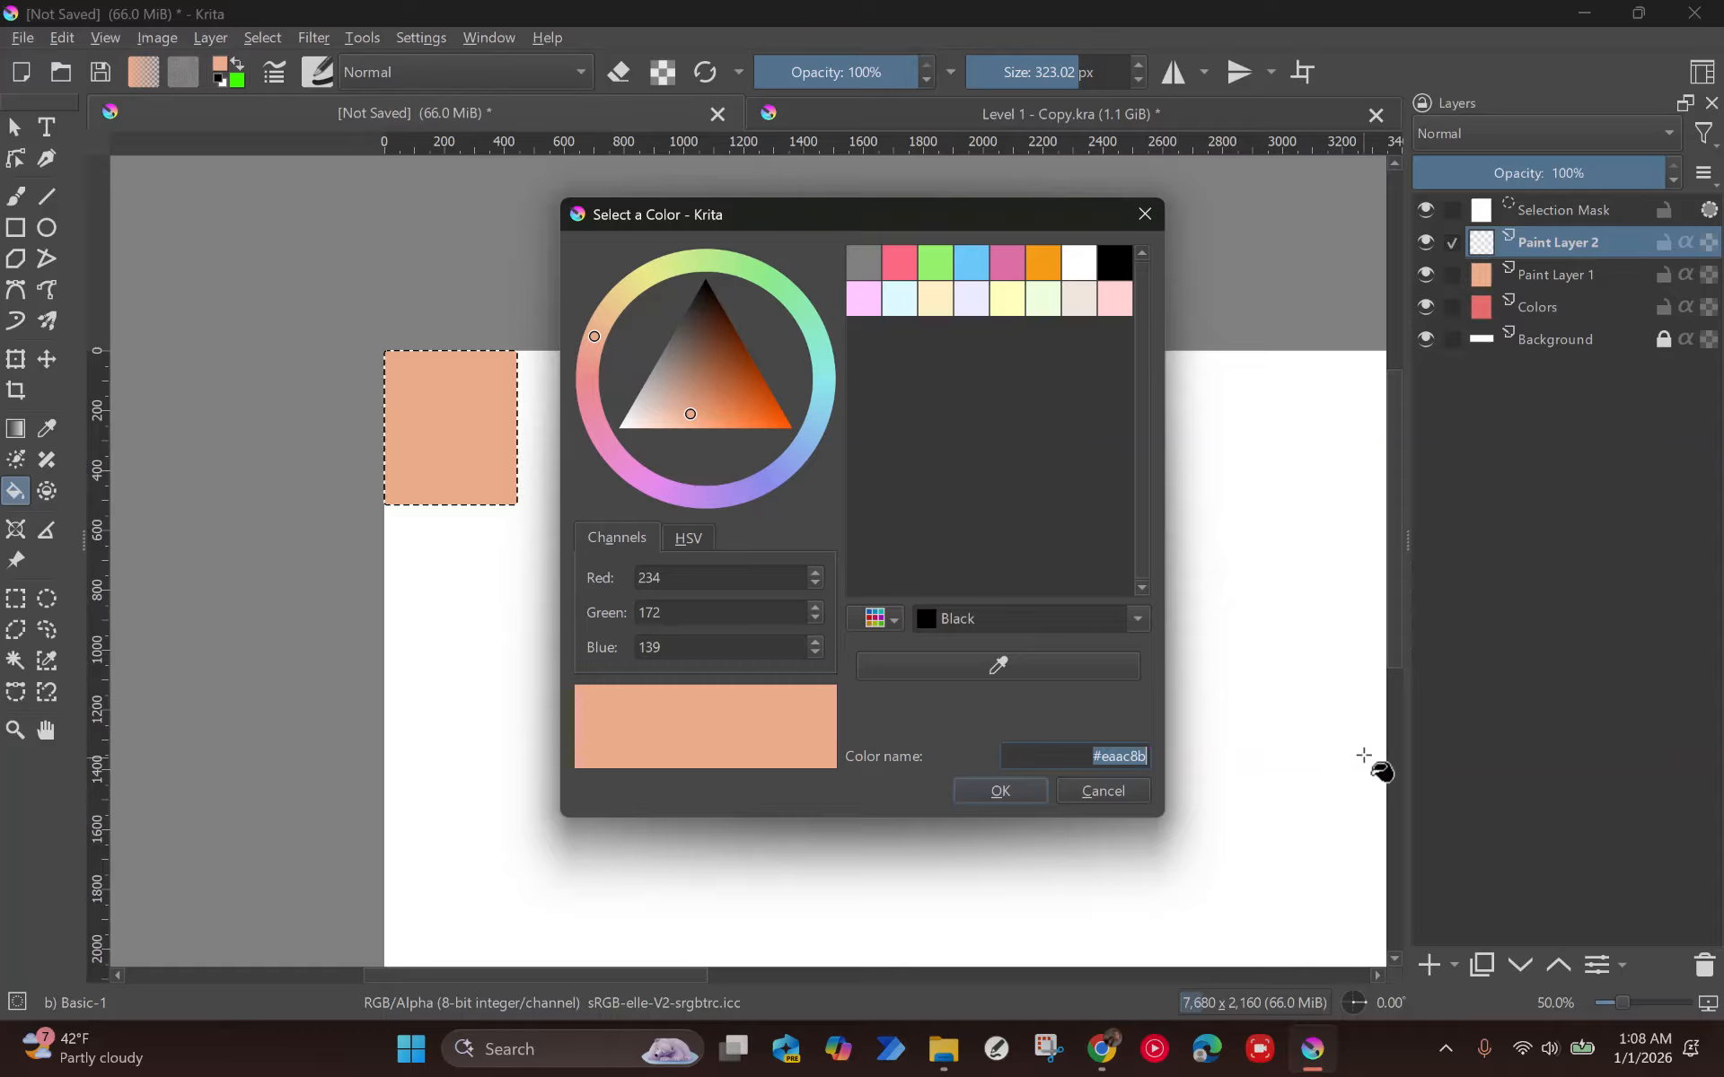
{"action": "key", "text": "ctrl+v"}
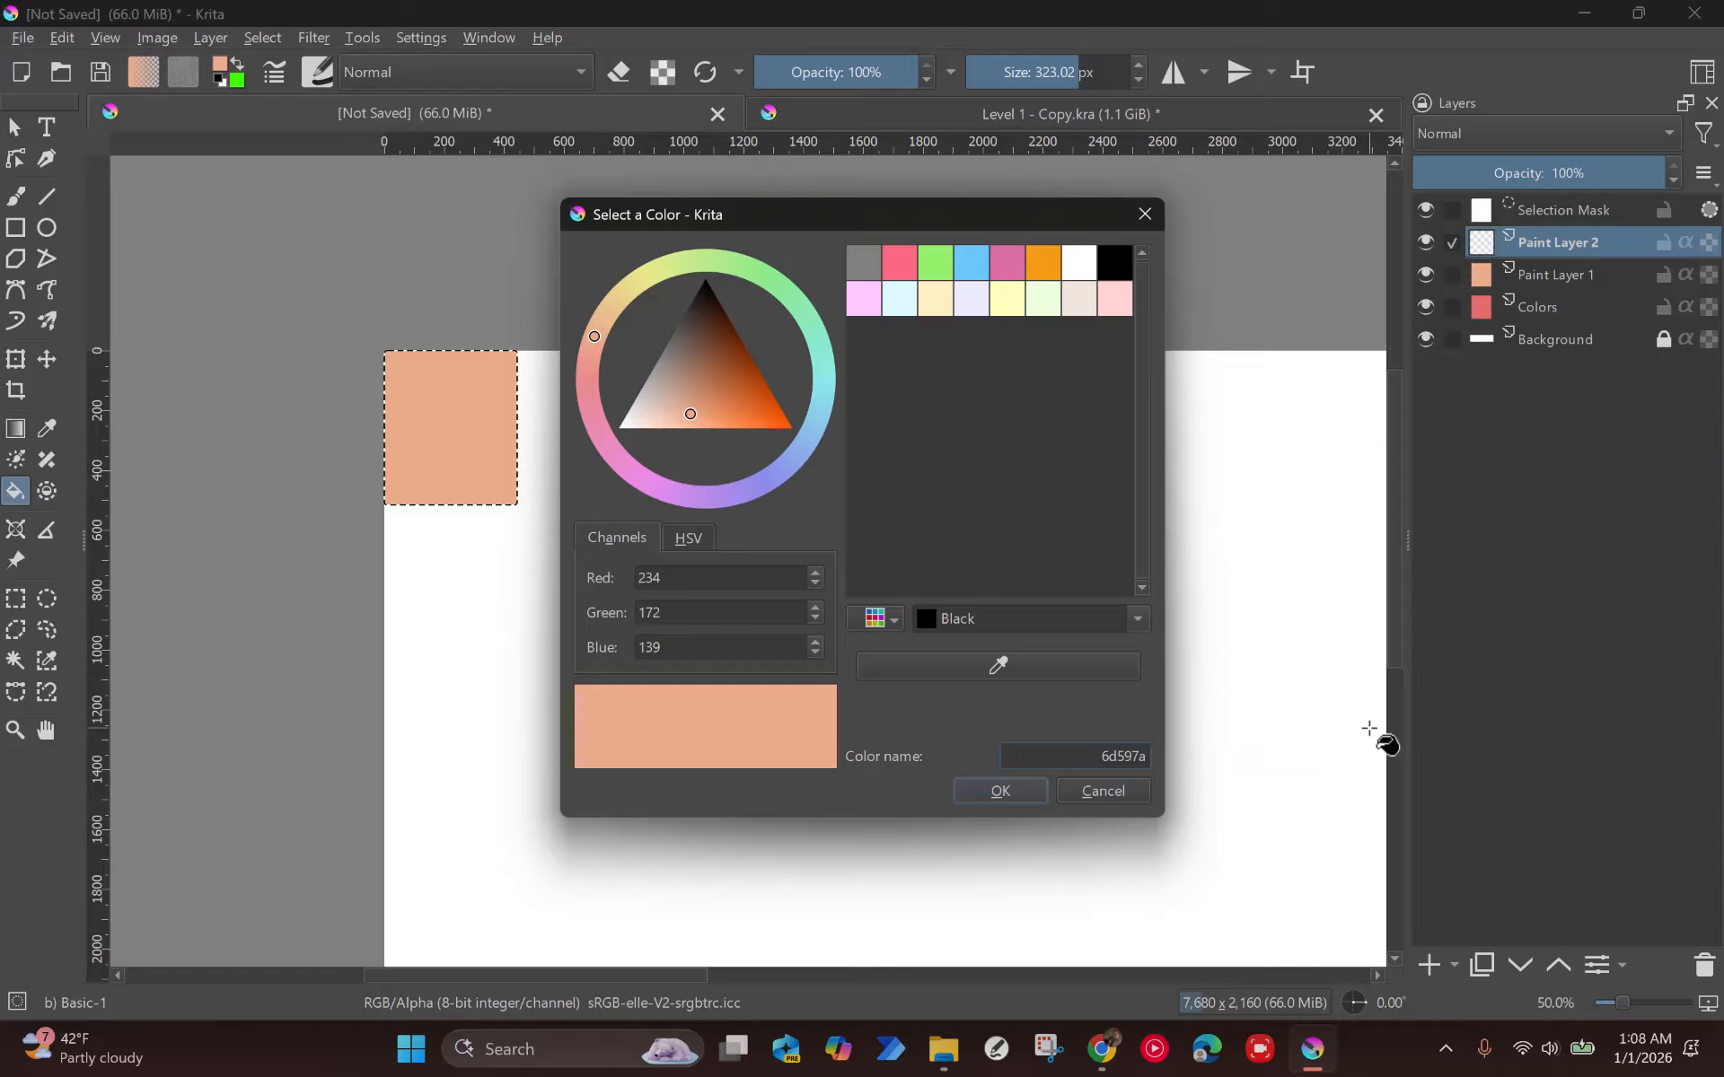
{"action": "left_click", "coordinate": [1002, 794]}
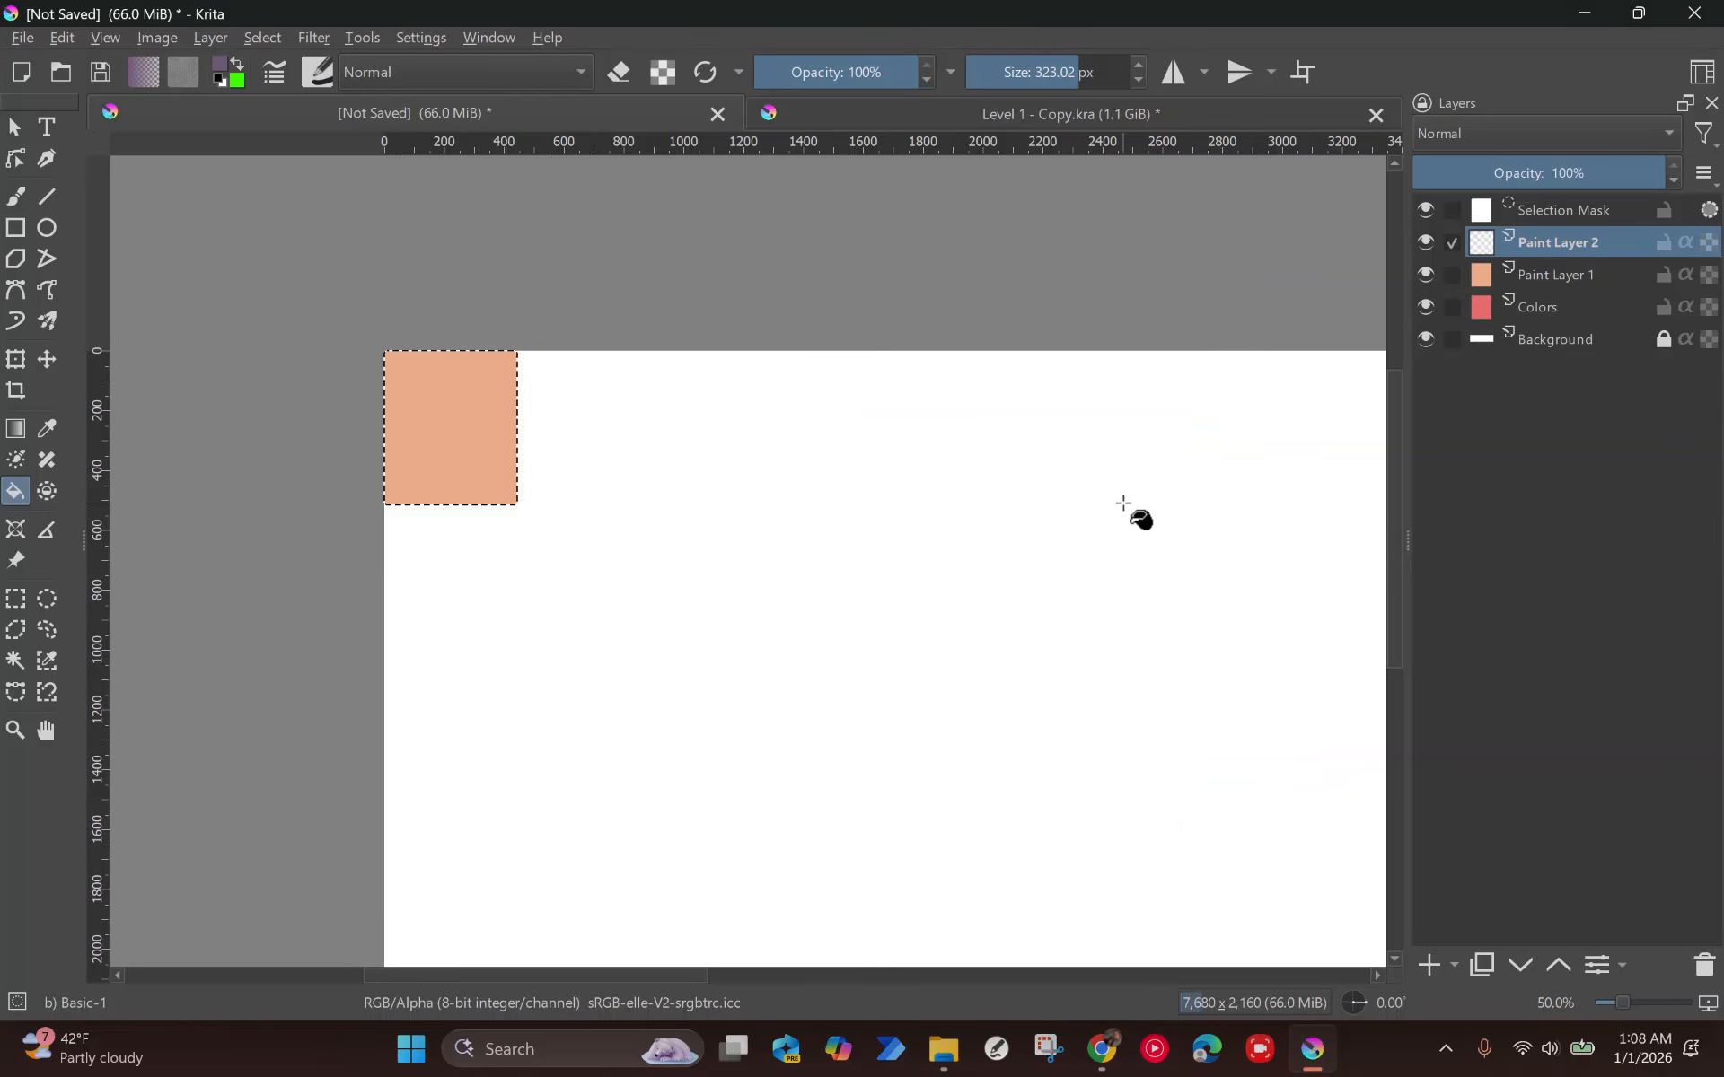
{"action": "left_click", "coordinate": [476, 431]}
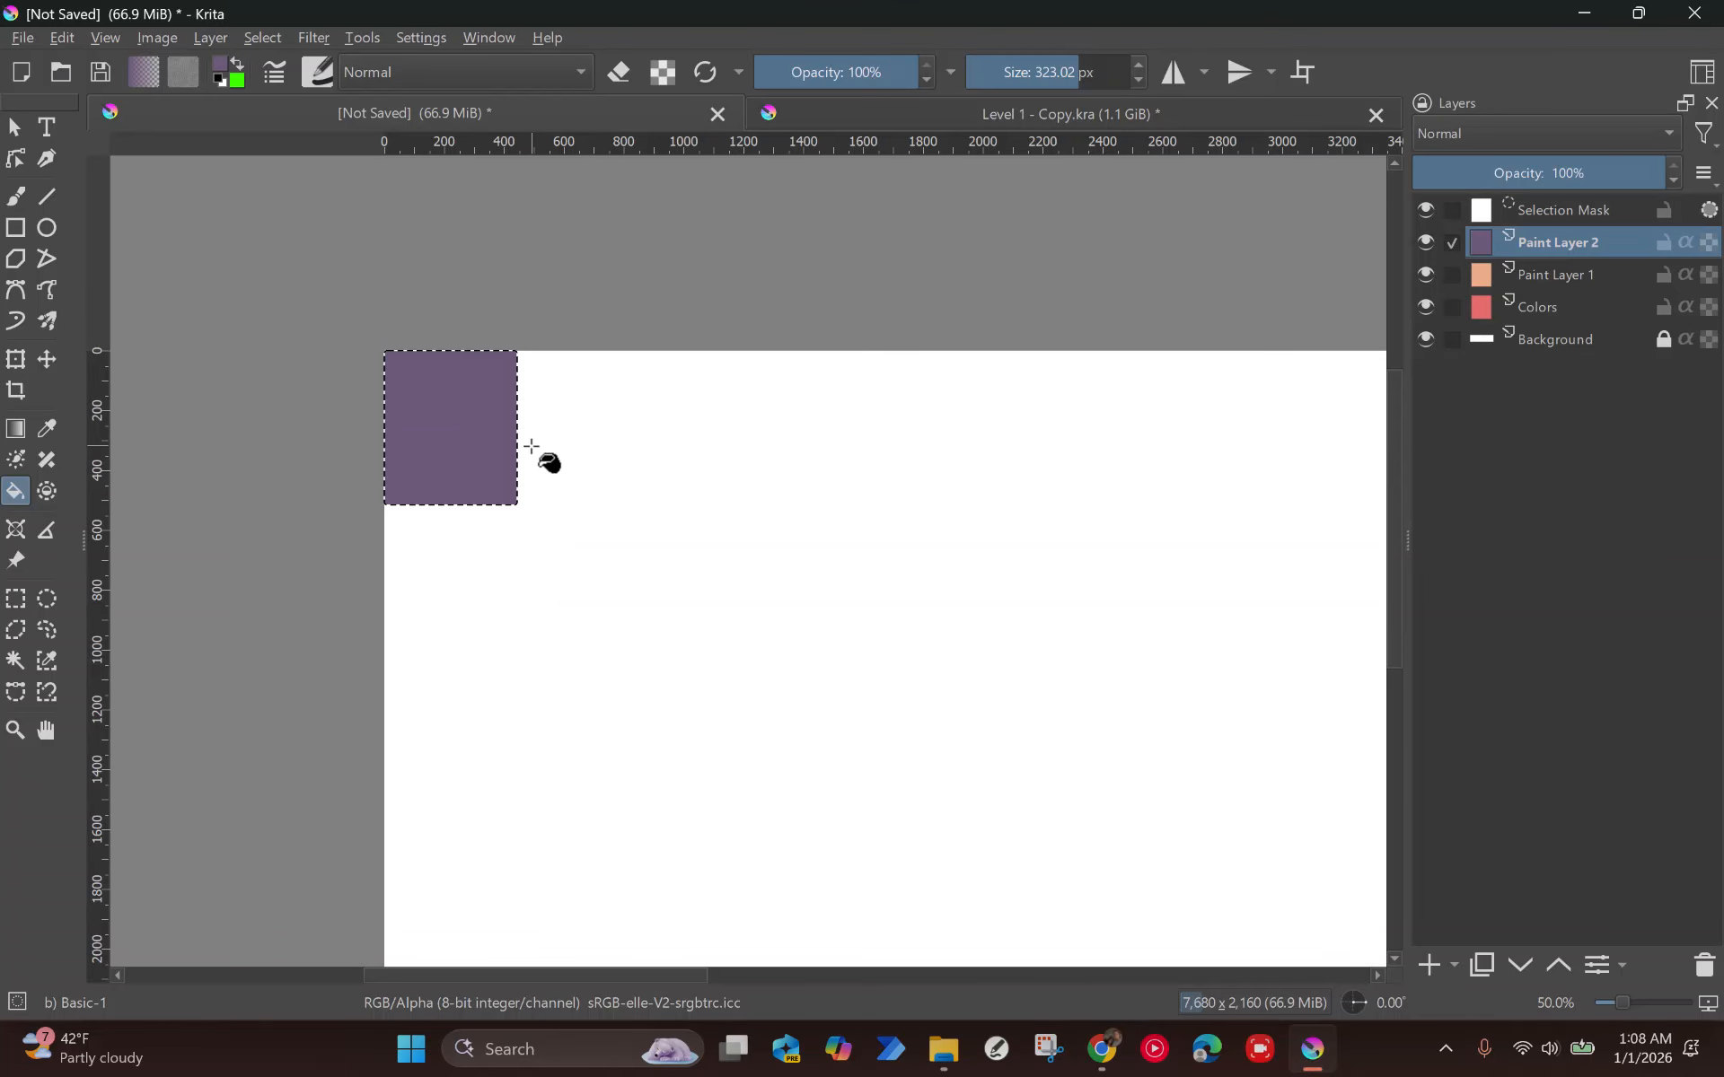
Clear the selection and move the purple swatch below the coral-red one and the peach swatch off to its right.
{"action": "mouse_move", "coordinate": [1497, 297]}
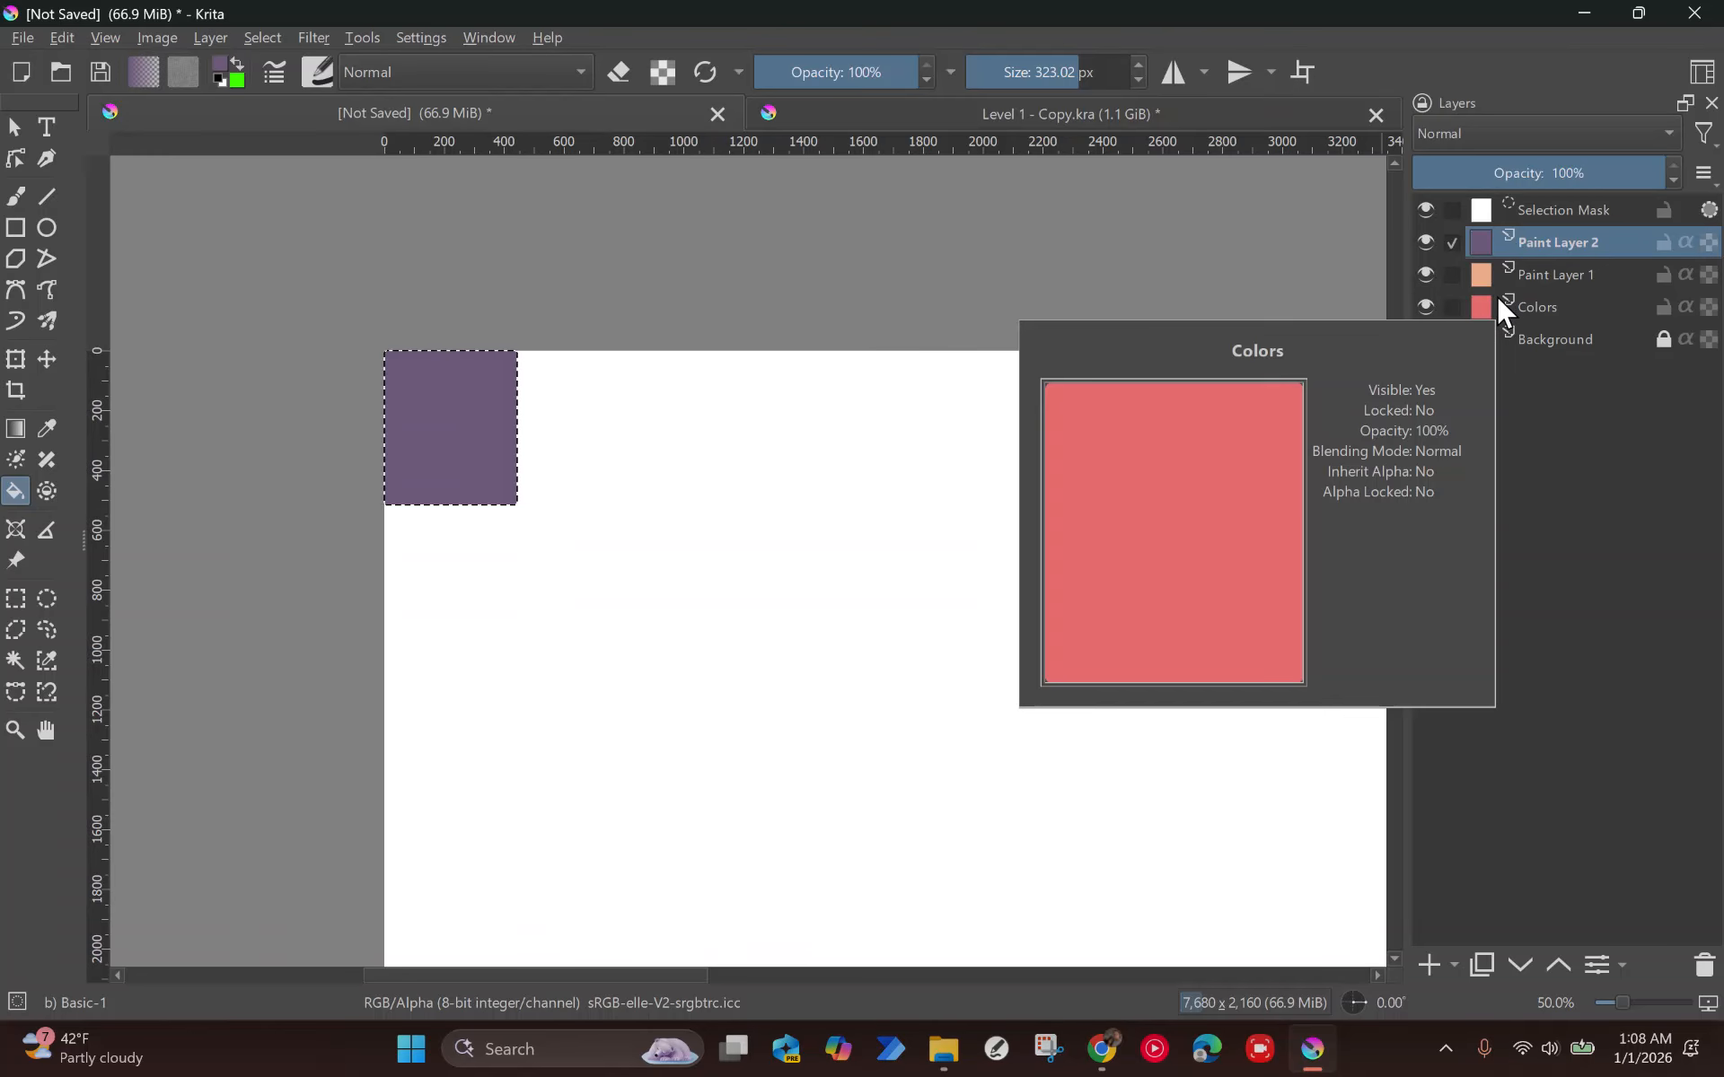
{"action": "key", "text": "ctrl+shift+a"}
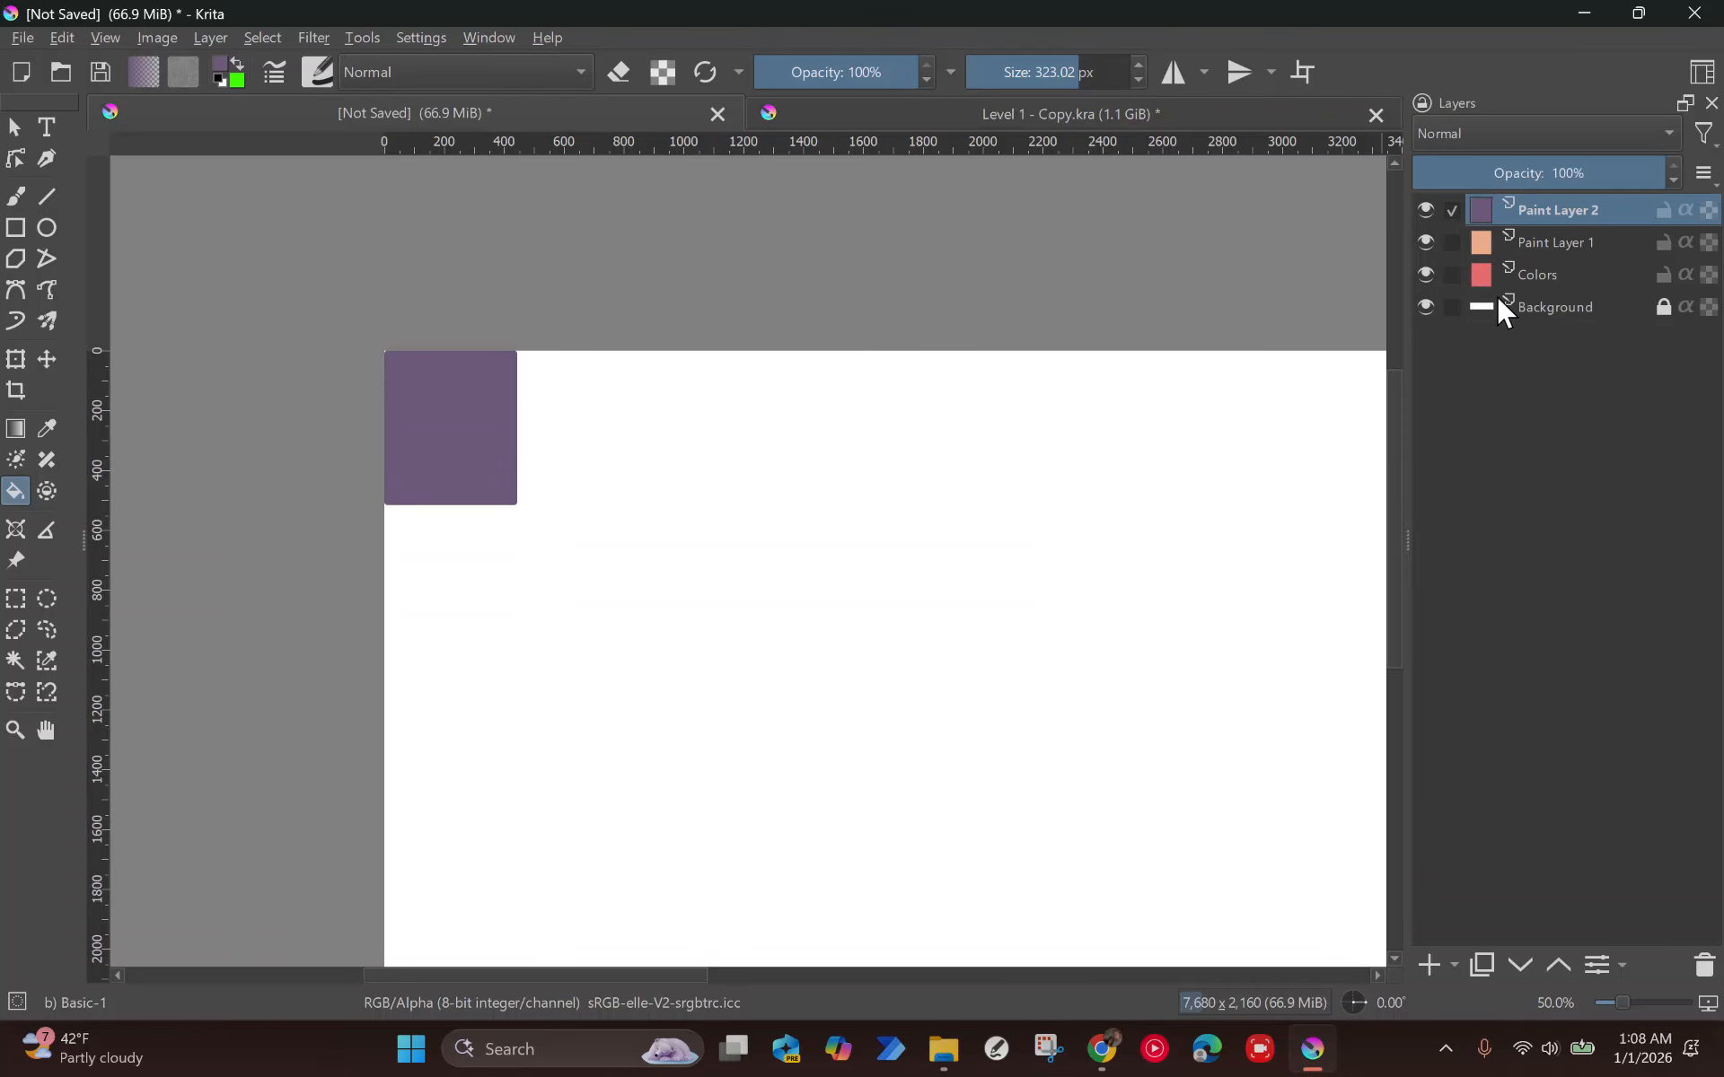
{"action": "left_click", "coordinate": [41, 350]}
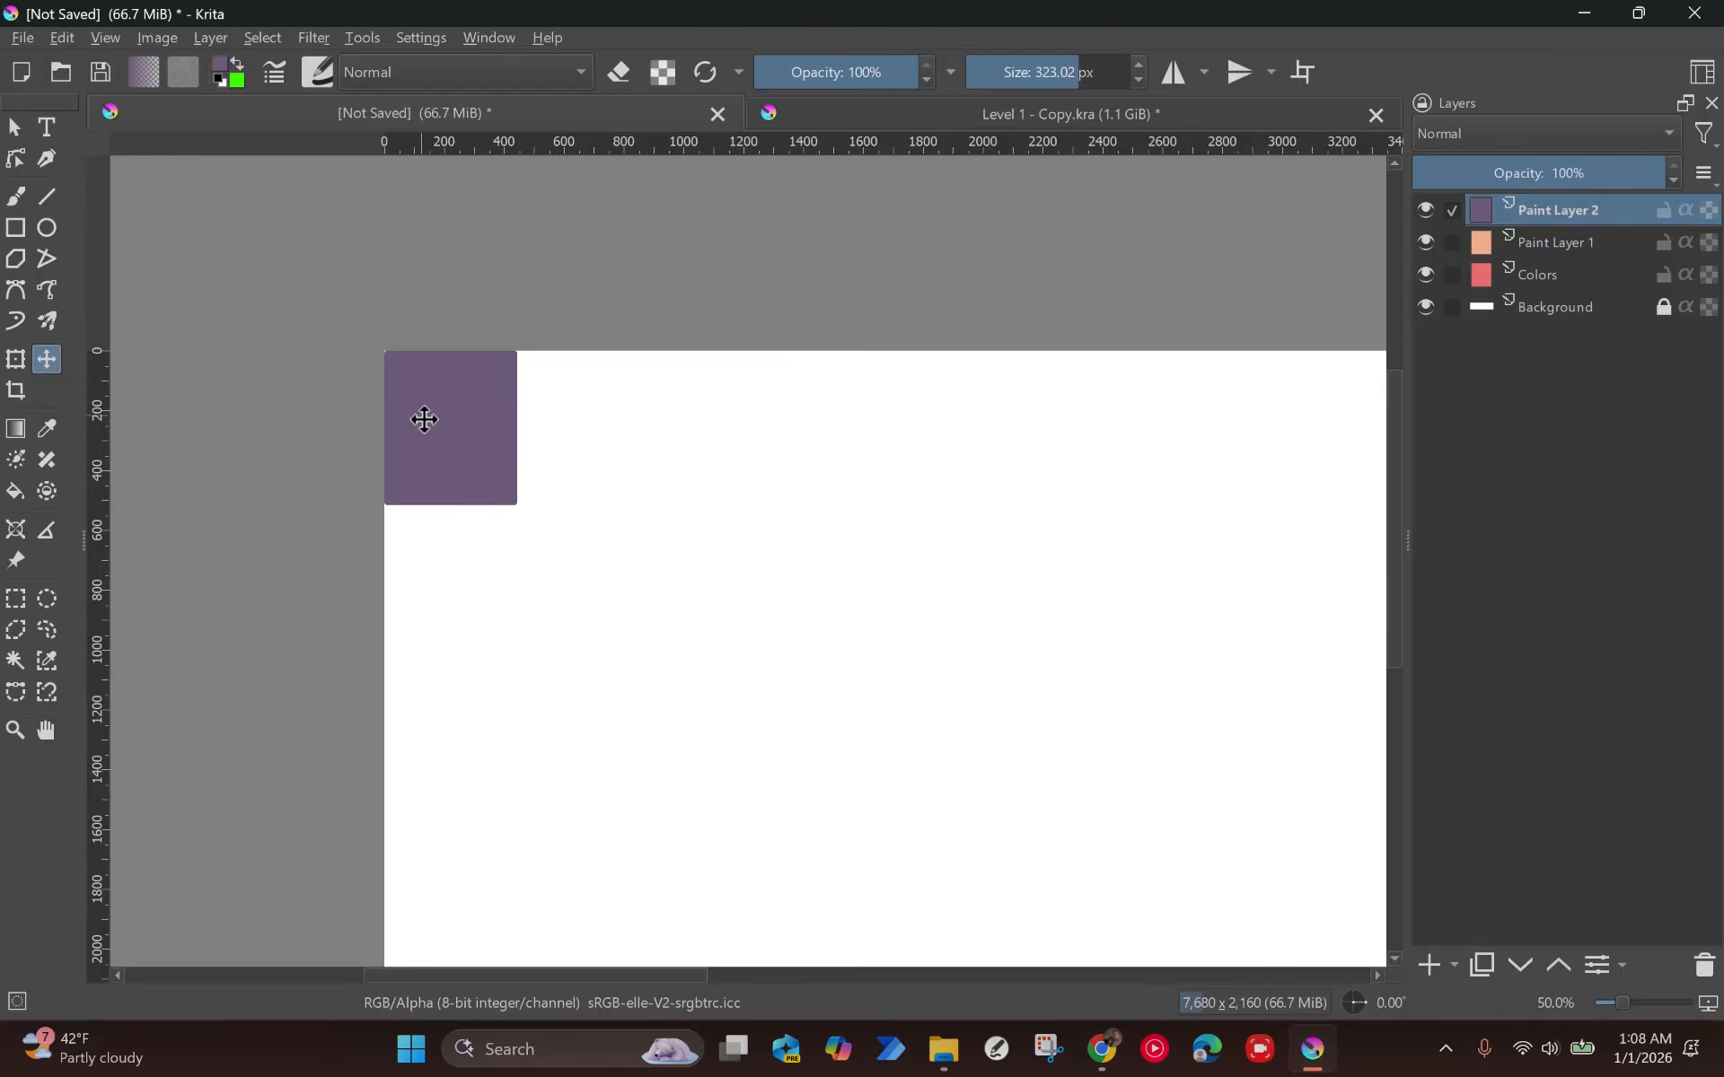
{"action": "left_click_drag", "start_coordinate": [460, 413], "coordinate": [466, 636]}
{"action": "left_click", "coordinate": [1512, 258]}
{"action": "left_click_drag", "start_coordinate": [431, 415], "coordinate": [727, 525]}
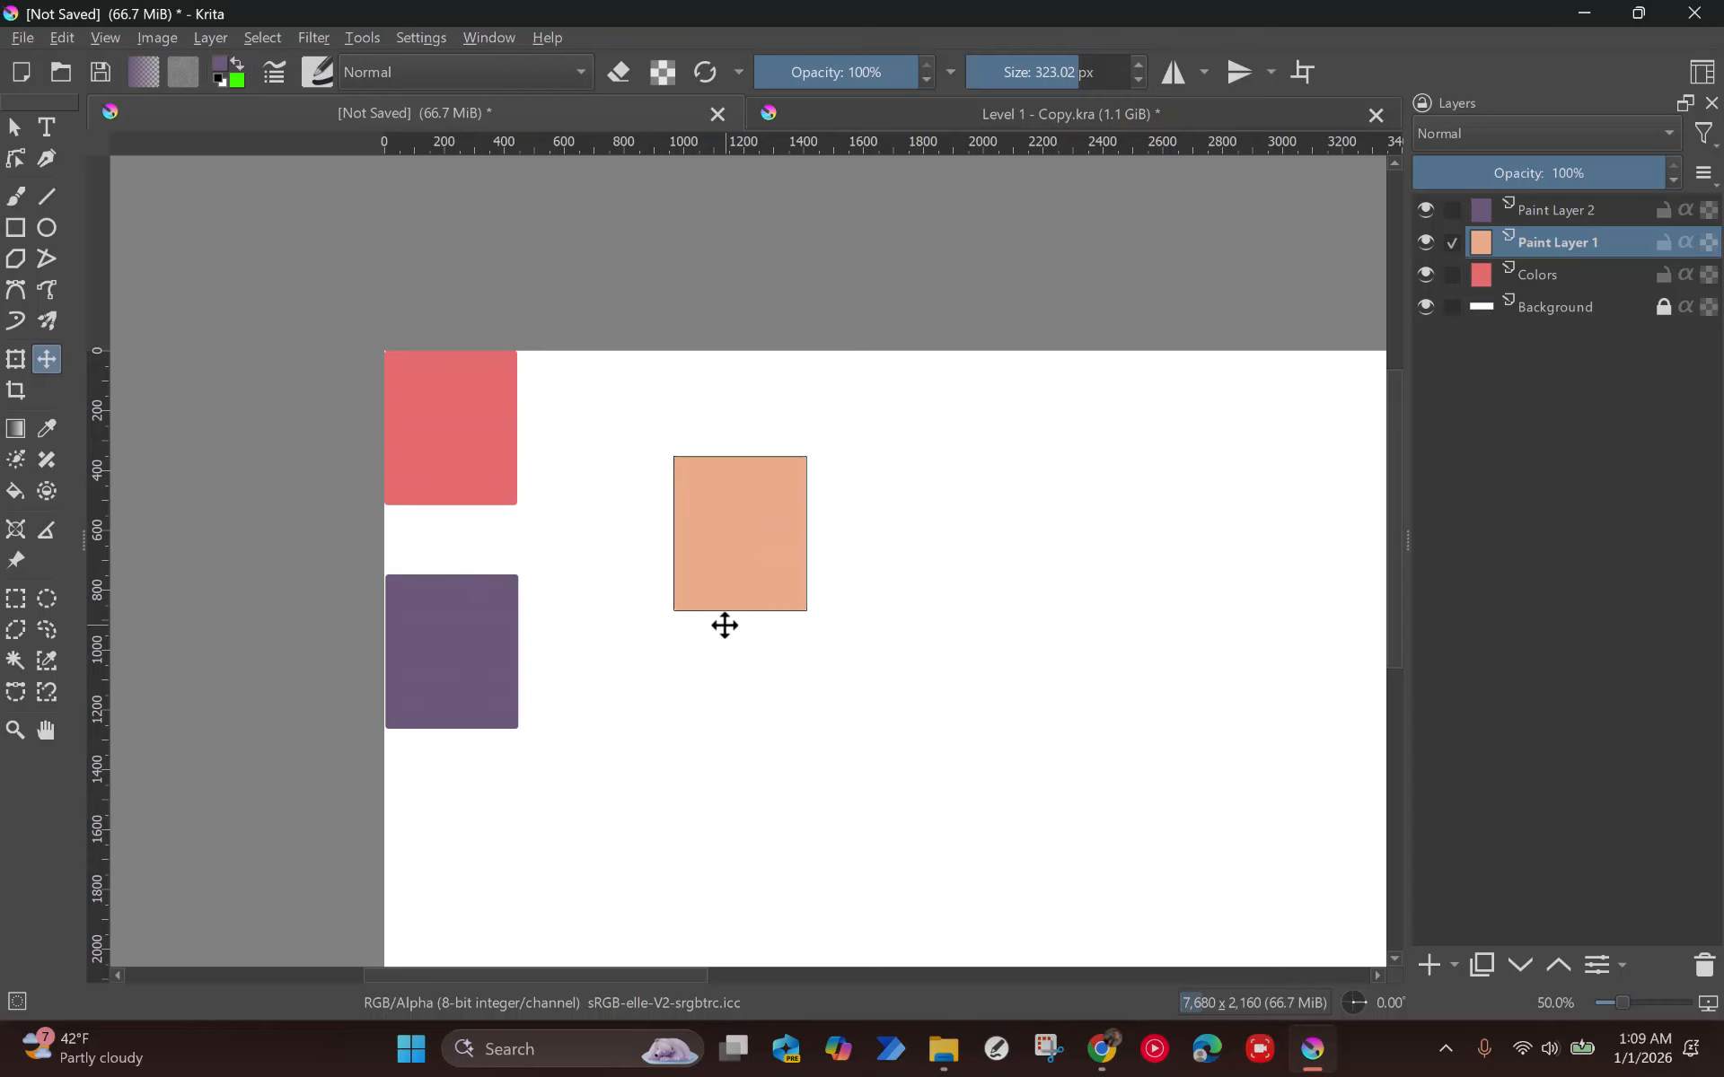
Glance at the Coolors palettes in Chrome, then stack the peach and purple swatches directly beneath the coral-red one along the canvas's left edge.
{"action": "left_click", "coordinate": [1109, 1047]}
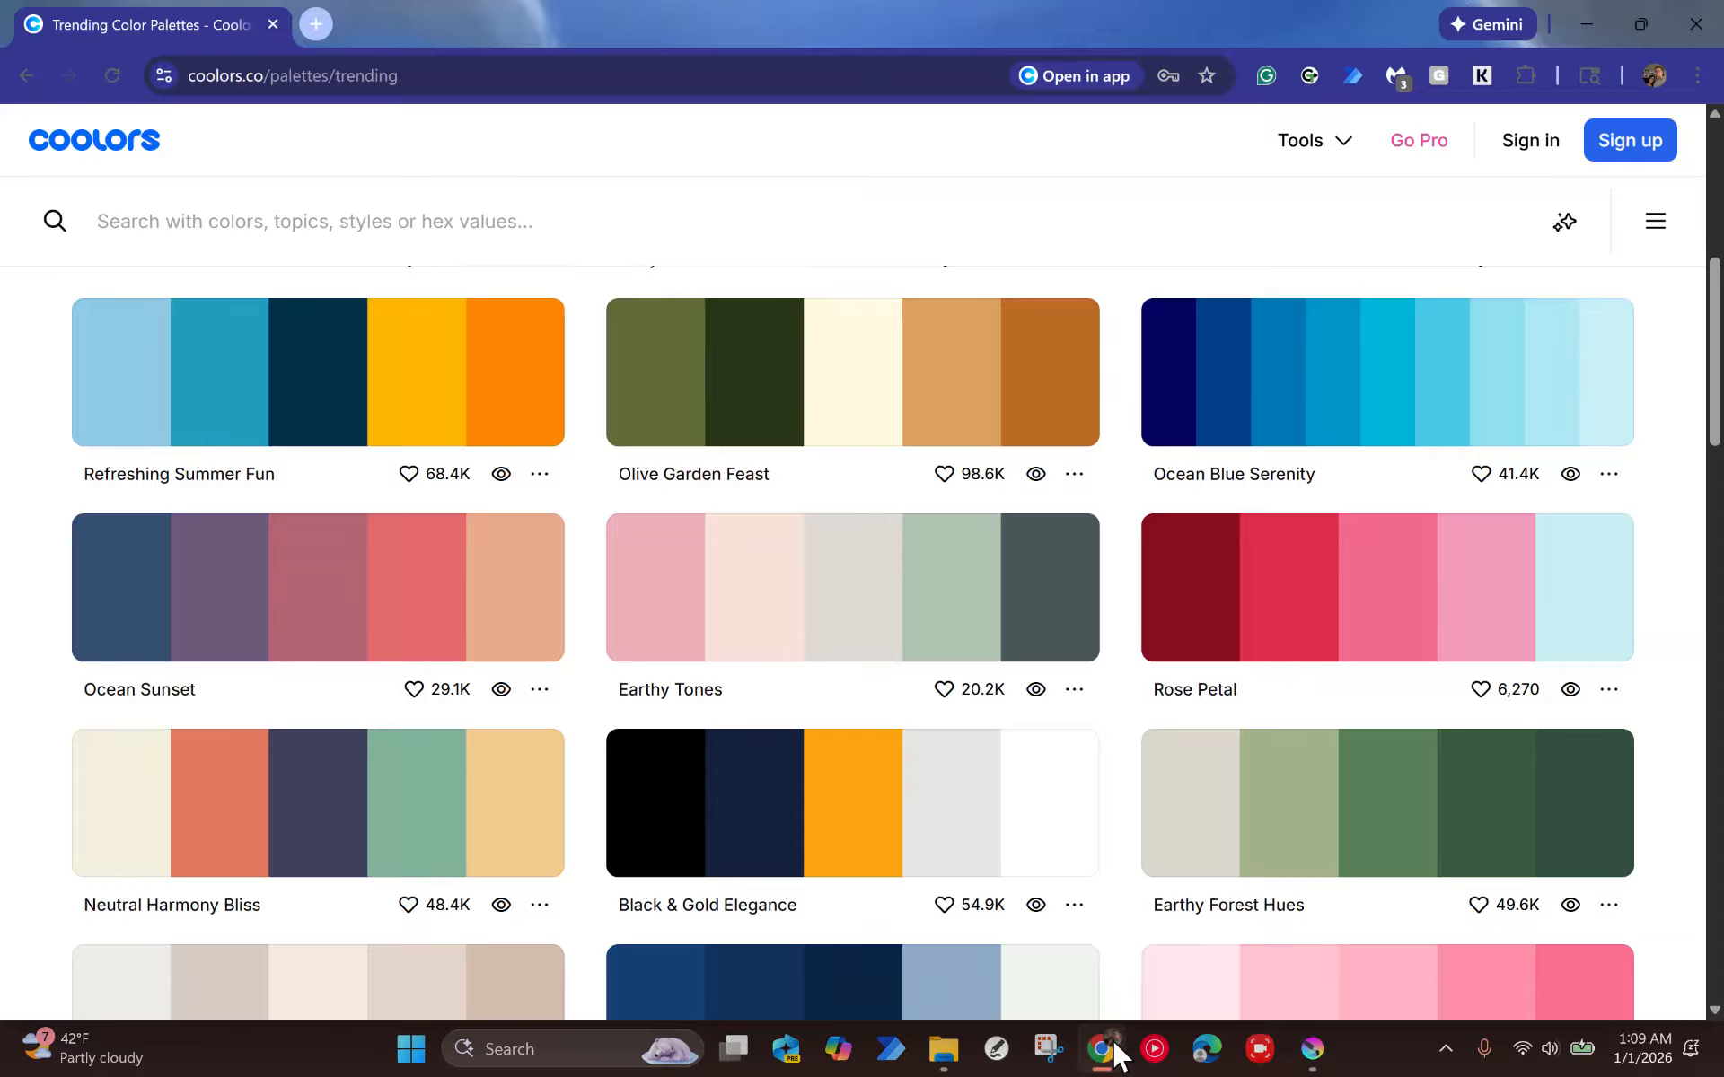
{"action": "left_click", "coordinate": [1115, 1052]}
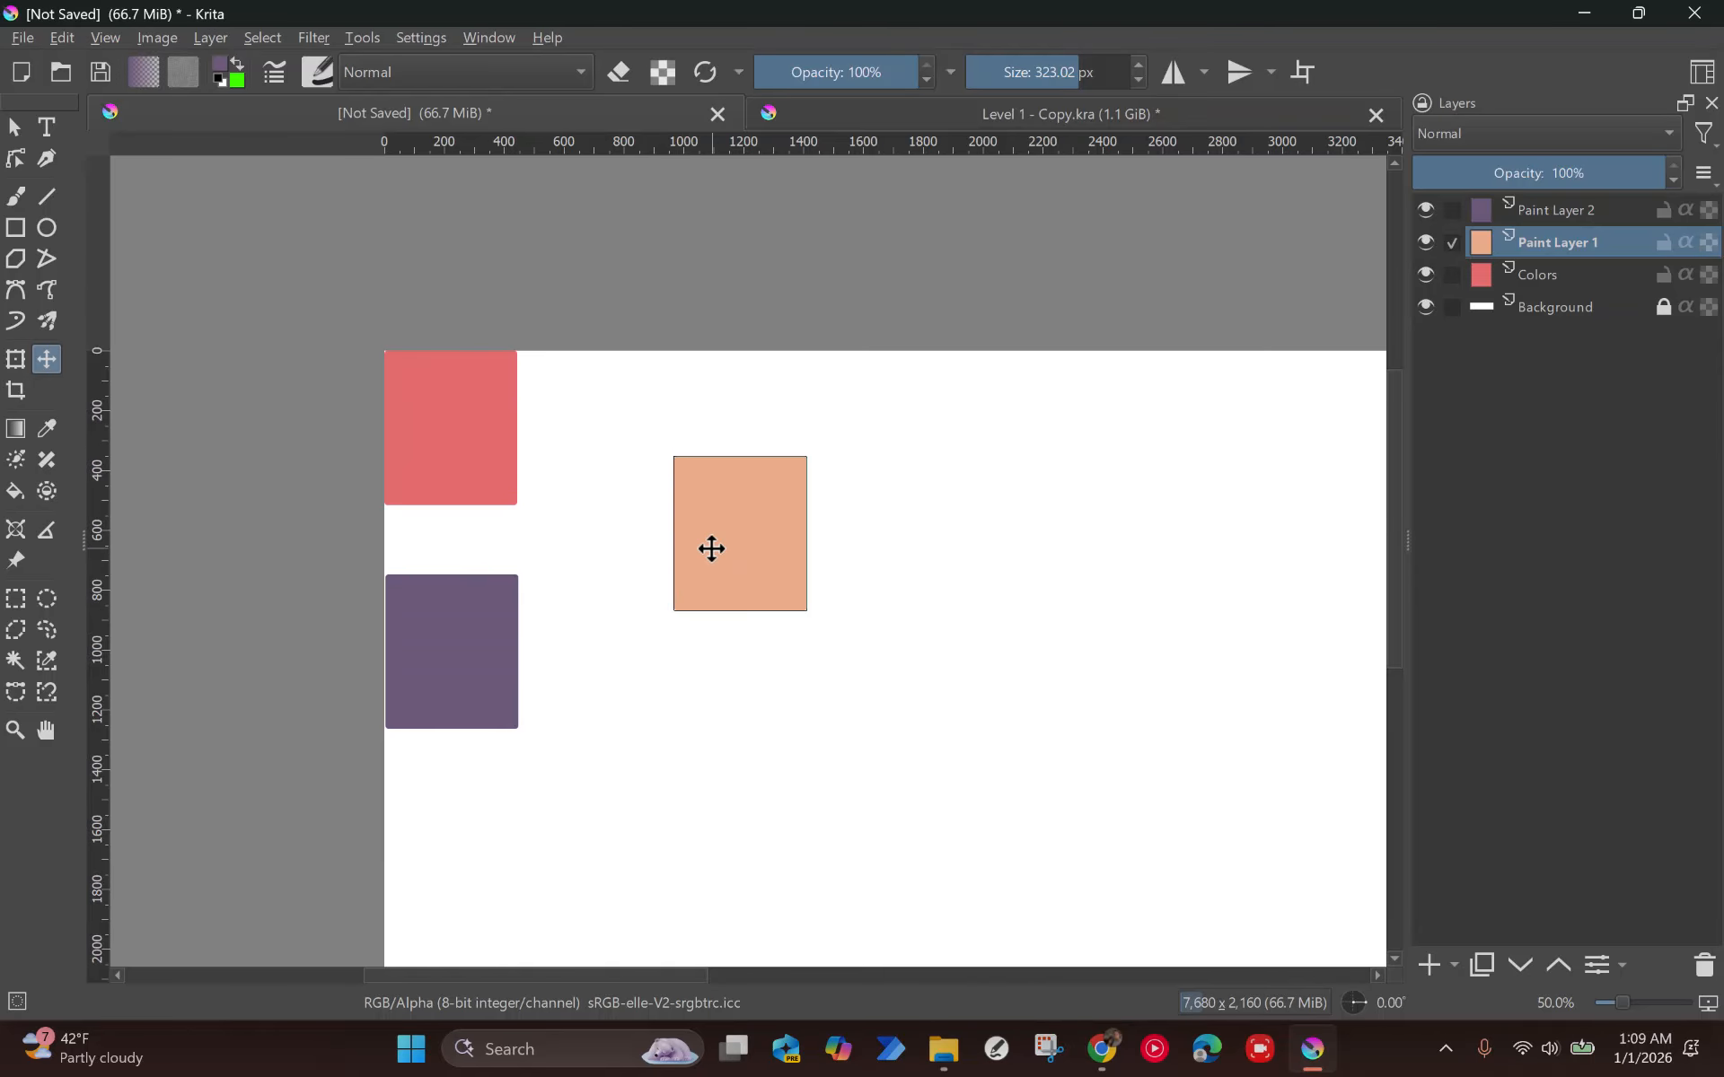
{"action": "left_click_drag", "start_coordinate": [489, 622], "coordinate": [477, 689]}
{"action": "left_click_drag", "start_coordinate": [765, 523], "coordinate": [482, 577]}
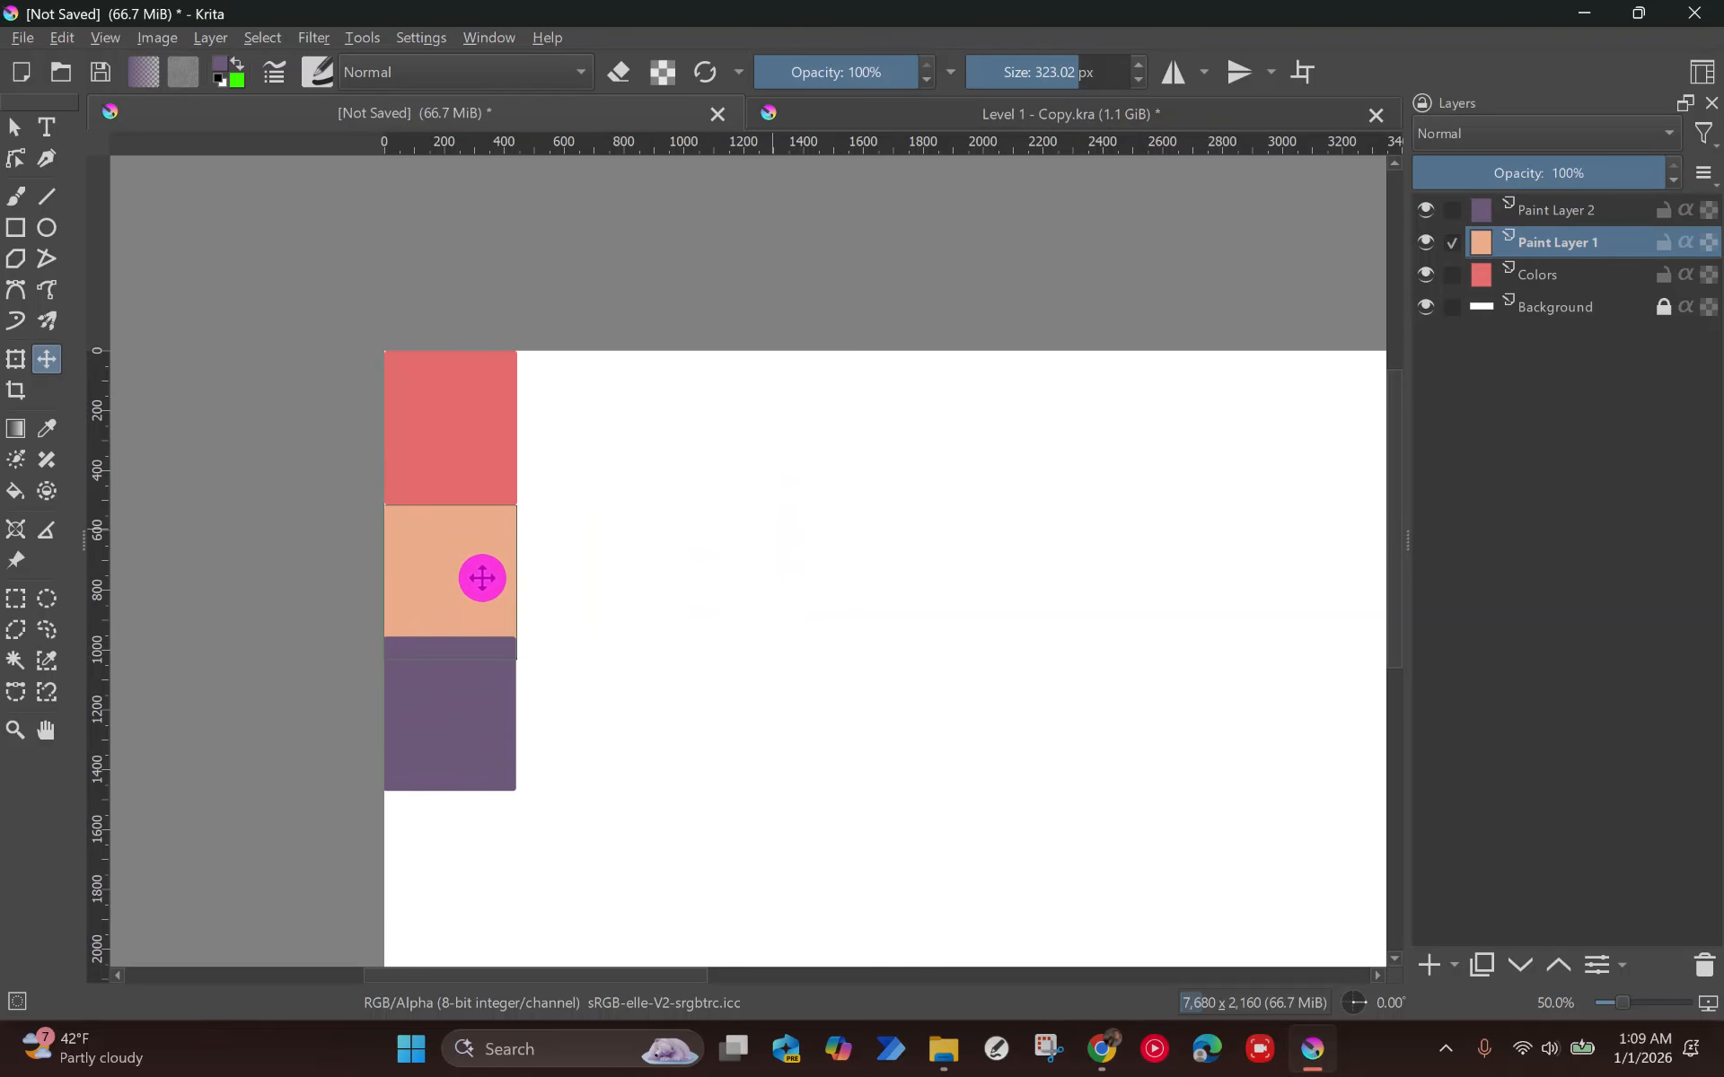
{"action": "left_click_drag", "start_coordinate": [449, 738], "coordinate": [452, 766]}
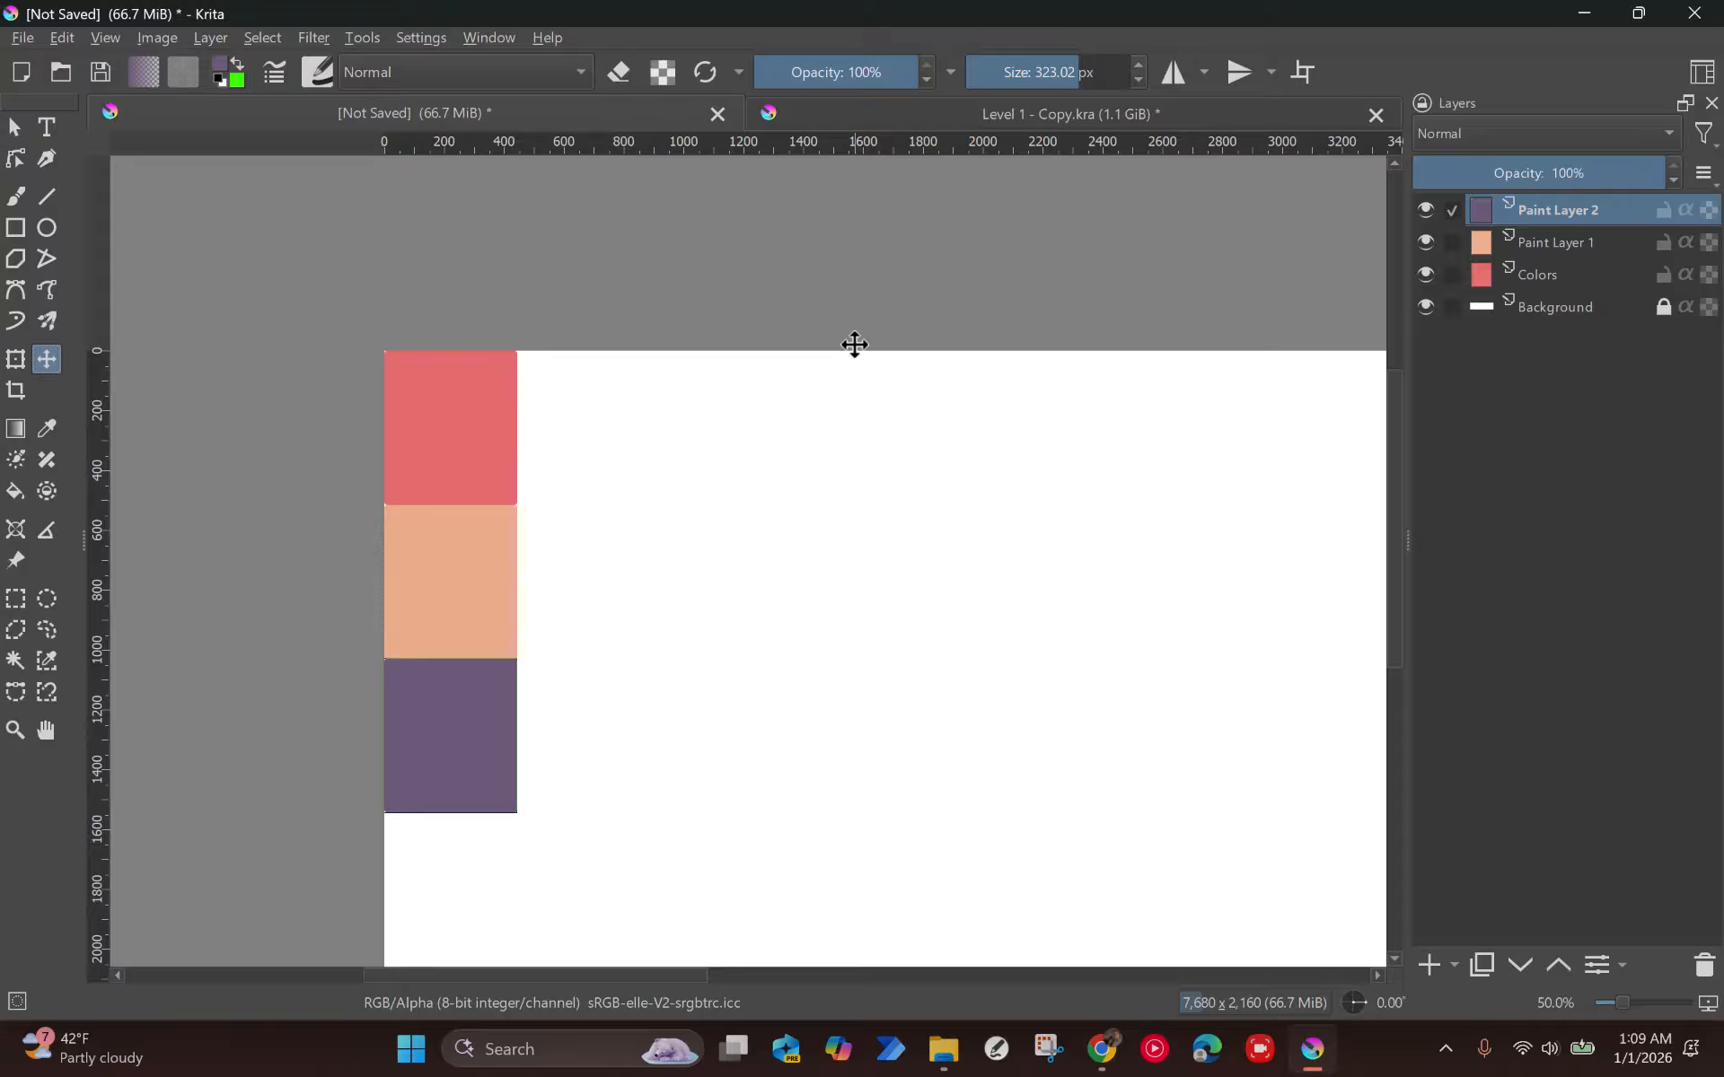
{"action": "scroll", "coordinate": [647, 650], "scroll_direction": "down", "scroll_amount": 1}
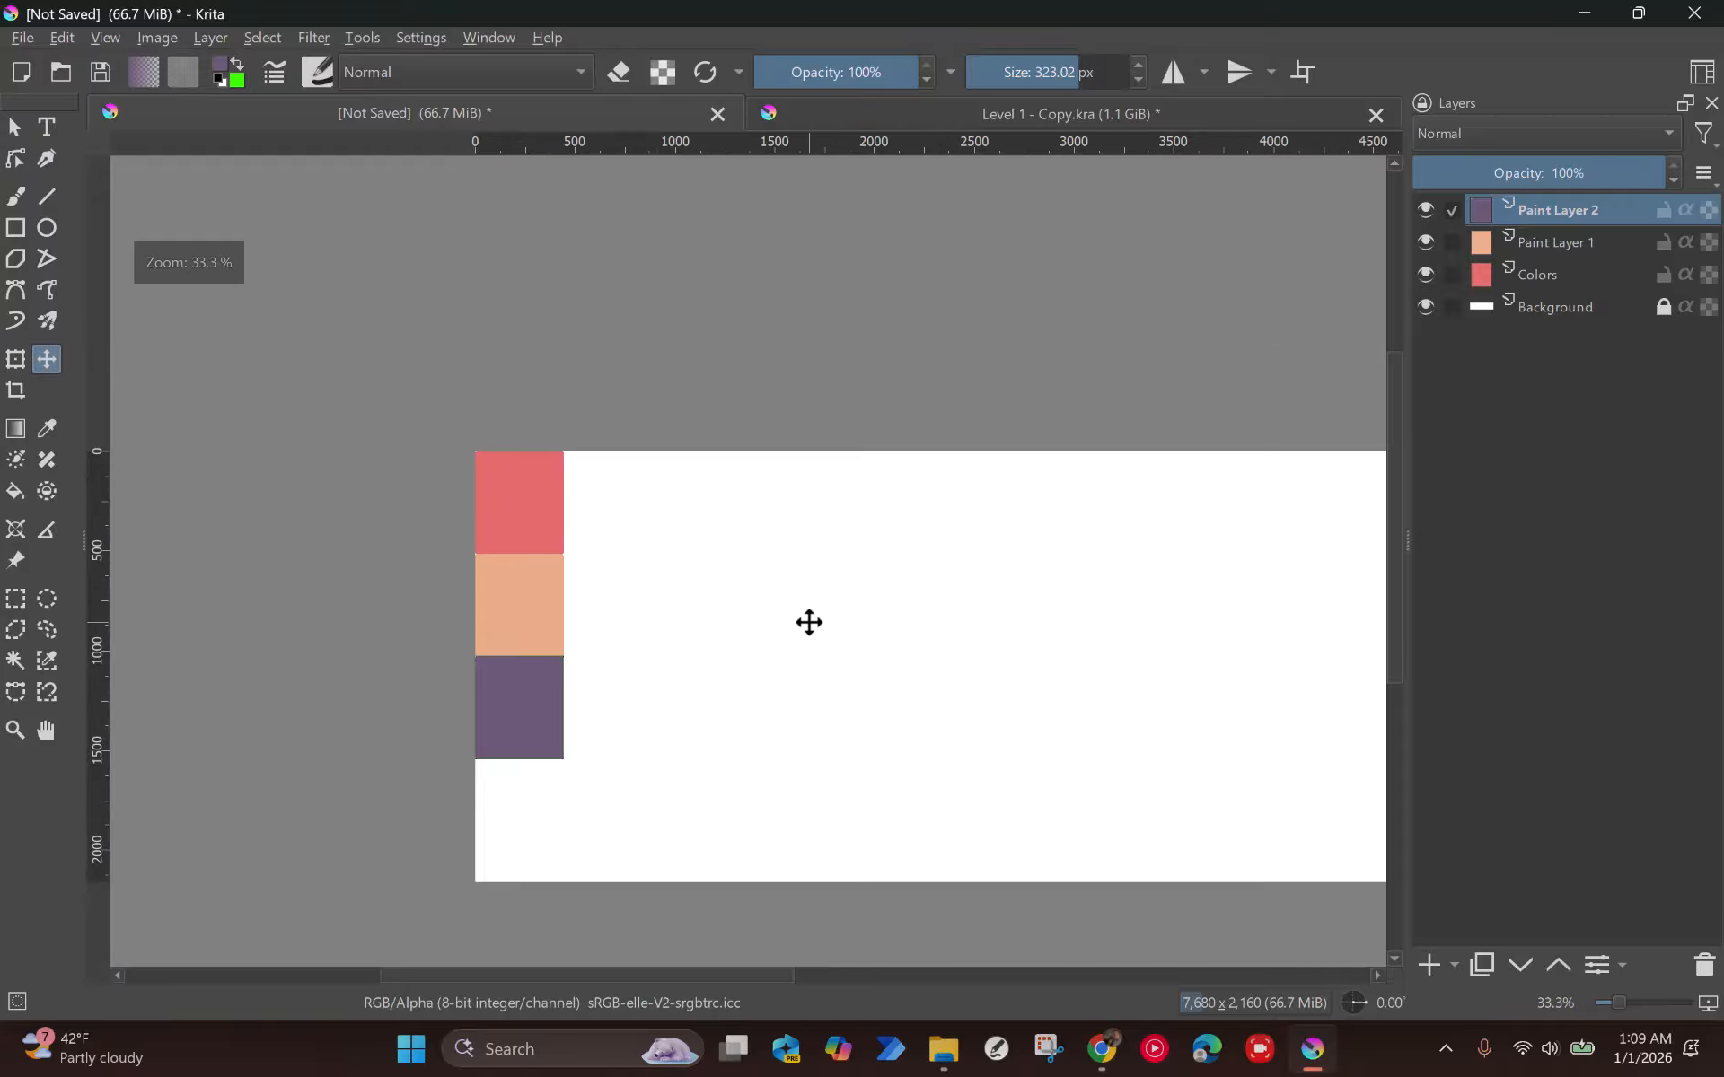
{"action": "scroll", "coordinate": [863, 622], "scroll_direction": "down", "scroll_amount": 1}
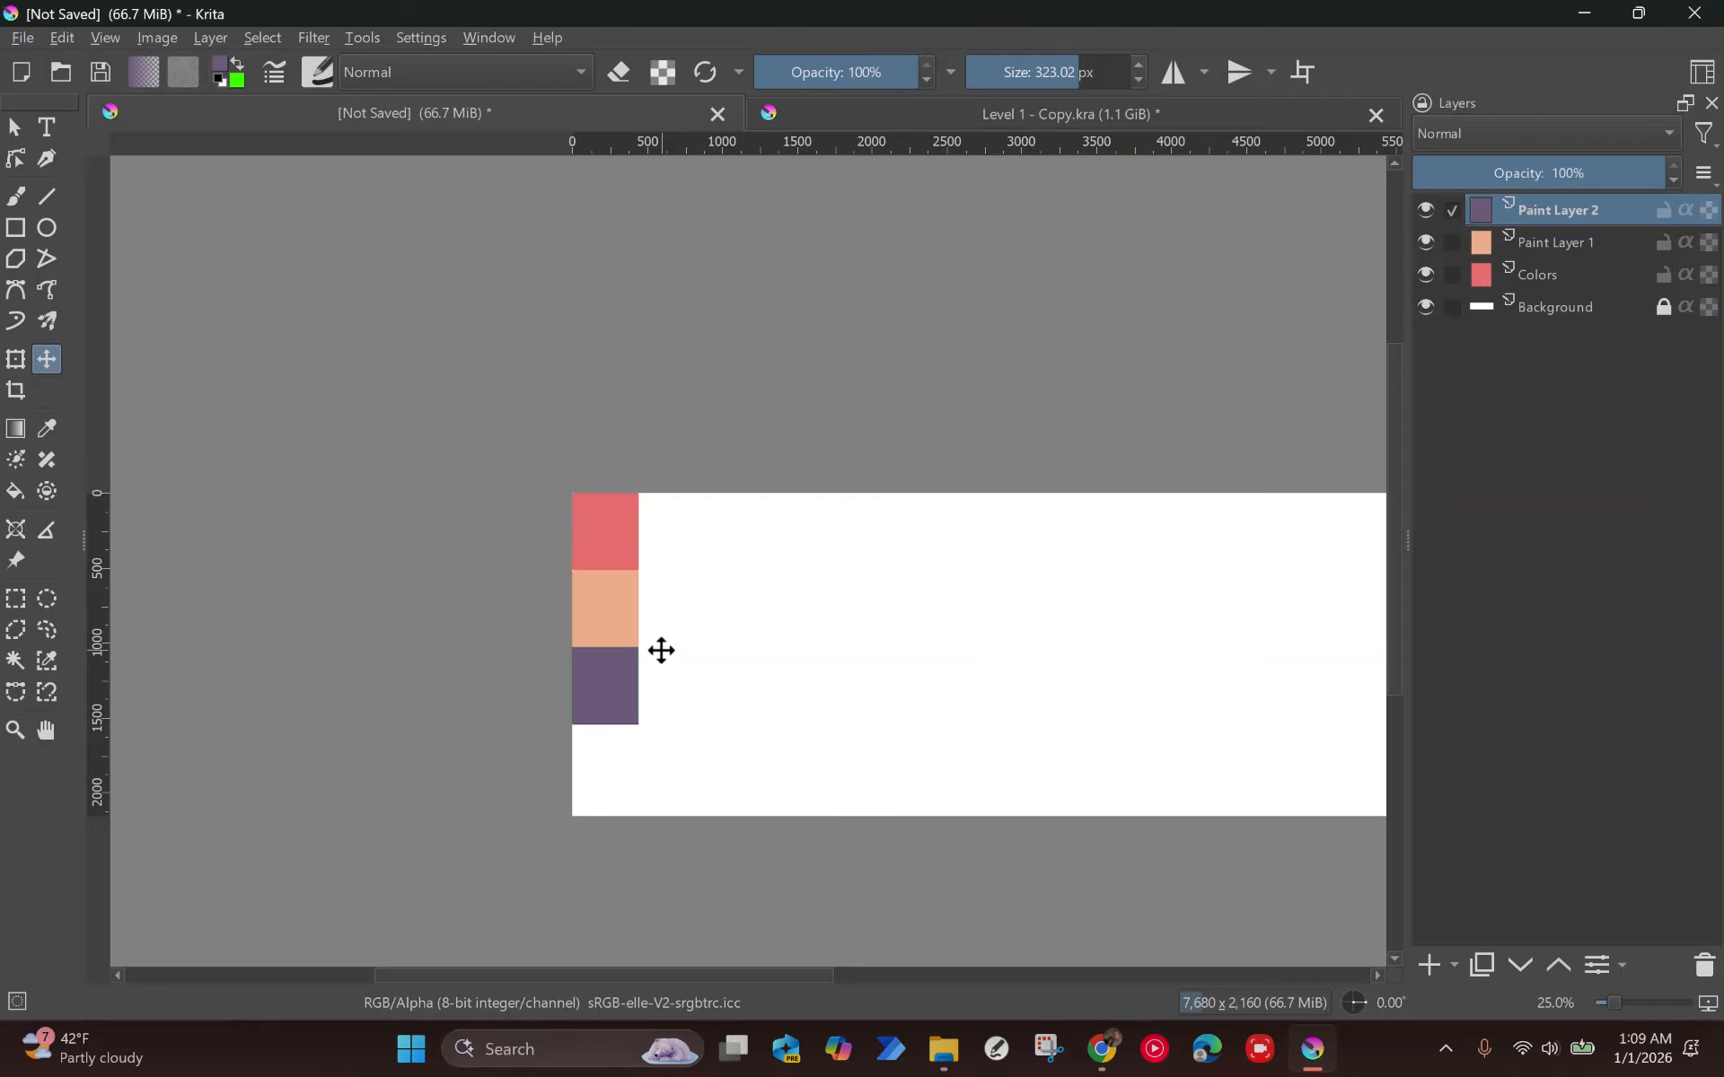
Make a rectangular selection about 470 px wide and 1540 px tall beside the stacked swatches, starting at the canvas's upper edge.
{"action": "scroll", "coordinate": [916, 757], "scroll_direction": "up", "scroll_amount": 1}
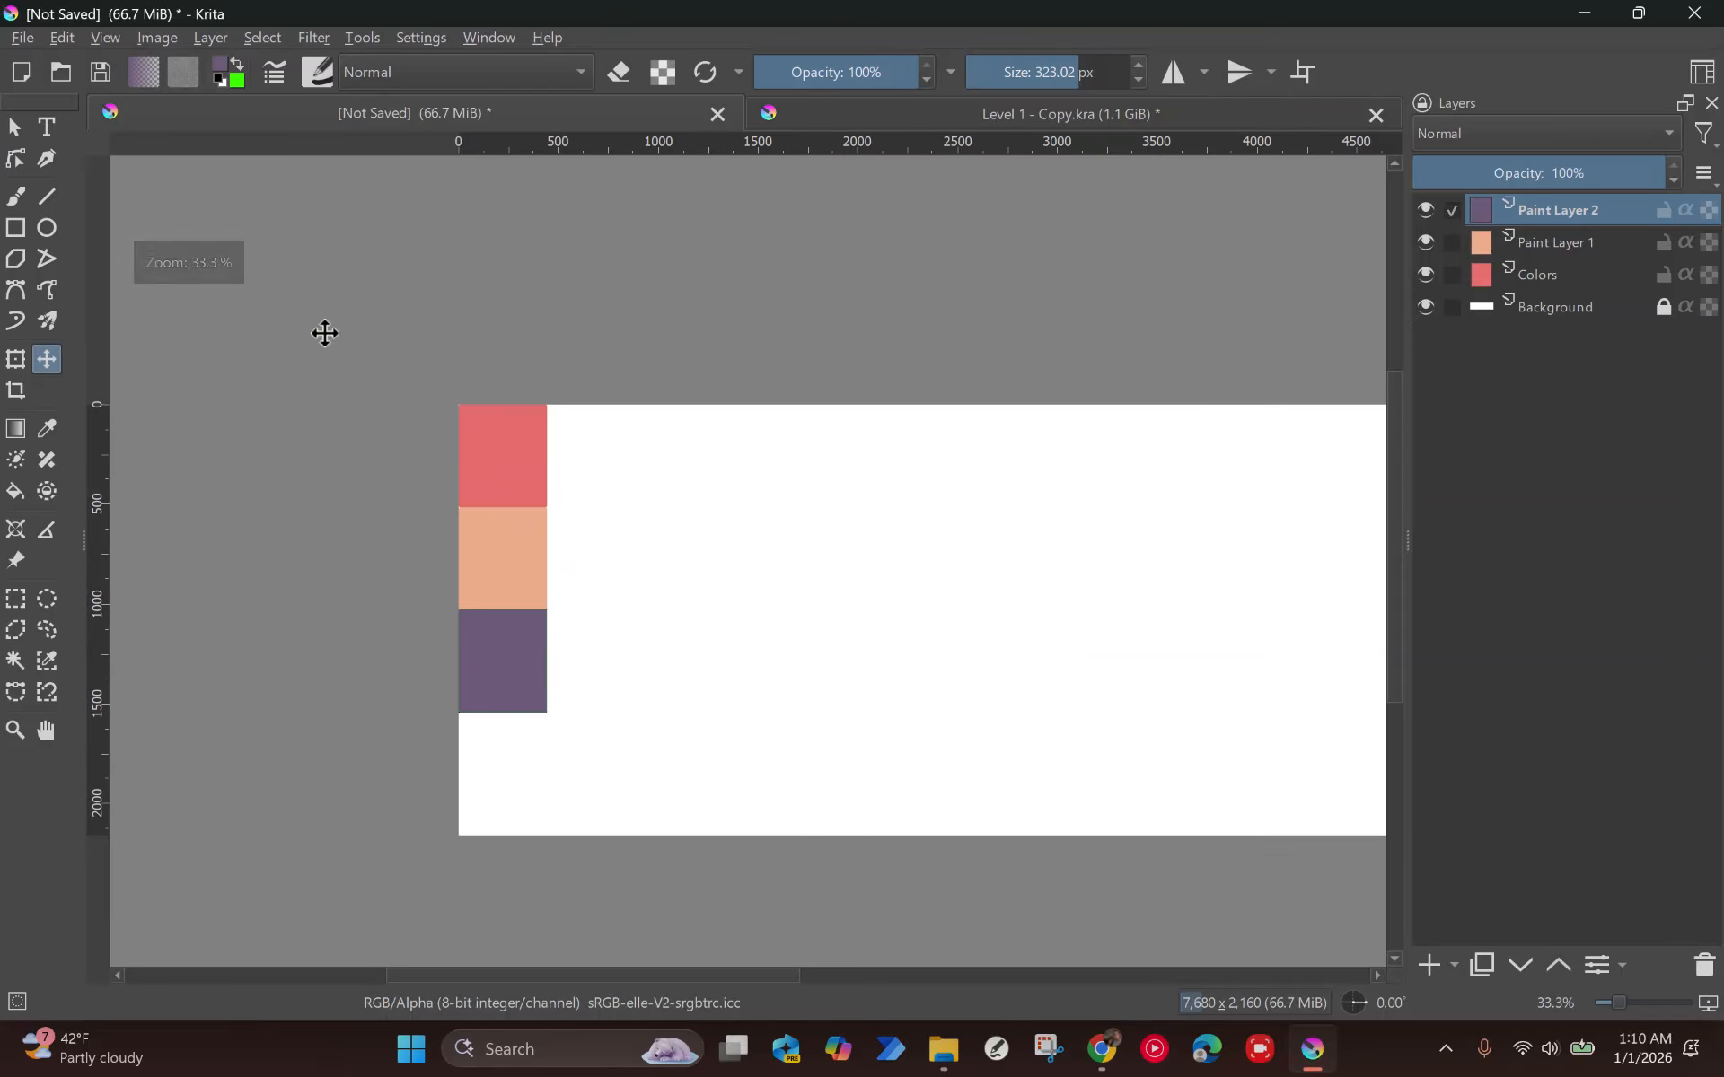
{"action": "scroll", "coordinate": [589, 565], "scroll_direction": "up", "scroll_amount": 3}
{"action": "scroll", "coordinate": [592, 547], "scroll_direction": "down", "scroll_amount": 1}
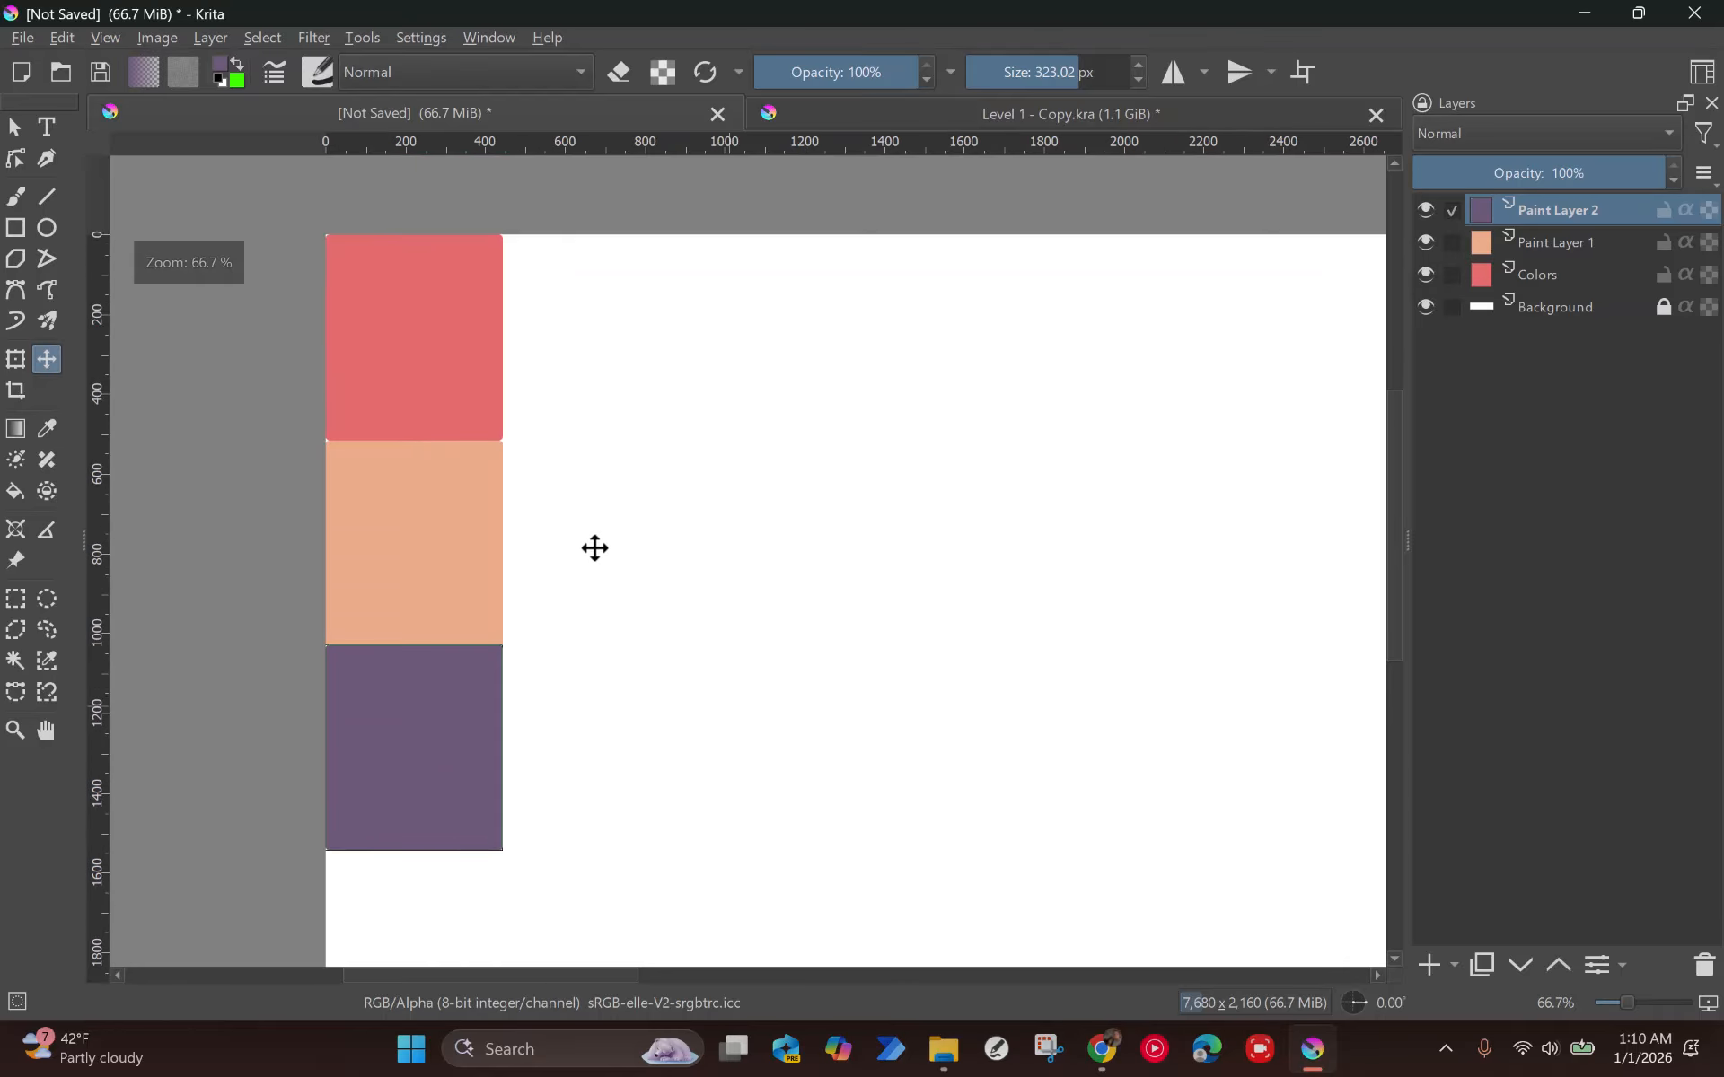
{"action": "scroll", "coordinate": [481, 604], "scroll_direction": "down", "scroll_amount": 1}
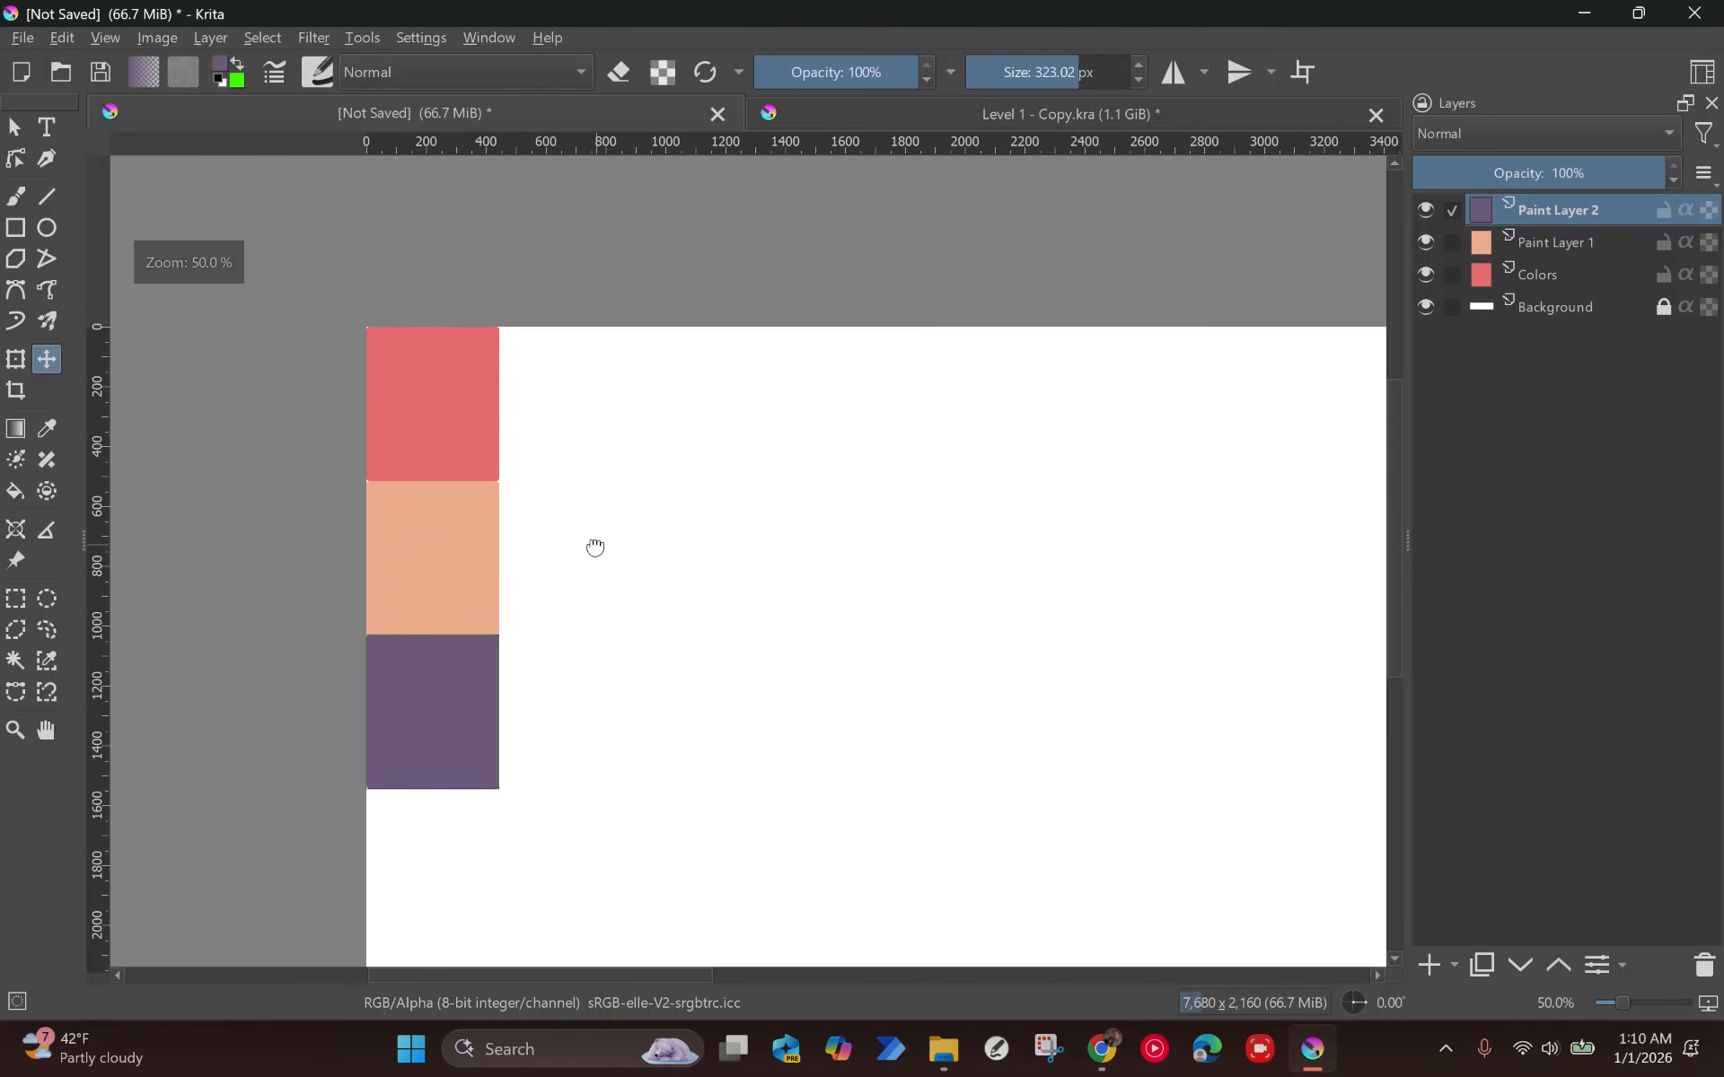
{"action": "left_click_drag", "start_coordinate": [596, 547], "coordinate": [419, 507]}
{"action": "scroll", "coordinate": [418, 506], "scroll_direction": "down", "scroll_amount": 1}
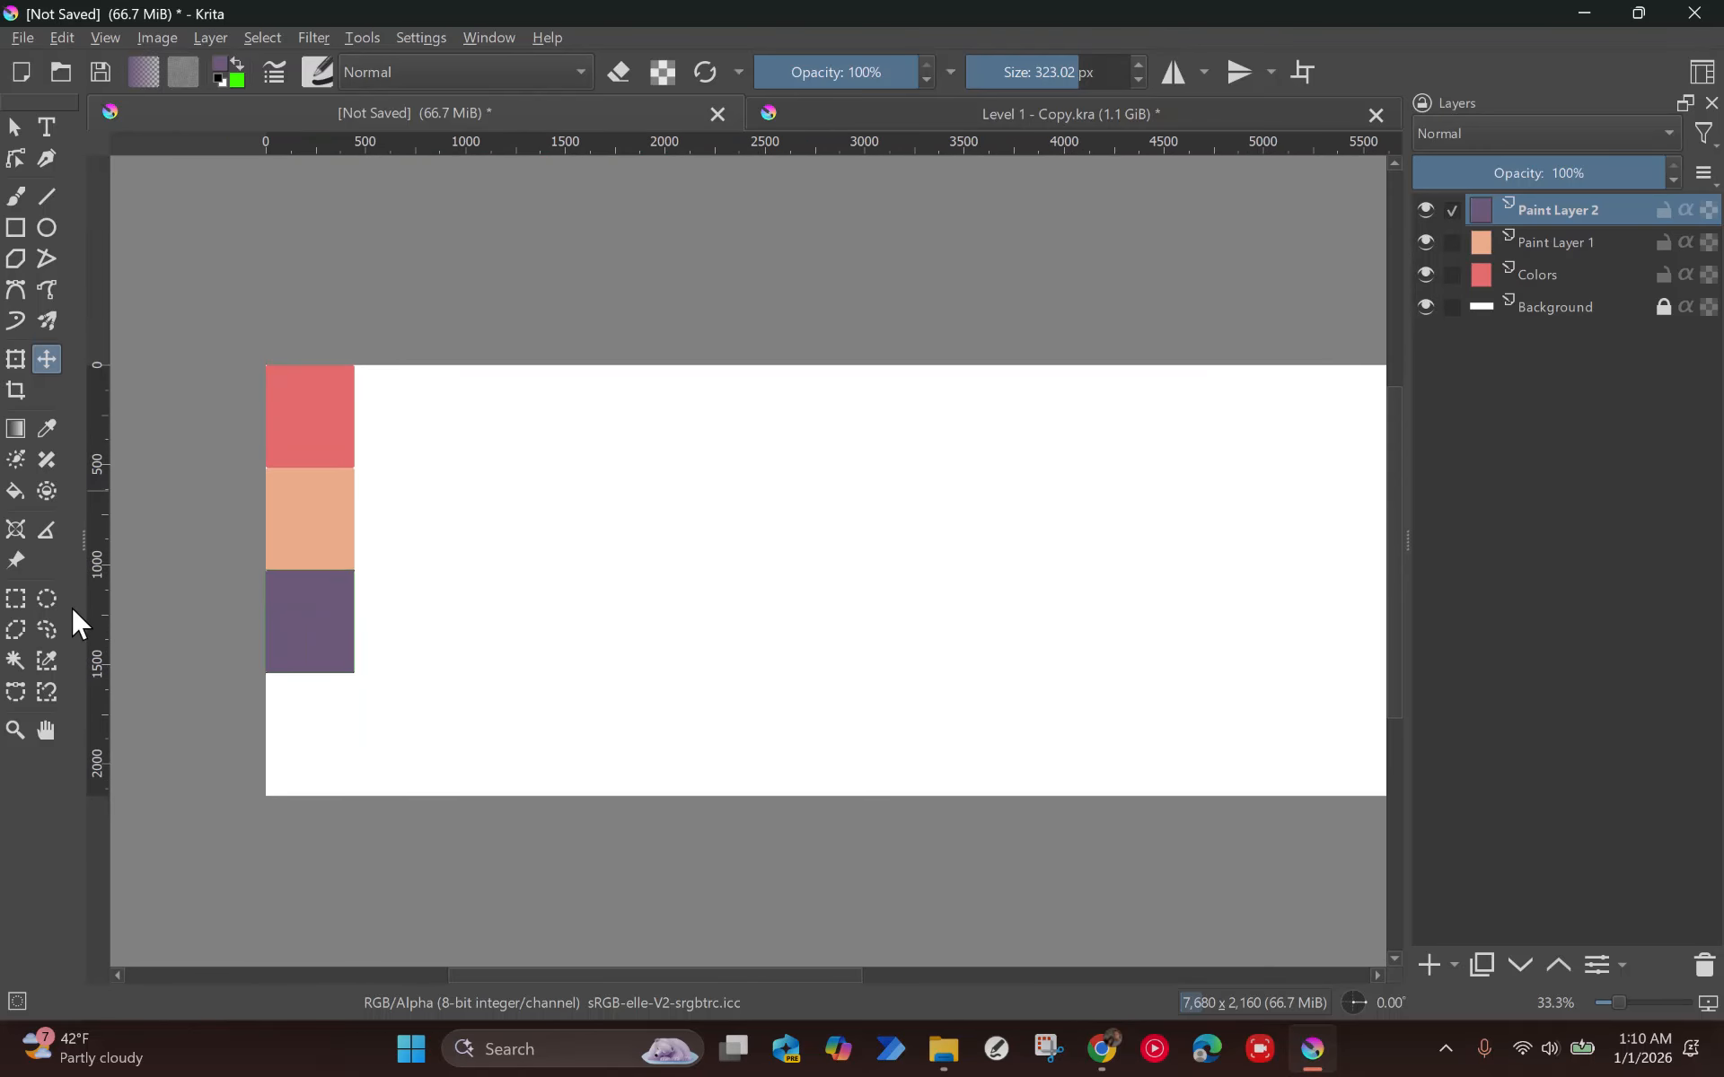
{"action": "left_click", "coordinate": [15, 606]}
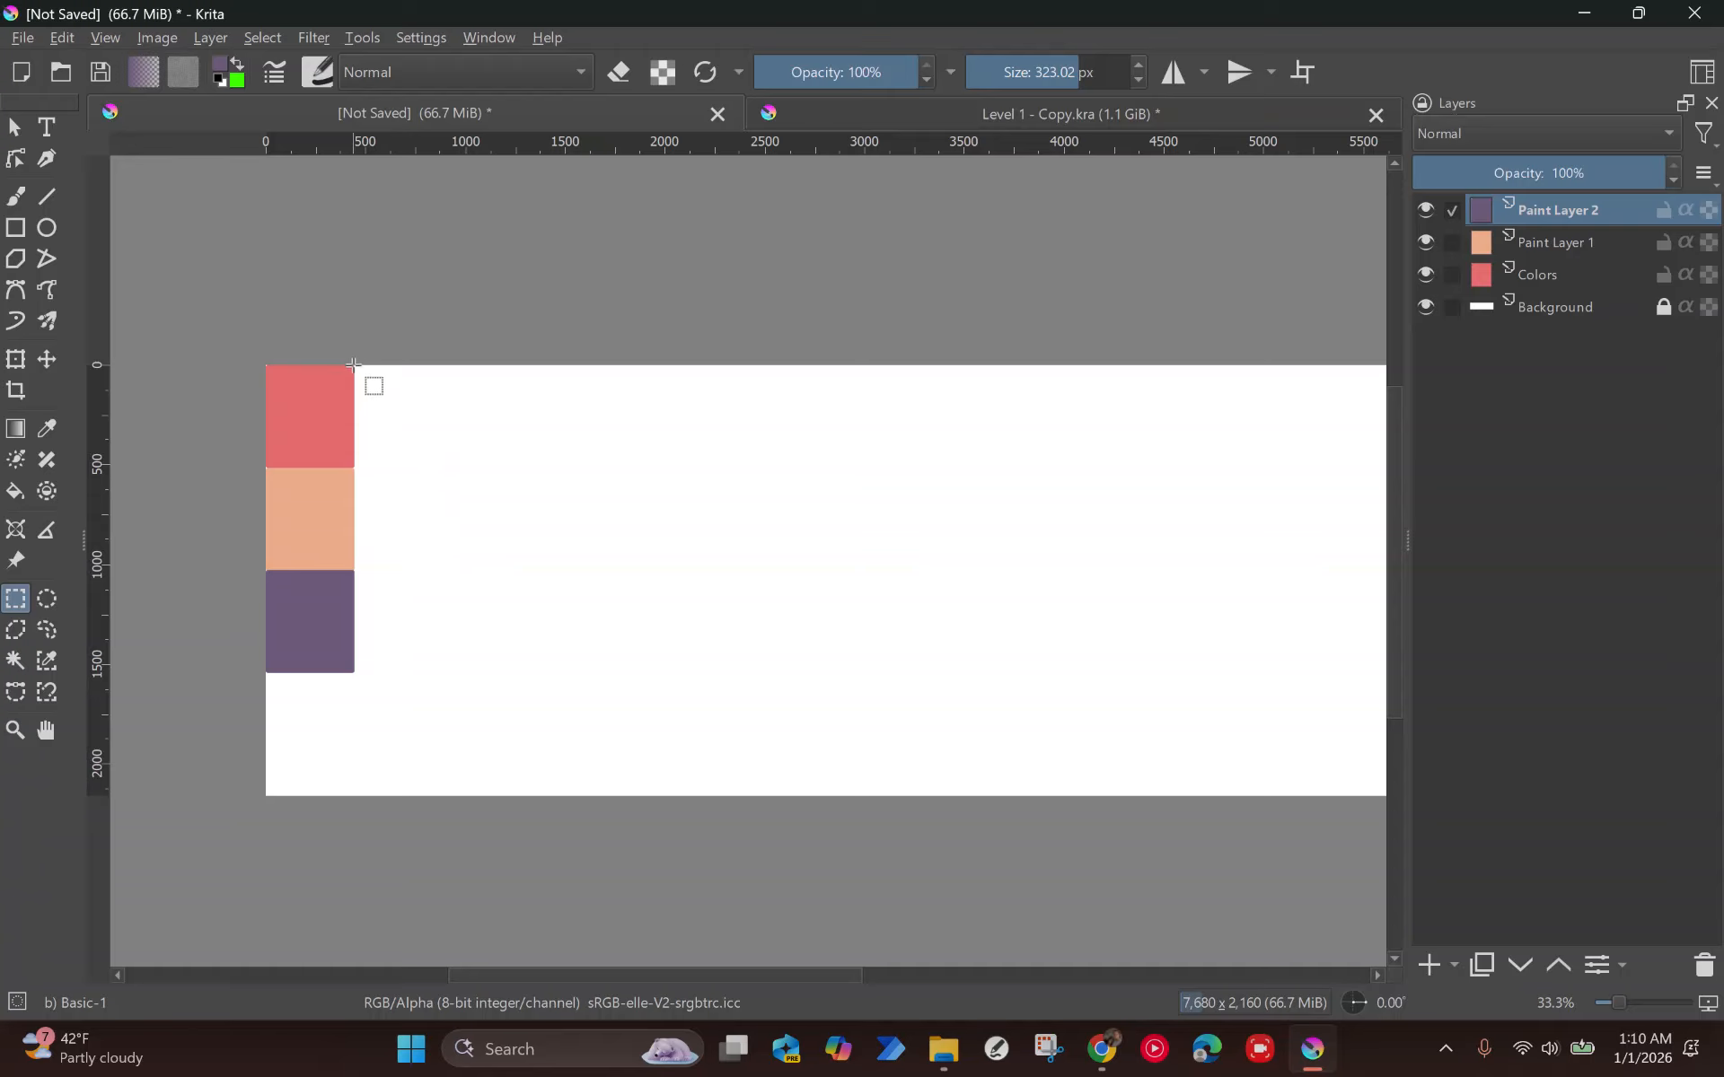
{"action": "left_click_drag", "start_coordinate": [354, 373], "coordinate": [449, 672]}
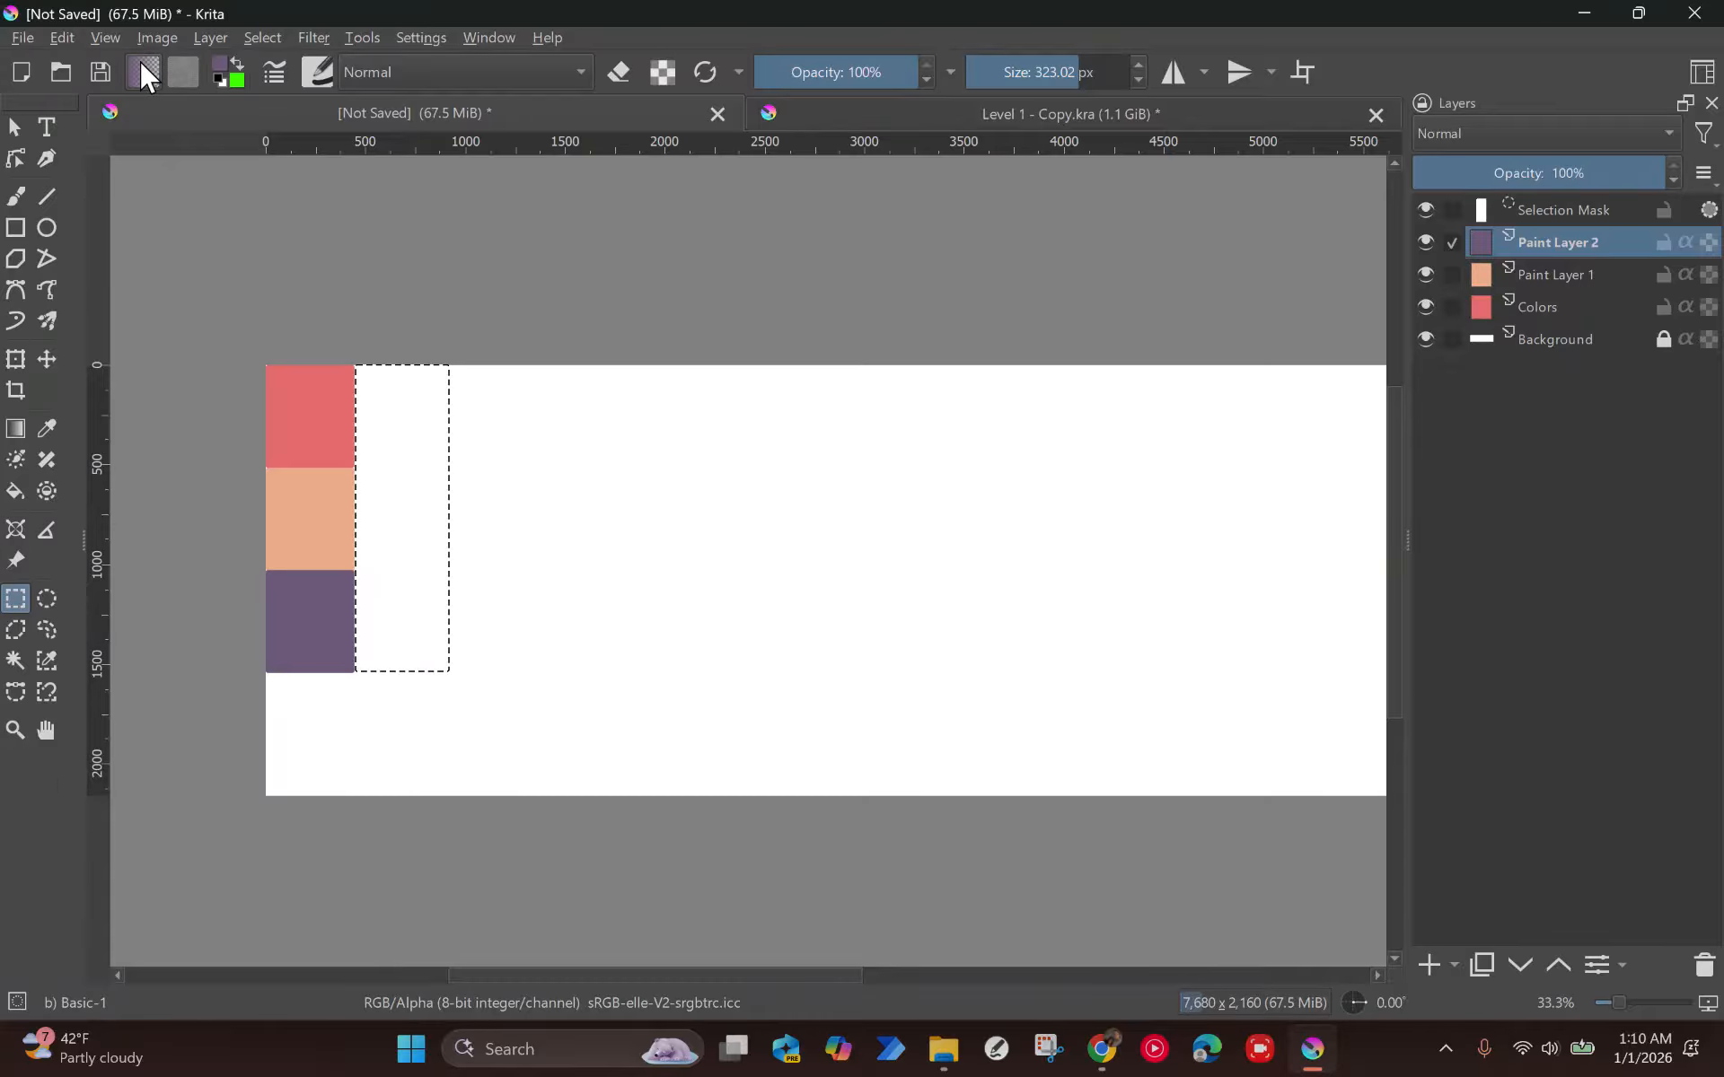
Edit the Foreground to Background gradient and set its first stop to #e56b6f, sampled from the coral-red swatch.
{"action": "left_click", "coordinate": [154, 68]}
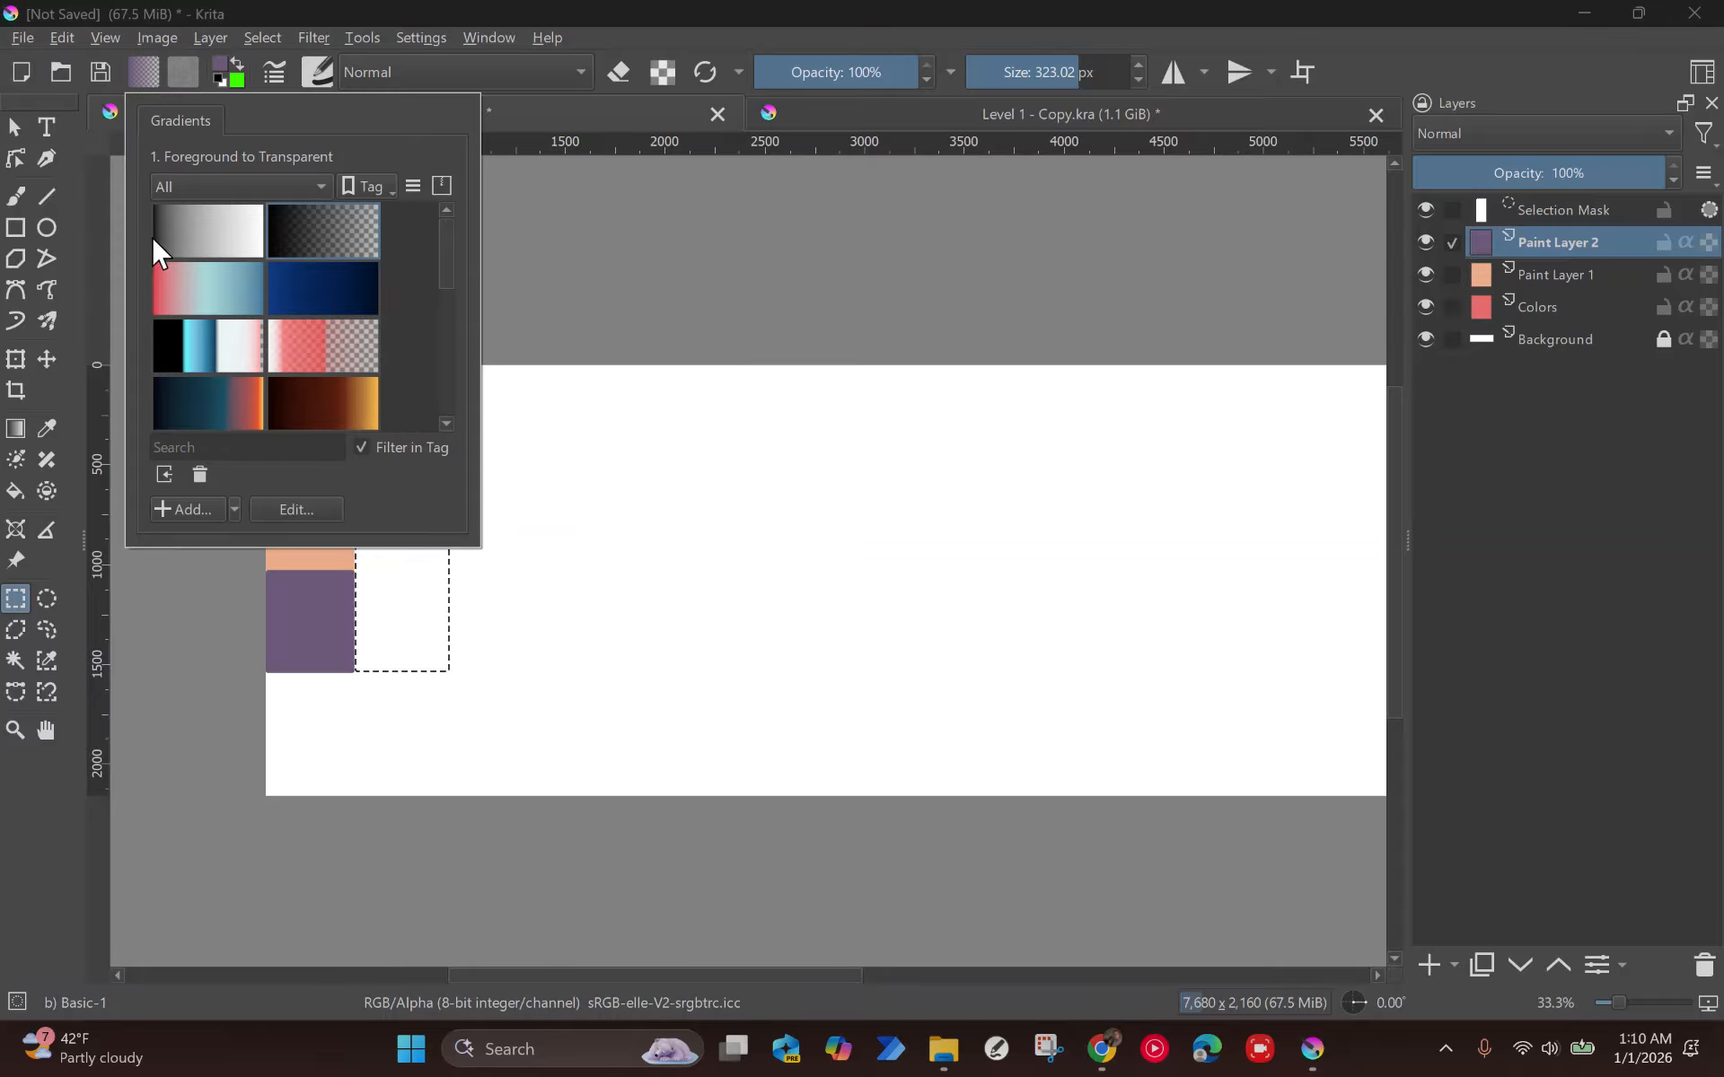
{"action": "left_click", "coordinate": [218, 230]}
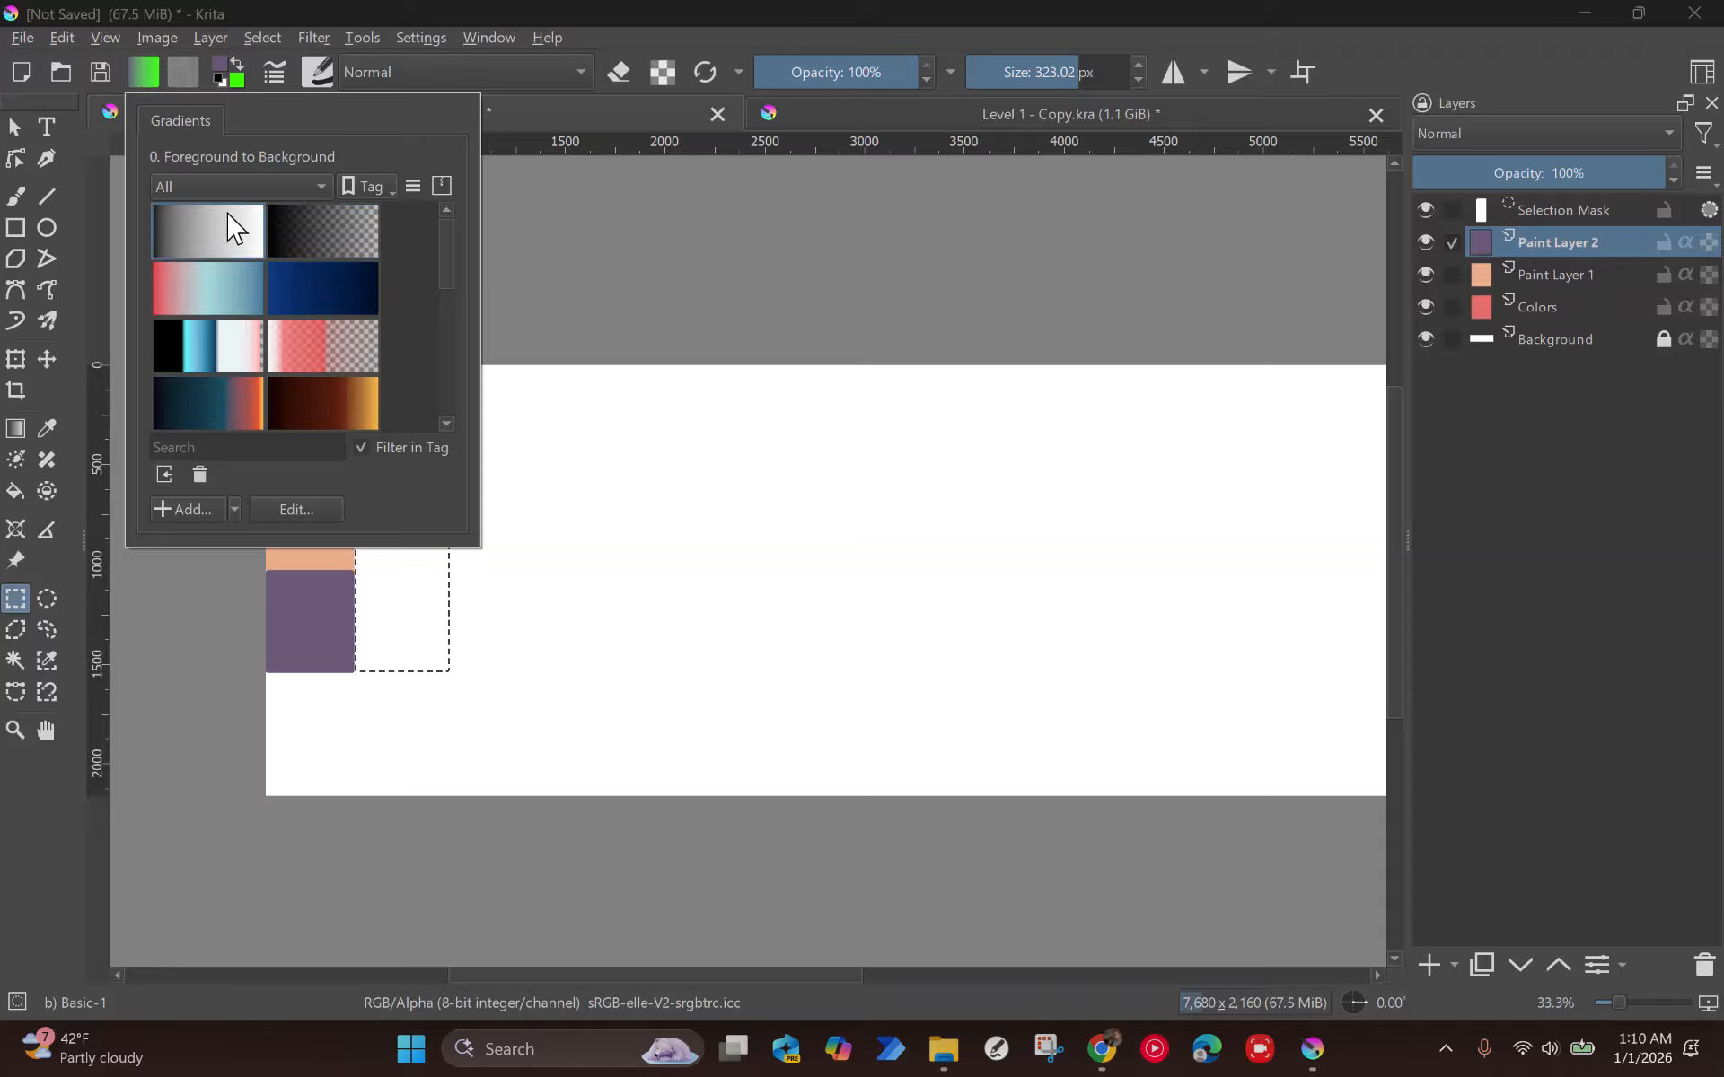
{"action": "left_click", "coordinate": [323, 502]}
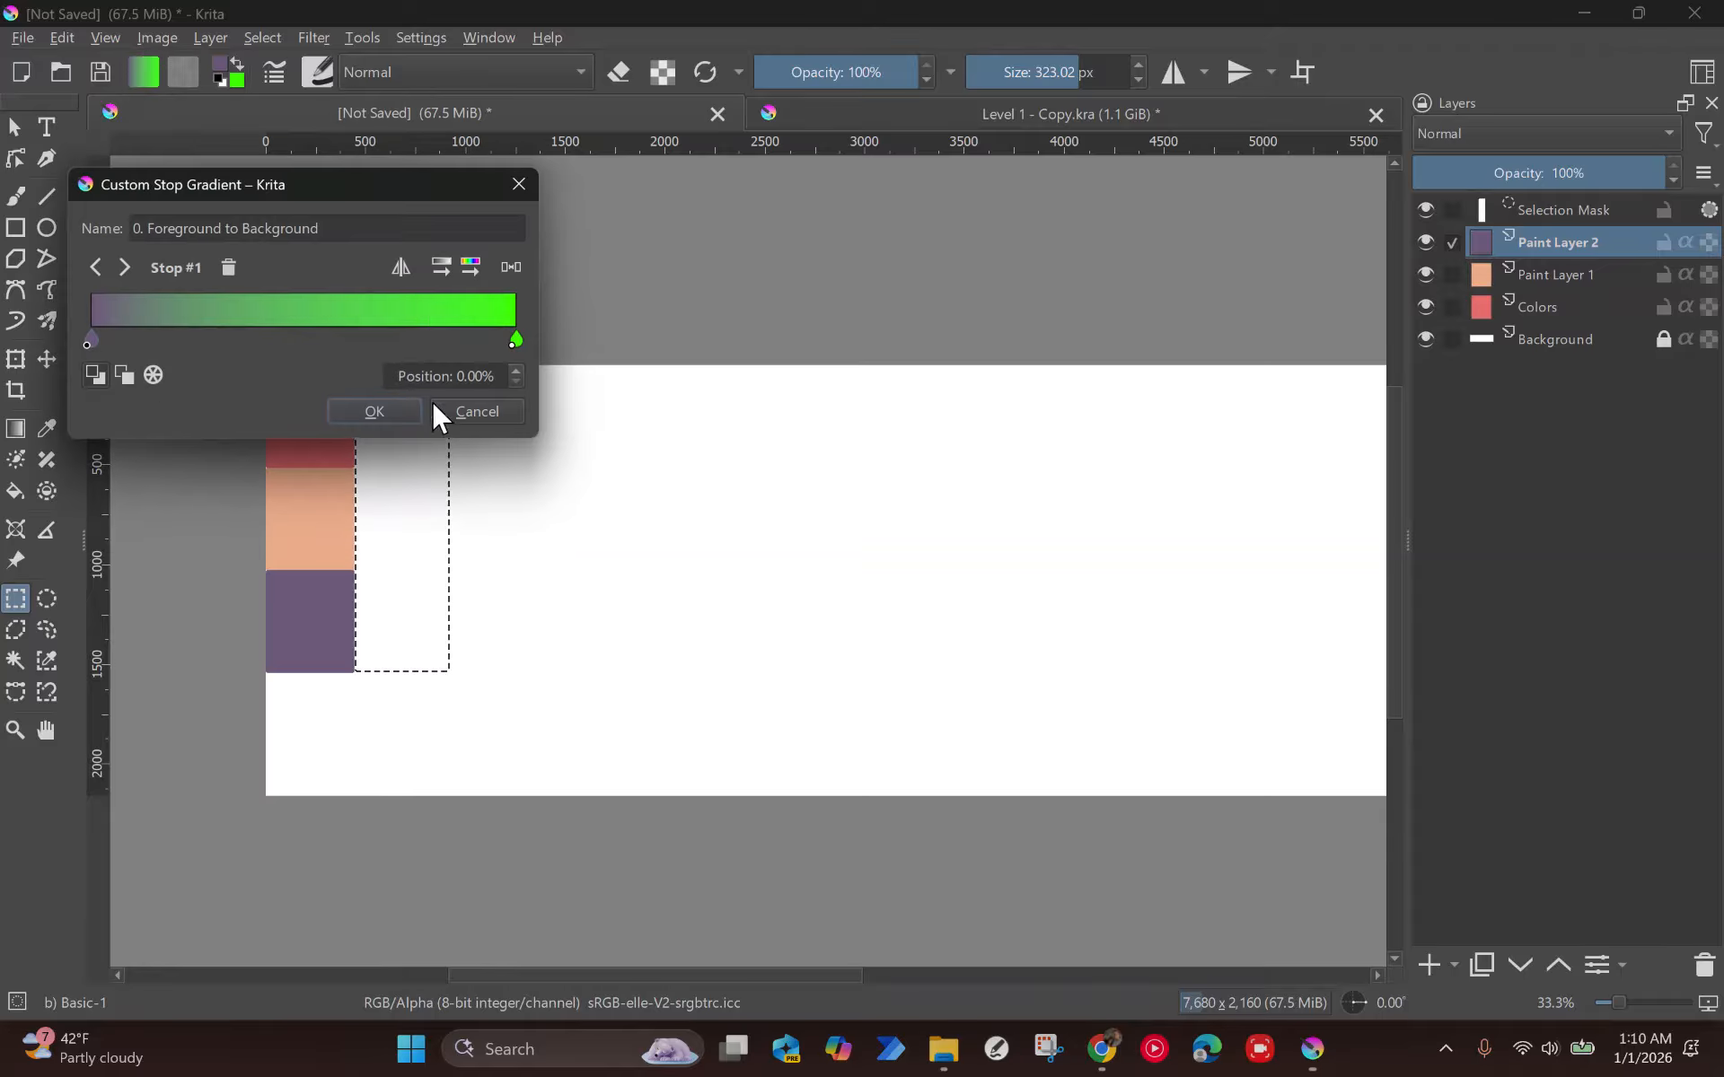
{"action": "left_click_drag", "start_coordinate": [284, 187], "coordinate": [833, 331]}
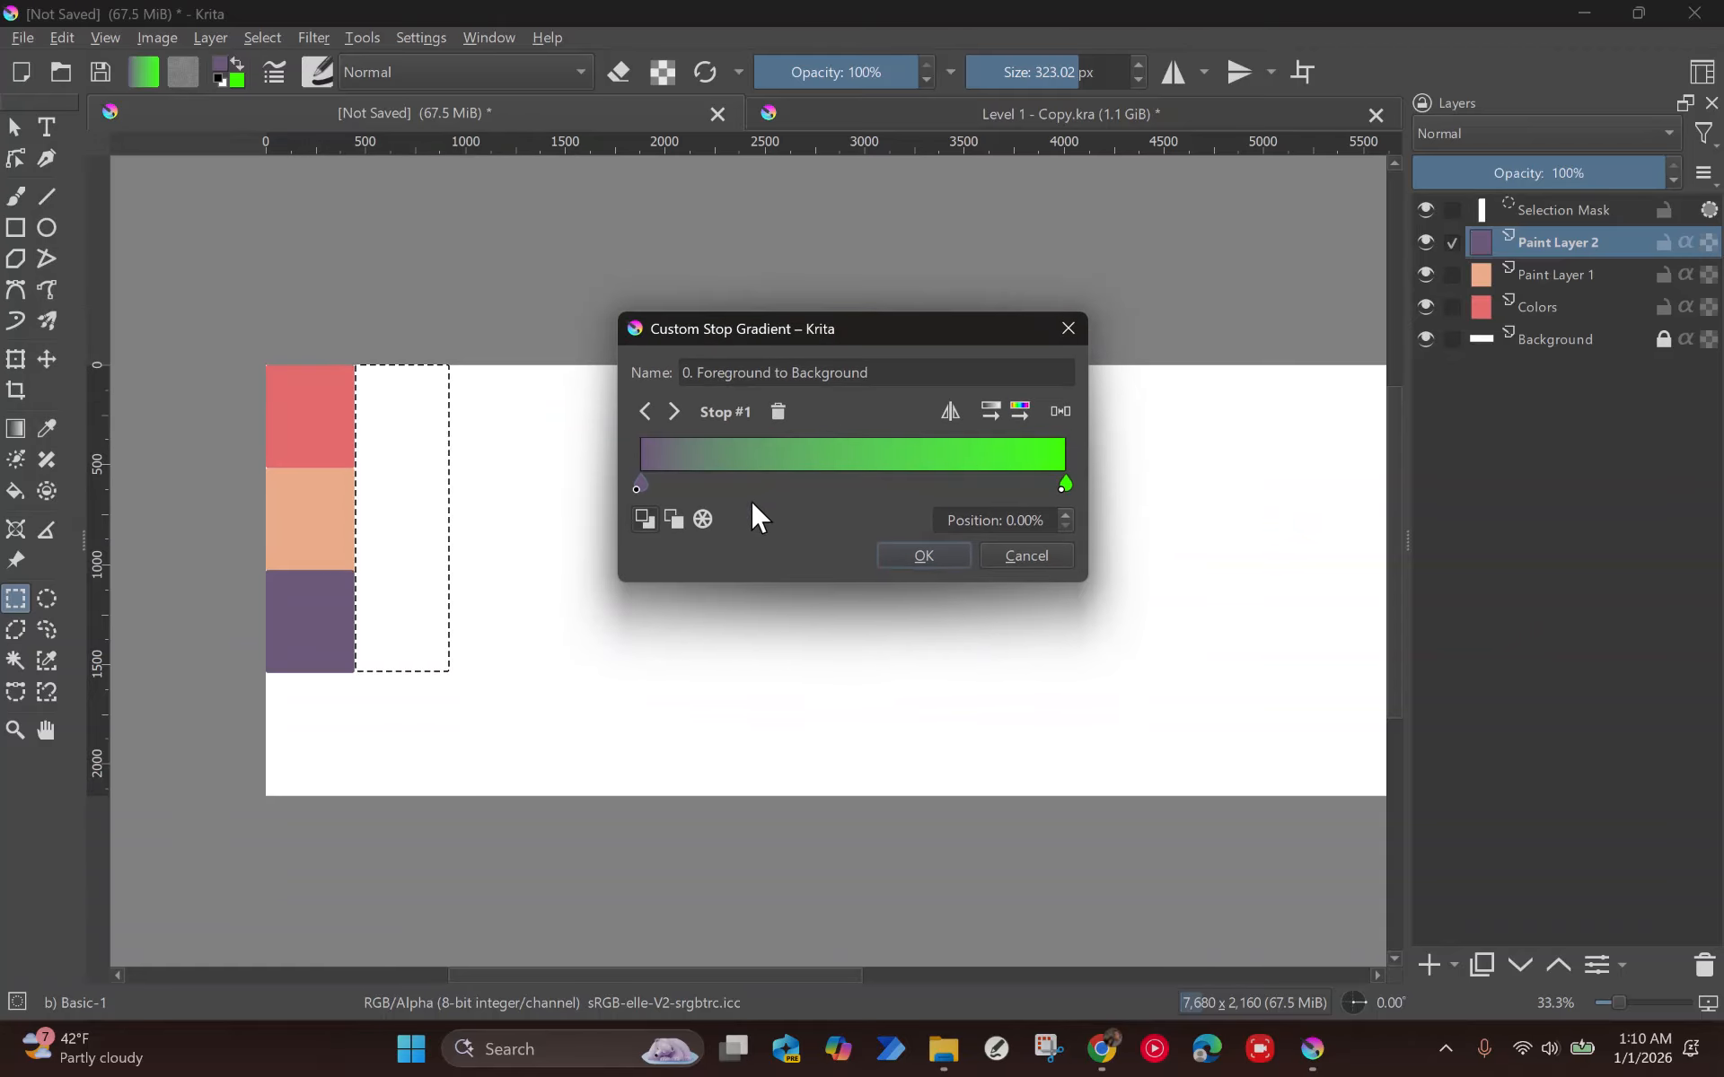
{"action": "double_click", "coordinate": [639, 485]}
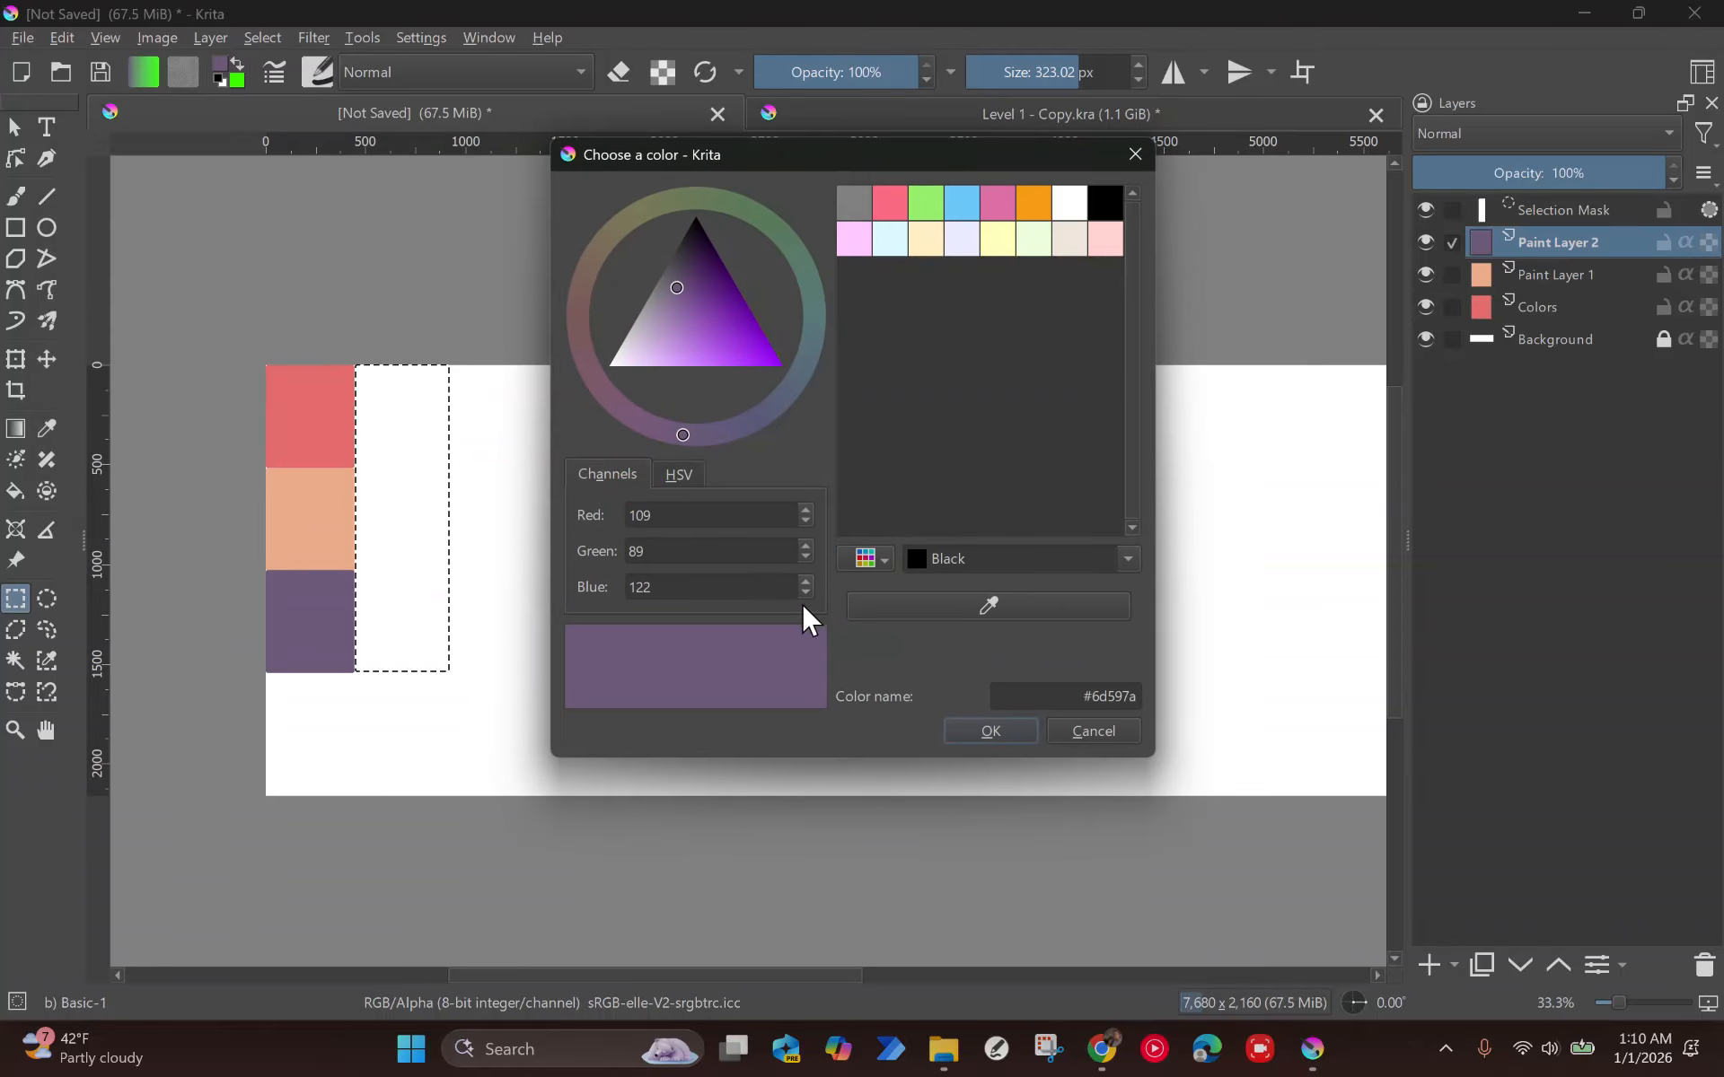
{"action": "left_click", "coordinate": [965, 607]}
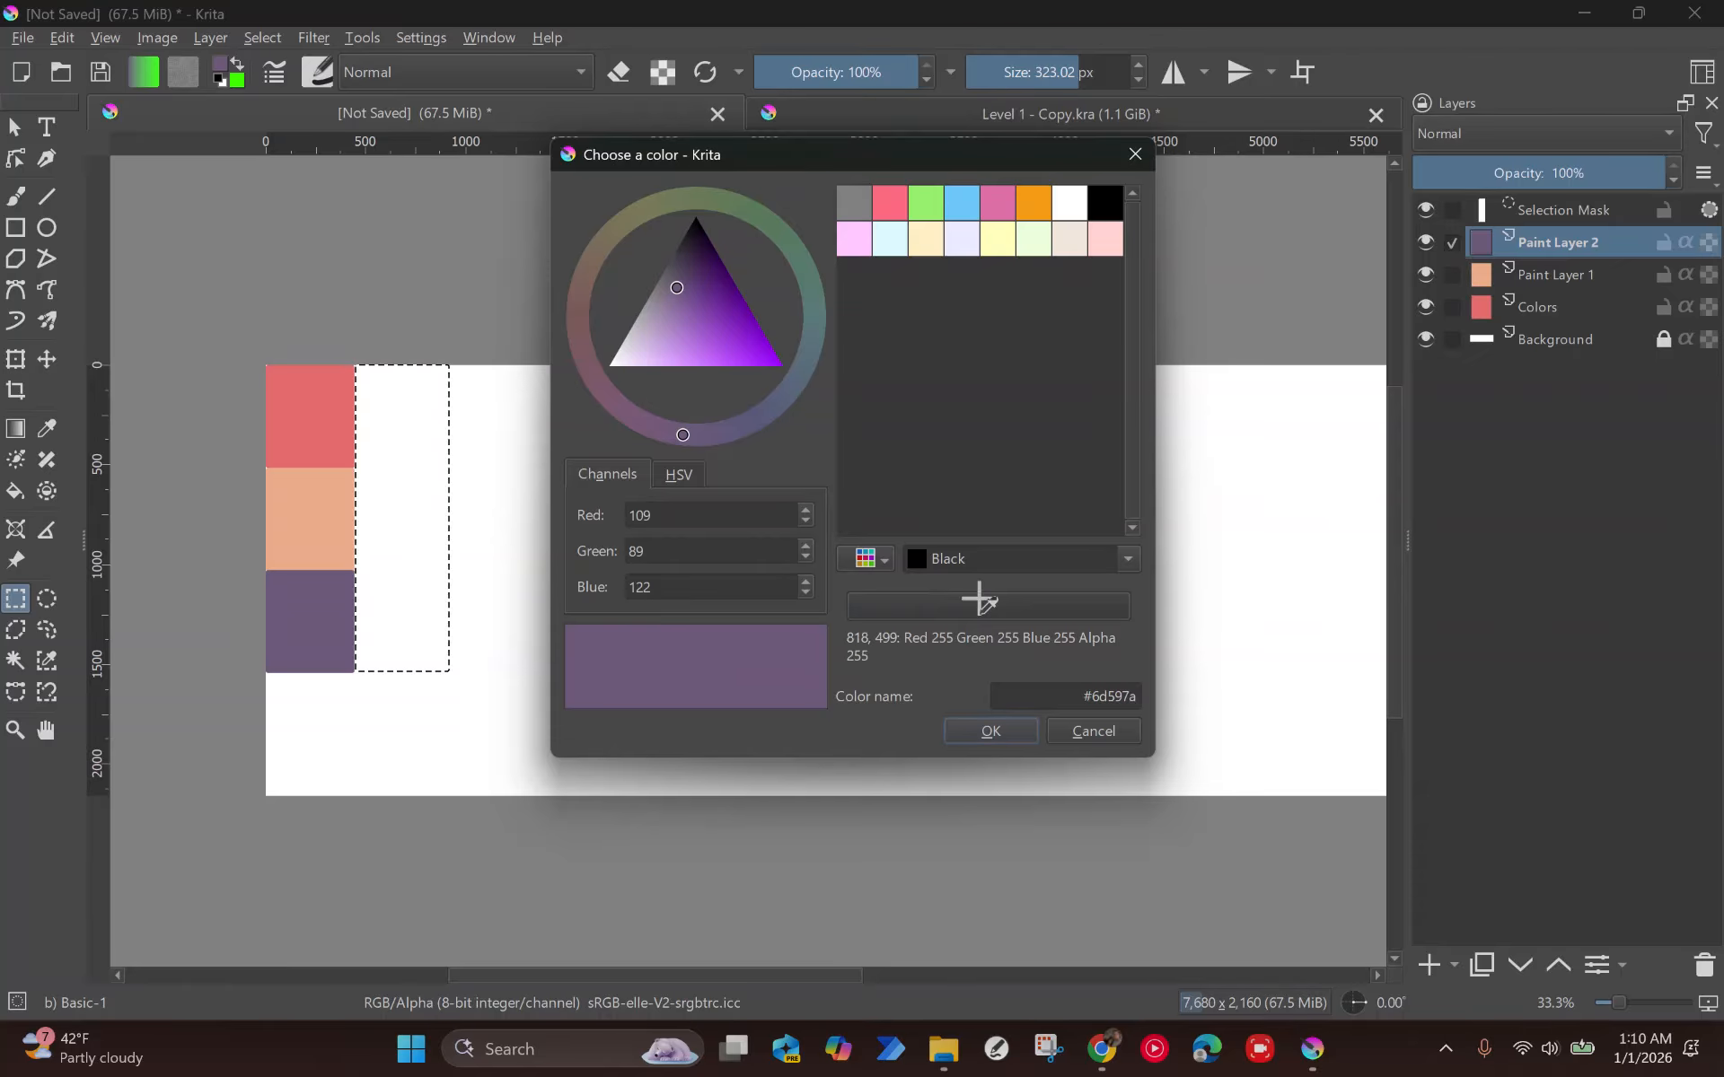
{"action": "left_click", "coordinate": [305, 434]}
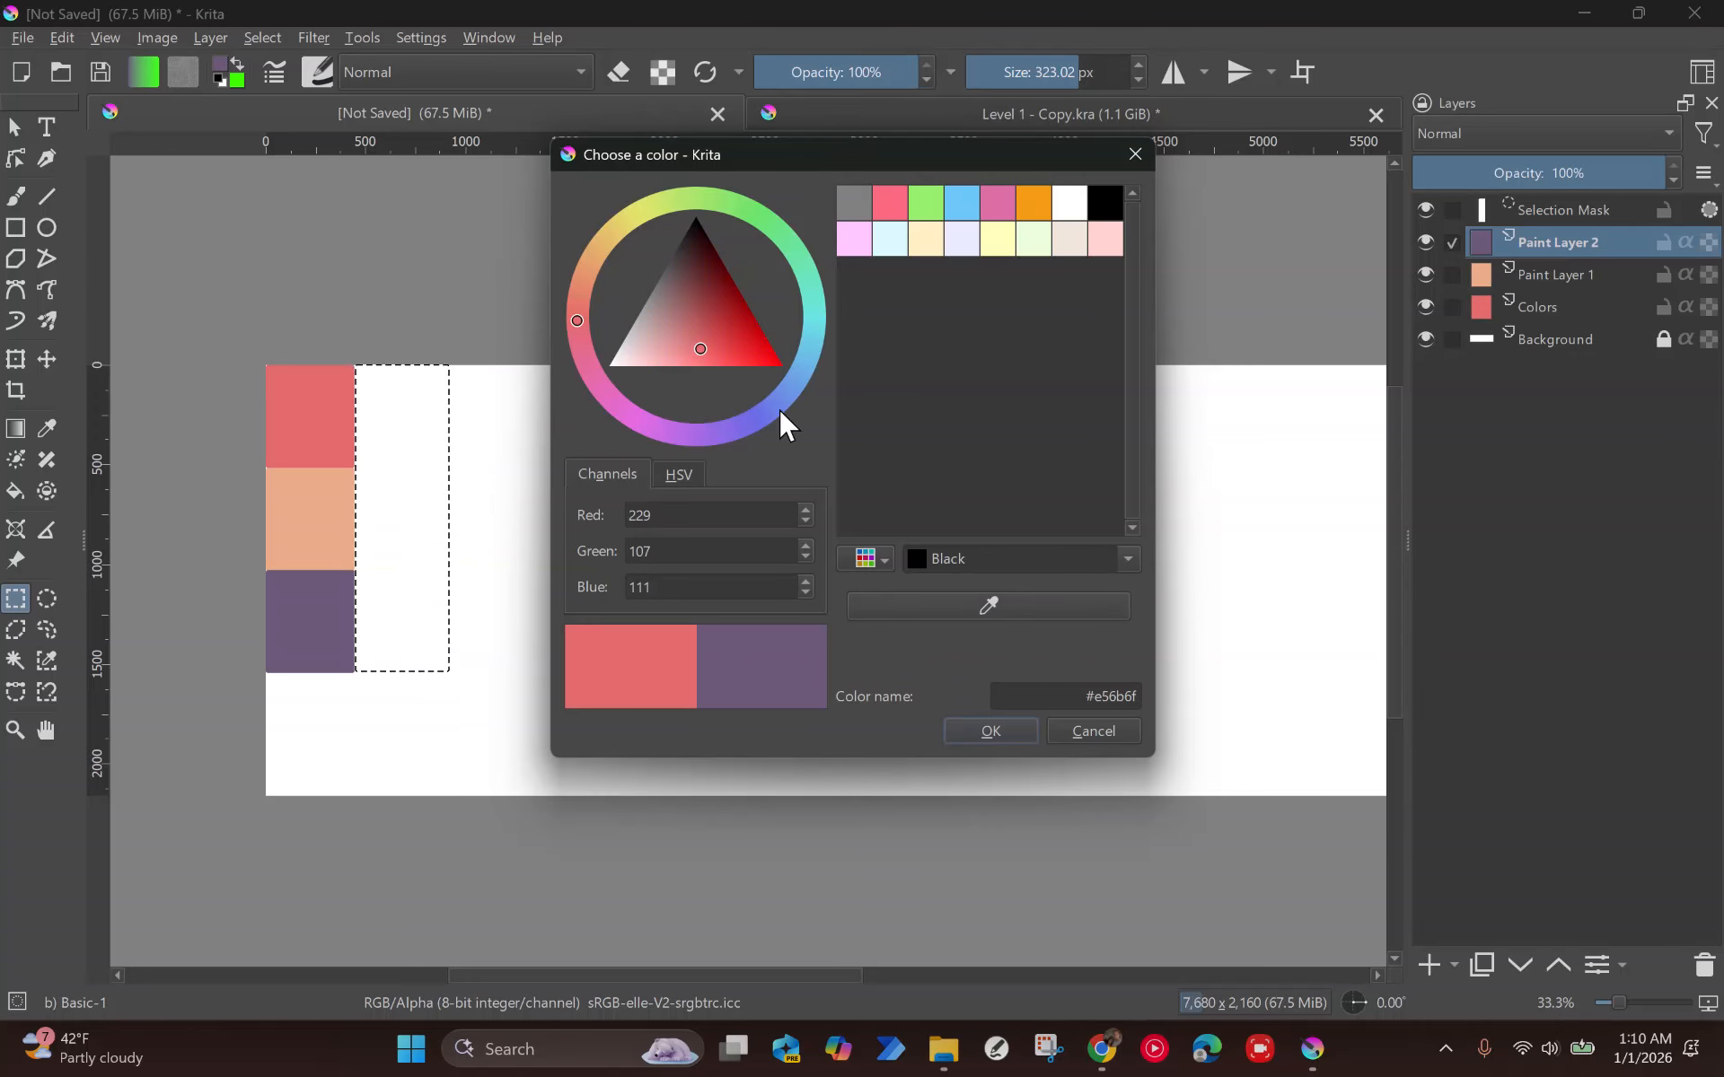
{"action": "left_click", "coordinate": [1006, 730]}
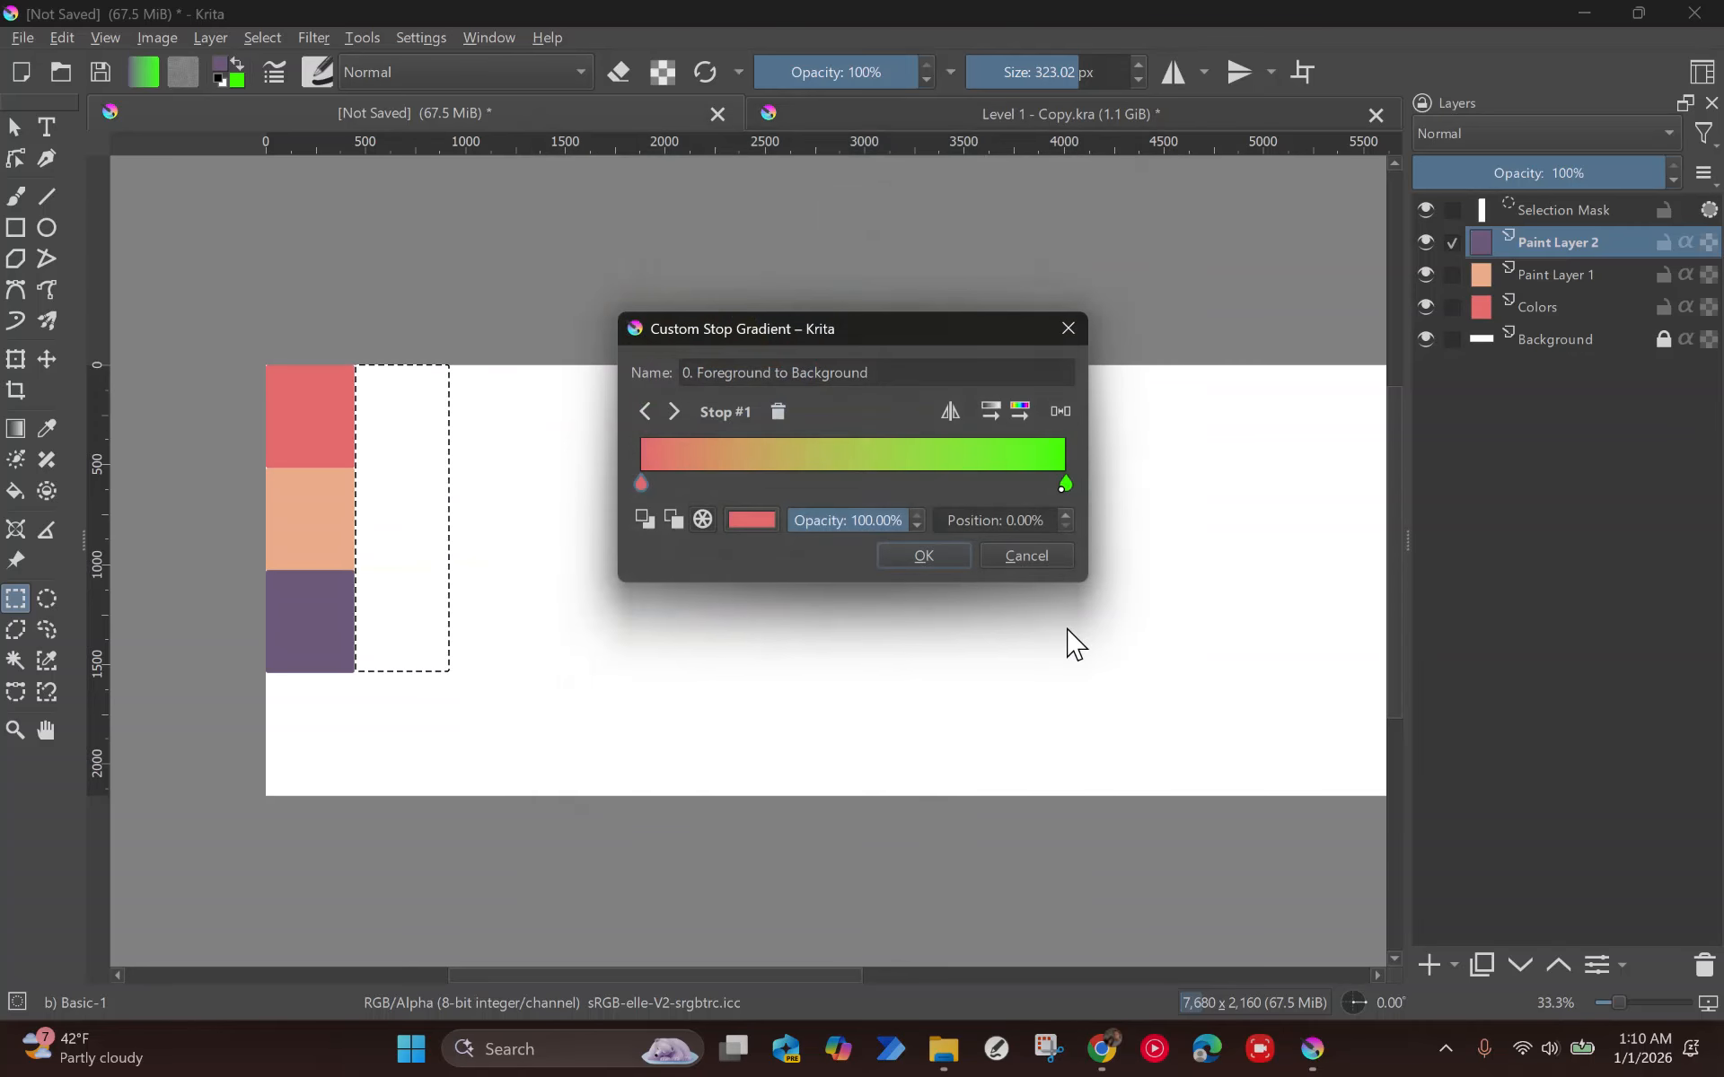
Add a middle gradient stop in #eaac8b from the peach swatch and set the end stop to the purple swatch's color.
{"action": "double_click", "coordinate": [853, 471]}
{"action": "double_click", "coordinate": [853, 483]}
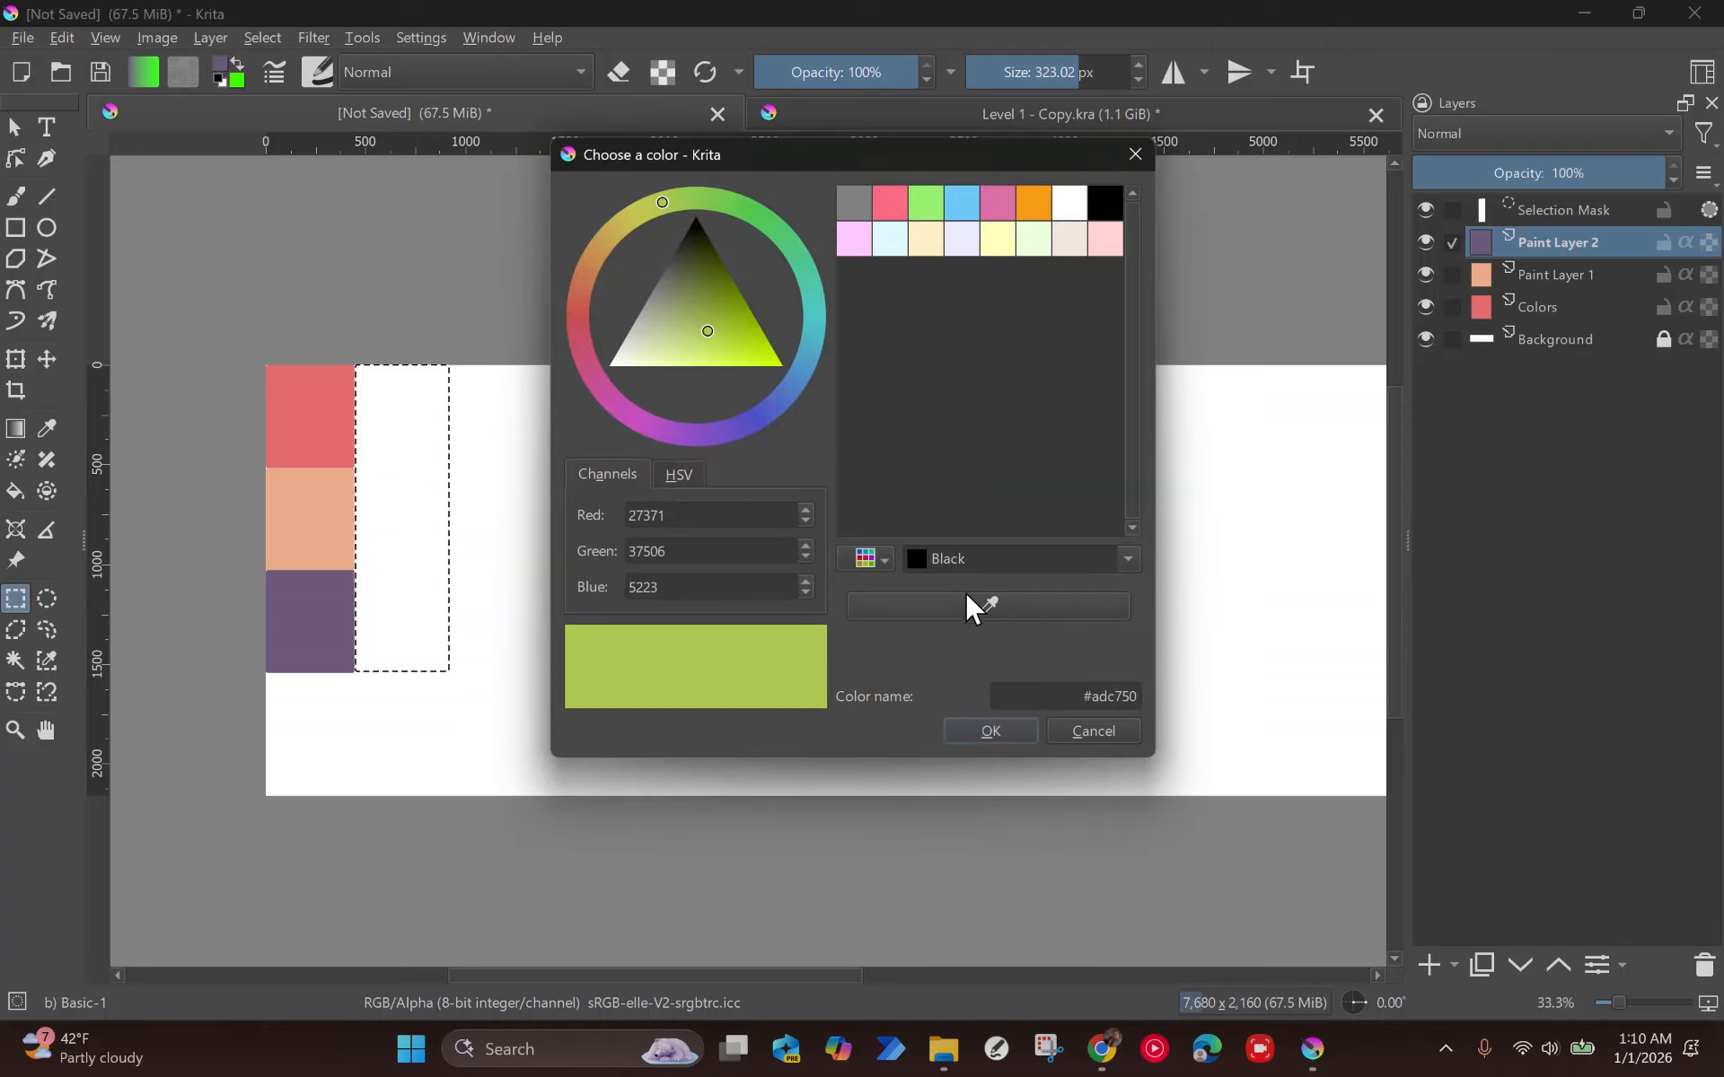
{"action": "left_click", "coordinate": [281, 500]}
{"action": "left_click", "coordinate": [993, 727]}
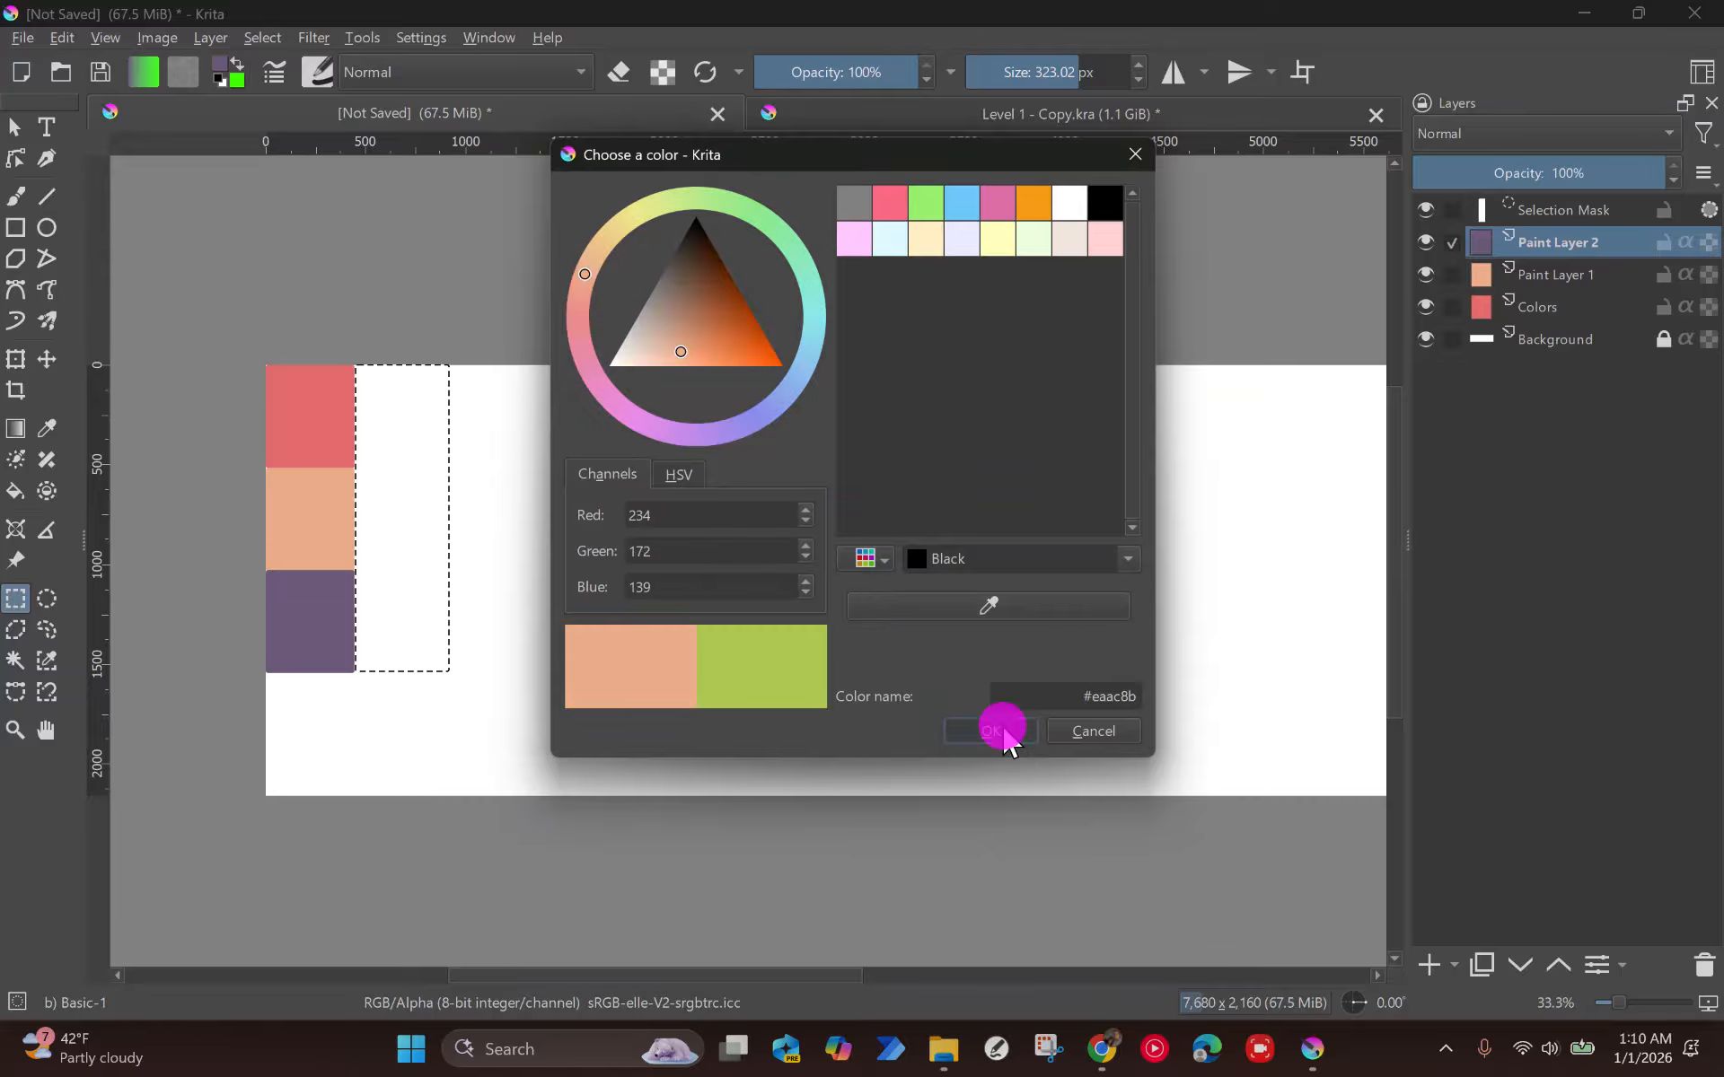
{"action": "double_click", "coordinate": [1065, 485]}
{"action": "left_click", "coordinate": [912, 603]}
{"action": "left_click", "coordinate": [339, 627]}
{"action": "left_click", "coordinate": [1004, 734]}
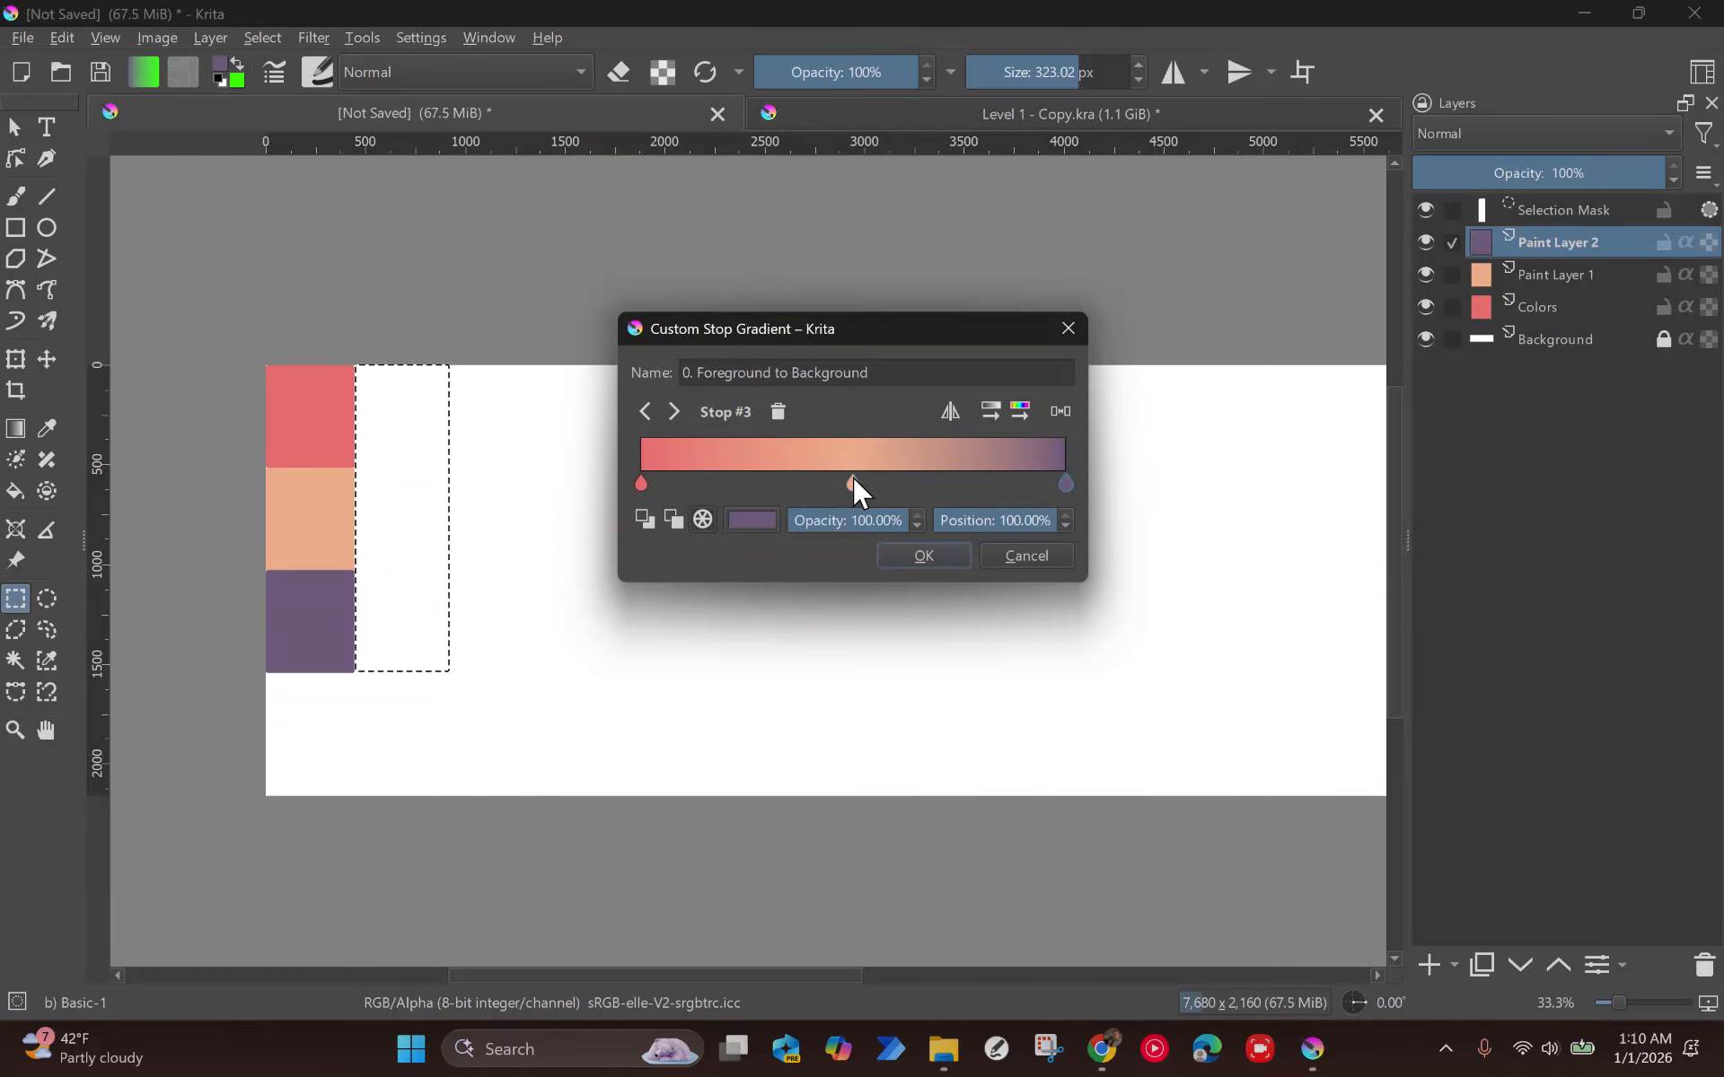
{"action": "left_click", "coordinate": [925, 556]}
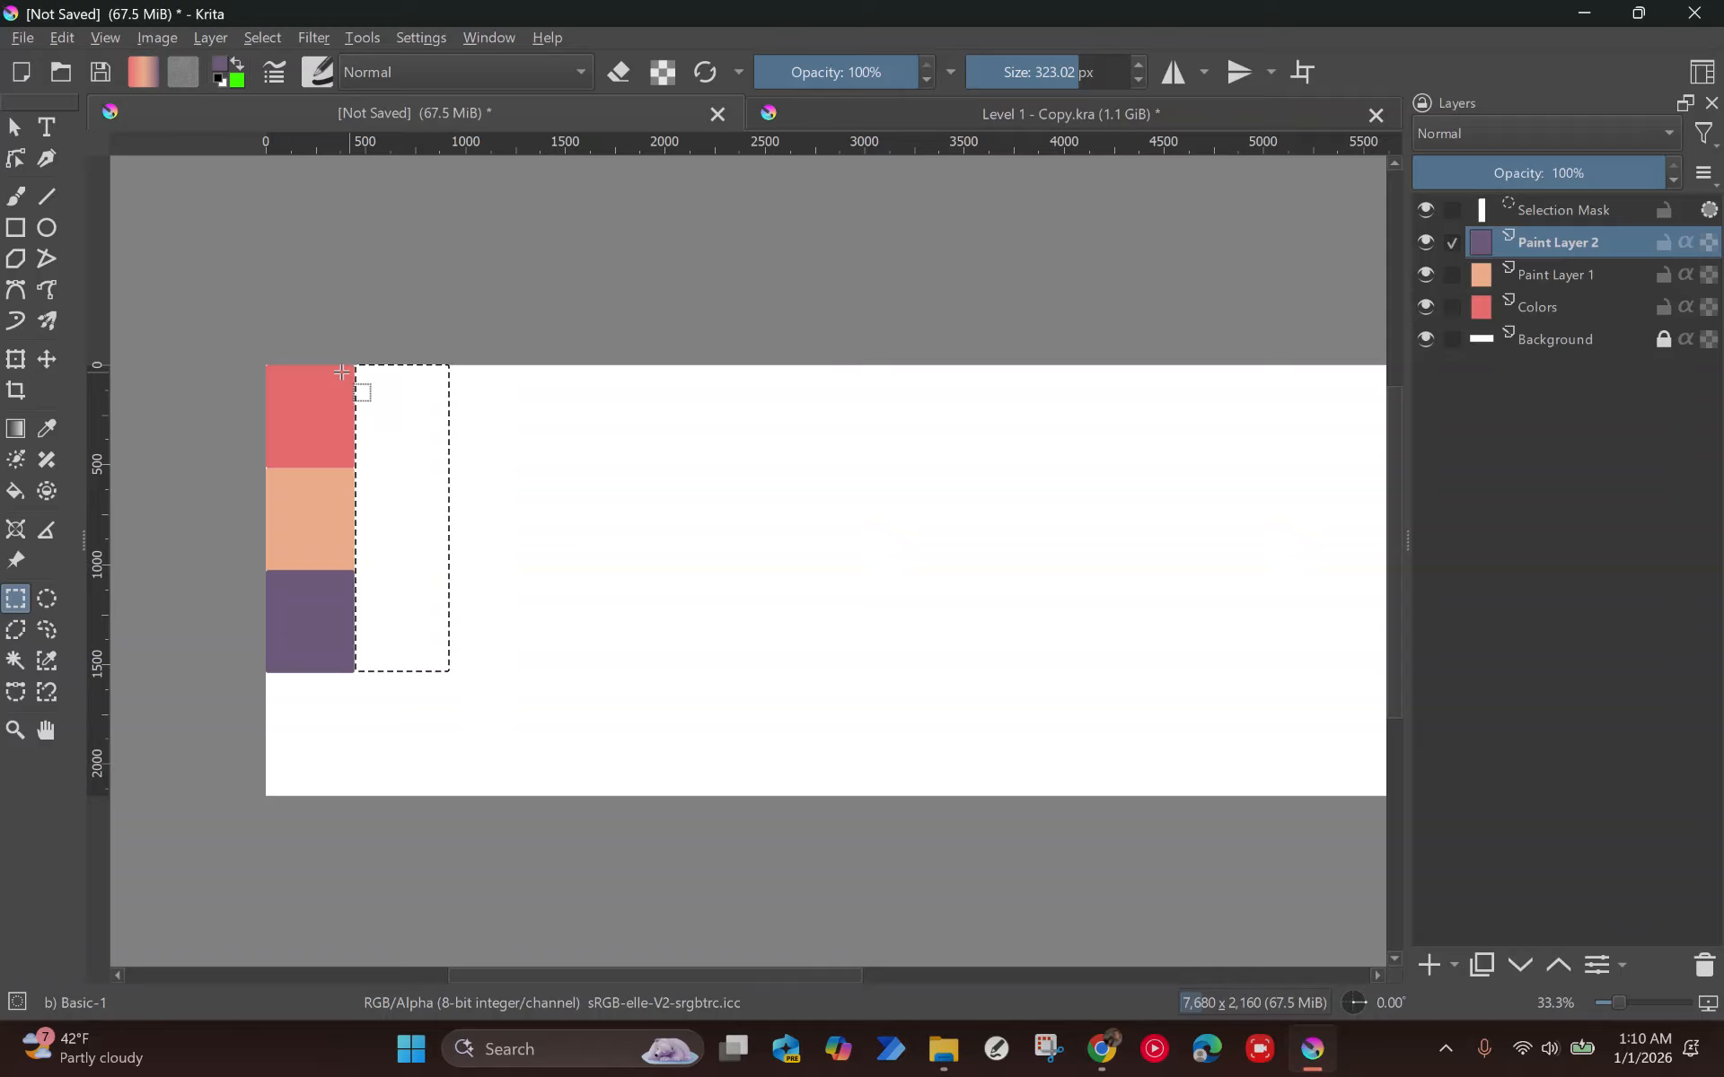
Try to fill the selection on Paint Layer 2 with the vertical coral-to-purple gradient and nudge it against the swatches.
{"action": "left_click", "coordinate": [15, 429]}
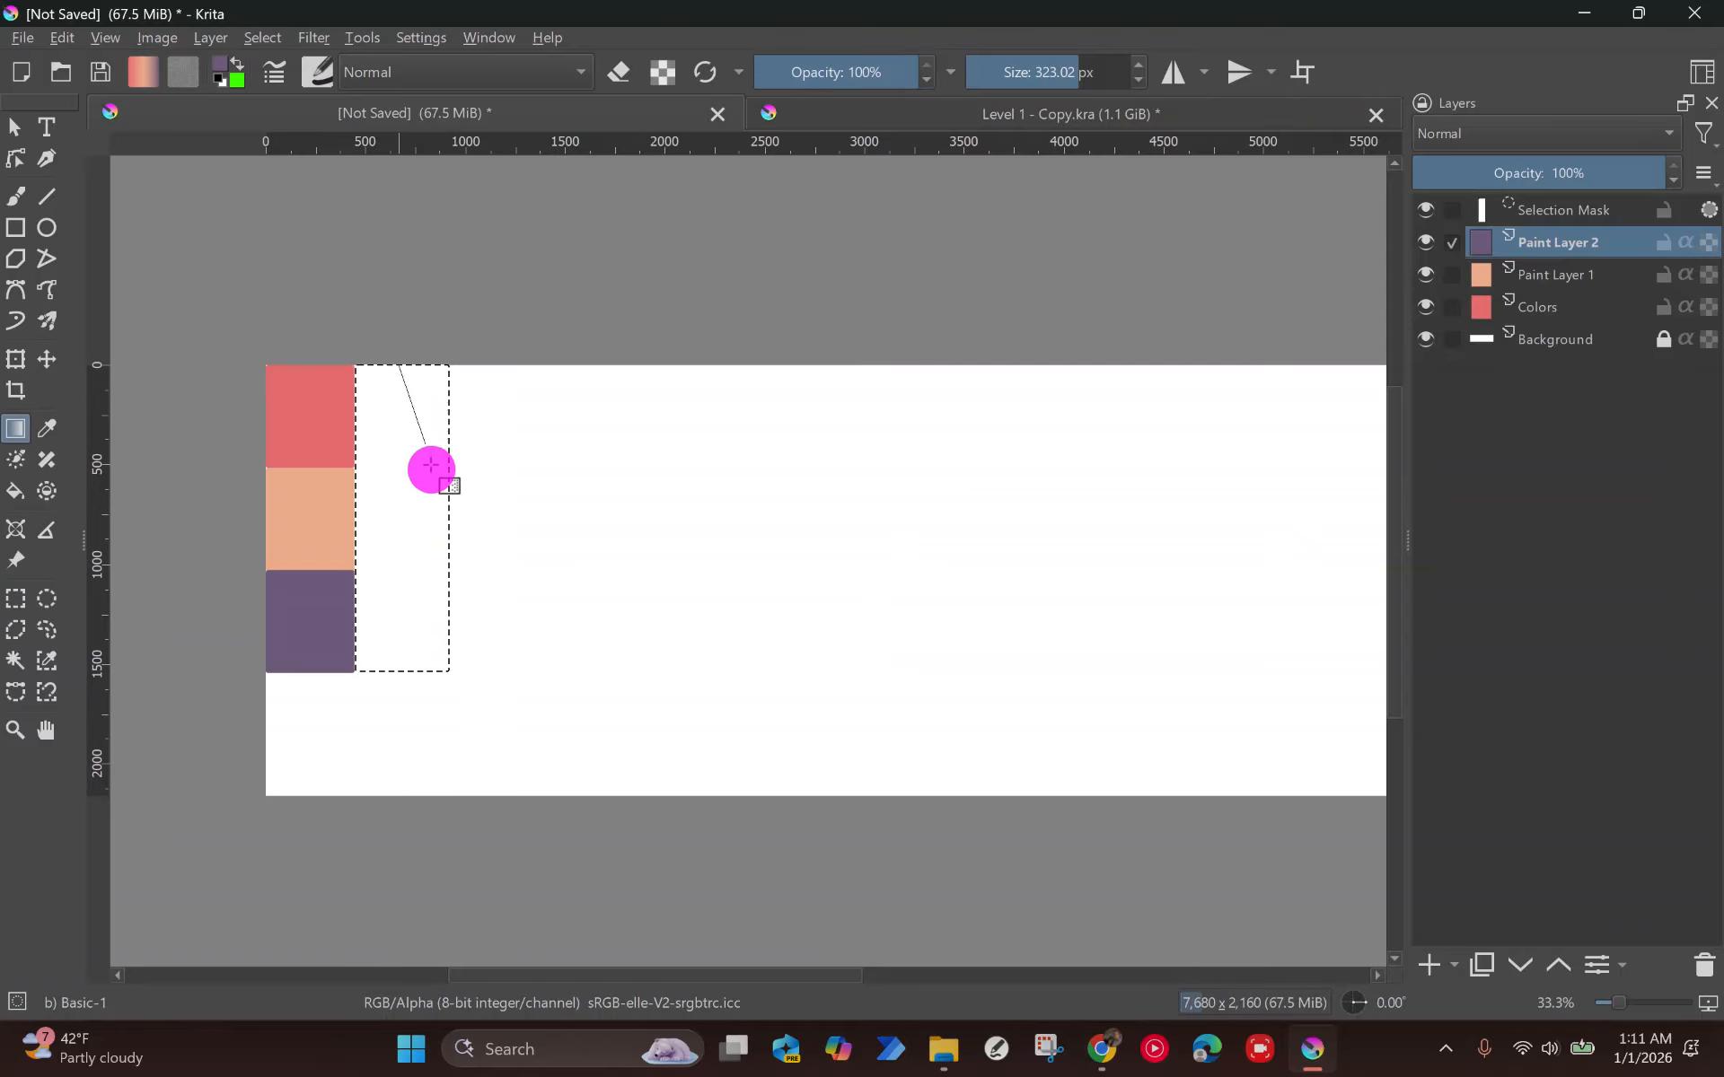
{"action": "mouse_move", "coordinate": [458, 705]}
{"action": "left_mouse_down"}
{"action": "mouse_move", "coordinate": [458, 772]}
{"action": "mouse_move", "coordinate": [454, 727]}
{"action": "left_mouse_up"}
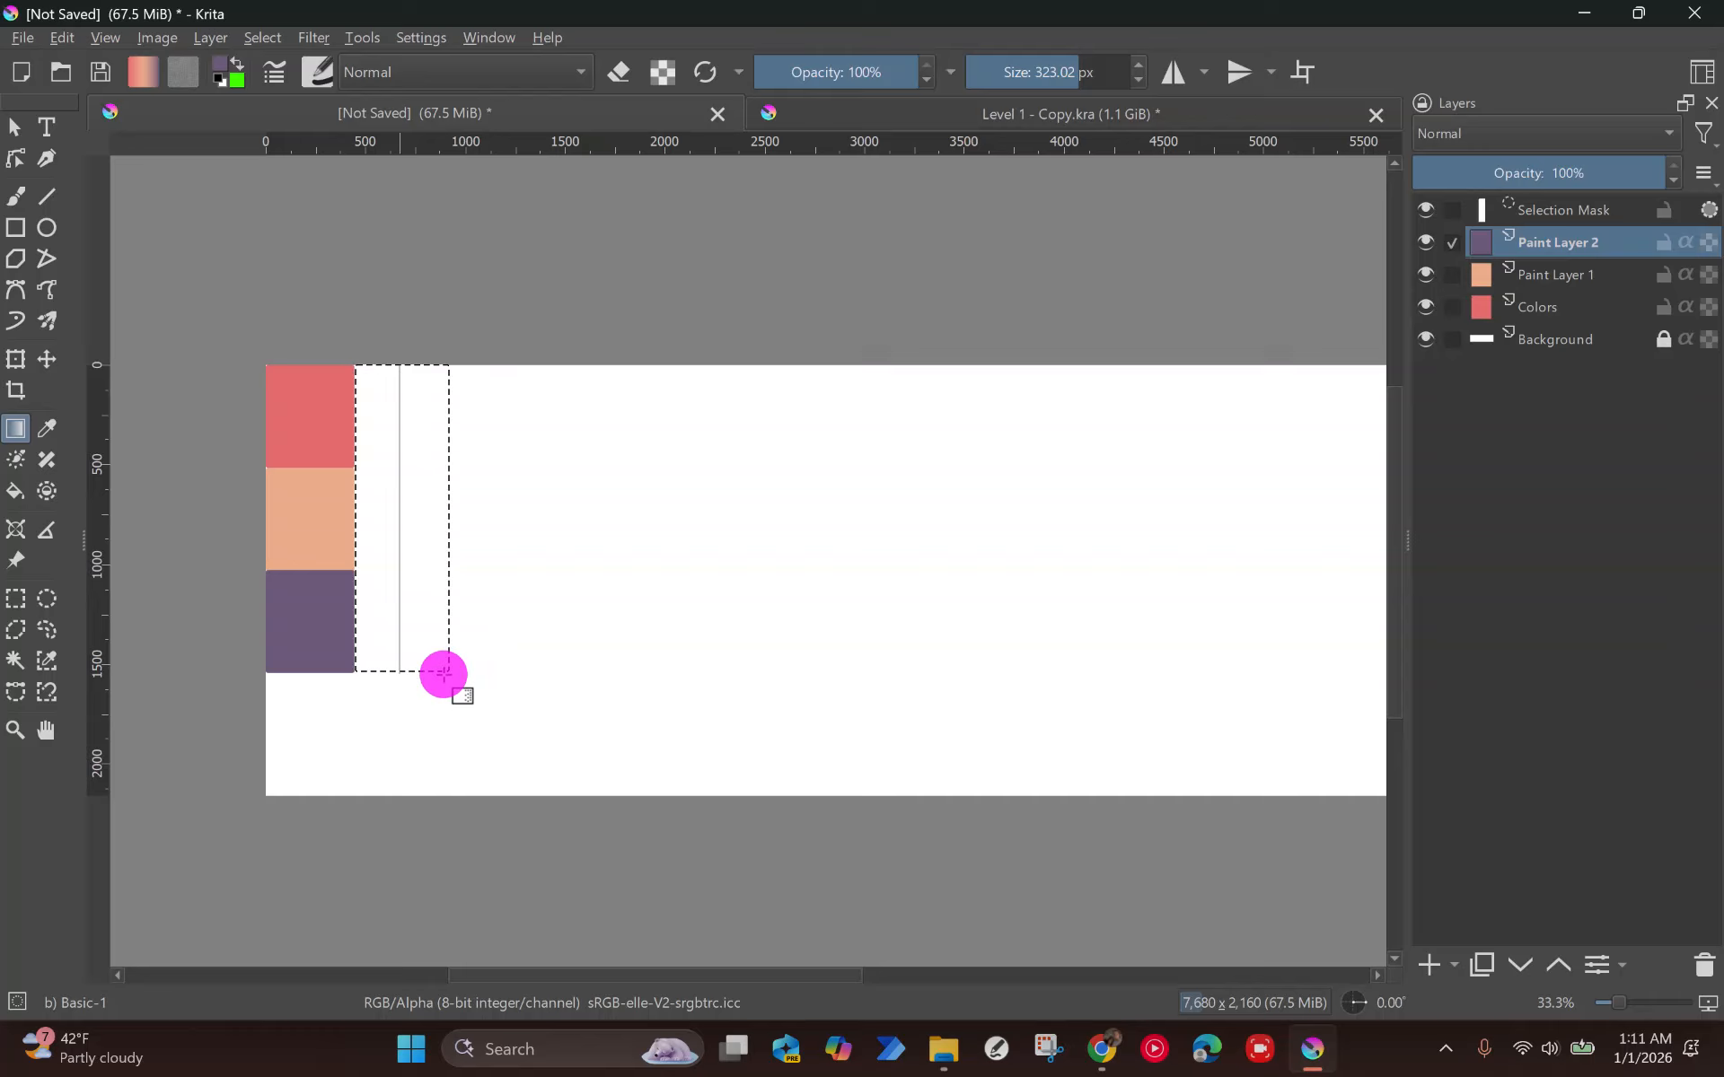
{"action": "left_click_drag", "start_coordinate": [443, 673], "coordinate": [440, 677]}
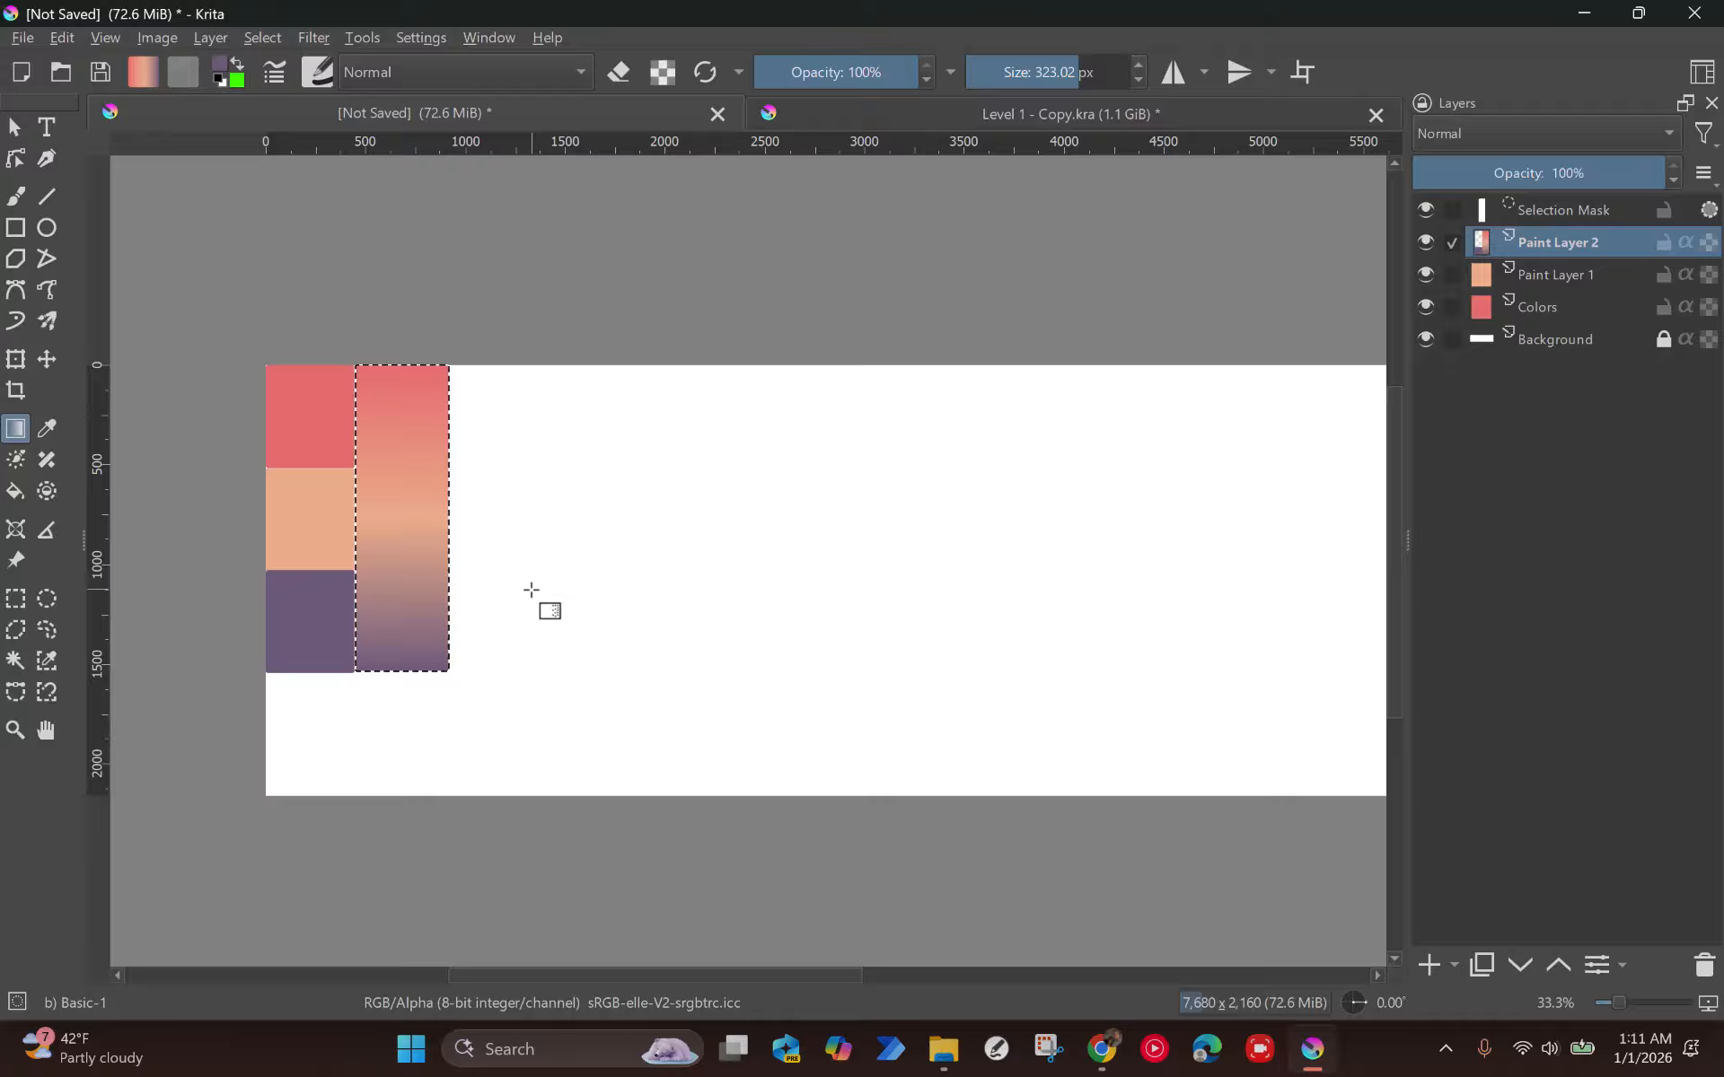
{"action": "key", "text": "ctrl+shift+a"}
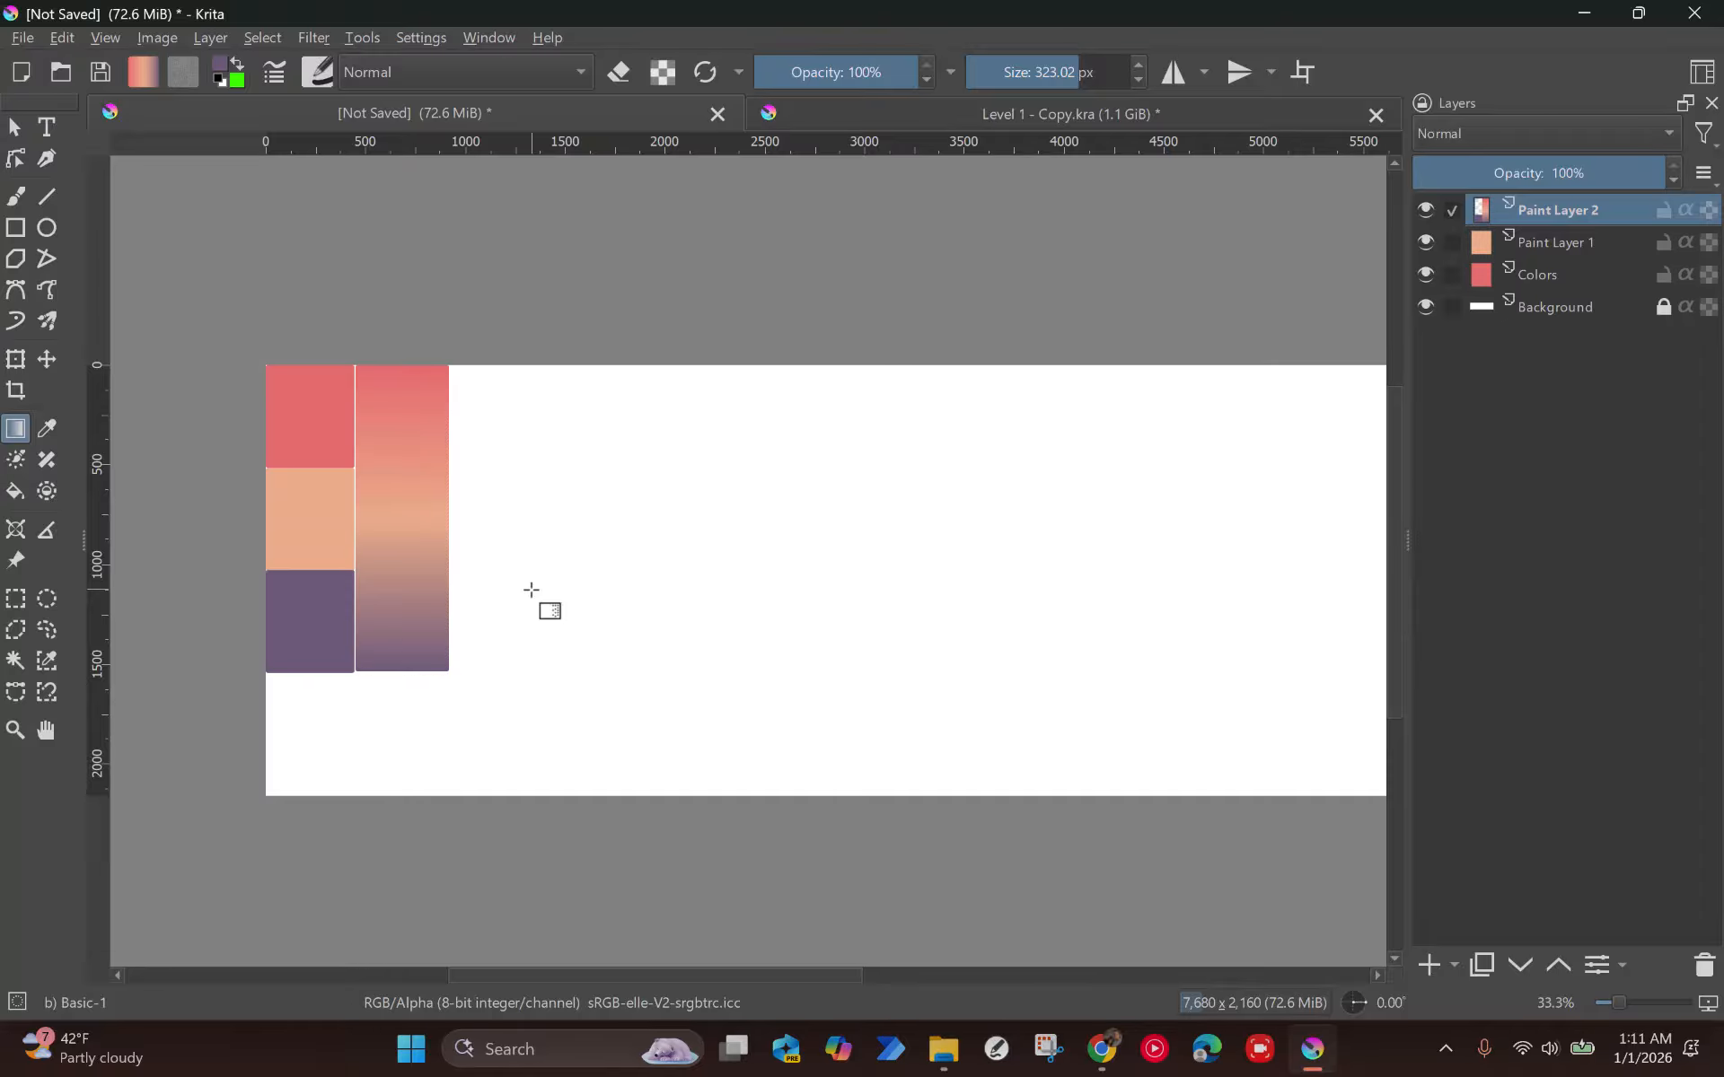
{"action": "key", "text": "t"}
{"action": "left_click_drag", "start_coordinate": [396, 481], "coordinate": [398, 483]}
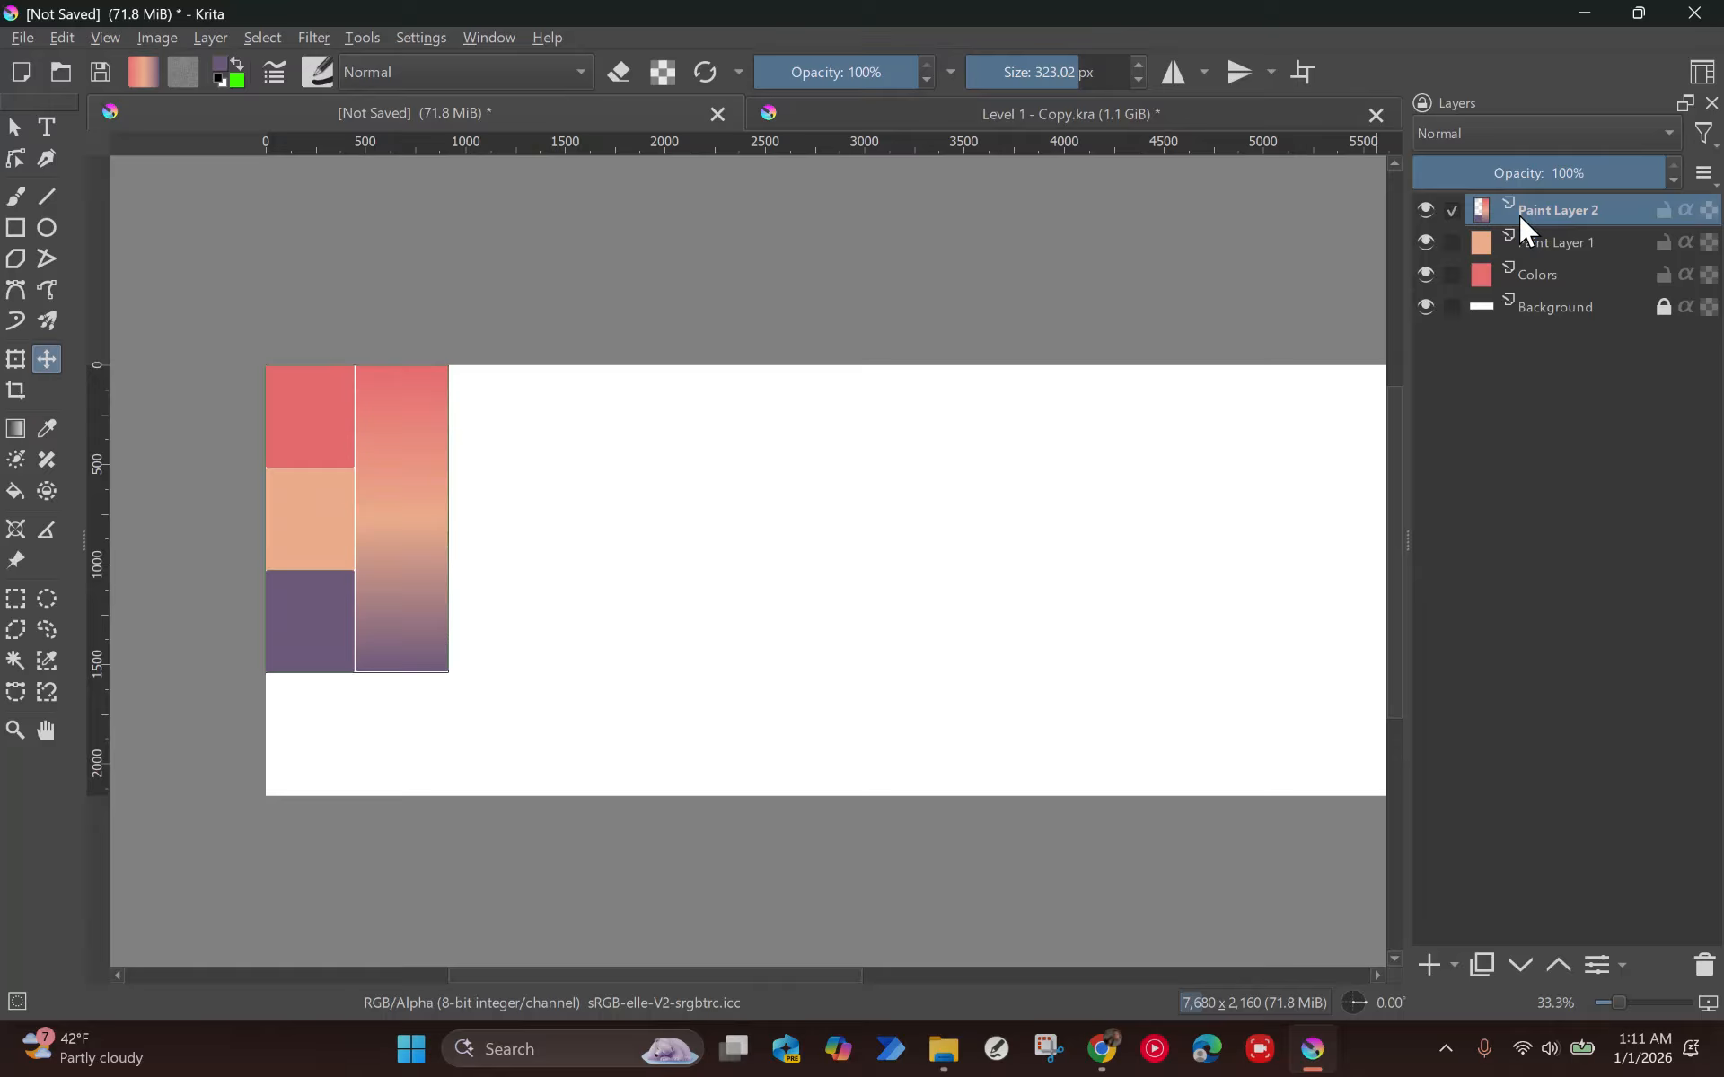
{"action": "left_click", "coordinate": [1481, 212], "text": "ctrl"}
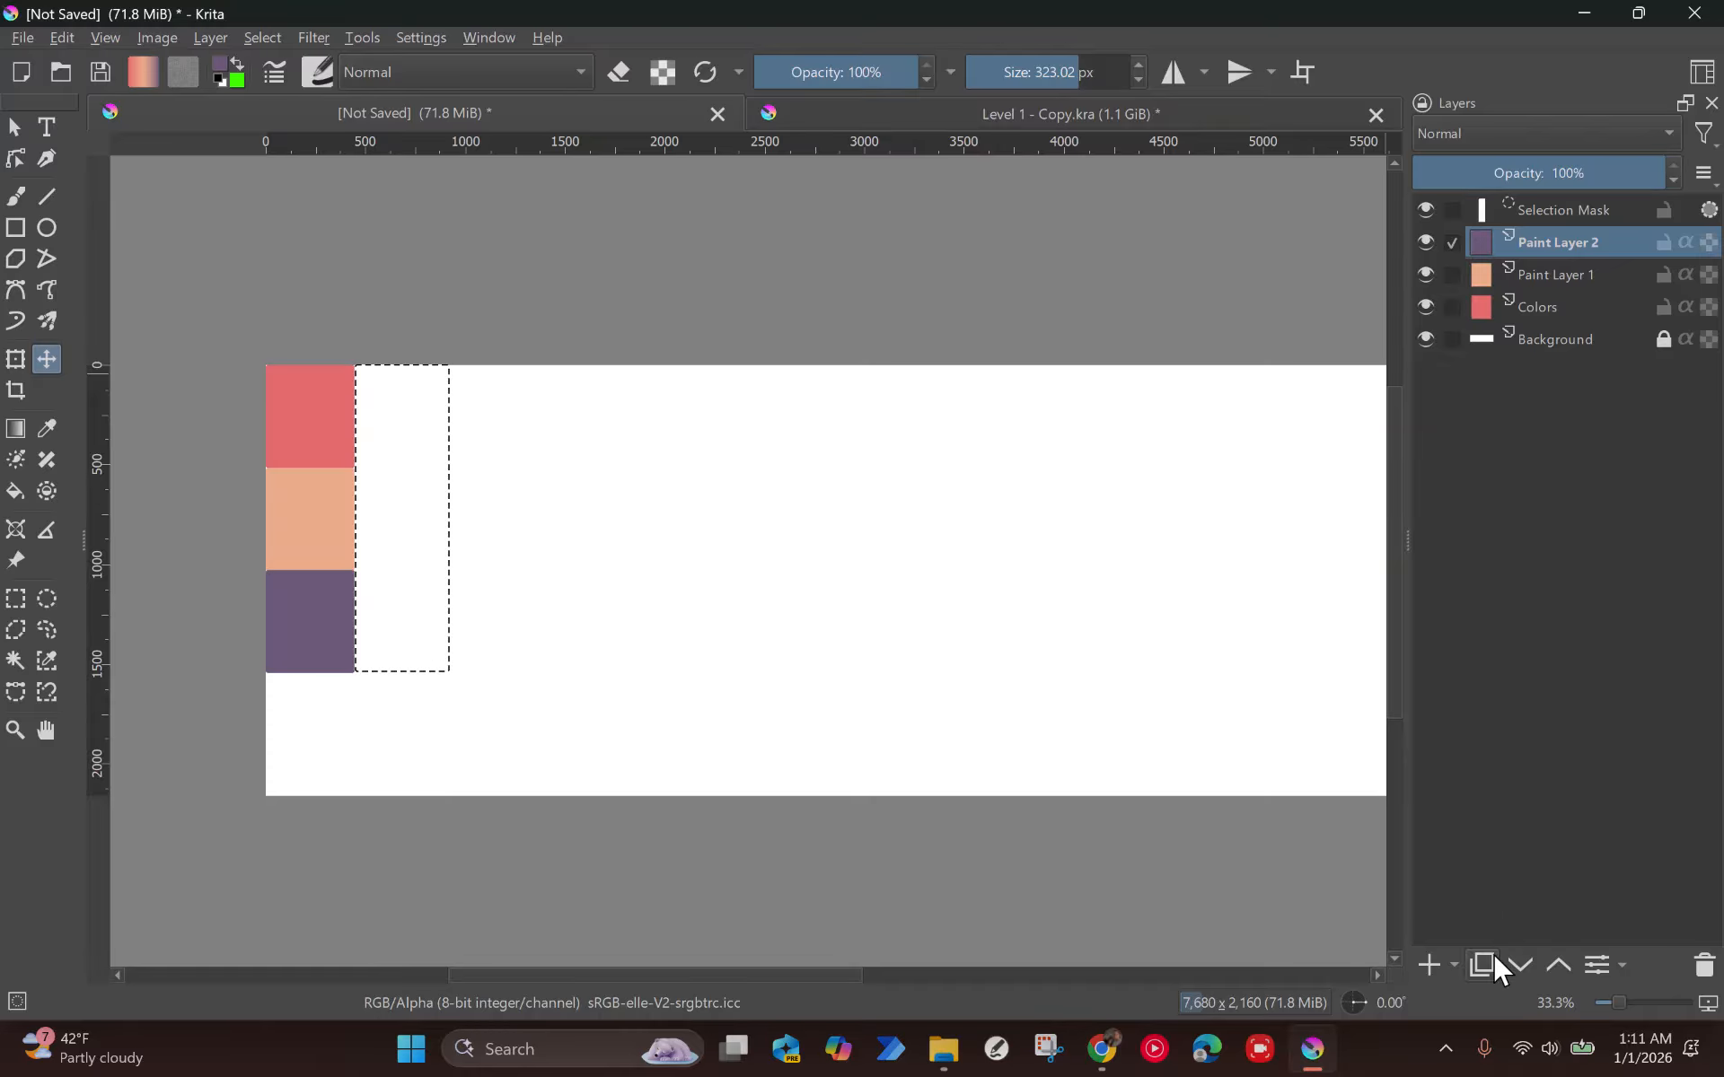
Add a paint layer above Paint Layer 2 and fill the selection with a vertical gradient running from coral-red down to purple.
{"action": "left_click", "coordinate": [1435, 957]}
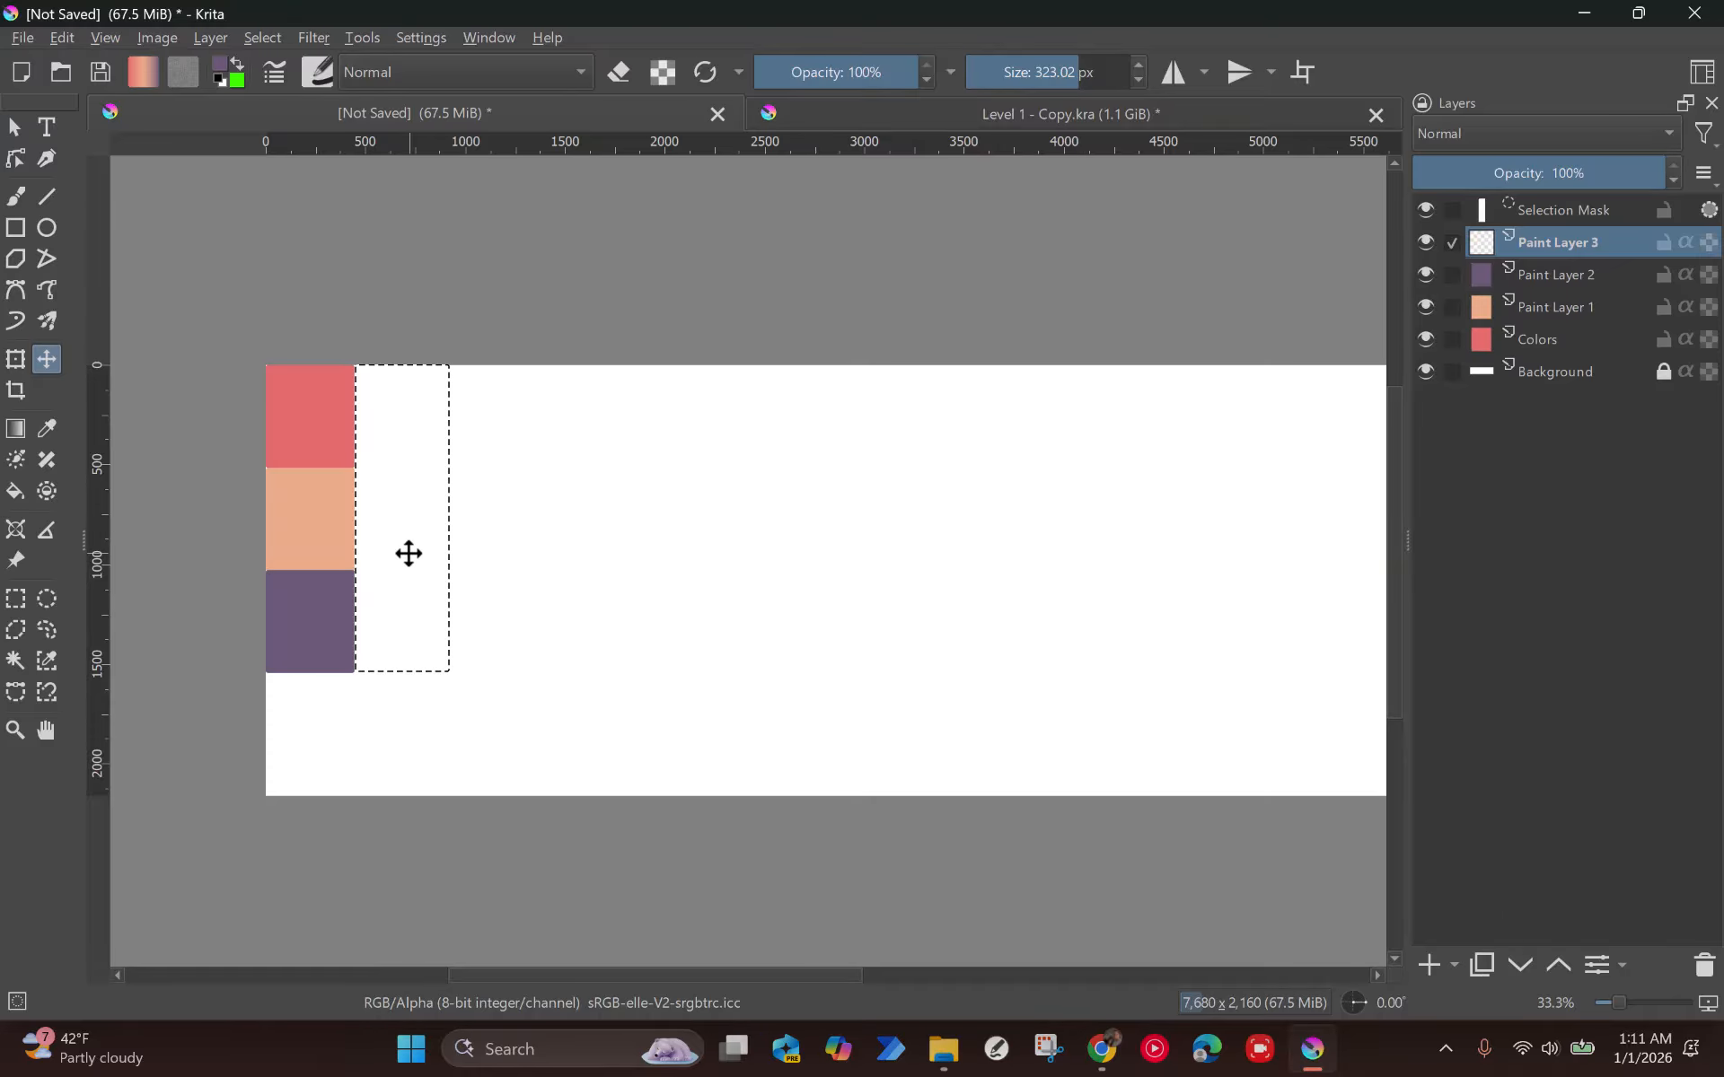
{"action": "key", "text": "g"}
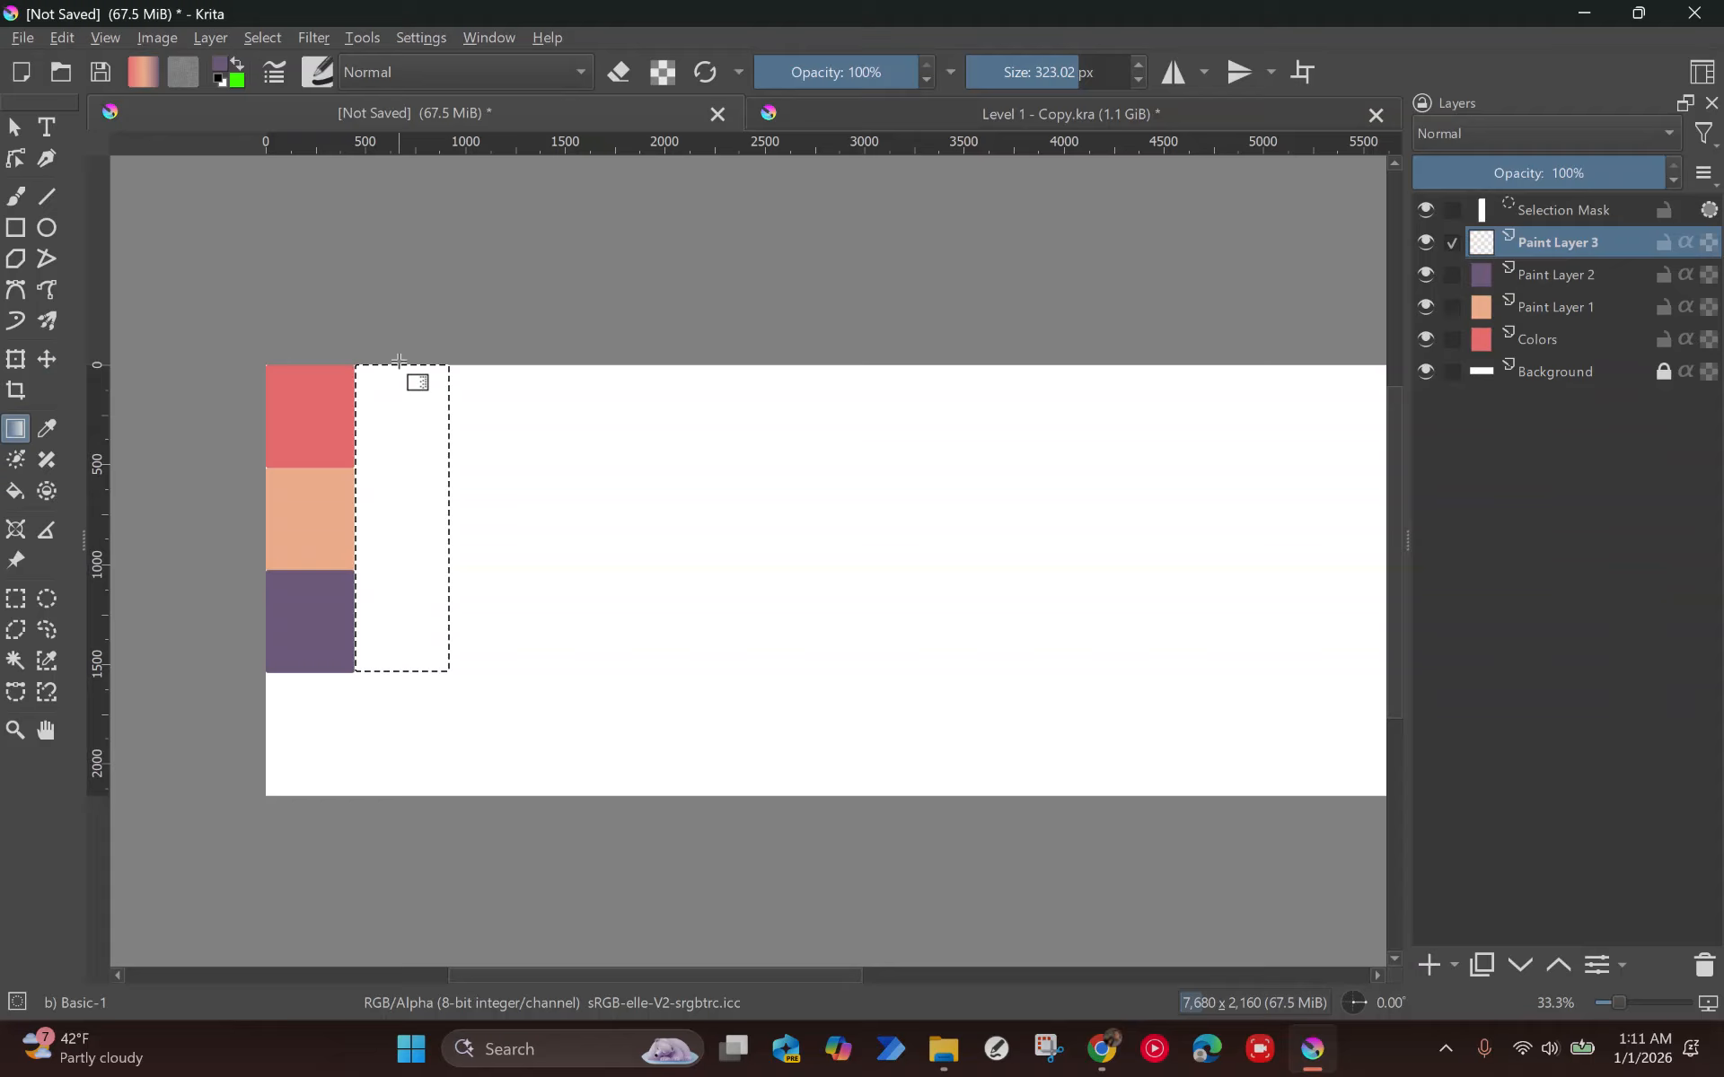
{"action": "left_click_drag", "start_coordinate": [397, 365], "coordinate": [400, 665]}
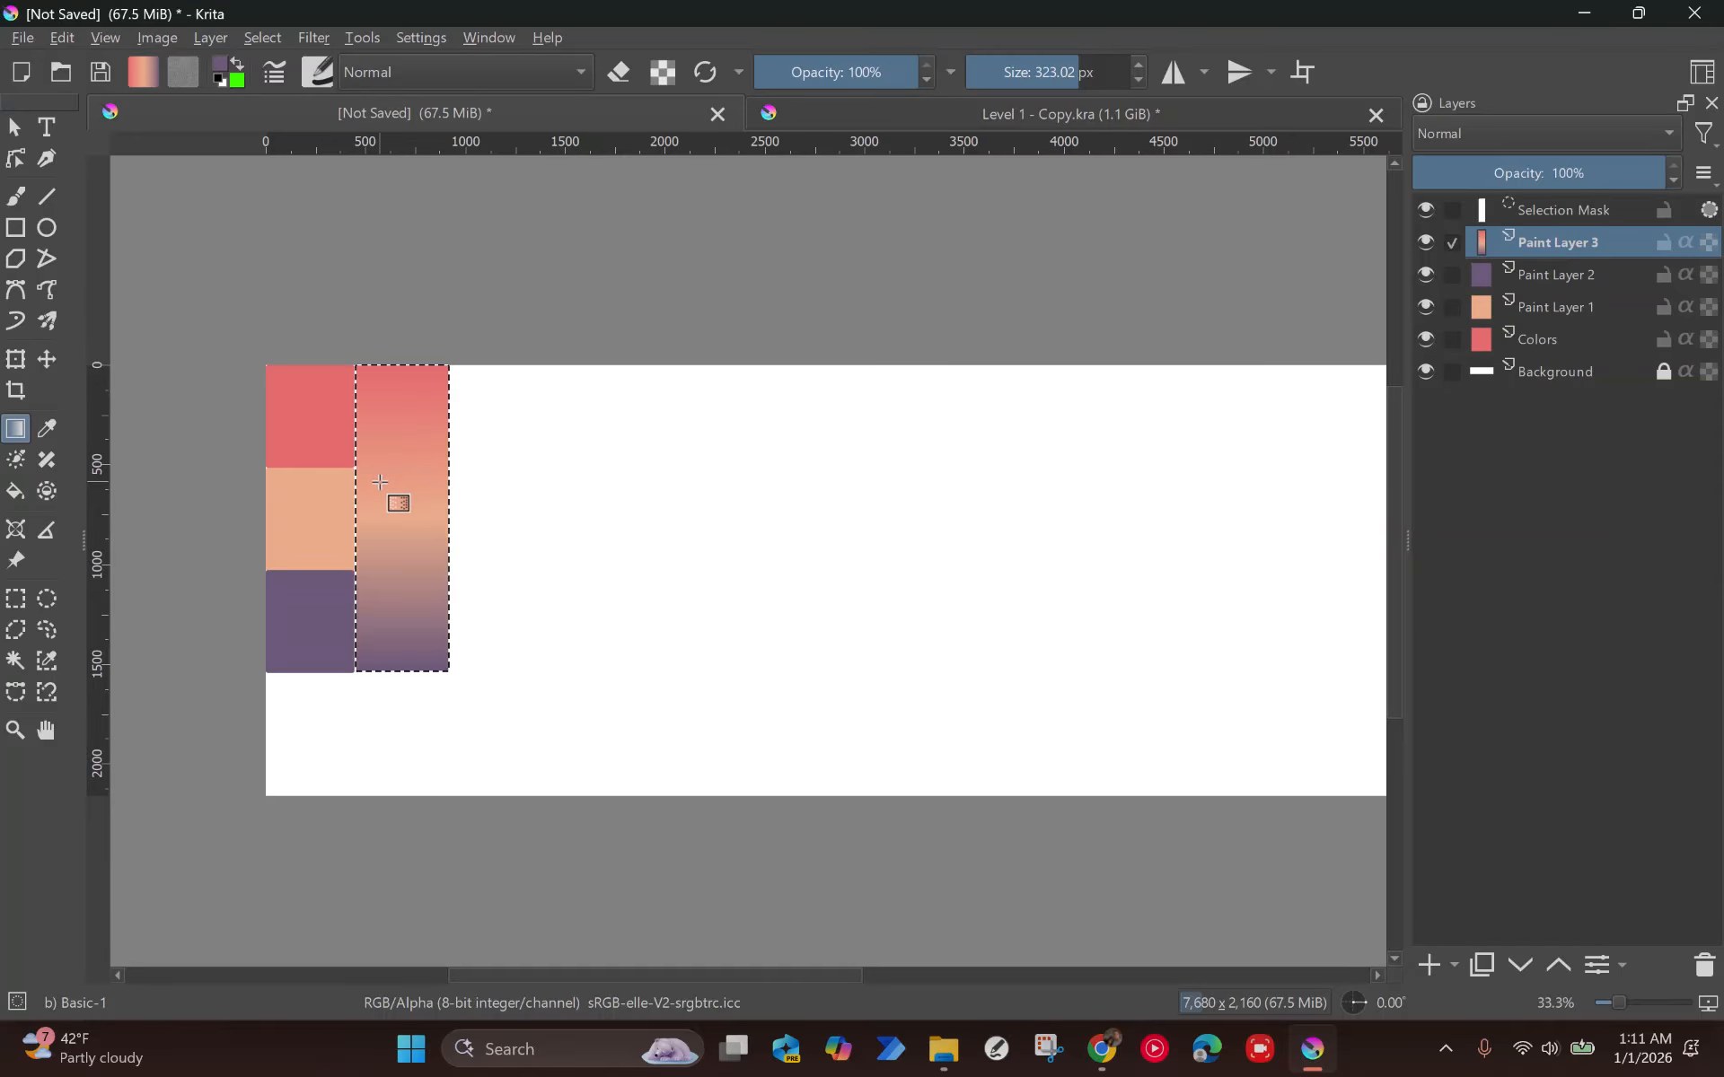
Clear the selection and move the gradient strip flush against the column of swatches.
{"action": "key", "text": "ctrl+shift+a"}
{"action": "key", "text": "t"}
{"action": "left_click_drag", "start_coordinate": [388, 484], "coordinate": [385, 485]}
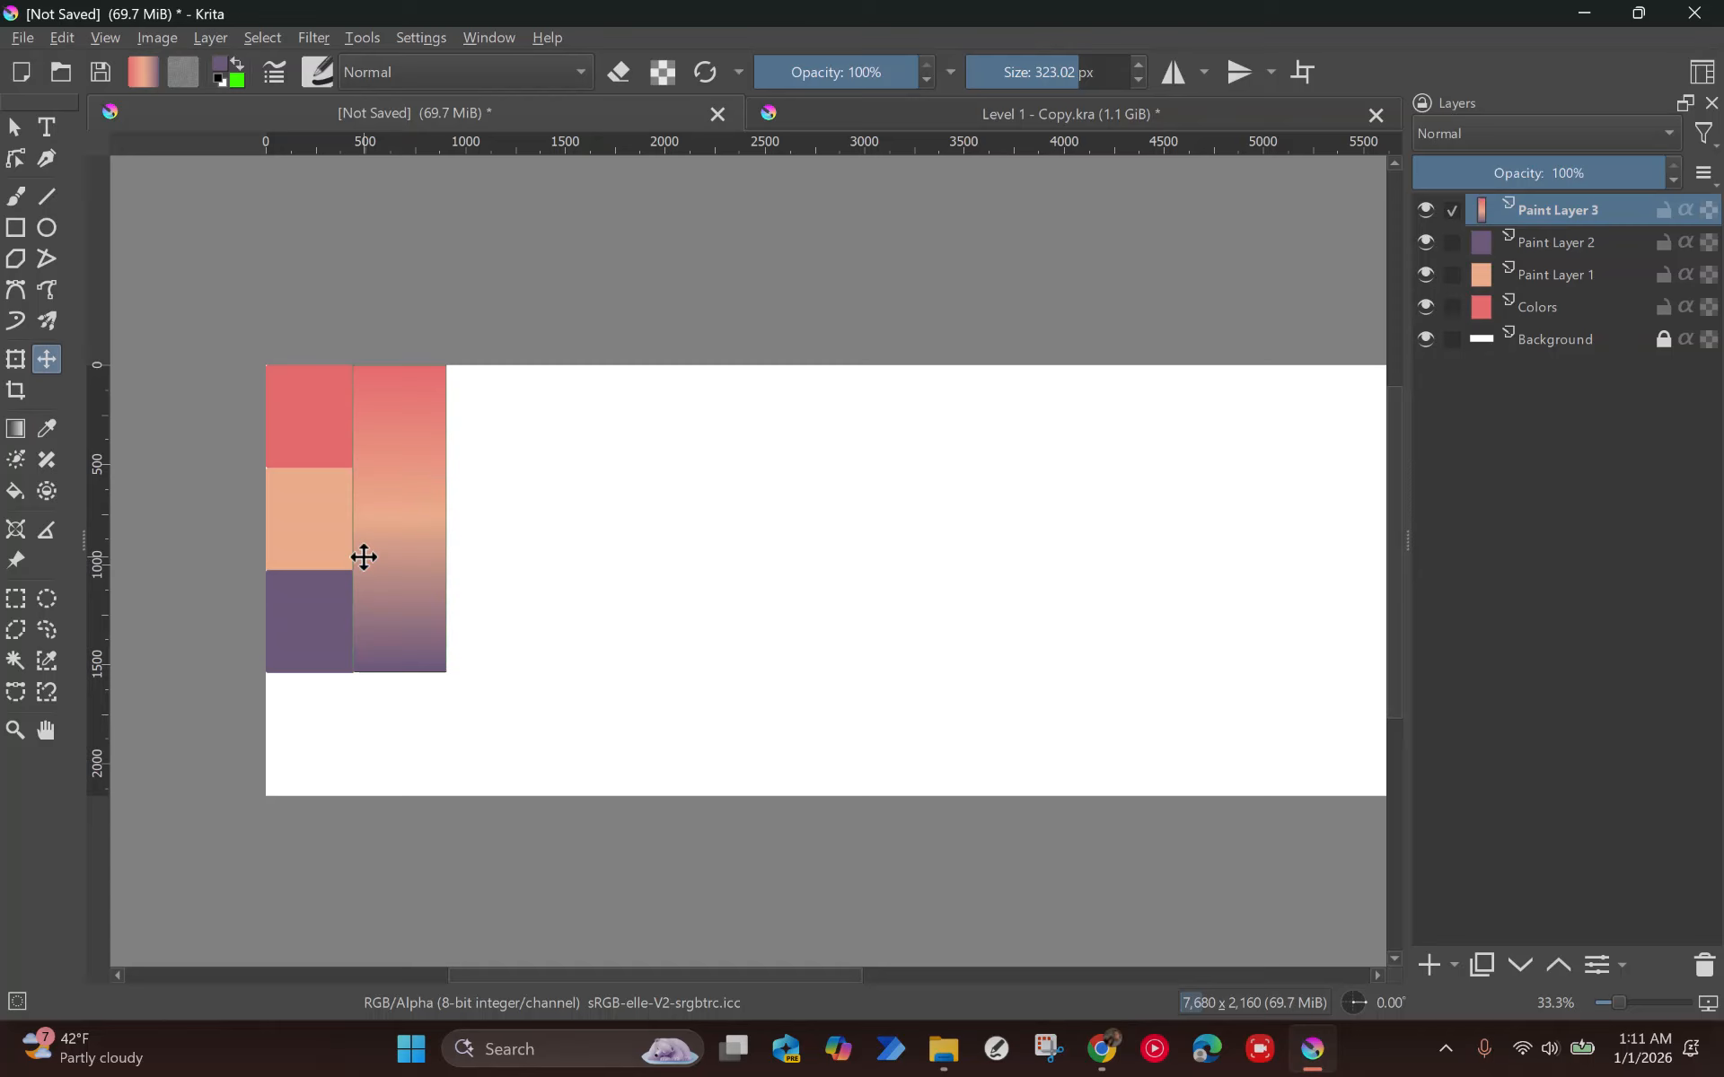
Transform the gradient strip, stretching its lower edge to match the purple swatch and widening it slightly over the swatch column.
{"action": "scroll", "coordinate": [364, 557], "scroll_direction": "up", "scroll_amount": 4}
{"action": "scroll", "coordinate": [413, 631], "scroll_direction": "down", "scroll_amount": 2}
{"action": "left_click_drag", "start_coordinate": [421, 644], "coordinate": [497, 468]}
{"action": "scroll", "coordinate": [431, 779], "scroll_direction": "up", "scroll_amount": 3}
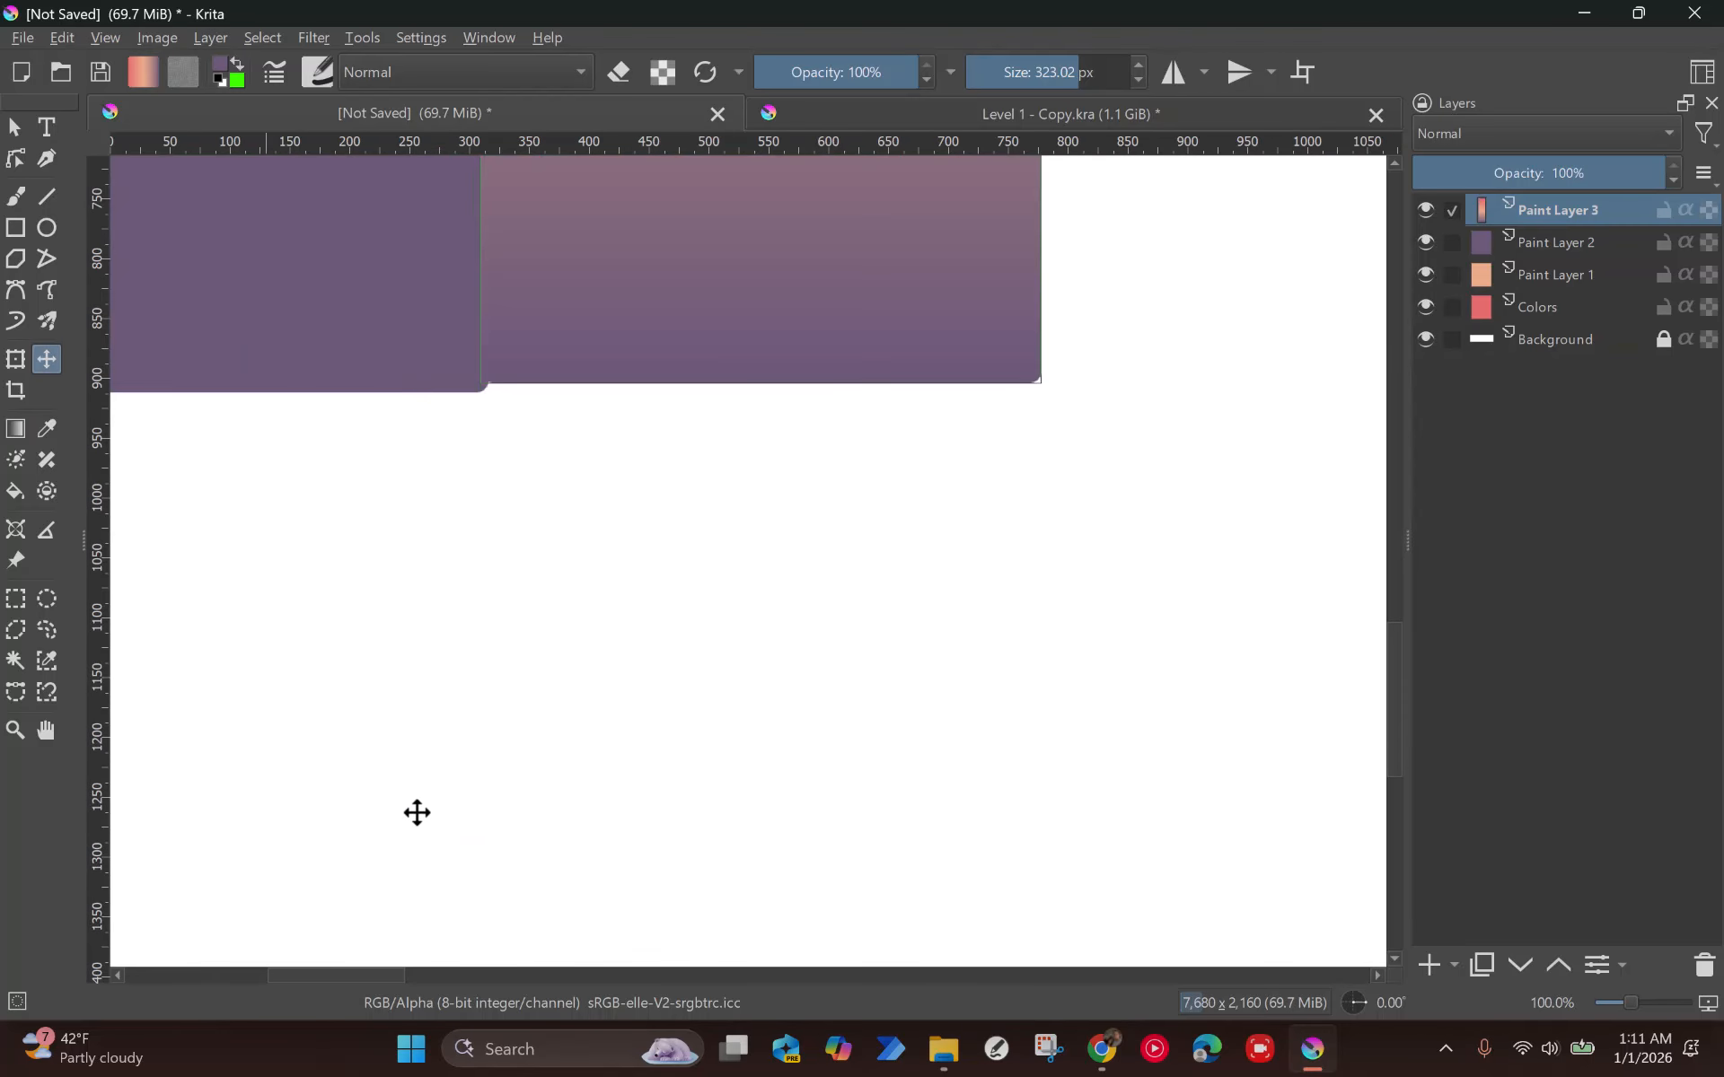
{"action": "scroll", "coordinate": [600, 485], "scroll_direction": "up", "scroll_amount": 4}
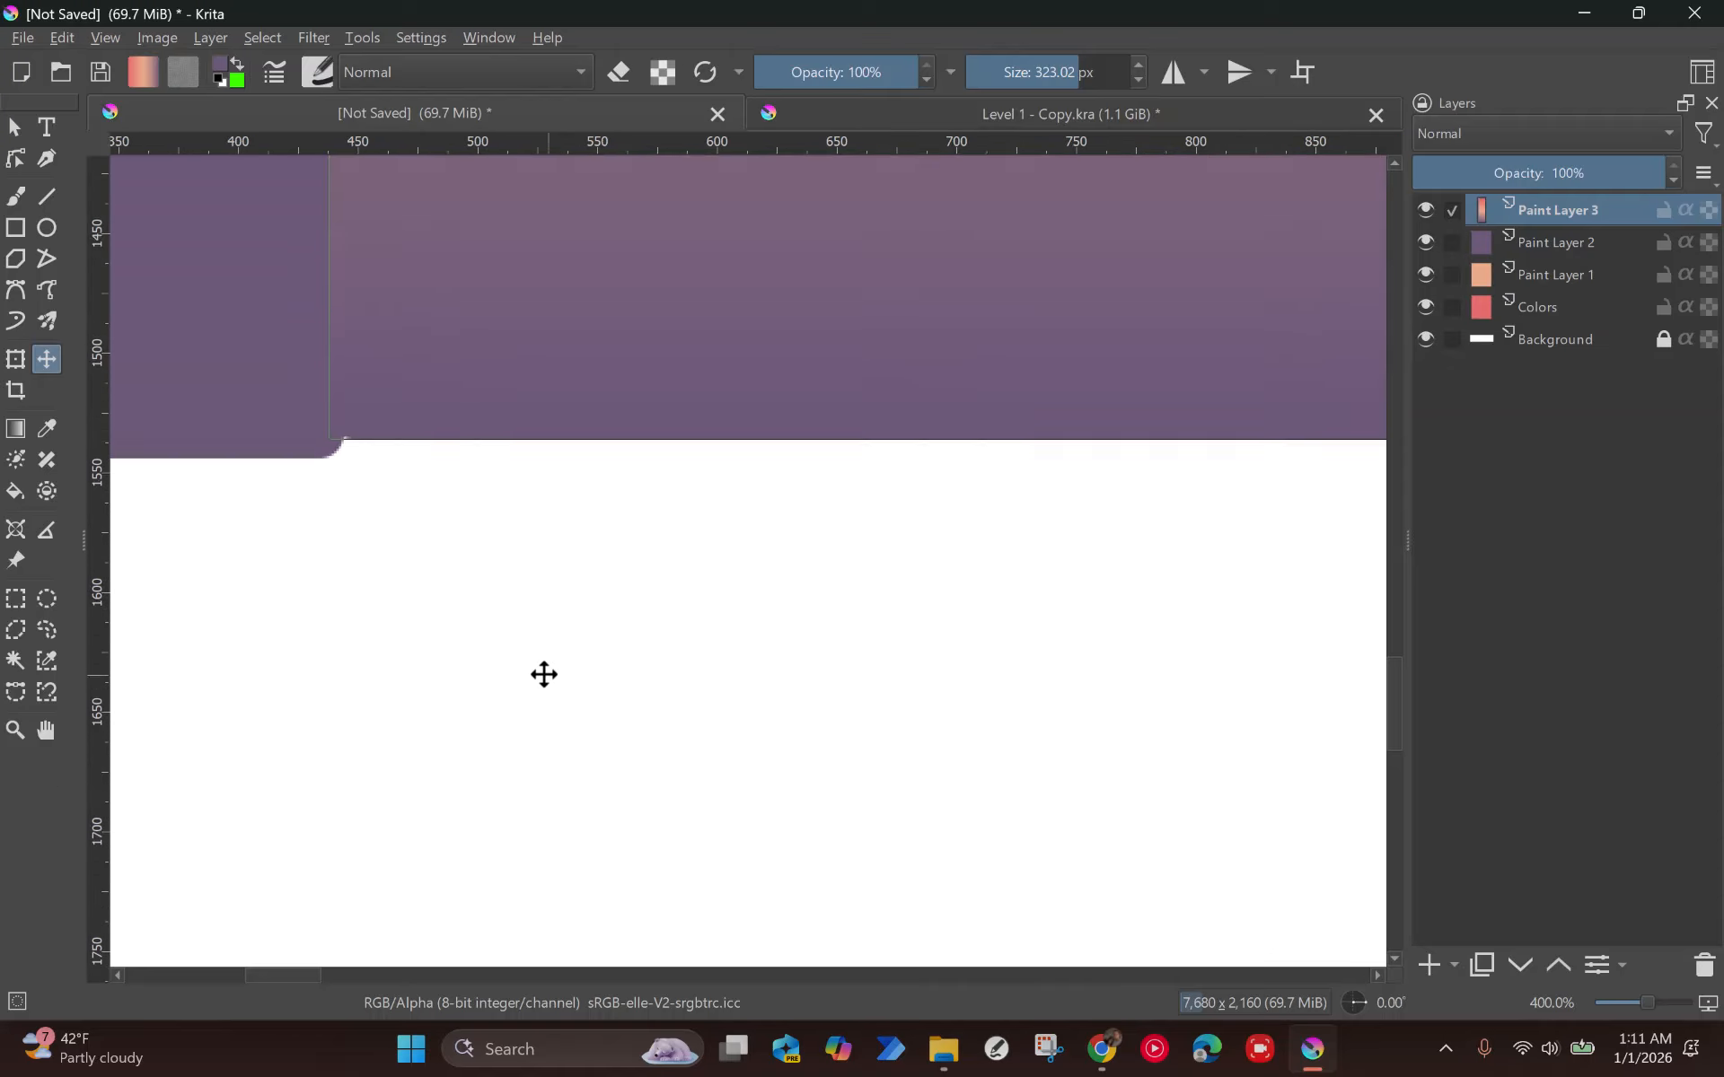
{"action": "scroll", "coordinate": [544, 674], "scroll_direction": "down", "scroll_amount": 1}
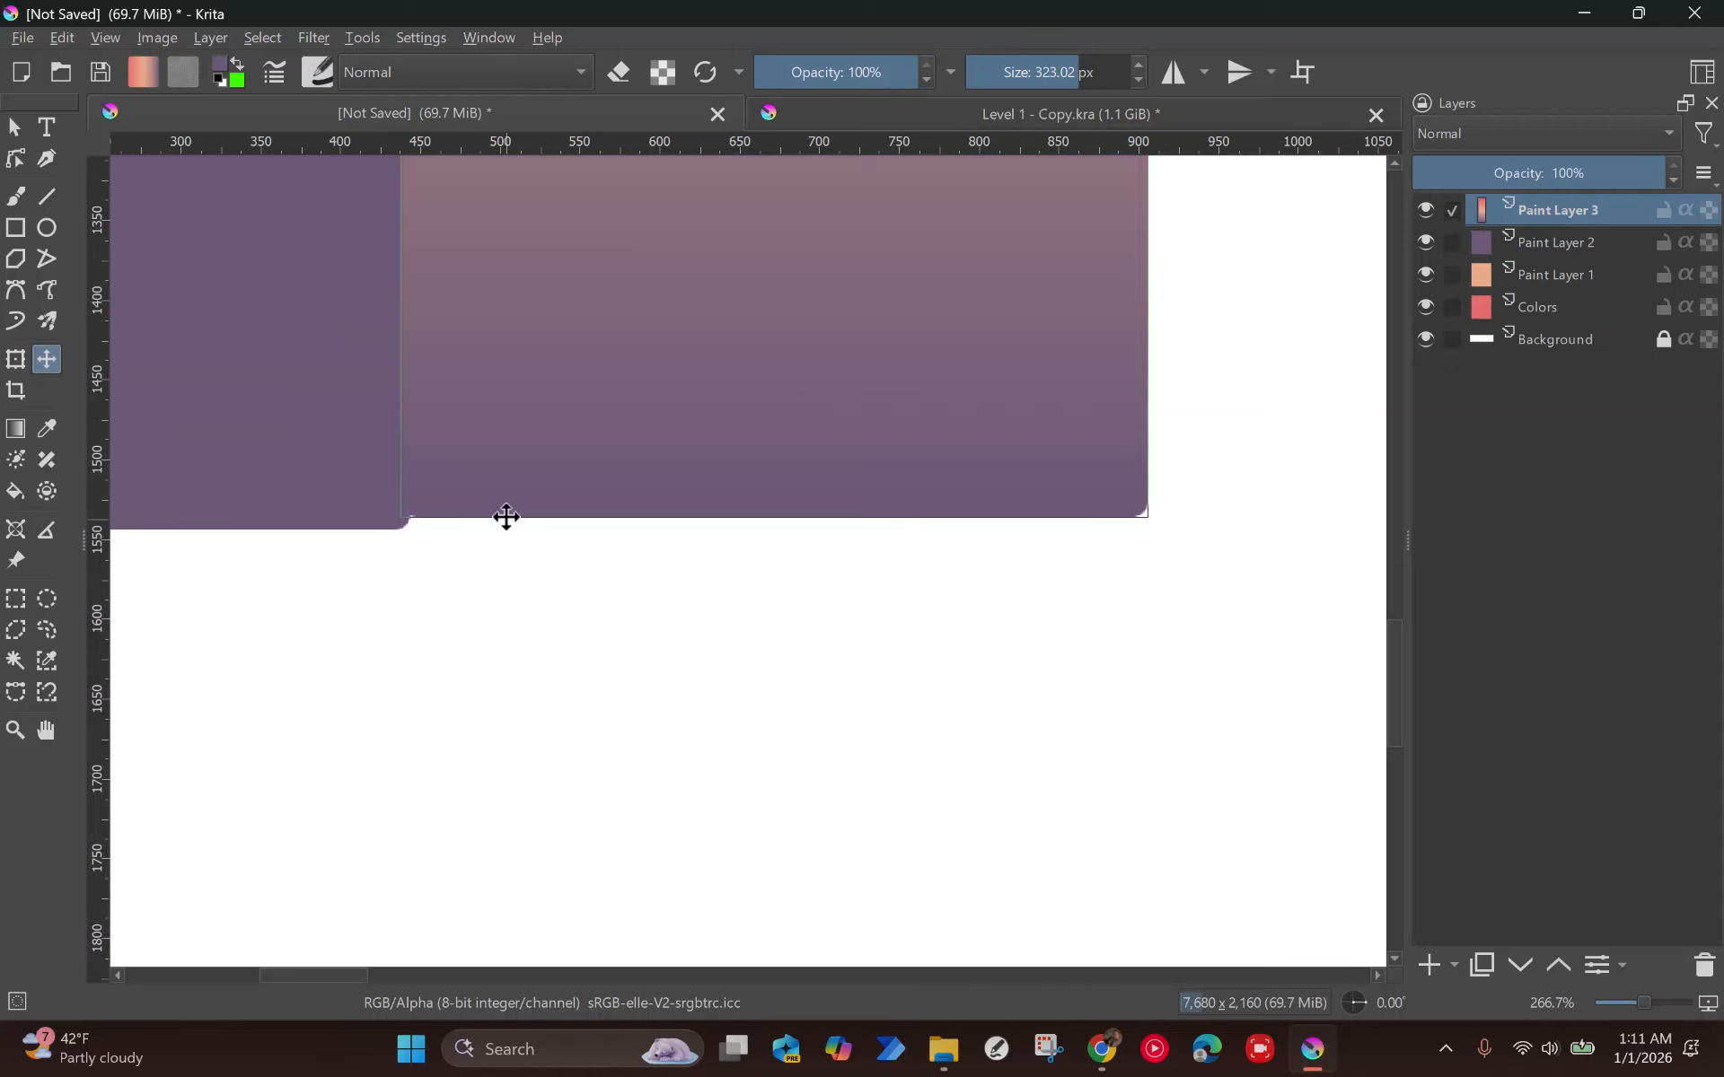
{"action": "key", "text": "ctrl+t"}
{"action": "mouse_move", "coordinate": [772, 516]}
{"action": "left_mouse_down"}
{"action": "mouse_move", "coordinate": [782, 533]}
{"action": "mouse_move", "coordinate": [768, 524]}
{"action": "left_mouse_up"}
{"action": "scroll", "coordinate": [715, 412], "scroll_direction": "down", "scroll_amount": 1}
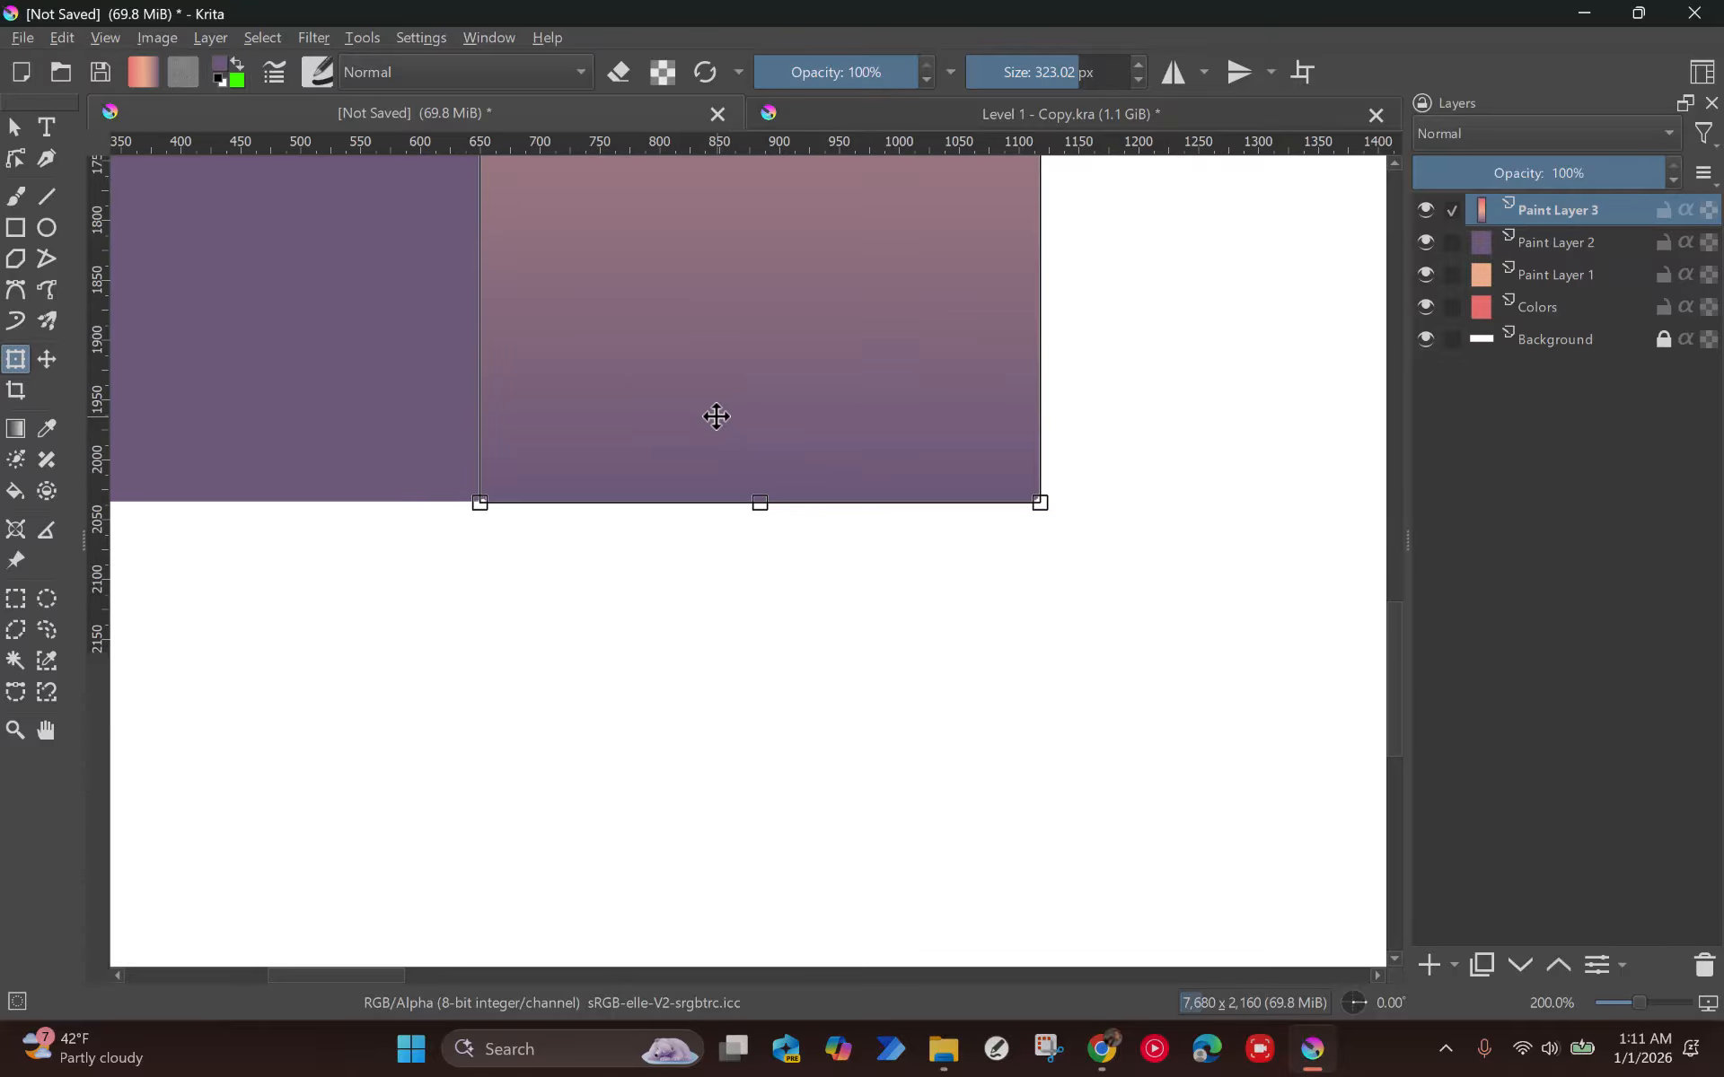
{"action": "scroll", "coordinate": [652, 441], "scroll_direction": "down", "scroll_amount": 3}
{"action": "left_click_drag", "start_coordinate": [611, 498], "coordinate": [606, 496]}
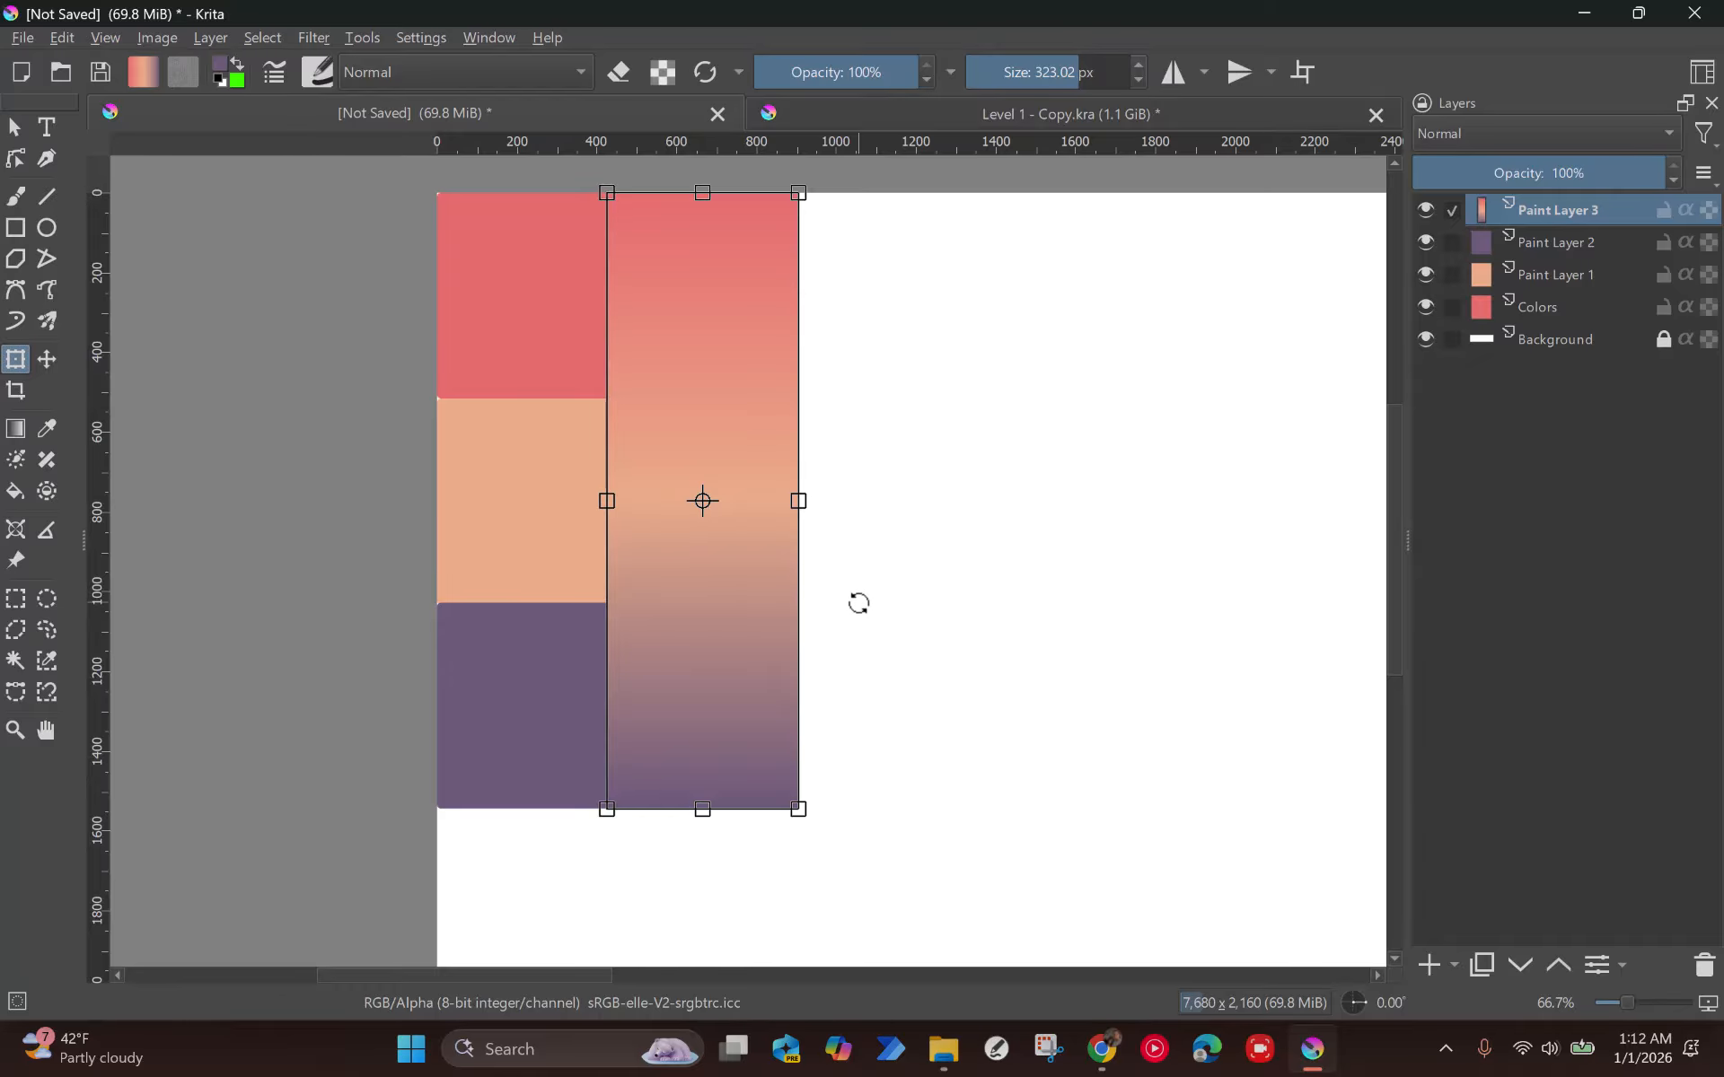
{"action": "key", "text": "Return"}
Select all layers from Paint Layer 3 down to Colors and merge them into a single layer.
{"action": "scroll", "coordinate": [859, 602], "scroll_direction": "down", "scroll_amount": 1}
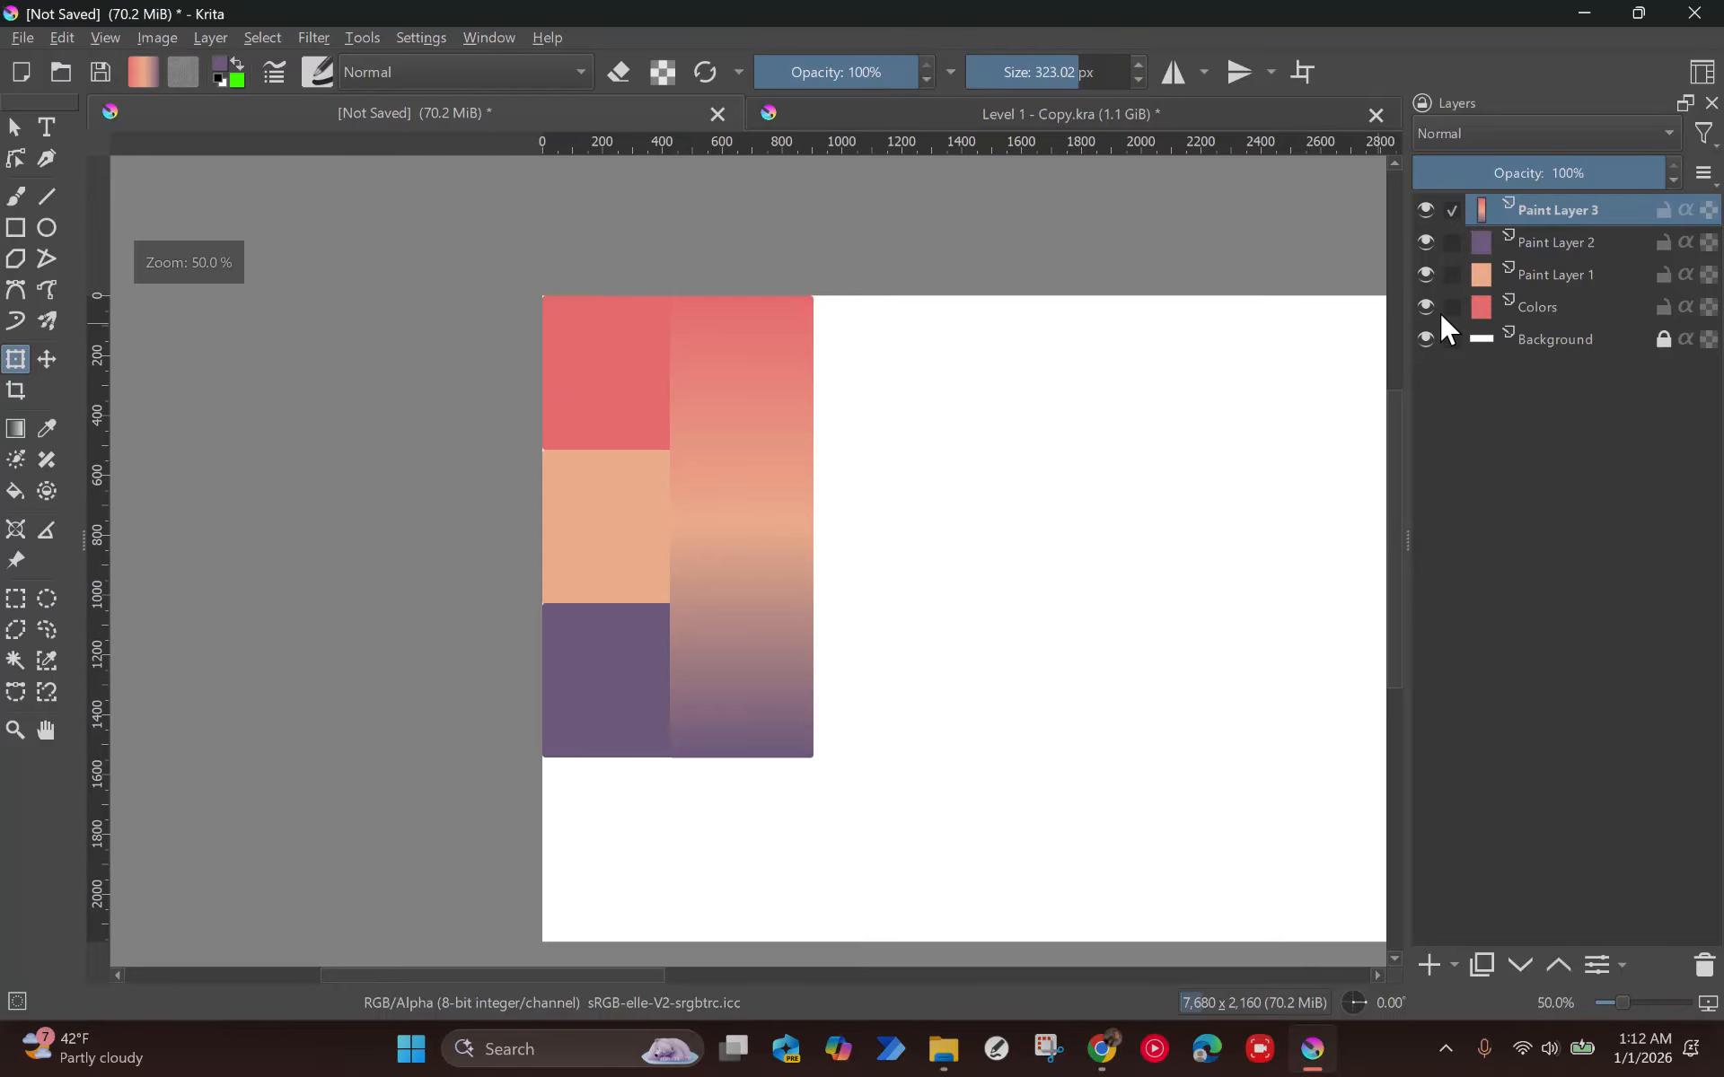
{"action": "left_click", "coordinate": [1544, 305], "text": "shift"}
{"action": "key", "text": "ctrl+e"}
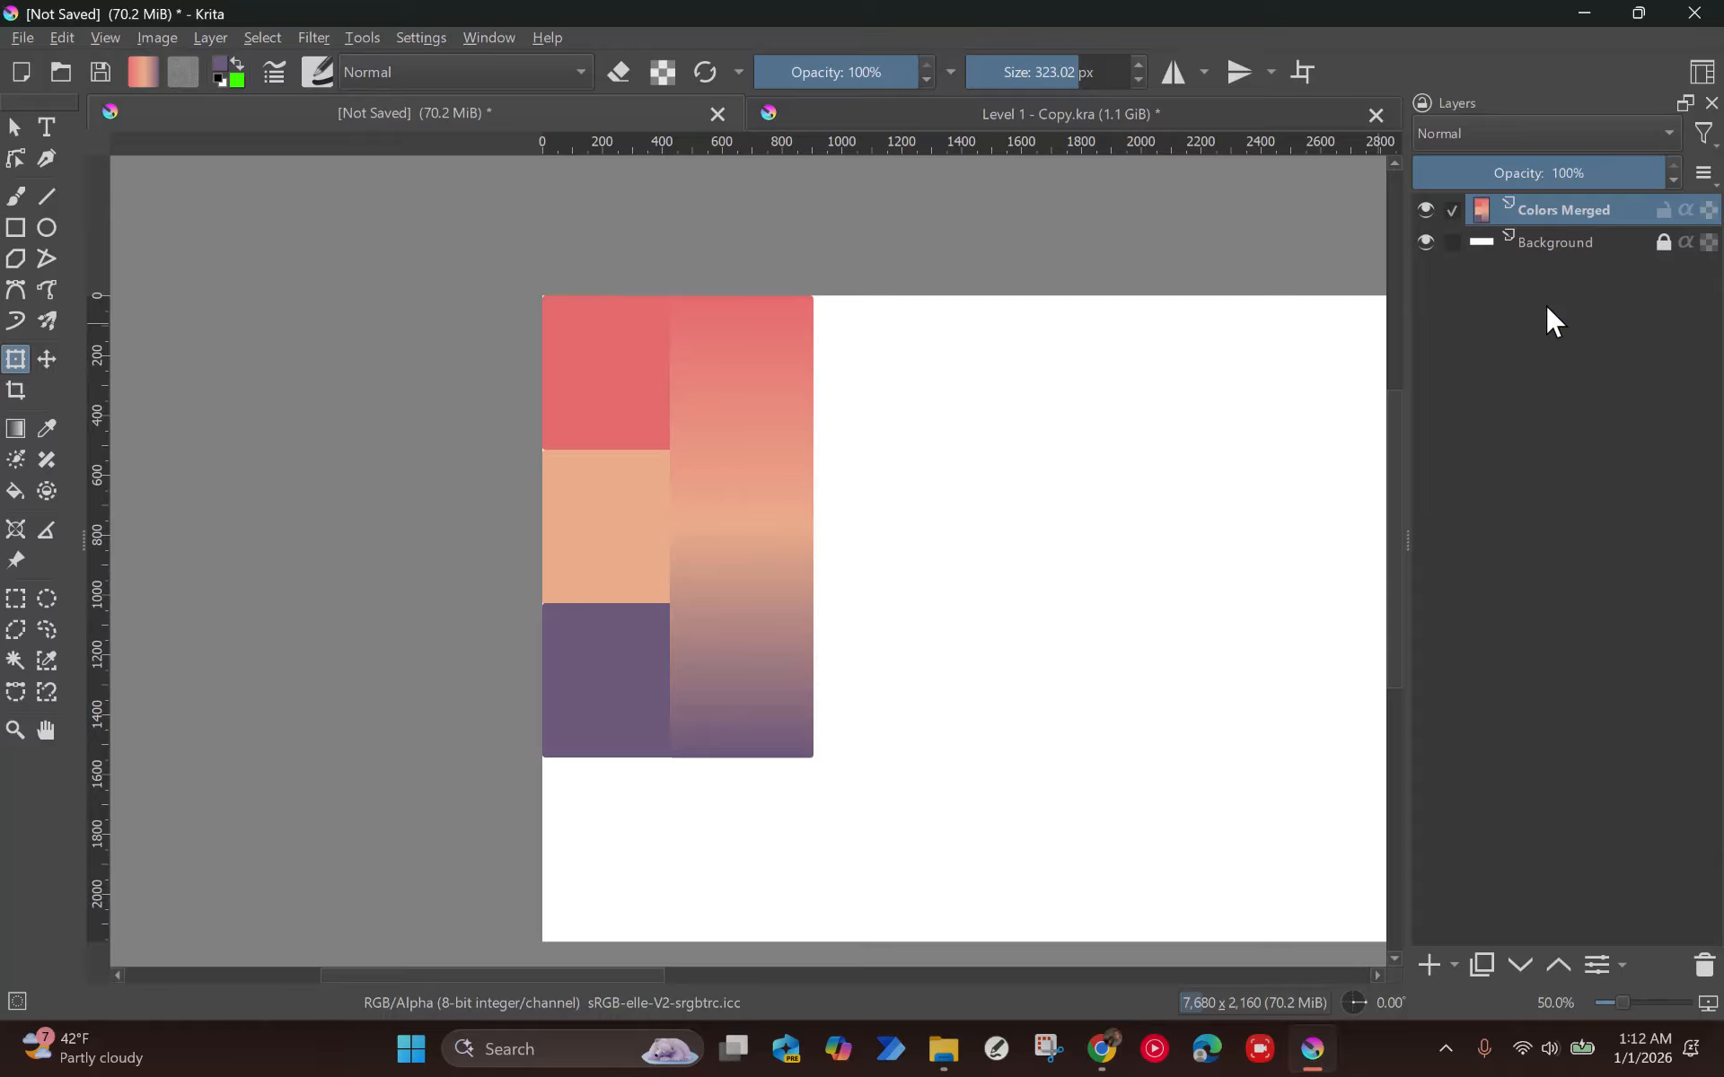
Examine the Level 1 - Copy.kra artwork as a reference and return to the unsaved palette document.
{"action": "scroll", "coordinate": [1140, 525], "scroll_direction": "down", "scroll_amount": 1}
{"action": "left_click_drag", "start_coordinate": [949, 456], "coordinate": [774, 419]}
{"action": "scroll", "coordinate": [774, 419], "scroll_direction": "down", "scroll_amount": 1}
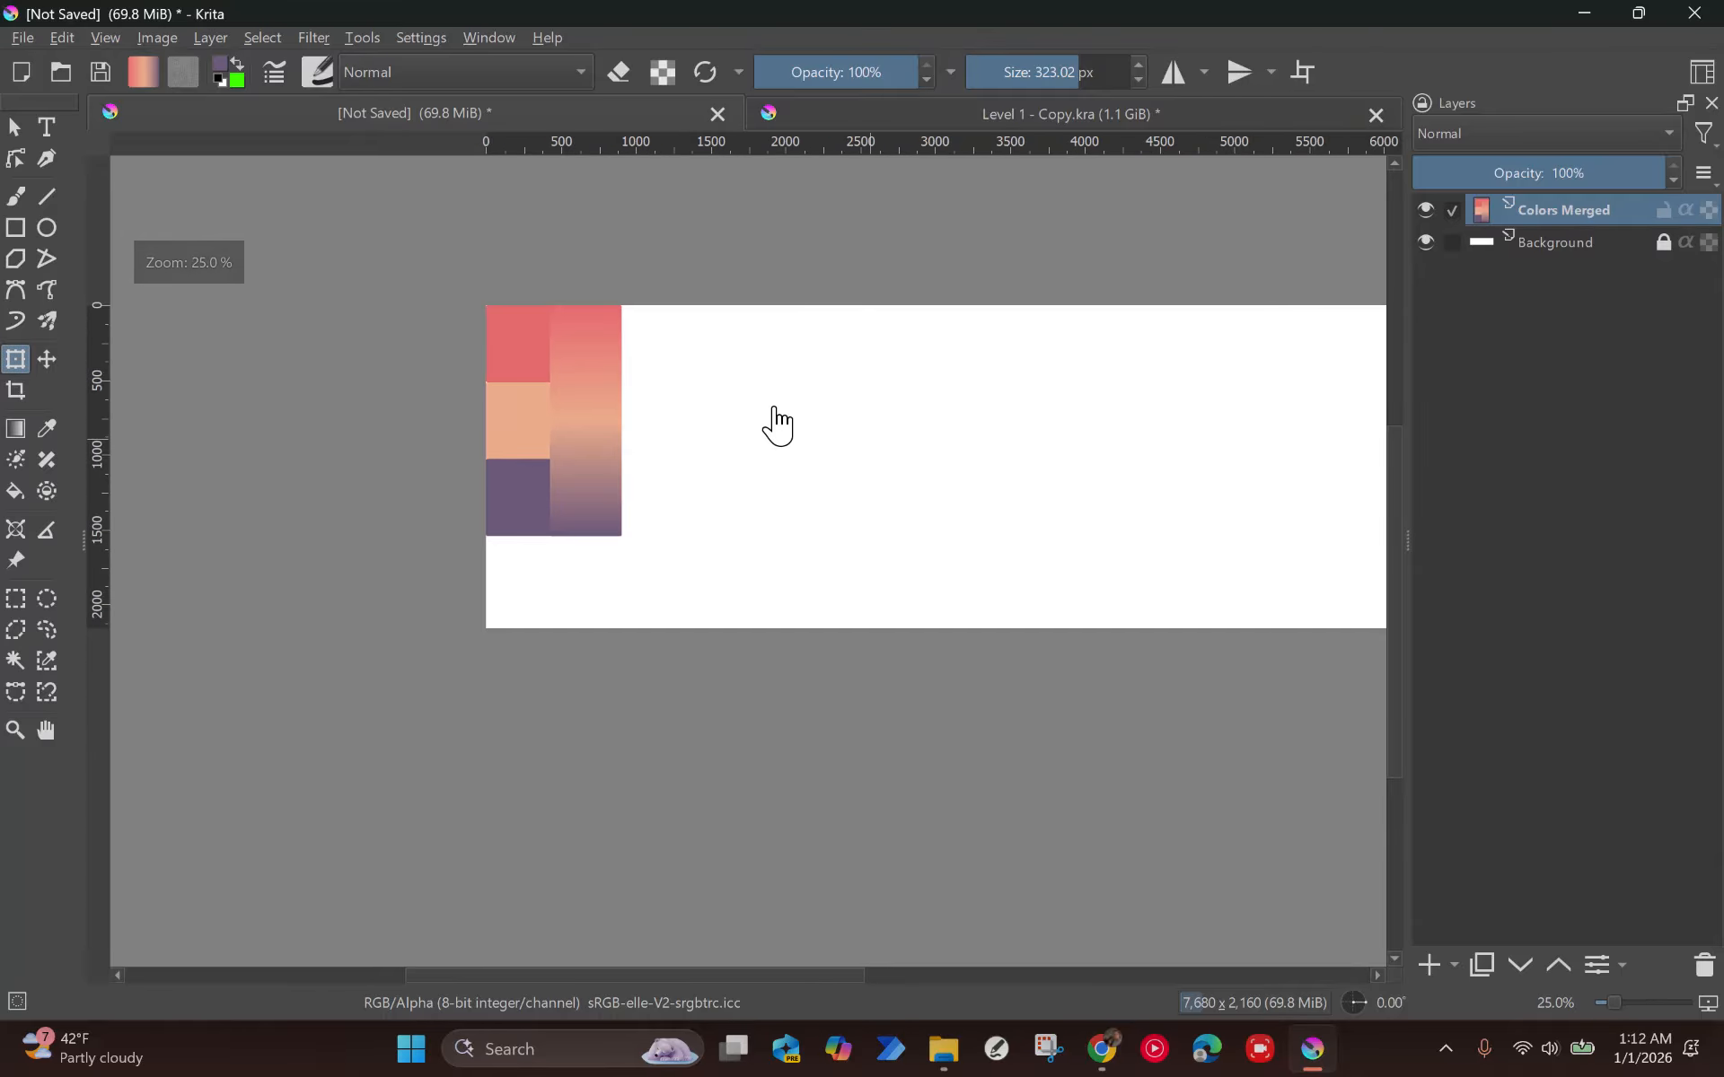
{"action": "left_click", "coordinate": [889, 115]}
{"action": "scroll", "coordinate": [500, 769], "scroll_direction": "up", "scroll_amount": 5}
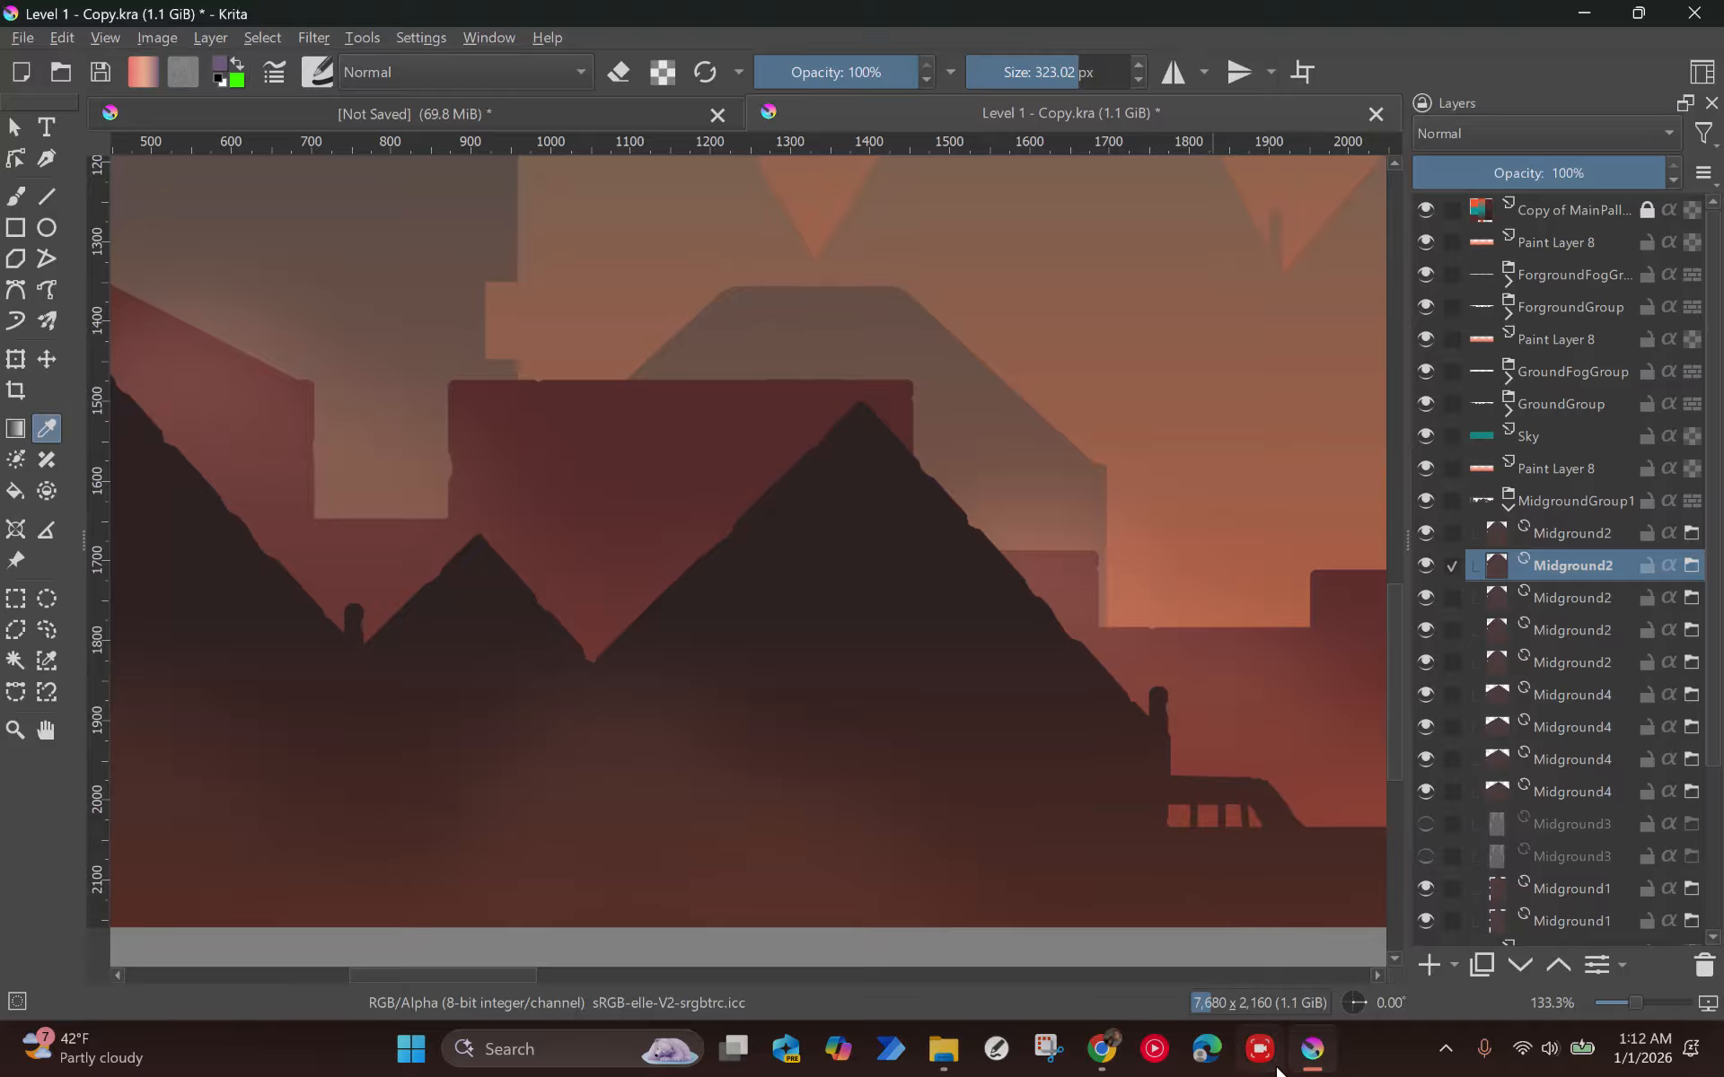
{"action": "mouse_move", "coordinate": [1311, 1058]}
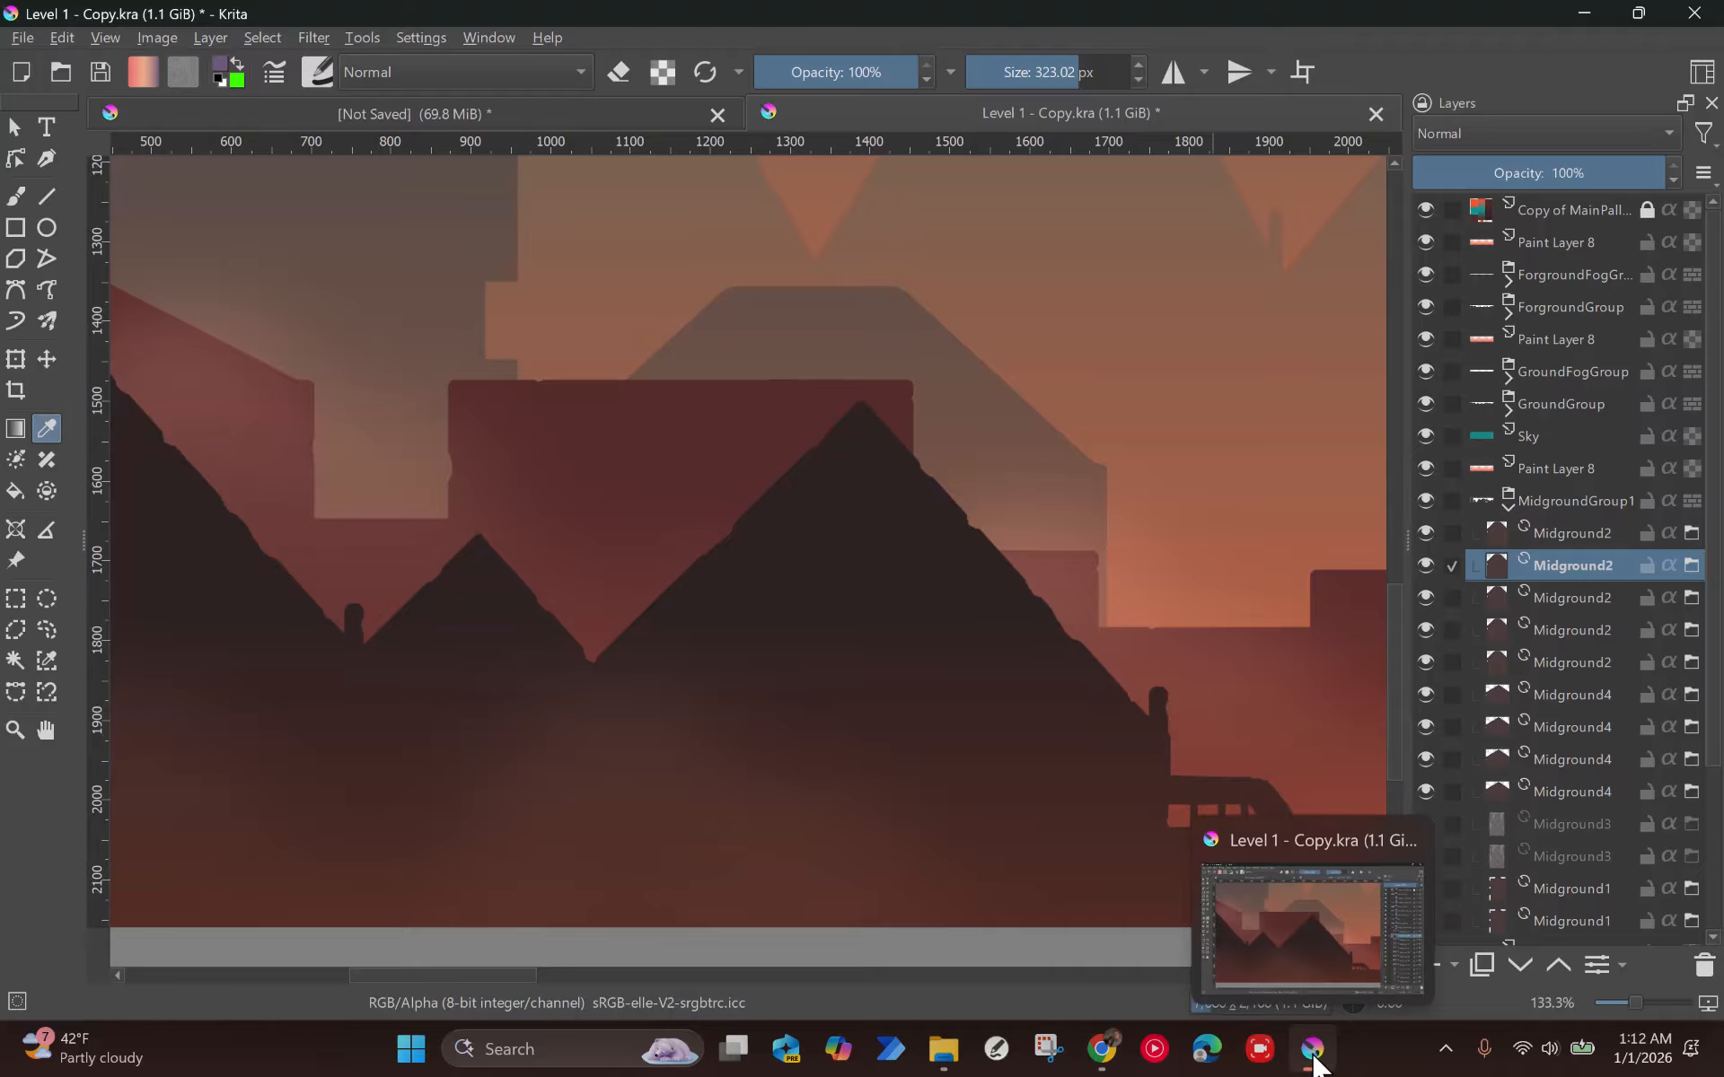
{"action": "left_click", "coordinate": [670, 113]}
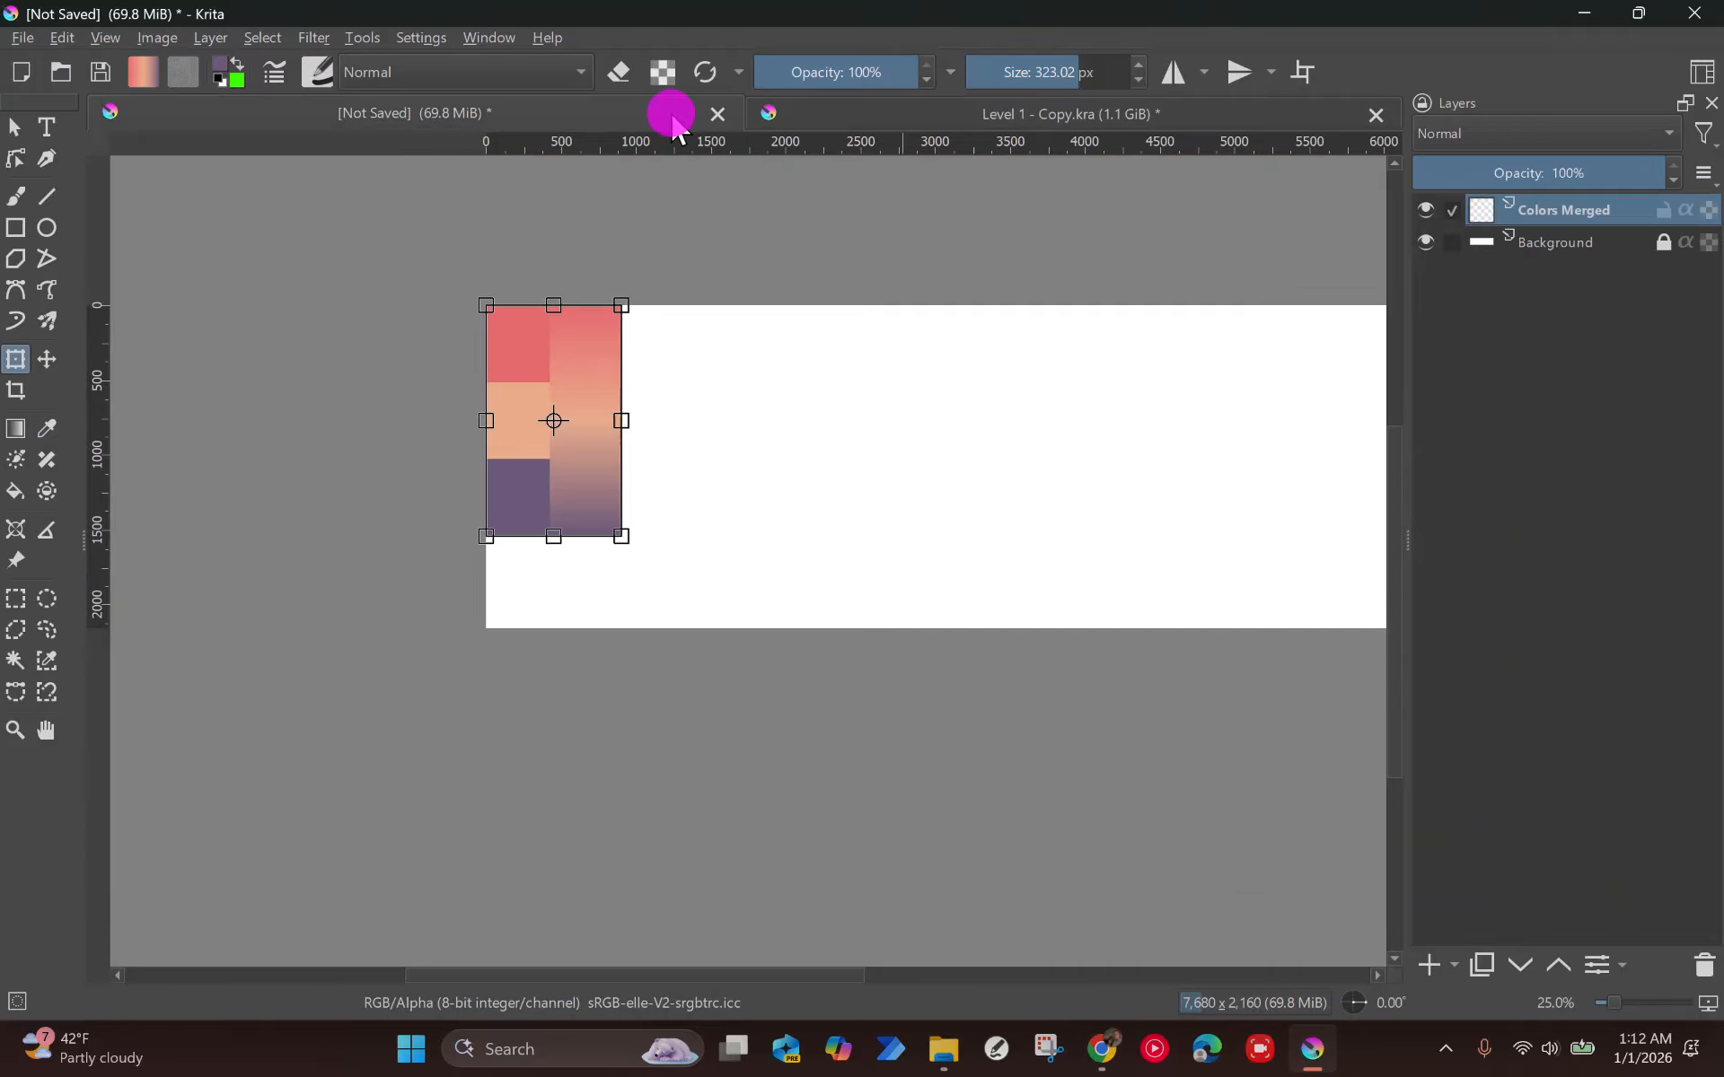
{"action": "scroll", "coordinate": [702, 488], "scroll_direction": "up", "scroll_amount": 2}
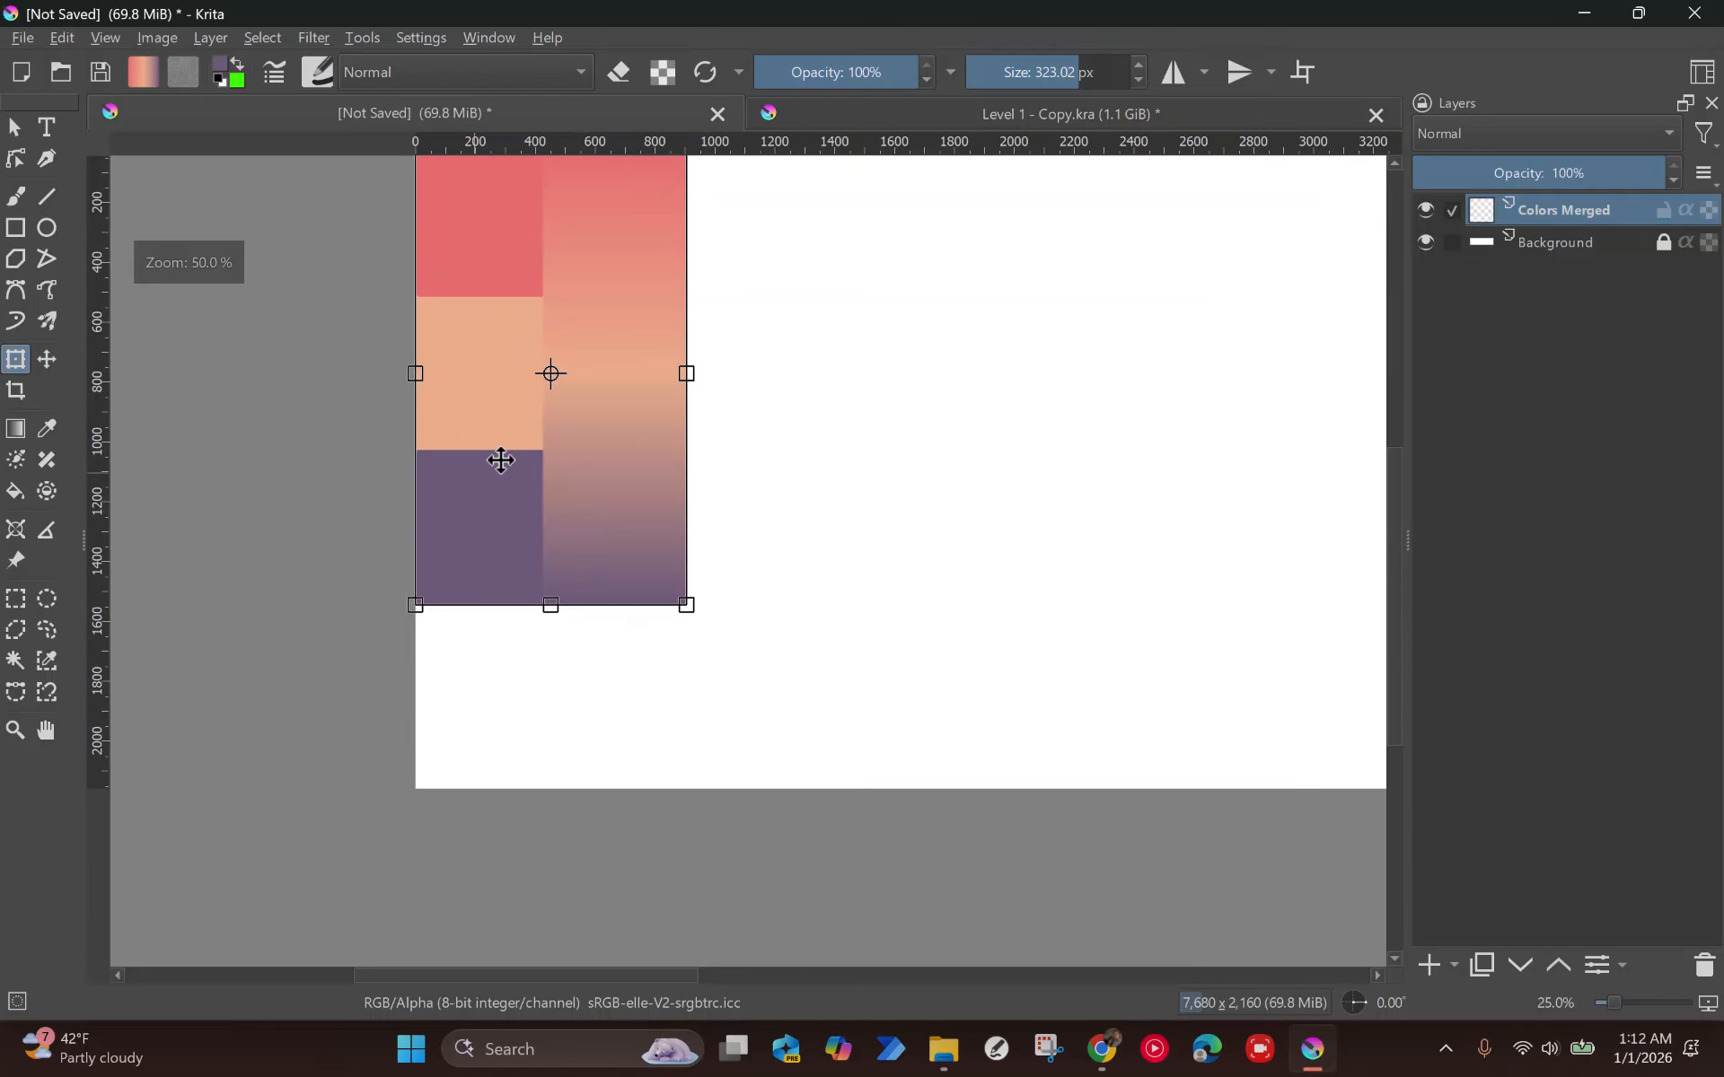
{"action": "scroll", "coordinate": [611, 424], "scroll_direction": "down", "scroll_amount": 1}
On the Colors Merged layer, make a rectangular selection about 470 px wide beside the gradient strip, matching the strip's height.
{"action": "left_click", "coordinate": [1551, 216]}
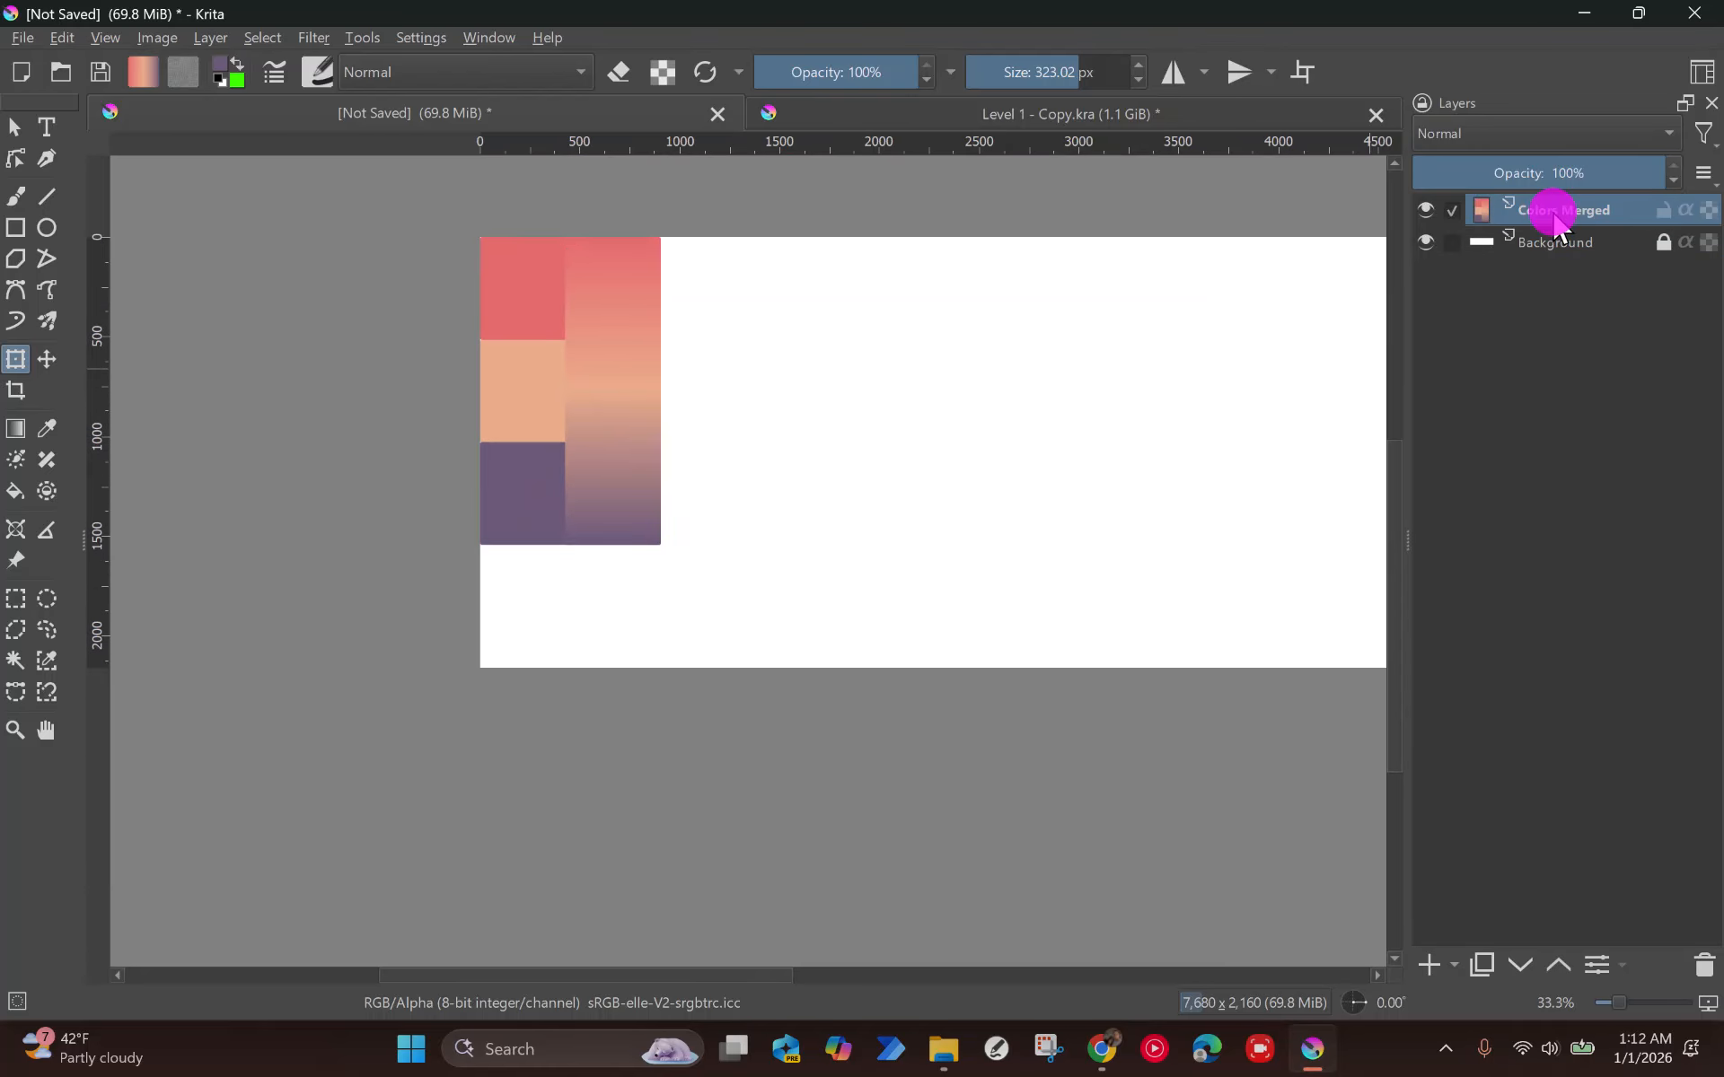
{"action": "left_click", "coordinate": [15, 598]}
{"action": "scroll", "coordinate": [431, 502], "scroll_direction": "up", "scroll_amount": 1}
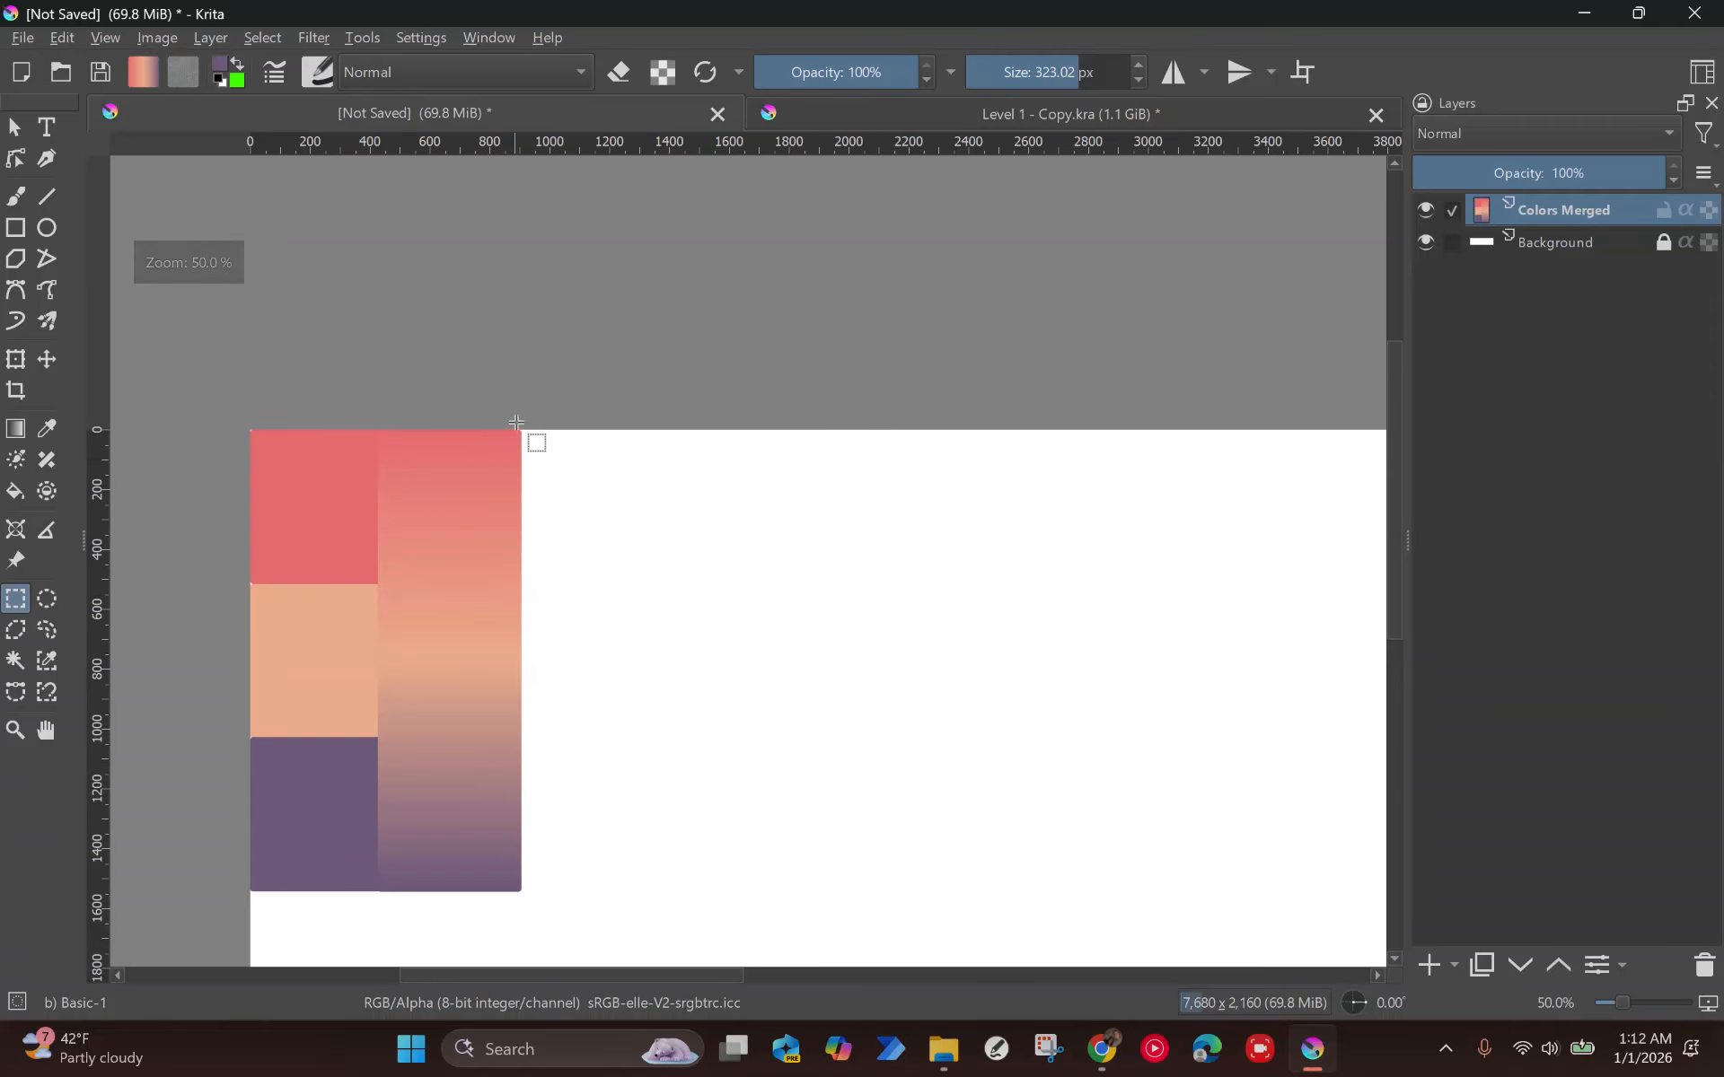
{"action": "left_click_drag", "start_coordinate": [521, 434], "coordinate": [660, 890]}
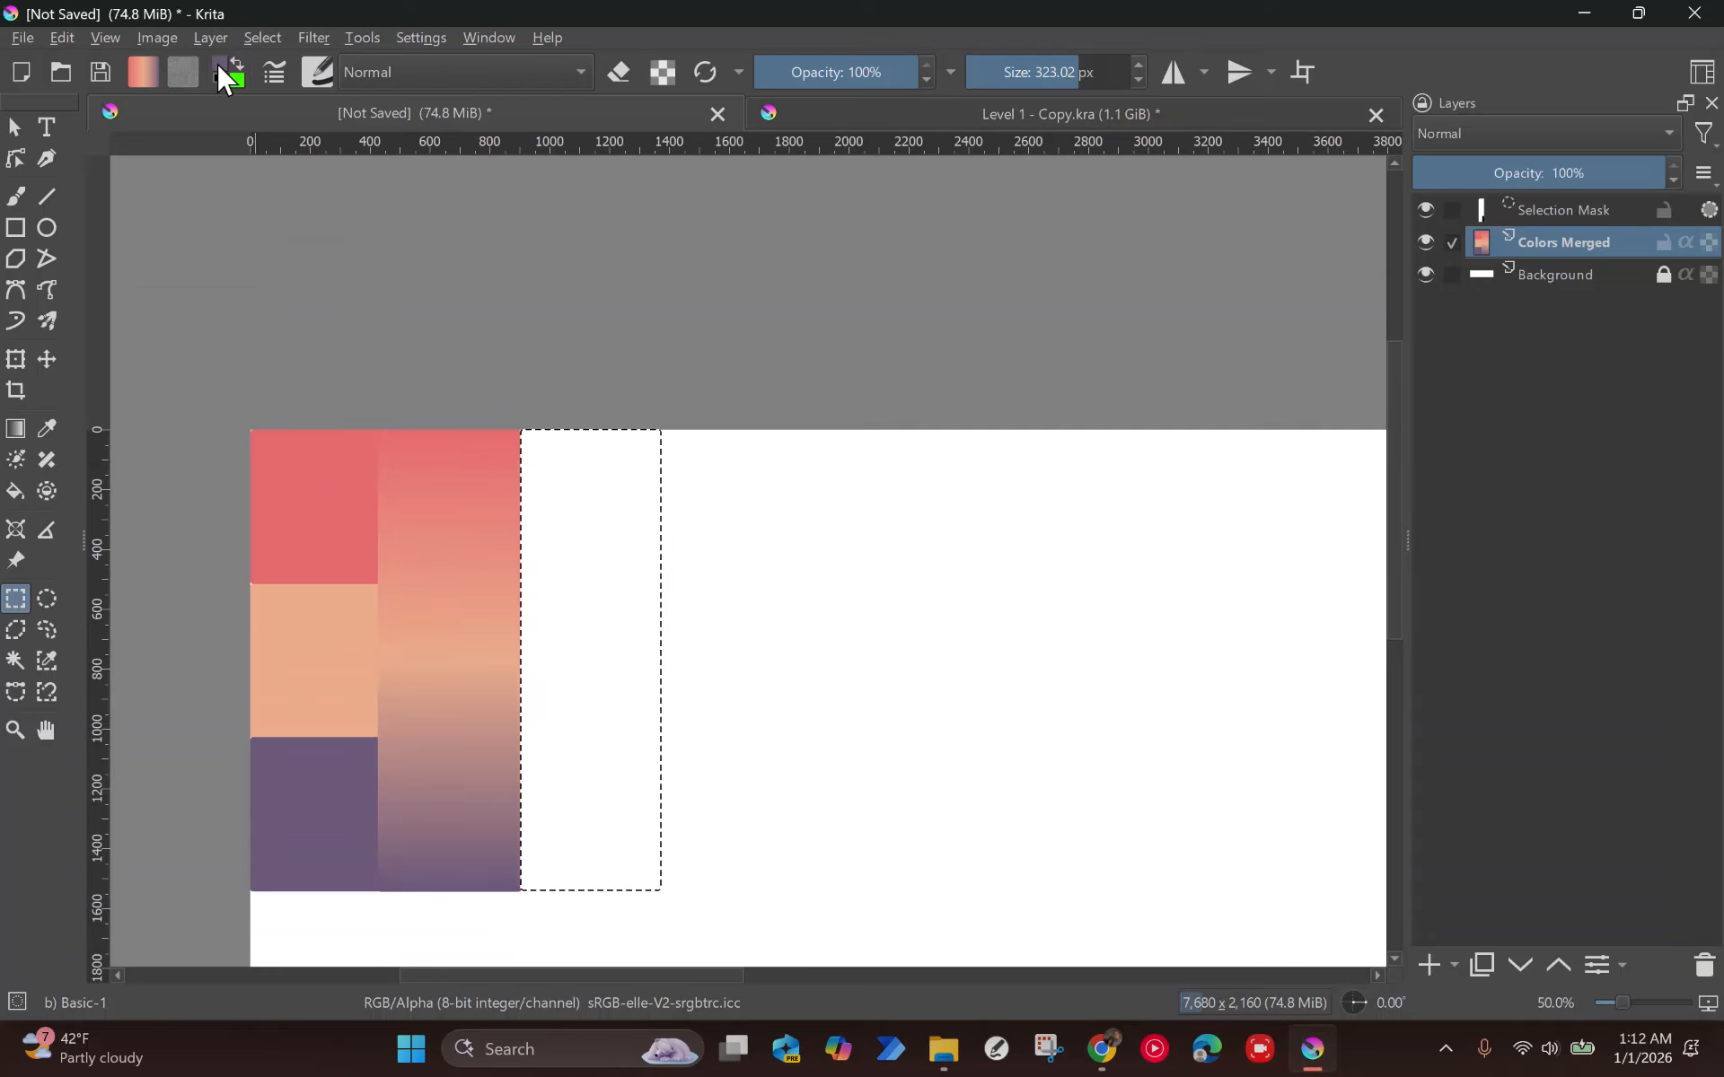
Edit the Foreground to Background gradient and delete its middle peach stop.
{"action": "left_click", "coordinate": [136, 70]}
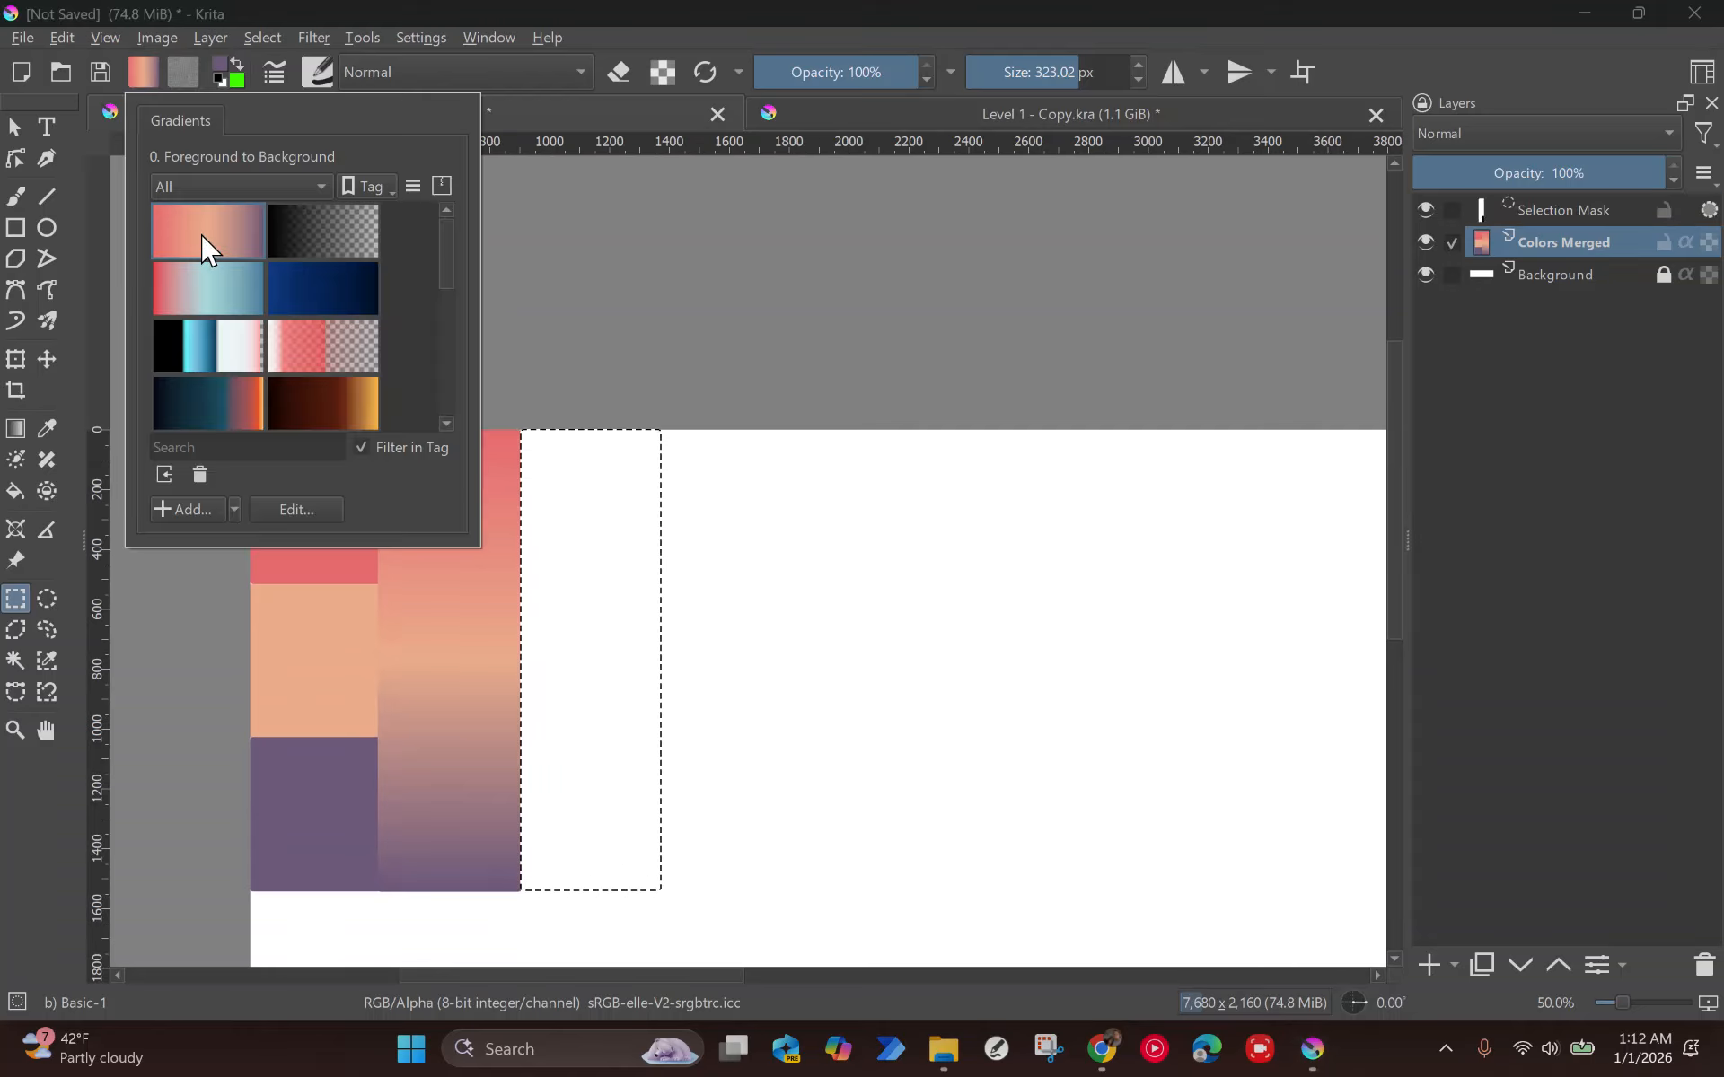
{"action": "left_click", "coordinate": [289, 509]}
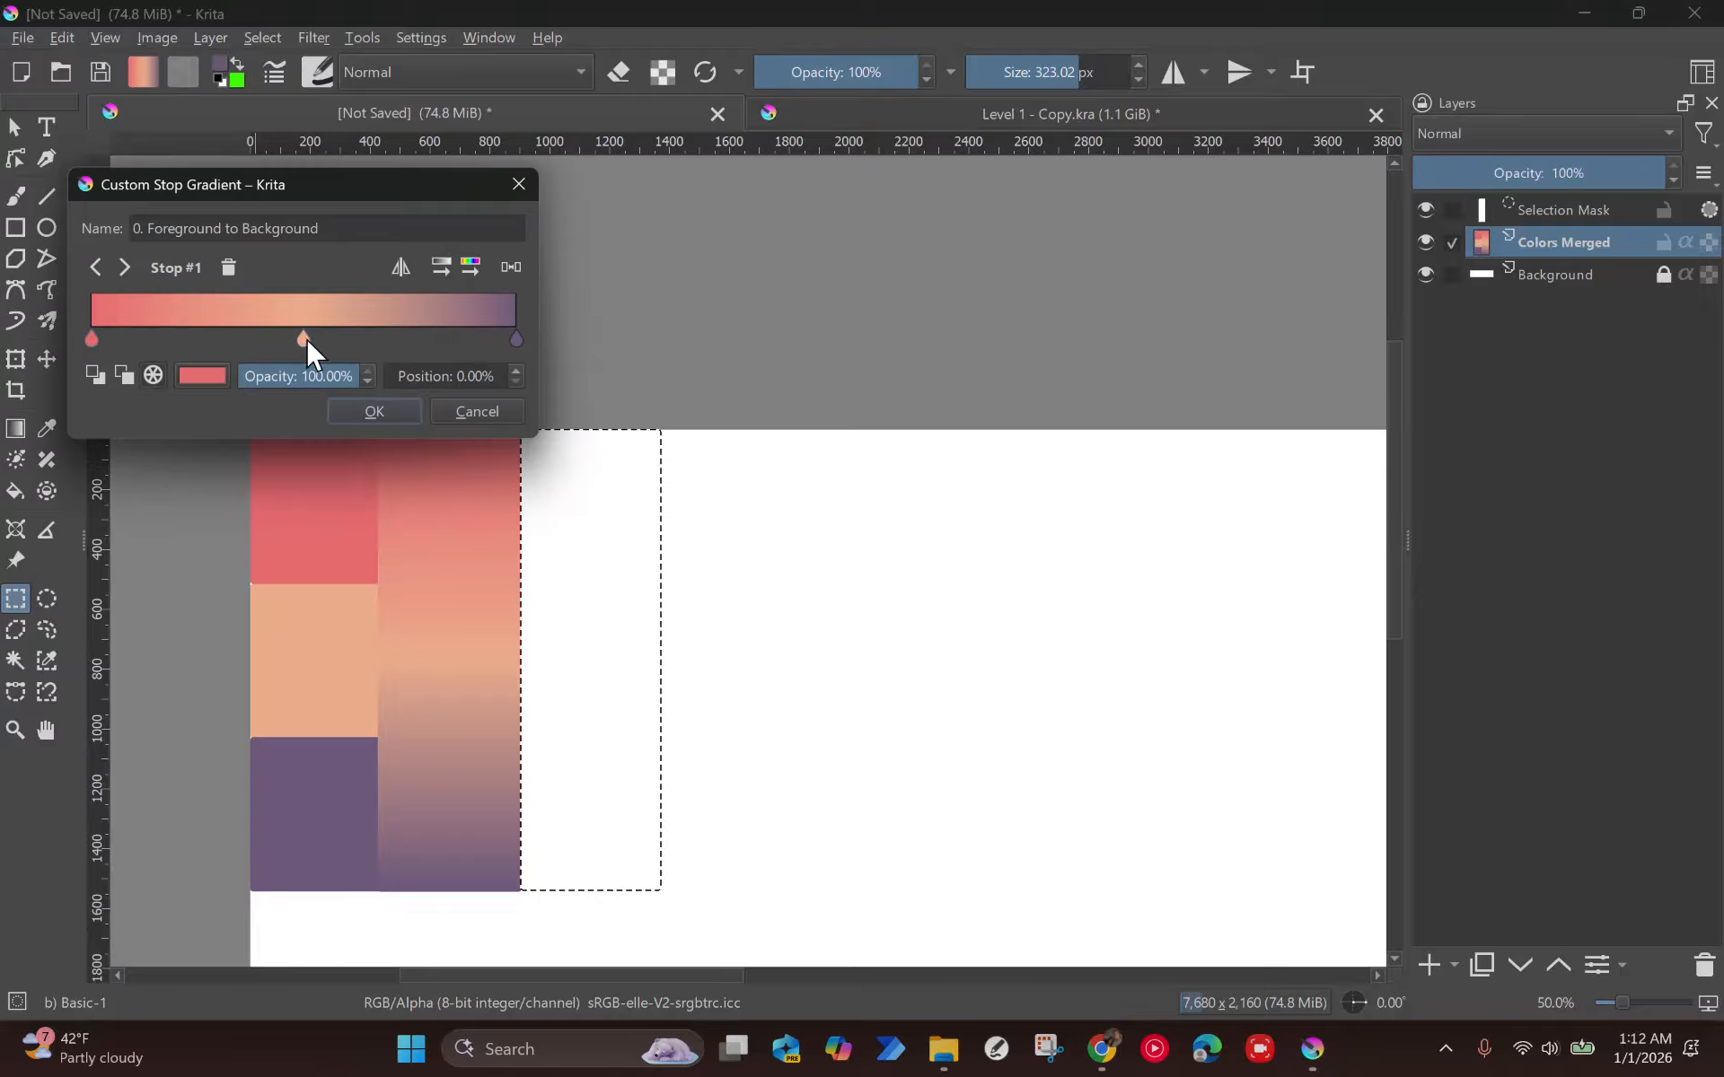
{"action": "left_click", "coordinate": [303, 338]}
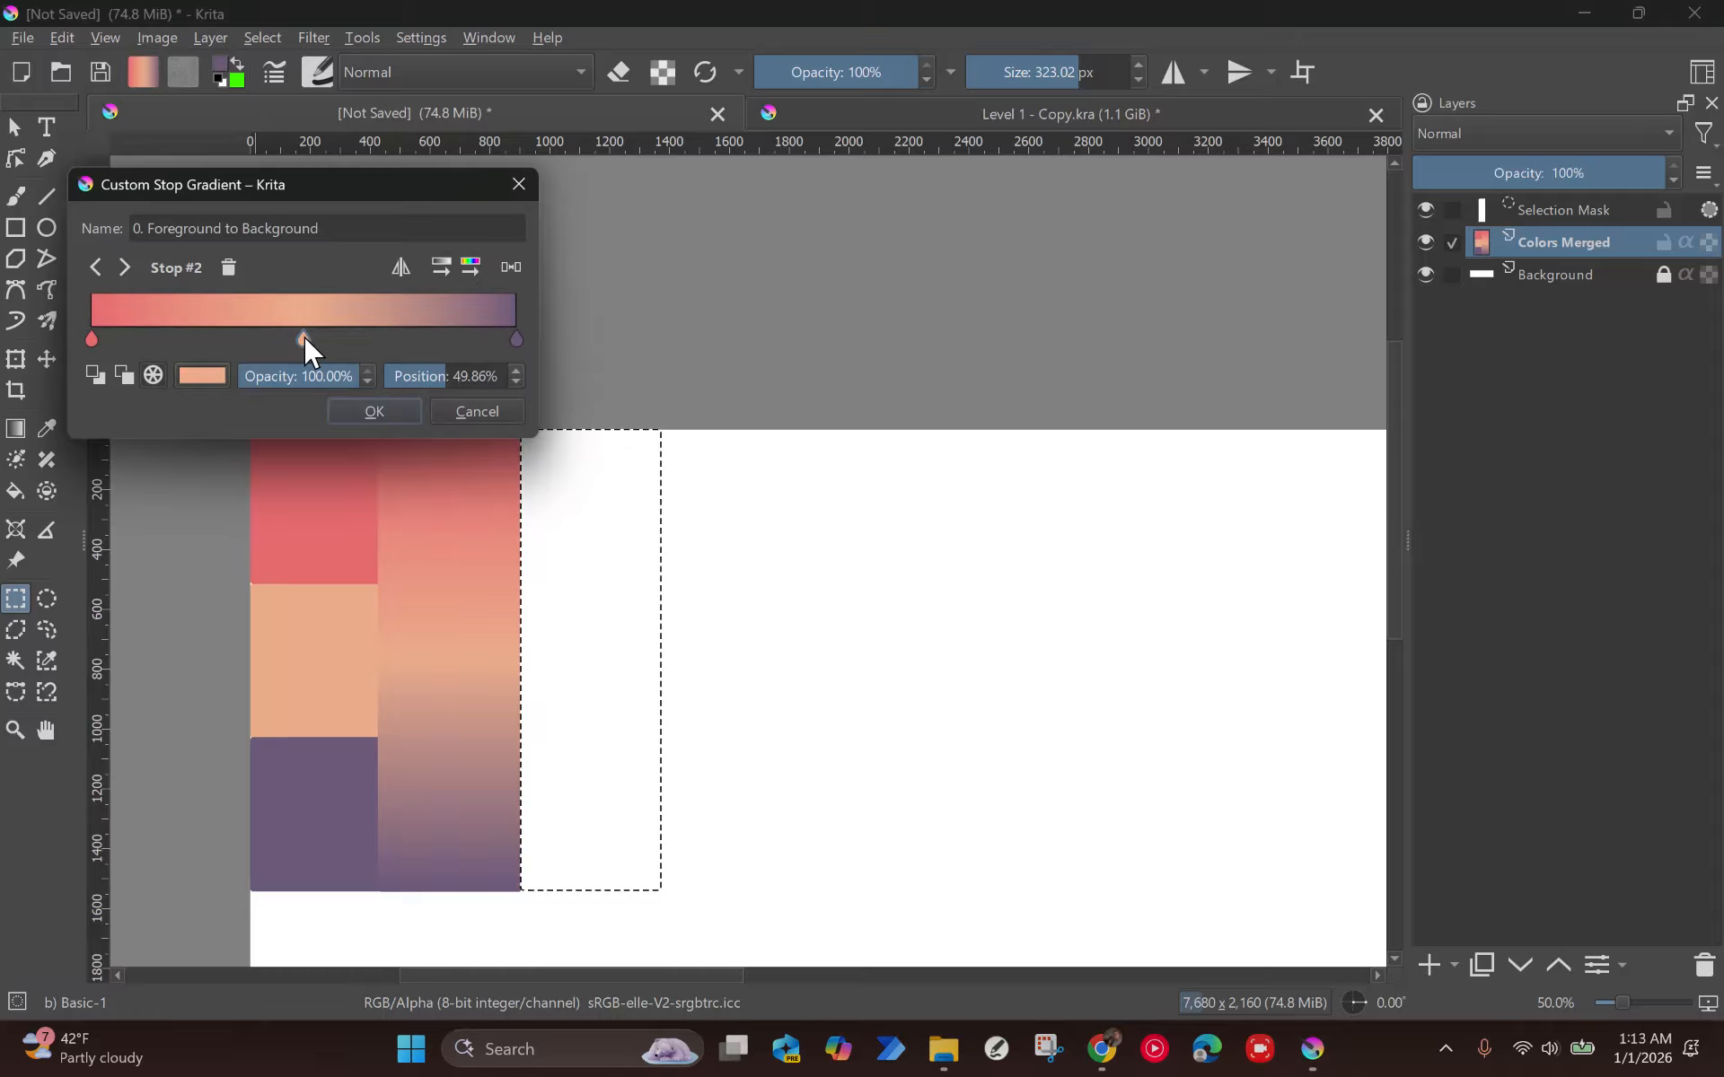
{"action": "key", "text": "Left"}
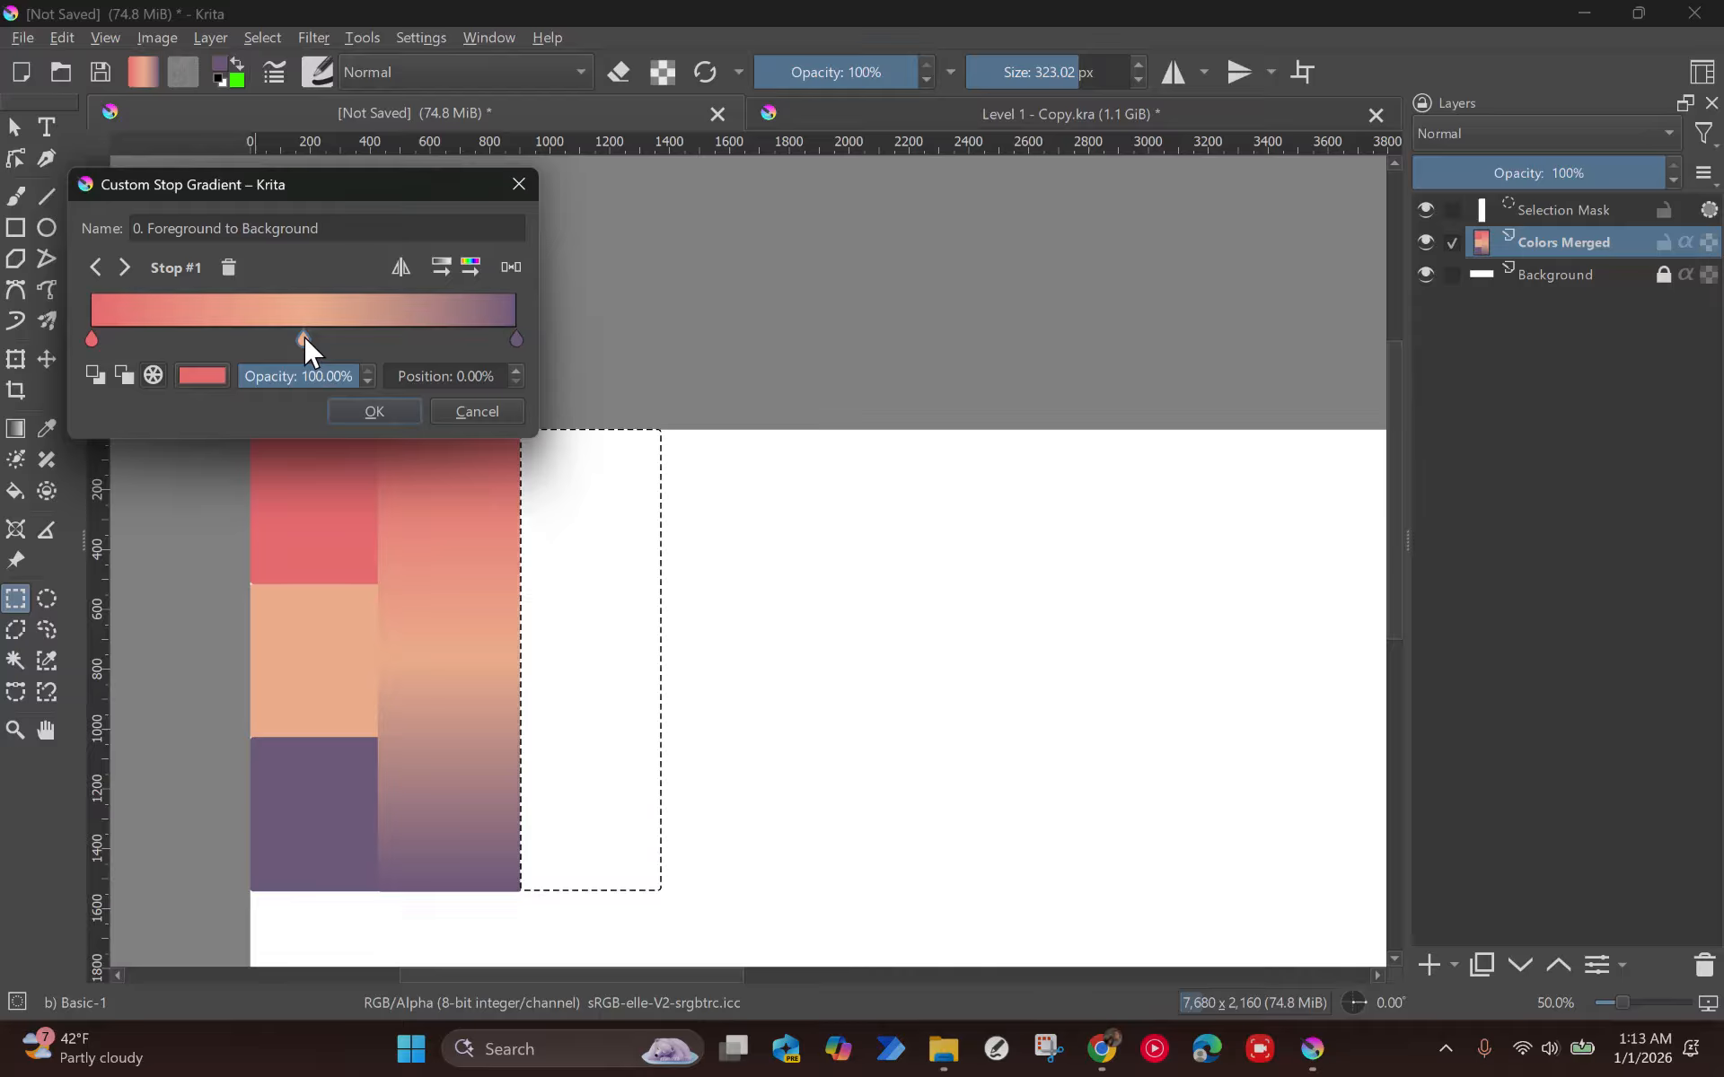
{"action": "left_click", "coordinate": [303, 337]}
{"action": "key", "text": "Delete"}
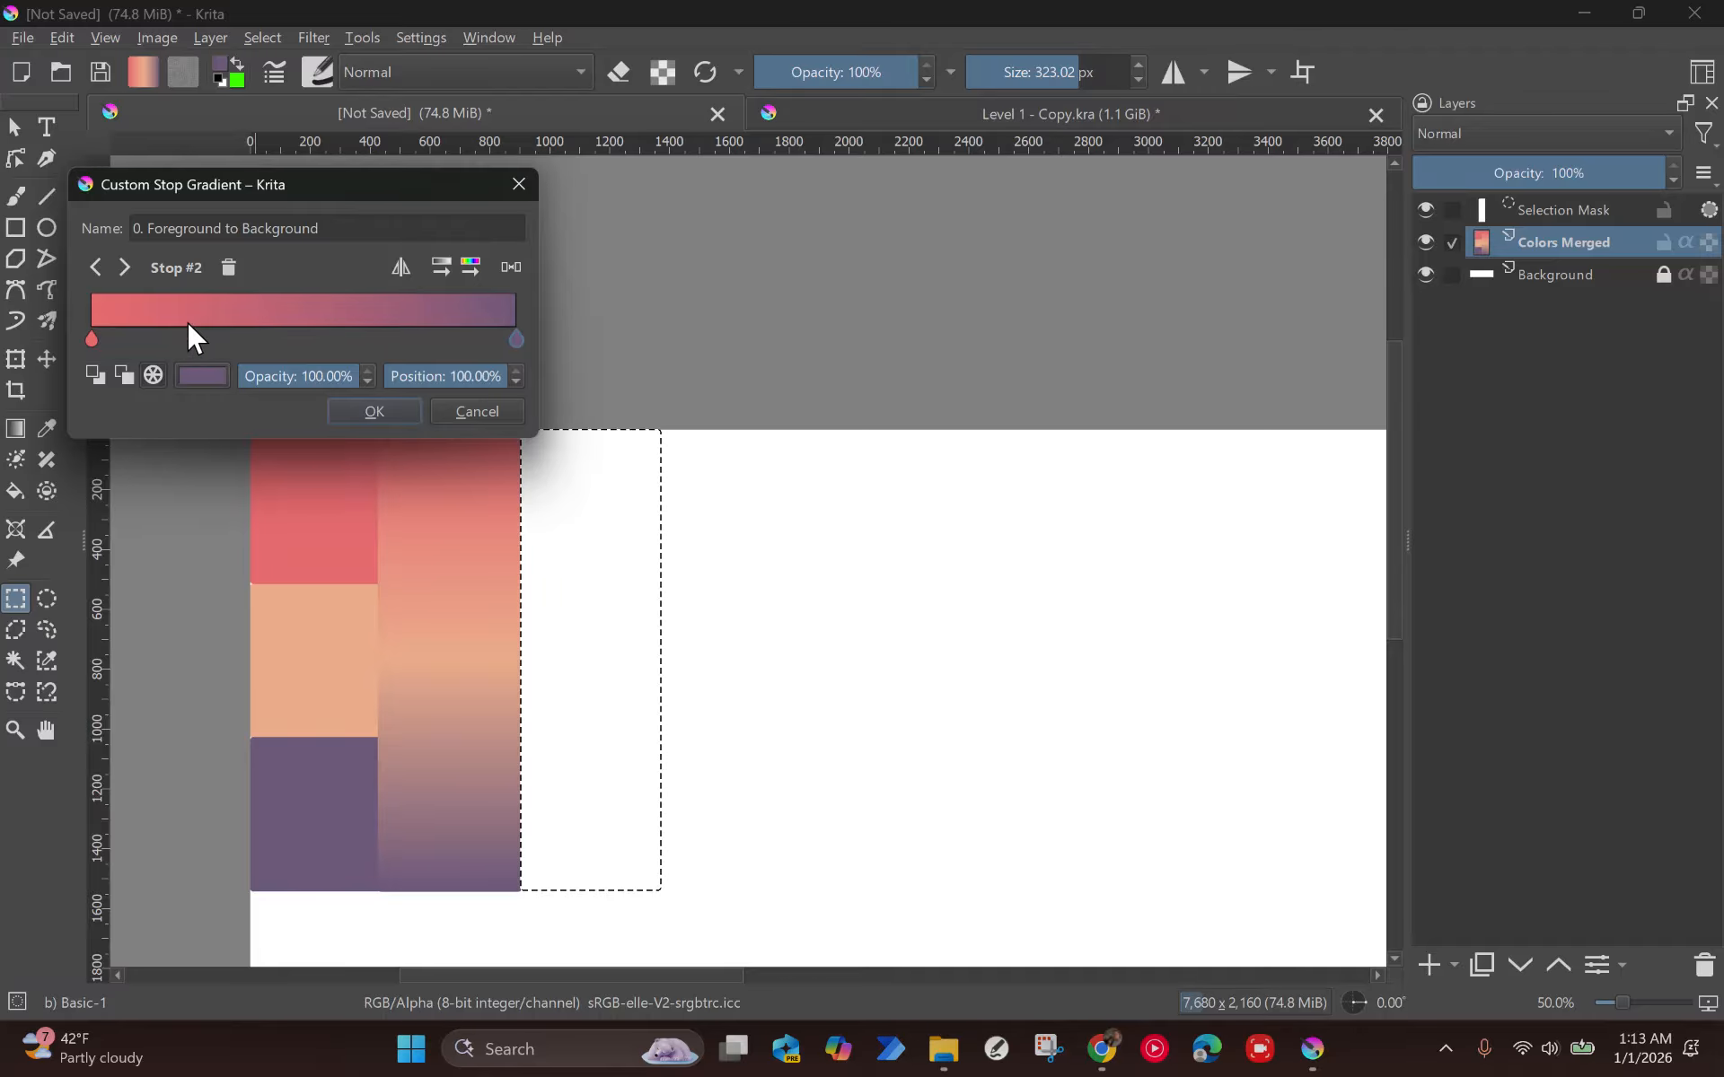
Set the gradient's first stop to #6d597a by sampling the purple swatch on the canvas.
{"action": "double_click", "coordinate": [90, 337]}
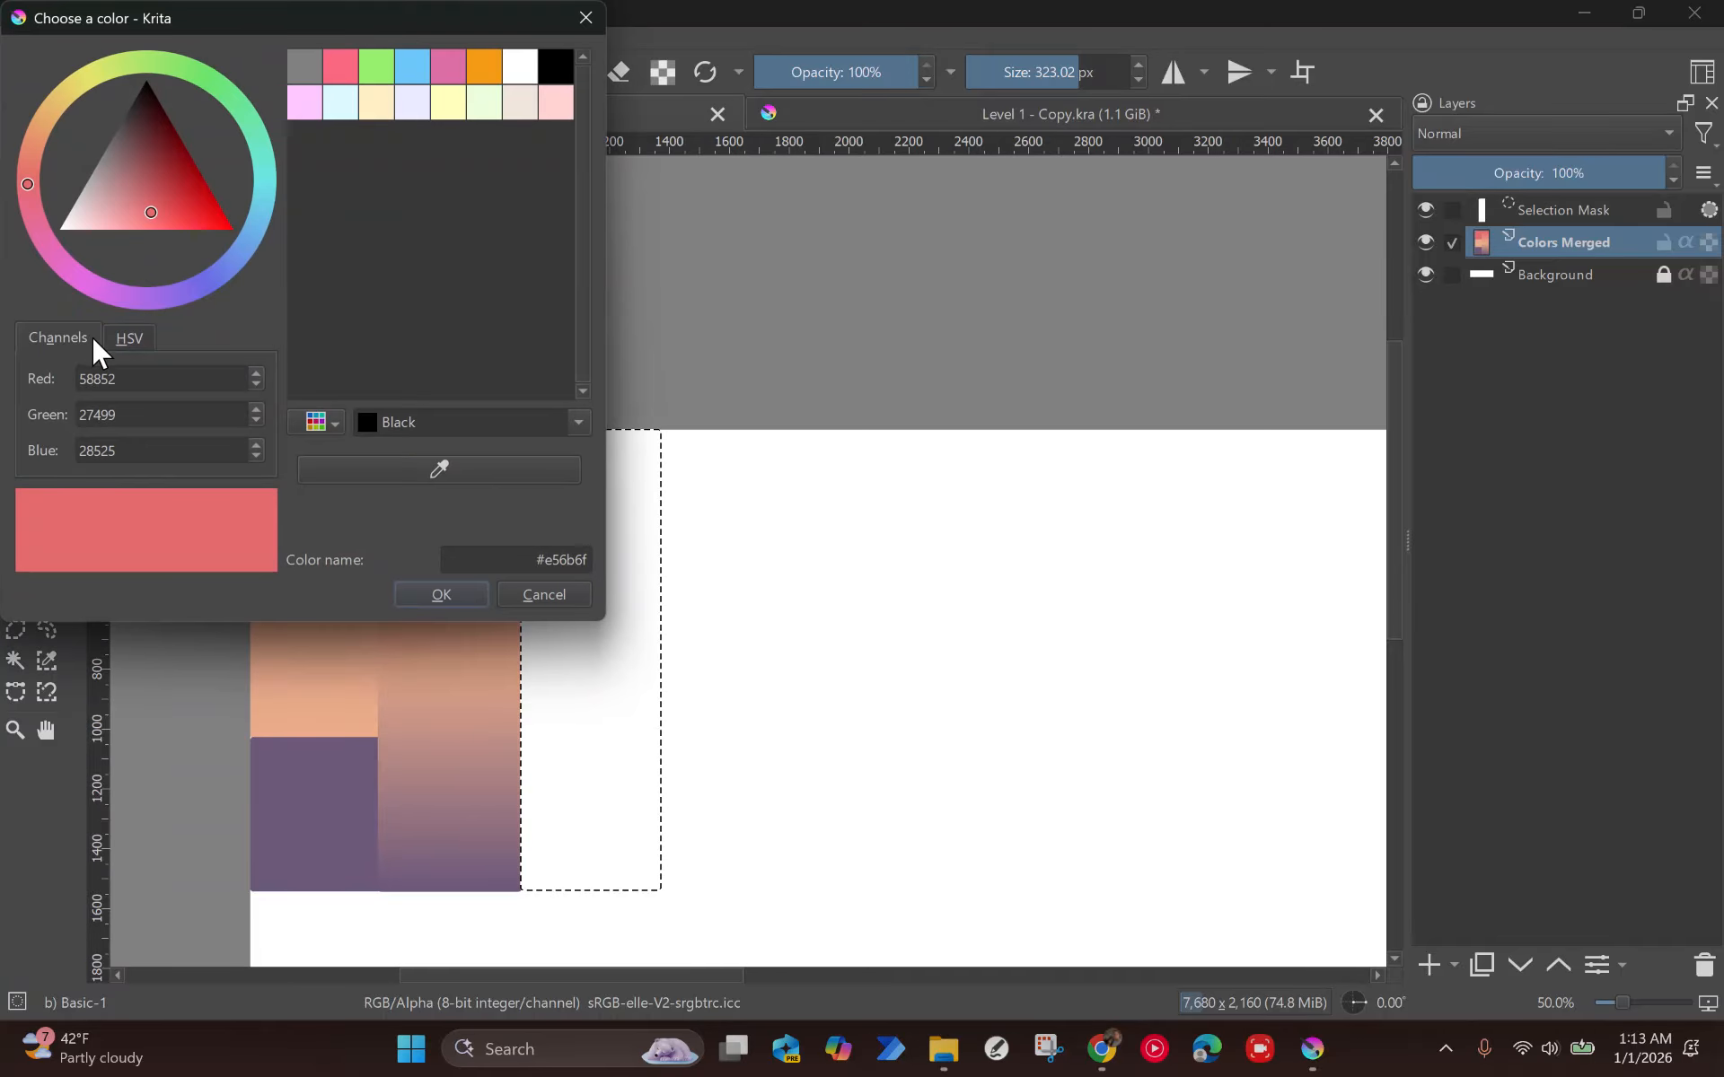
{"action": "left_click_drag", "start_coordinate": [302, 9], "coordinate": [1042, 121]}
{"action": "left_click", "coordinate": [1157, 582]}
{"action": "left_click", "coordinate": [342, 793]}
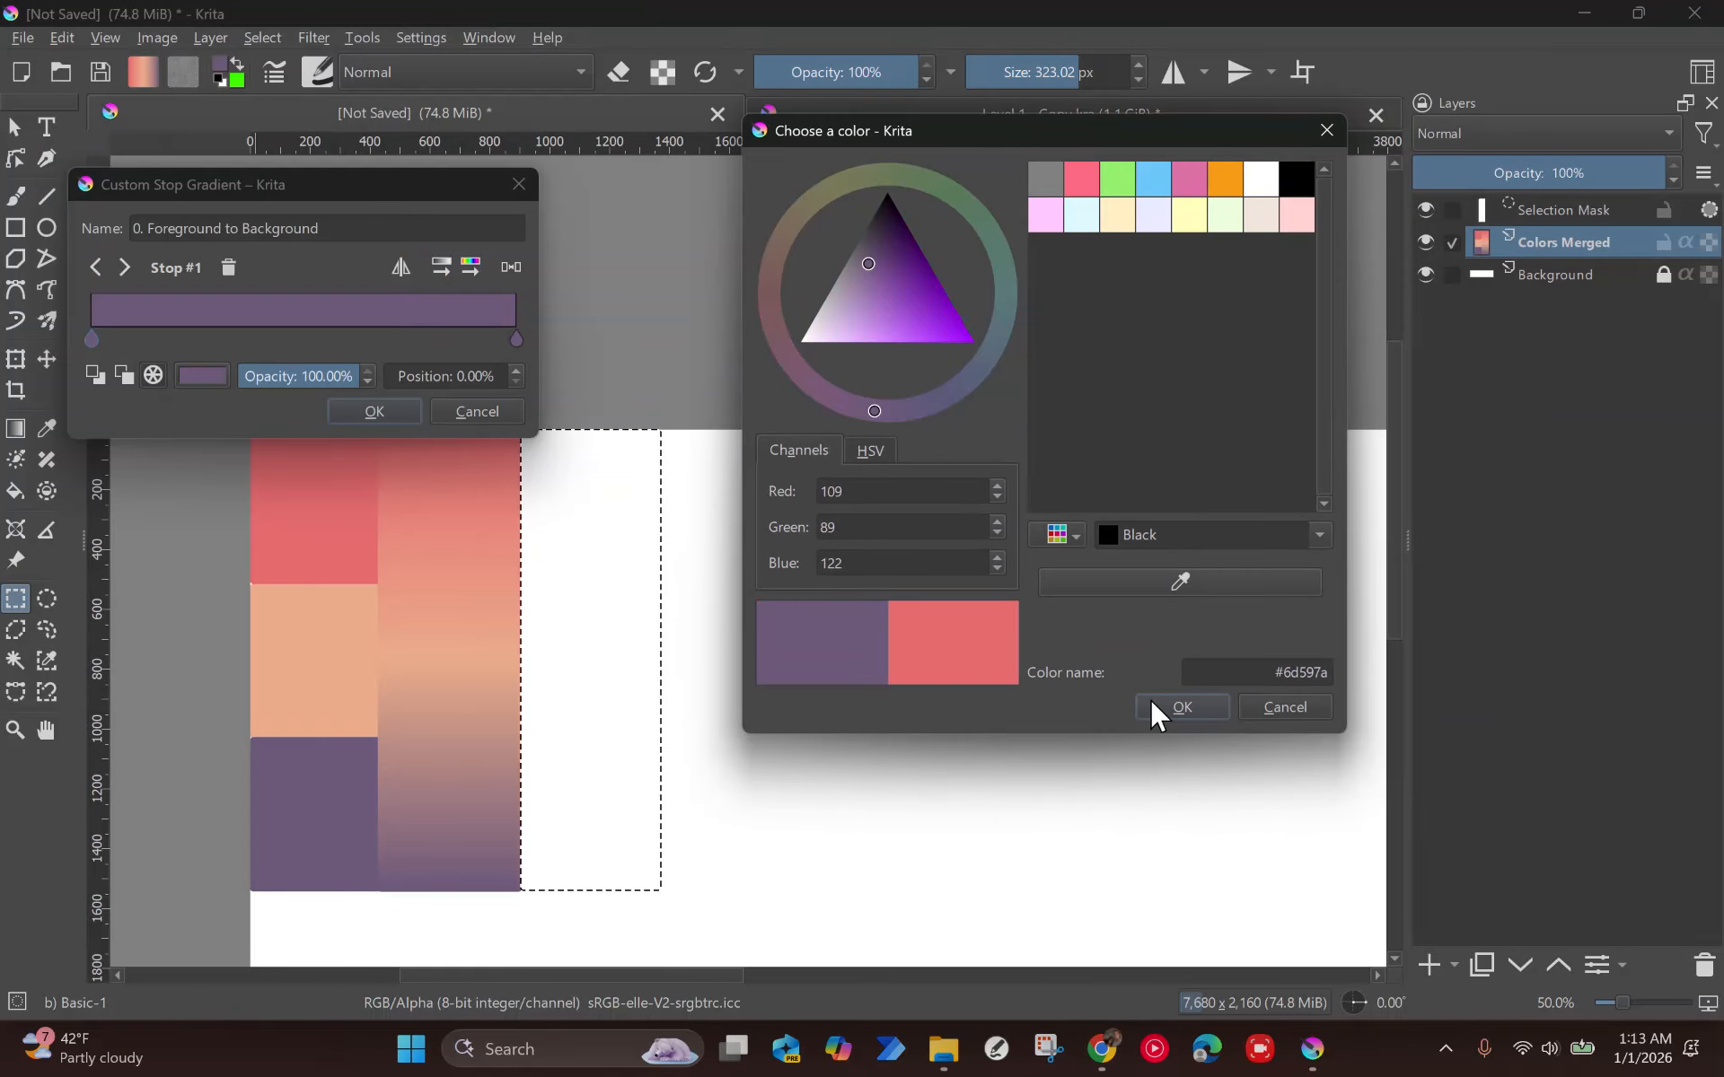
{"action": "left_click", "coordinate": [1150, 698]}
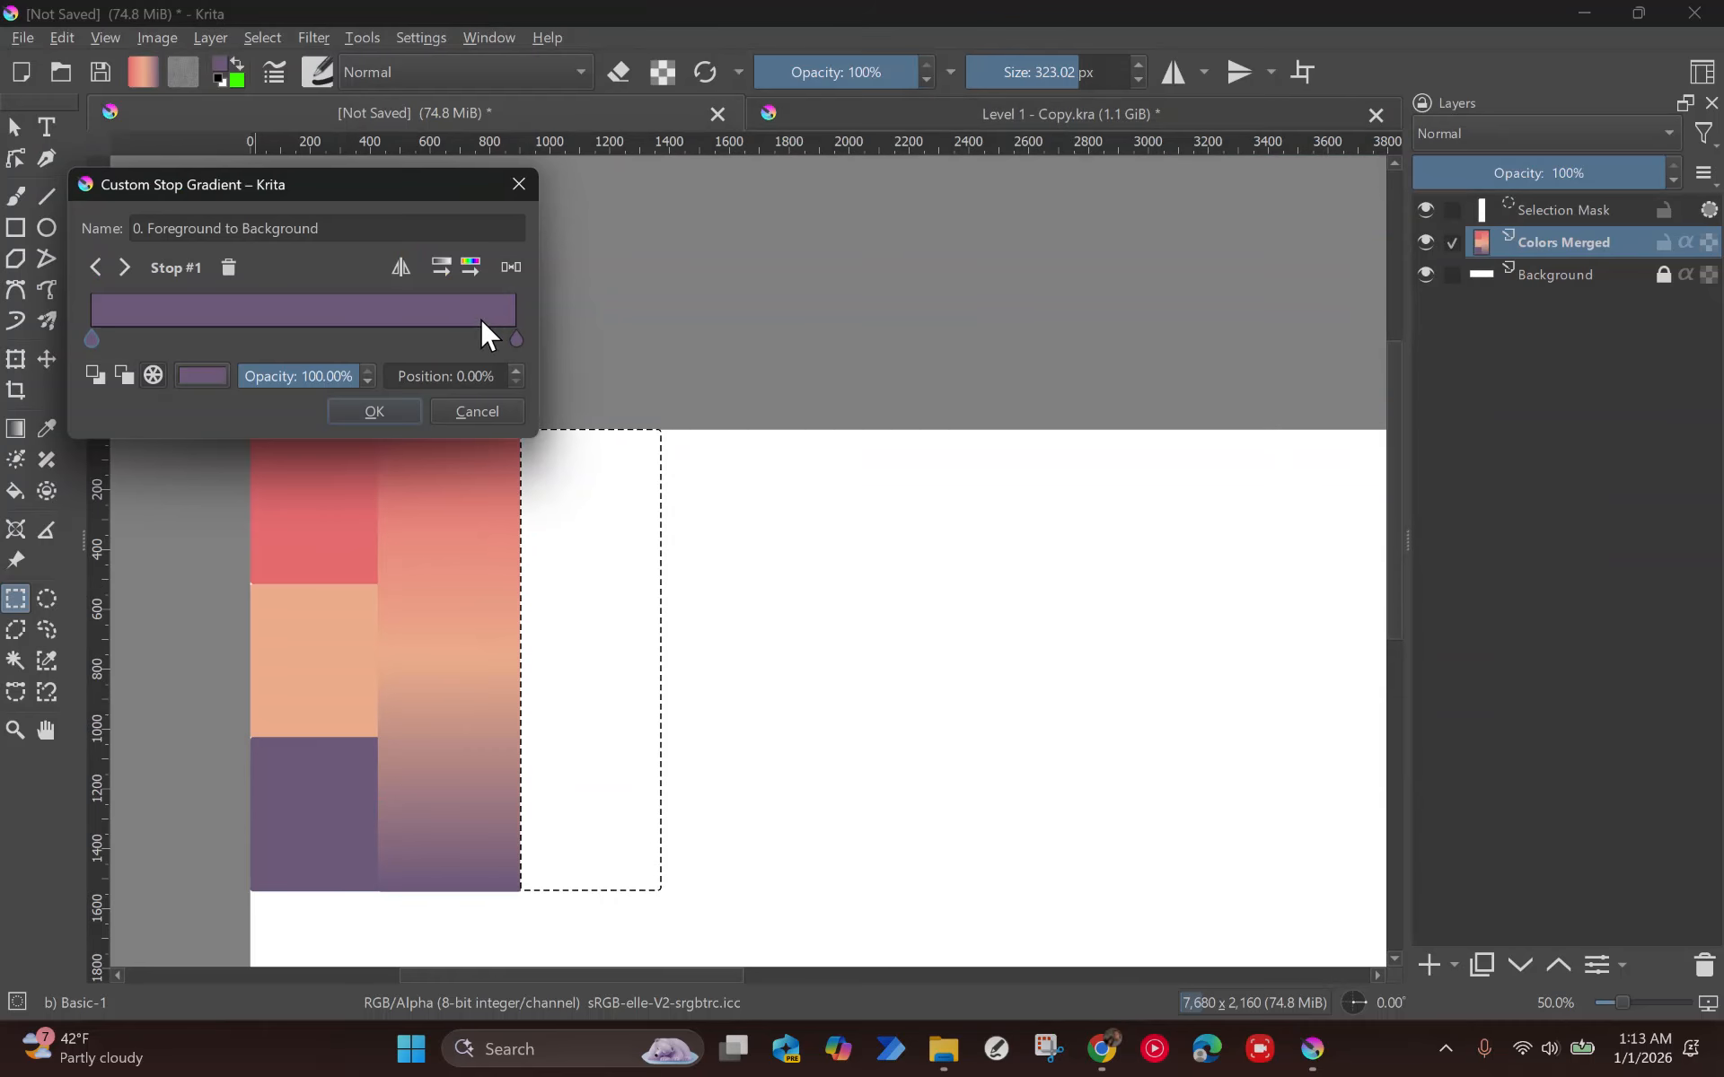
Set the gradient's last stop to black (#000000) and accept the edited gradient.
{"action": "double_click", "coordinate": [519, 337]}
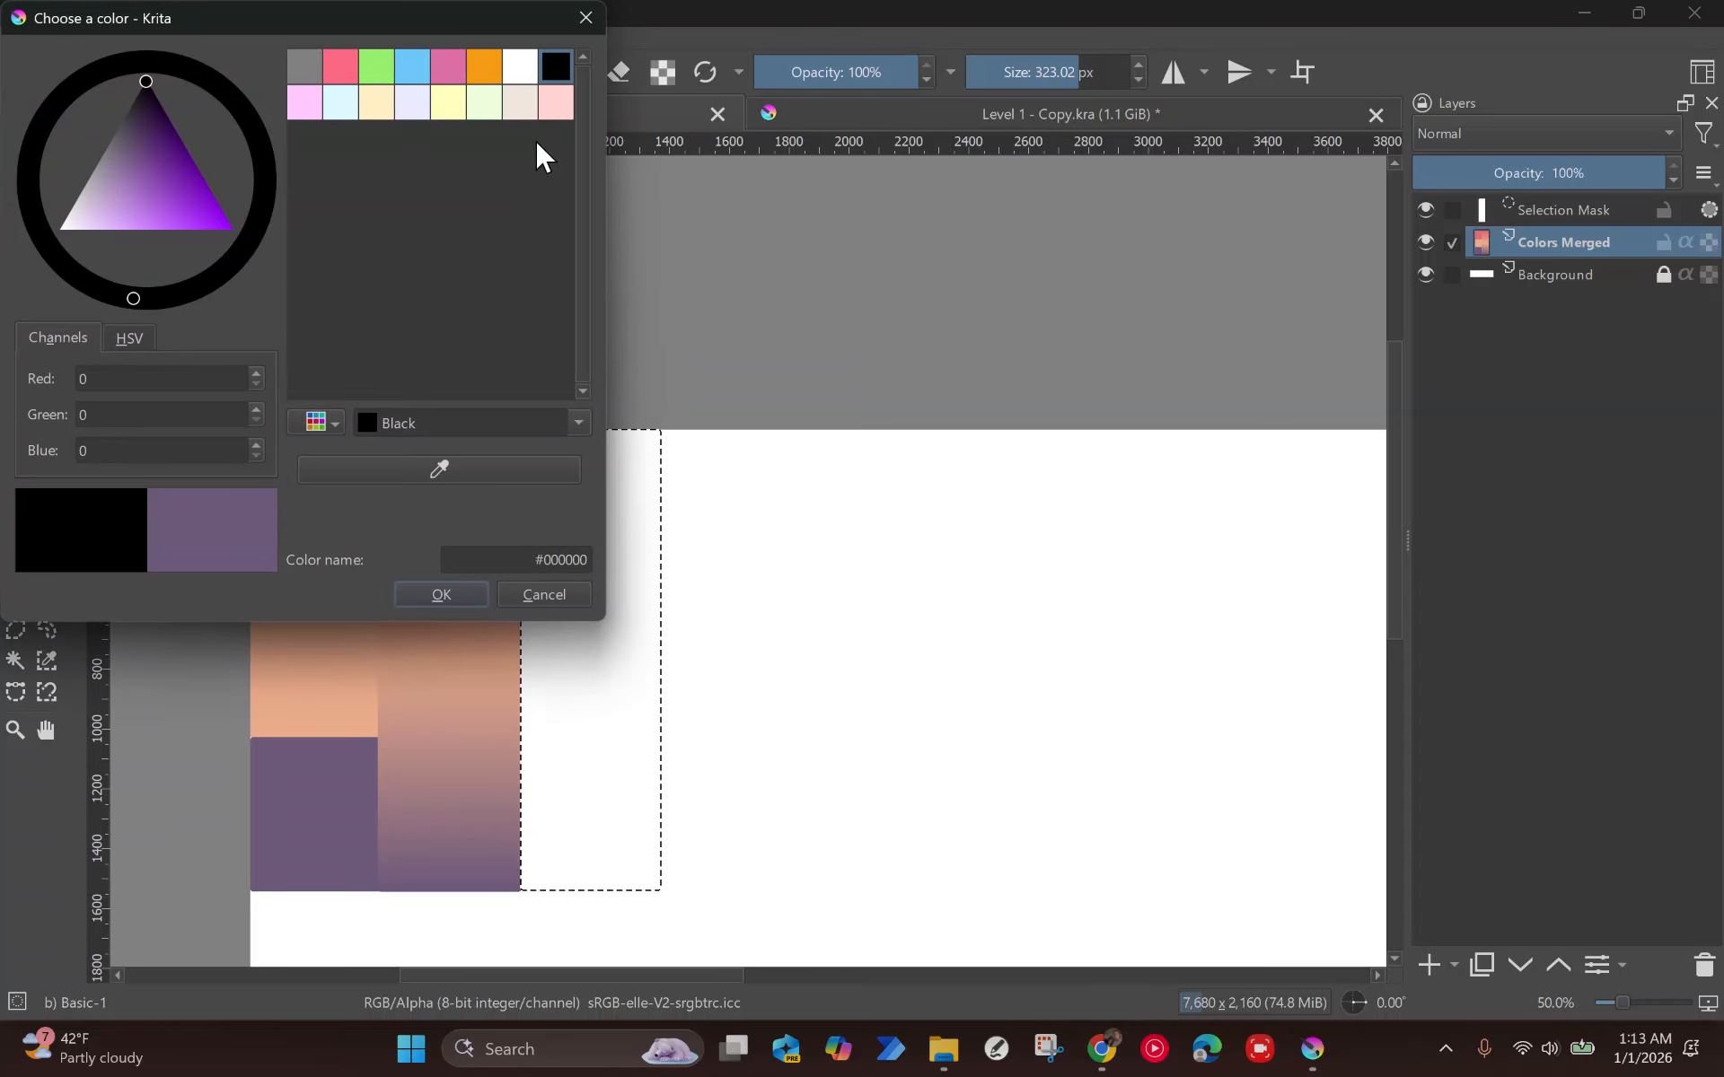
{"action": "left_click", "coordinate": [460, 595]}
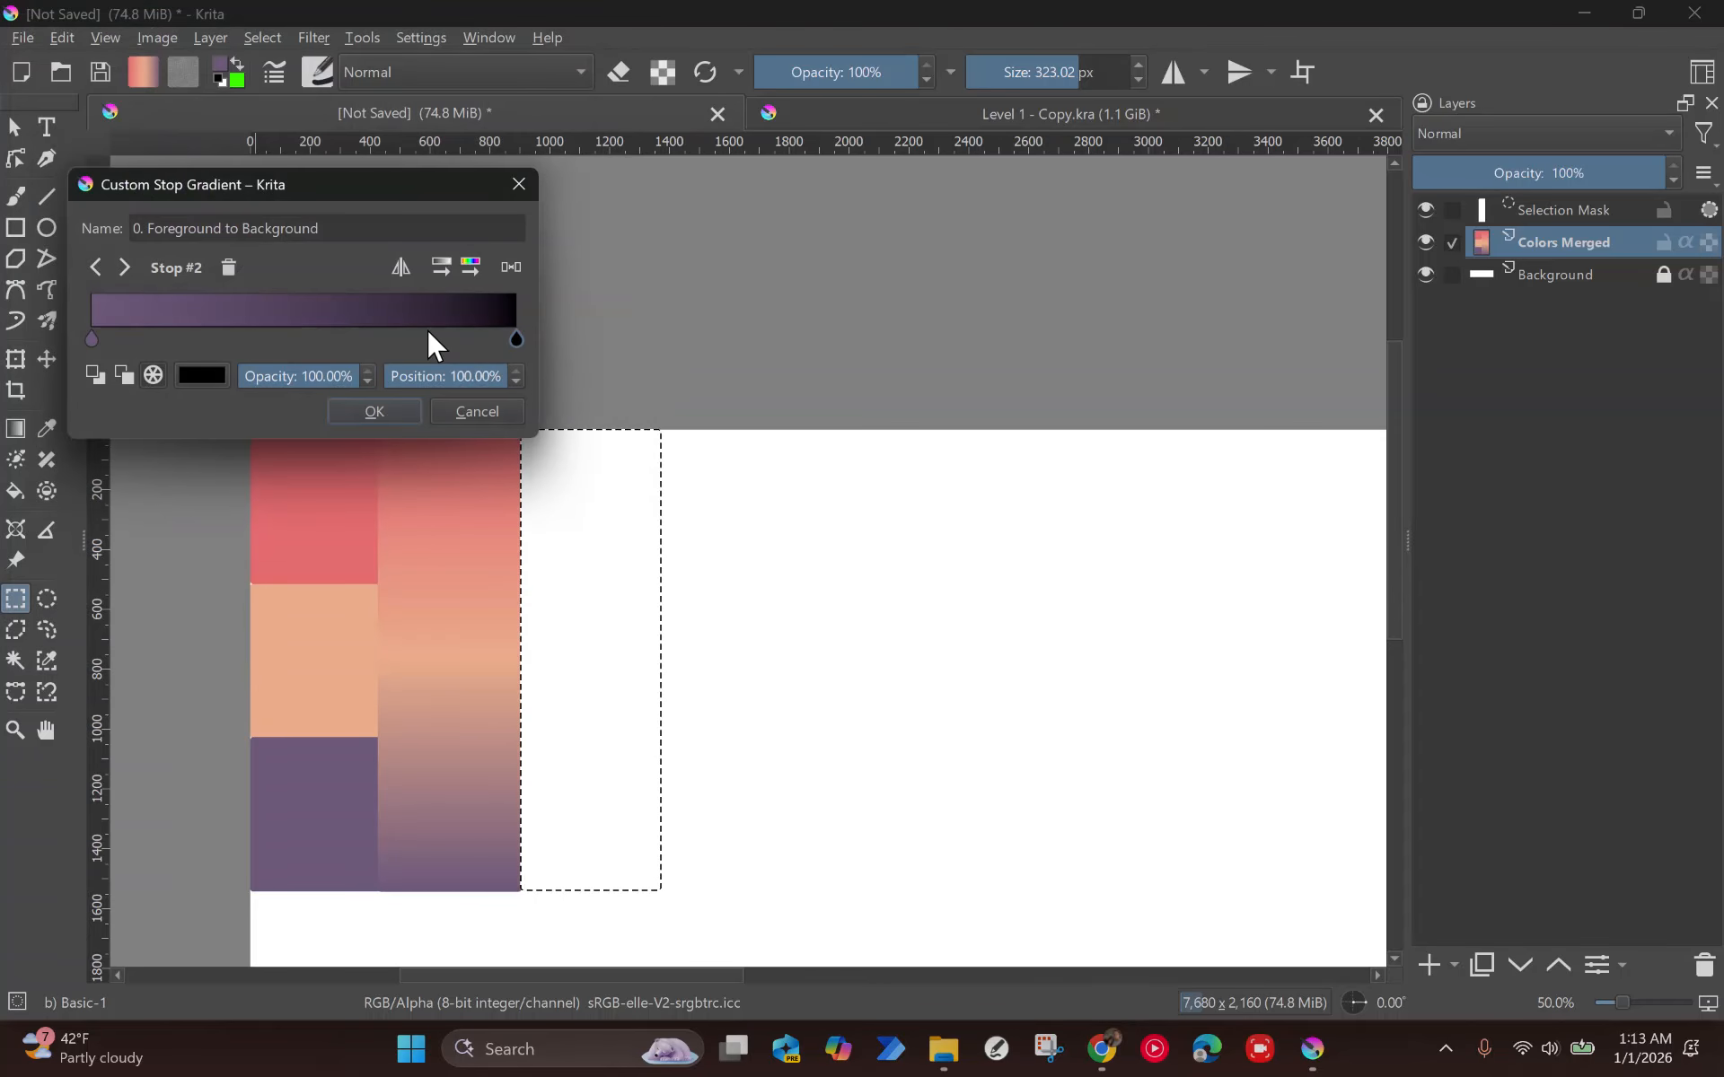
{"action": "left_click", "coordinate": [376, 411]}
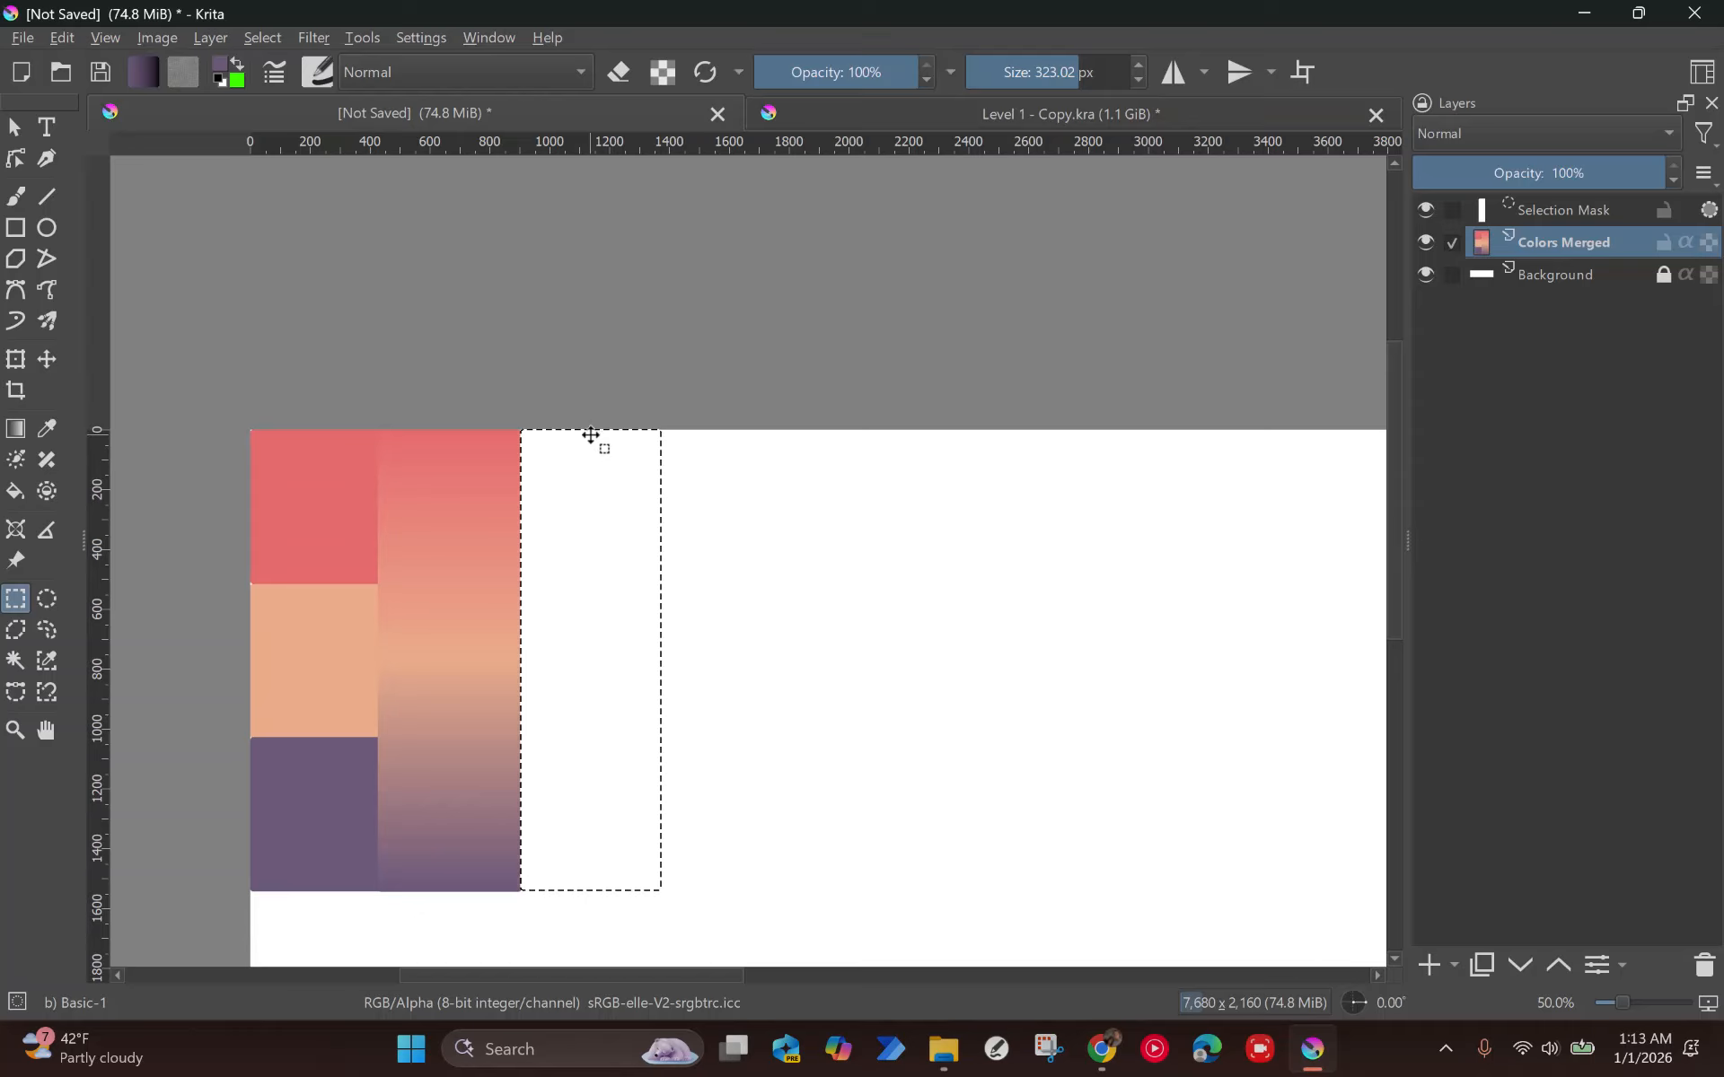
Try to fill the selection on Colors Merged with the vertical purple-to-black gradient and transform it.
{"action": "left_click_drag", "start_coordinate": [584, 436], "coordinate": [569, 691]}
{"action": "key", "text": "ctrl+z"}
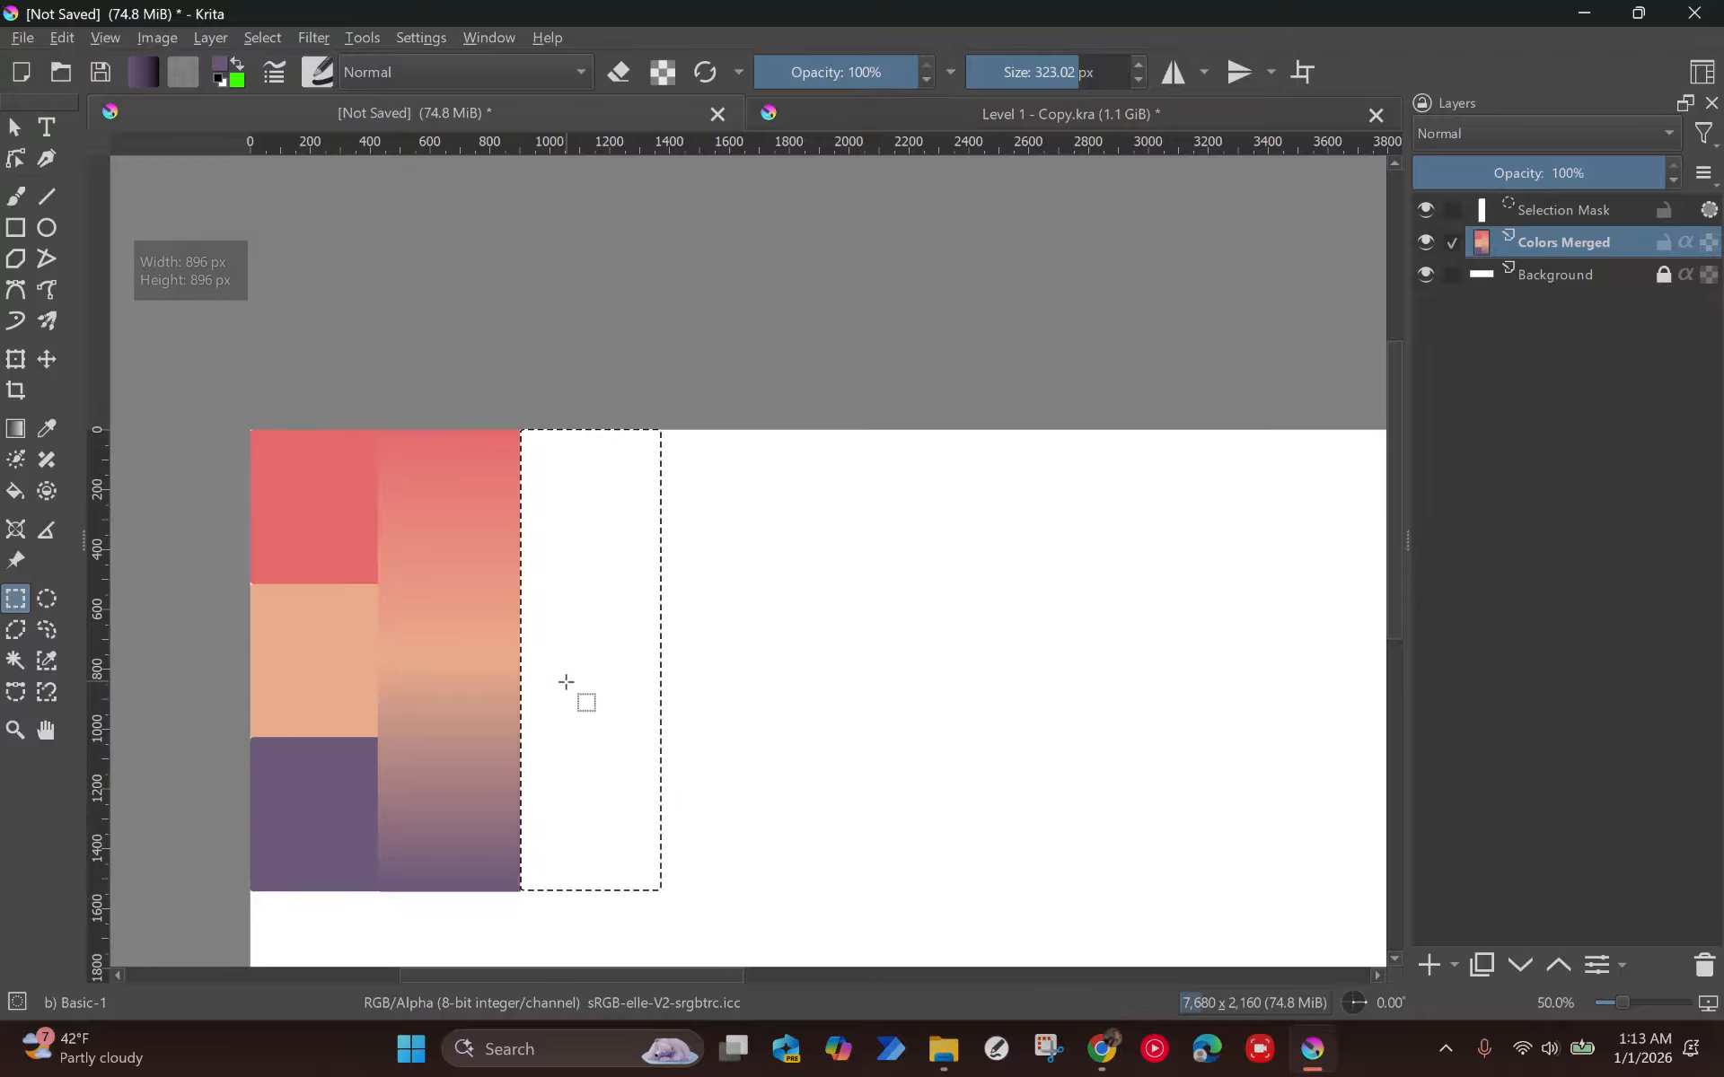
{"action": "key", "text": "g"}
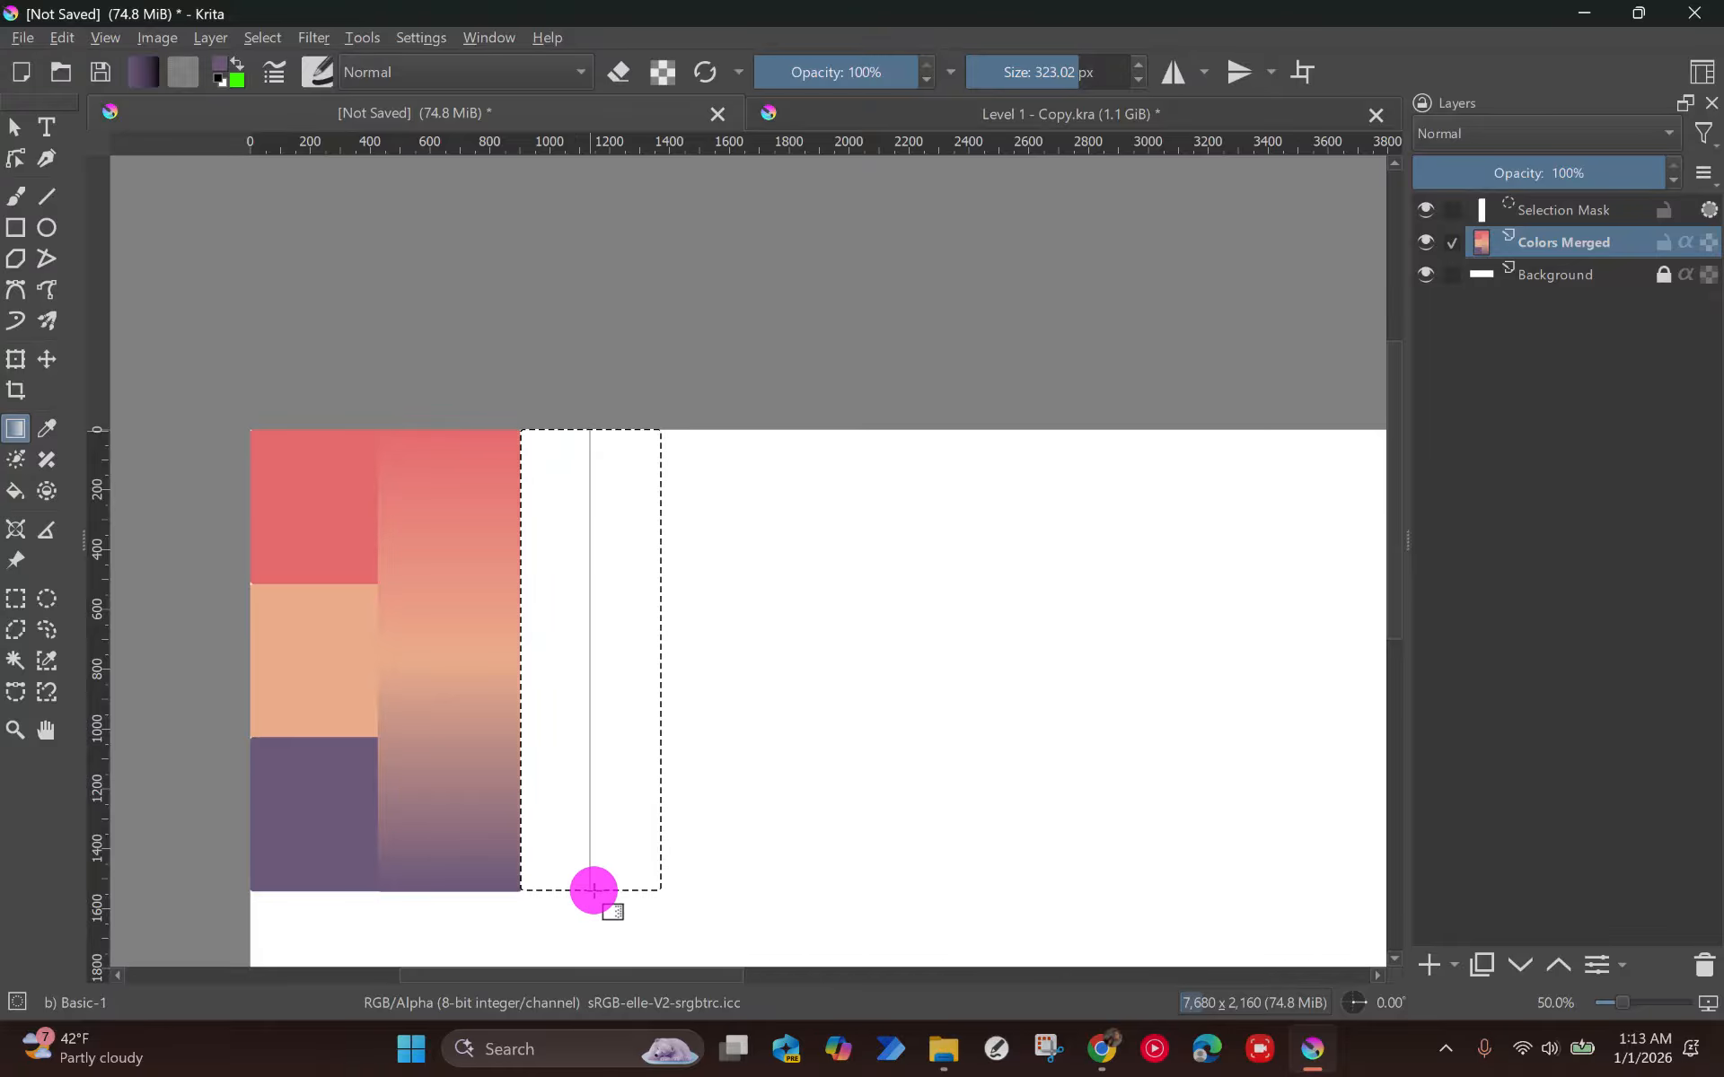
{"action": "left_click_drag", "start_coordinate": [593, 889], "coordinate": [594, 891]}
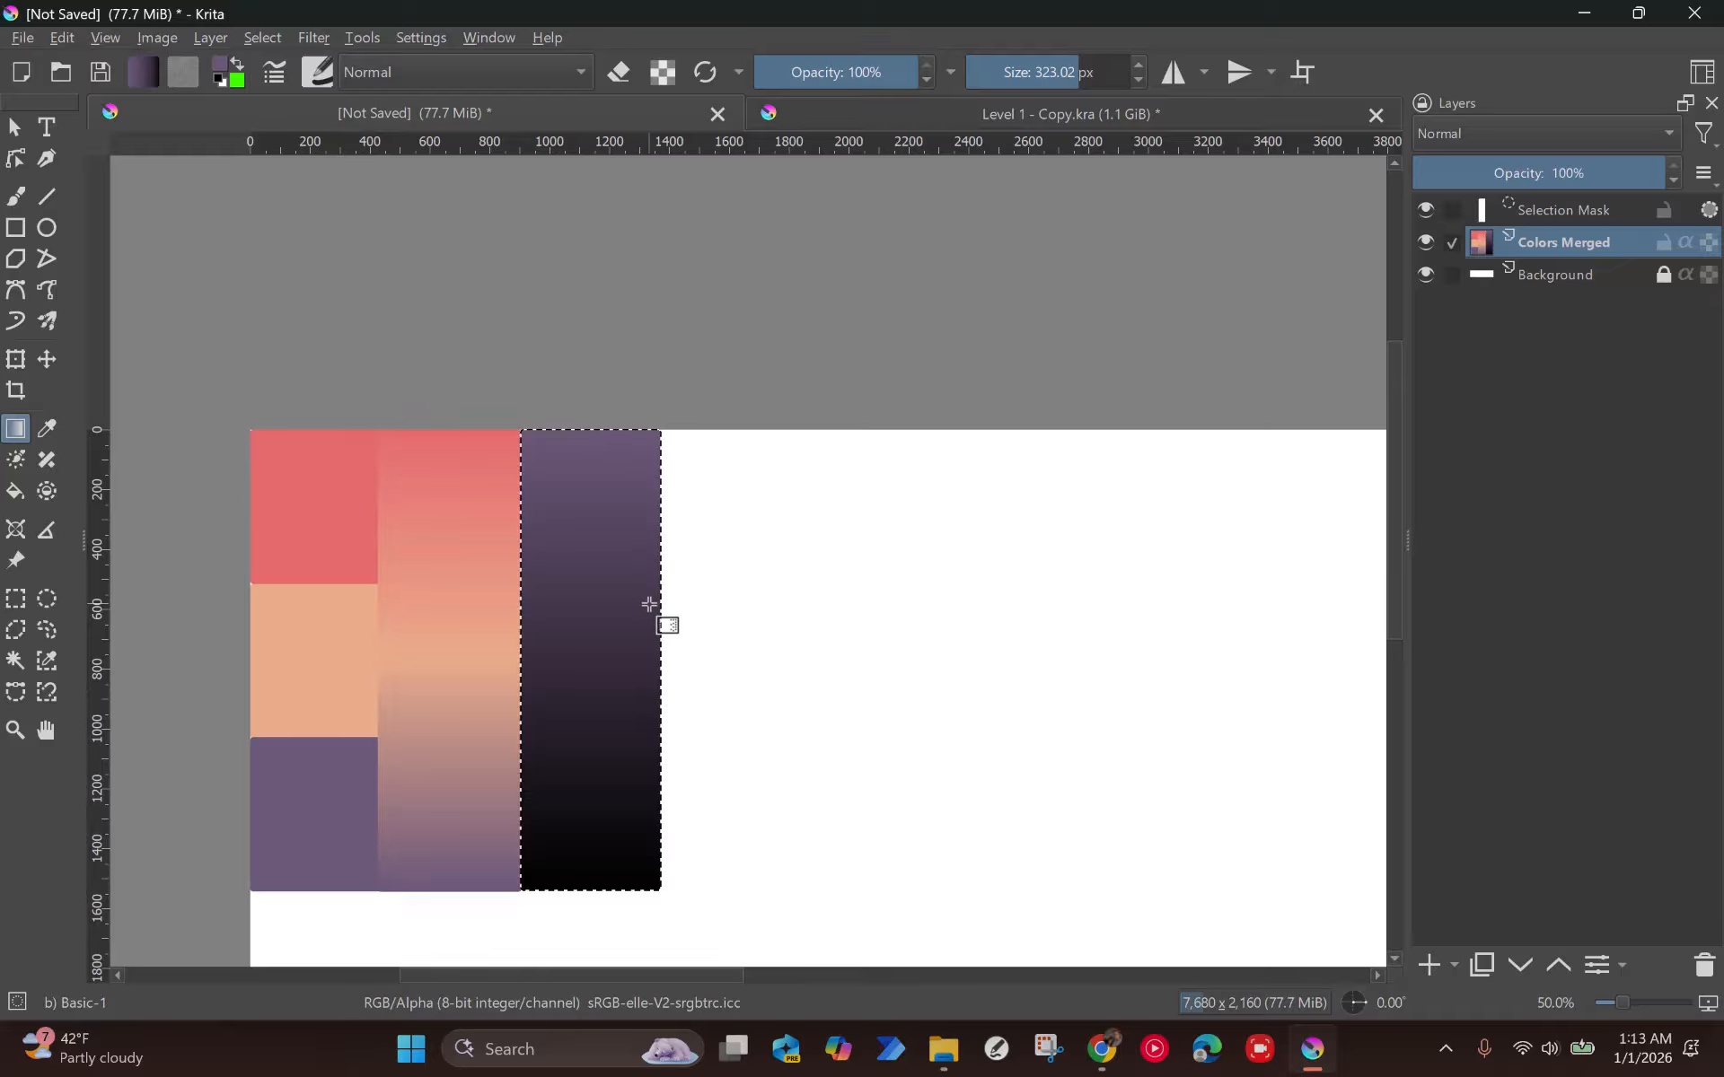
{"action": "key", "text": "ctrl+shift+a"}
{"action": "key", "text": "ctrl+t"}
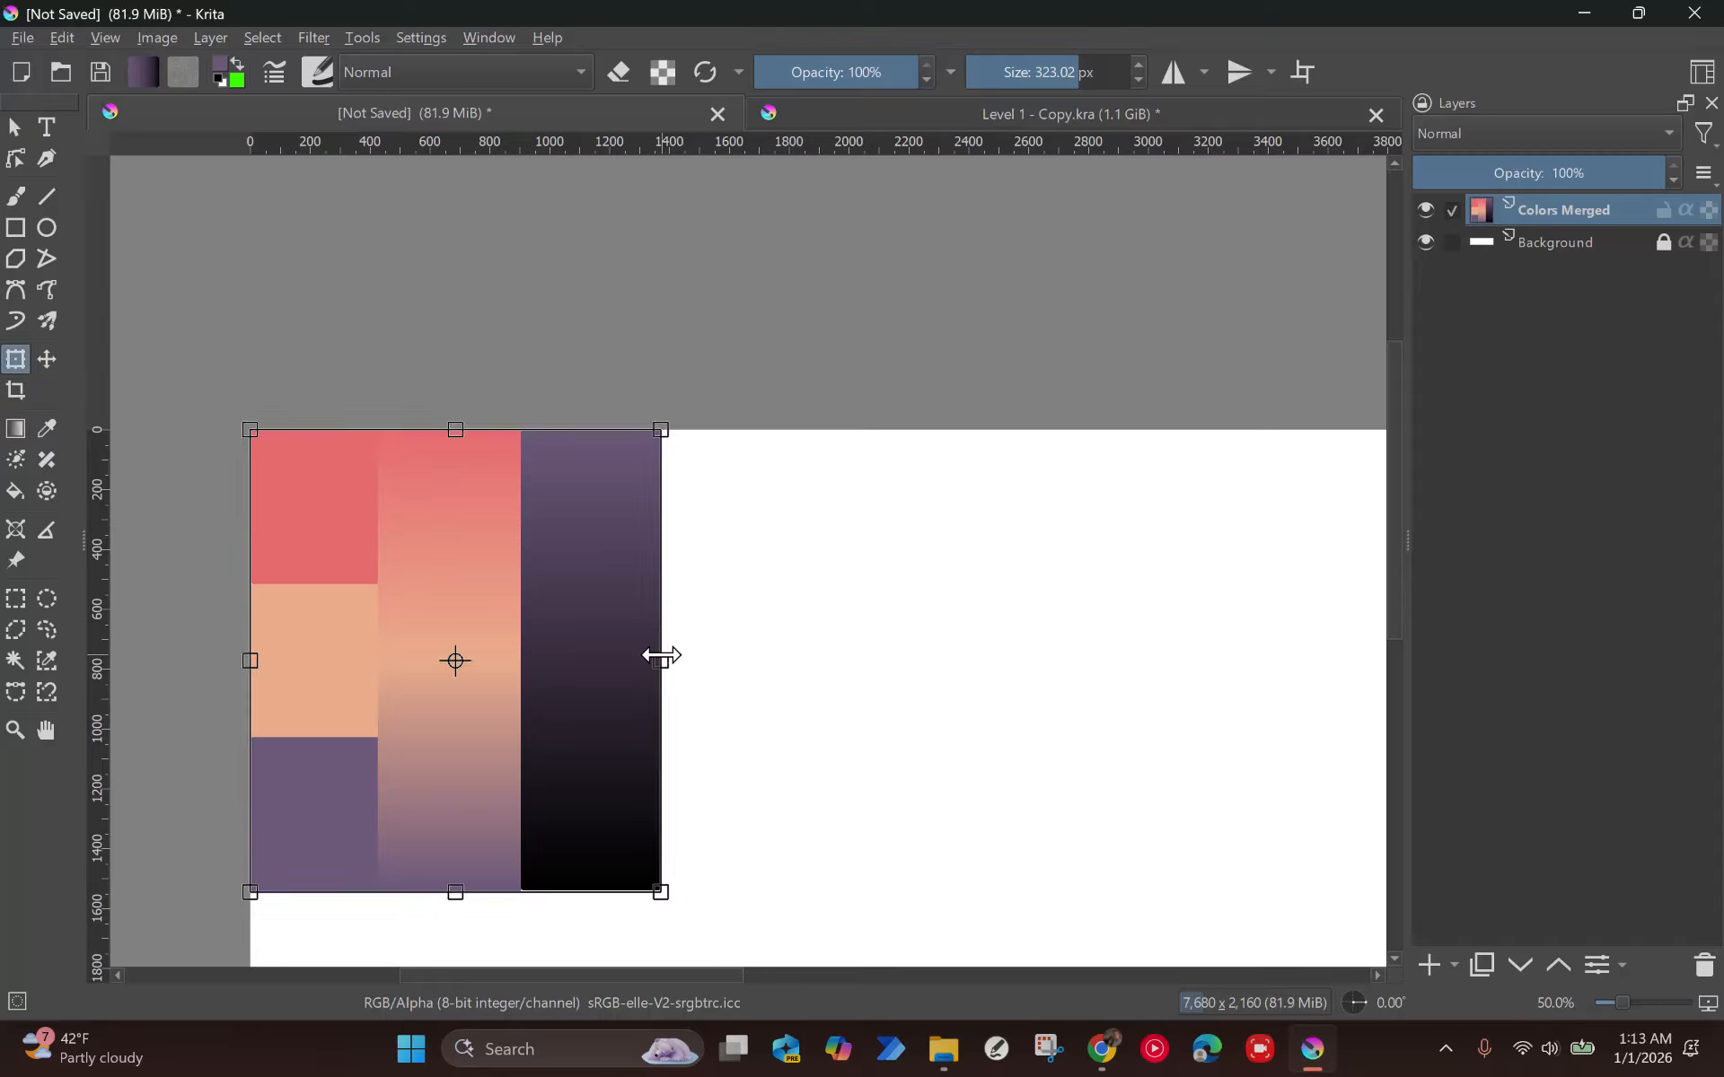
Restore the rectangular selection and remove the purple-to-black fill from Colors Merged.
{"action": "key", "text": "ctrl+z"}
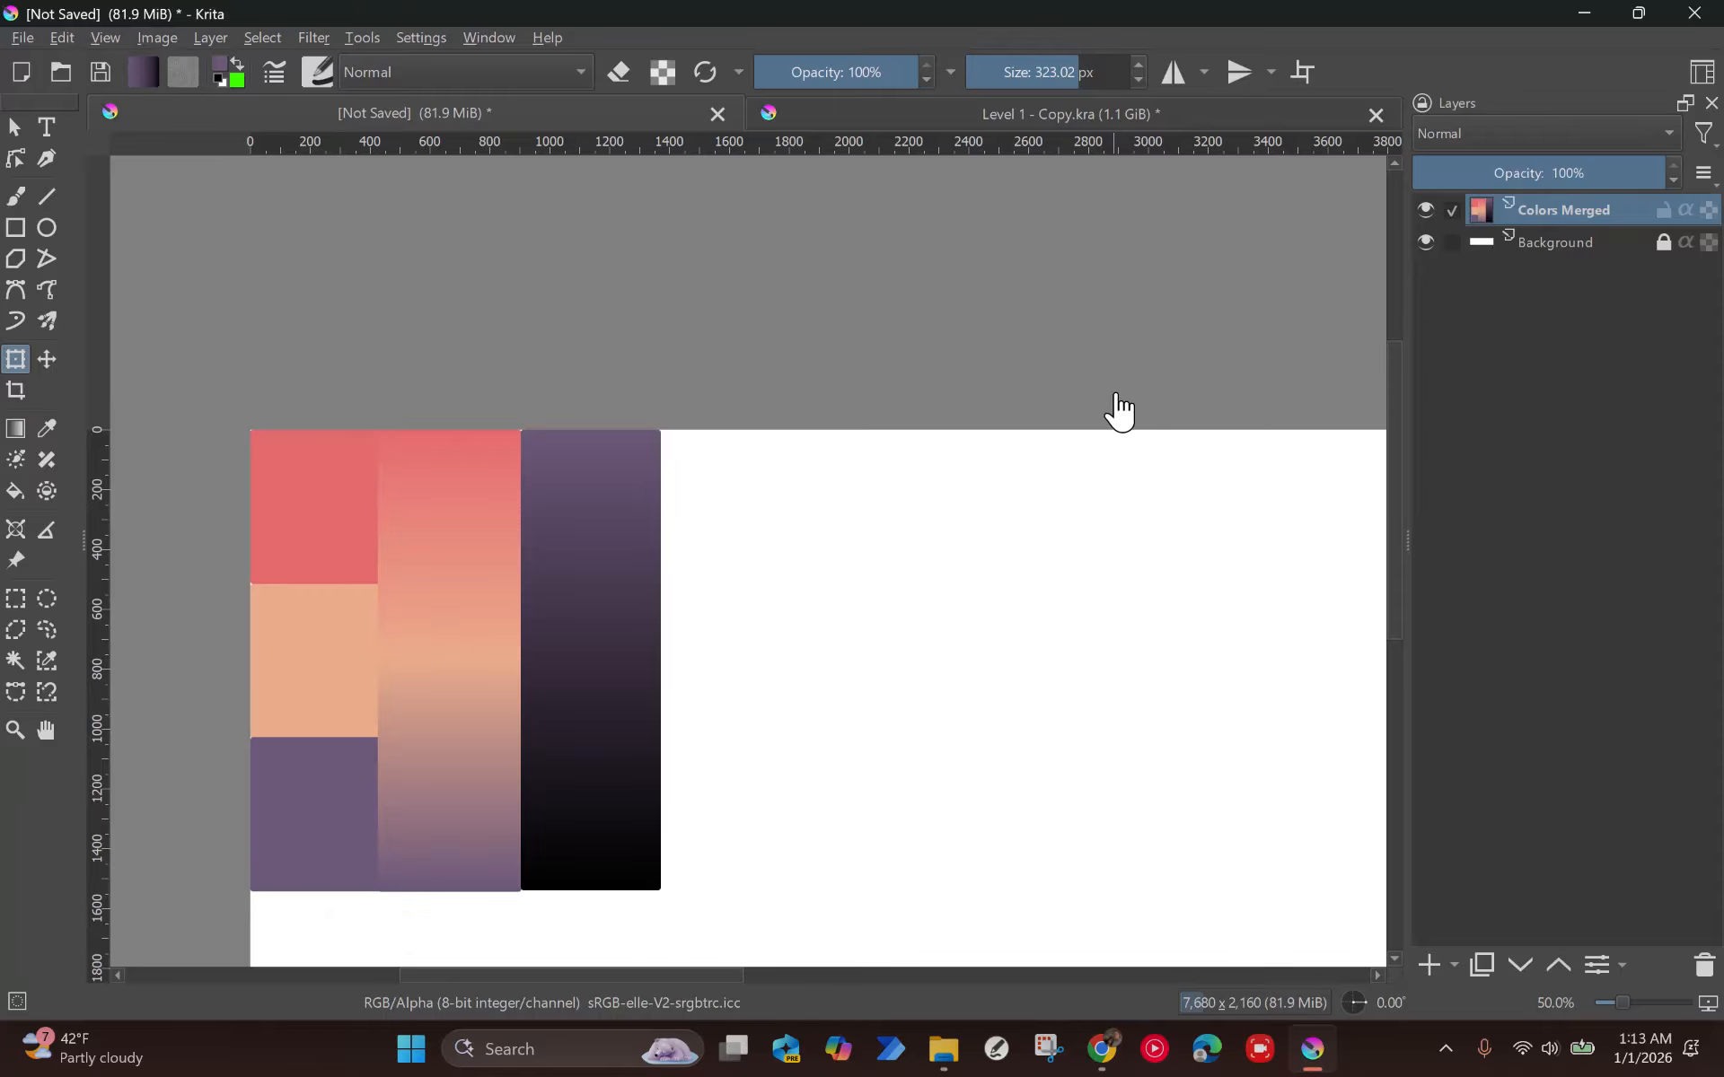
{"action": "key", "text": "ctrl+z"}
{"action": "key", "text": "Delete"}
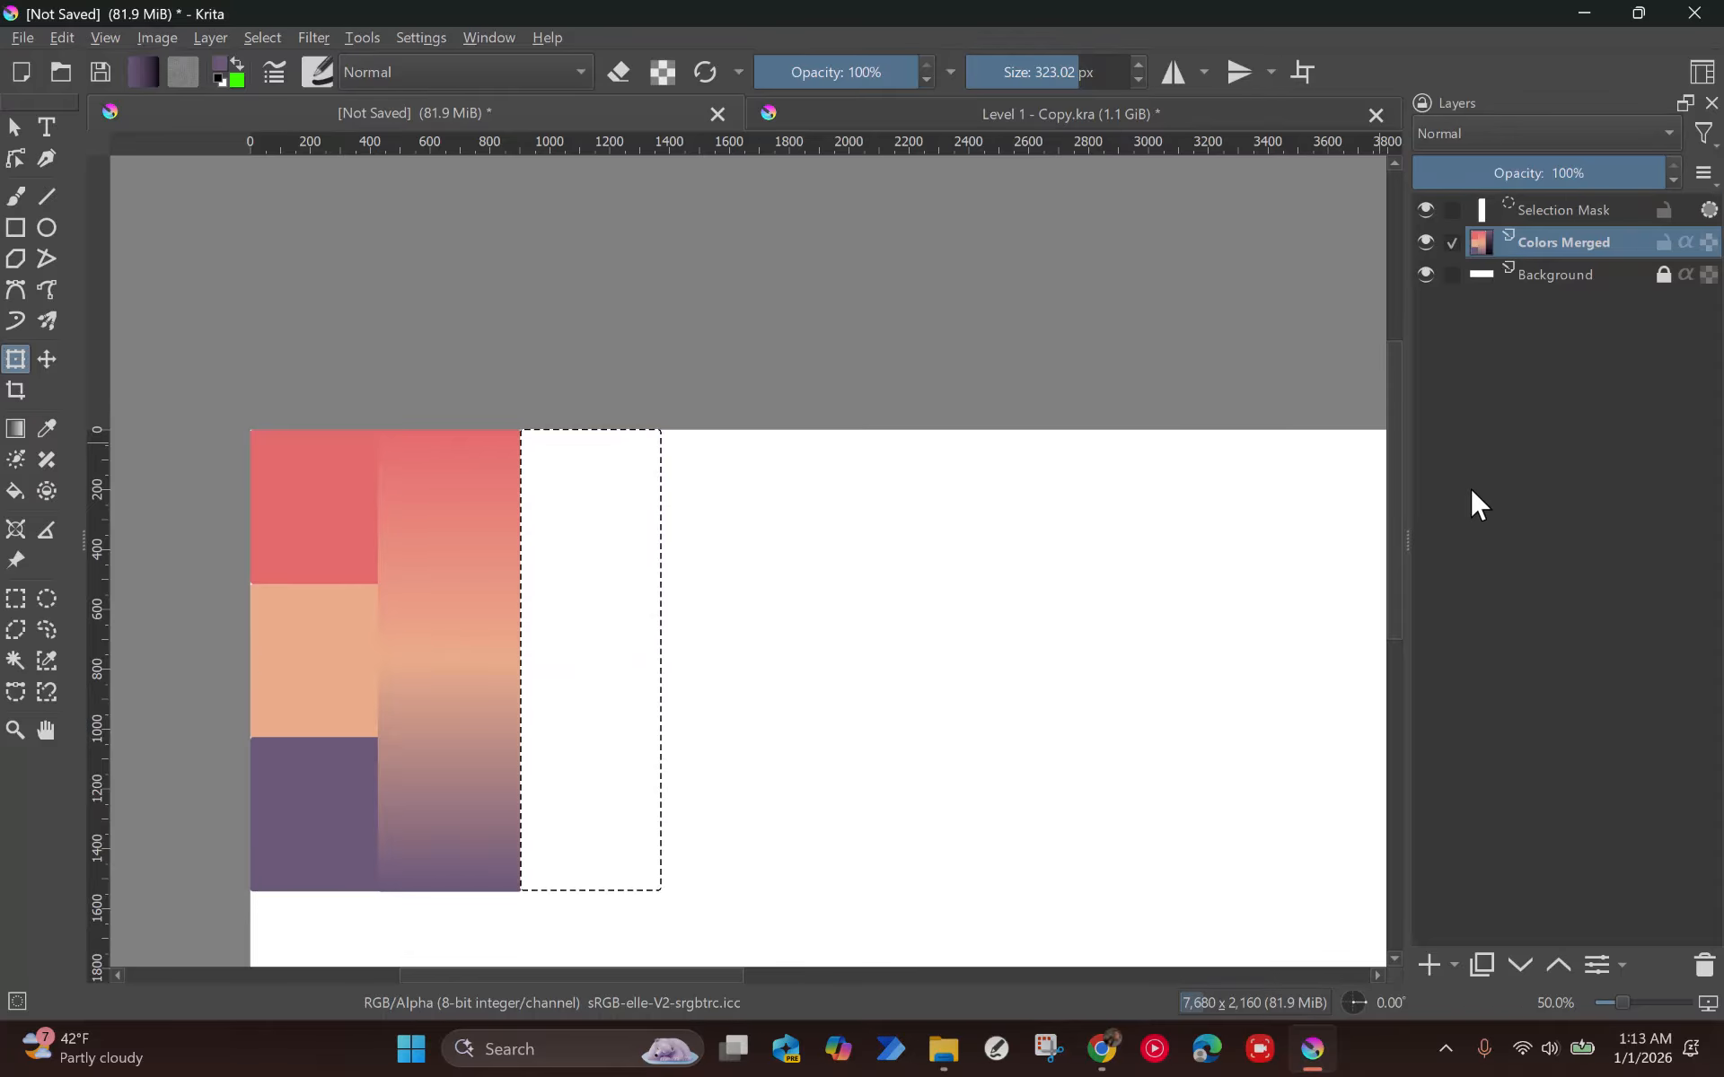
Add a paint layer above Colors Merged, fill the selection with a vertical purple-to-black gradient, and clear the selection.
{"action": "left_click", "coordinate": [1427, 965]}
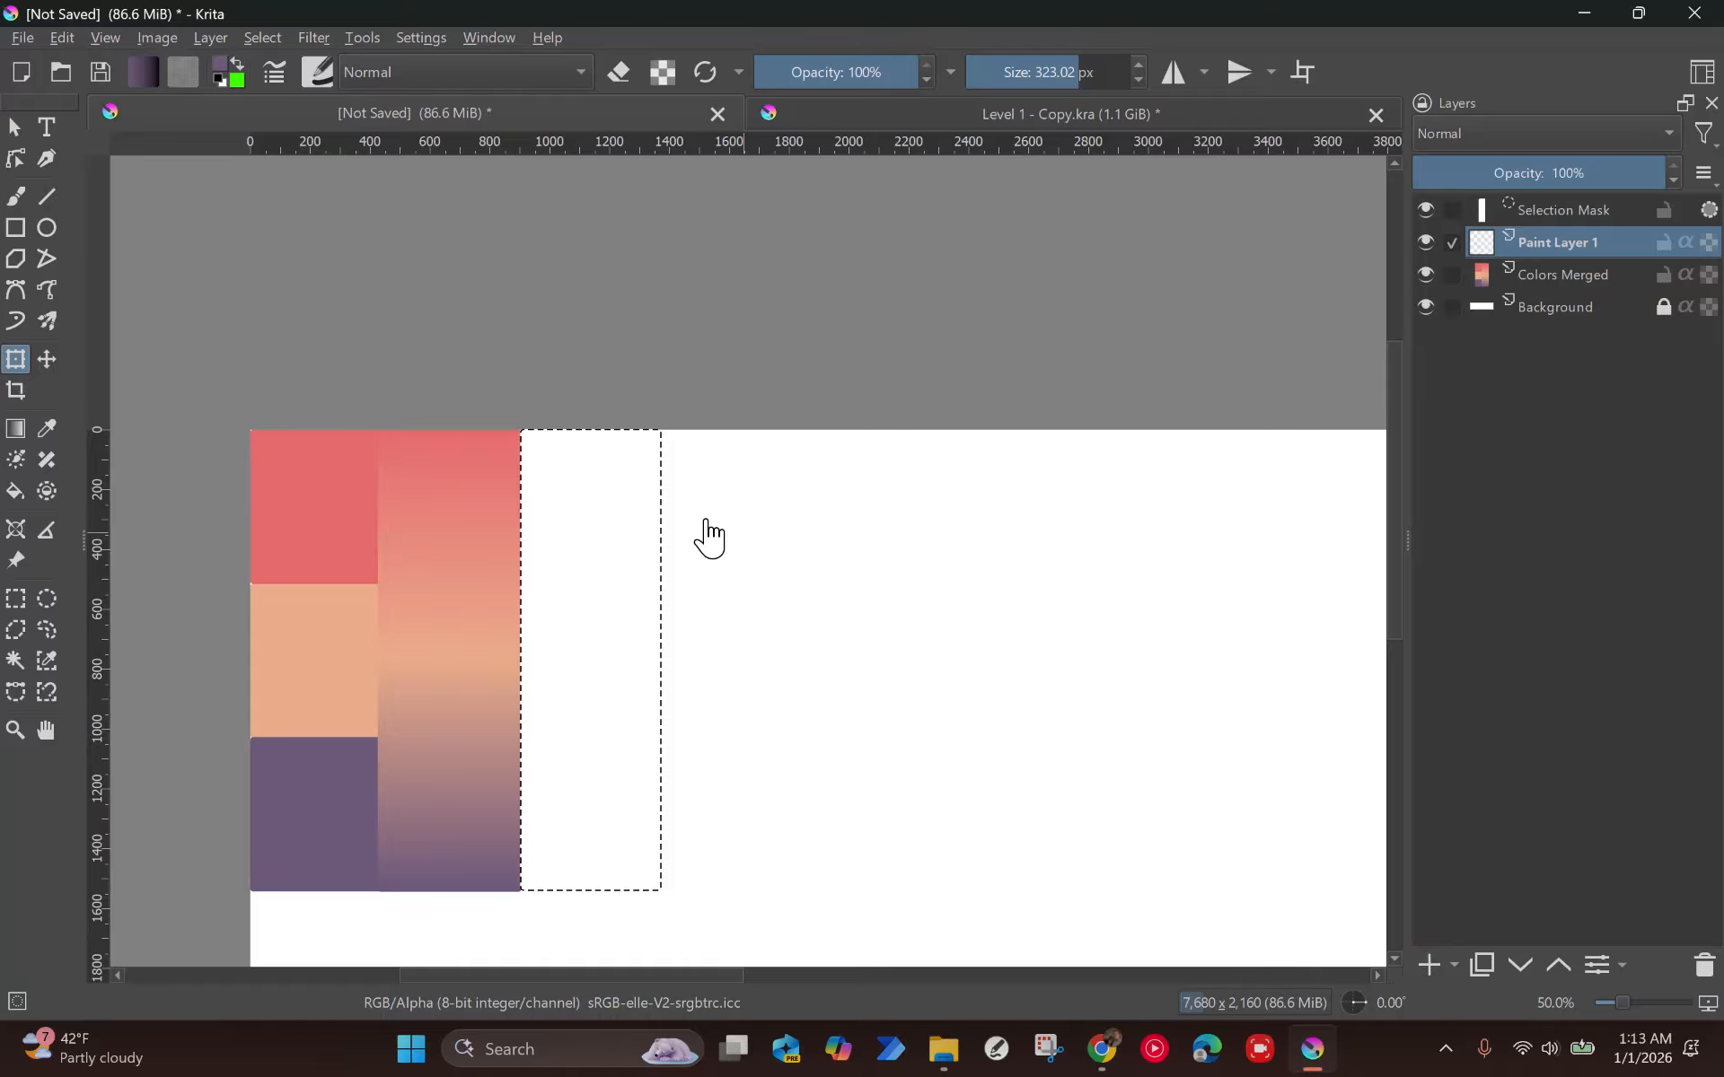
{"action": "key", "text": "g"}
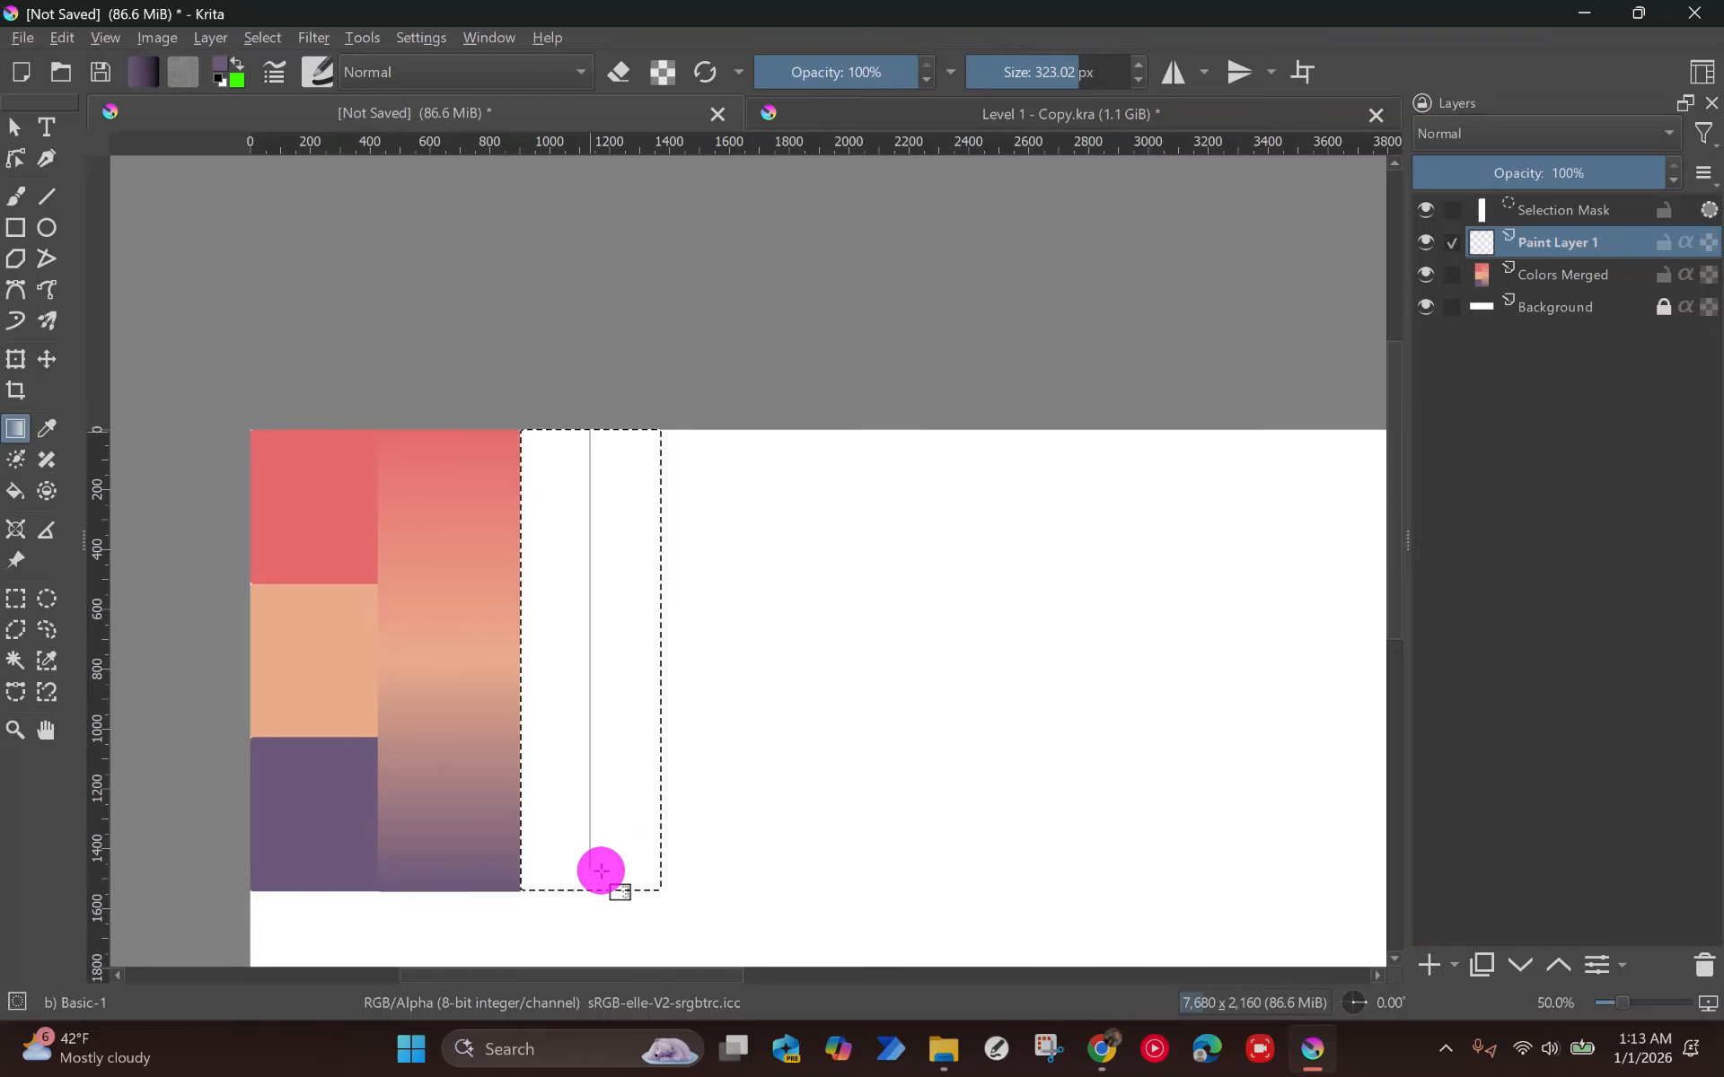
{"action": "left_click_drag", "start_coordinate": [595, 887], "coordinate": [596, 888]}
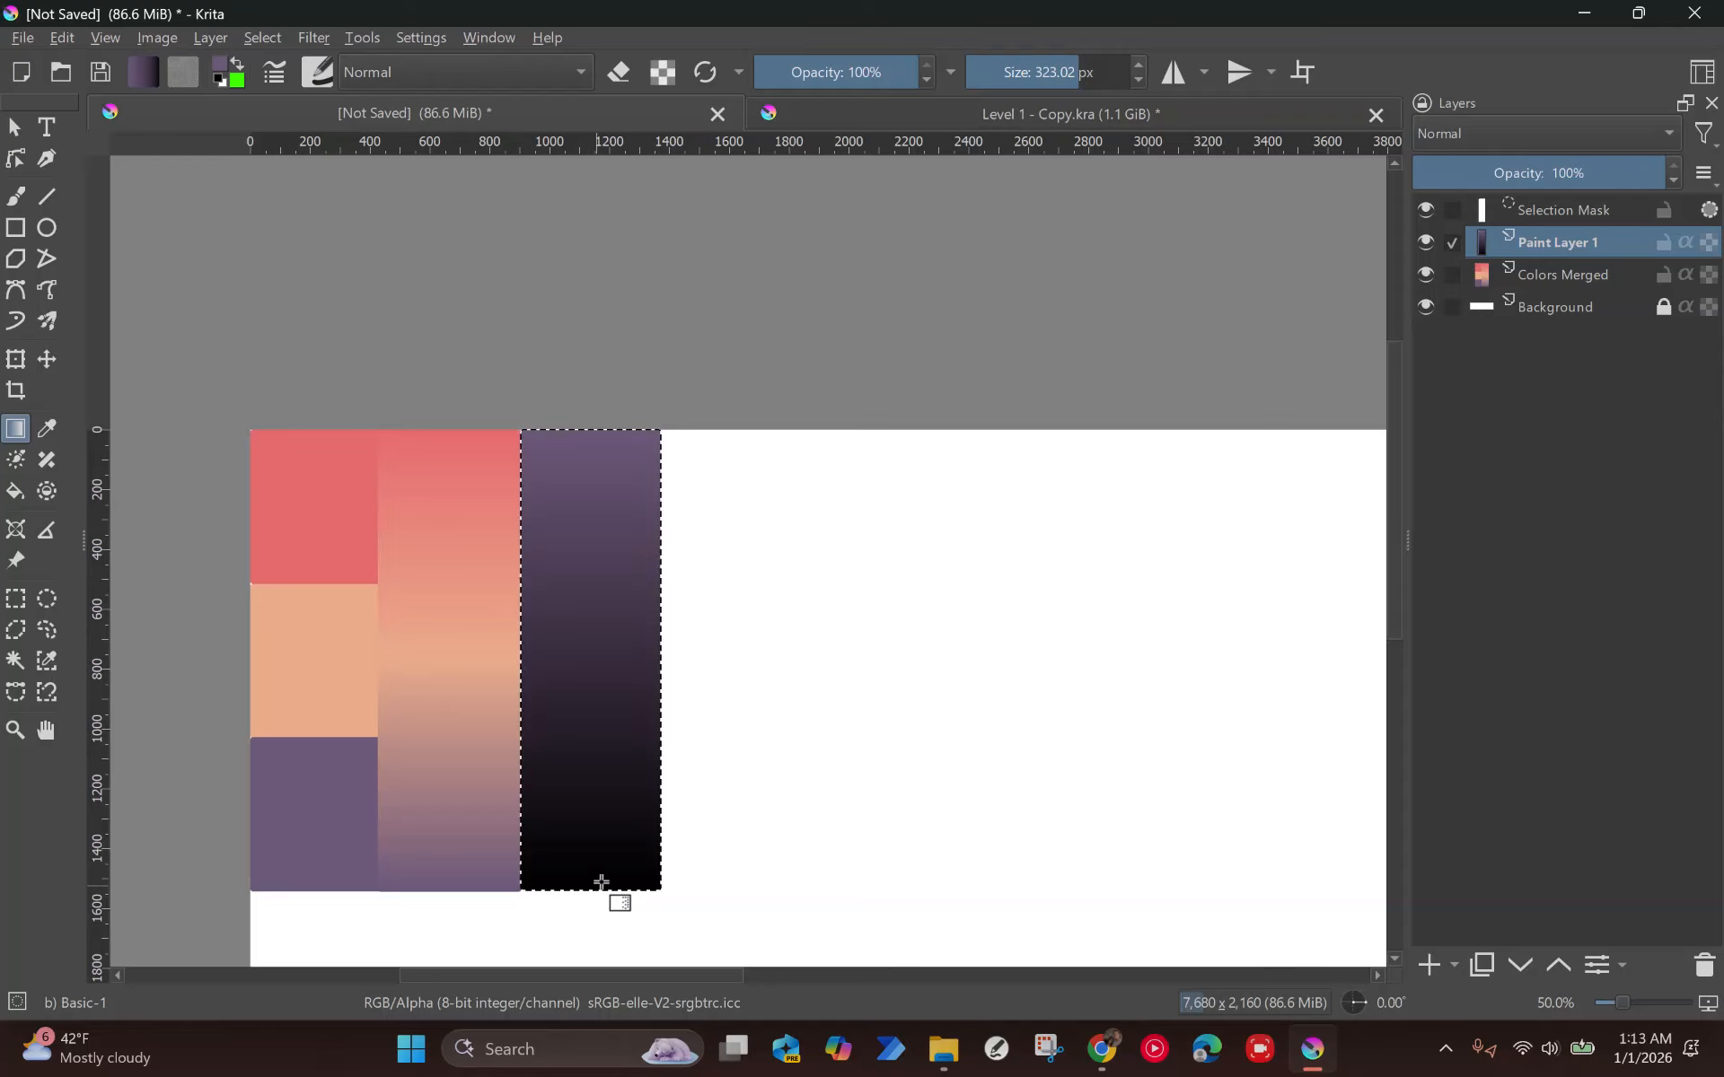
{"action": "key", "text": "ctrl+shift+a"}
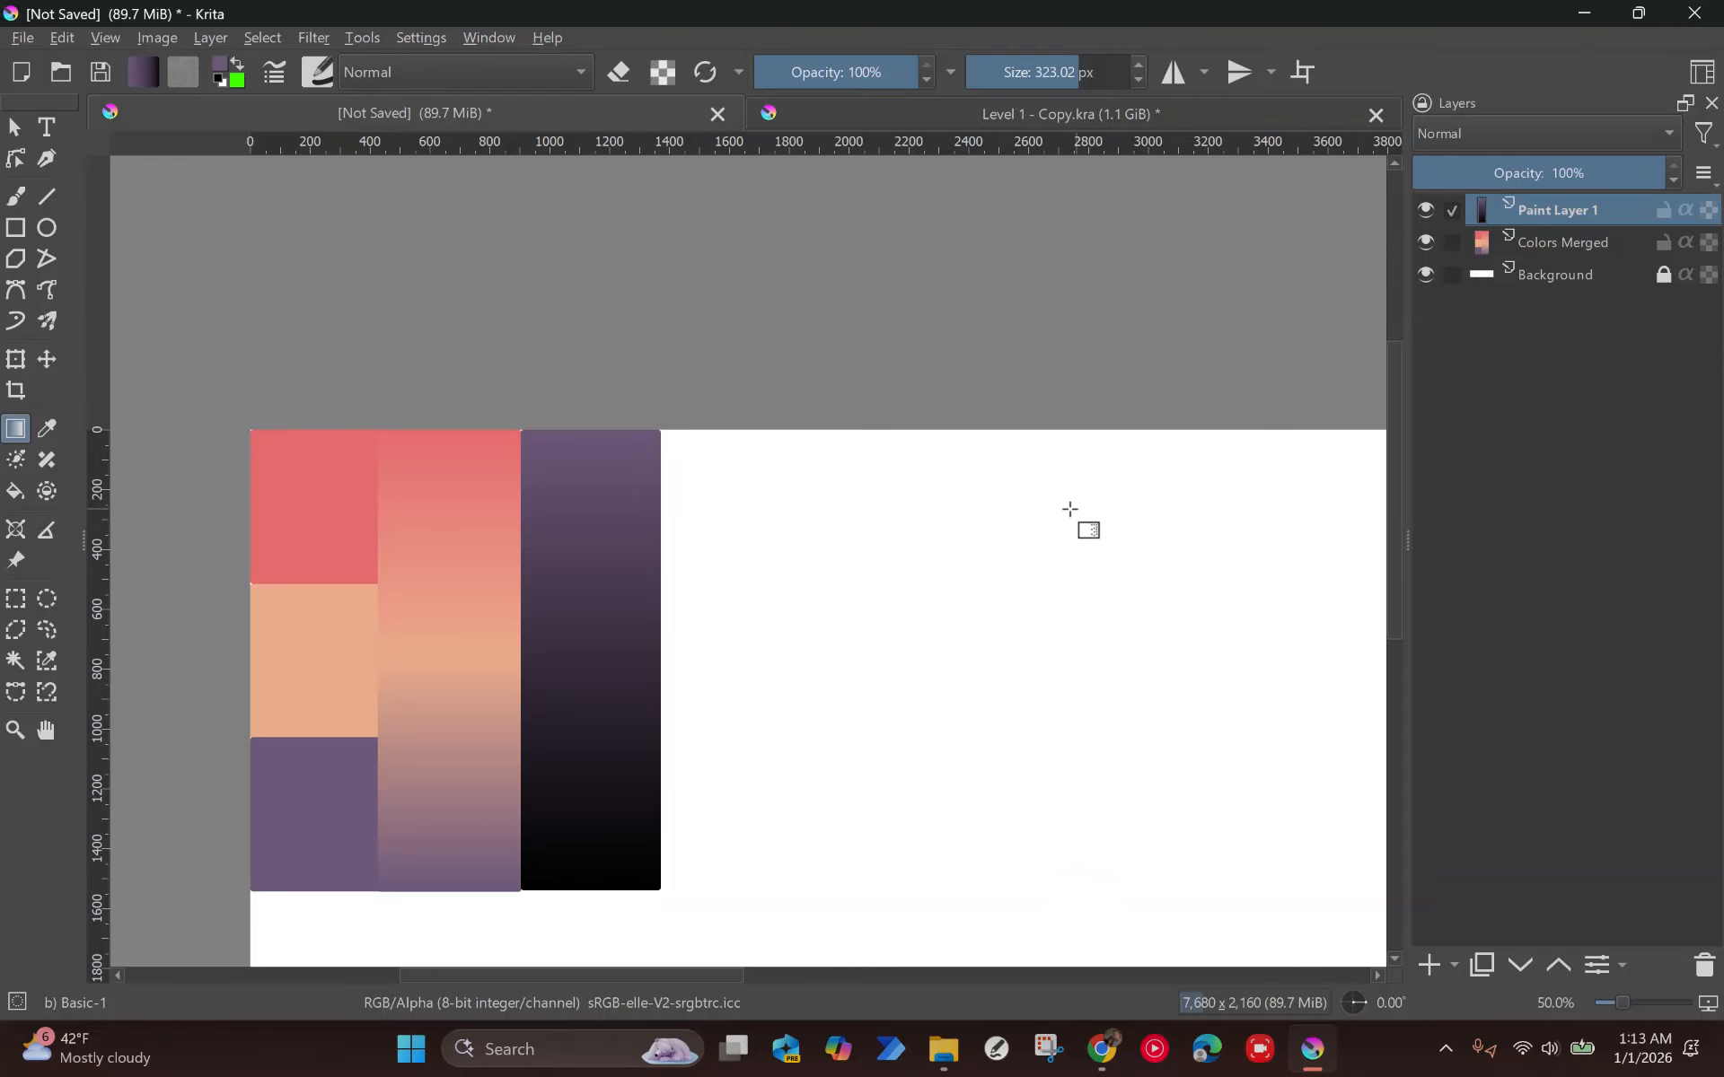
Transform the purple-to-black strip, narrowing it to about 140 px wide while keeping it flush with the sunset gradient.
{"action": "key", "text": "ctrl+t"}
{"action": "left_click_drag", "start_coordinate": [661, 654], "coordinate": [562, 656]}
{"action": "left_click", "coordinate": [1574, 244]}
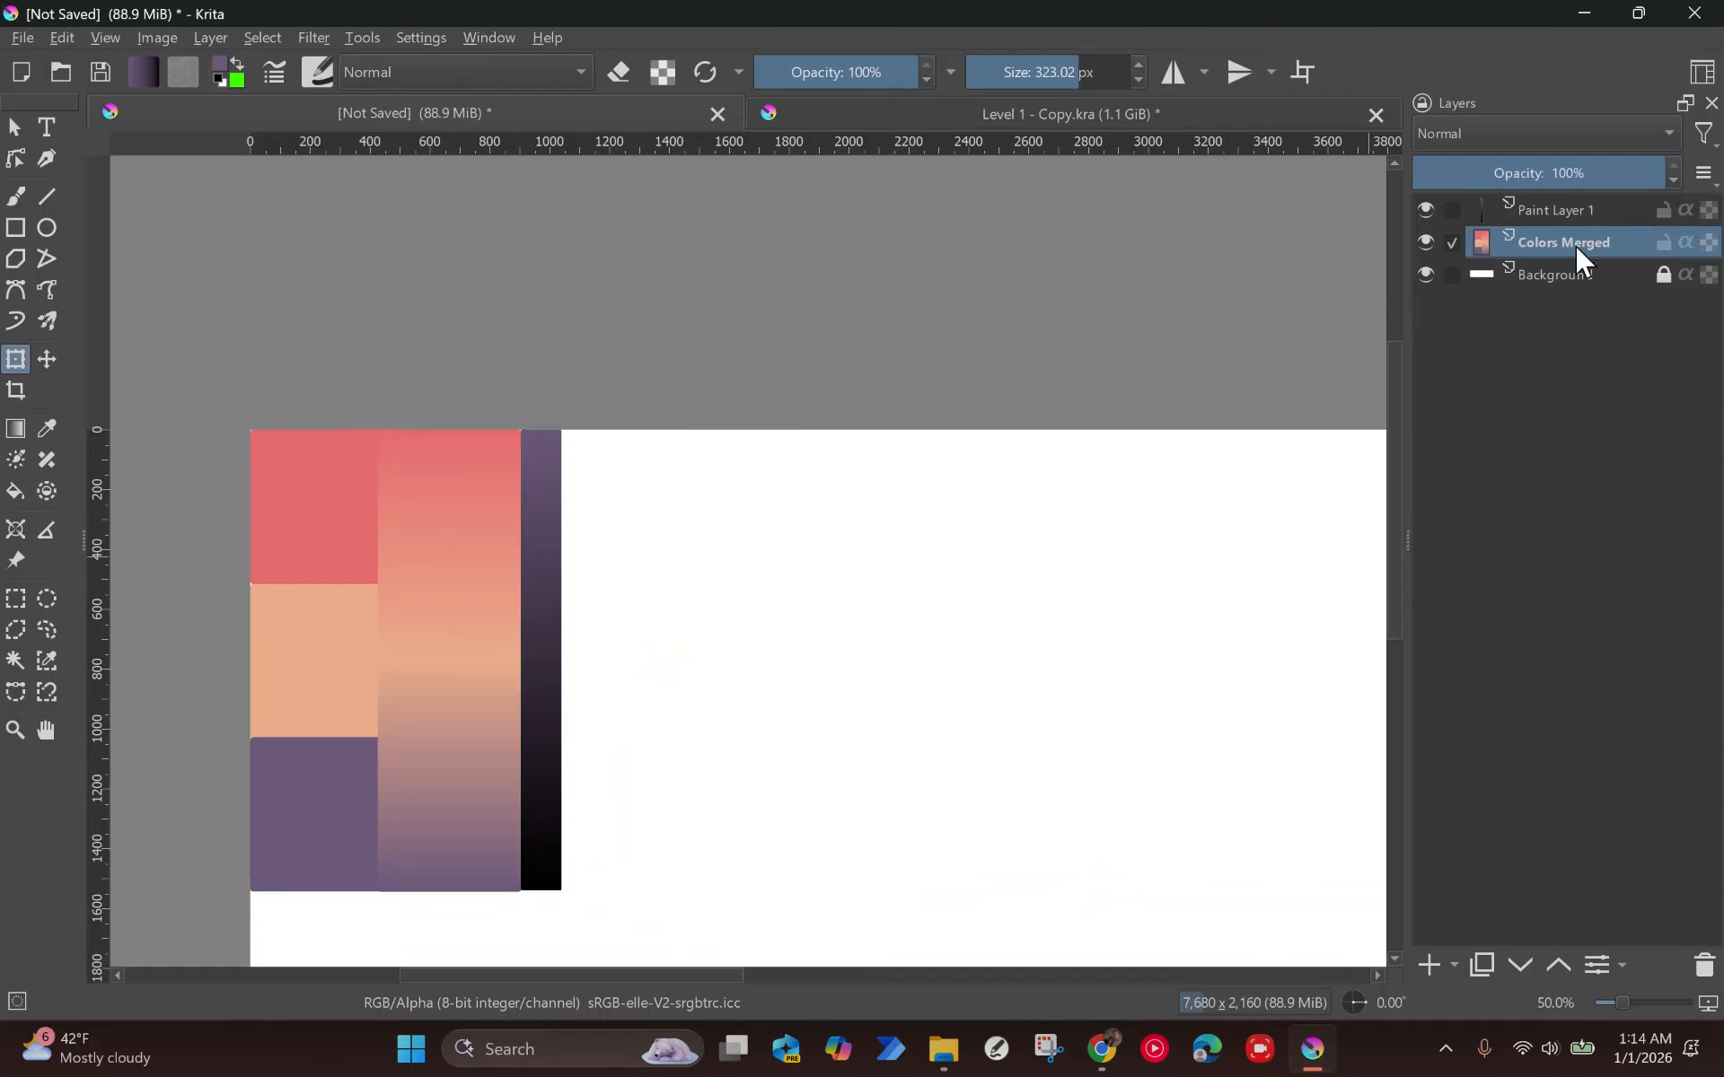
Move the purple-to-black strip on Paint Layer 1 slightly left so it overlaps the sunset gradient's right edge.
{"action": "scroll", "coordinate": [594, 745], "scroll_direction": "down", "scroll_amount": 1}
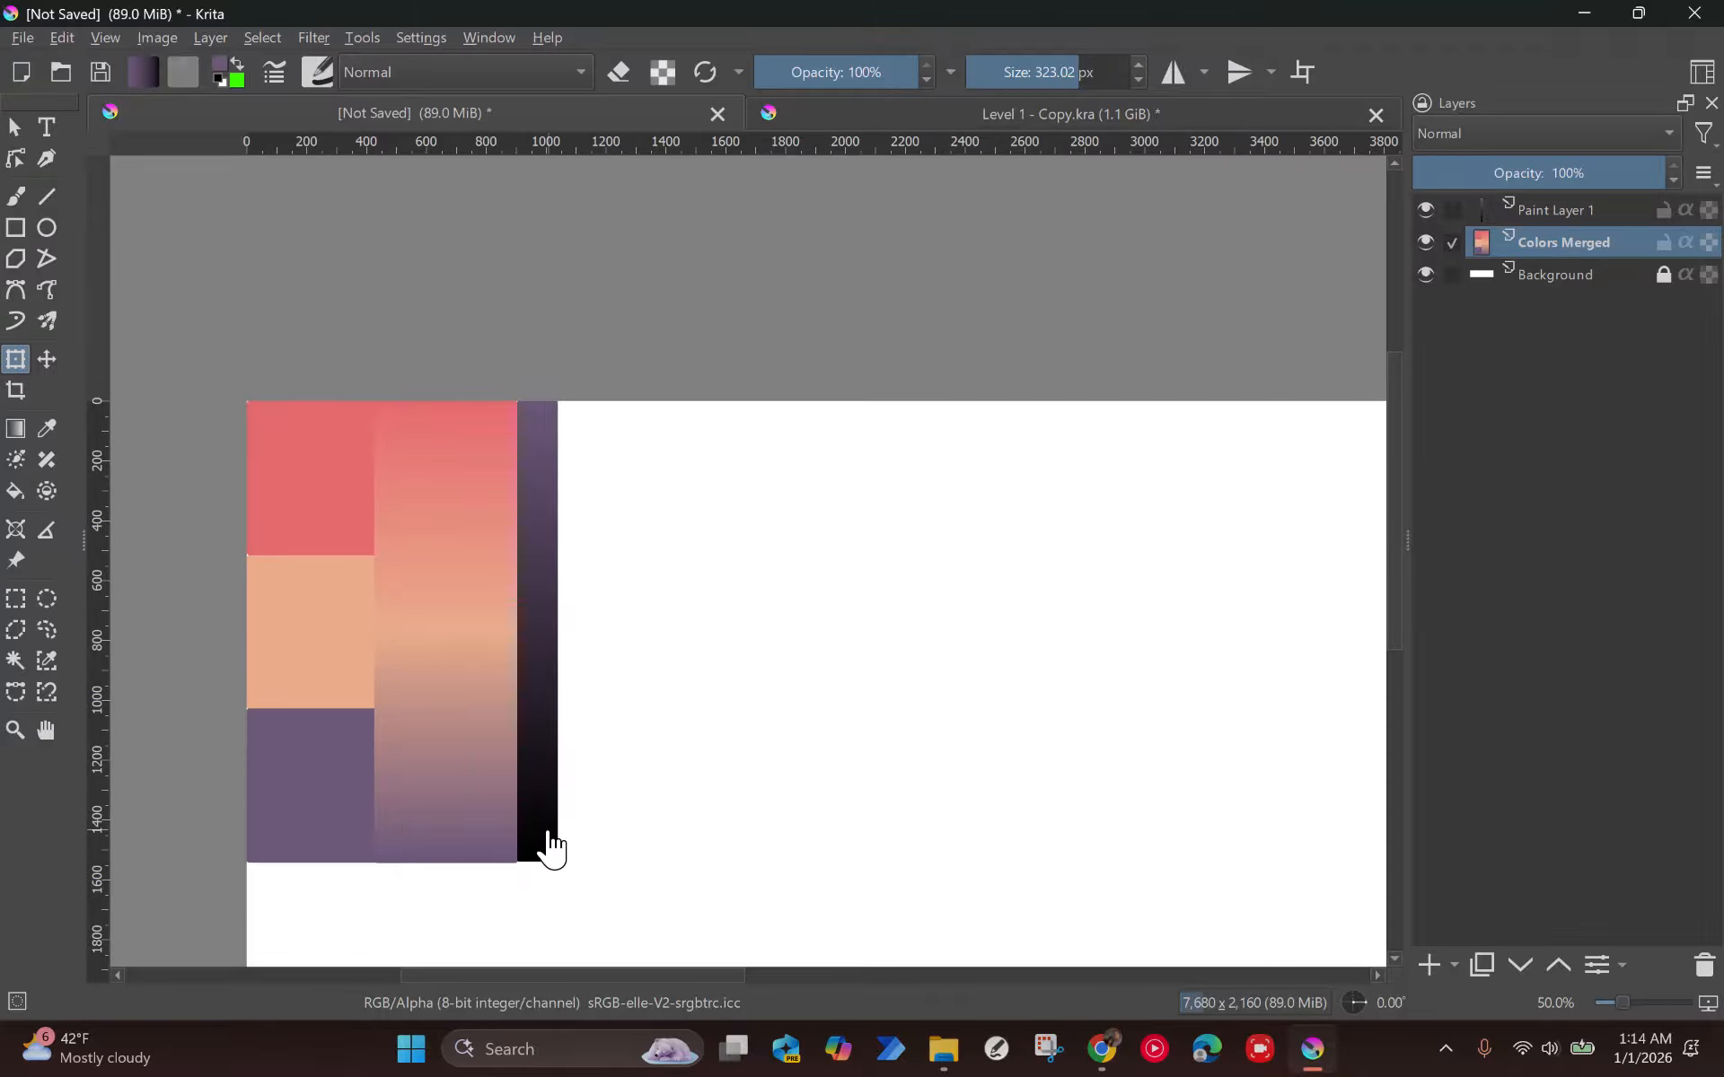
{"action": "left_click", "coordinate": [1539, 210]}
{"action": "scroll", "coordinate": [468, 924], "scroll_direction": "up", "scroll_amount": 2}
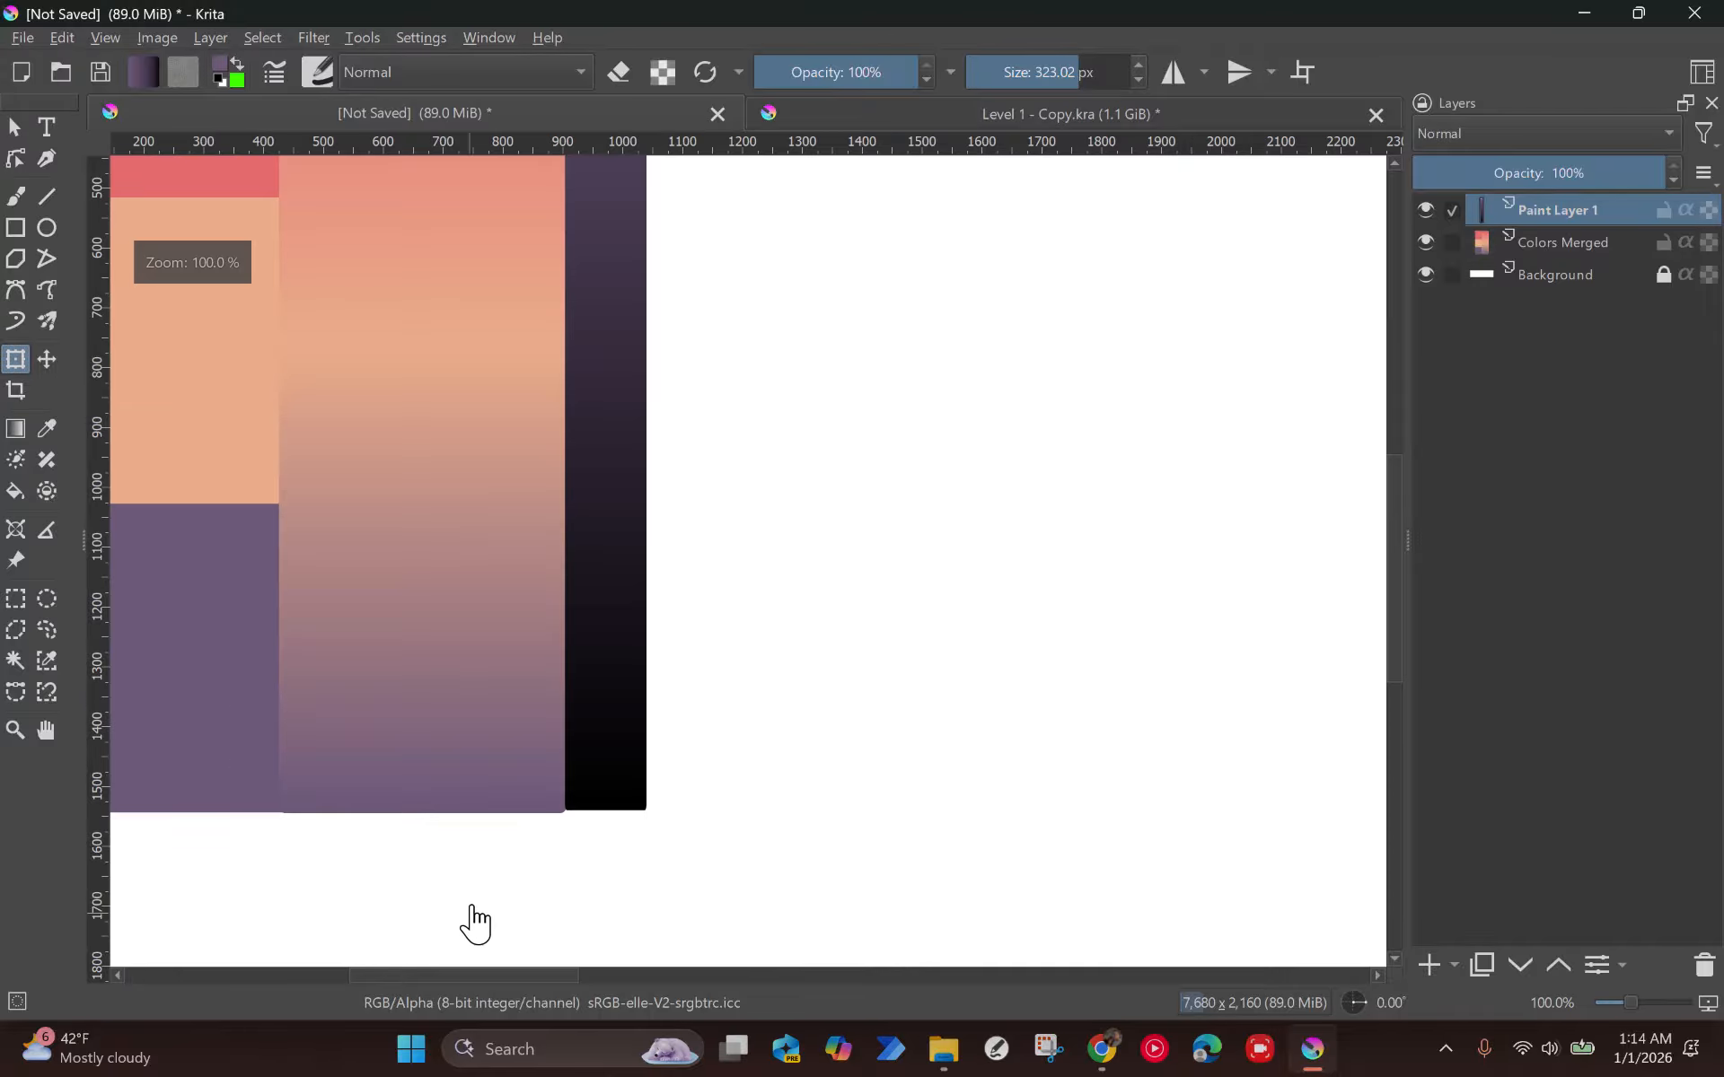
{"action": "scroll", "coordinate": [475, 879], "scroll_direction": "down", "scroll_amount": 1}
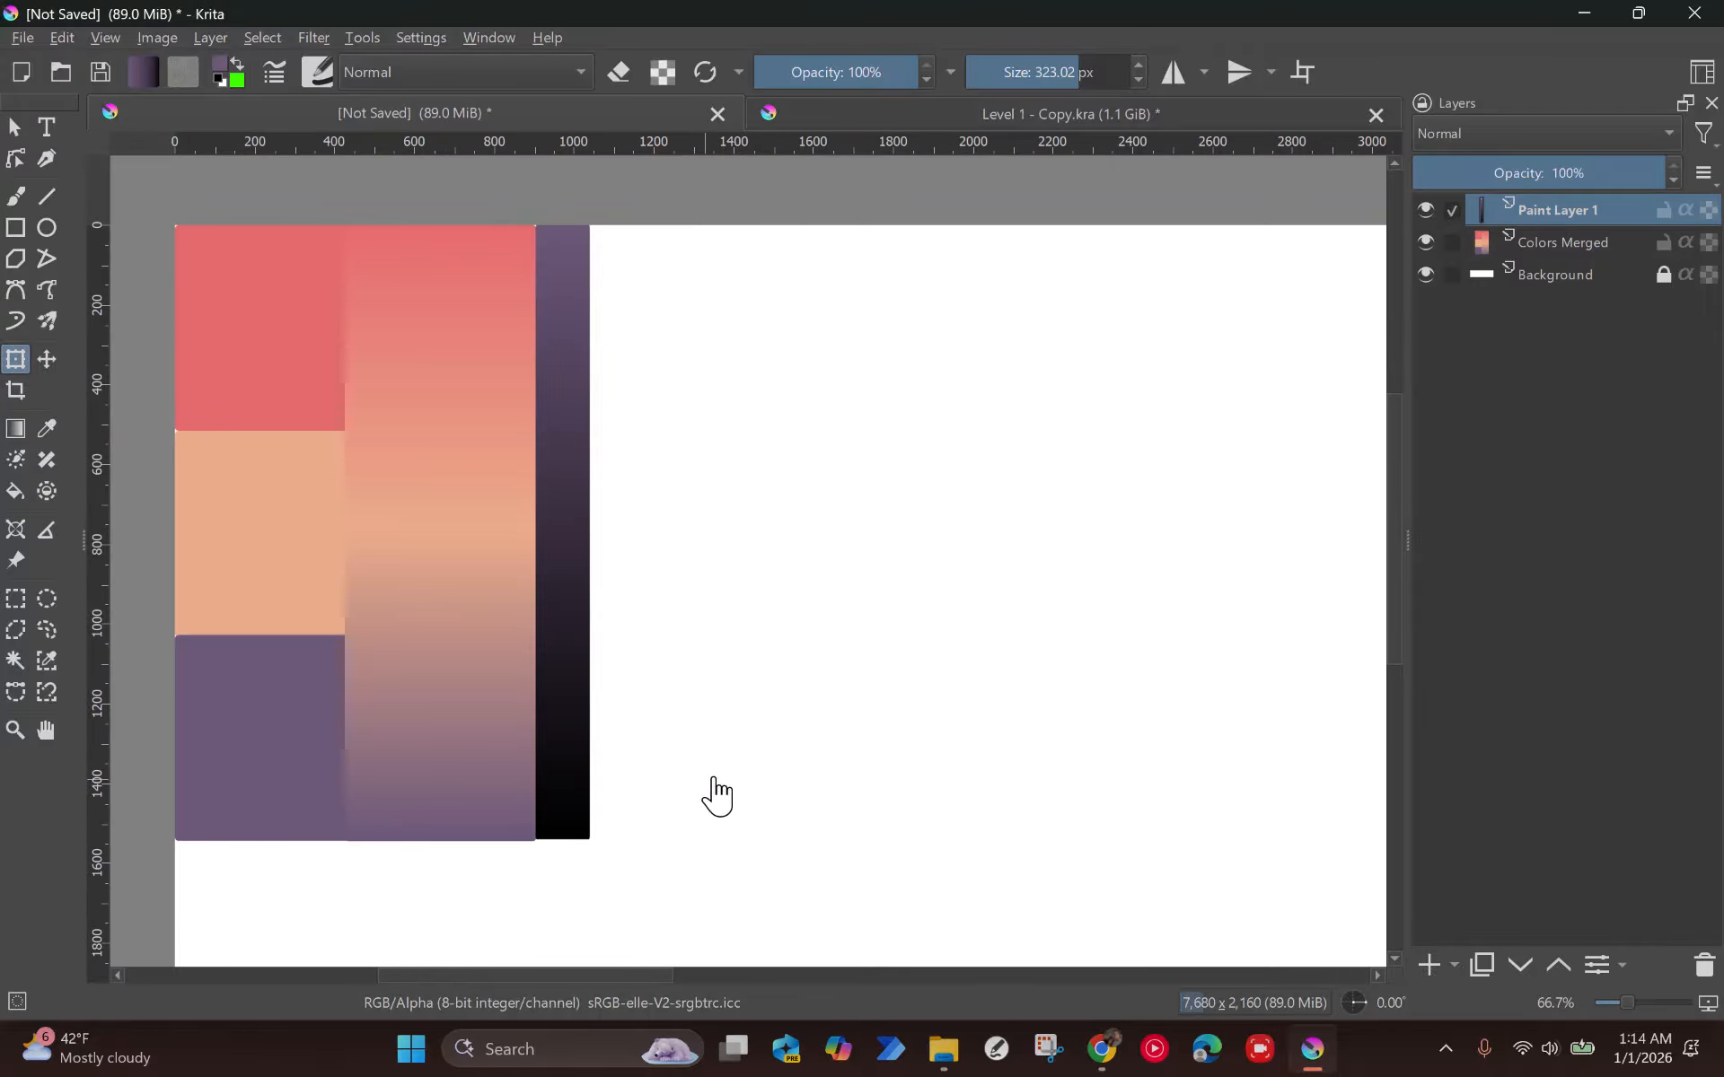
{"action": "left_click", "coordinate": [1545, 212]}
{"action": "scroll", "coordinate": [1014, 493], "scroll_direction": "down", "scroll_amount": 3}
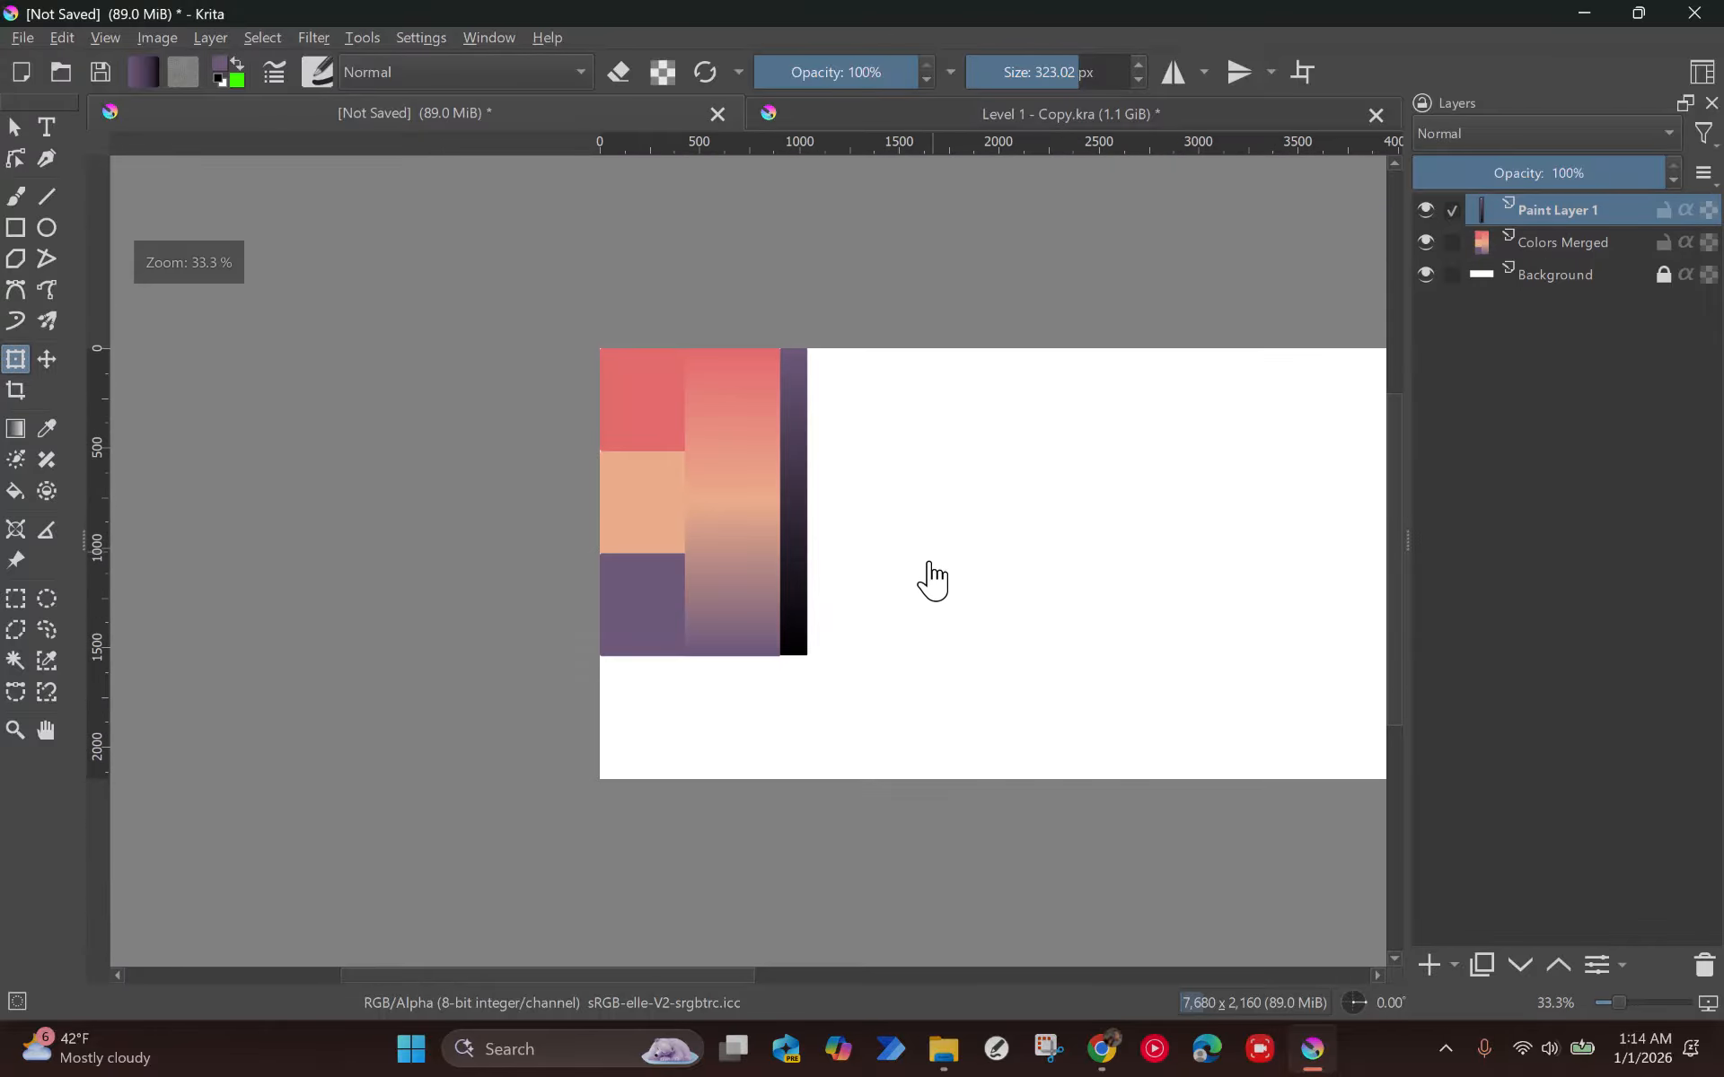
{"action": "key", "text": "m"}
{"action": "mouse_move", "coordinate": [958, 577]}
{"action": "left_mouse_down"}
{"action": "mouse_move", "coordinate": [862, 577]}
{"action": "mouse_move", "coordinate": [935, 595]}
{"action": "mouse_move", "coordinate": [961, 572]}
{"action": "left_mouse_up"}
{"action": "scroll", "coordinate": [931, 581], "scroll_direction": "up", "scroll_amount": 2}
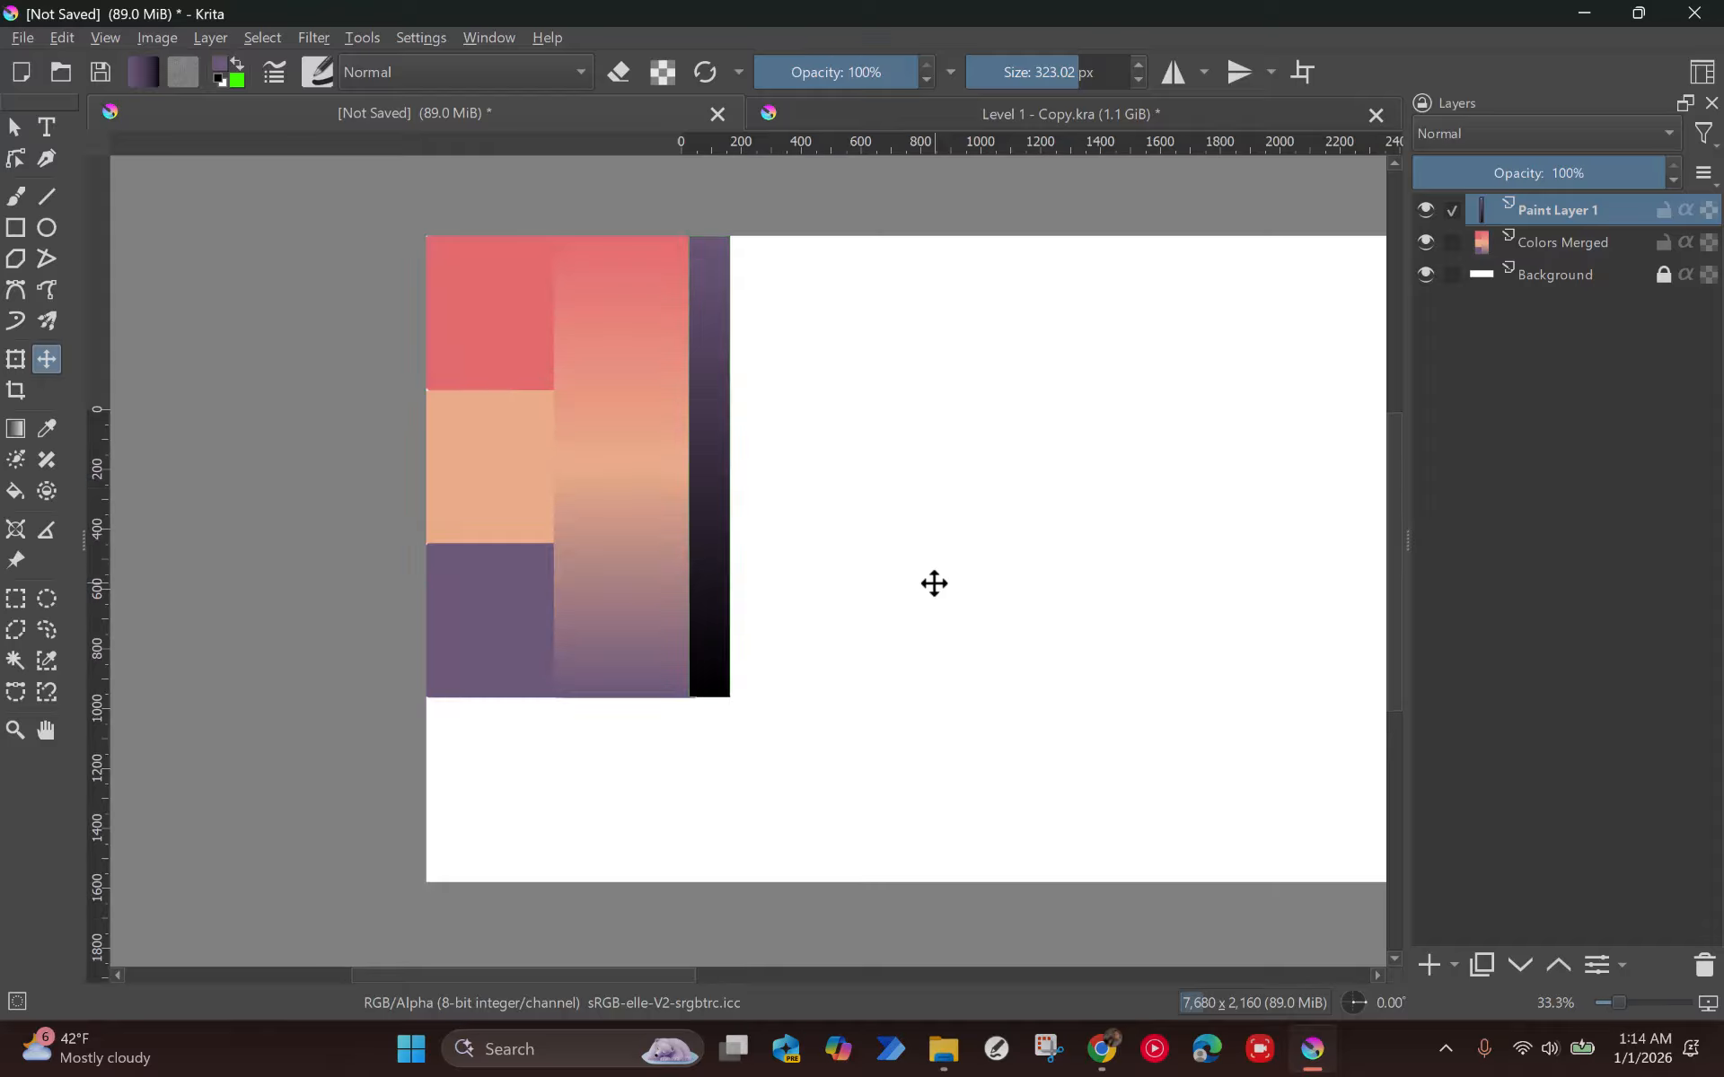
{"action": "scroll", "coordinate": [808, 674], "scroll_direction": "up", "scroll_amount": 1}
Transform the purple-to-black strip, adjusting its lower edge to line up with the bottom of the sunset gradient.
{"action": "key", "text": "ctrl+t"}
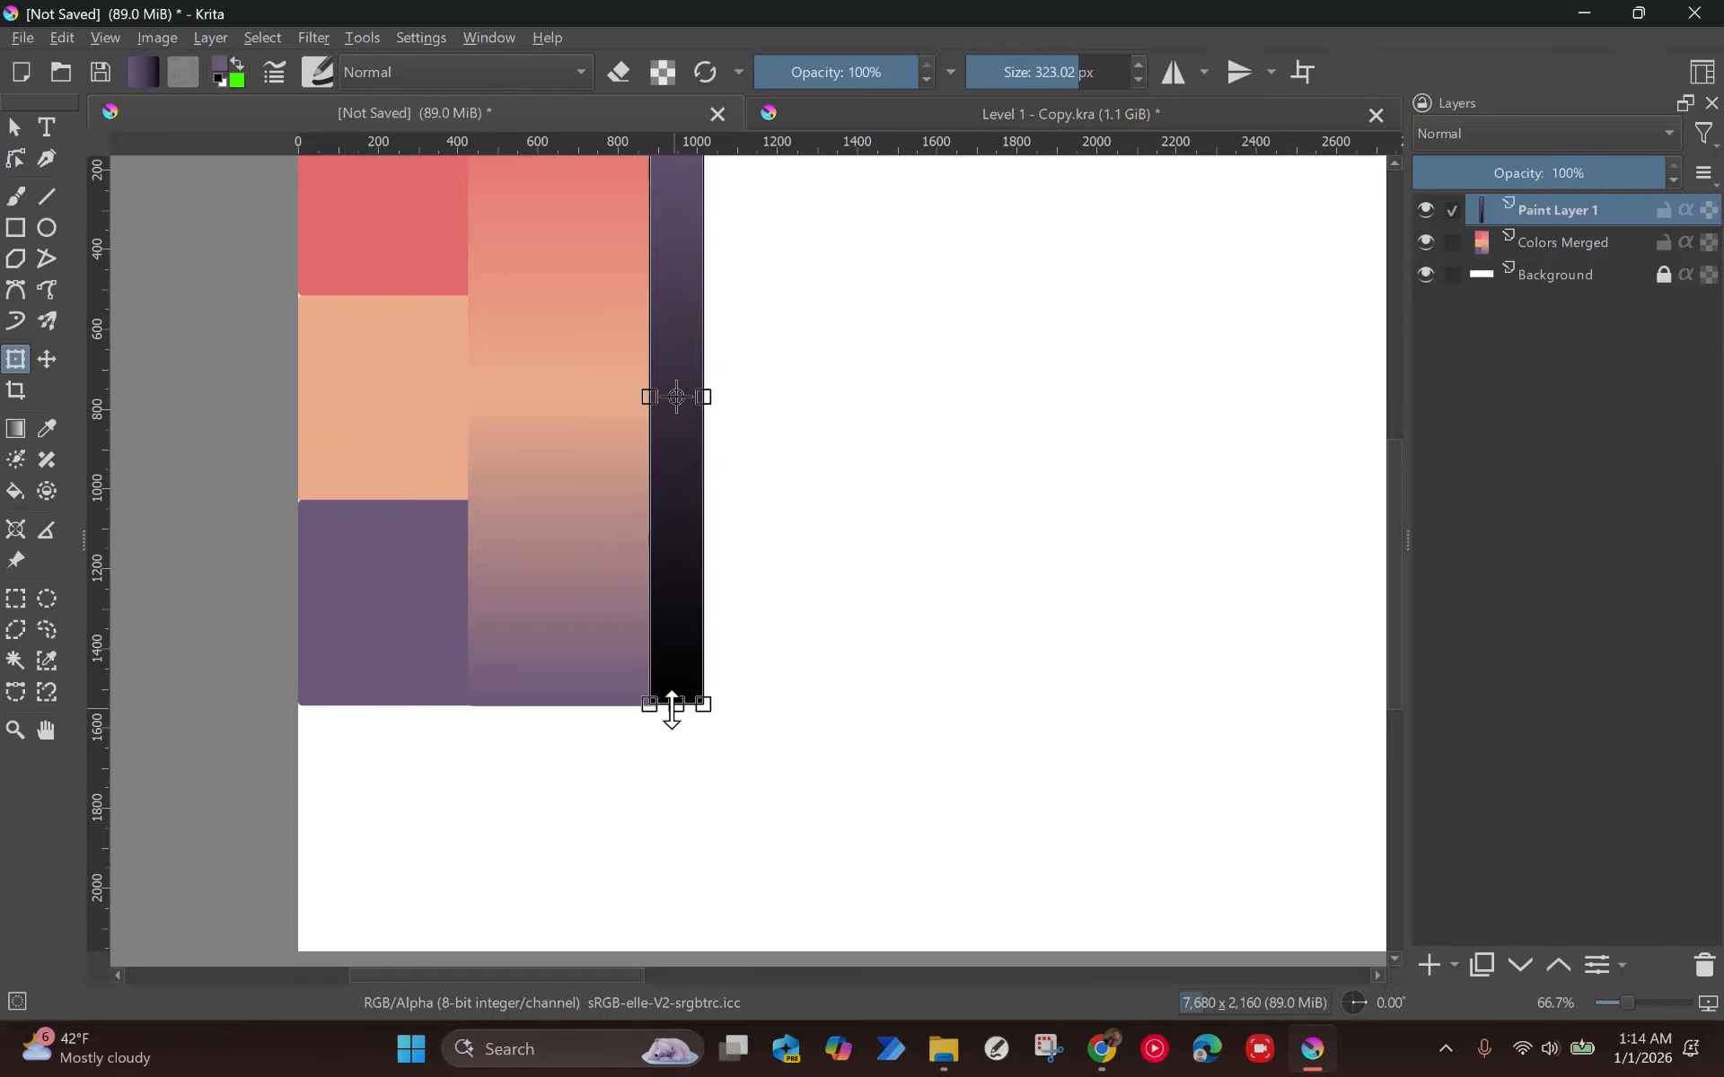
{"action": "scroll", "coordinate": [671, 709], "scroll_direction": "up", "scroll_amount": 4}
{"action": "left_click_drag", "start_coordinate": [727, 665], "coordinate": [724, 670]}
{"action": "scroll", "coordinate": [950, 643], "scroll_direction": "down", "scroll_amount": 3}
{"action": "left_click_drag", "start_coordinate": [951, 643], "coordinate": [793, 535]}
{"action": "key", "text": "Return"}
{"action": "scroll", "coordinate": [817, 875], "scroll_direction": "down", "scroll_amount": 1}
{"action": "scroll", "coordinate": [793, 529], "scroll_direction": "down", "scroll_amount": 1}
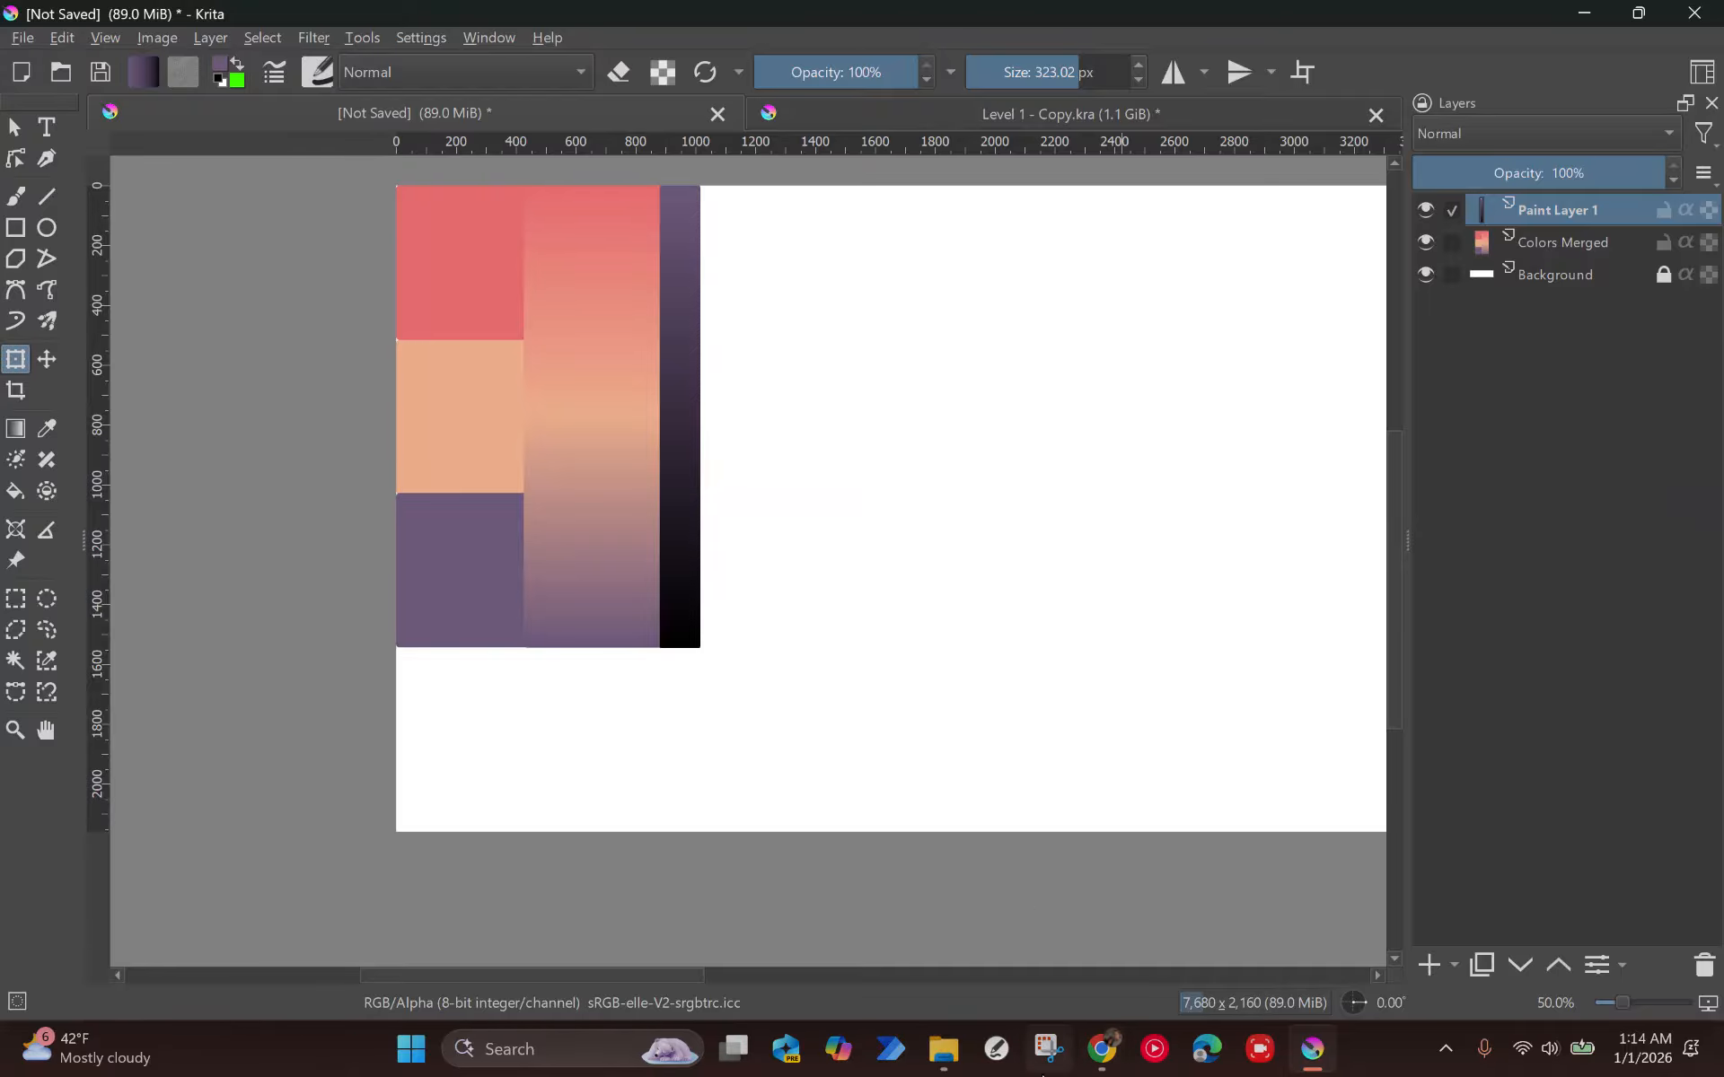
Switch to the Coolors page in Chrome, copy the dark blue 355070 from the Ocean Sunset palette, and return to Krita.
{"action": "left_click", "coordinate": [1122, 1050]}
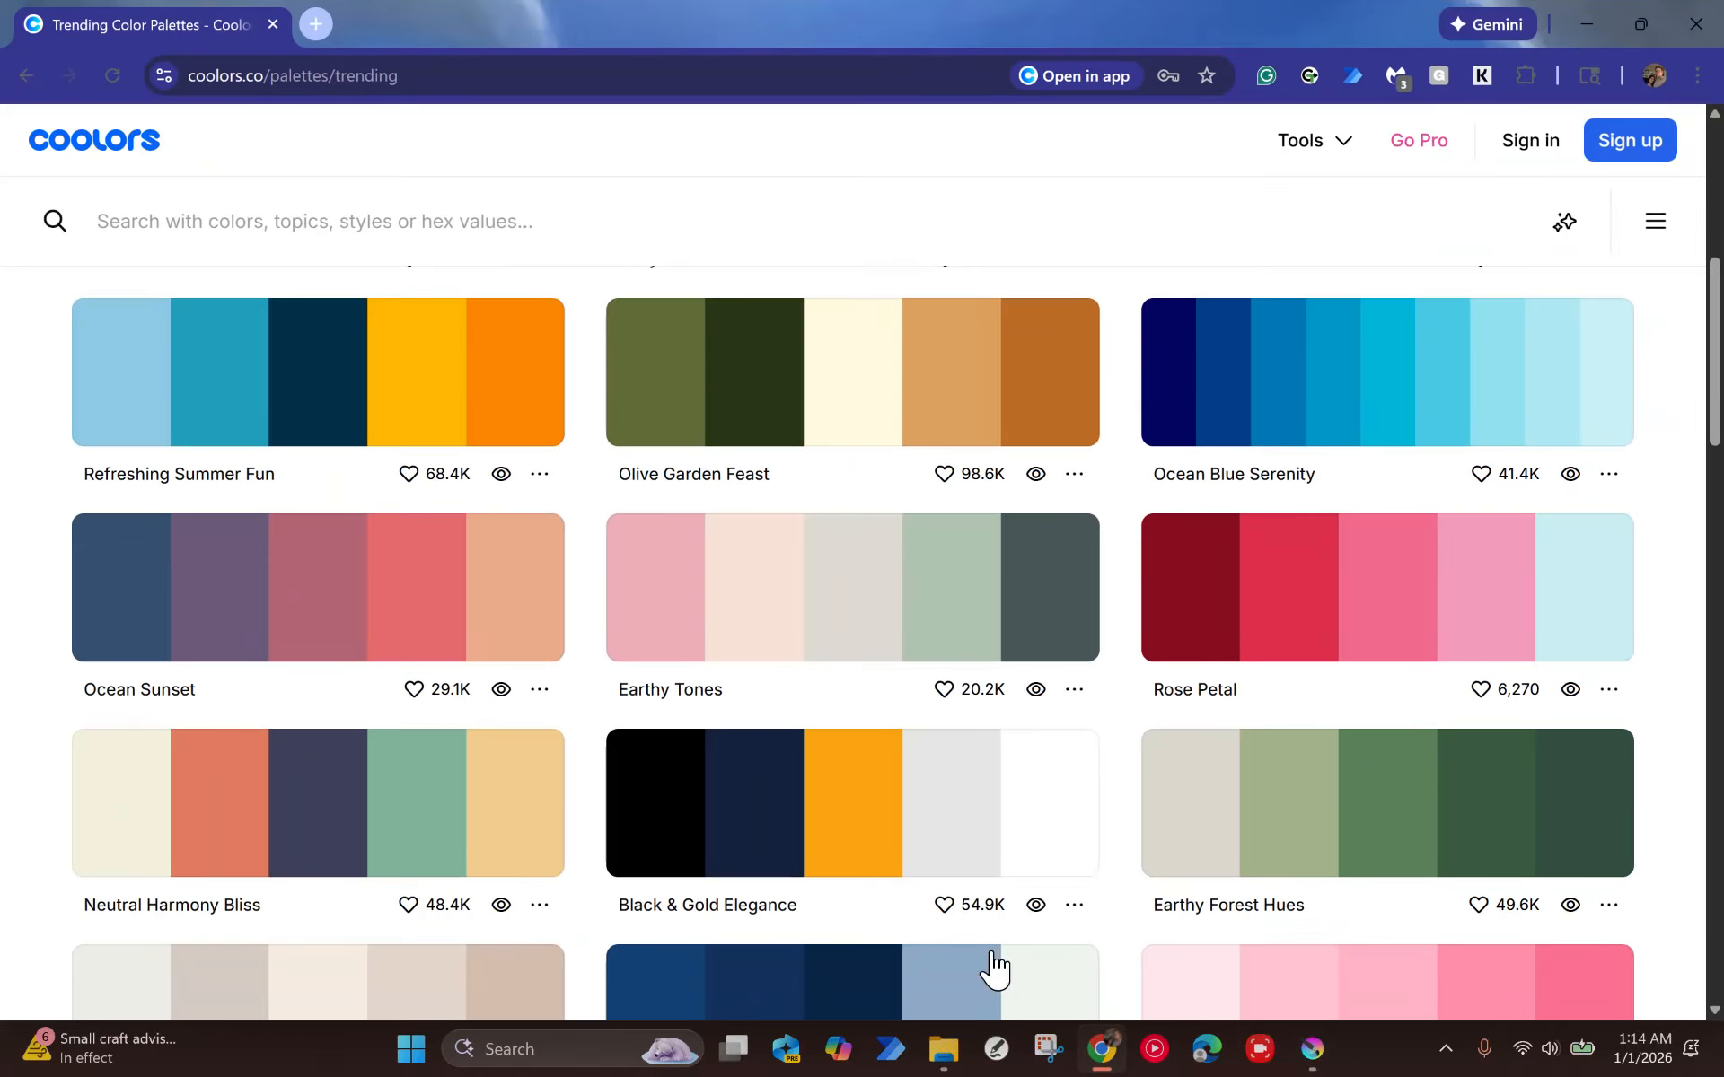
{"action": "left_click", "coordinate": [1097, 1061]}
{"action": "left_click", "coordinate": [1095, 1060]}
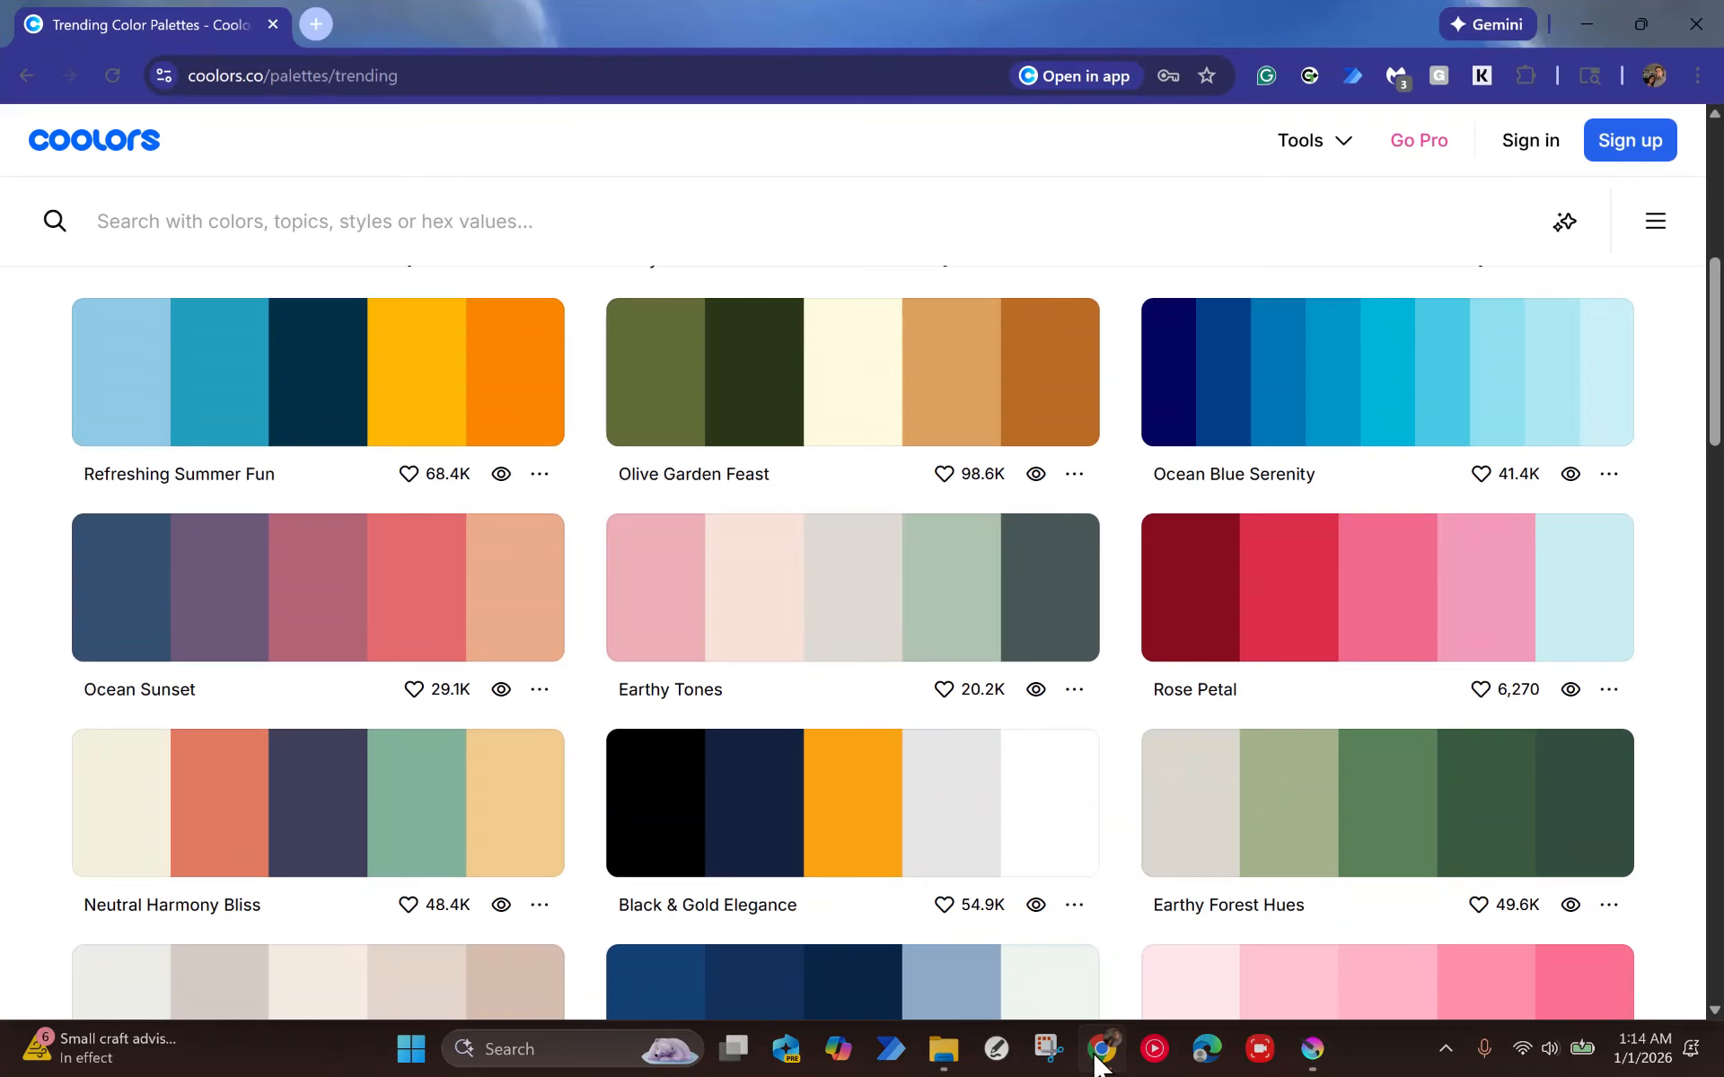
{"action": "left_click", "coordinate": [1094, 1060]}
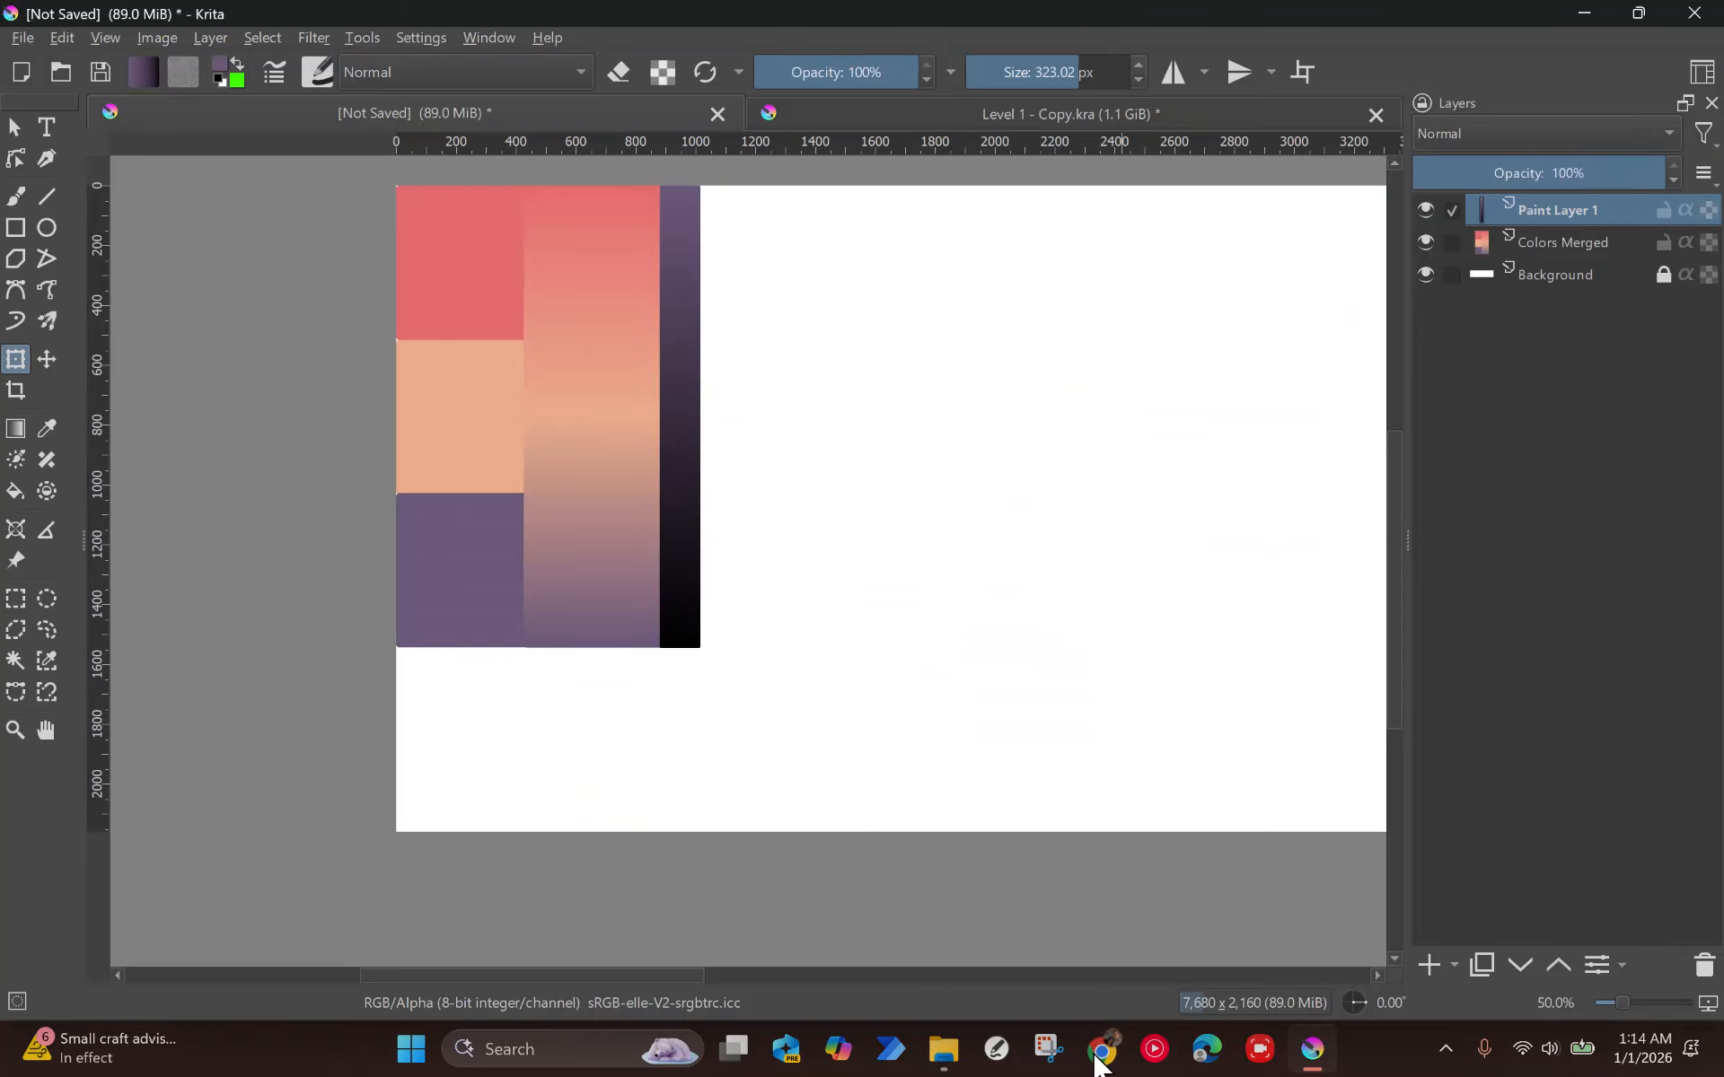
{"action": "left_click", "coordinate": [1095, 1060]}
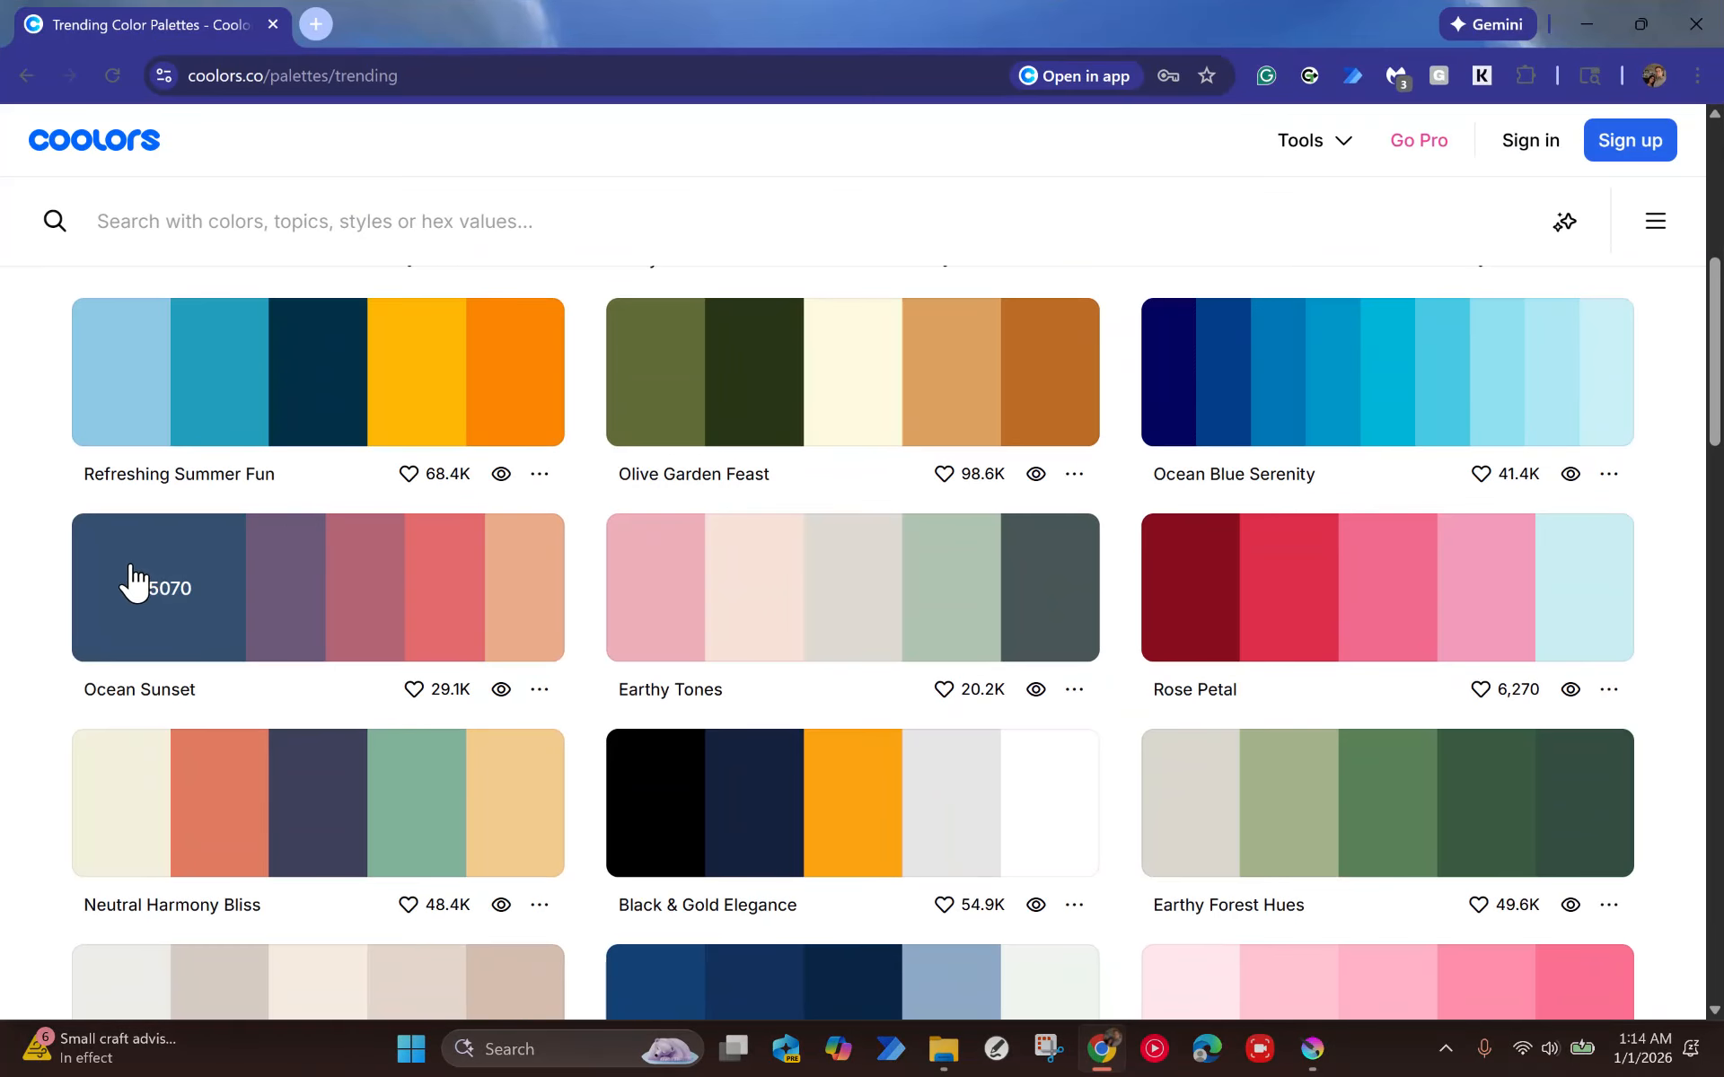
{"action": "left_click", "coordinate": [123, 596]}
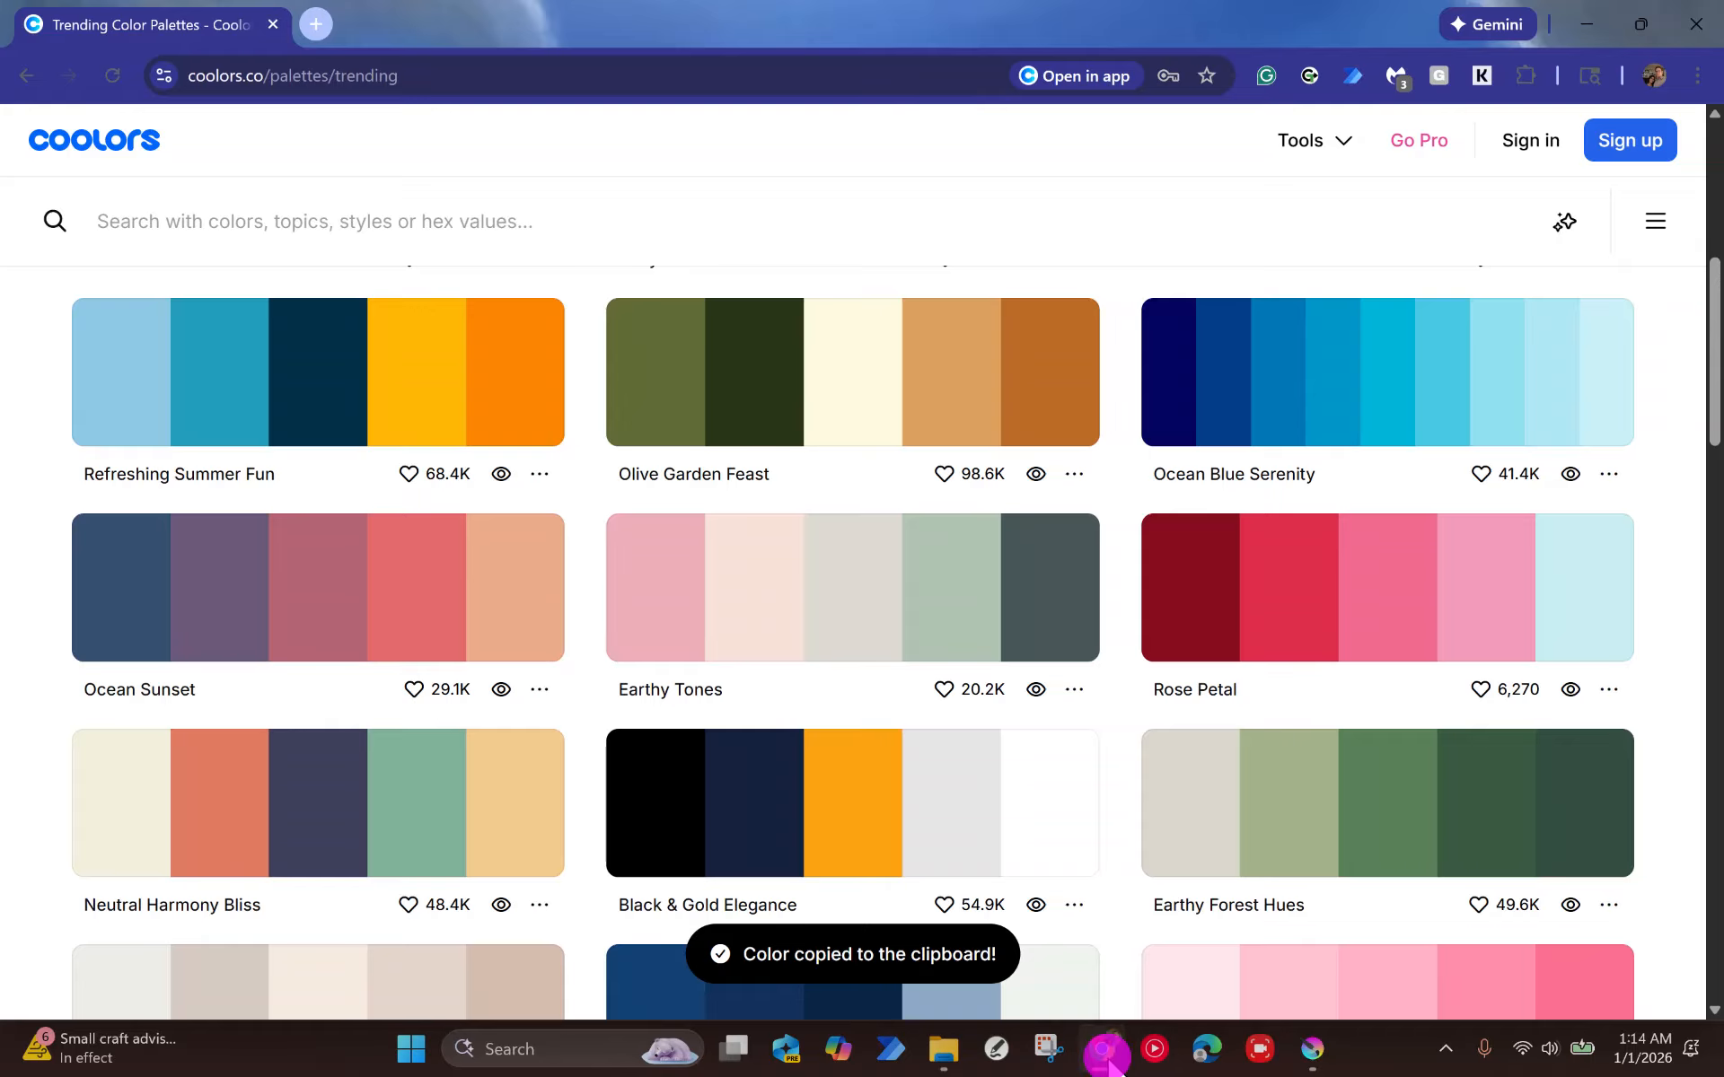
{"action": "key", "text": "alt+Tab"}
Add a paint layer and make a rectangular selection about 160 × 168 px directly below the purple swatch at the canvas edge.
{"action": "left_click", "coordinate": [15, 598]}
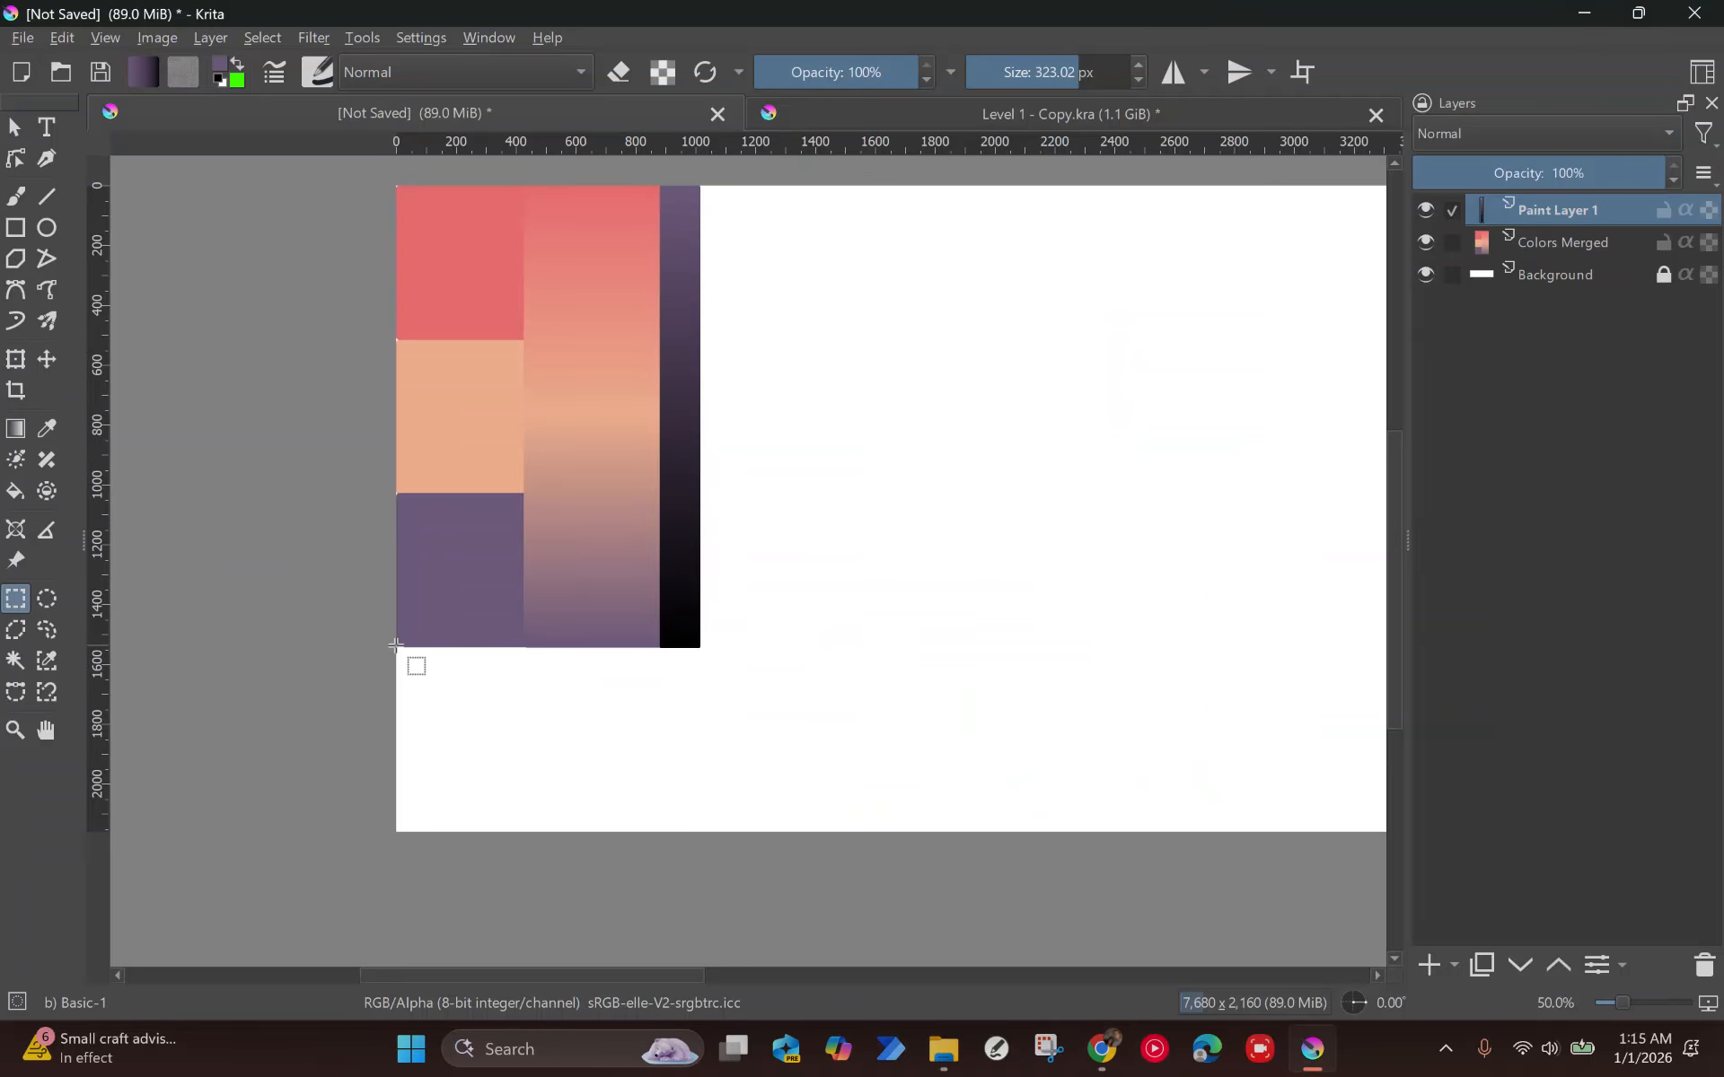
{"action": "left_click", "coordinate": [1428, 965]}
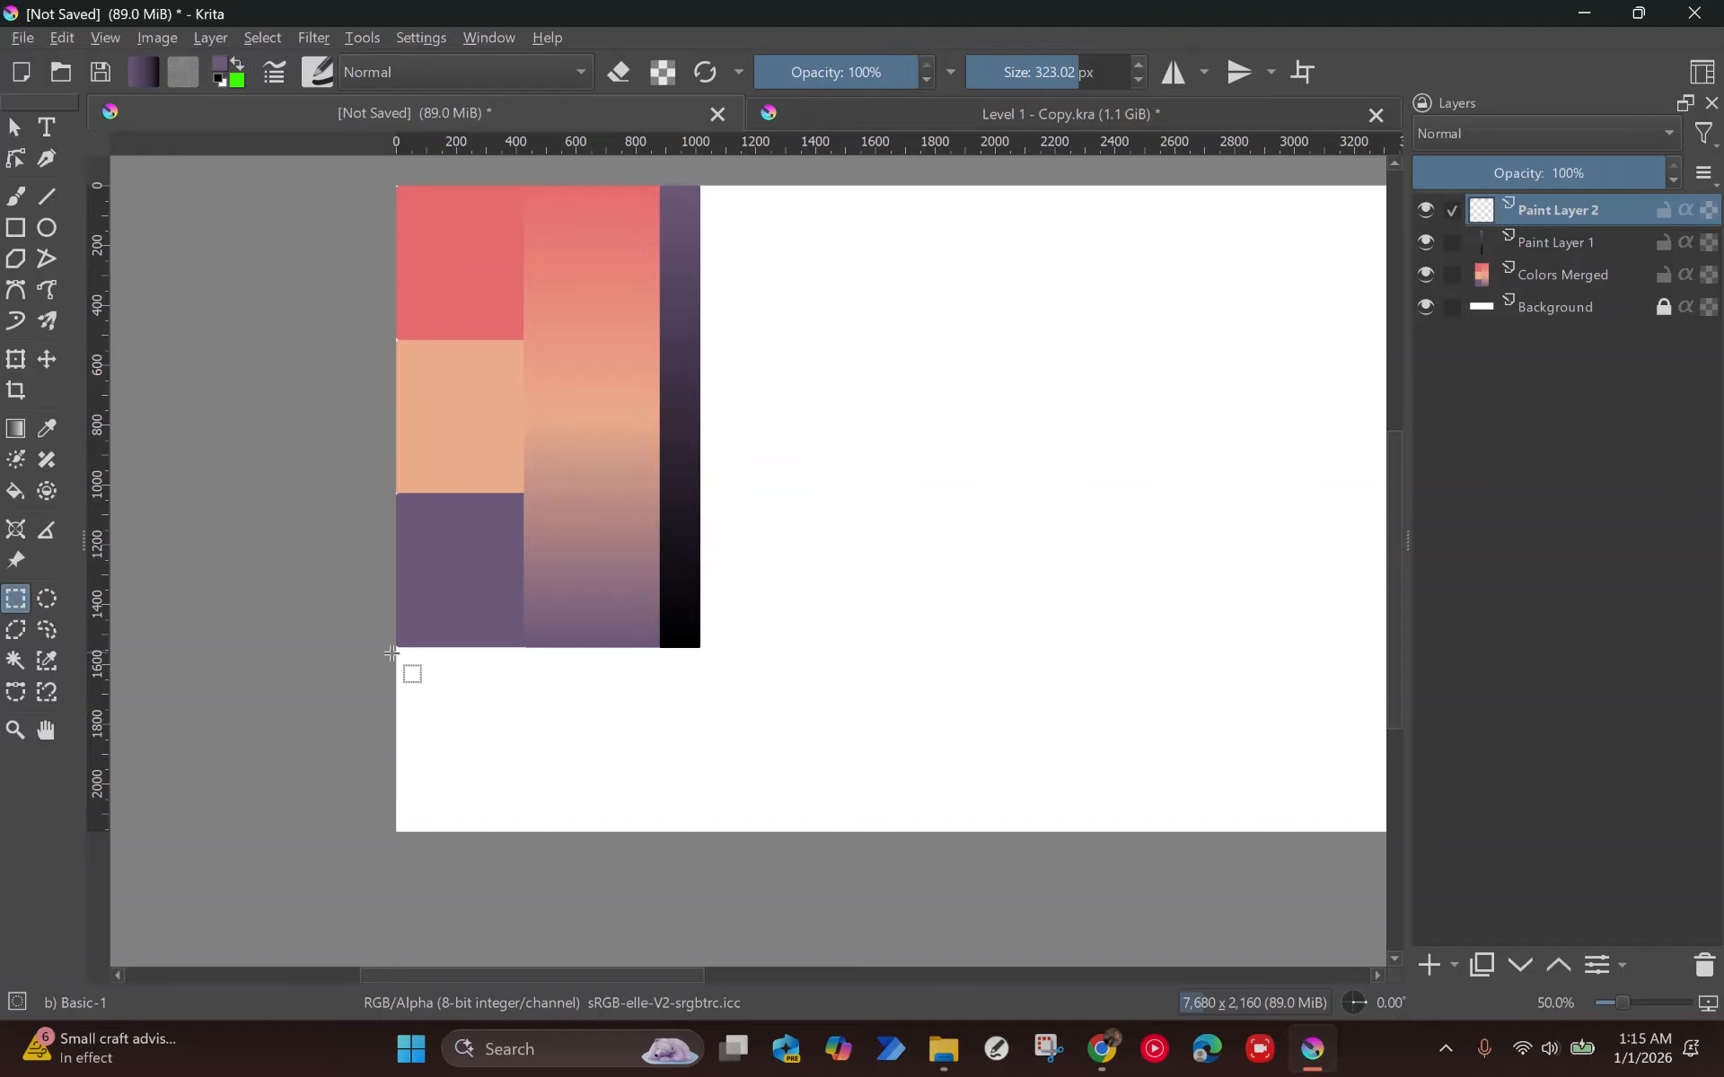
{"action": "left_click_drag", "start_coordinate": [393, 648], "coordinate": [443, 697]}
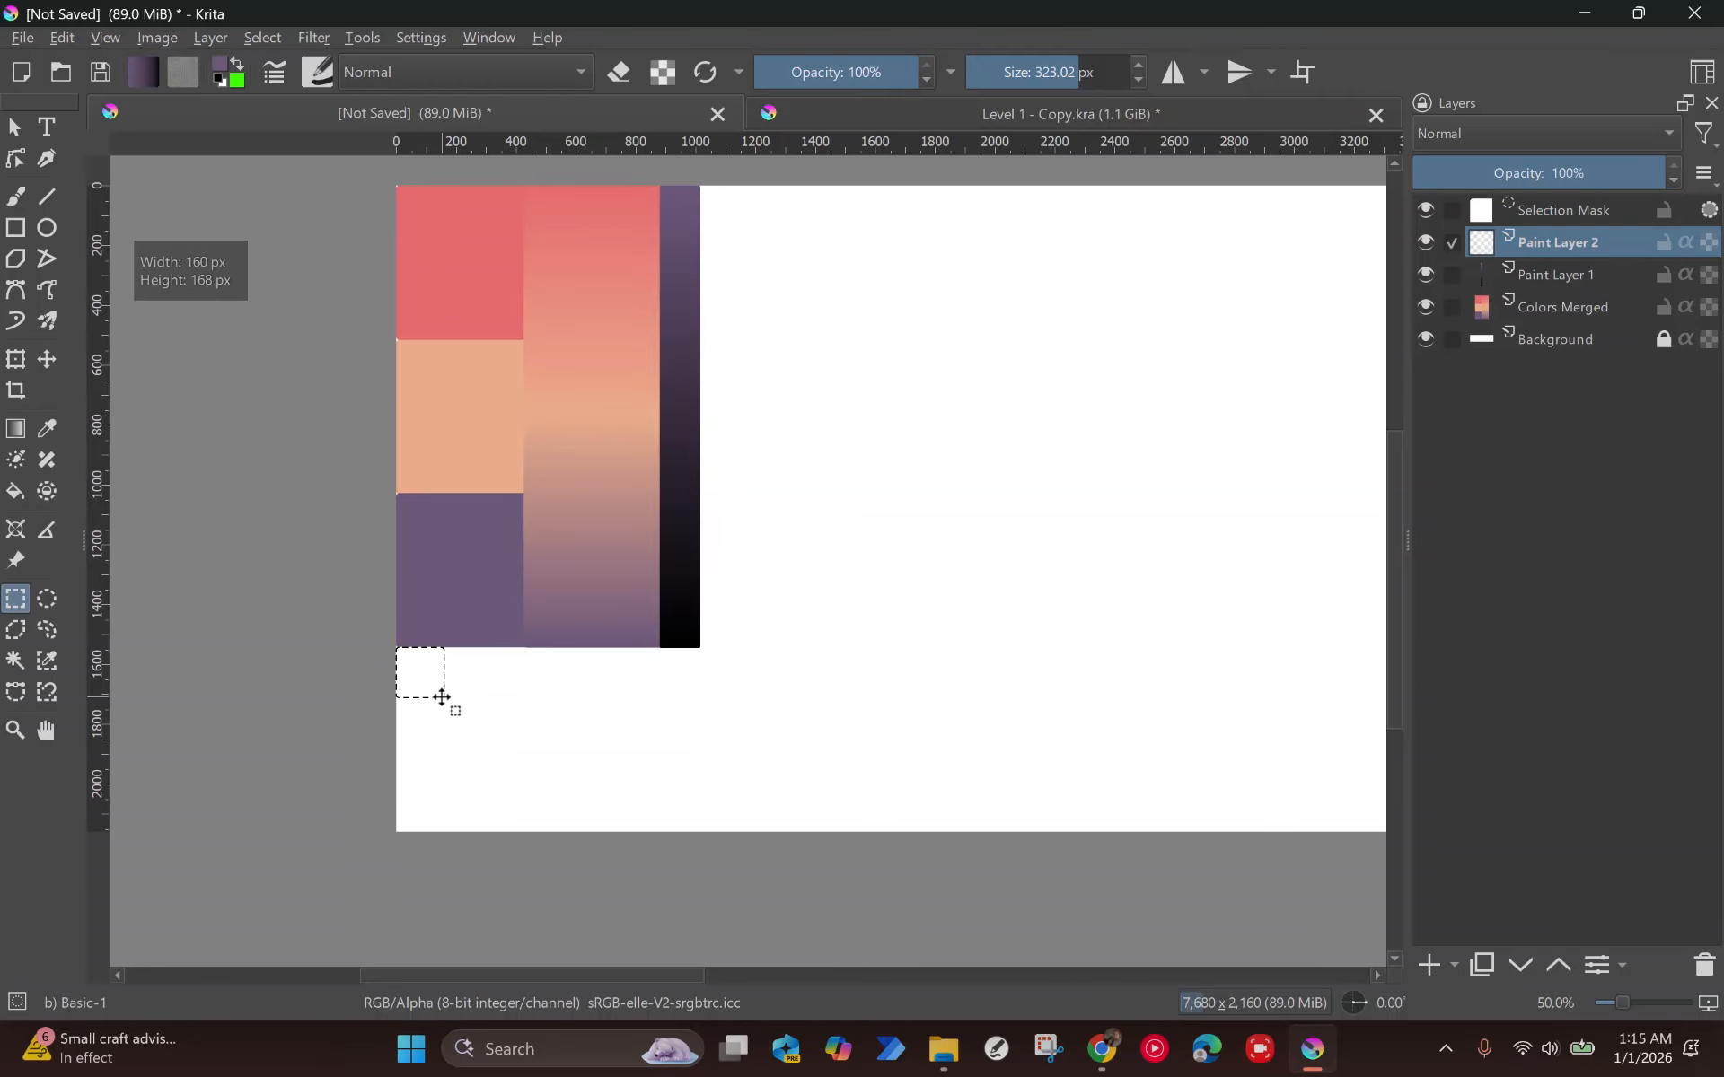
Set the foreground color to 355070 and fill the small selection with it.
{"action": "left_click", "coordinate": [221, 63]}
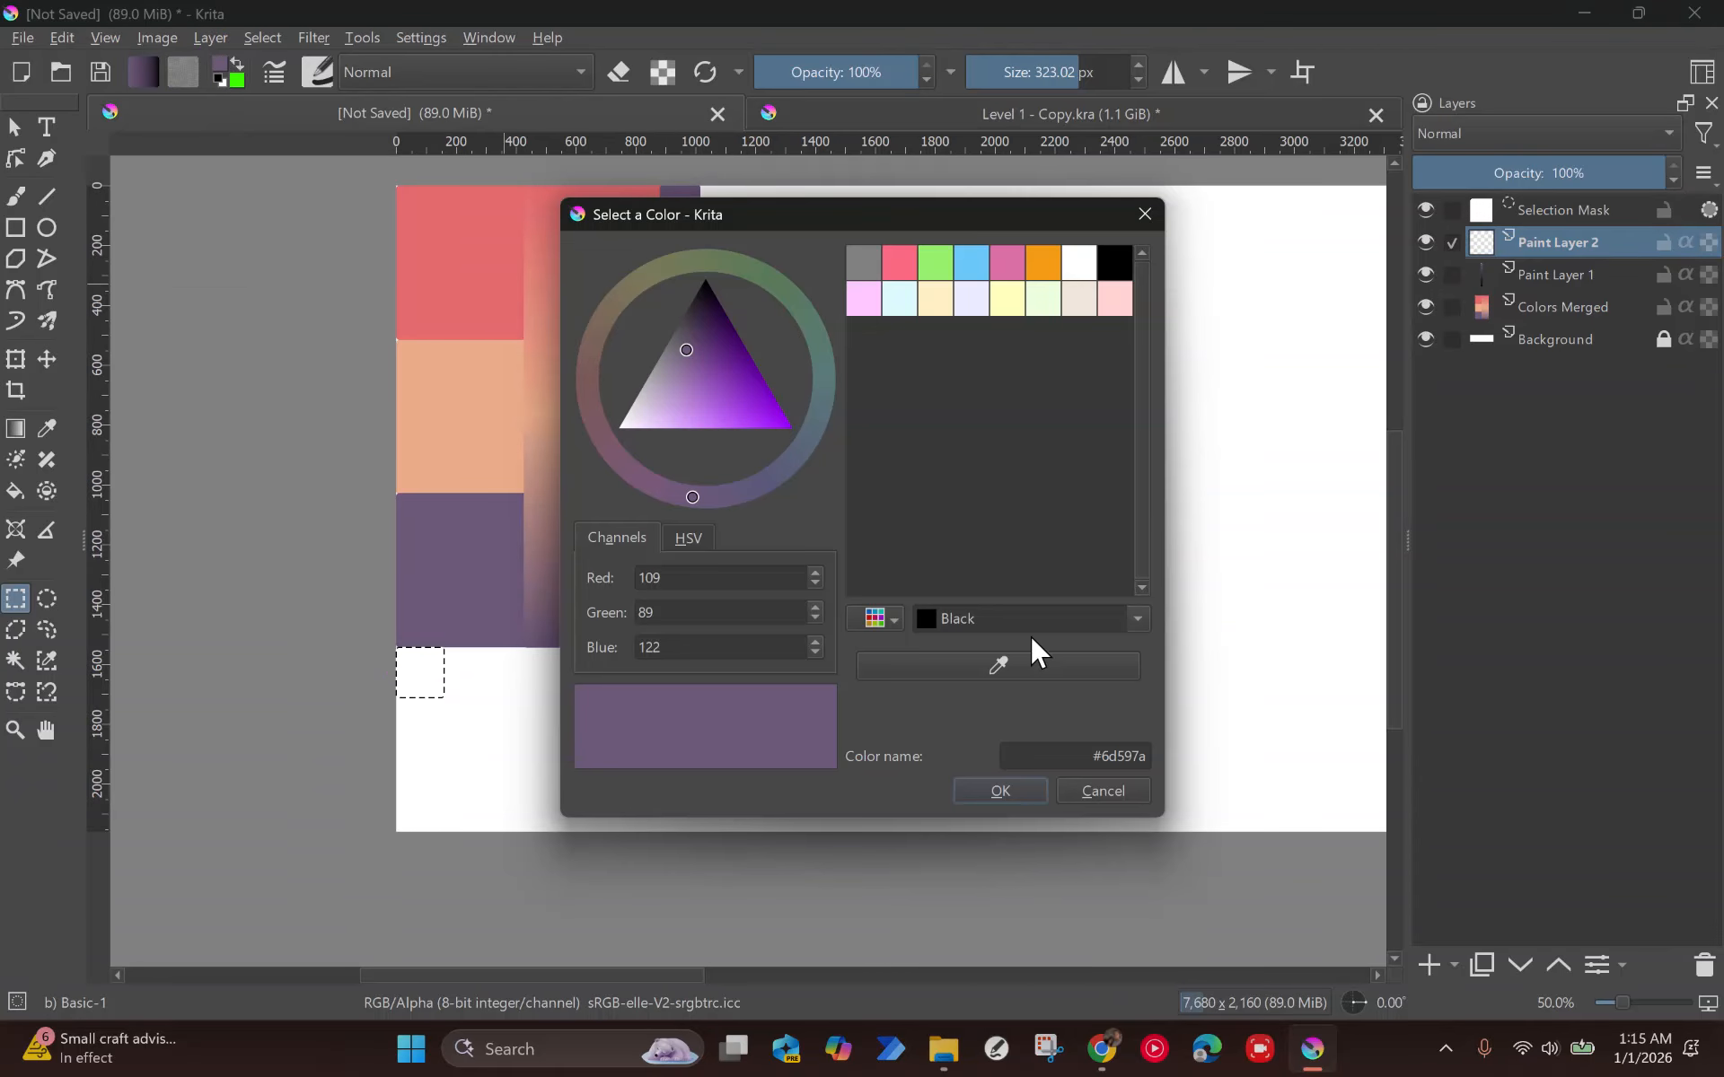
{"action": "triple_click", "coordinate": [1052, 762]}
{"action": "key", "text": "ctrl+v"}
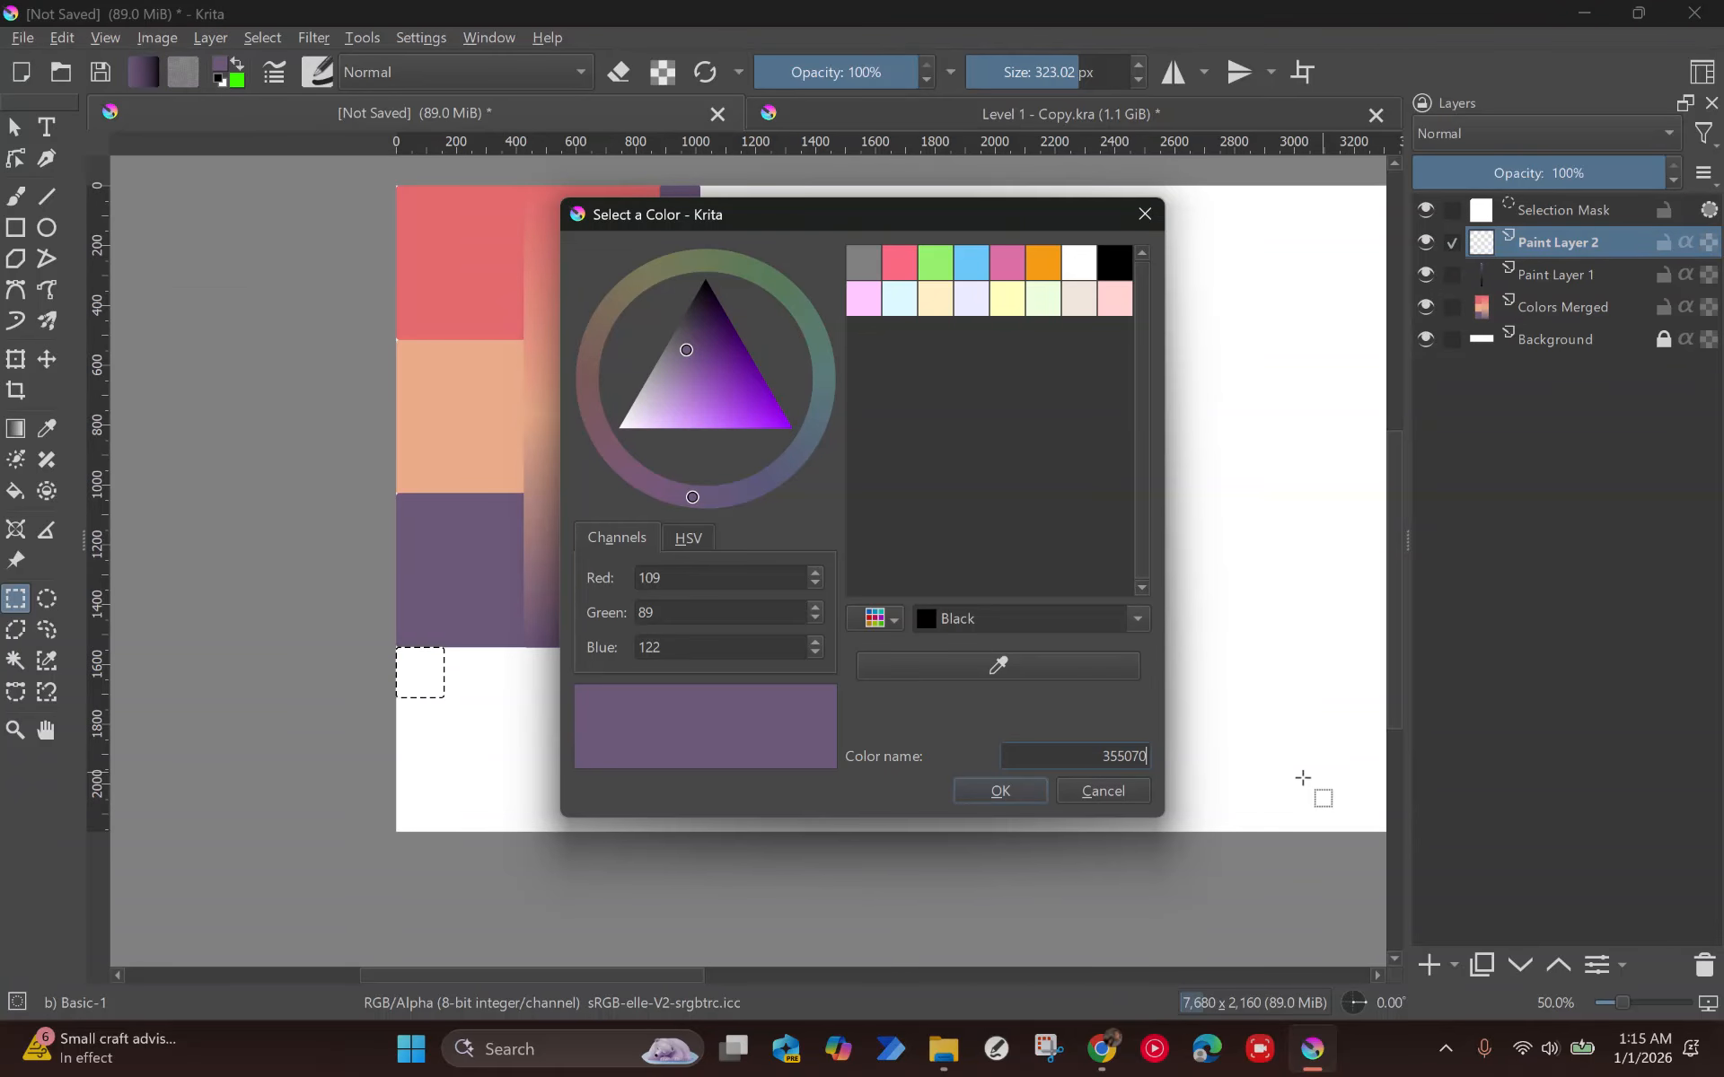
{"action": "left_click", "coordinate": [979, 794]}
{"action": "key", "text": "f"}
{"action": "left_click", "coordinate": [424, 677]}
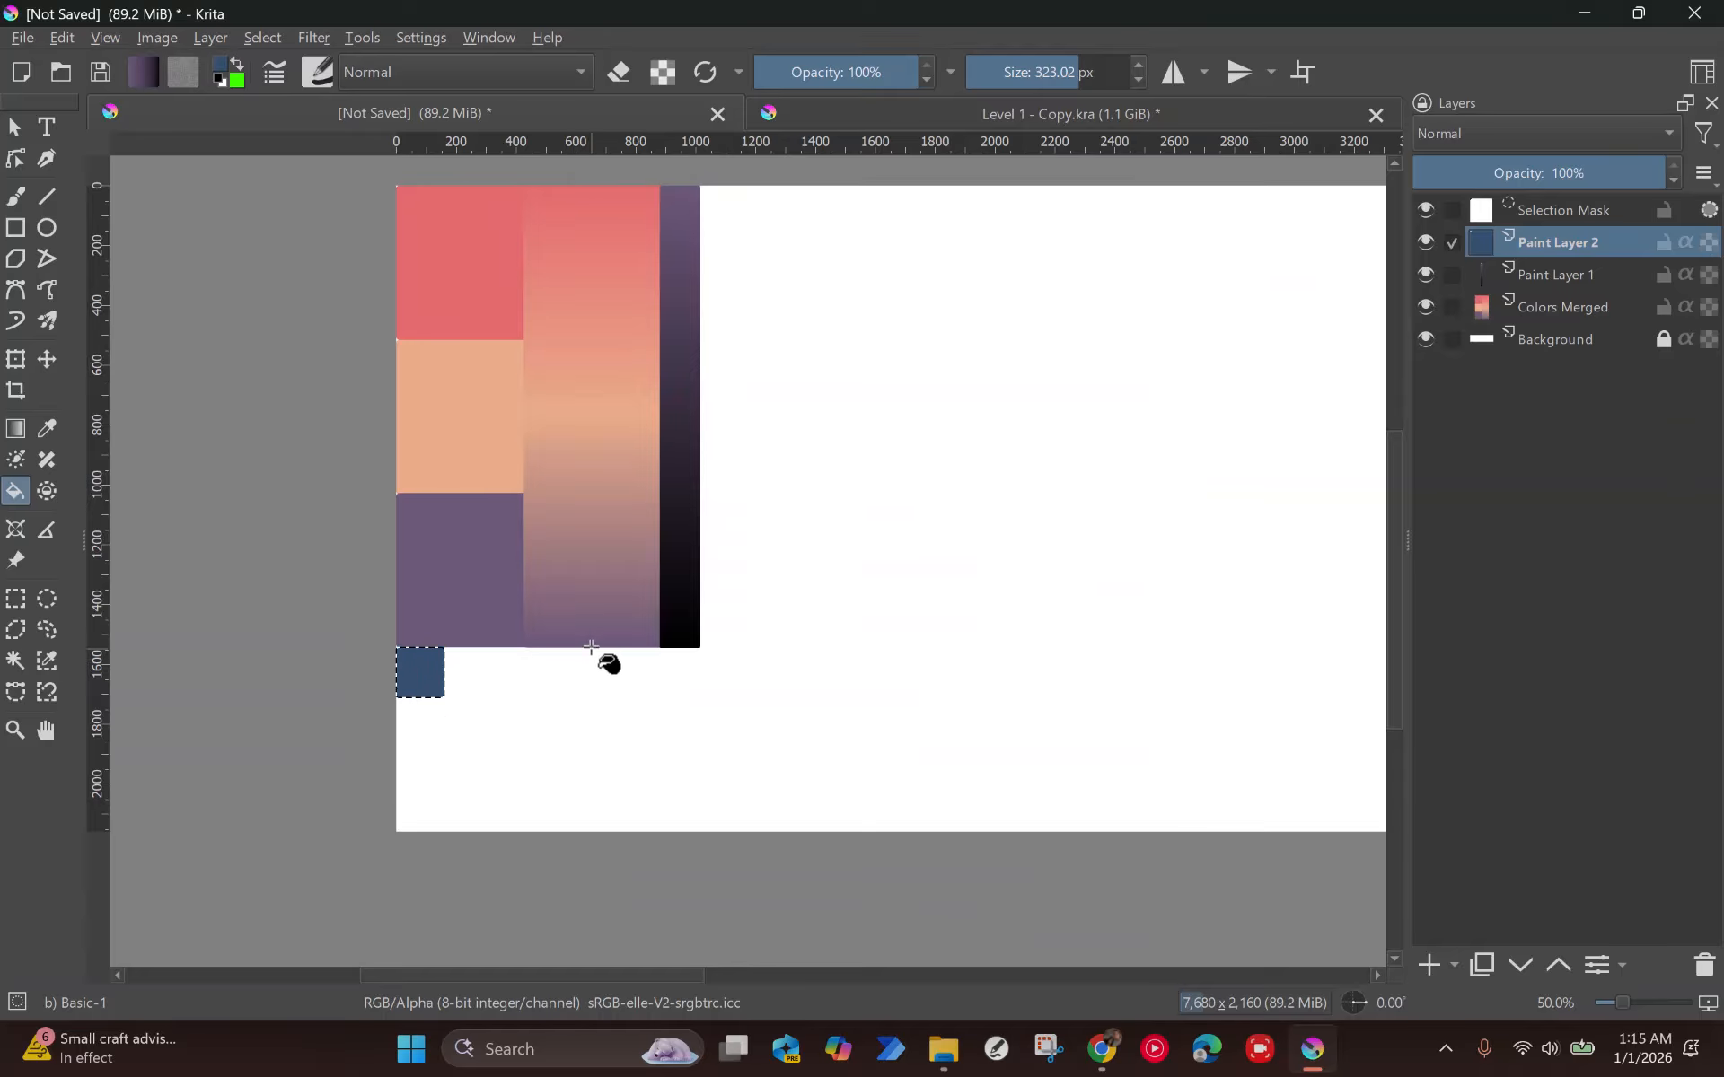
Add another paint layer, copy the color B56576 from the Ocean Sunset palette in Chrome, and return to Krita.
{"action": "left_click", "coordinate": [1428, 965]}
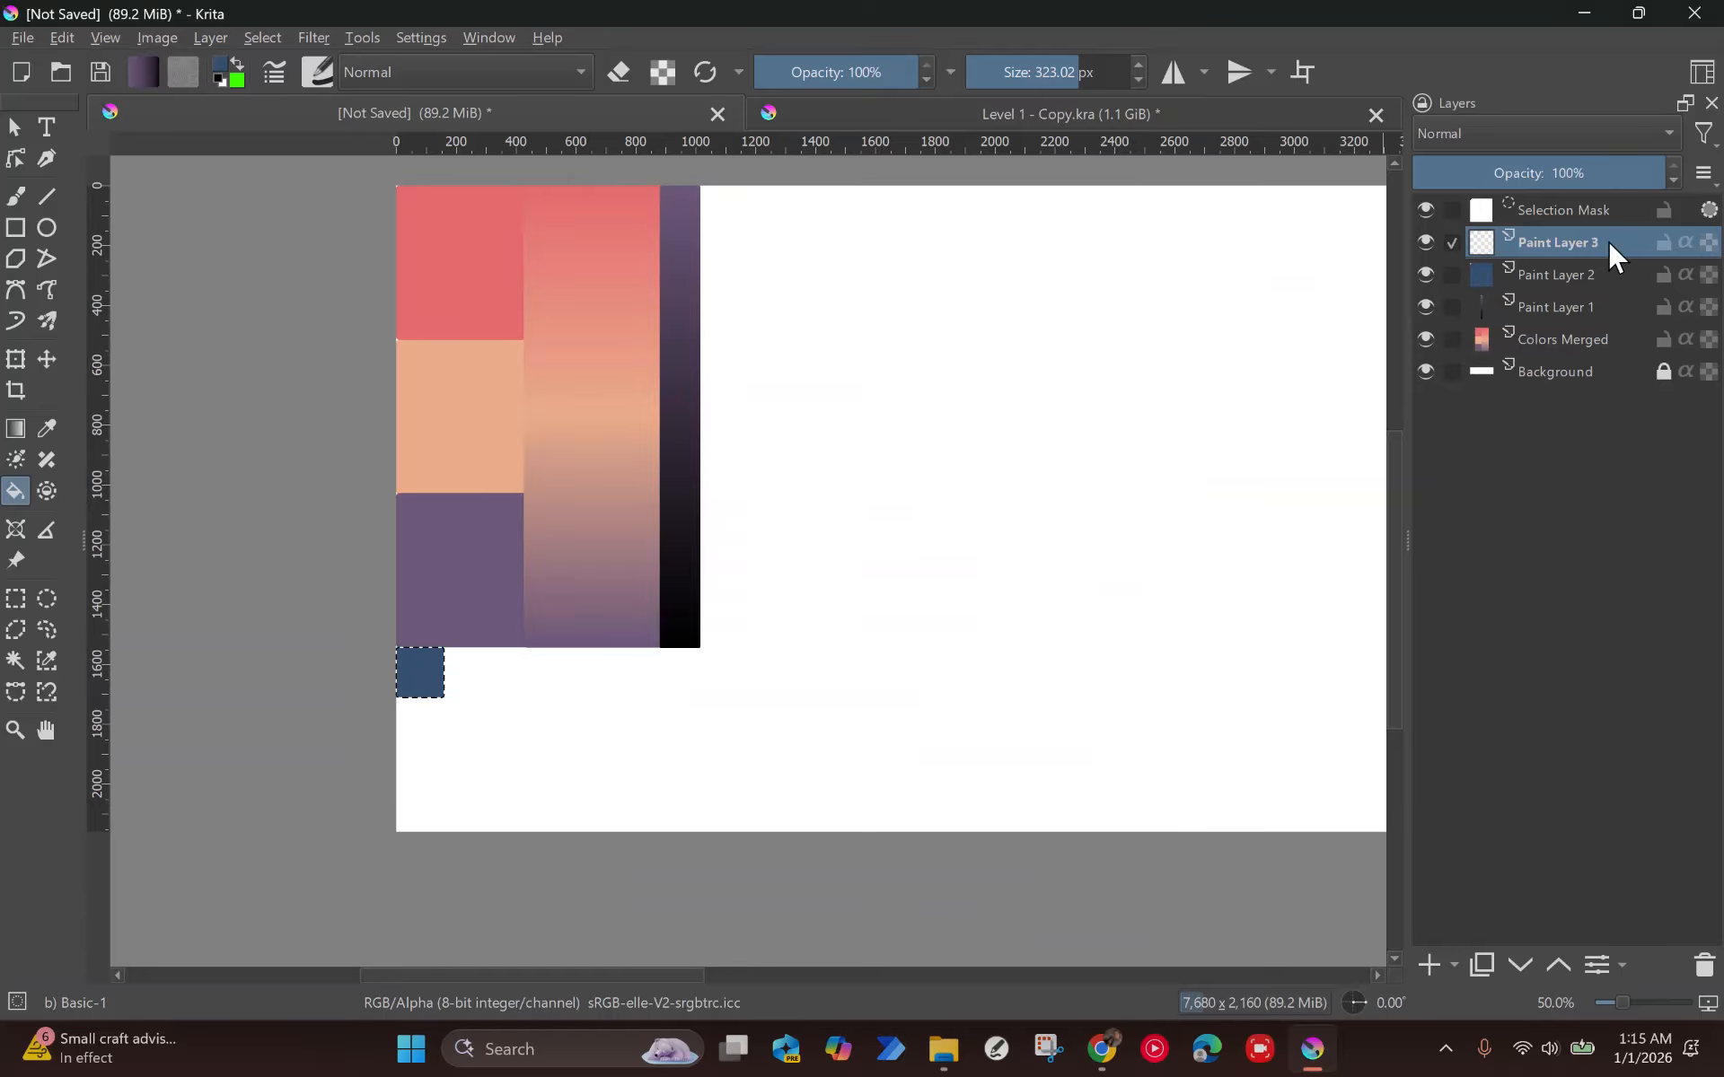
{"action": "left_click", "coordinate": [1104, 1058]}
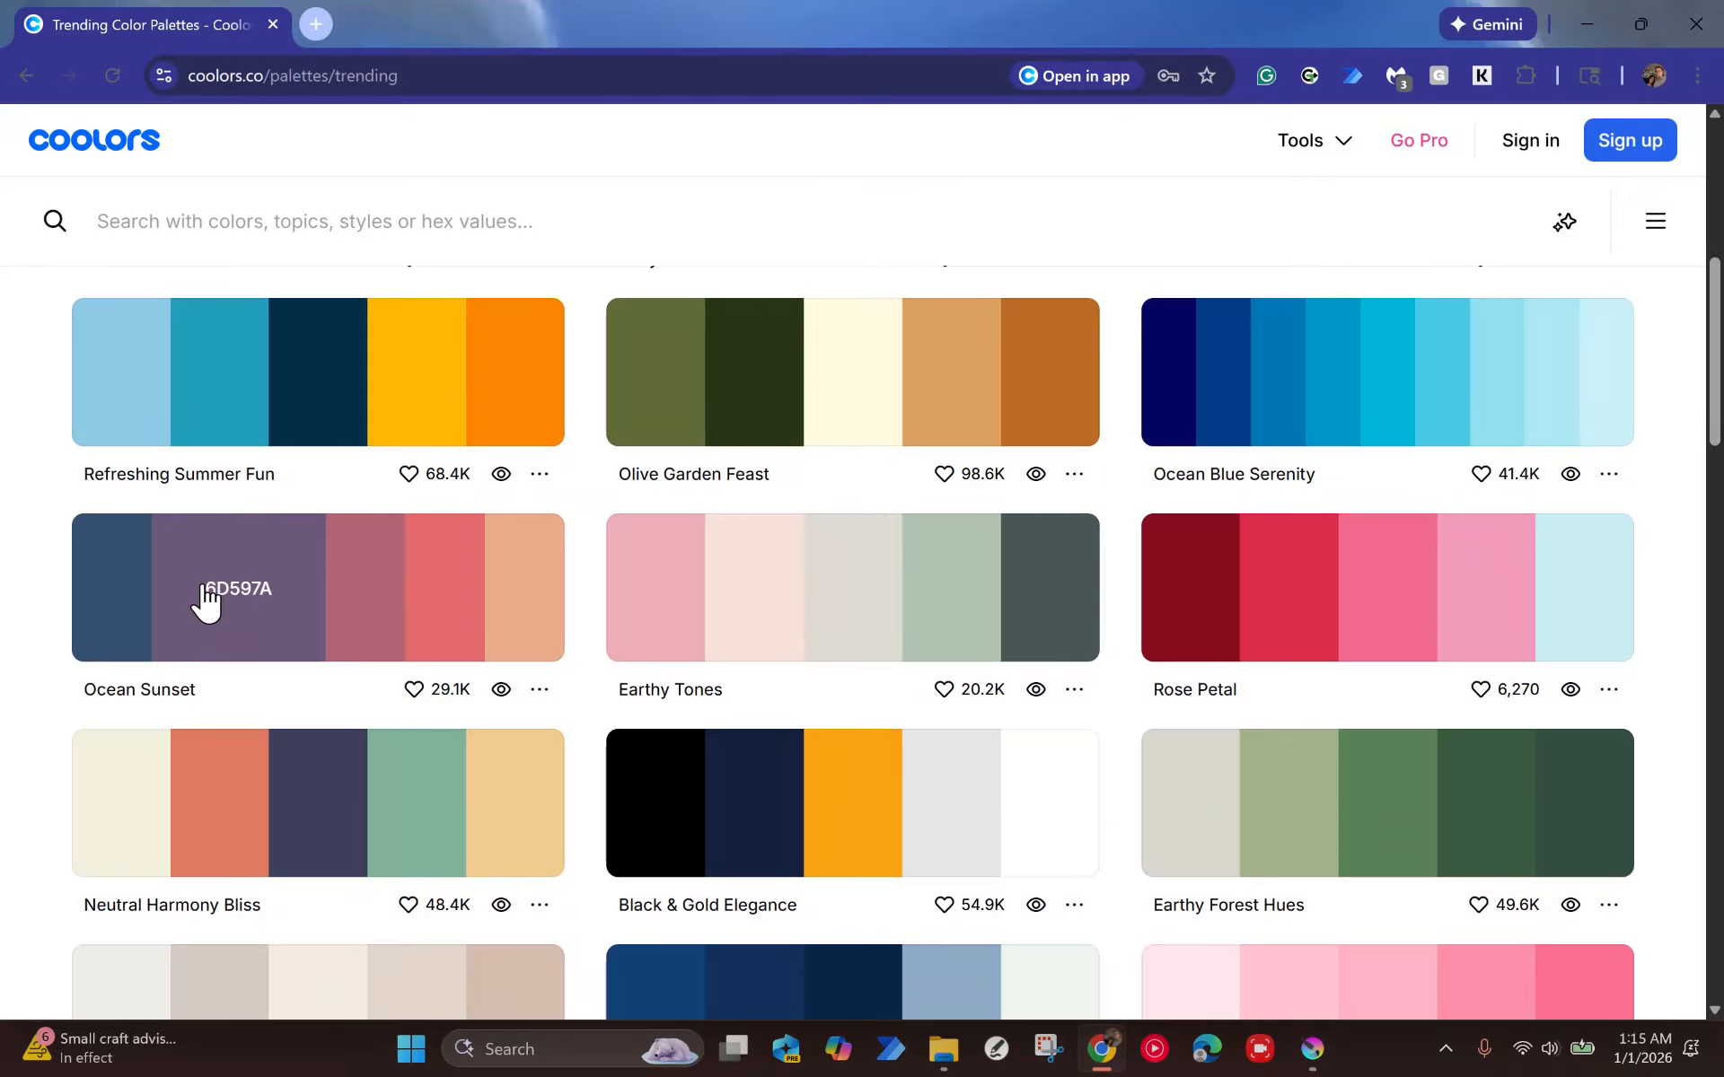
{"action": "left_click", "coordinate": [153, 604]}
{"action": "left_click", "coordinate": [347, 582]}
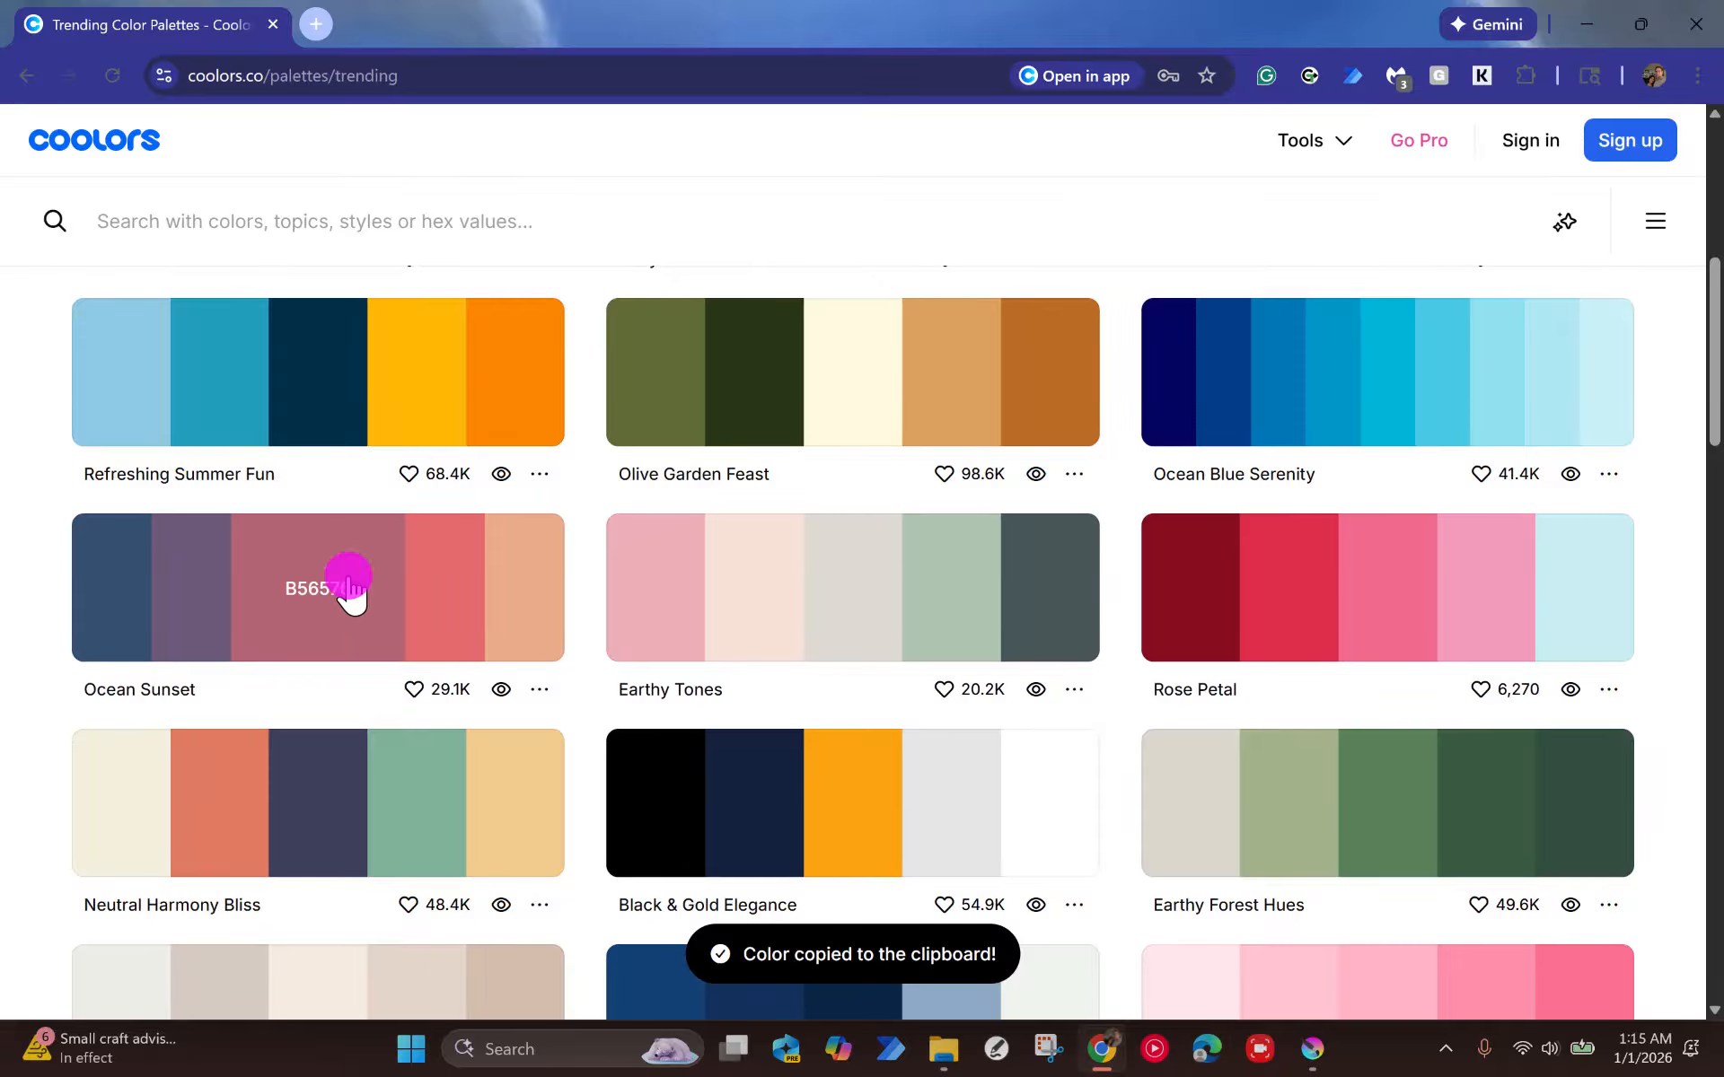
{"action": "left_click", "coordinate": [1101, 1051]}
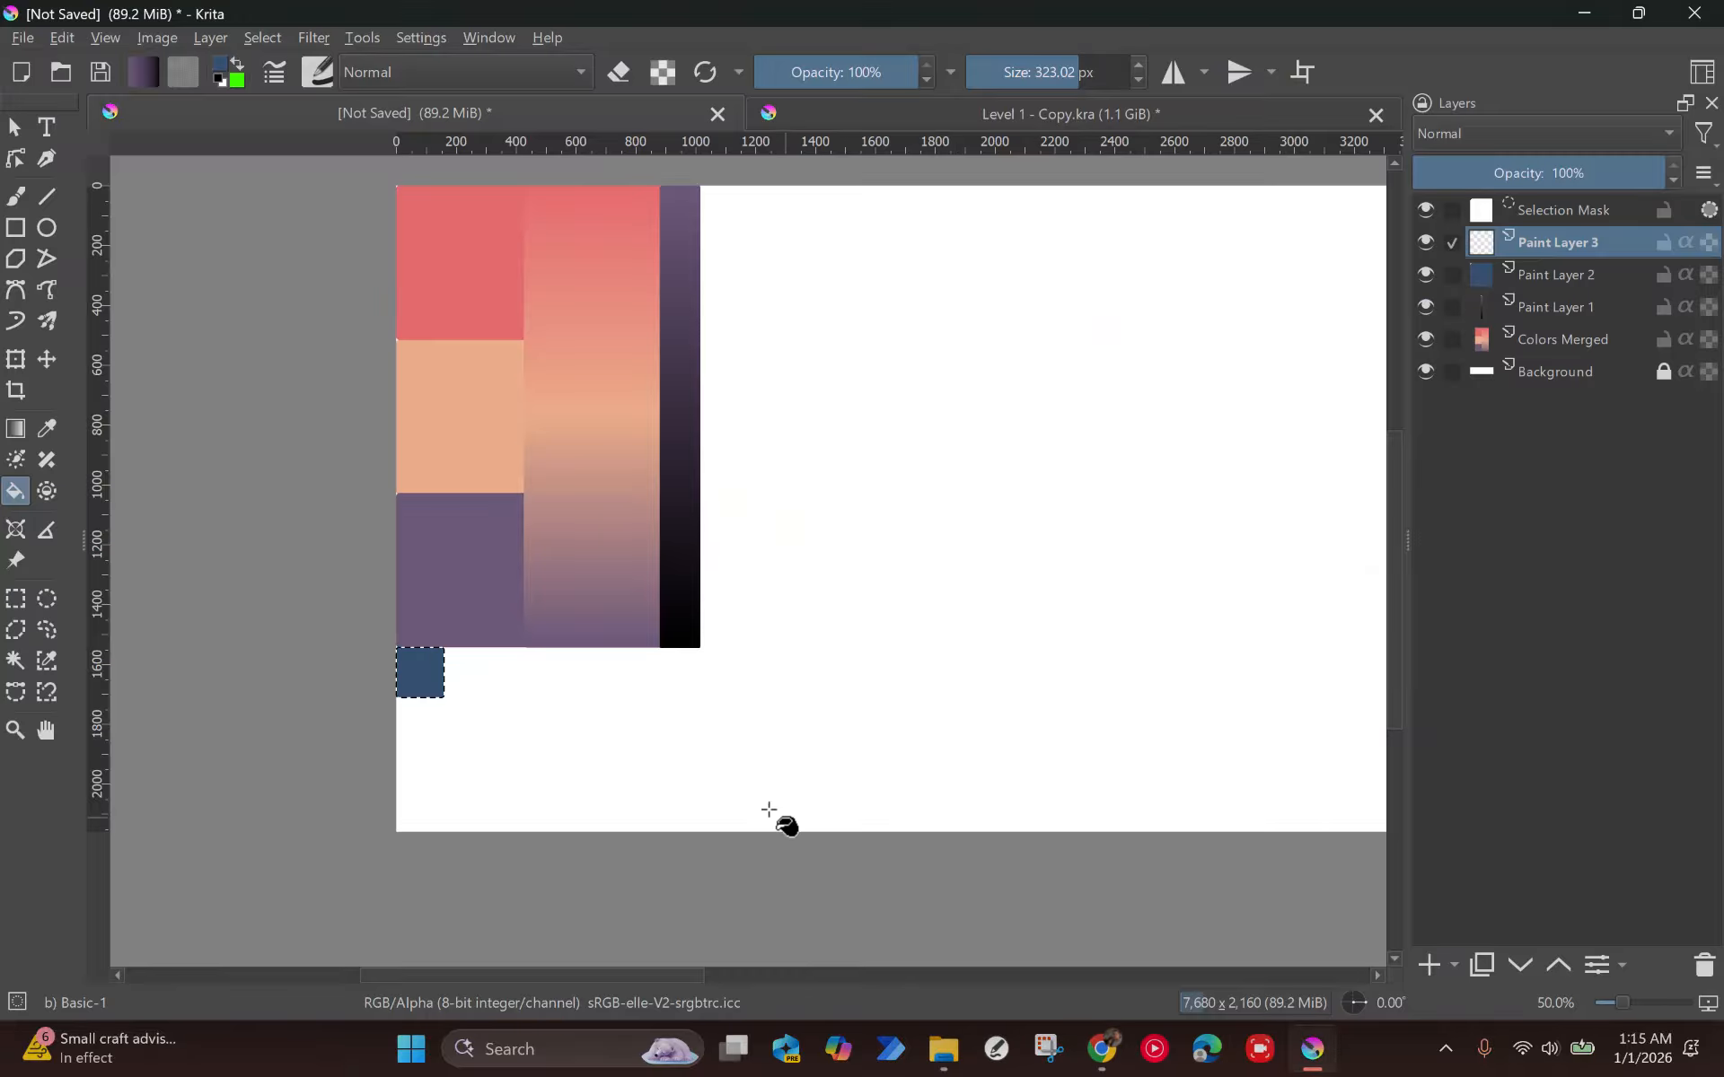
Set the foreground color to b56576, fill the small selection on the new layer, and clear the selection.
{"action": "left_click", "coordinate": [225, 64]}
{"action": "left_click_drag", "start_coordinate": [1088, 752], "coordinate": [1229, 750]}
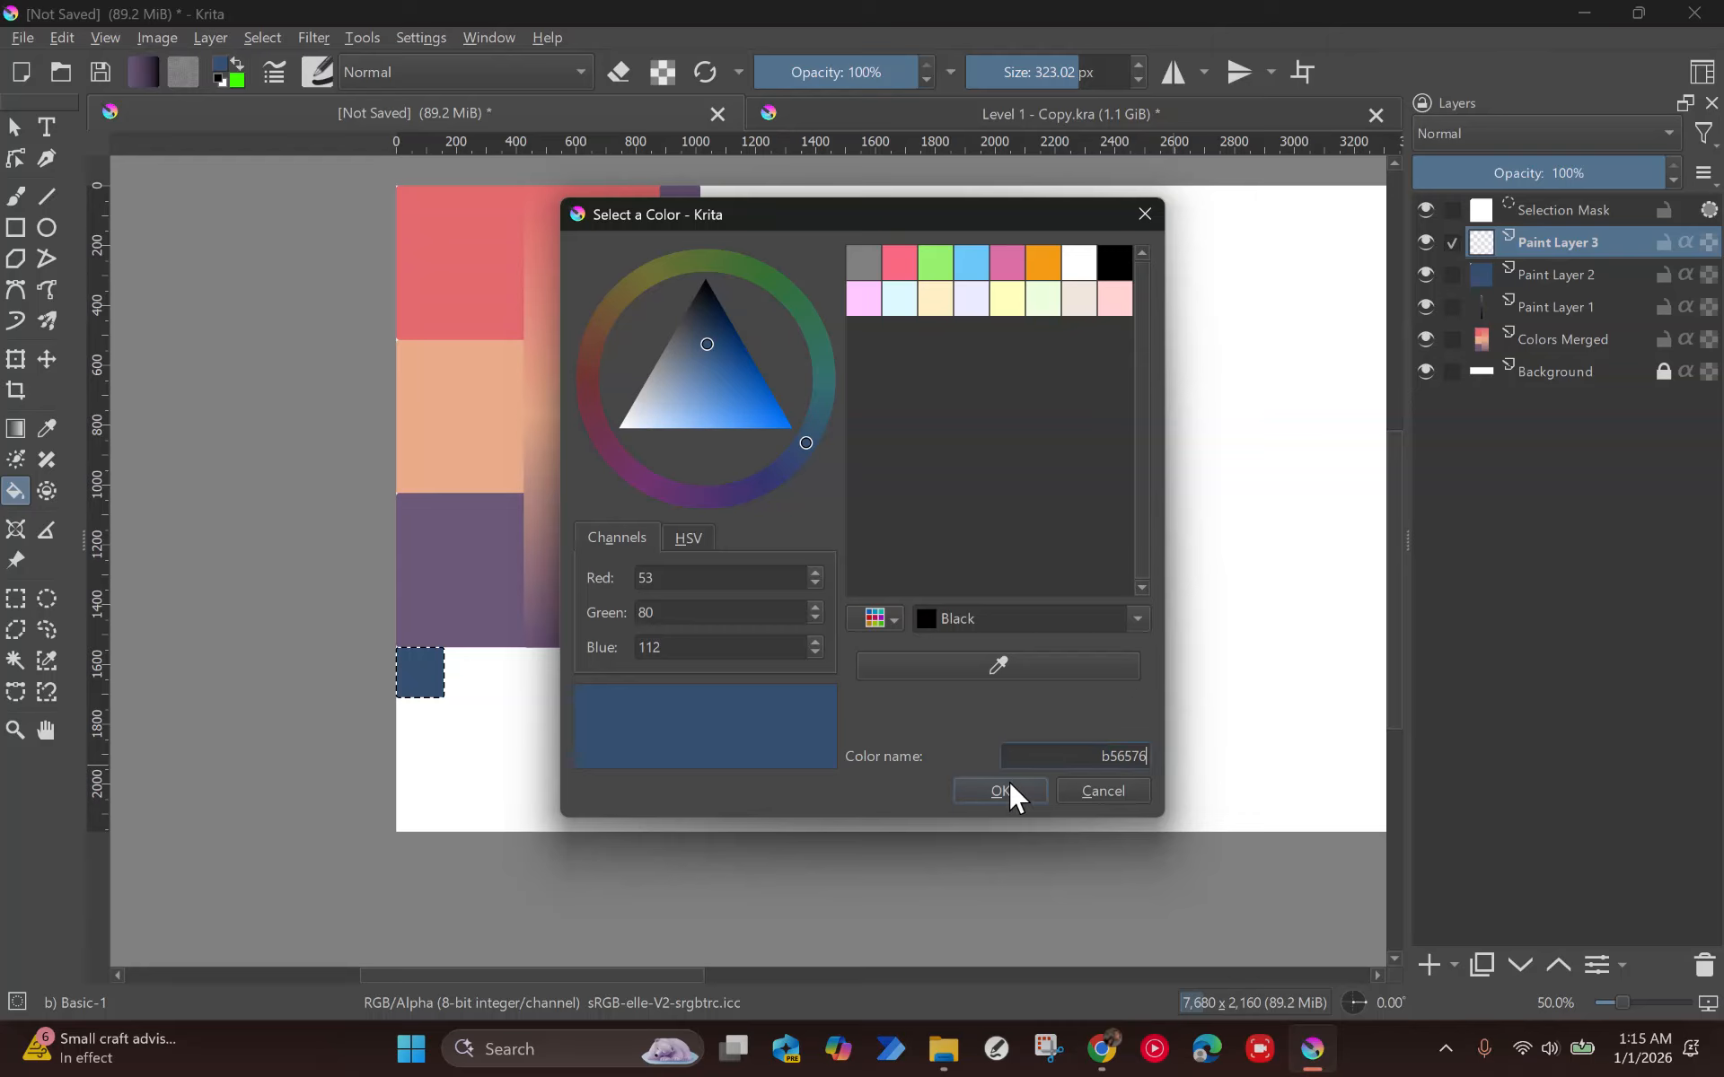
{"action": "left_click", "coordinate": [999, 790]}
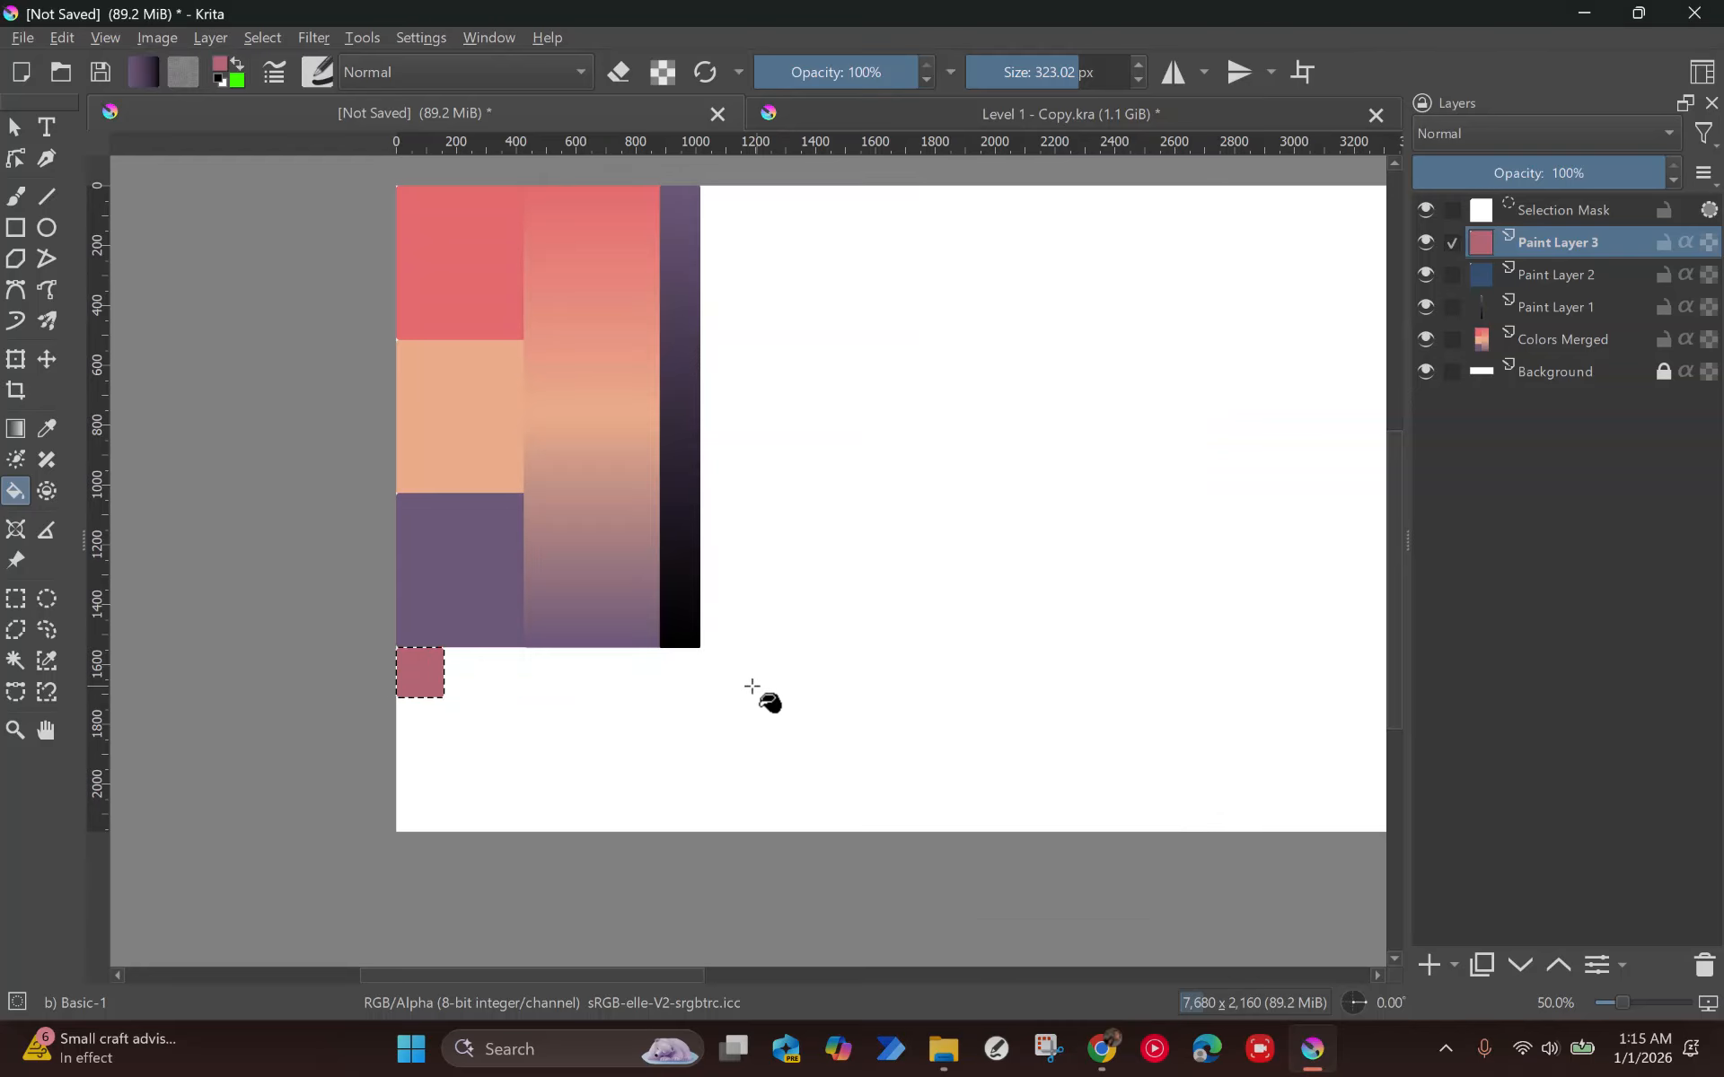
{"action": "key", "text": "ctrl+shift+a"}
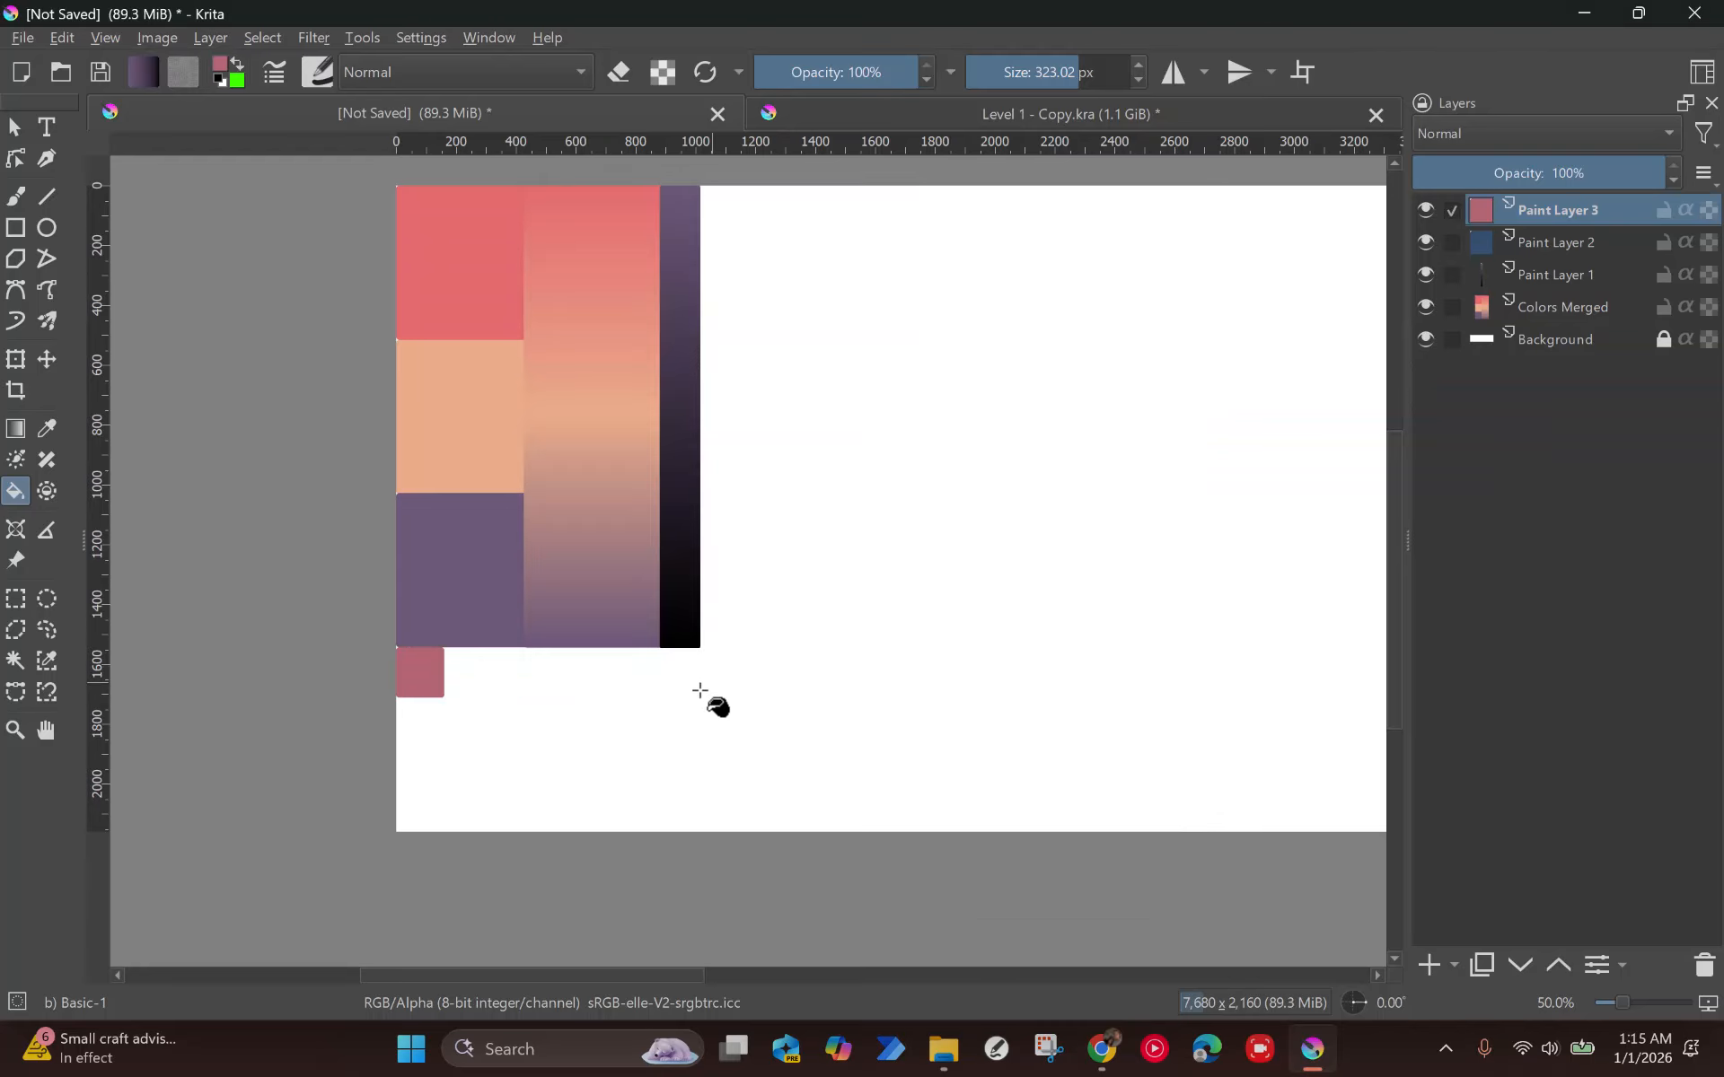
Move the rose swatch to the right of the blue swatch, level with it and slightly overlapping its edge.
{"action": "key", "text": "t"}
{"action": "left_click_drag", "start_coordinate": [500, 697], "coordinate": [549, 695]}
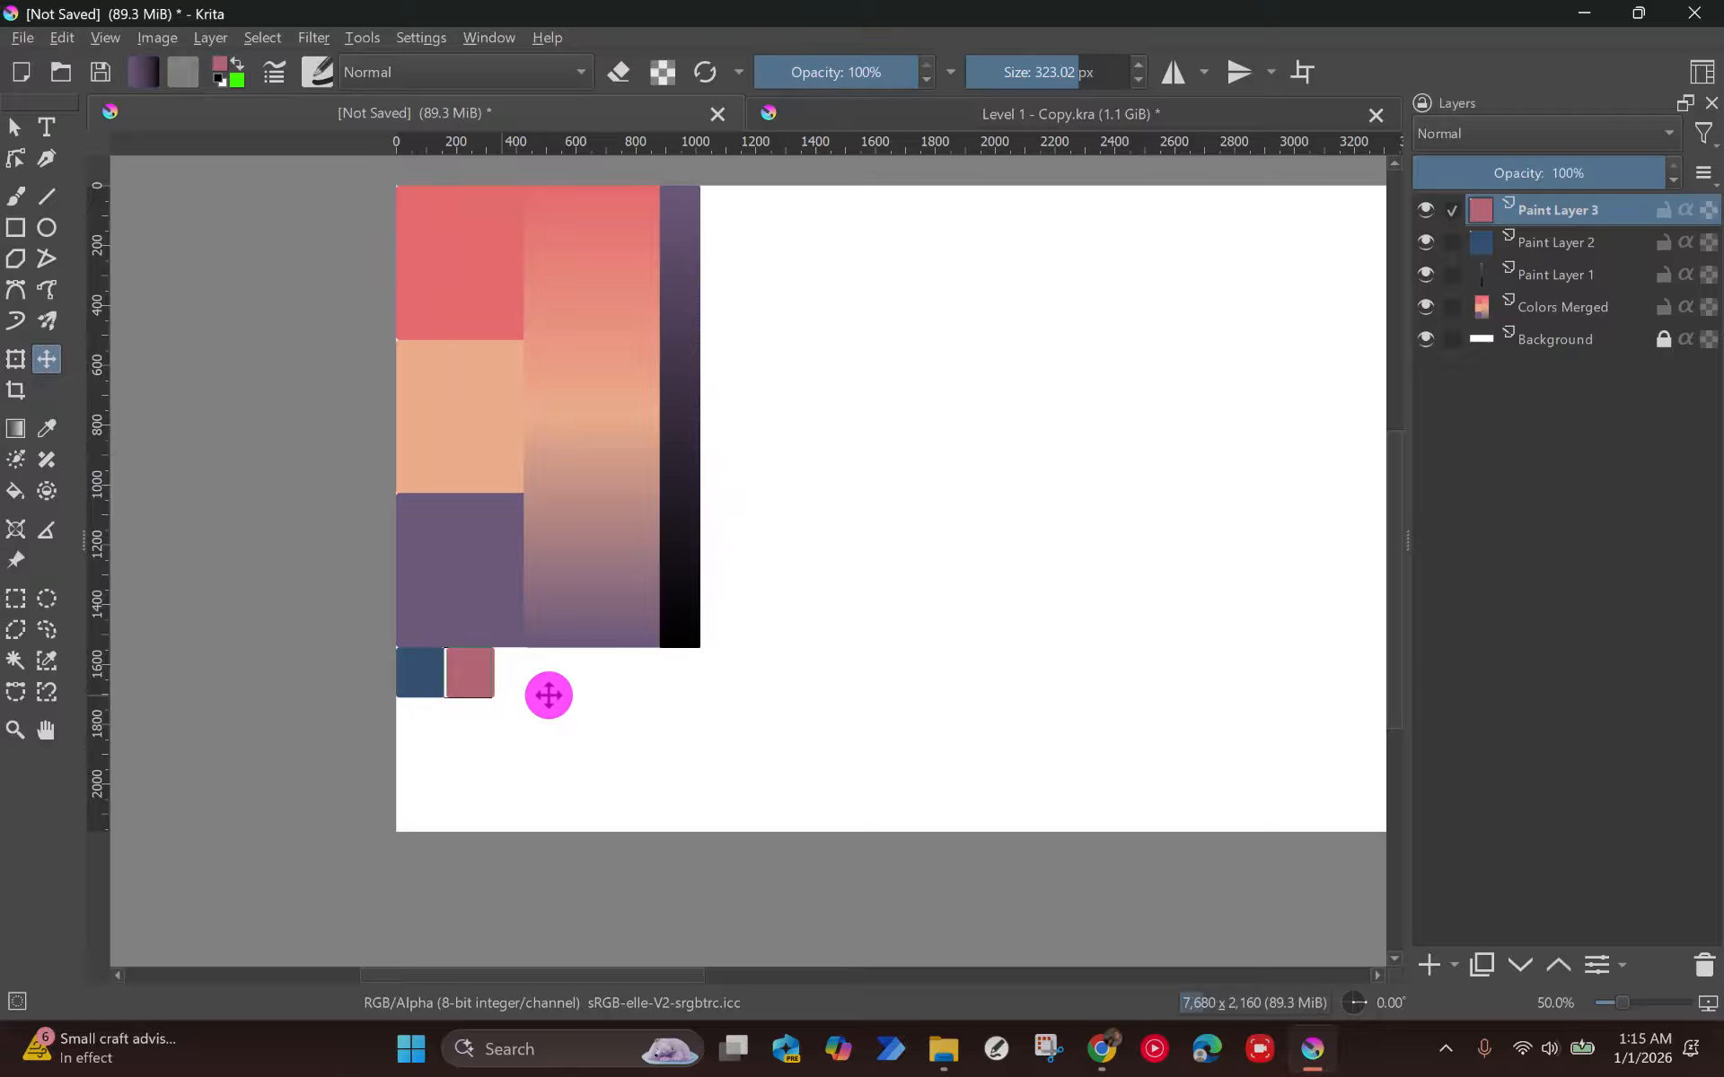
{"action": "left_click", "coordinate": [418, 681], "text": "ctrl"}
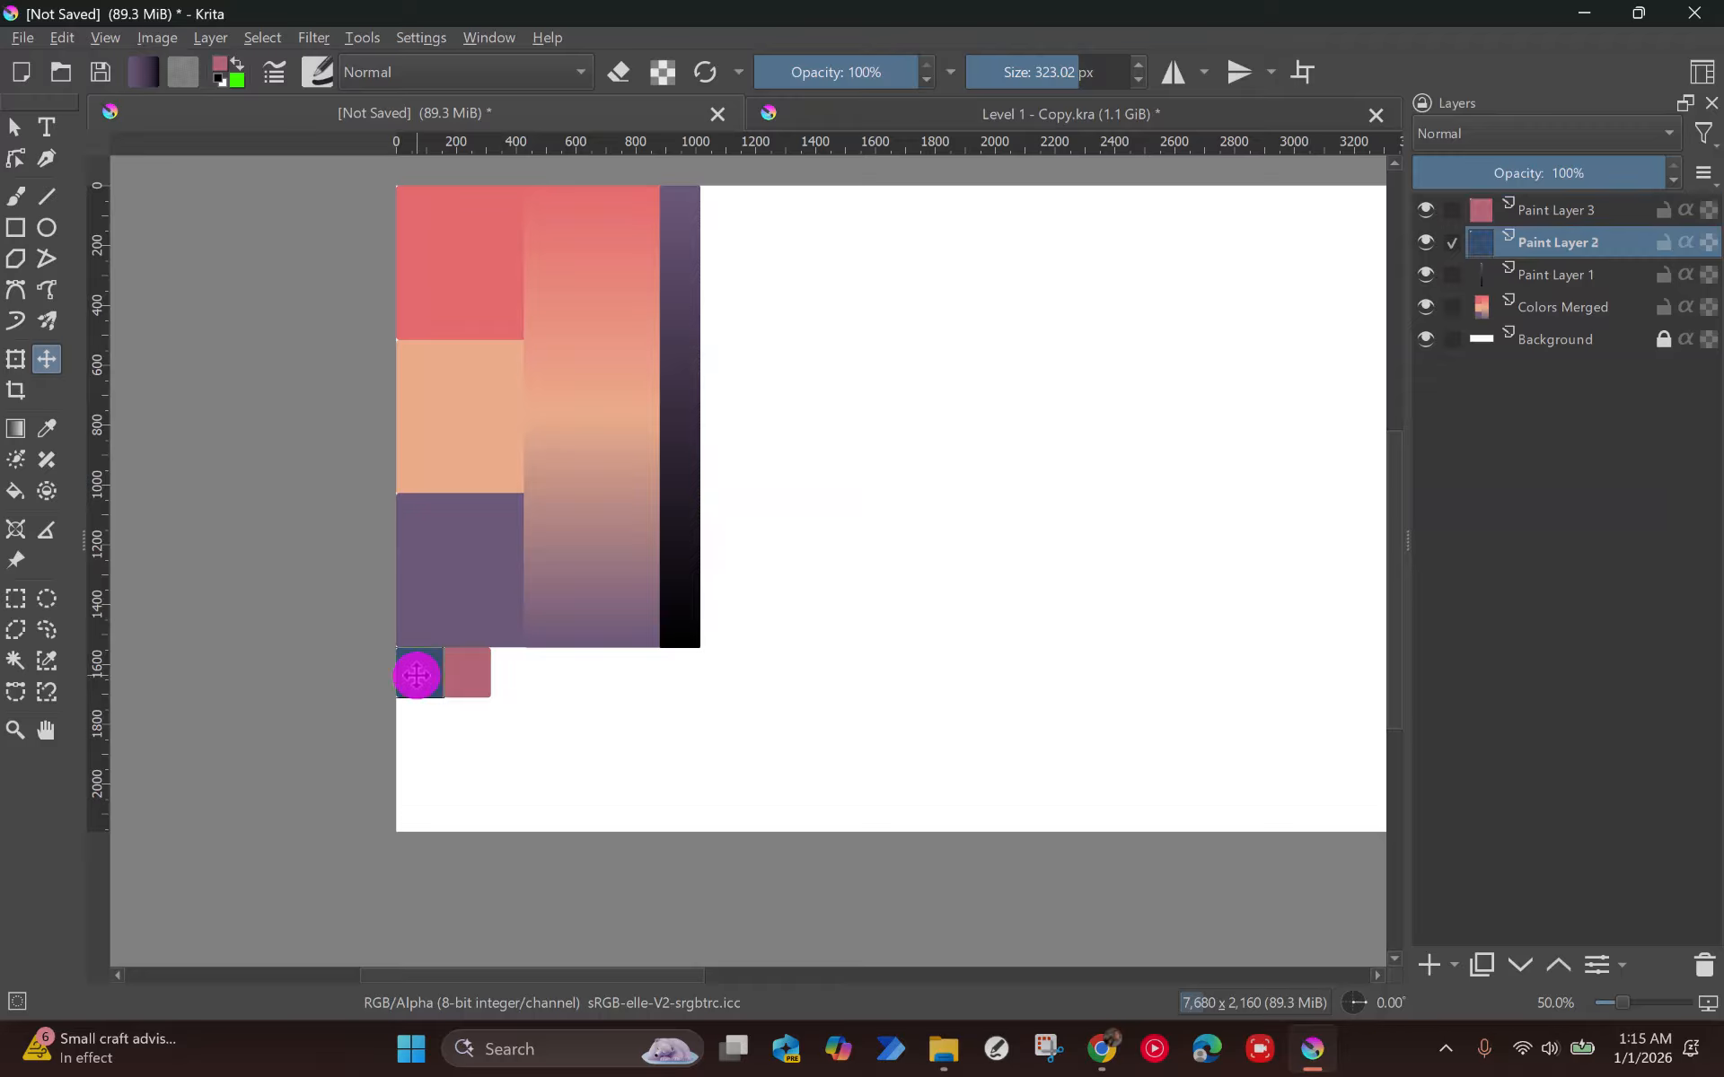
{"action": "left_click_drag", "start_coordinate": [427, 675], "coordinate": [416, 675]}
{"action": "key", "text": "e"}
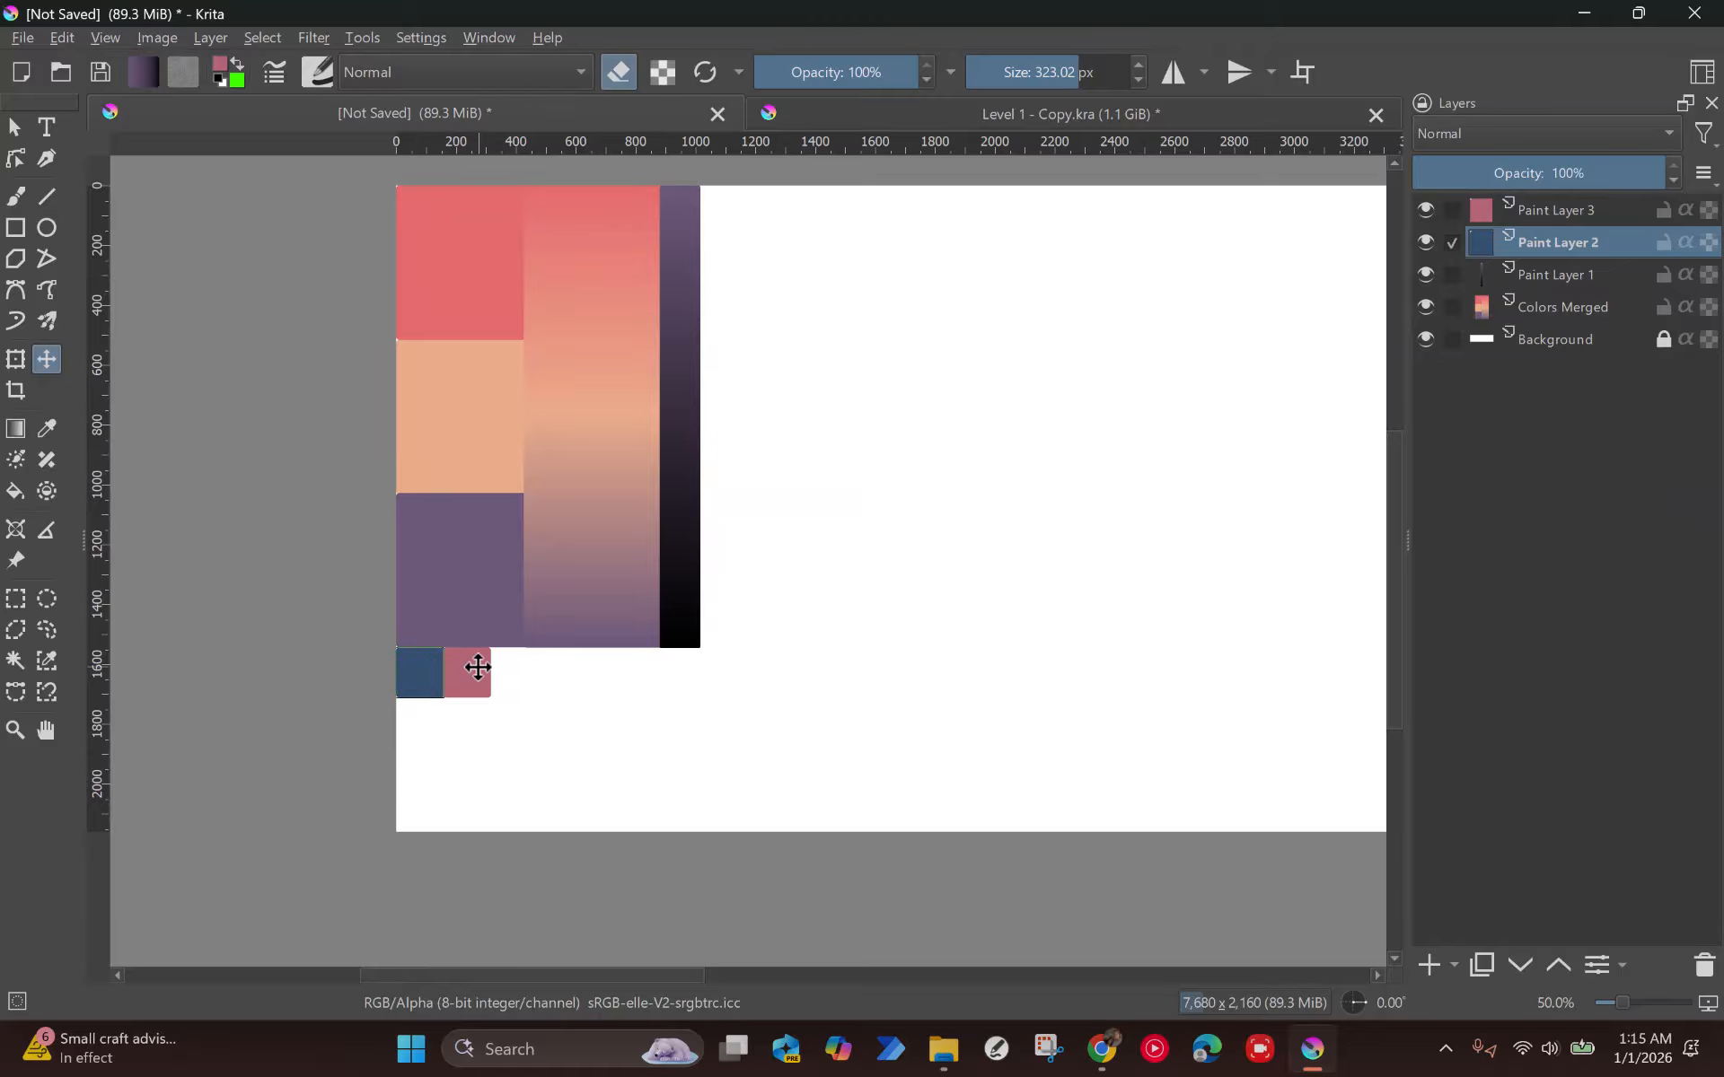
{"action": "left_click", "coordinate": [478, 667]}
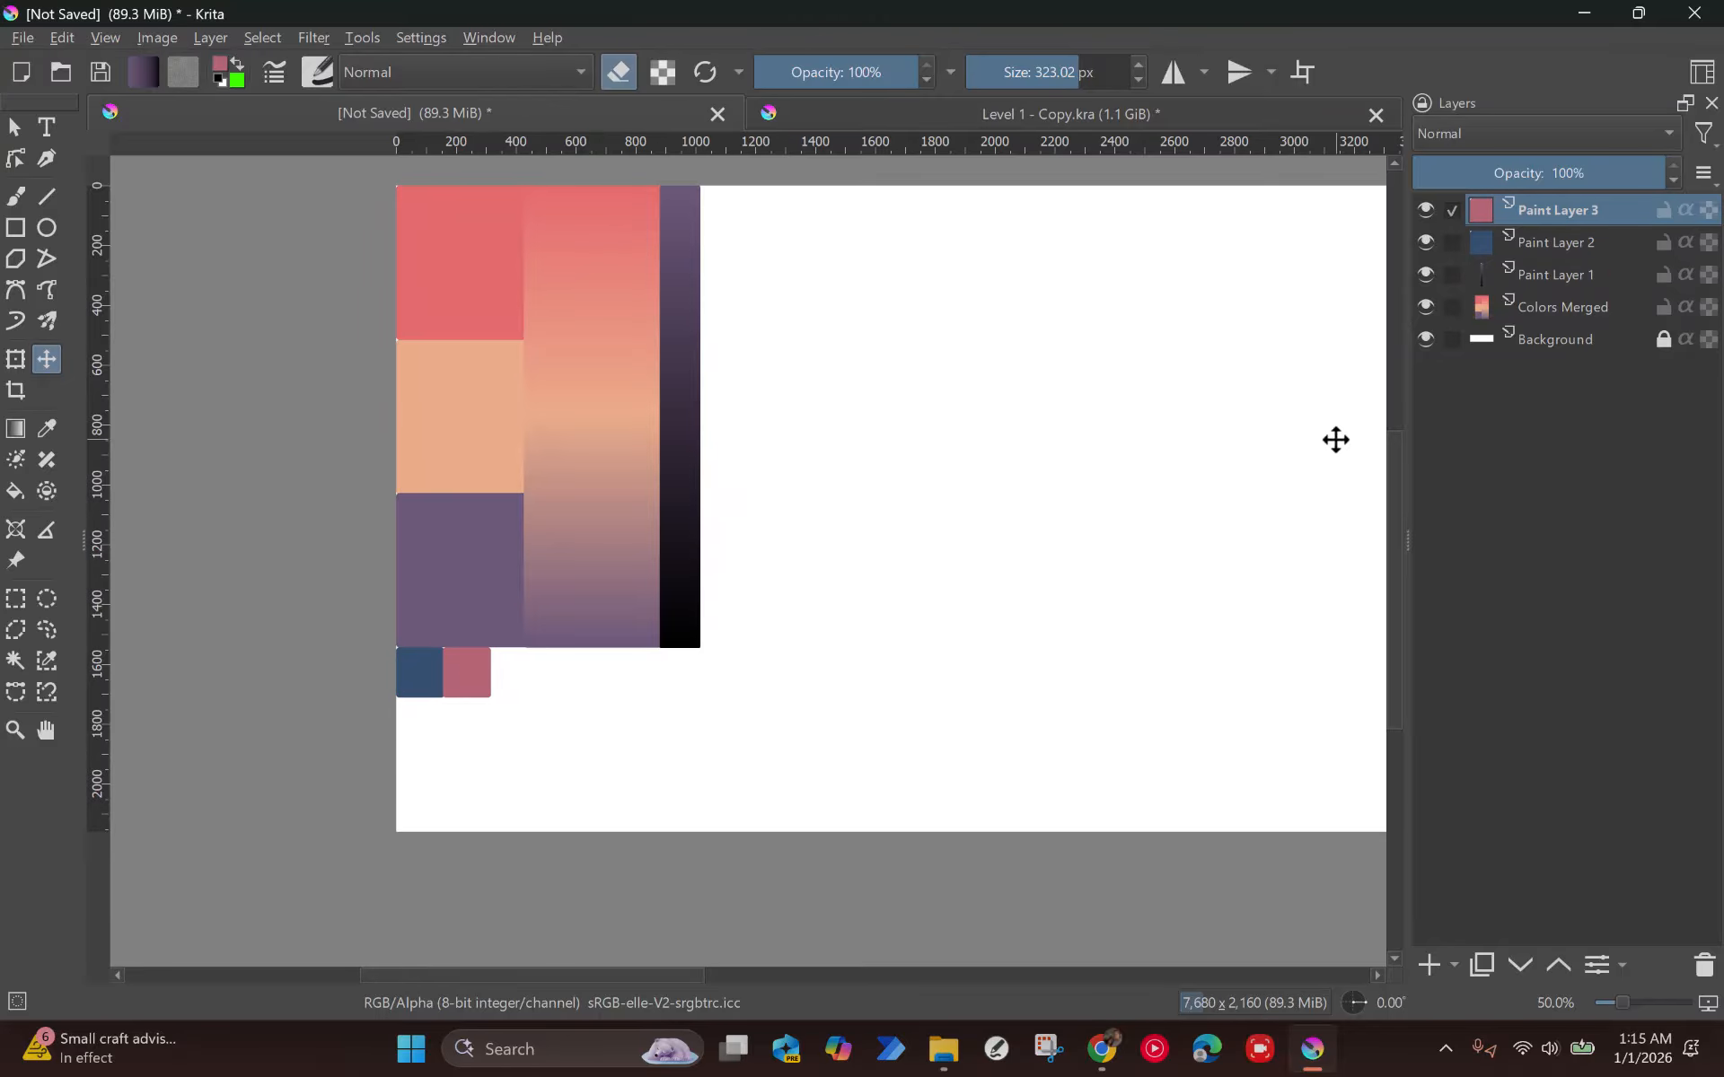
{"action": "scroll", "coordinate": [402, 725], "scroll_direction": "up", "scroll_amount": 4}
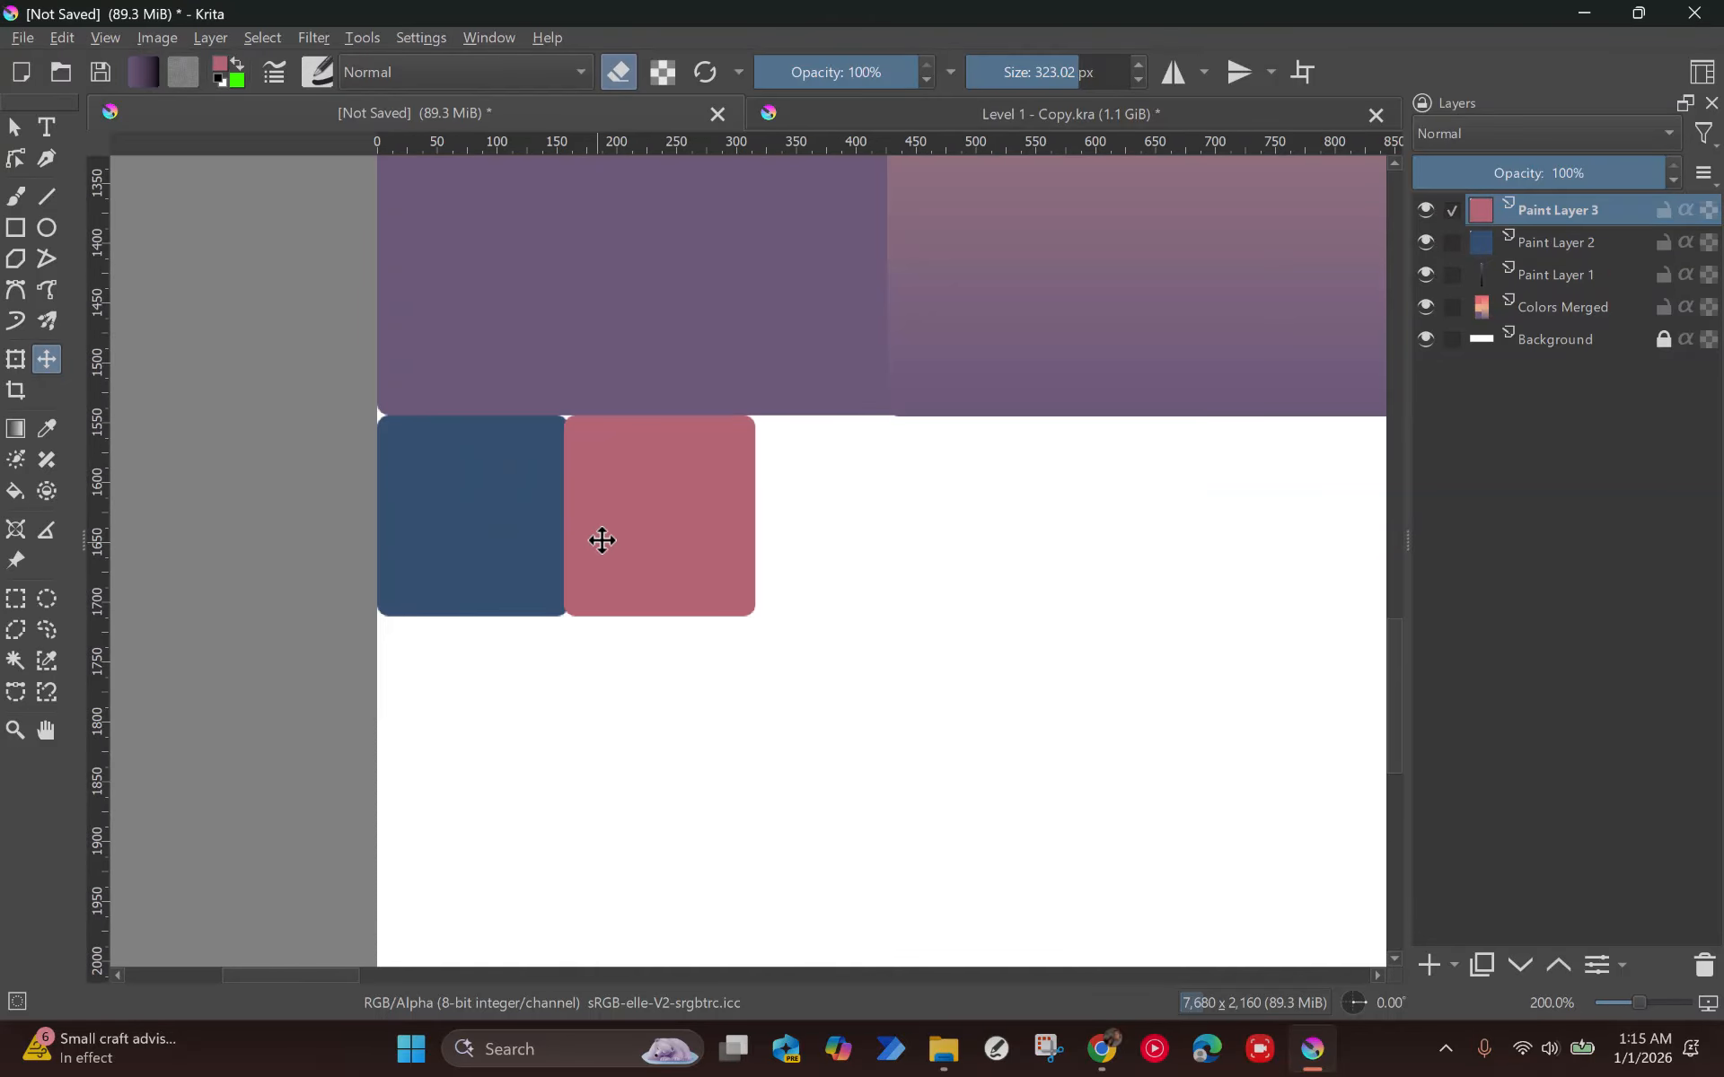
{"action": "left_click_drag", "start_coordinate": [643, 527], "coordinate": [628, 528]}
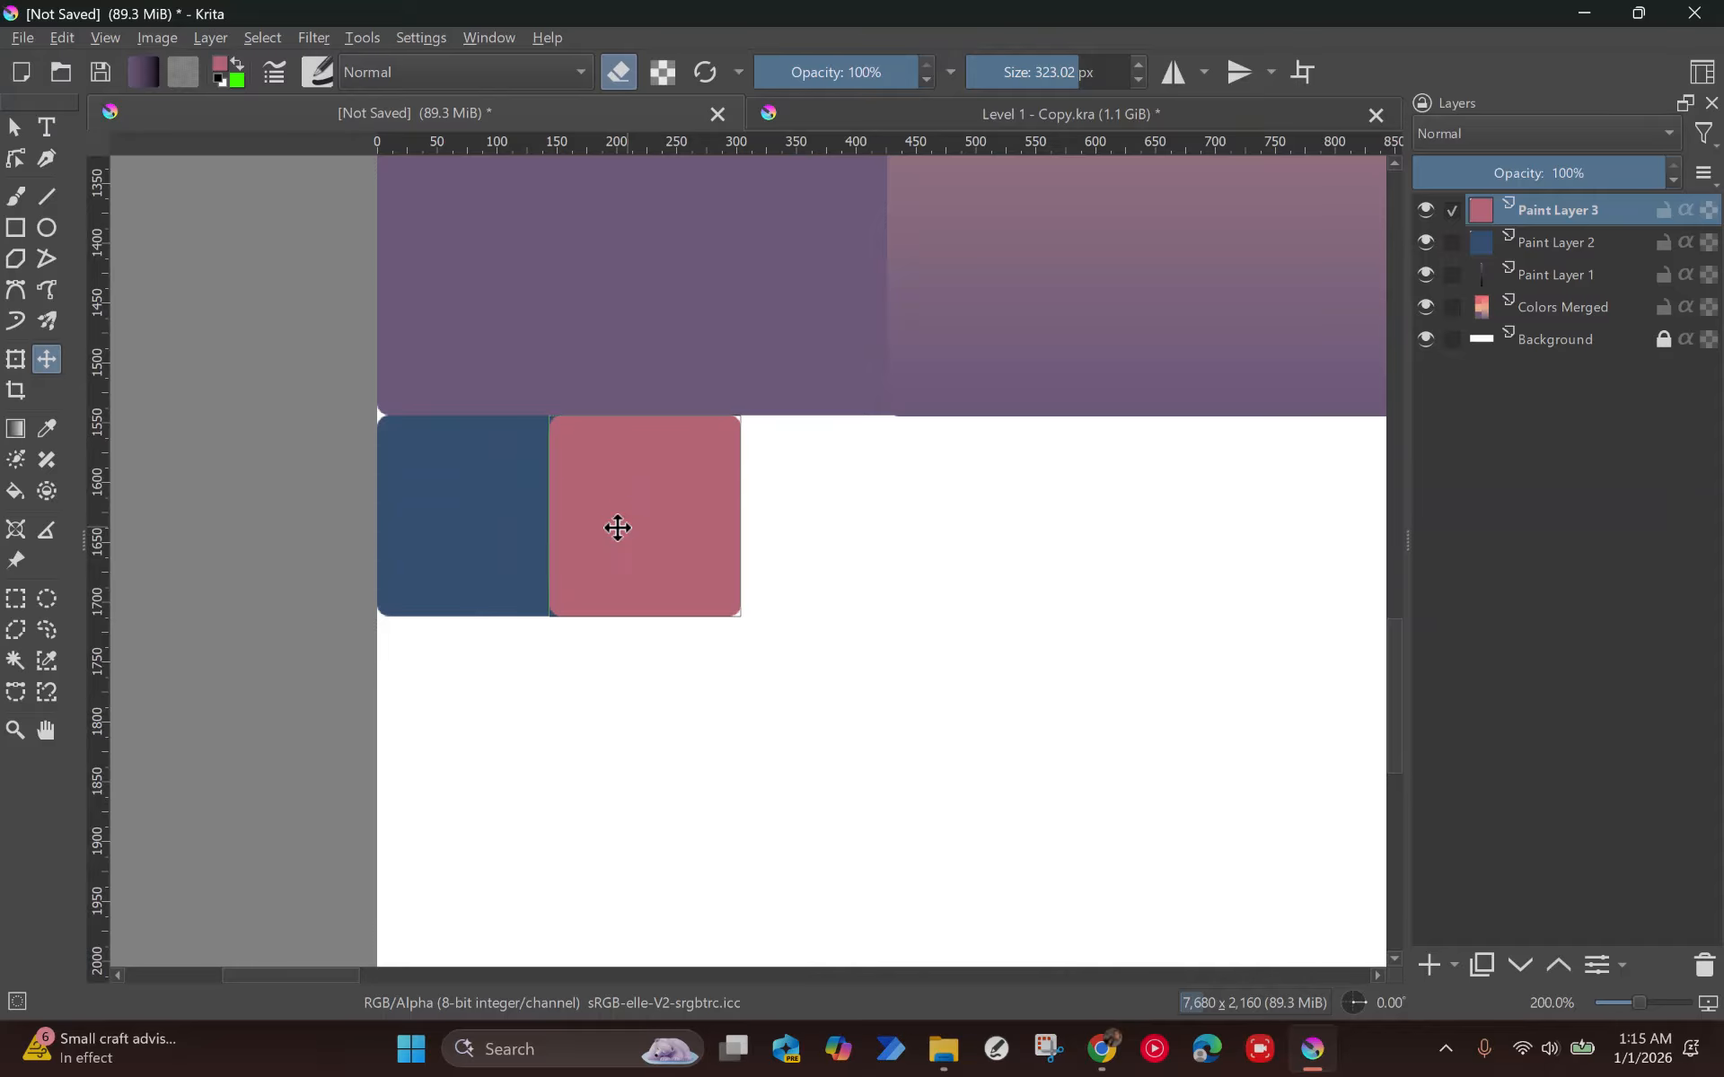
Merge Paint Layers 1, 2 and 3 with Colors Merged into a single layer.
{"action": "left_click", "coordinate": [1542, 276], "text": "shift"}
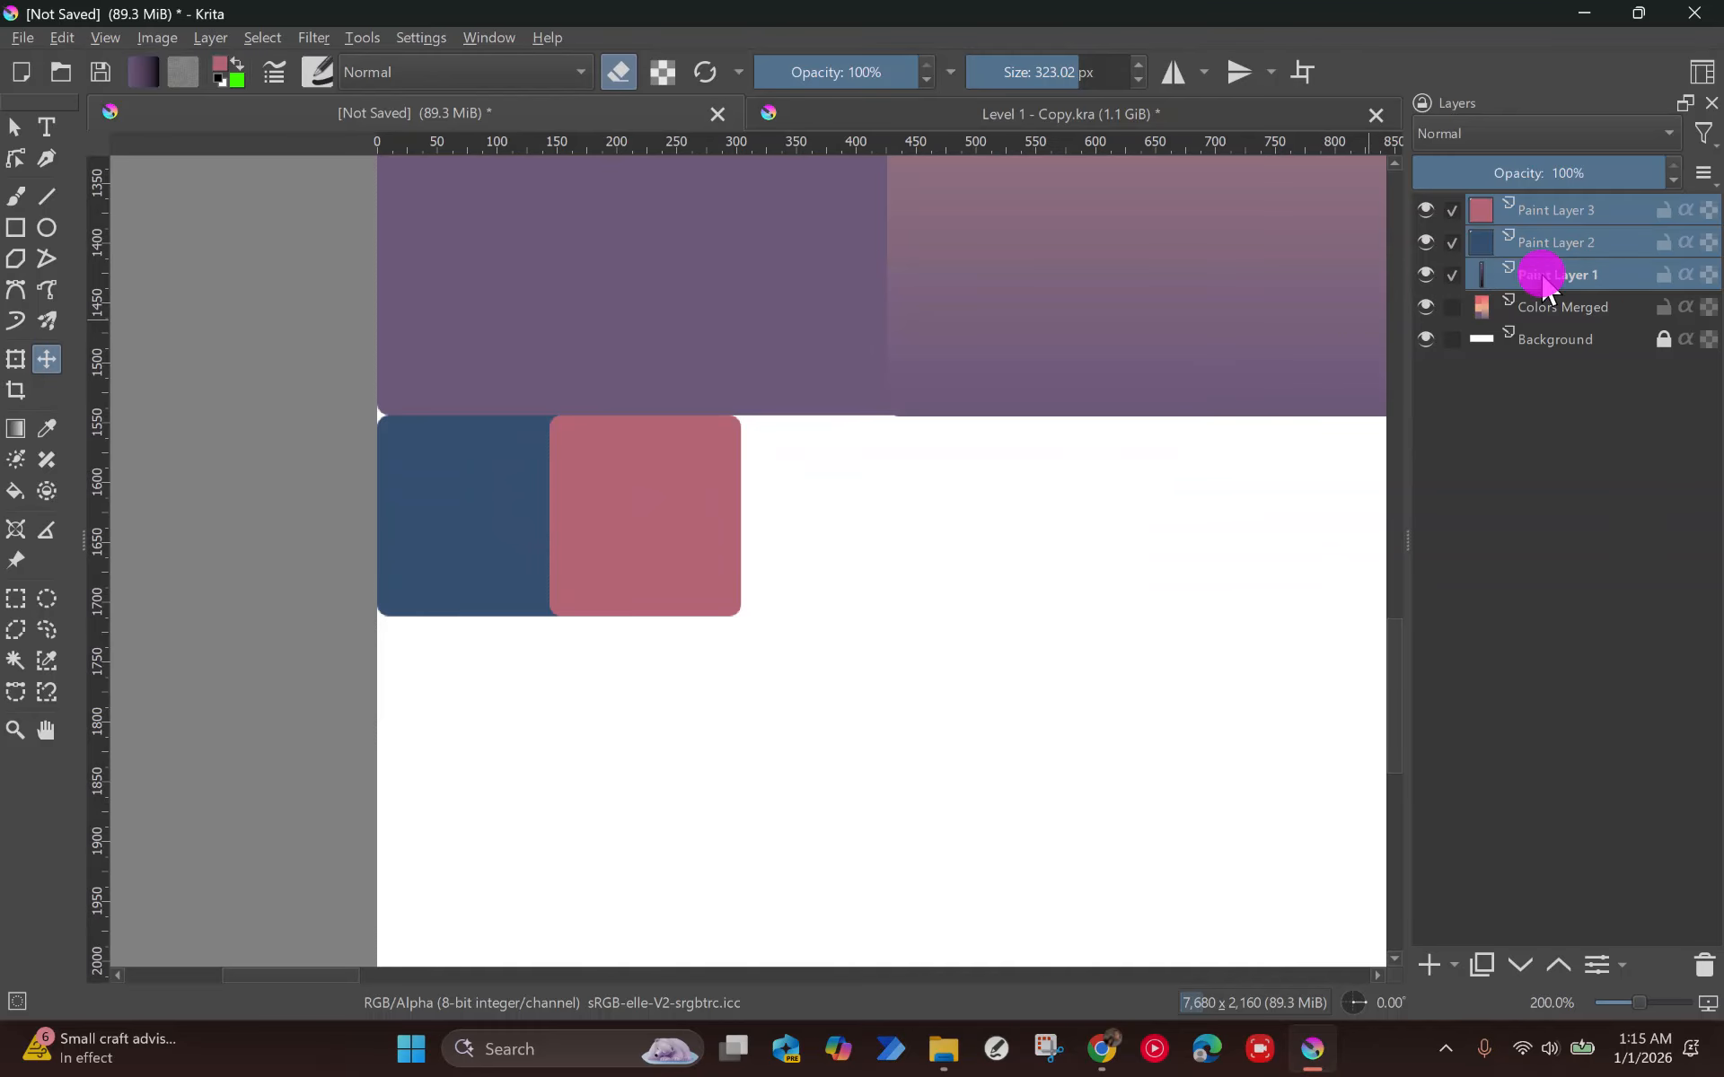
{"action": "left_click", "coordinate": [1531, 309], "text": "shift"}
{"action": "key", "text": "ctrl+e"}
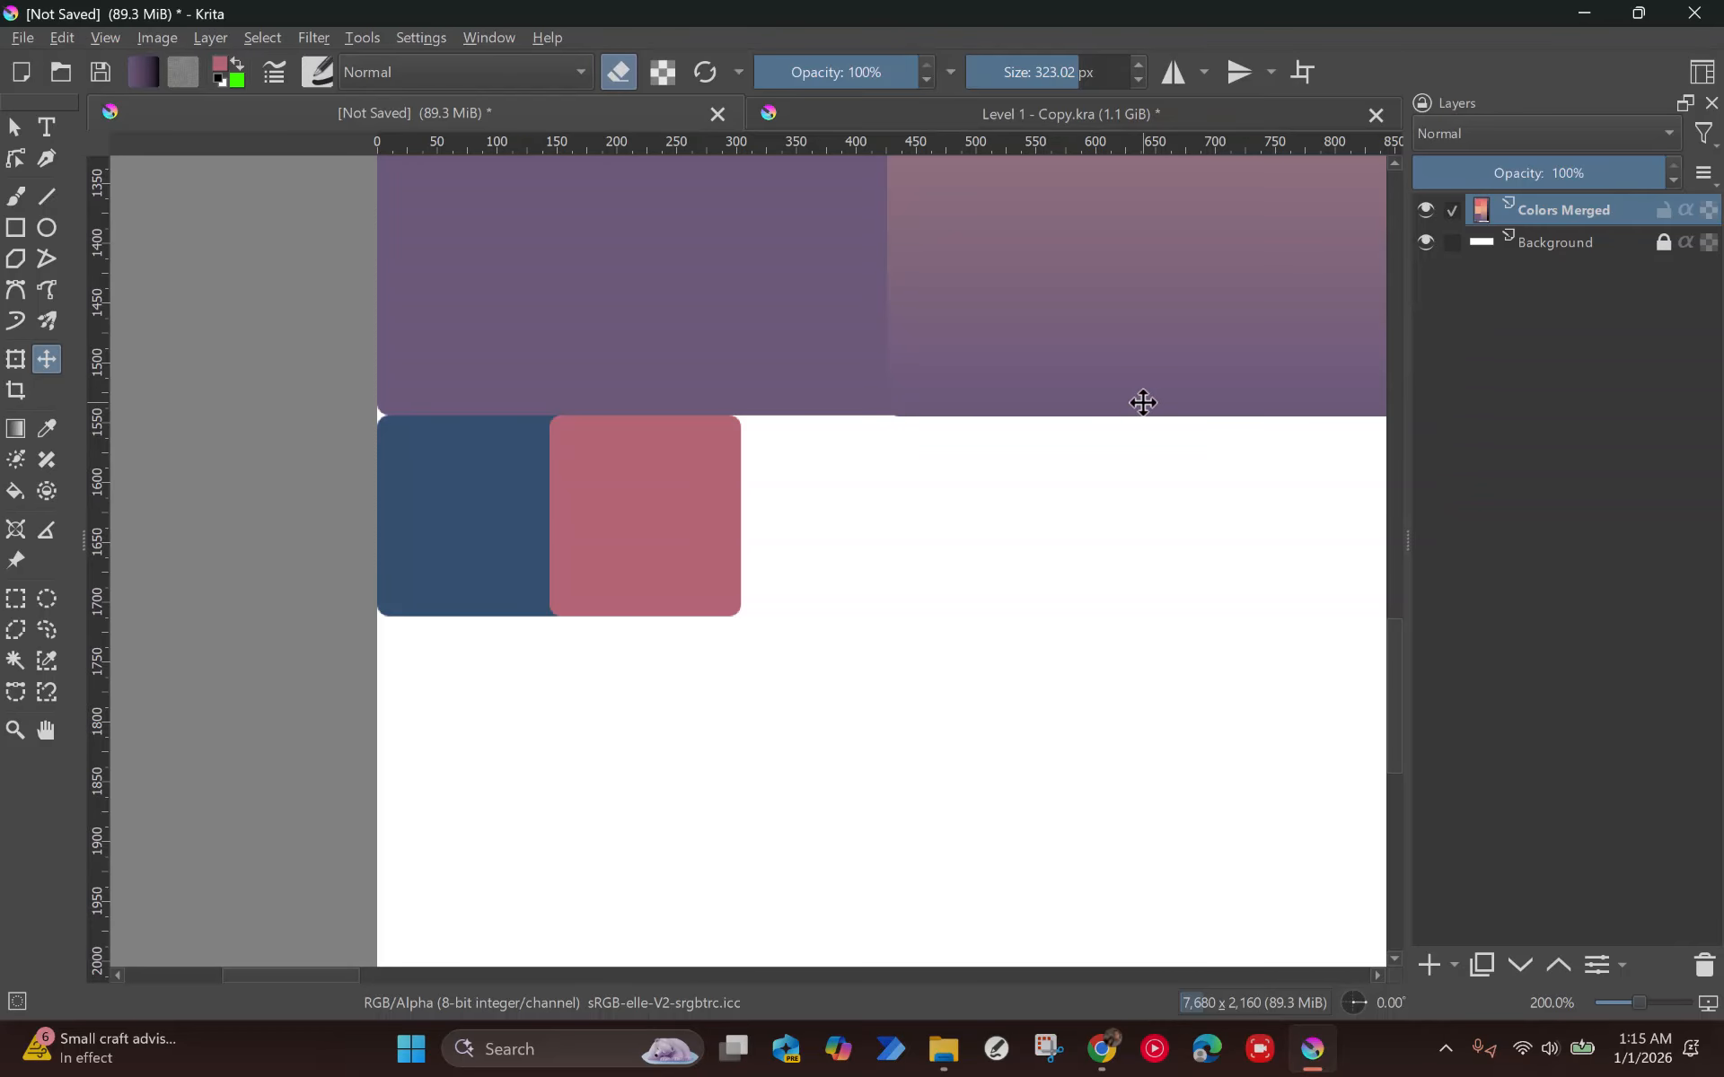
{"action": "scroll", "coordinate": [790, 467], "scroll_direction": "down", "scroll_amount": 10}
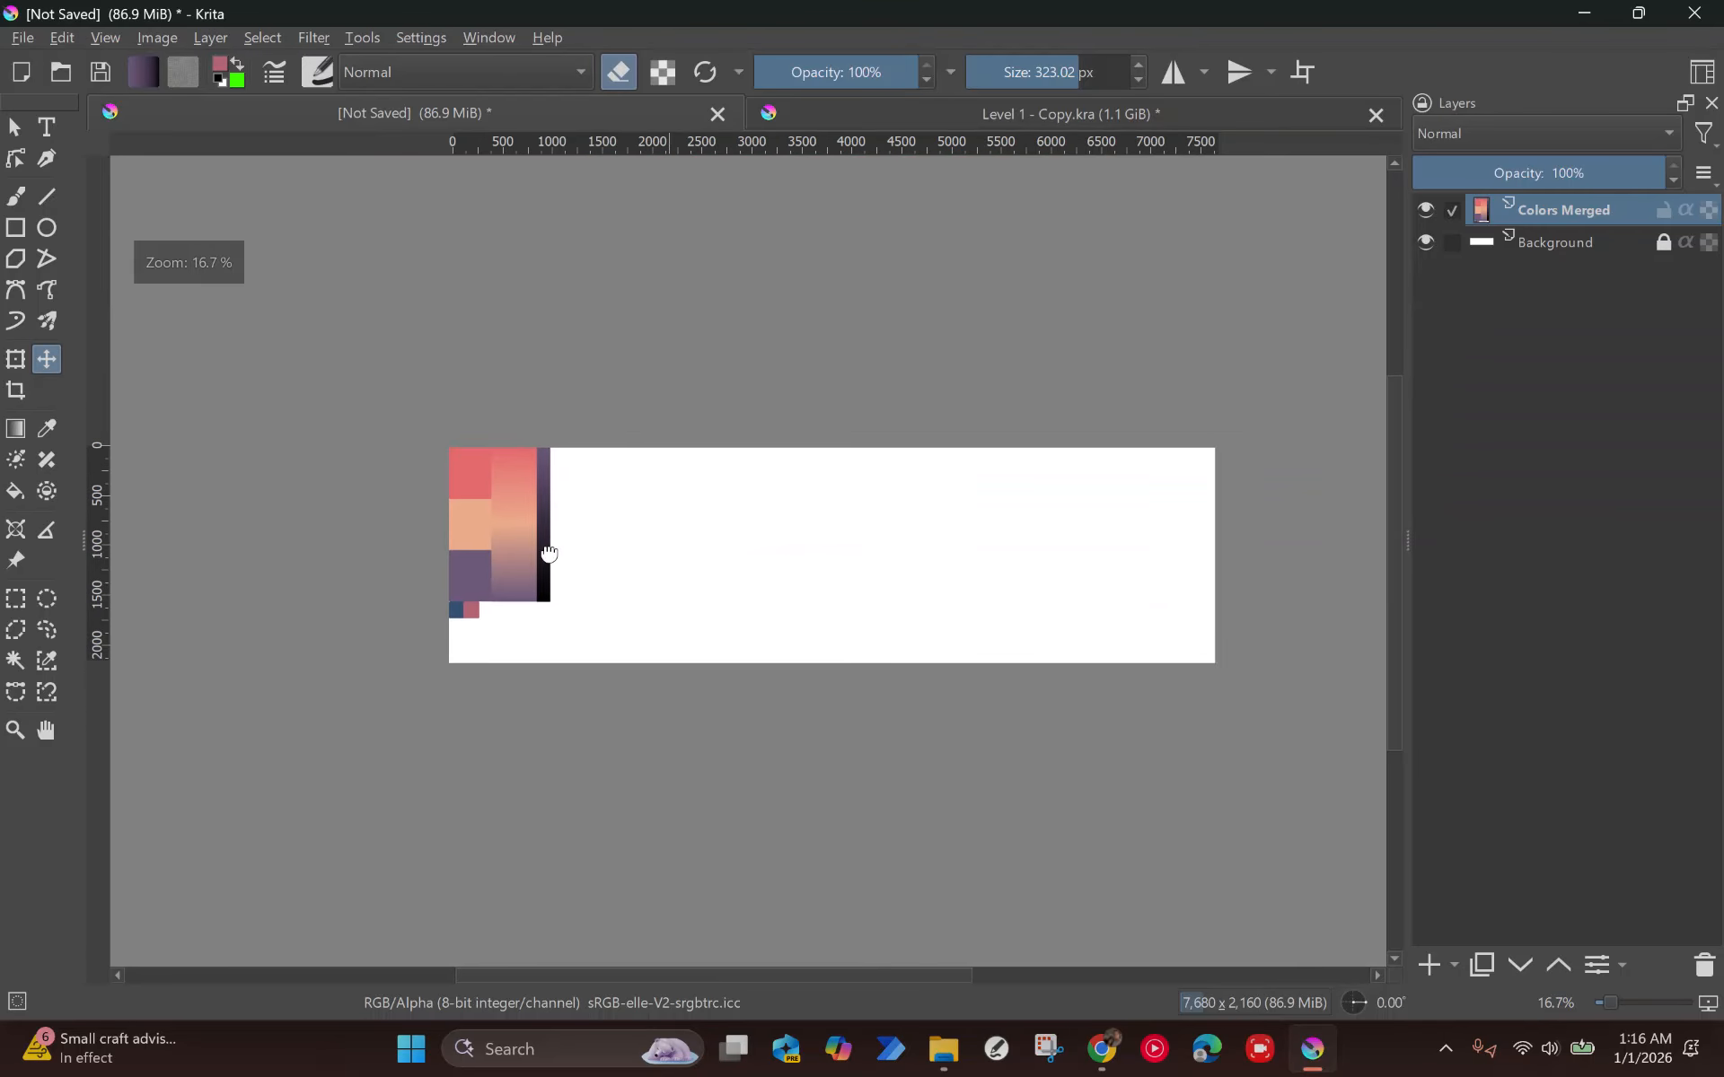
{"action": "left_click", "coordinate": [436, 585]}
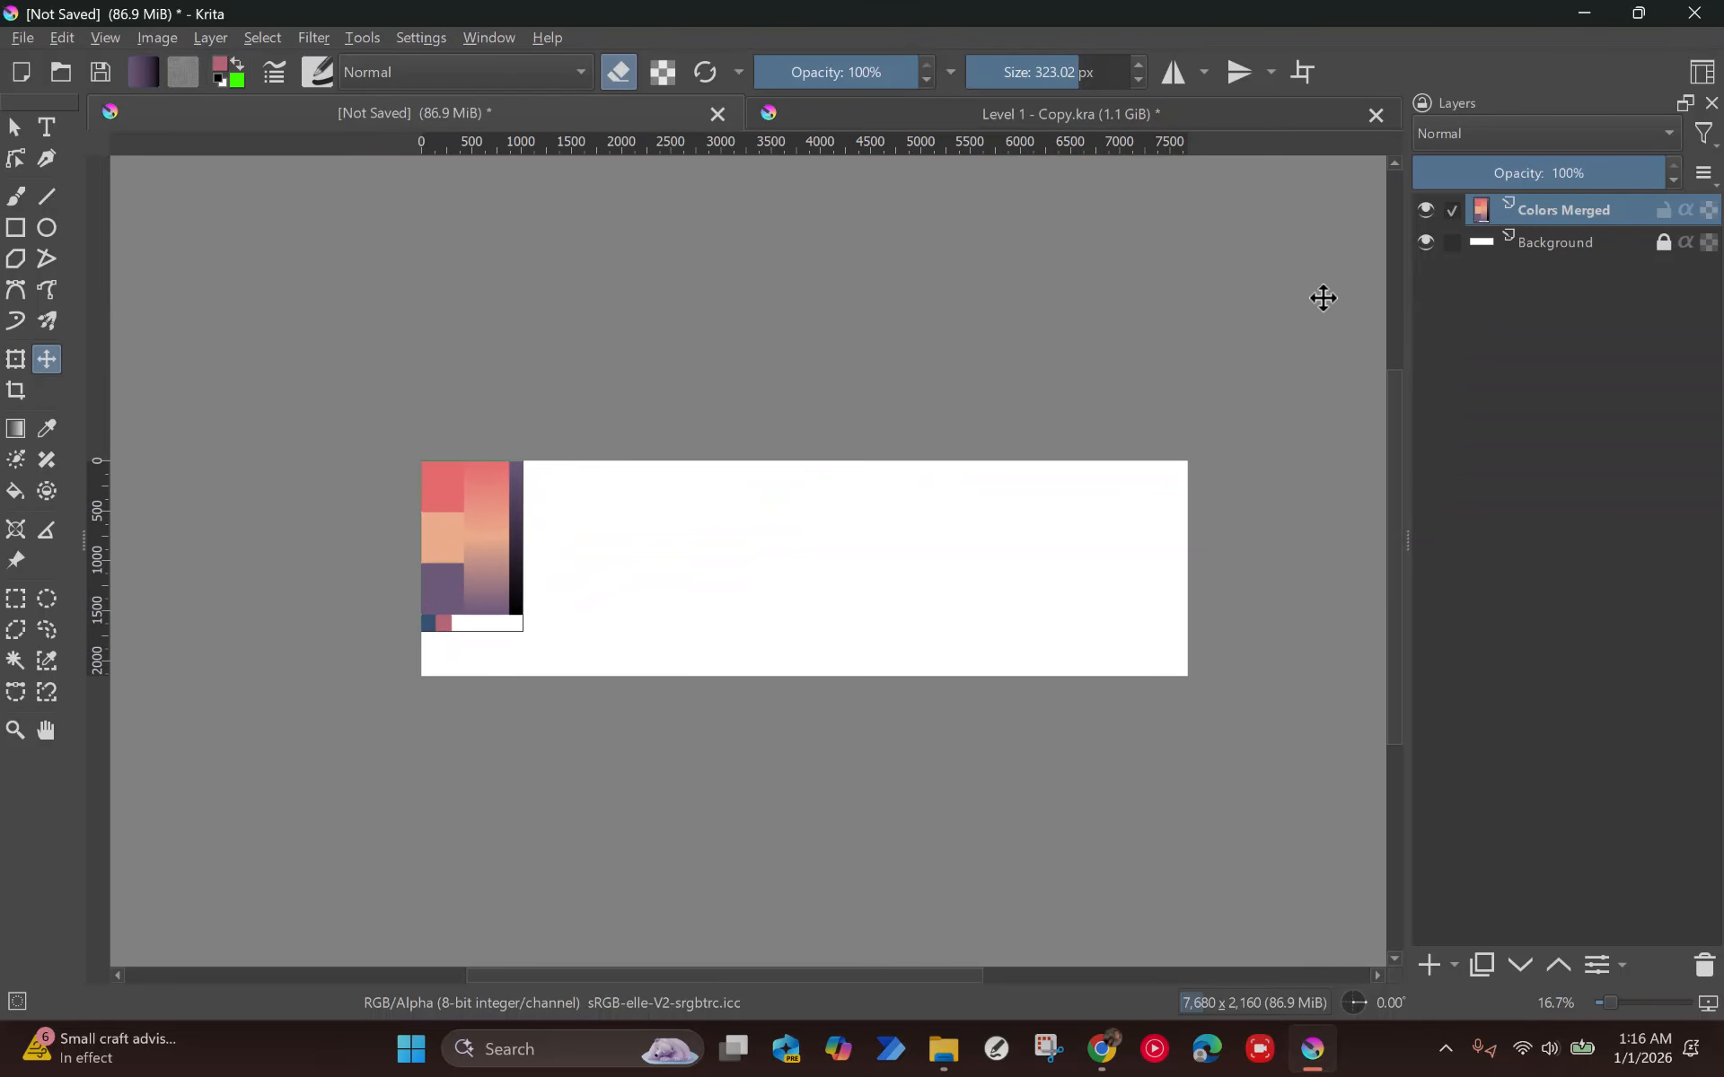
Scale the Colors Merged palette down to about 500 px wide and 830 px tall, keeping it in the canvas's upper-left corner.
{"action": "key", "text": "ctrl+t"}
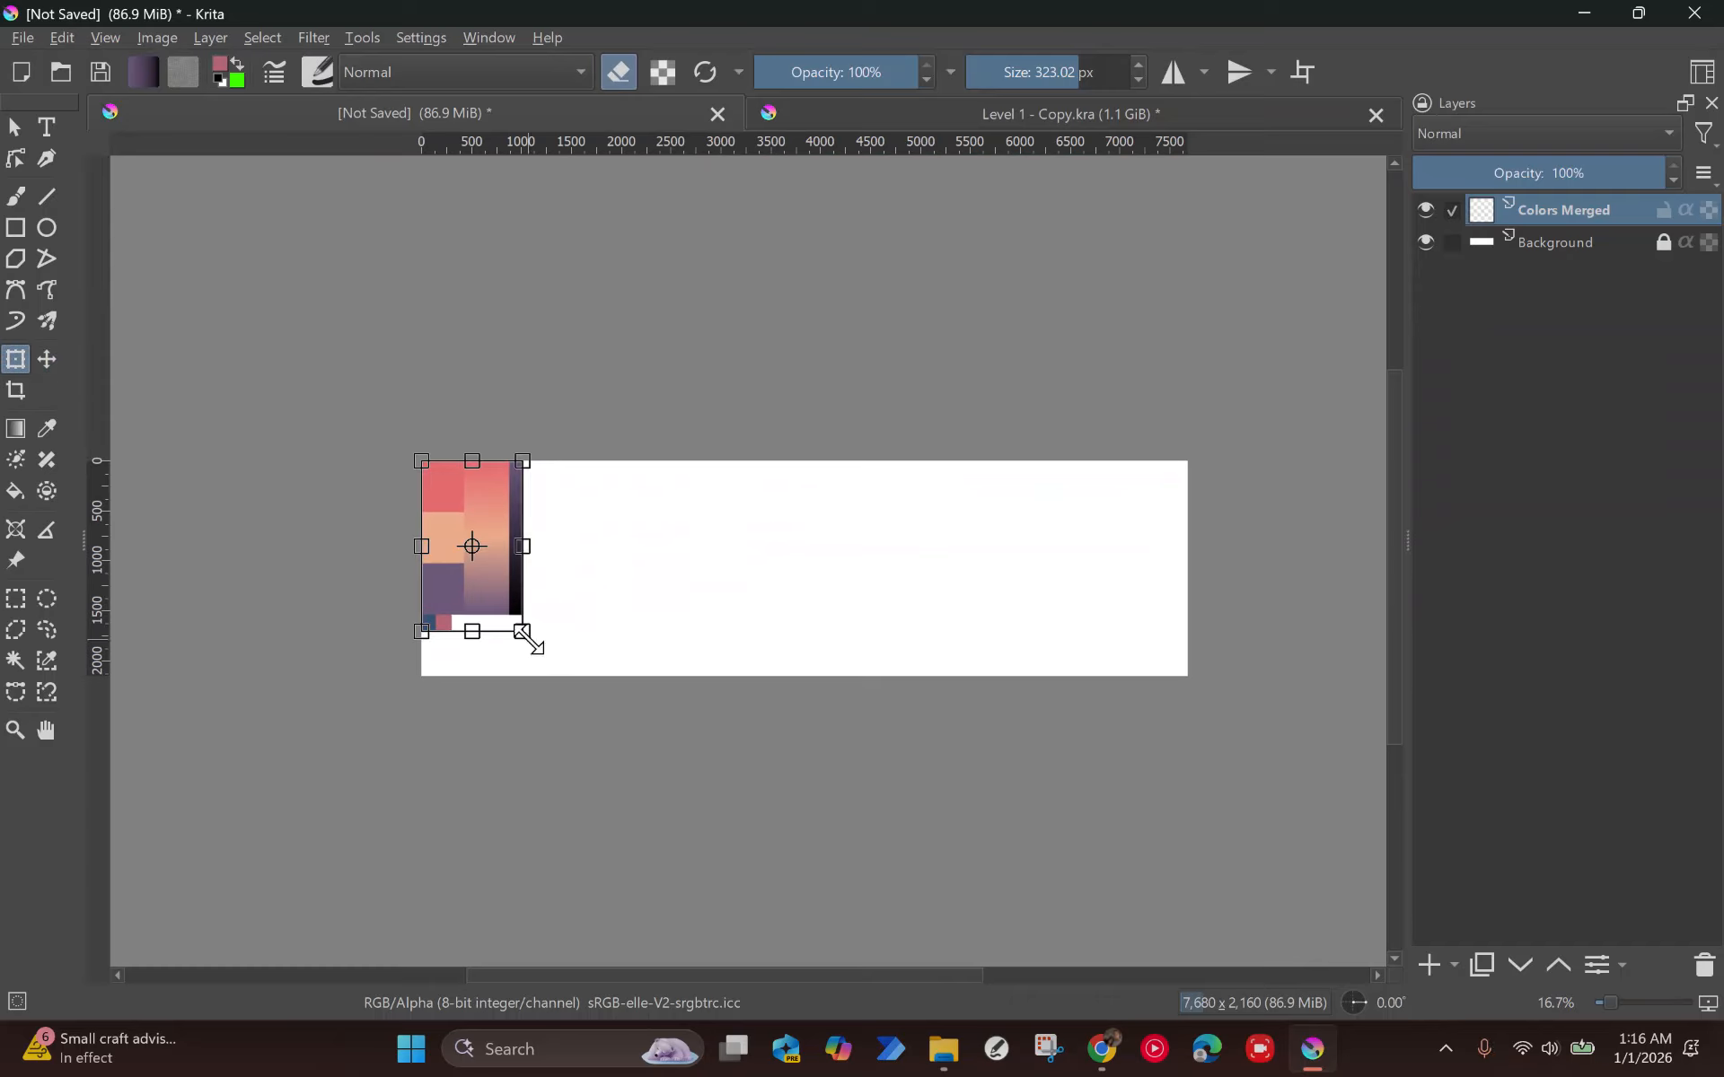
{"action": "scroll", "coordinate": [471, 639], "scroll_direction": "up", "scroll_amount": 1}
{"action": "left_click_drag", "start_coordinate": [551, 627], "coordinate": [473, 495]}
{"action": "left_click", "coordinate": [1481, 243]}
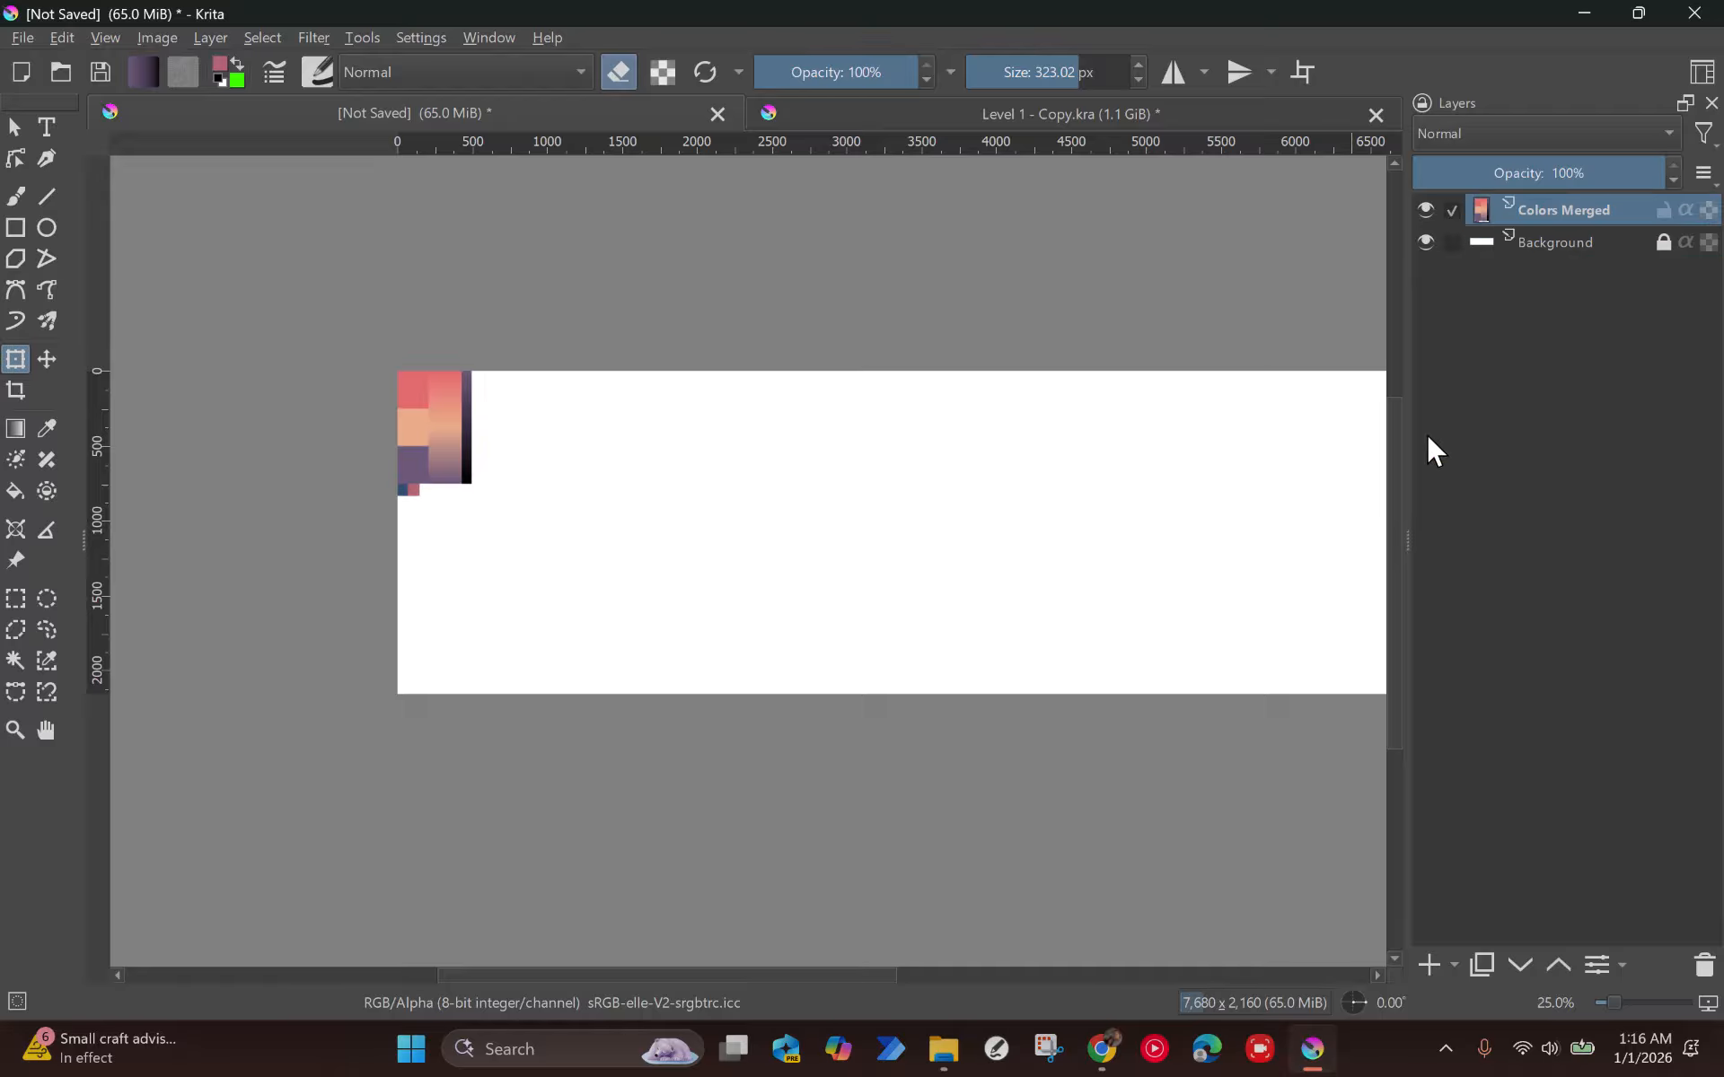
{"action": "scroll", "coordinate": [682, 504], "scroll_direction": "down", "scroll_amount": 1}
{"action": "scroll", "coordinate": [731, 531], "scroll_direction": "up", "scroll_amount": 3}
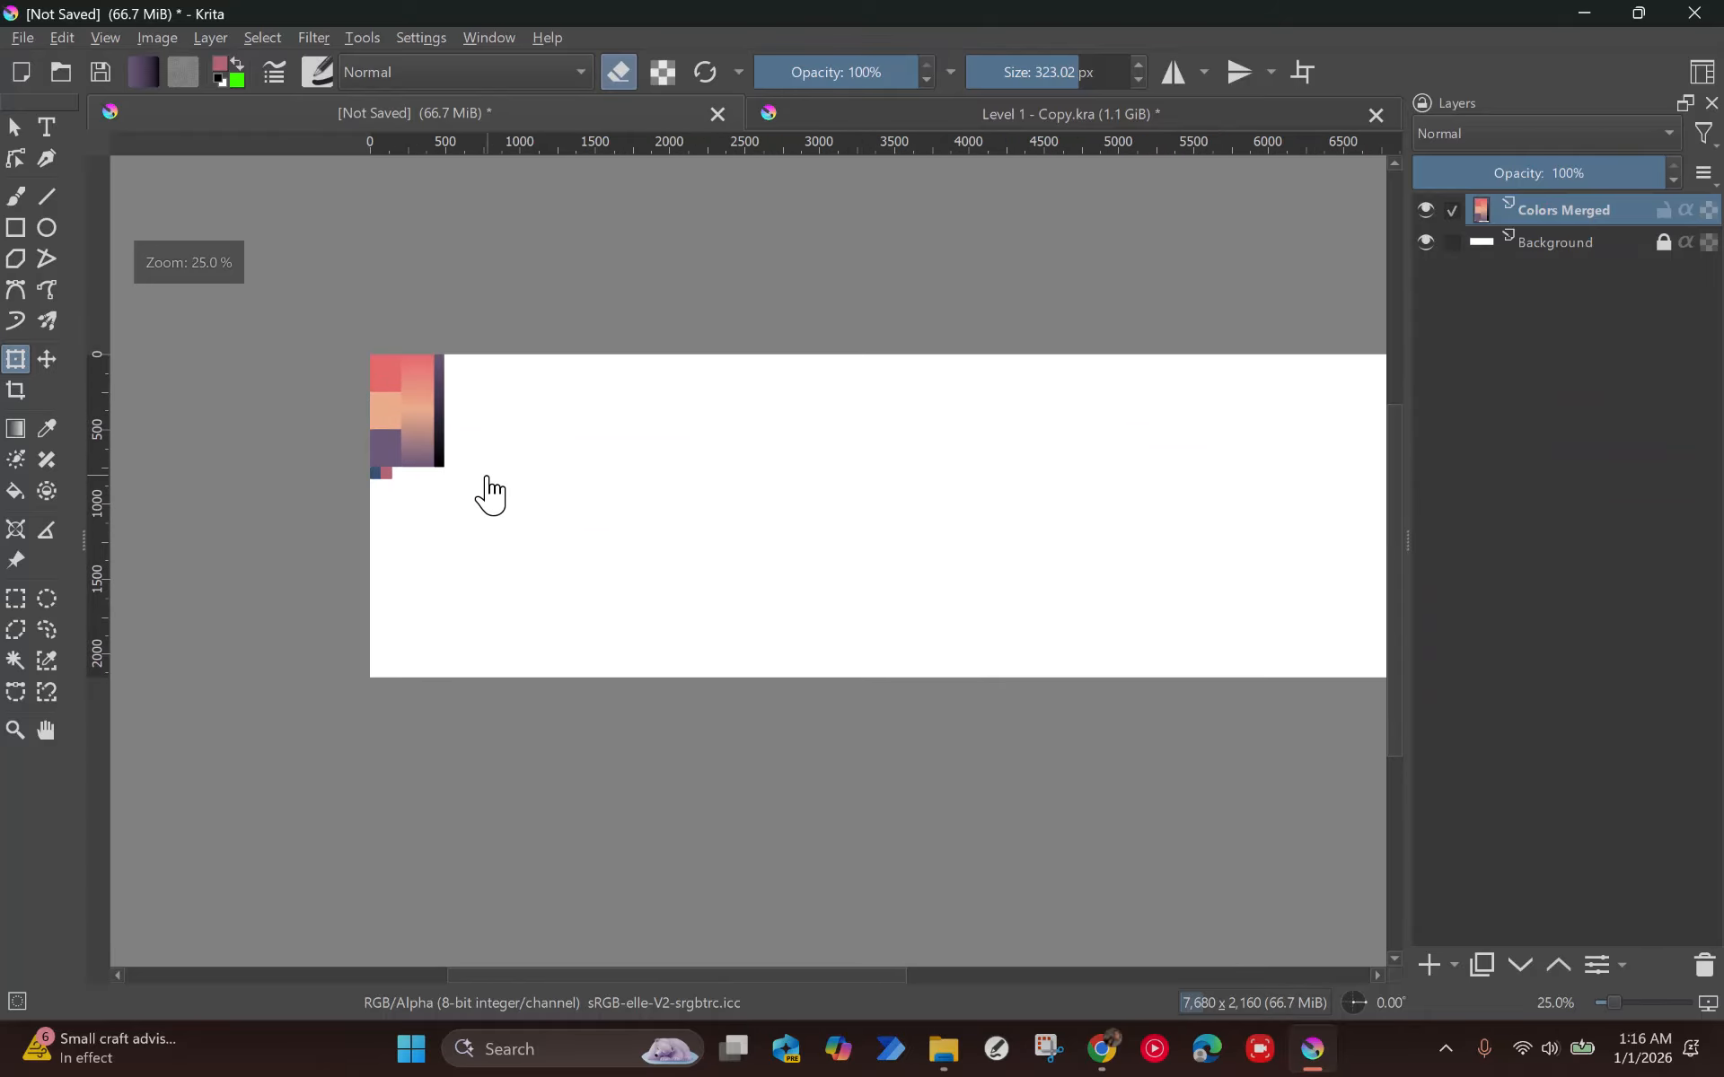
{"action": "scroll", "coordinate": [1239, 285], "scroll_direction": "down", "scroll_amount": 1}
Hide and reshow the Colors Merged layer twice to compare the canvas with and without the palette.
{"action": "left_click", "coordinate": [1425, 209]}
{"action": "left_click", "coordinate": [1426, 209]}
{"action": "left_click", "coordinate": [1426, 209]}
{"action": "left_click", "coordinate": [1426, 210]}
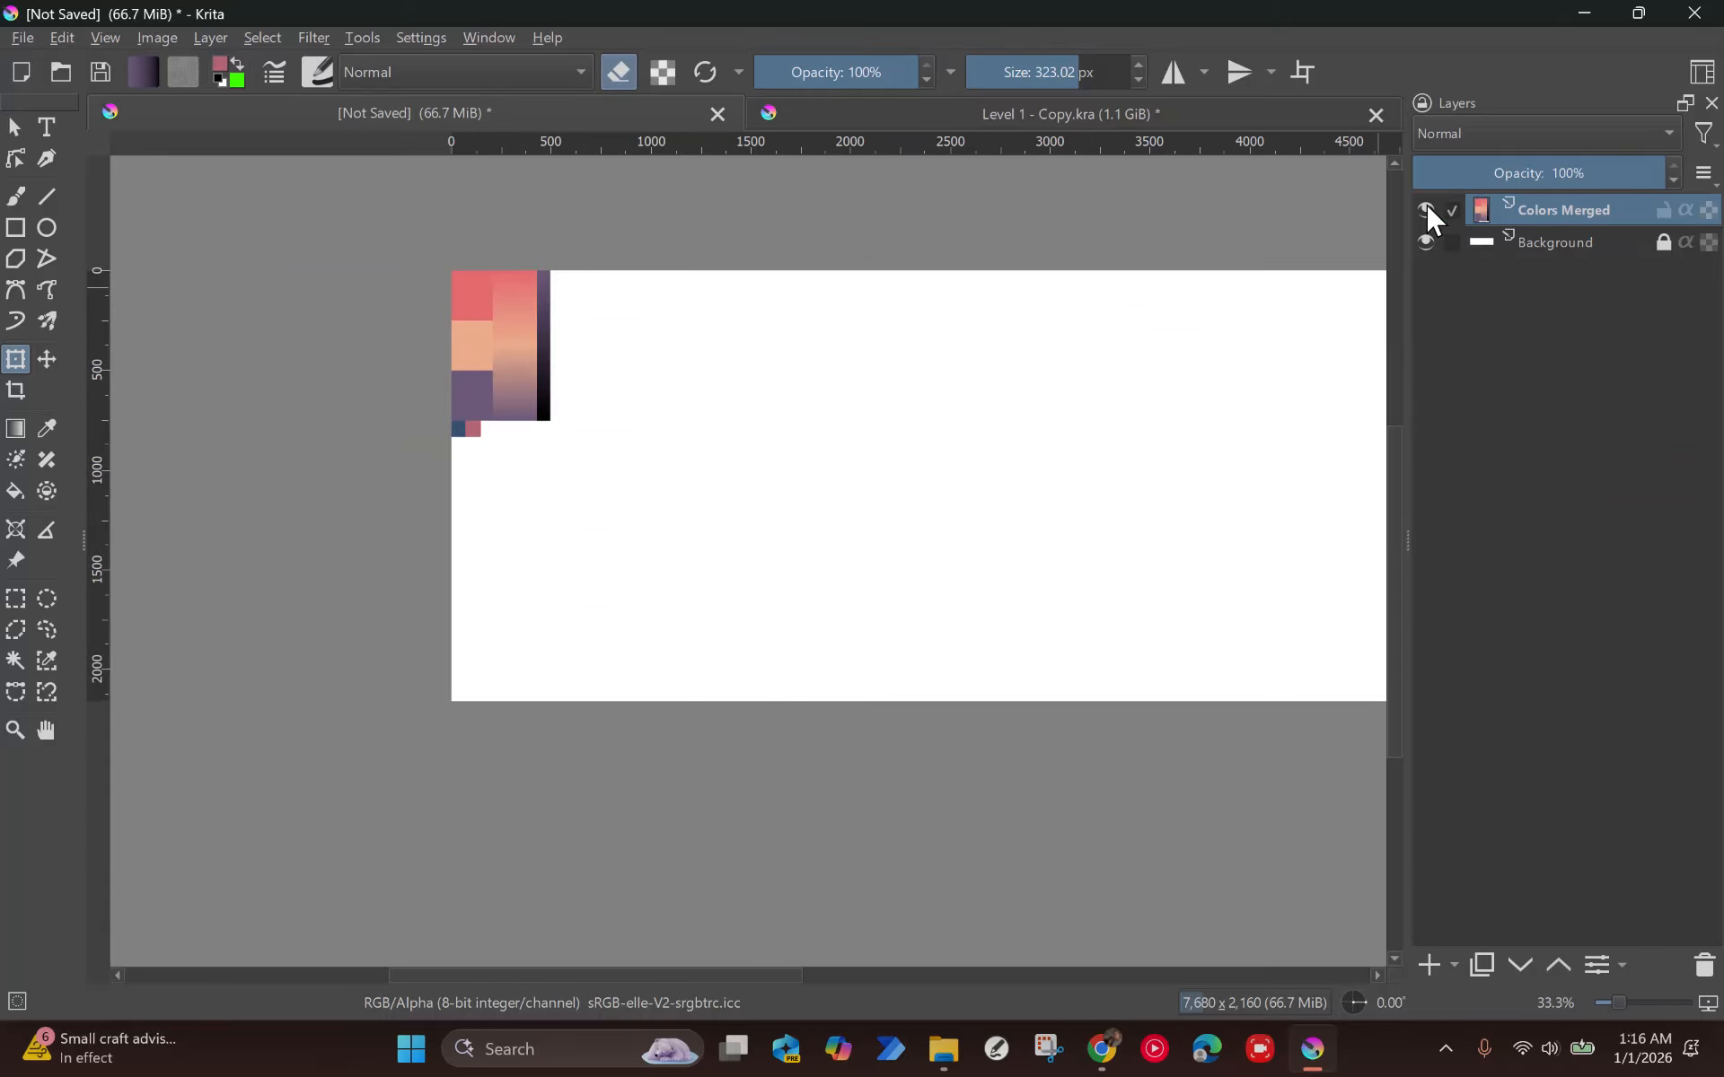
{"action": "scroll", "coordinate": [1004, 418], "scroll_direction": "down", "scroll_amount": 1}
{"action": "left_click_drag", "start_coordinate": [1074, 482], "coordinate": [619, 500]}
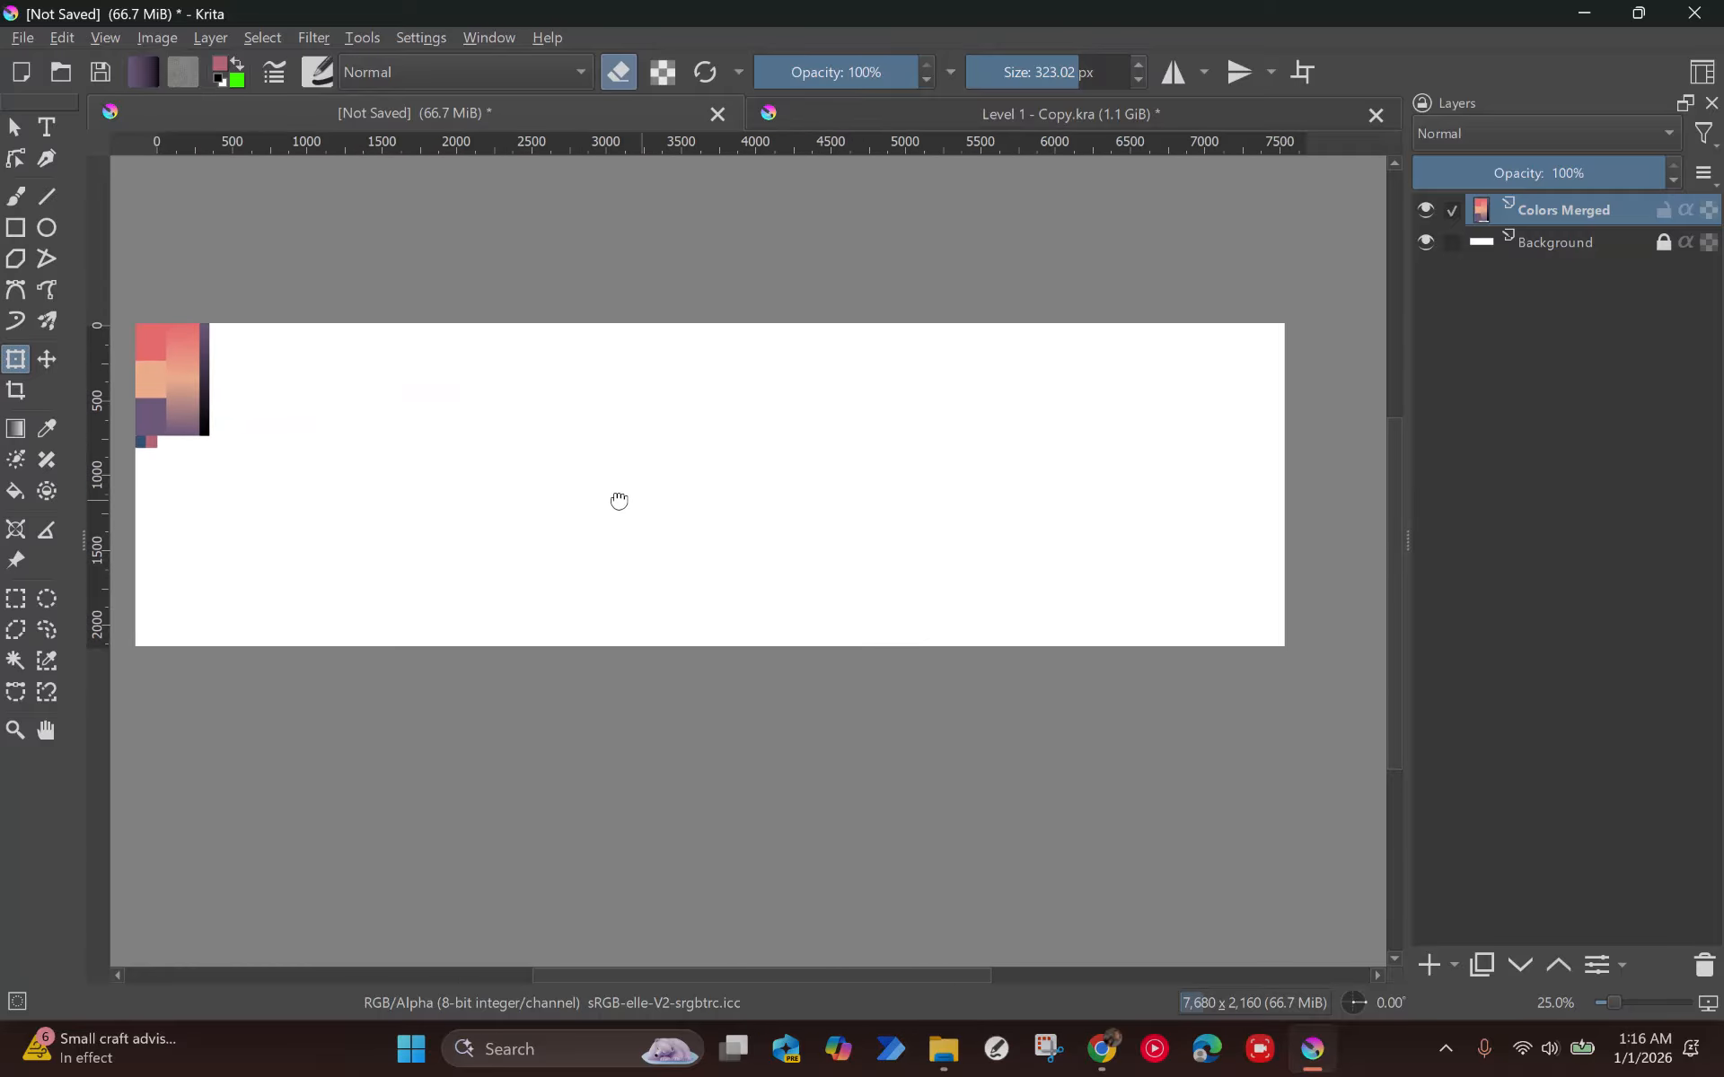
{"action": "left_click_drag", "start_coordinate": [734, 512], "coordinate": [792, 519]}
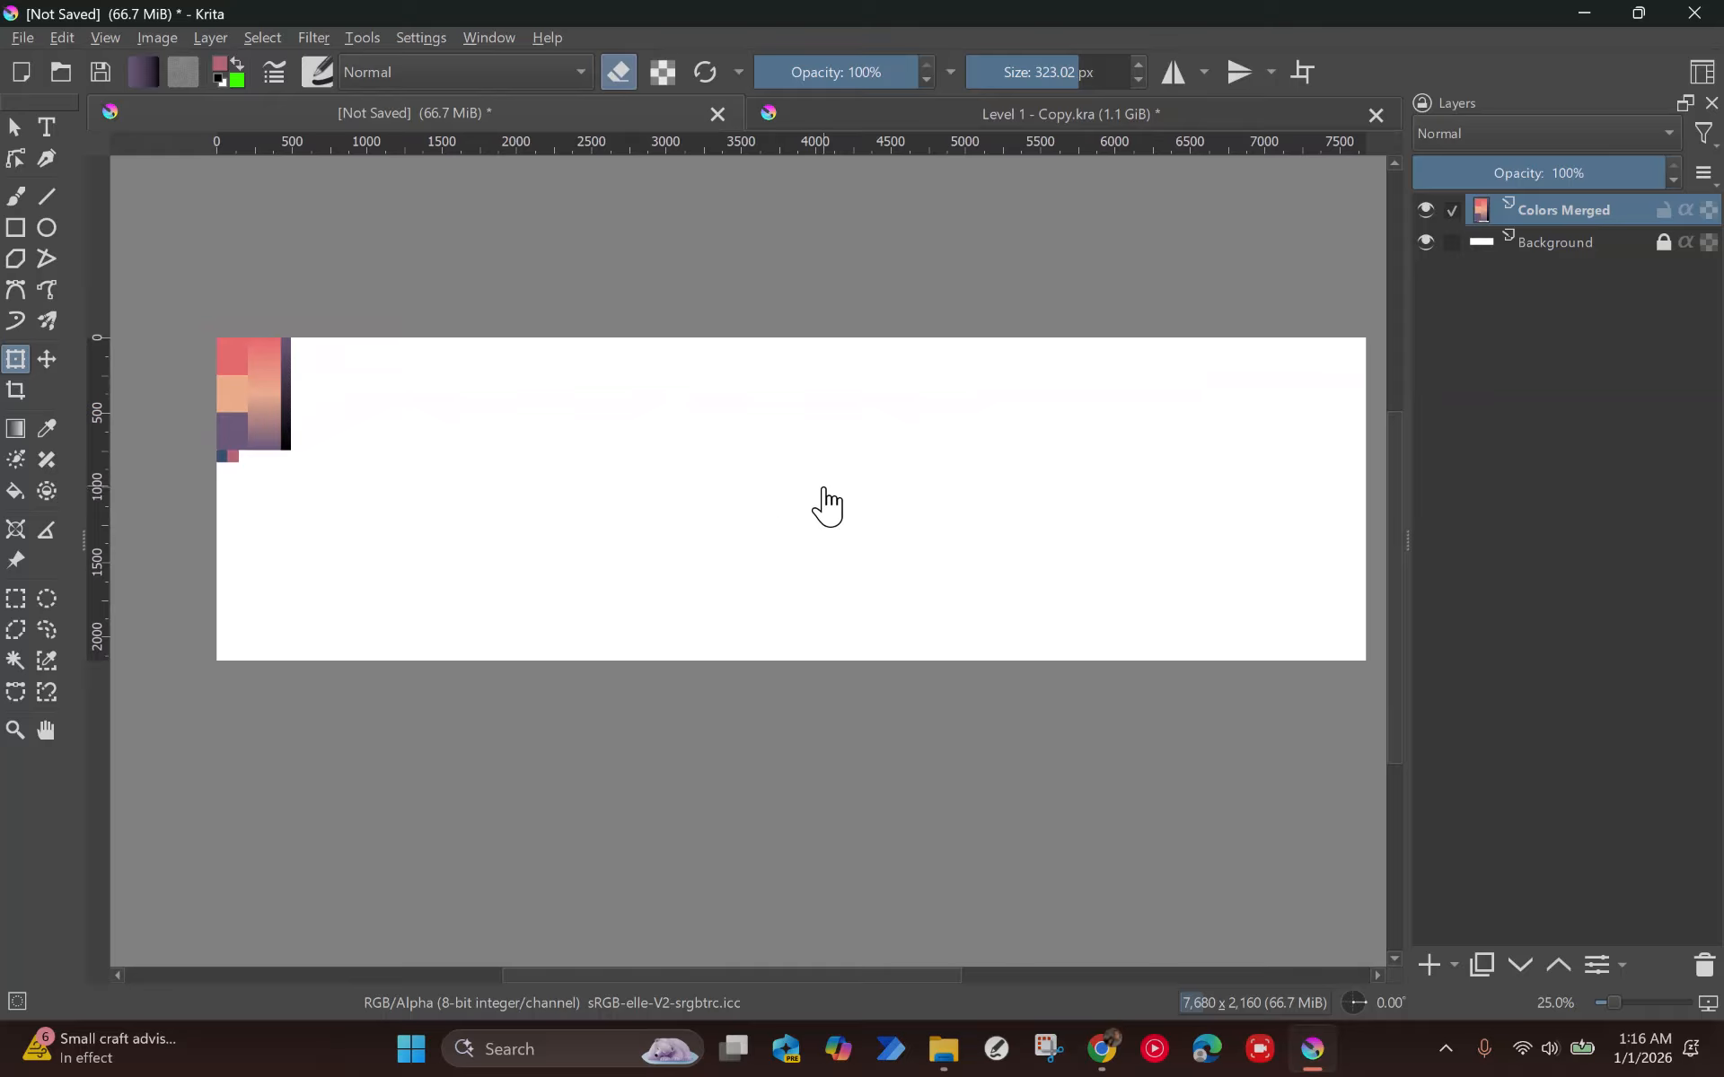
Examine the finished landscape and its palette in Level 1 - Copy.kra, and return to the unsaved palette image.
{"action": "left_click", "coordinate": [934, 103]}
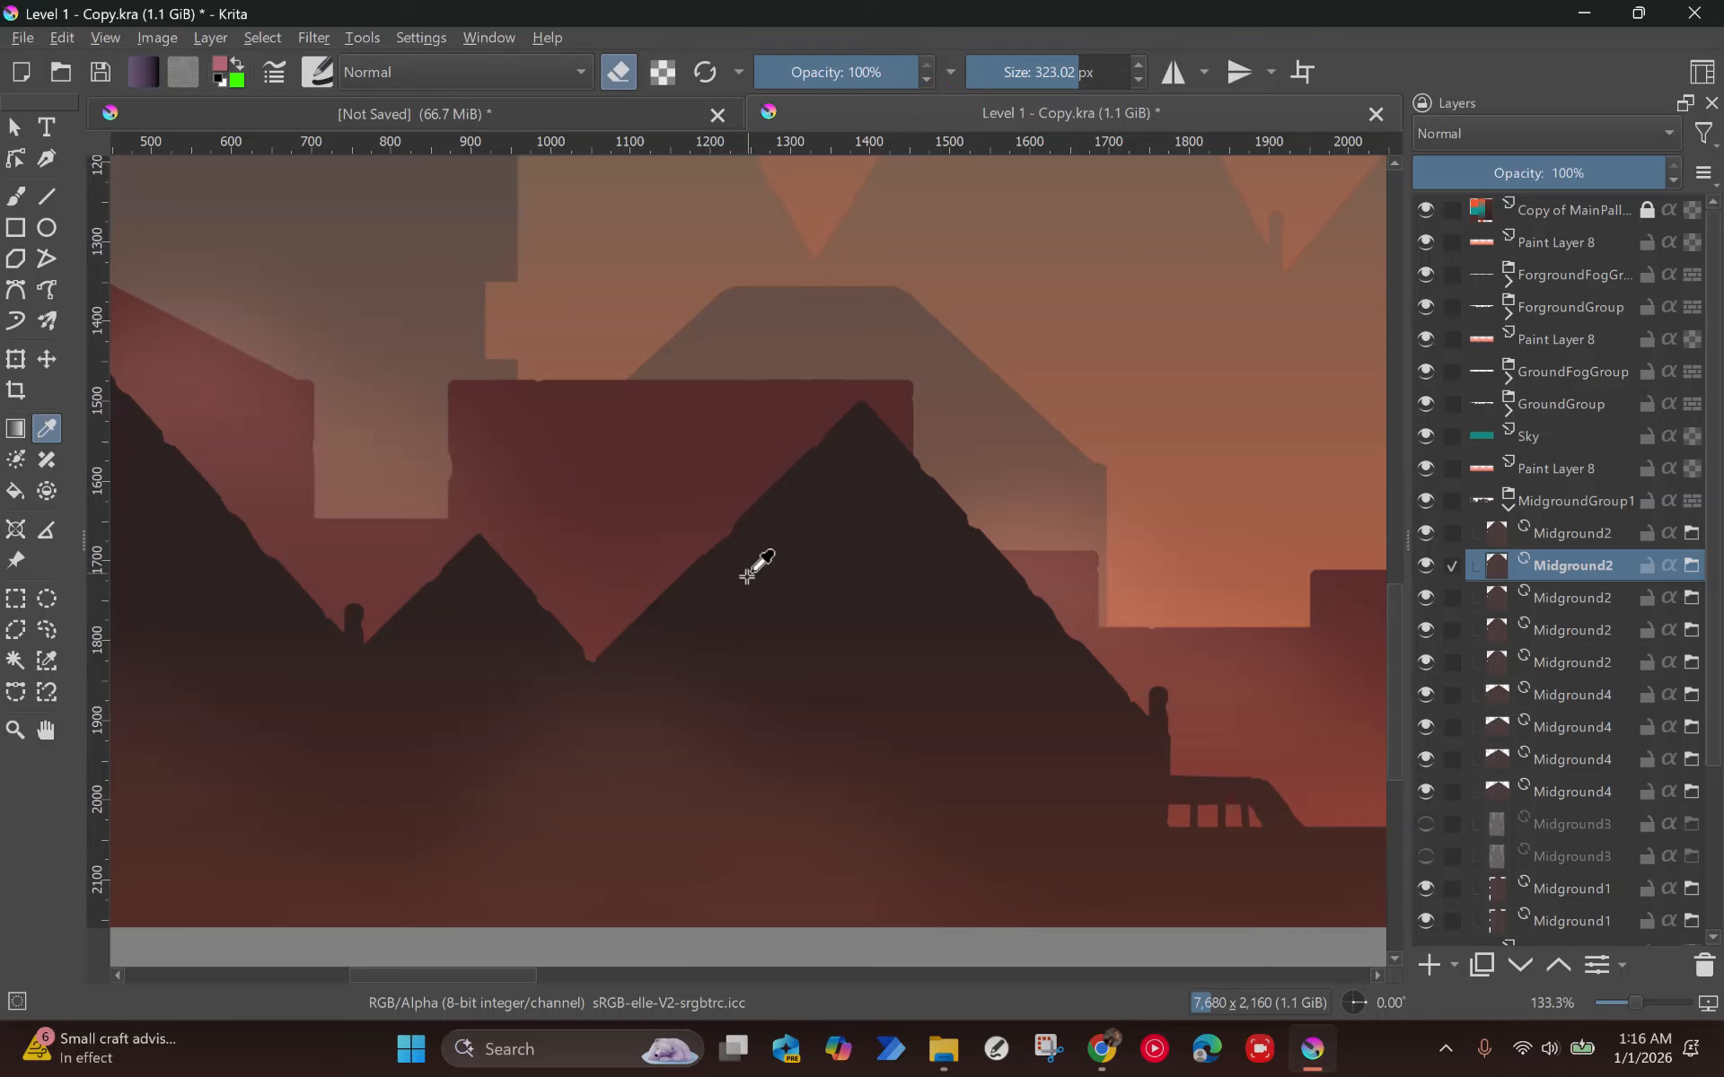
{"action": "scroll", "coordinate": [746, 574], "scroll_direction": "down", "scroll_amount": 6}
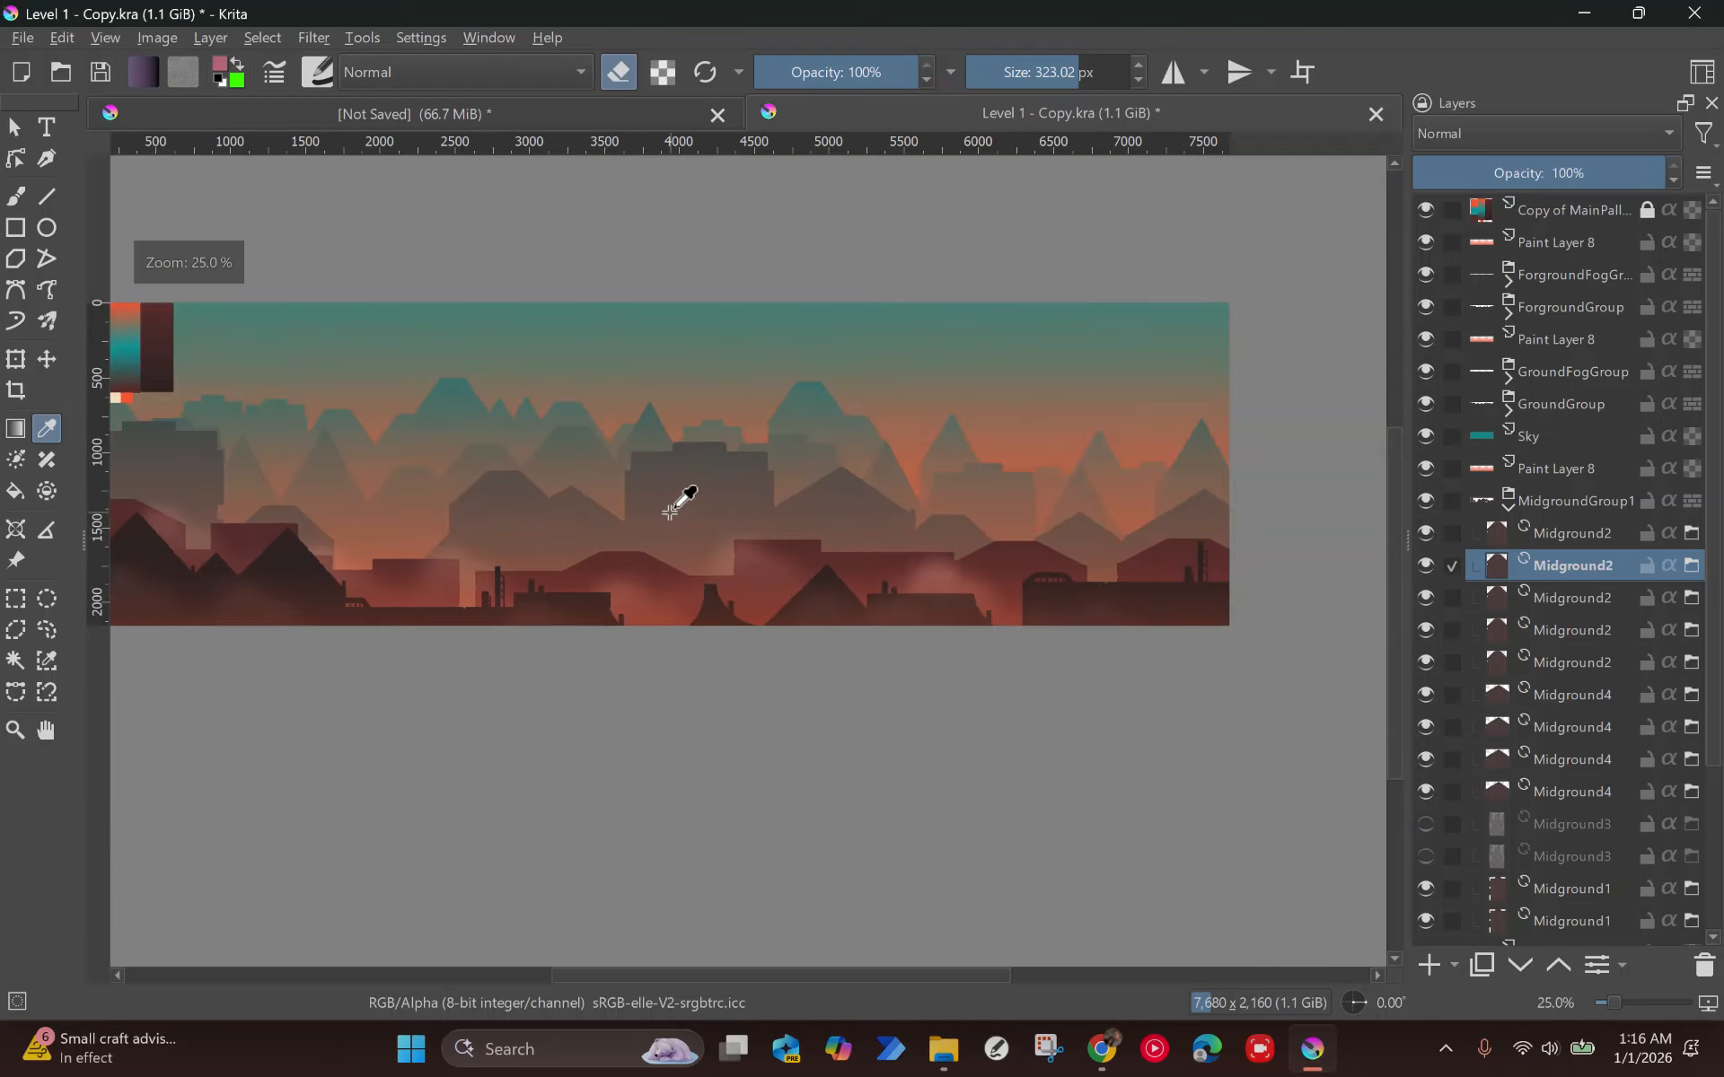
{"action": "scroll", "coordinate": [698, 460], "scroll_direction": "up", "scroll_amount": 1}
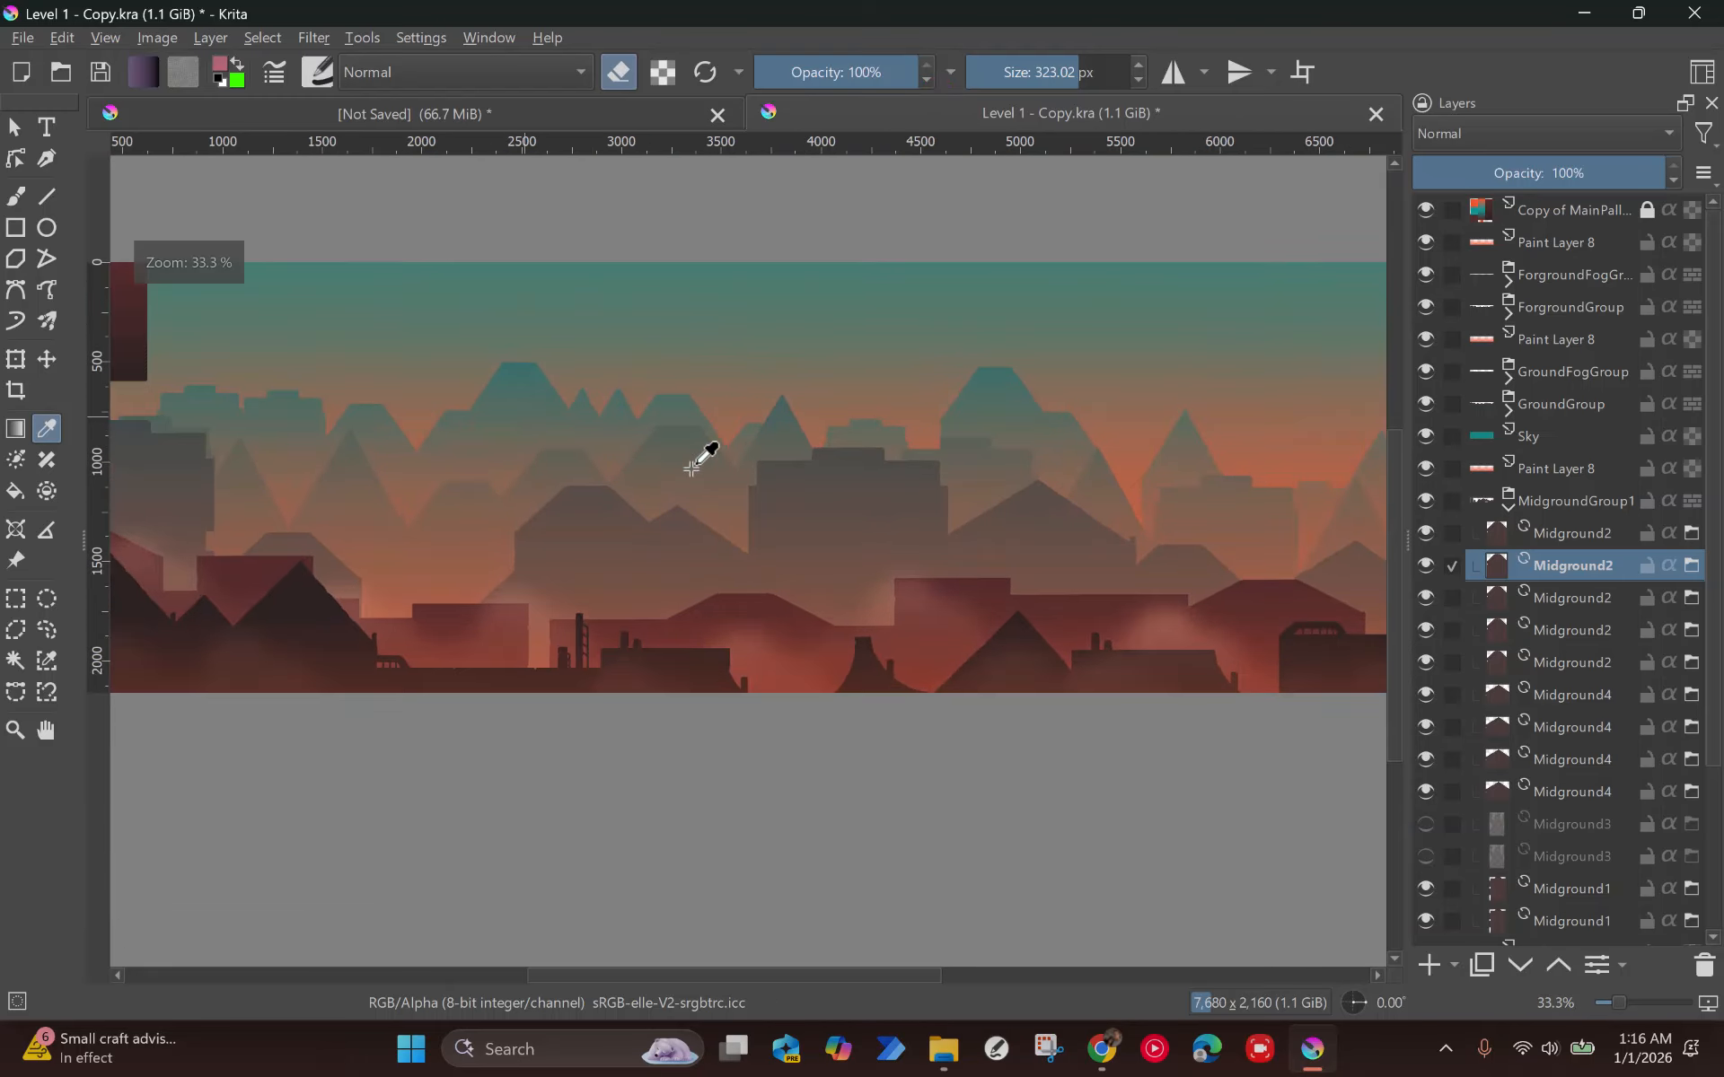
{"action": "left_click", "coordinate": [568, 116]}
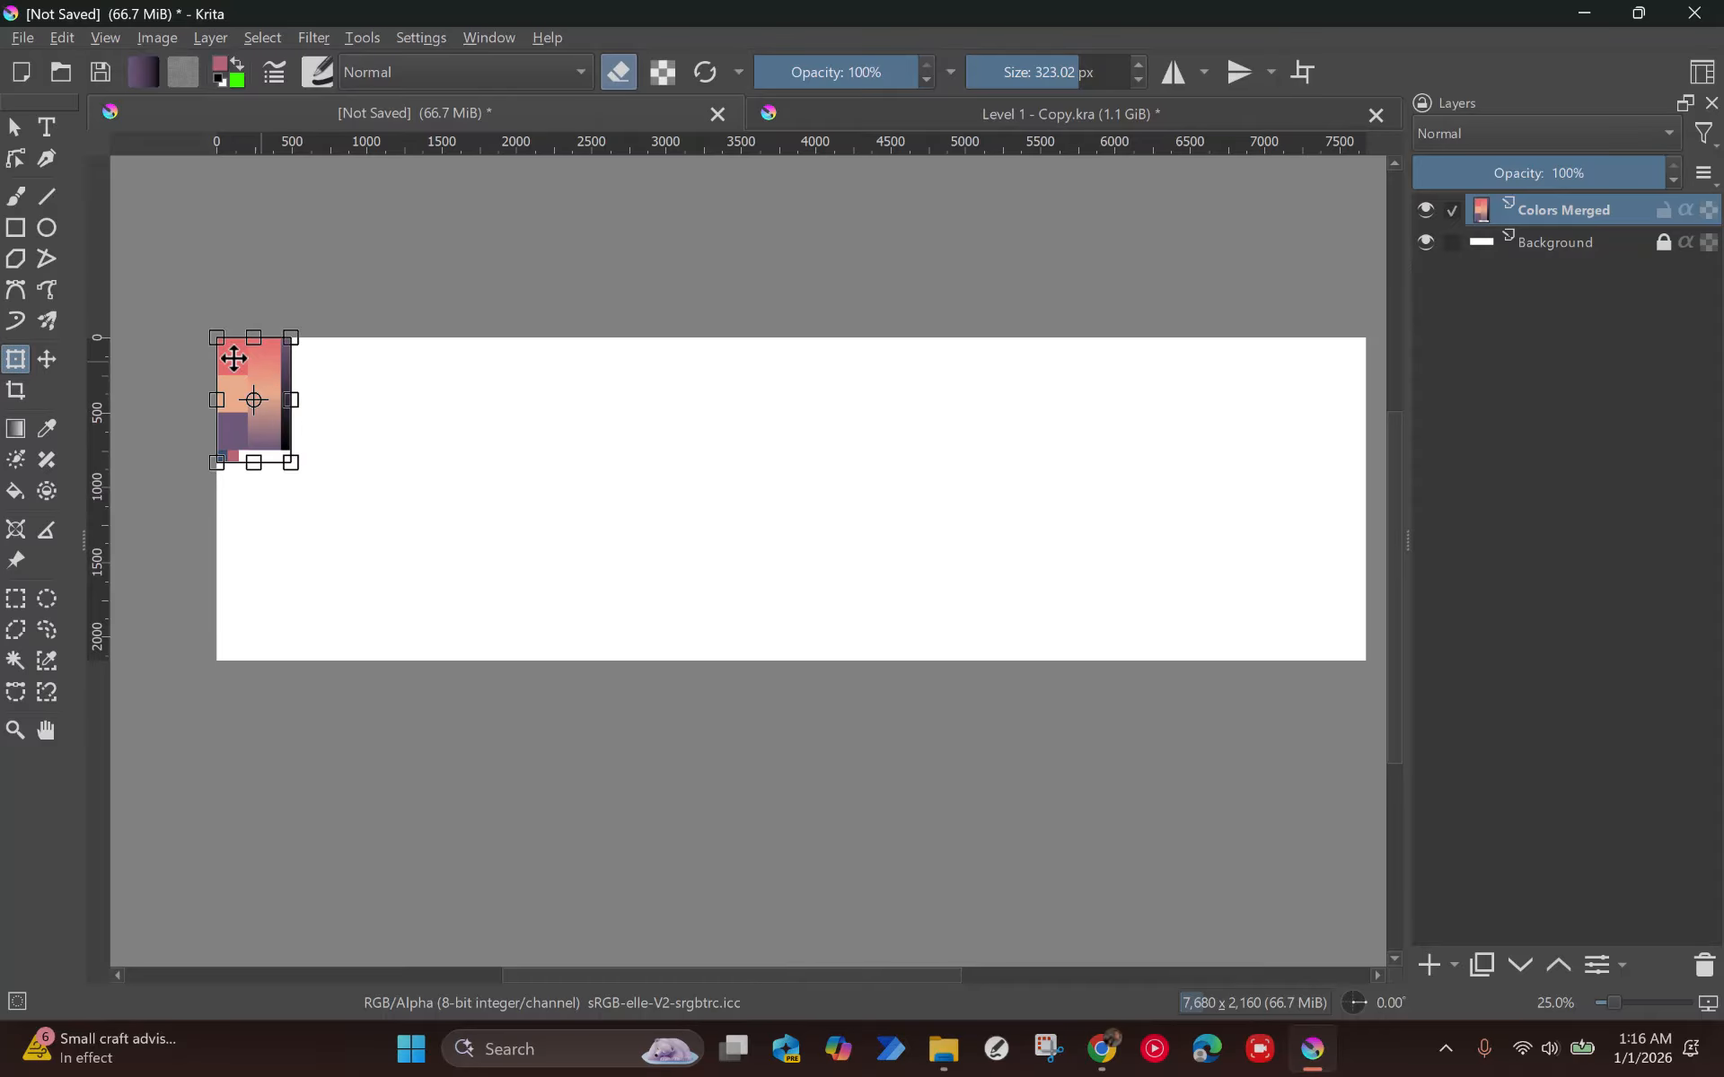
{"action": "left_click_drag", "start_coordinate": [992, 599], "coordinate": [669, 570]}
{"action": "left_click_drag", "start_coordinate": [413, 565], "coordinate": [712, 547]}
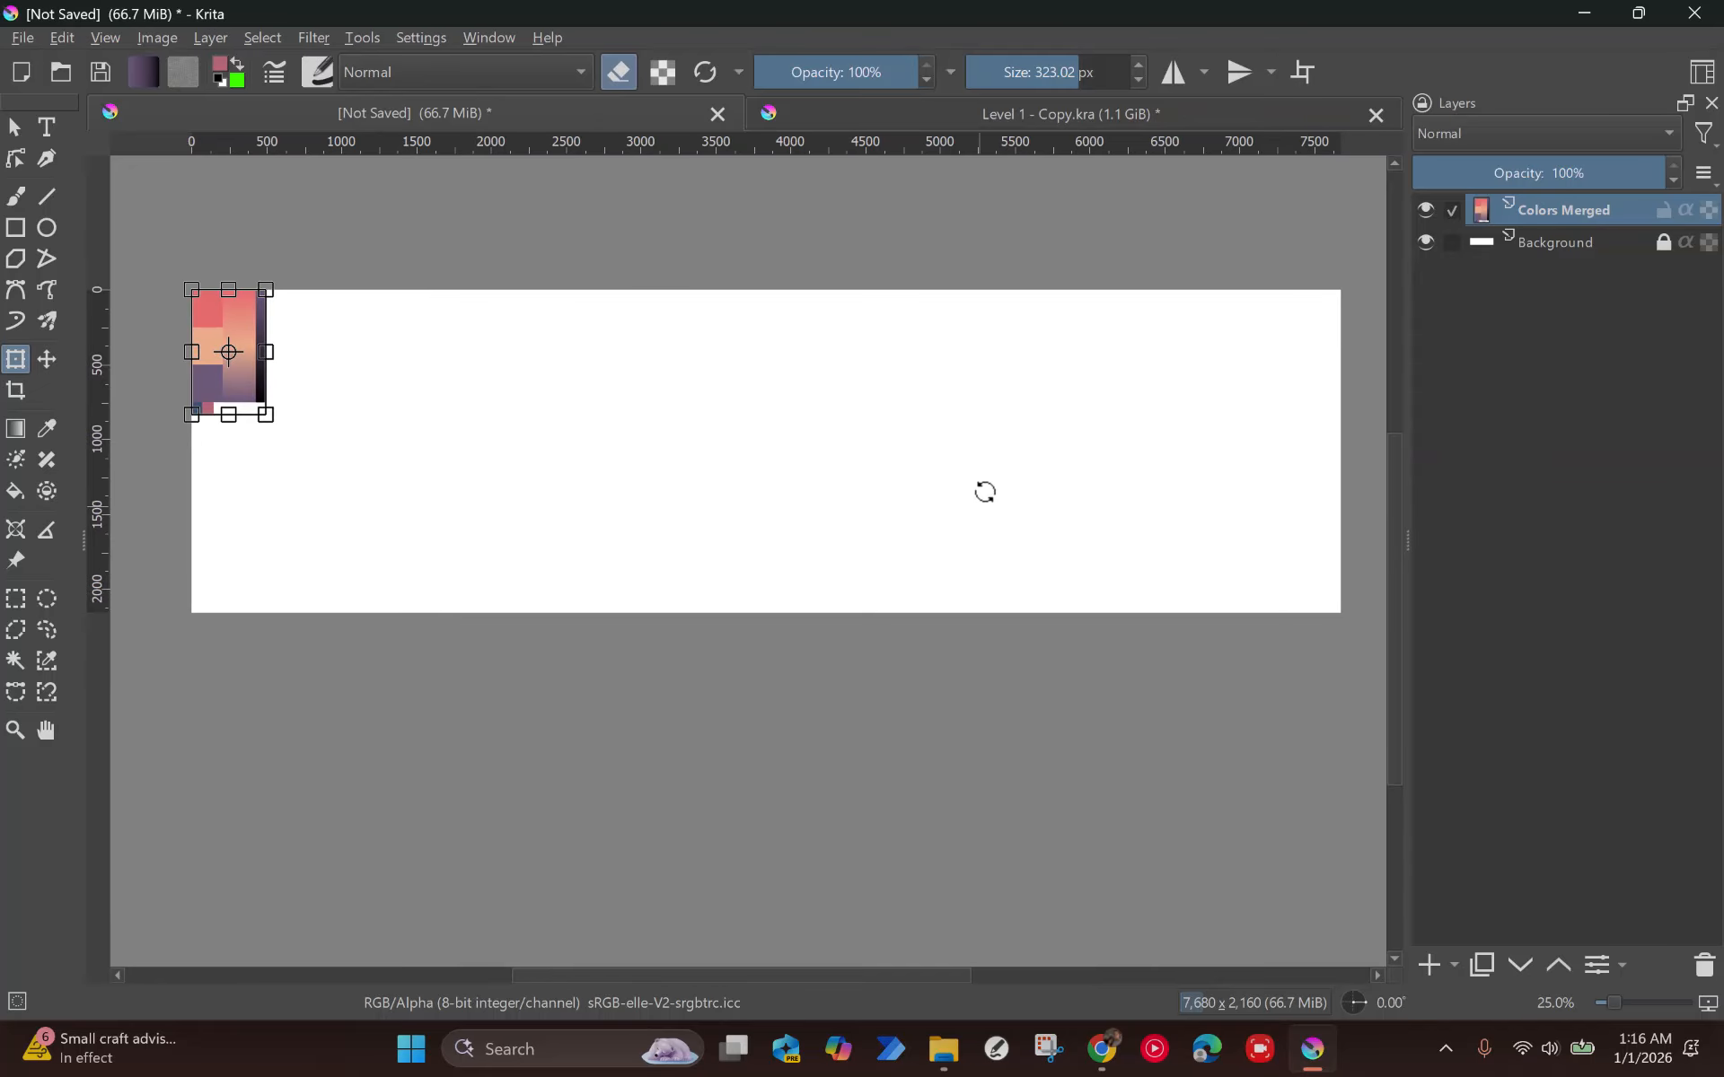